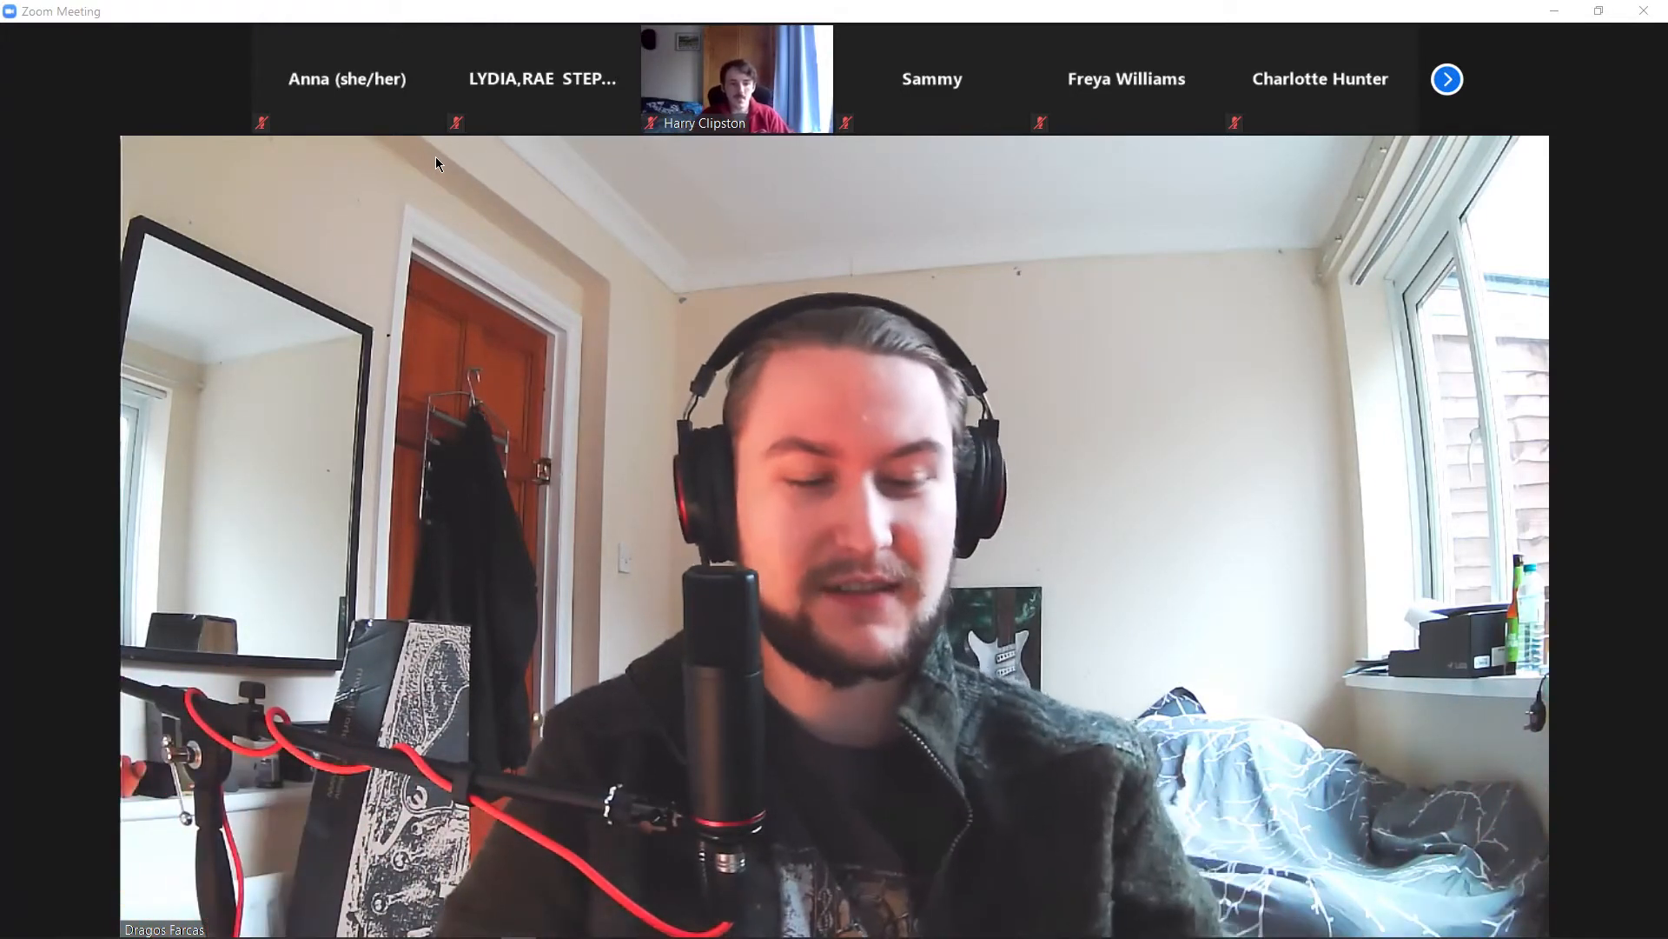
# - Admit the participant from the waiting room into the meeting
pyautogui.moveTo(434, 157)
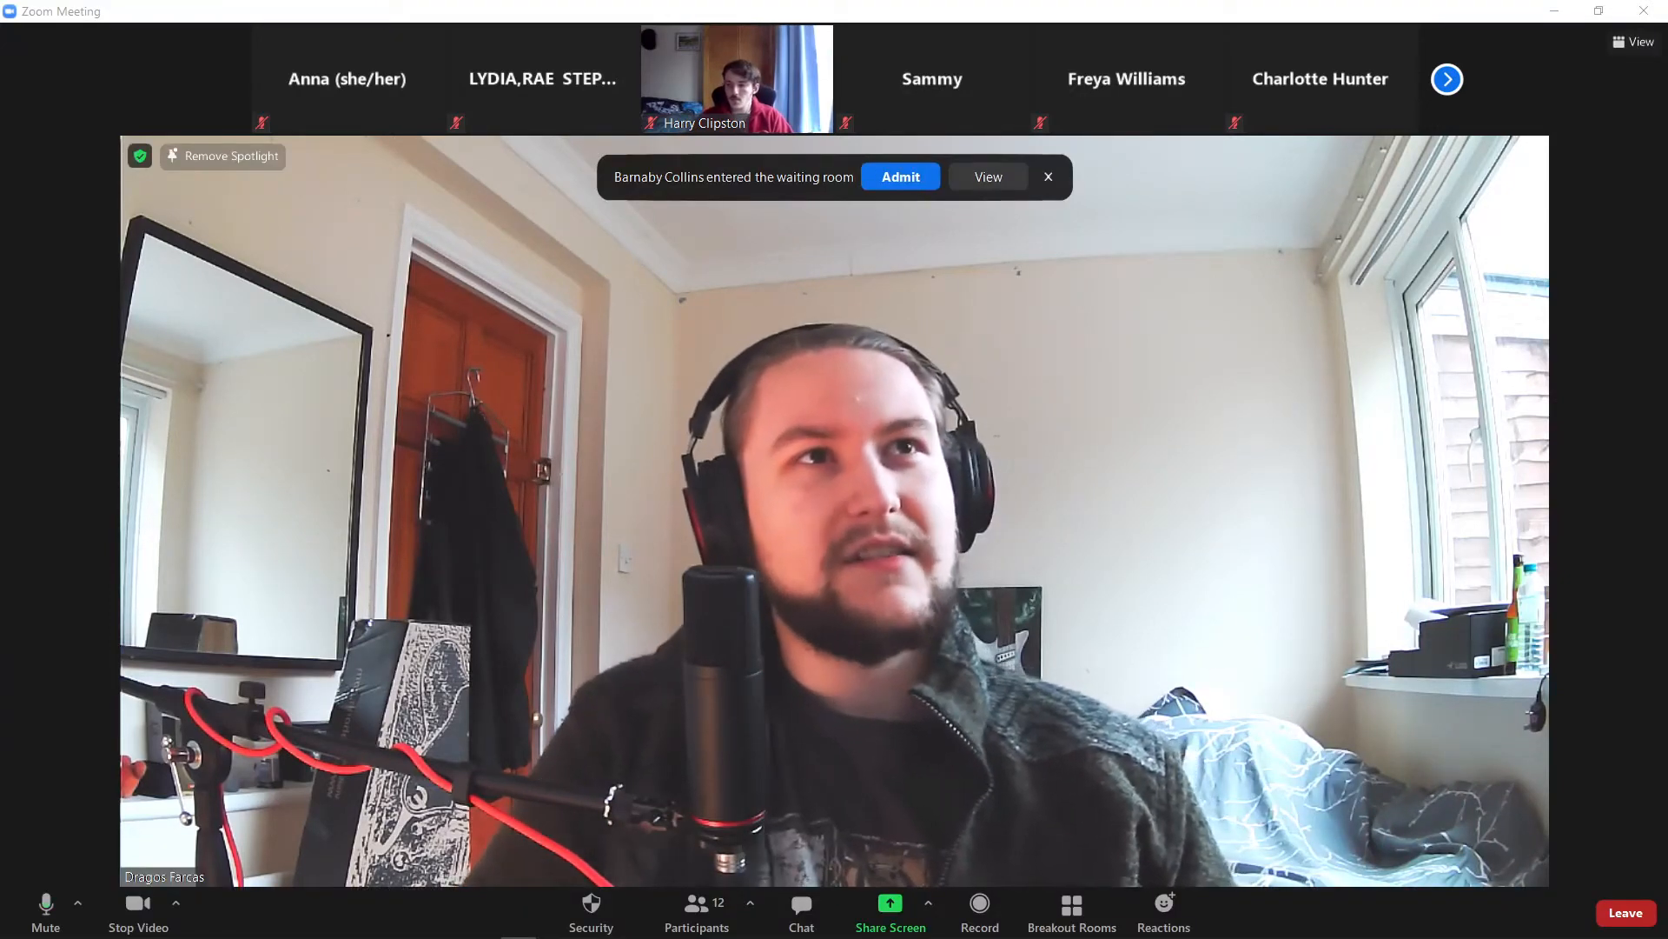
pyautogui.click(912, 182)
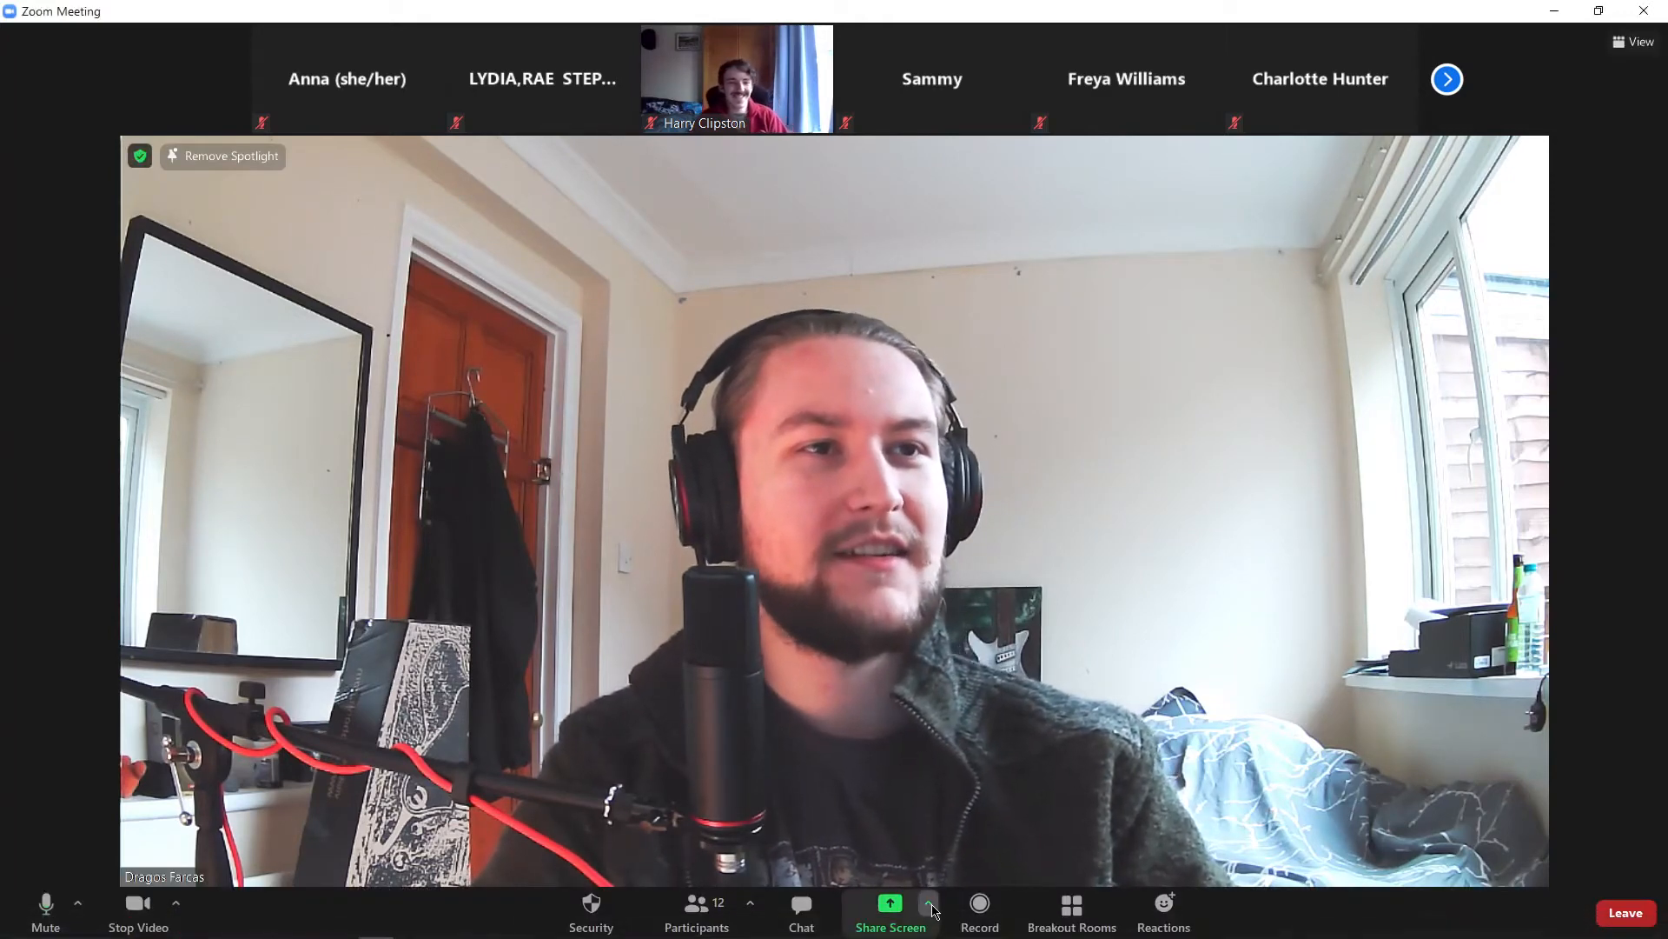
# - Share Screen 1 with sound in the meeting and reposition the floating participant video panel
pyautogui.click(928, 905)
pyautogui.click(895, 901)
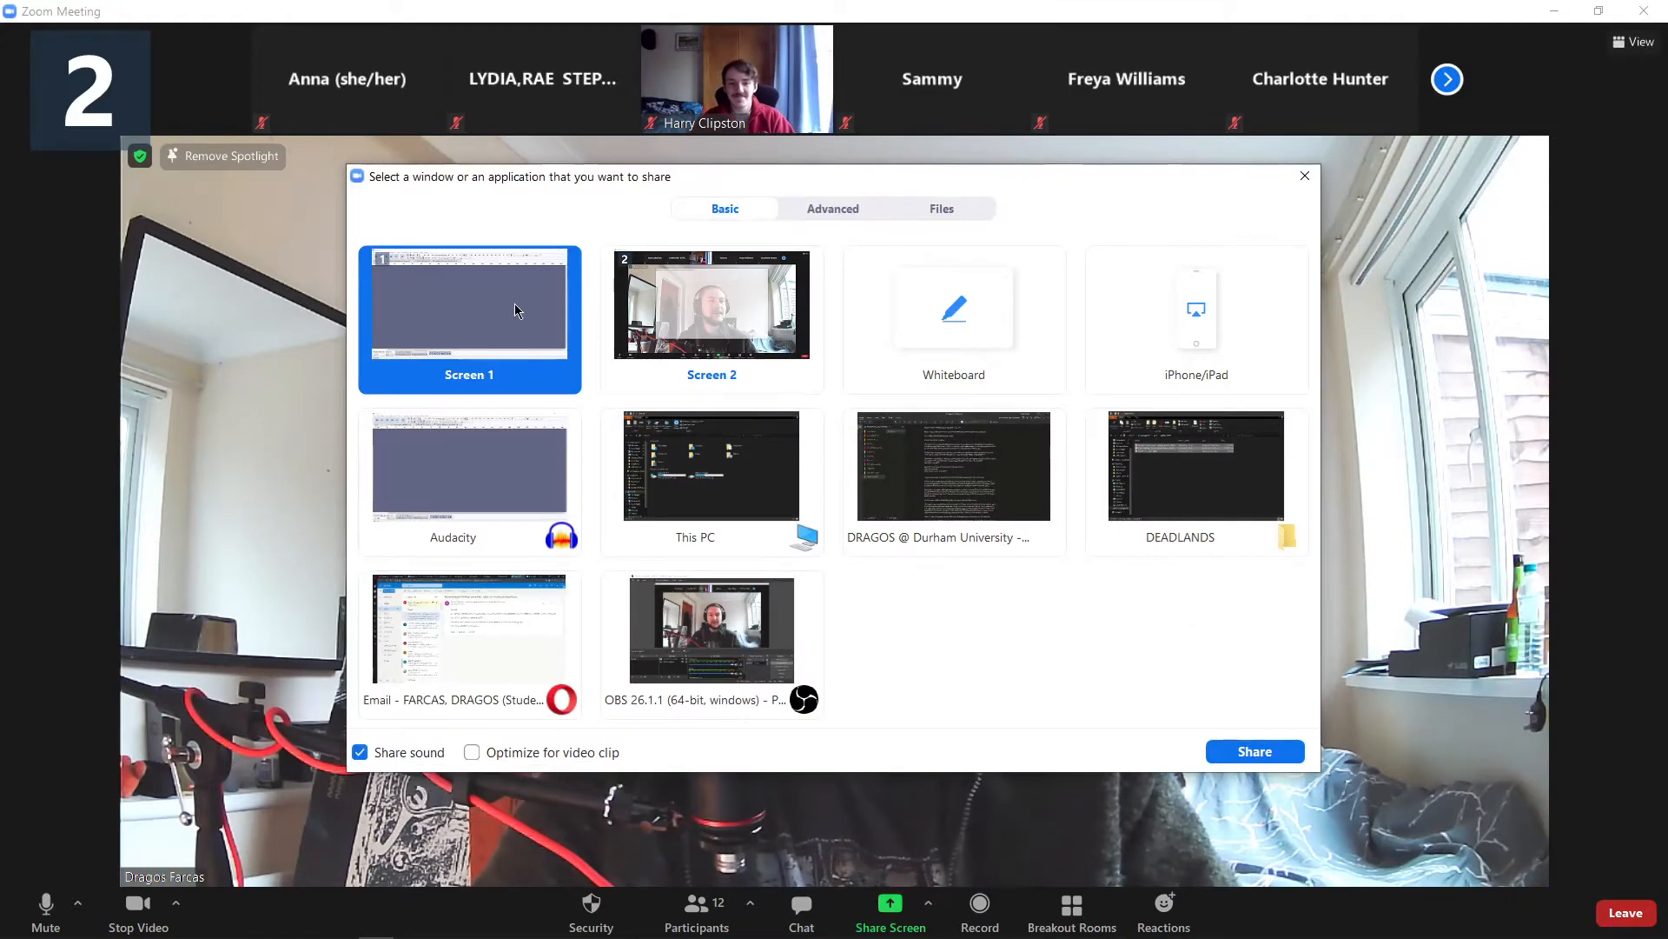
pyautogui.click(1255, 752)
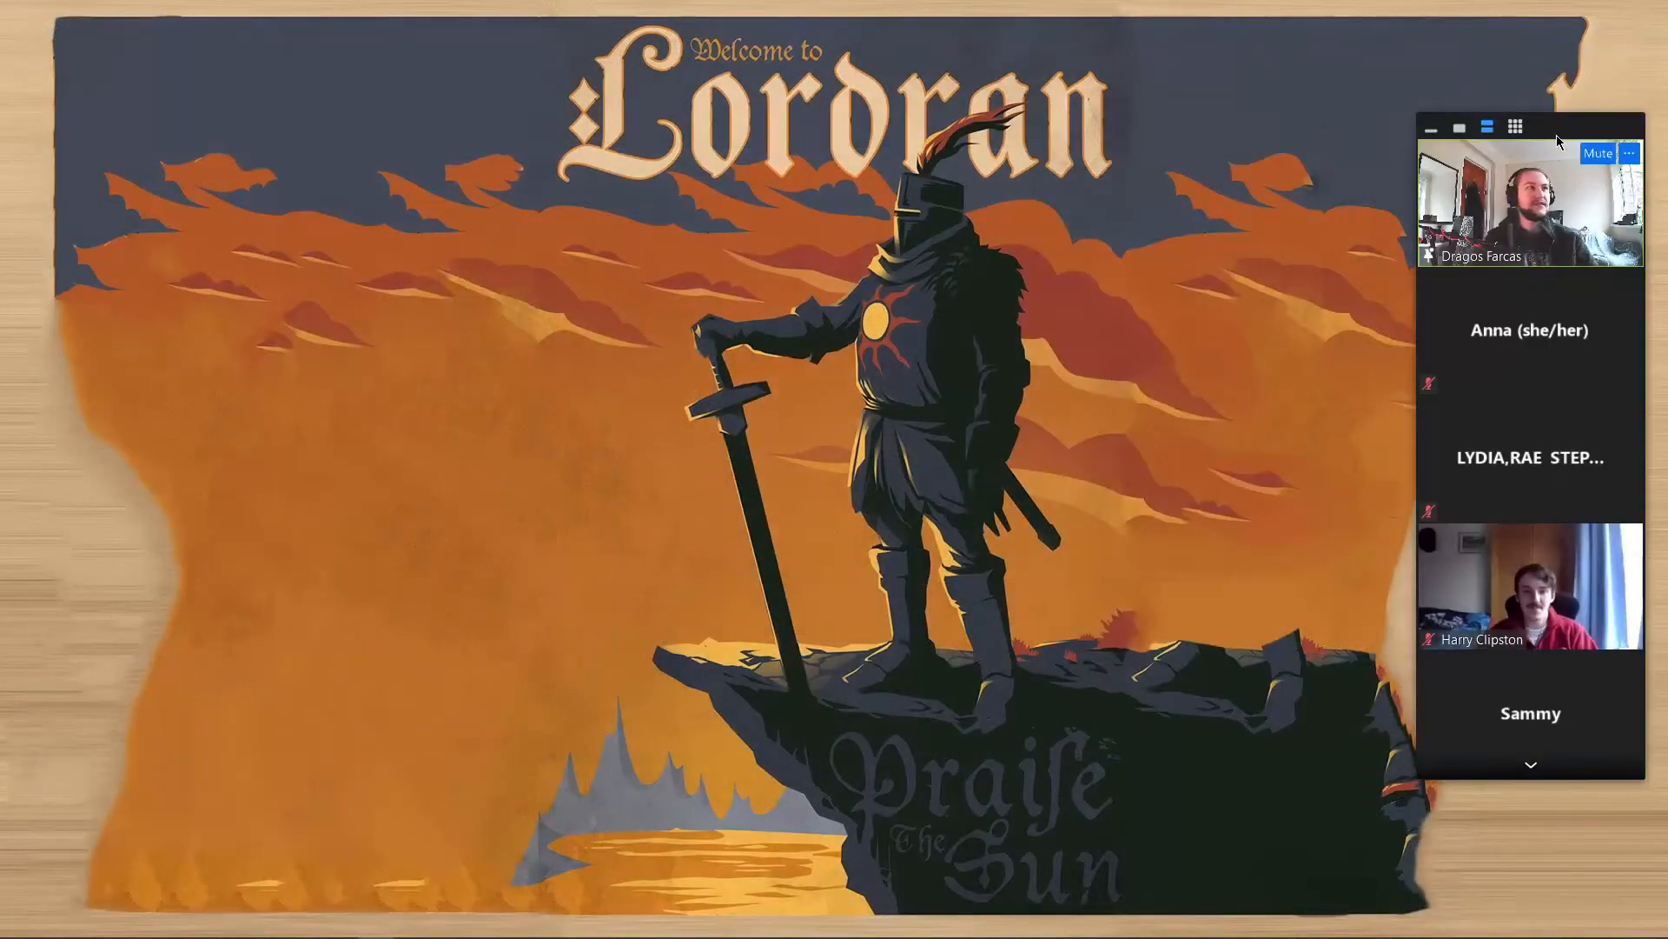
pyautogui.moveTo(1556, 134); pyautogui.dragTo(1258, 13)
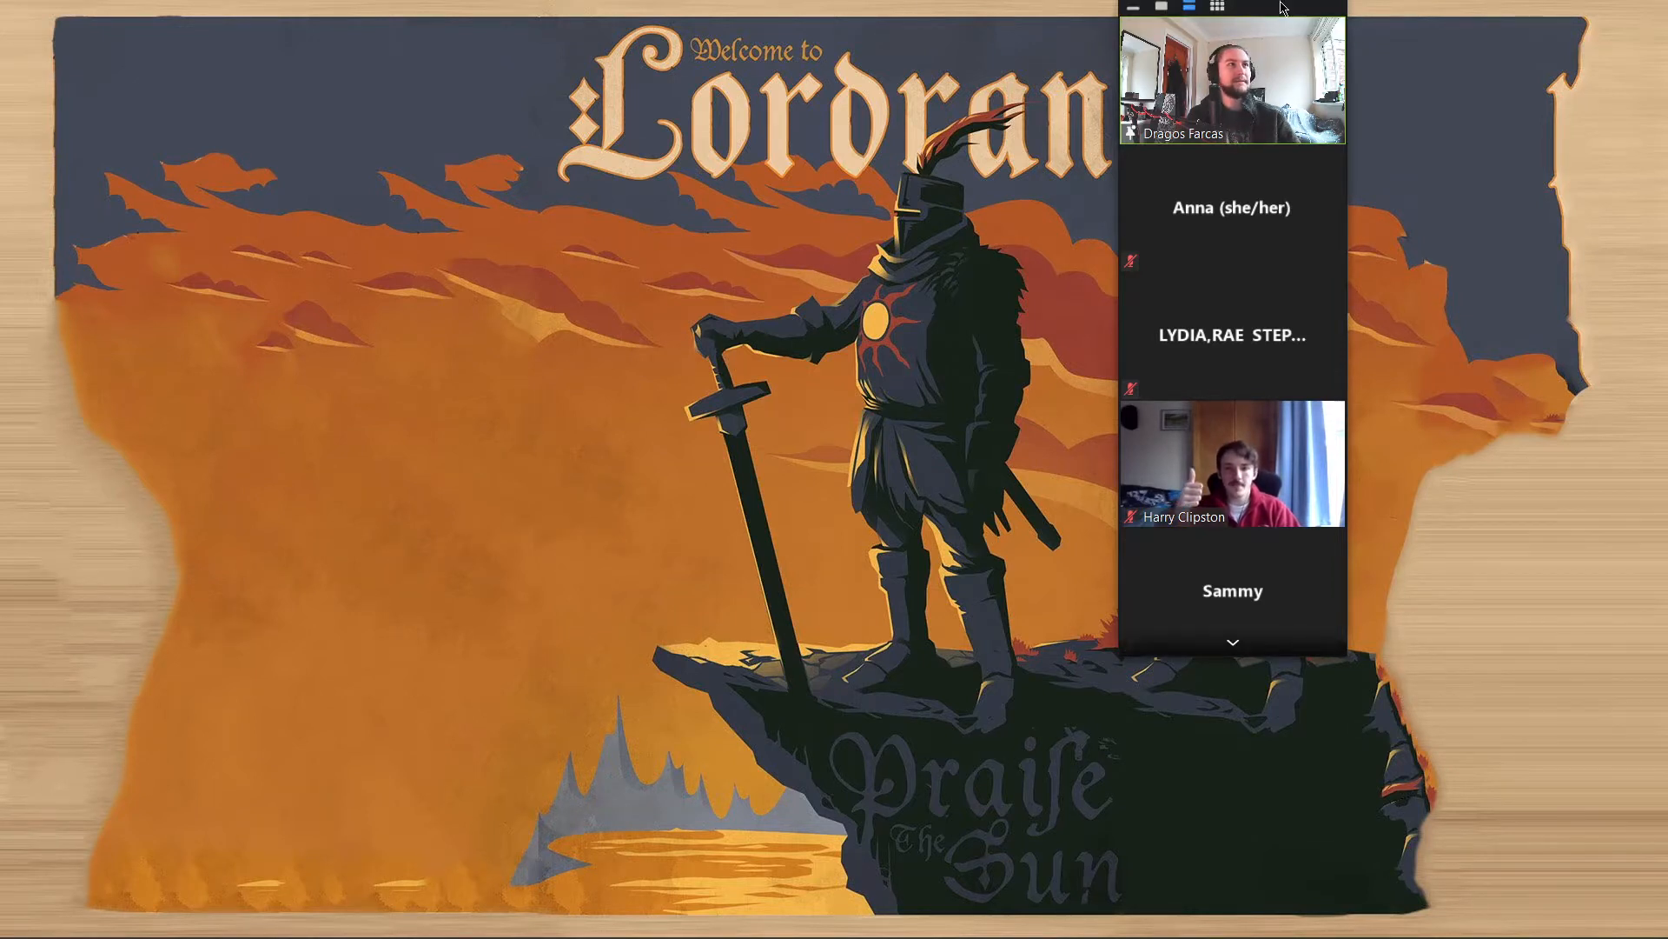
pyautogui.moveTo(1278, 5); pyautogui.dragTo(1167, 140)
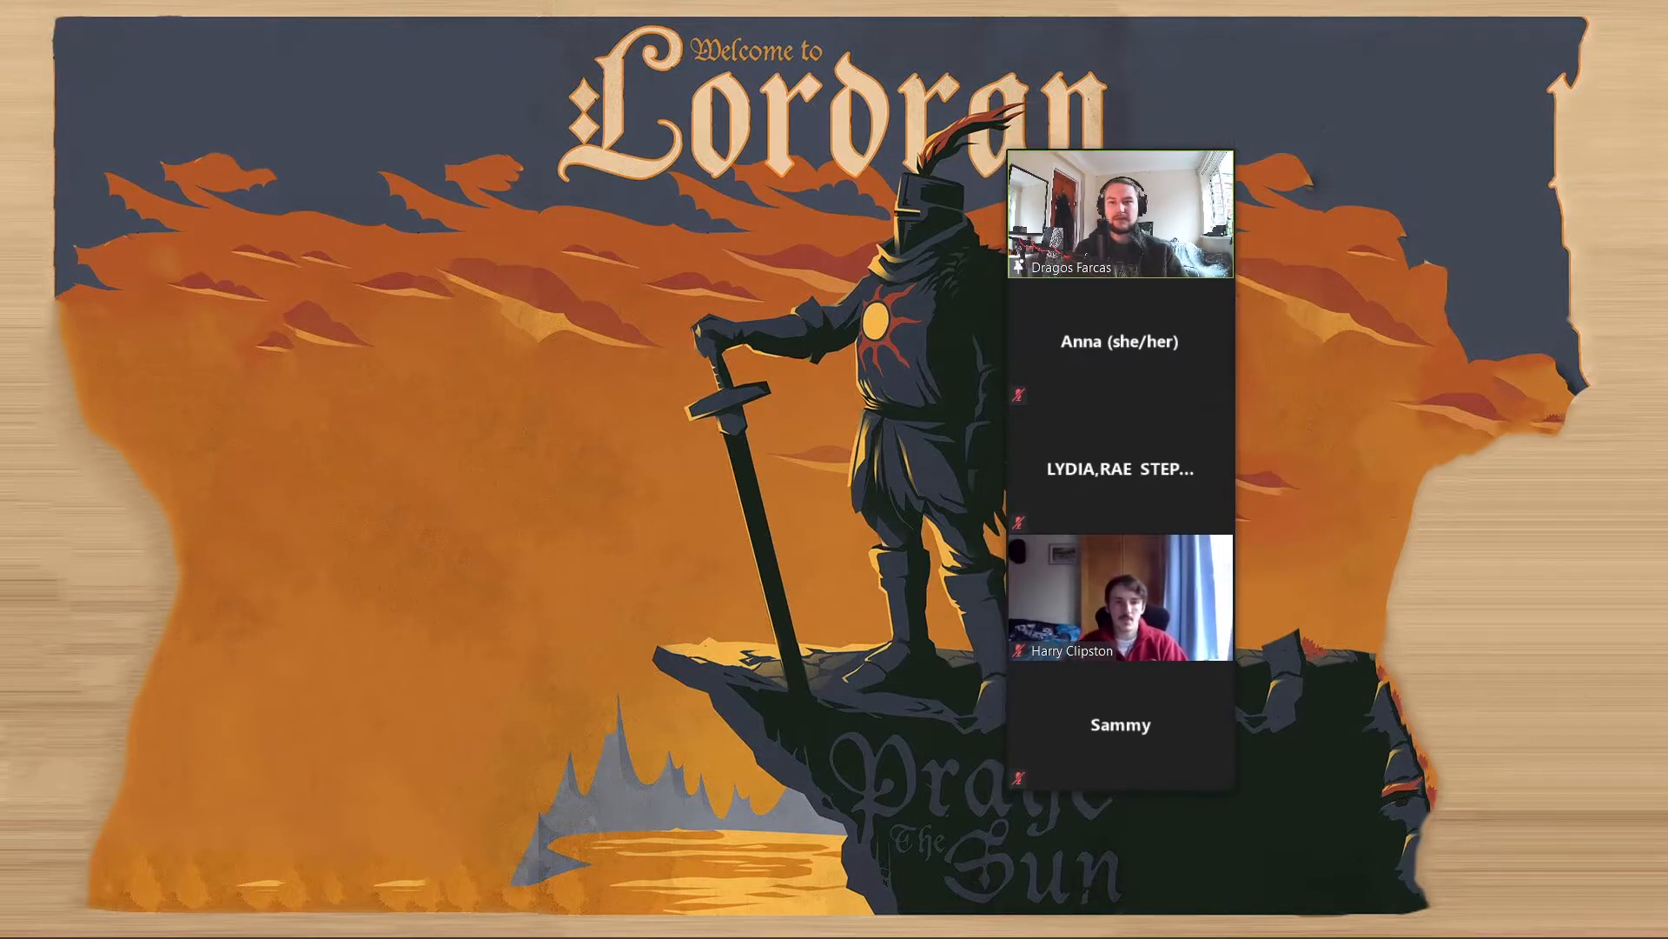
# - Switch to Audacity and maximize its window on the meeting's screen
pyautogui.hotkey('alt', 'Tab')
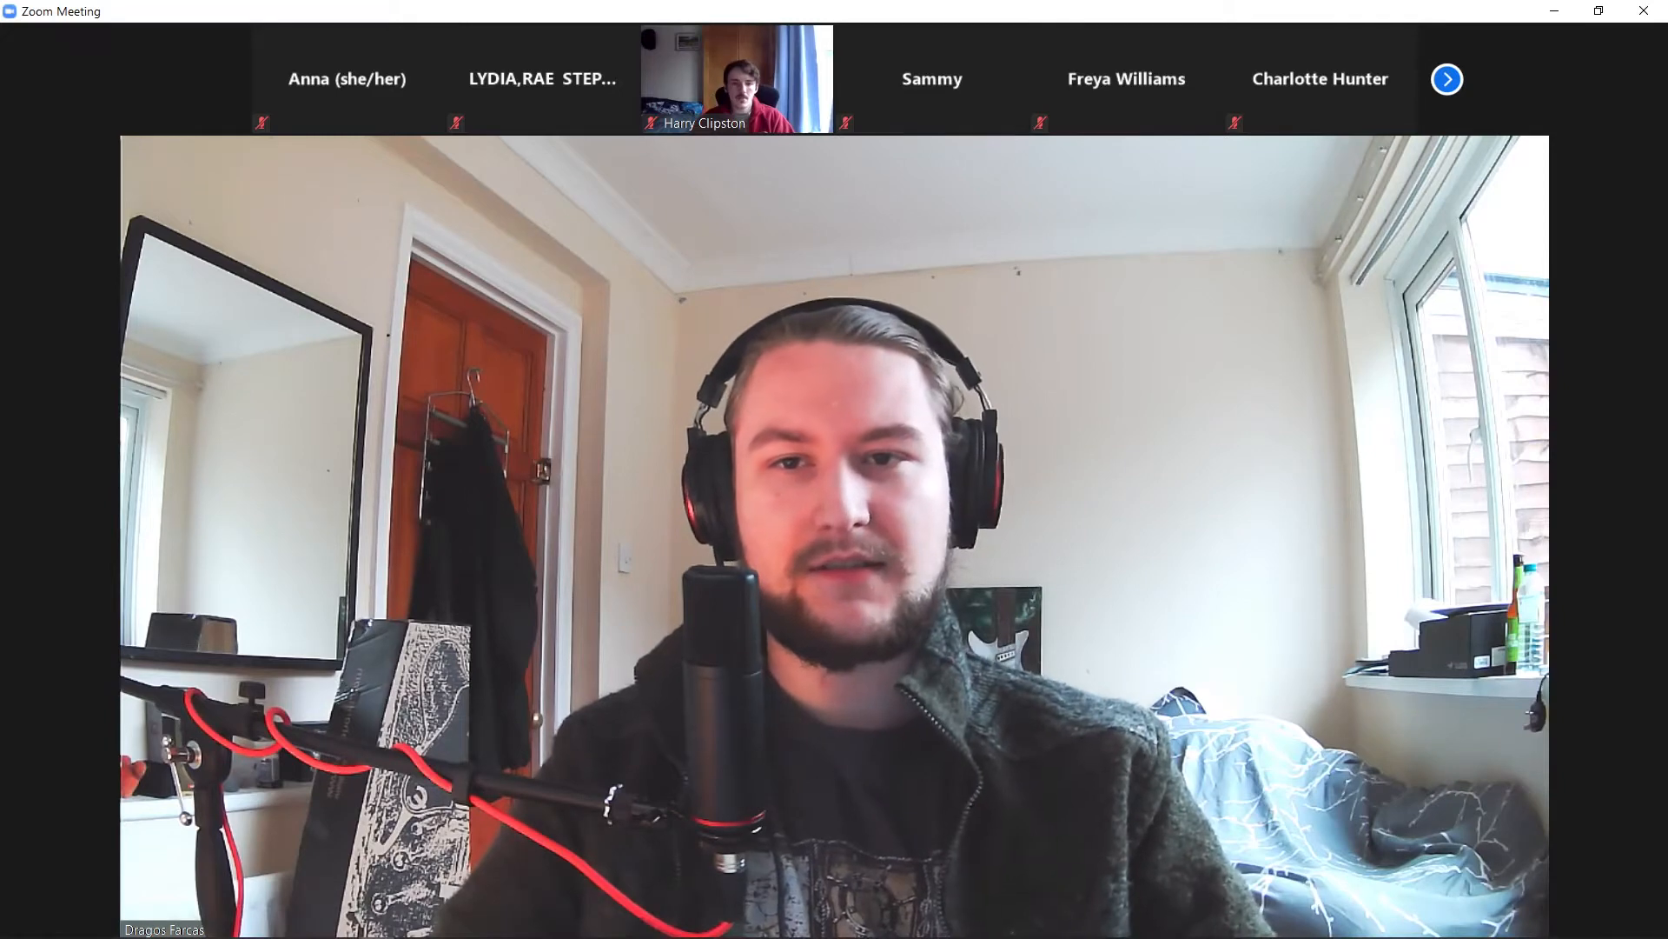
pyautogui.hotkey('alt', 'Tab')
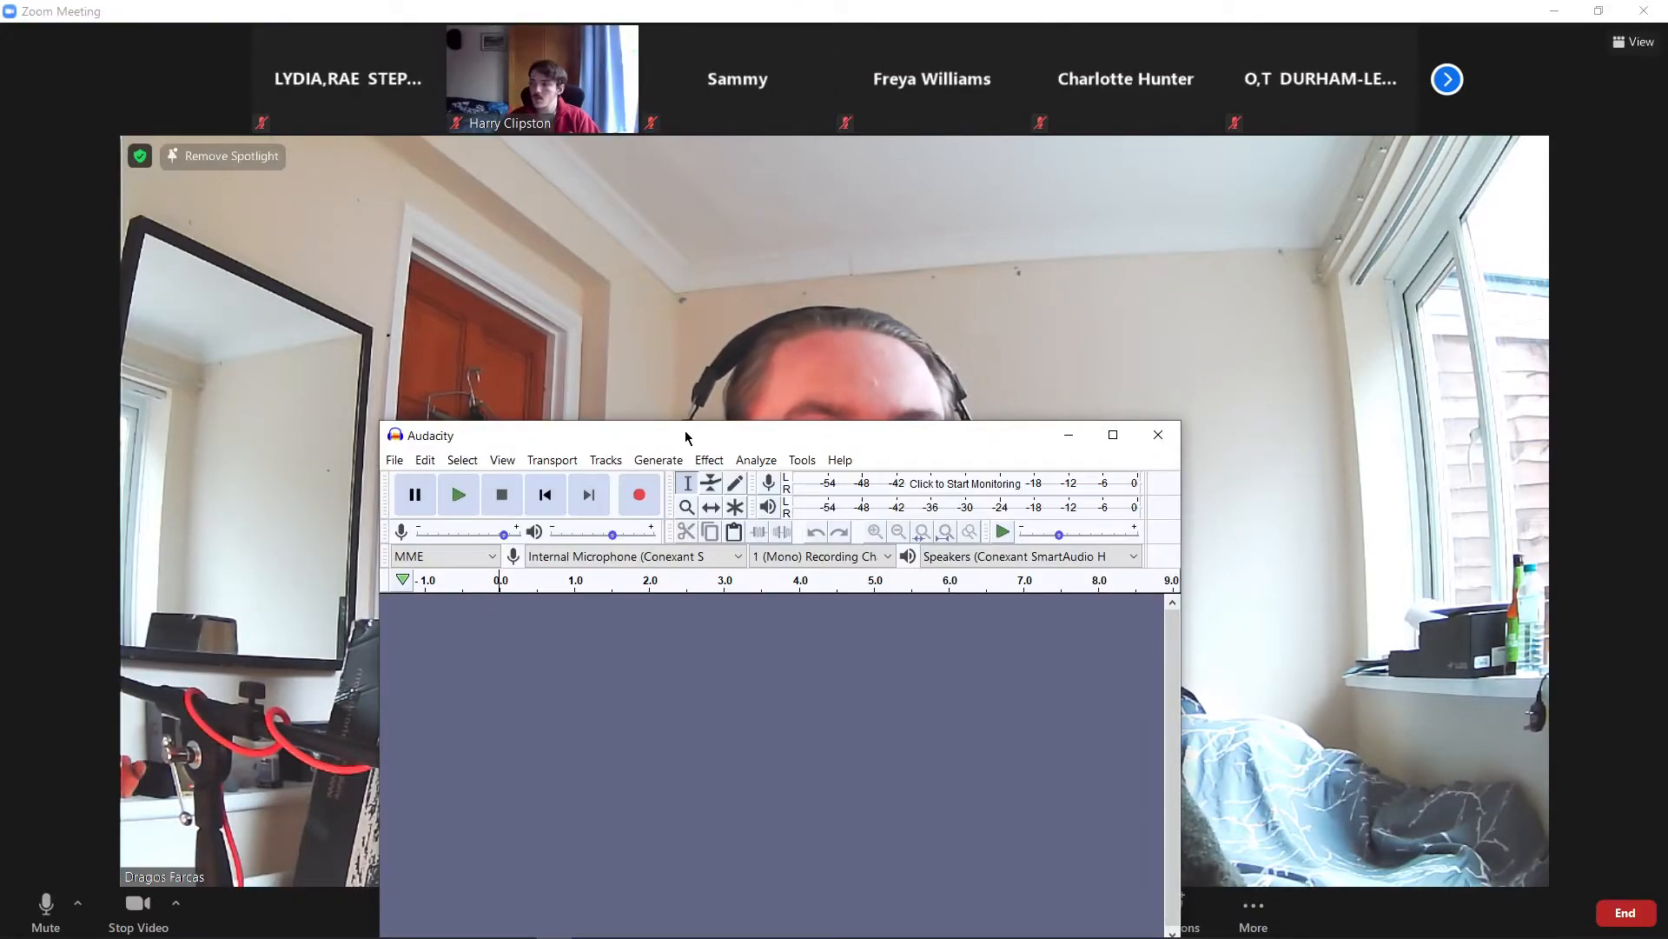
pyautogui.moveTo(674, 434); pyautogui.dragTo(674, 4)
# - Switch back to the Zoom meeting, share Screen 2 with sound and move the participant video panel to the screen's edge
pyautogui.hotkey('alt', 'Tab')
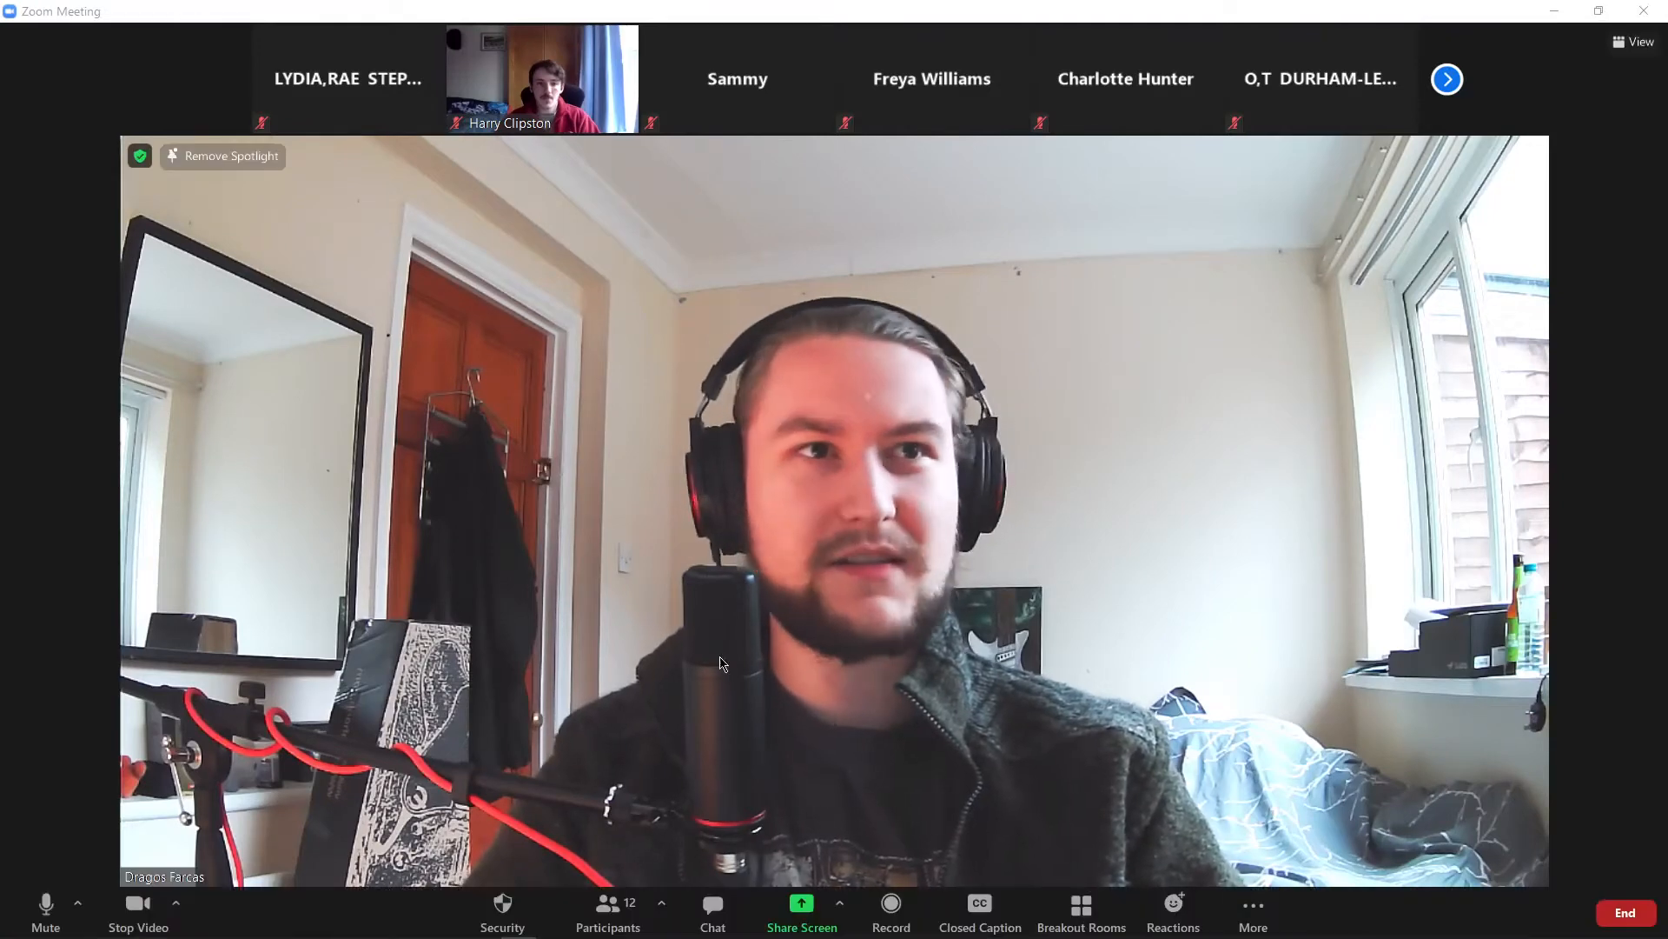
pyautogui.click(801, 908)
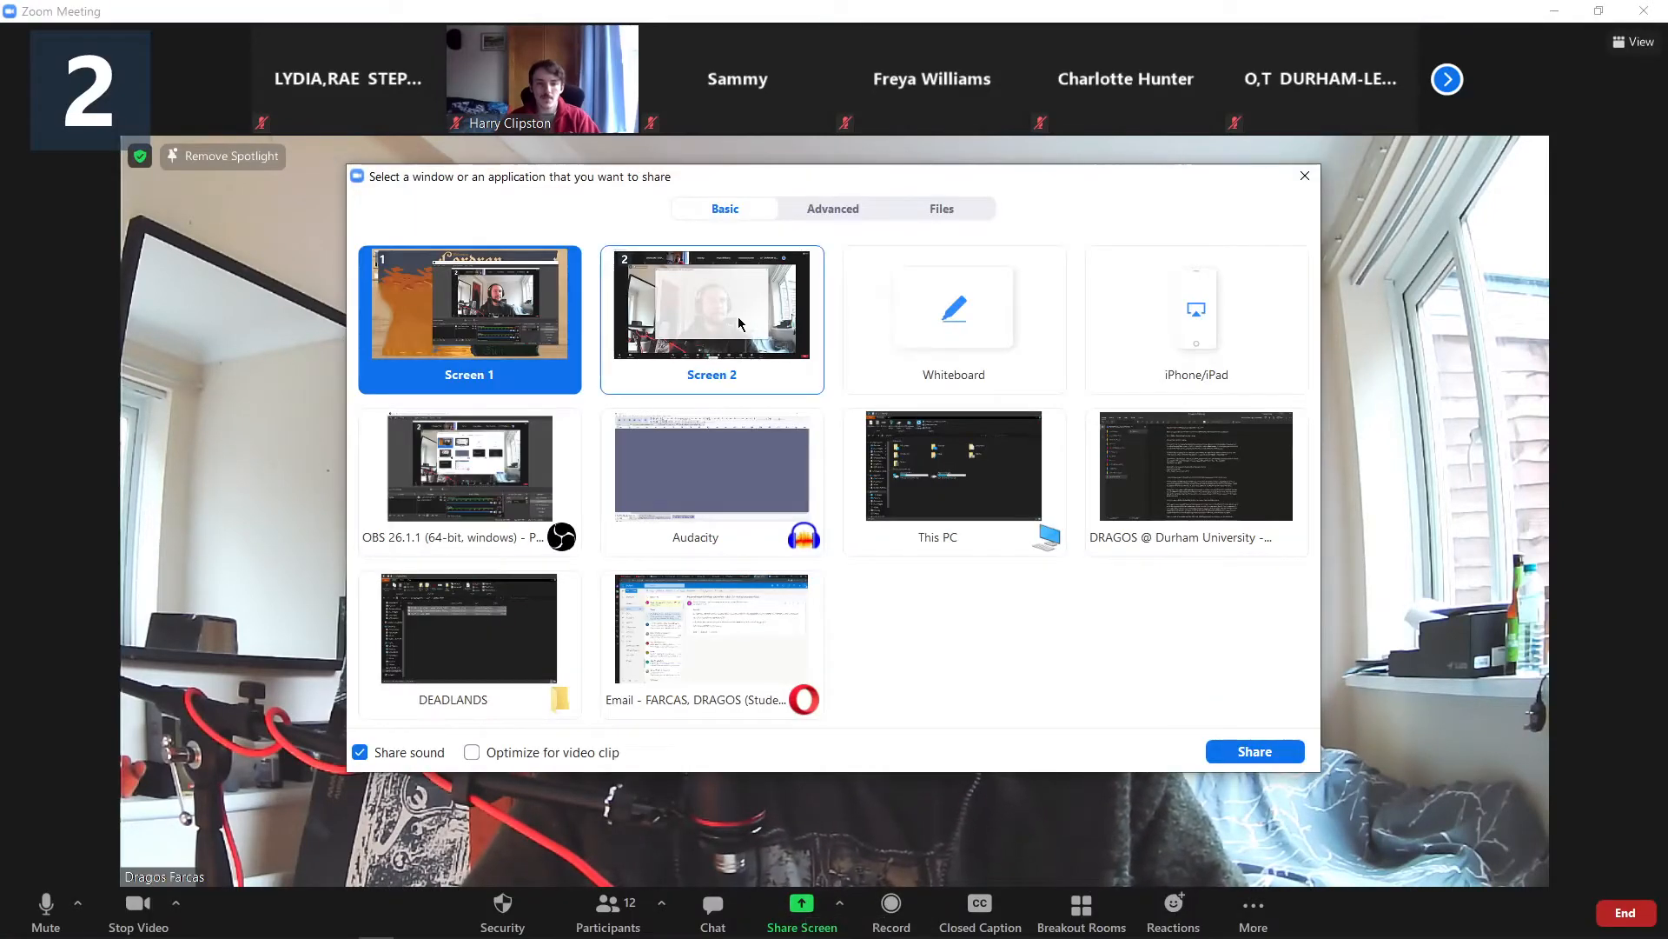
pyautogui.click(712, 321)
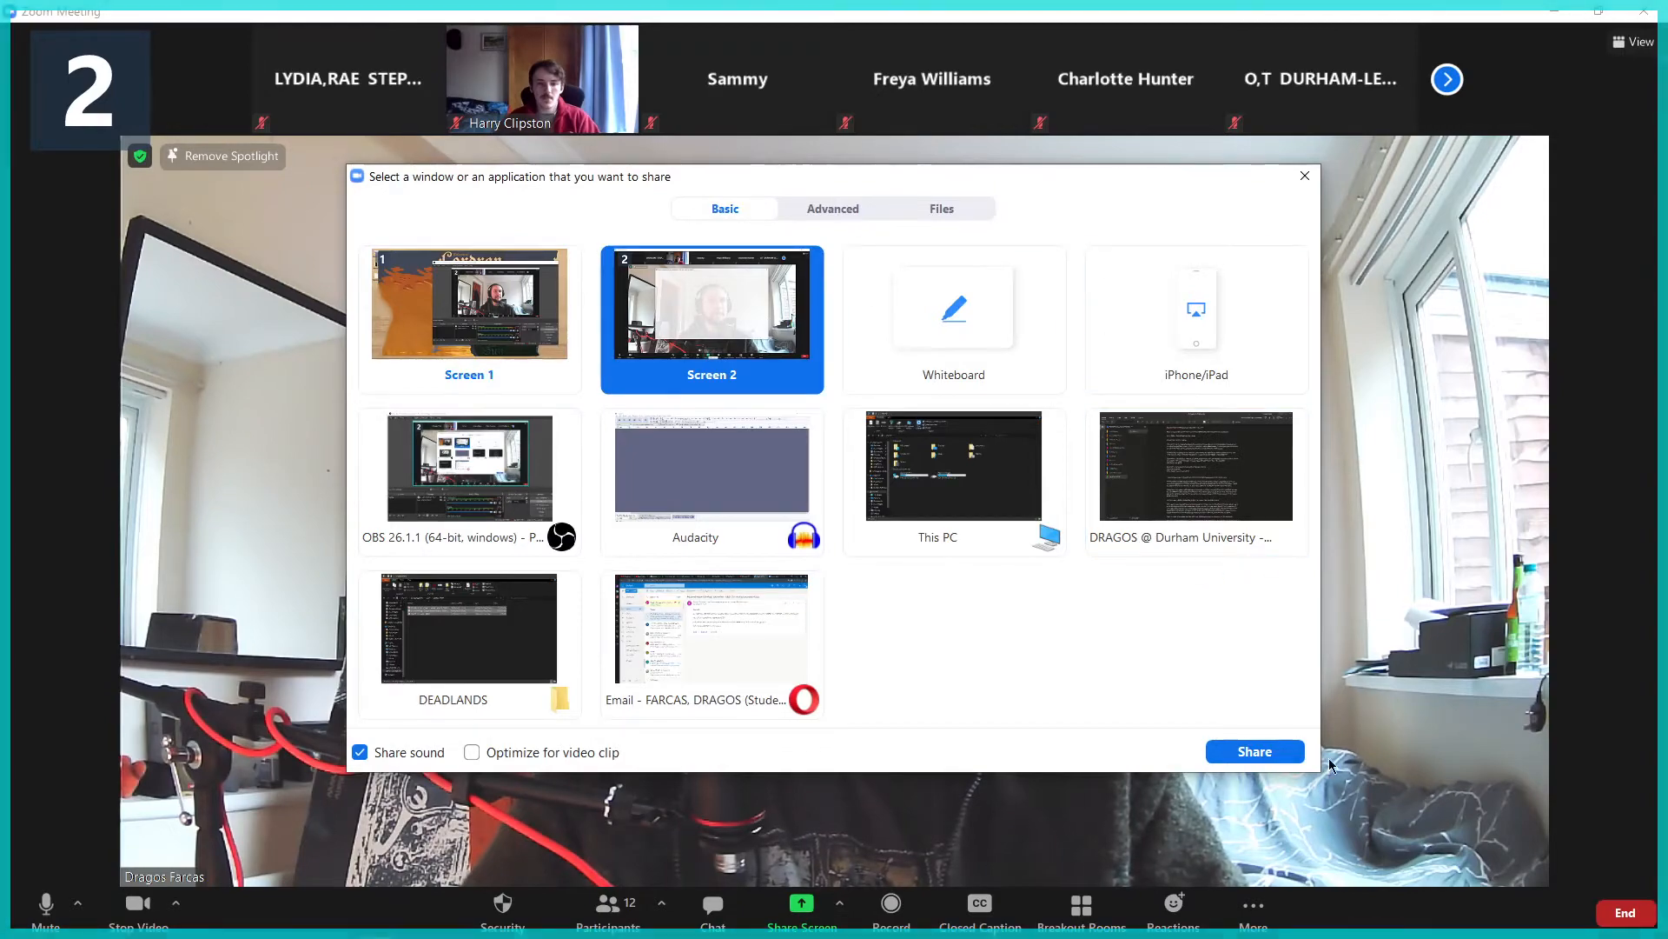
pyautogui.click(1278, 753)
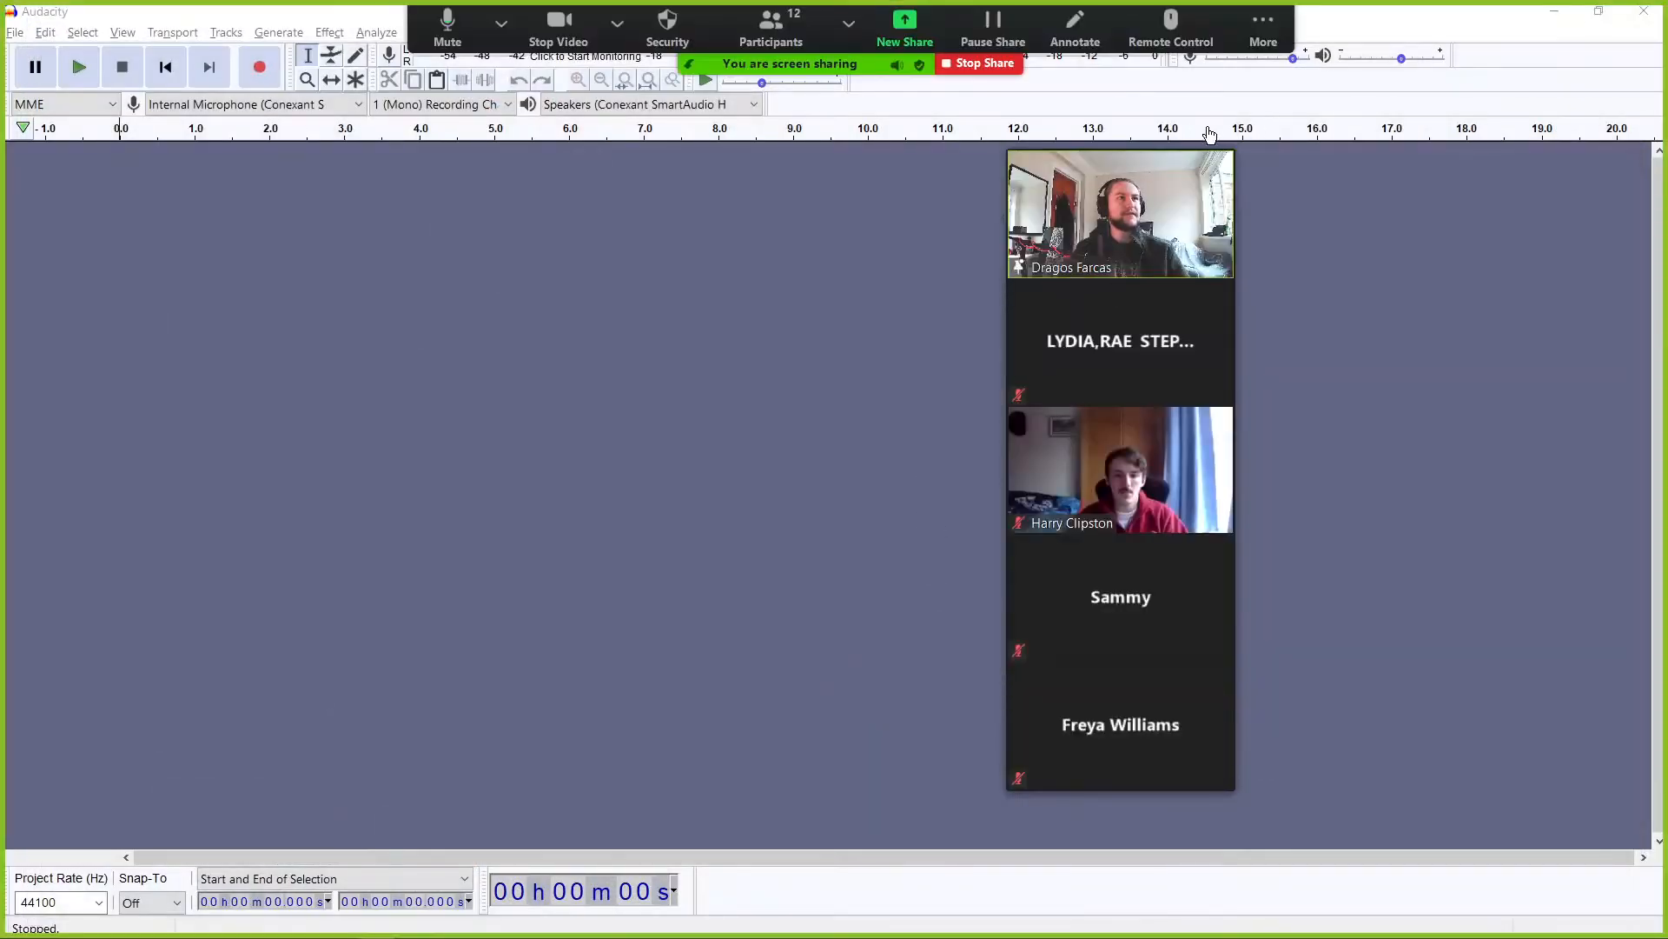
pyautogui.moveTo(1143, 144); pyautogui.dragTo(1575, 215)
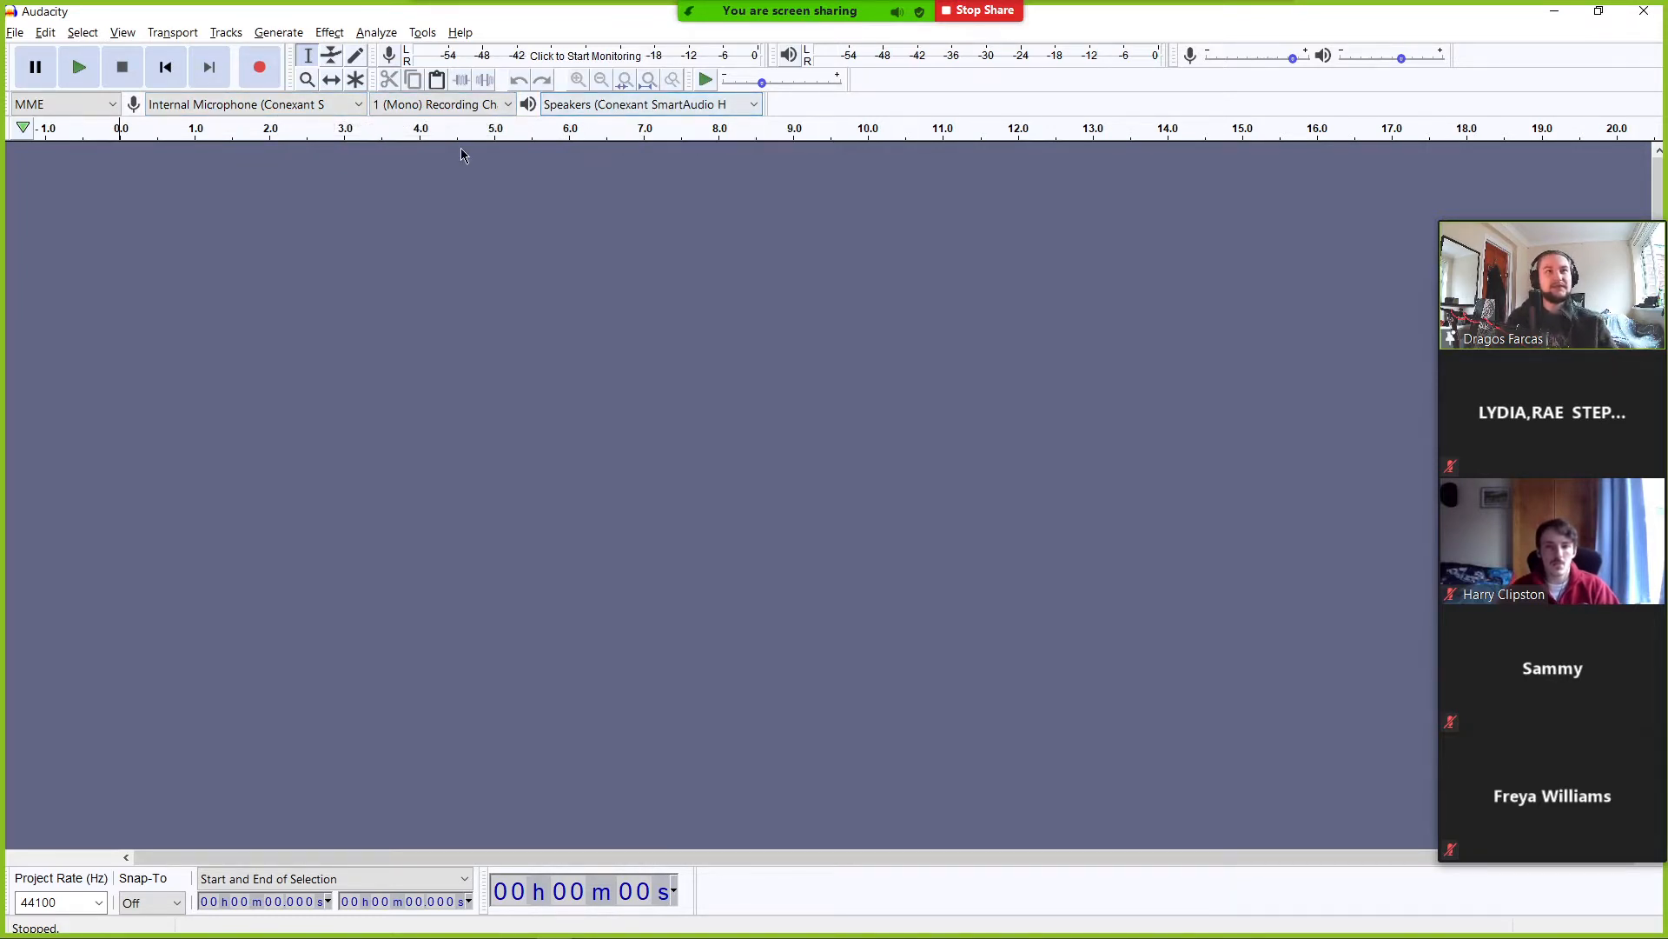
# - Set the recording device to Analogue 1 + 2 (Focusrite Usb A) and the playback device to Speakers (Focusrite Usb Audio)
pyautogui.click(357, 105)
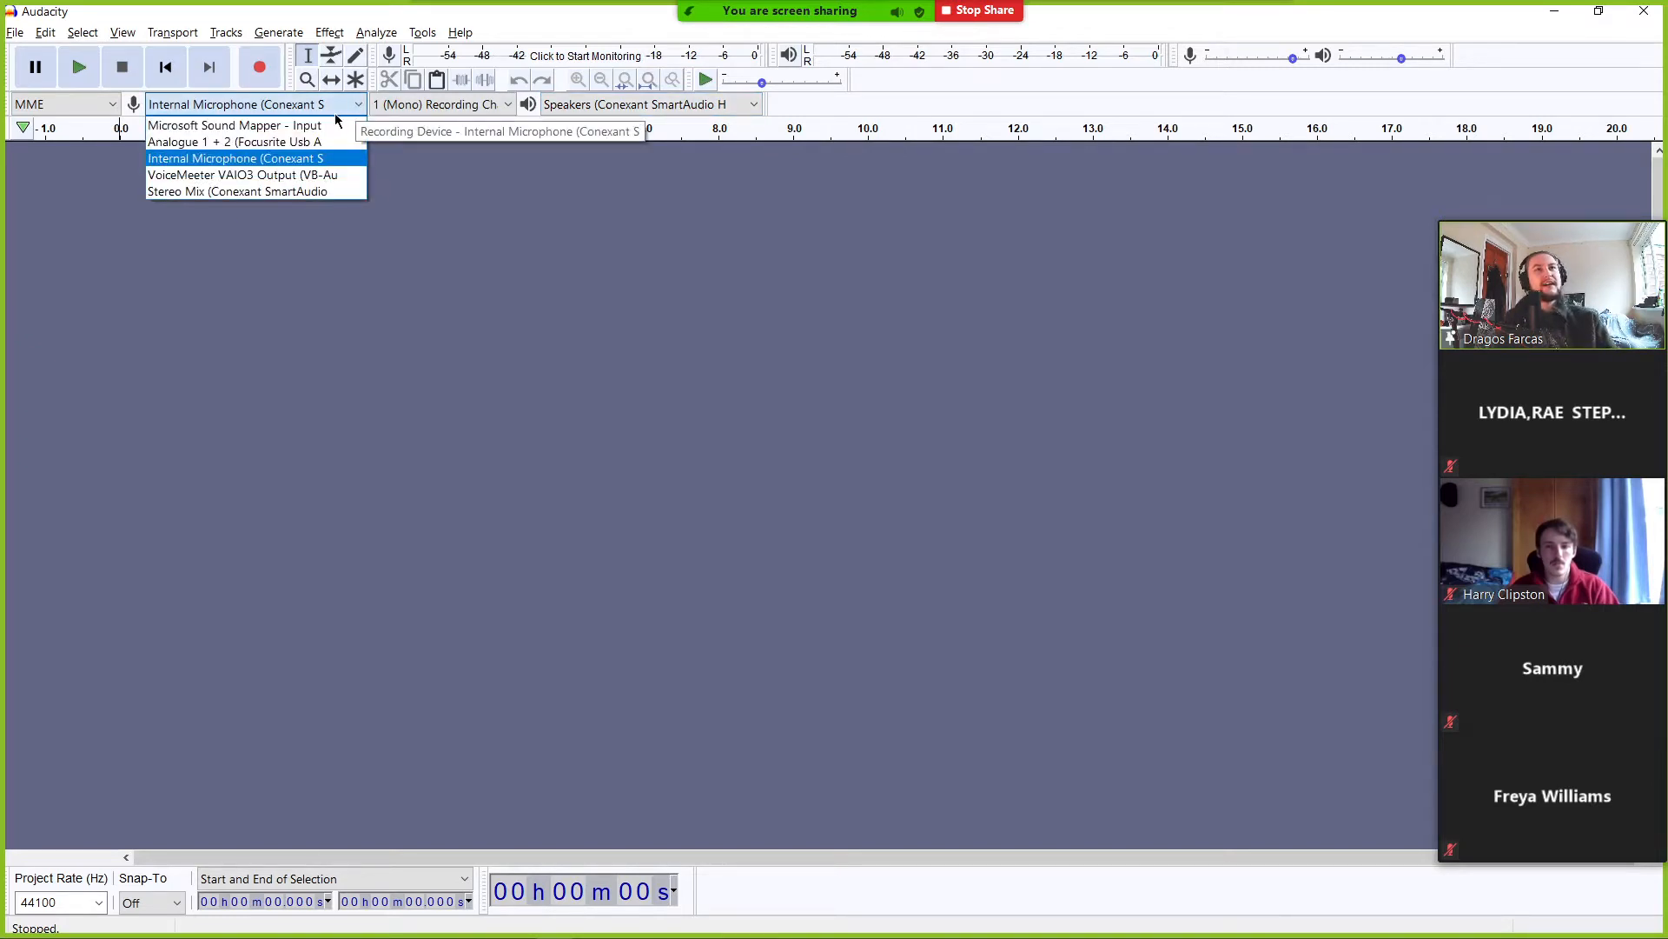
pyautogui.click(298, 142)
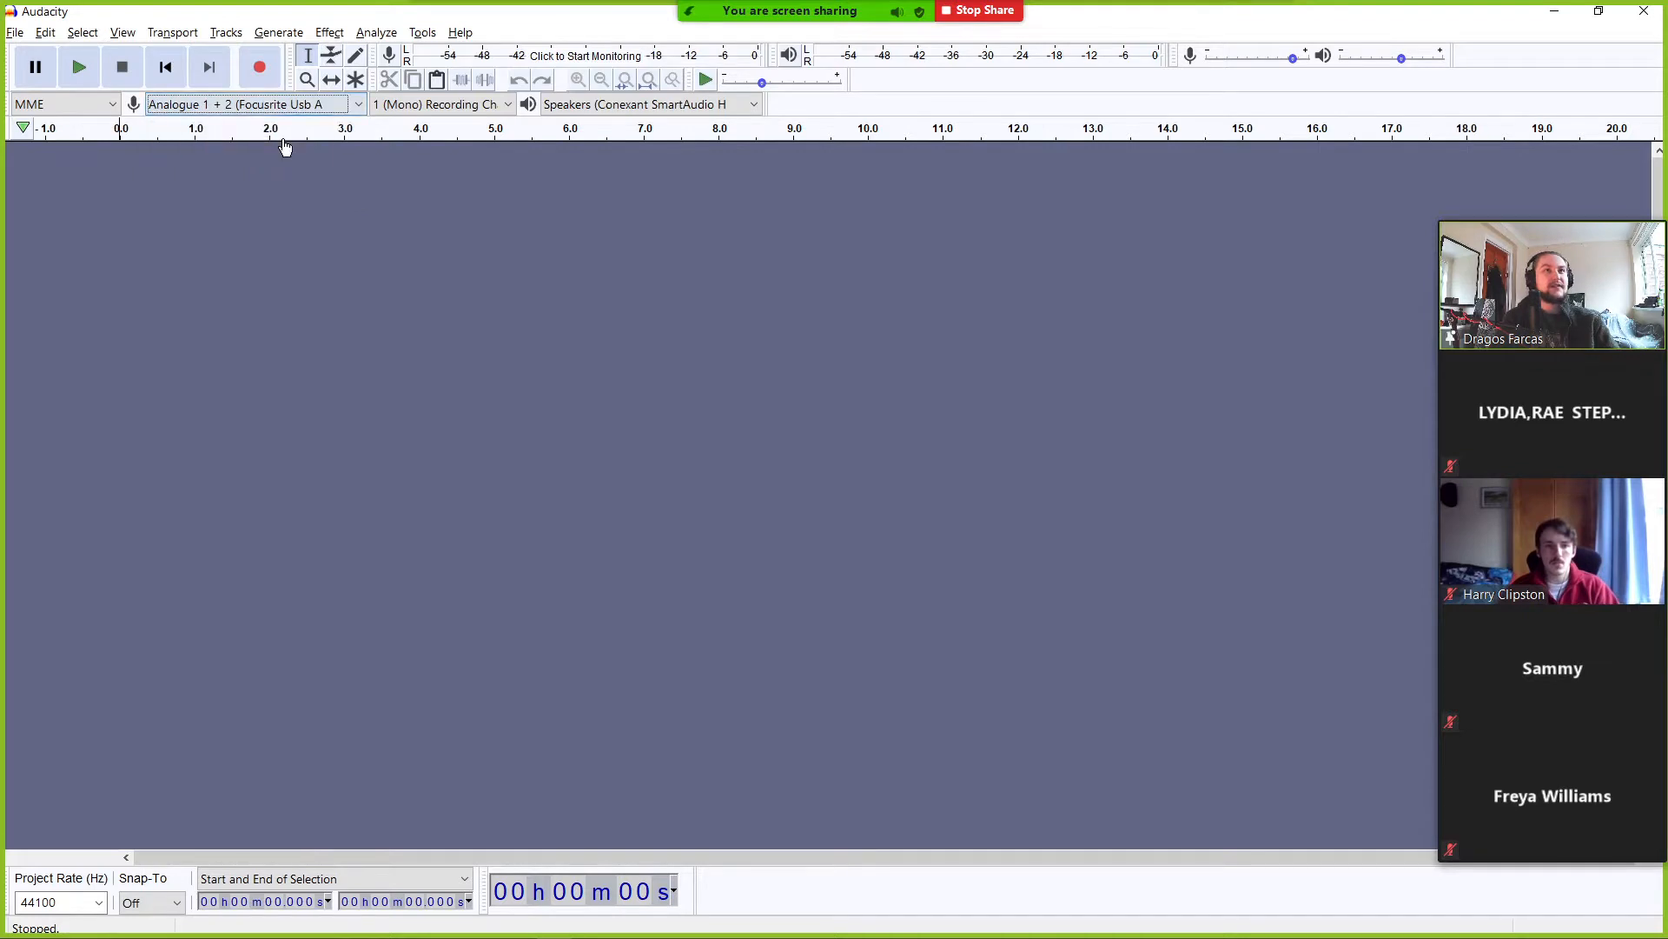
pyautogui.click(613, 111)
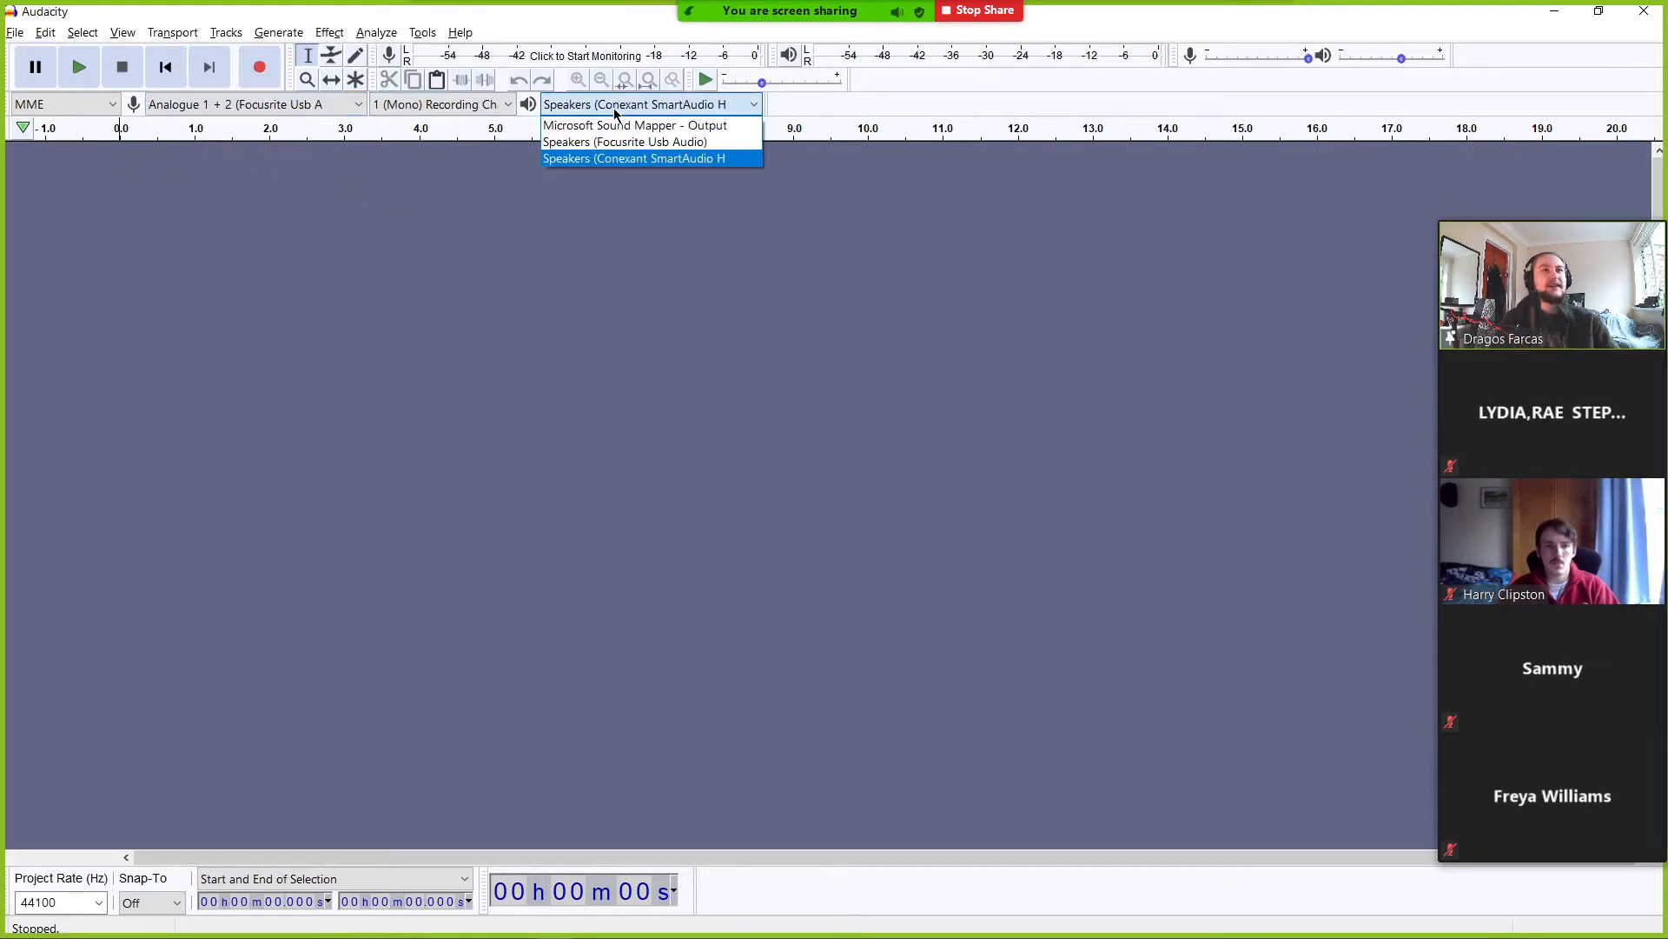
pyautogui.click(625, 143)
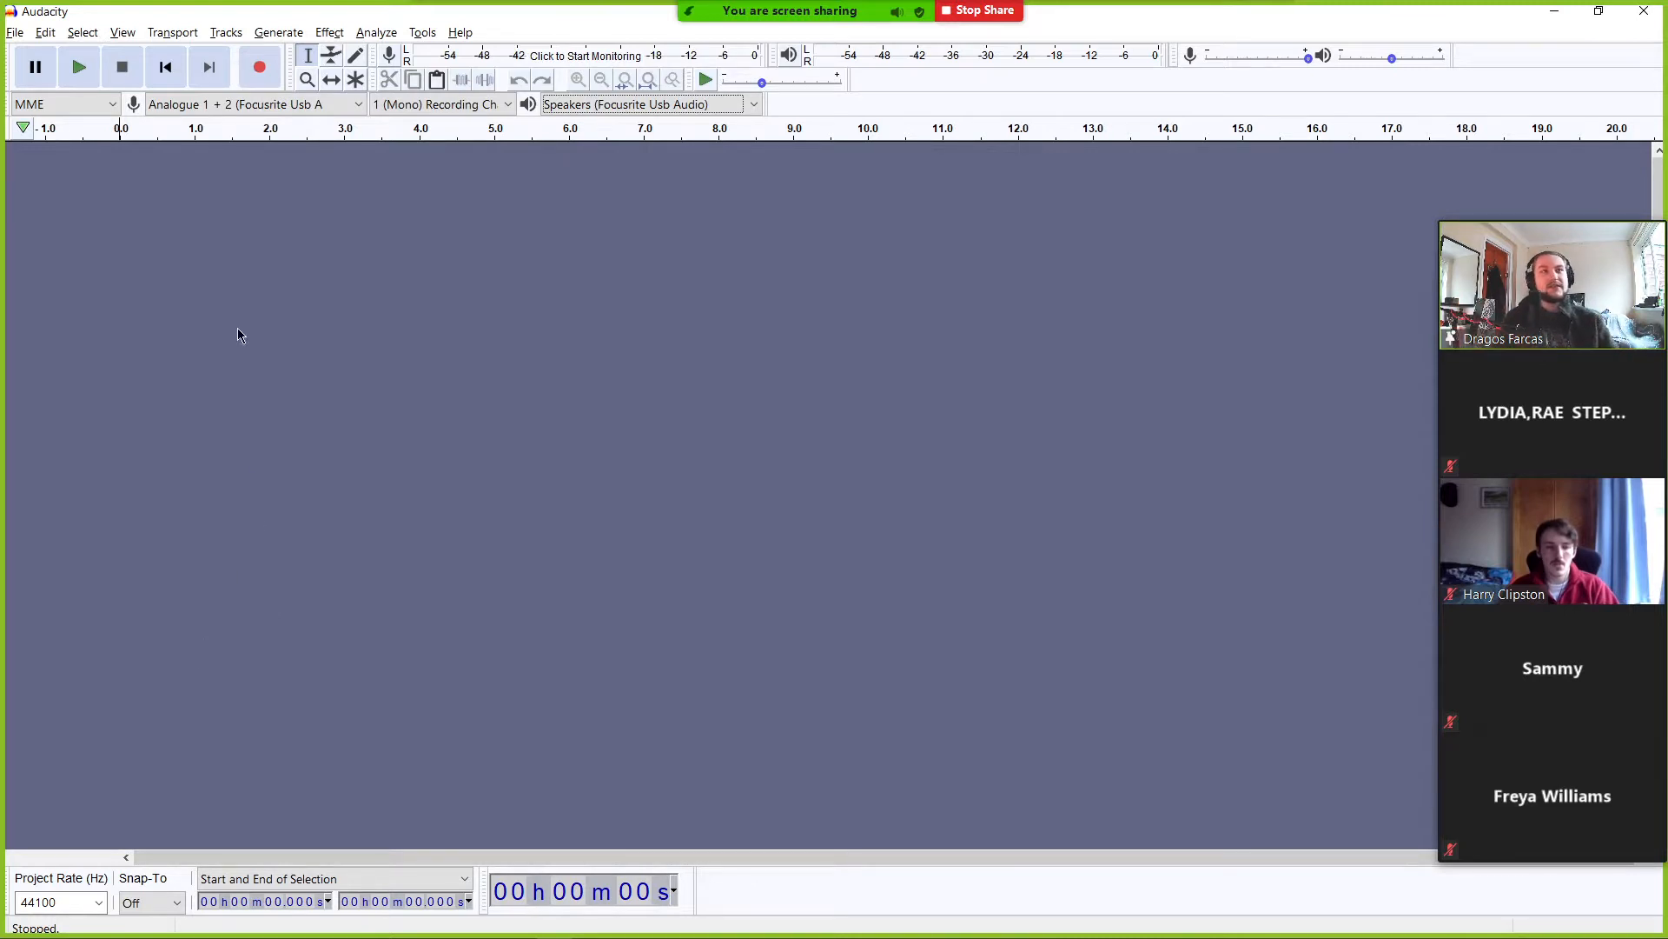
# - Record a voice take of about 24 seconds on a mono track and play it back from the 5-second mark
pyautogui.click(261, 67)
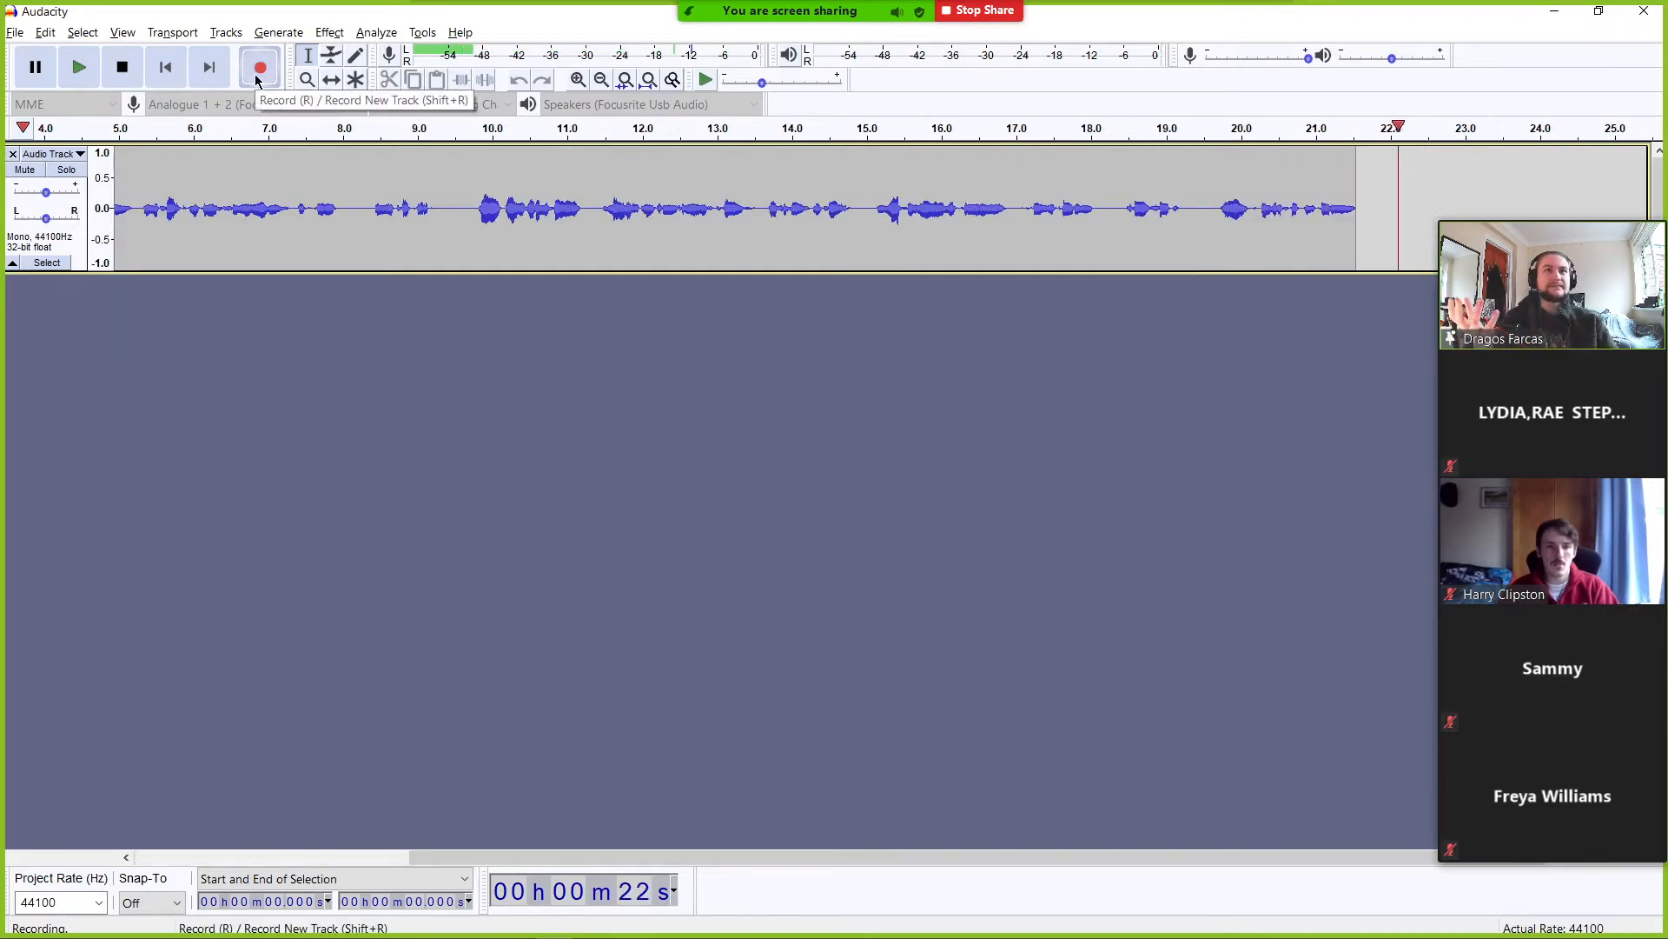
pyautogui.click(122, 67)
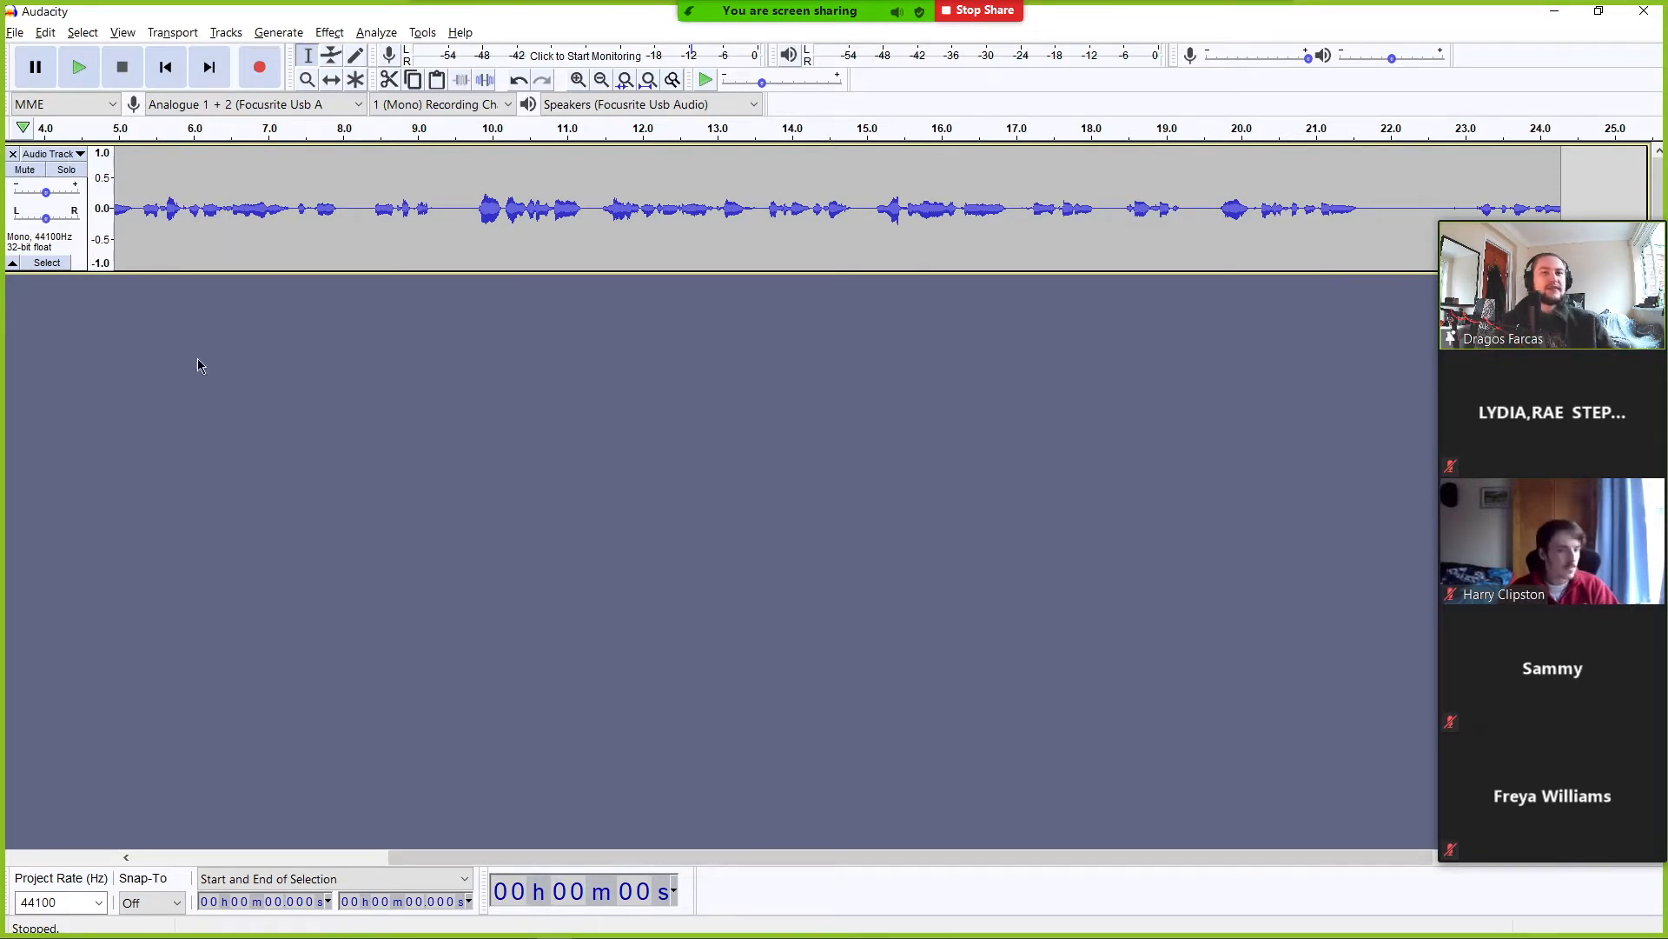
pyautogui.click(122, 132)
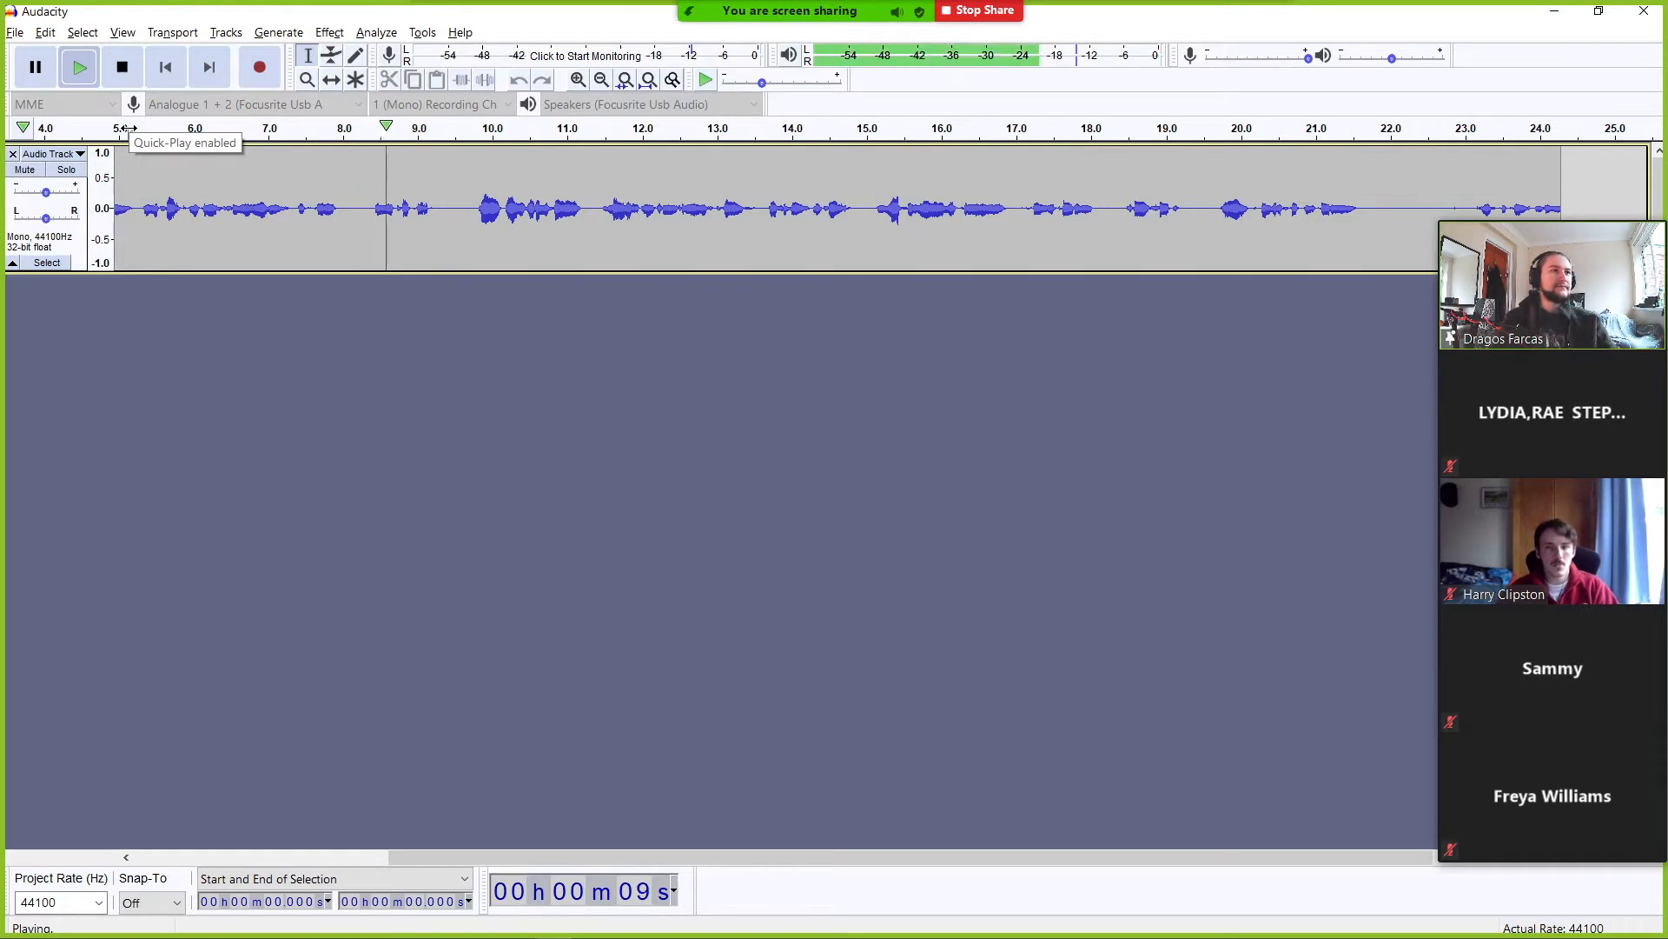
pyautogui.click(126, 128)
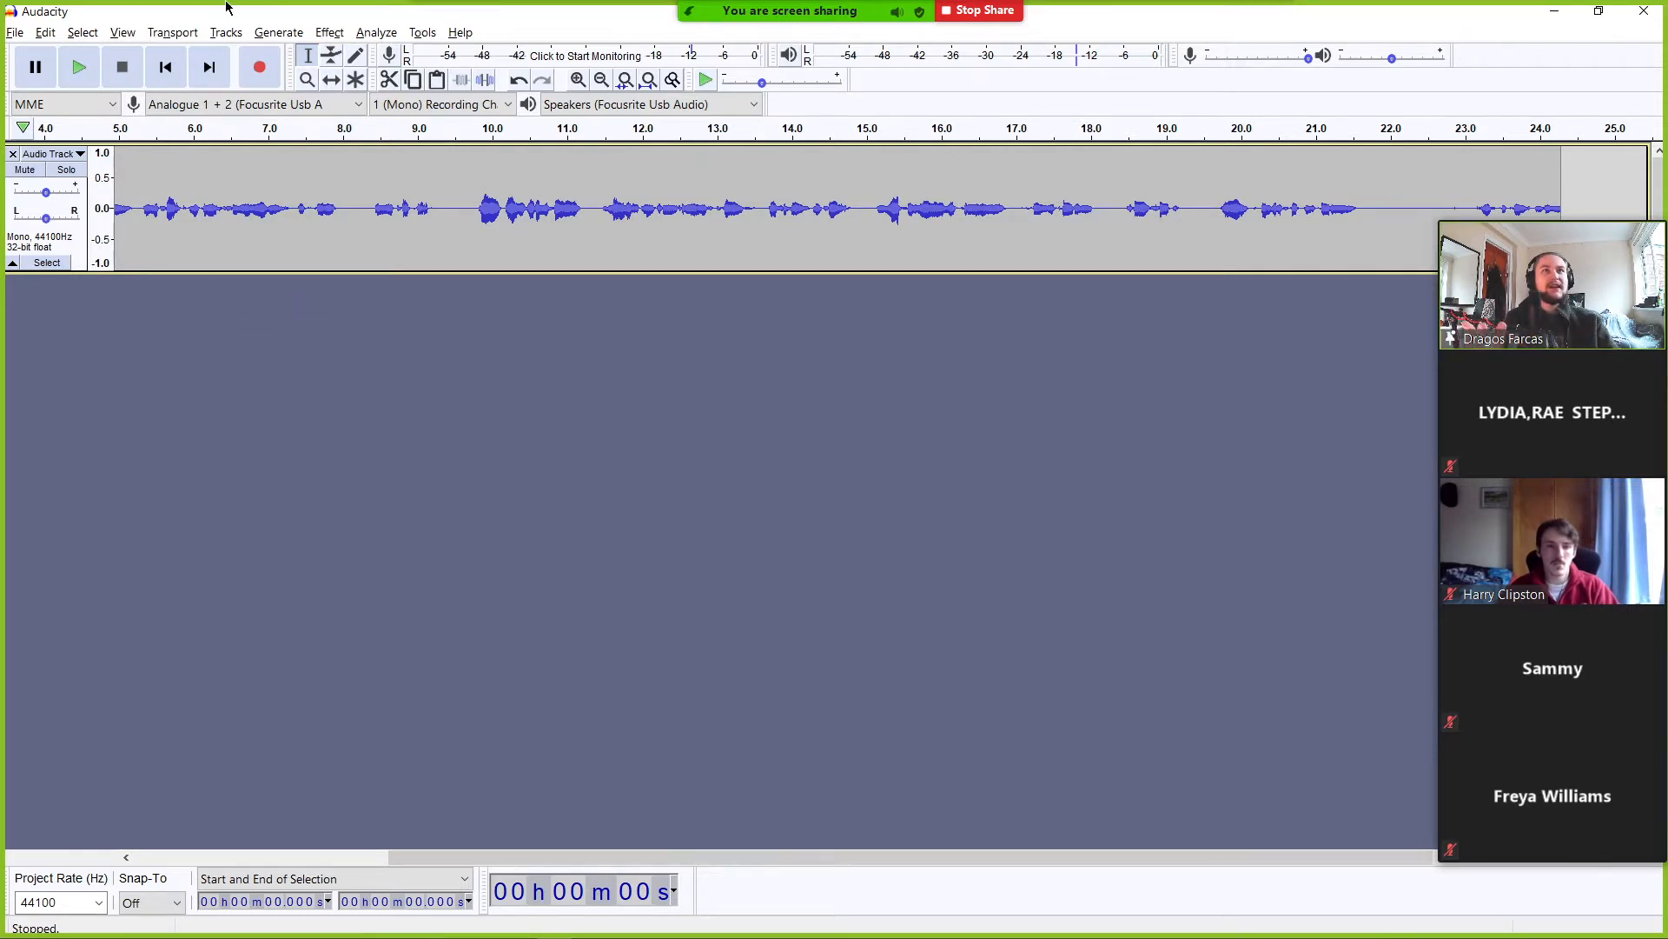
# - Add a new empty mono track below the recorded voice track
pyautogui.click(235, 34)
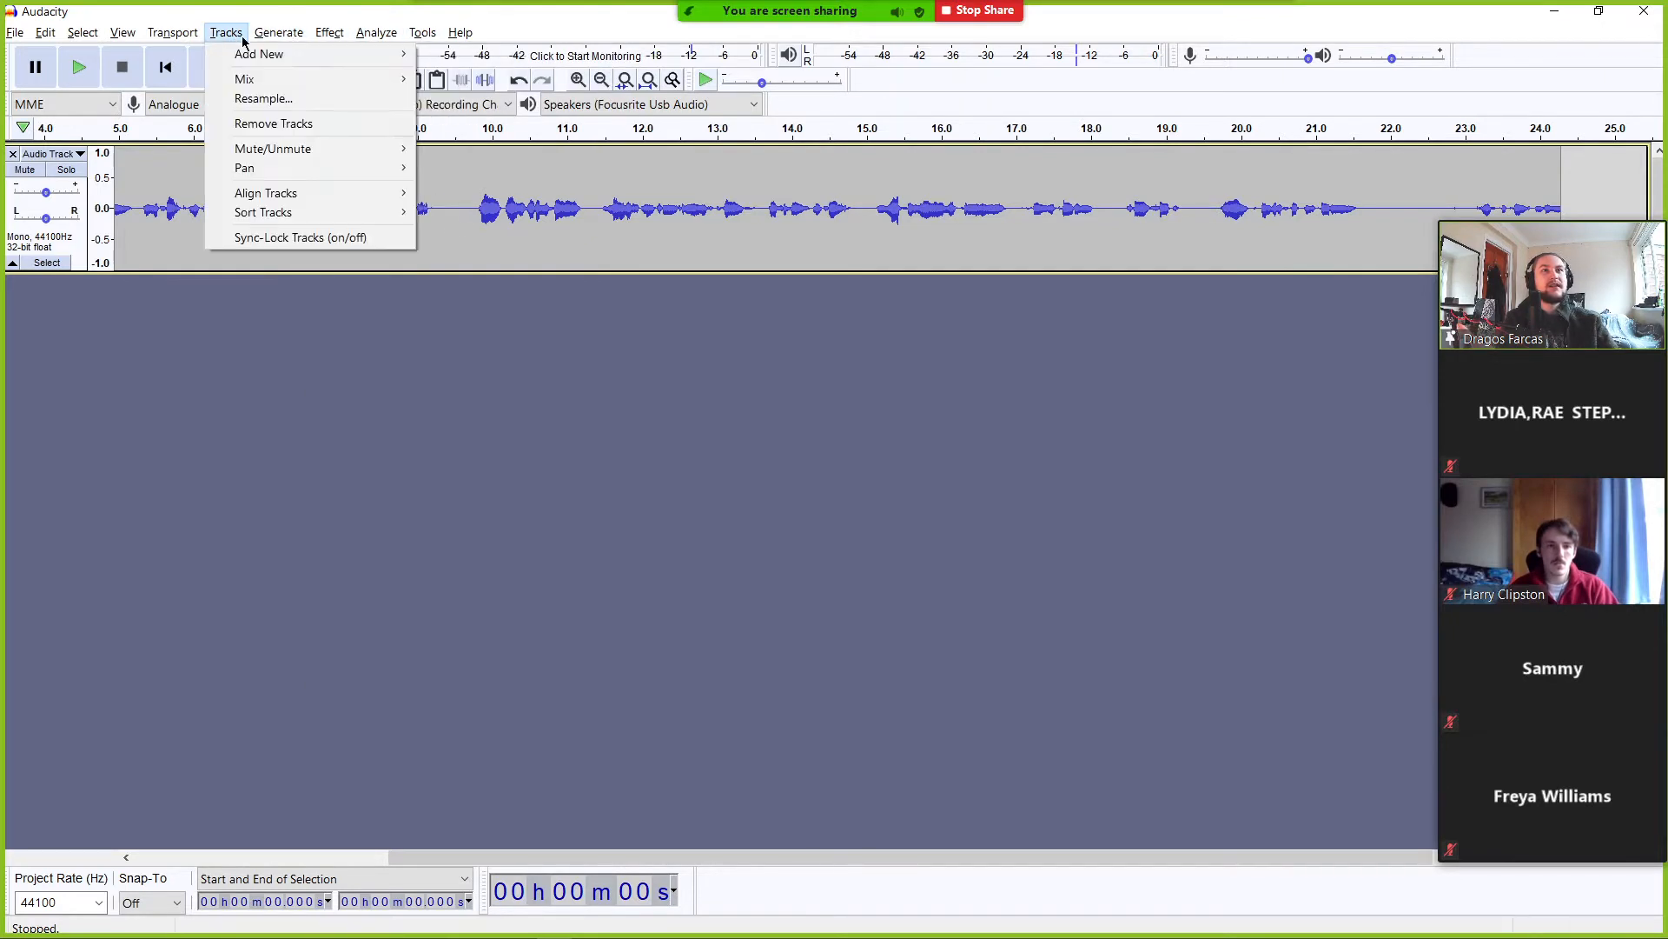
pyautogui.moveTo(261, 55)
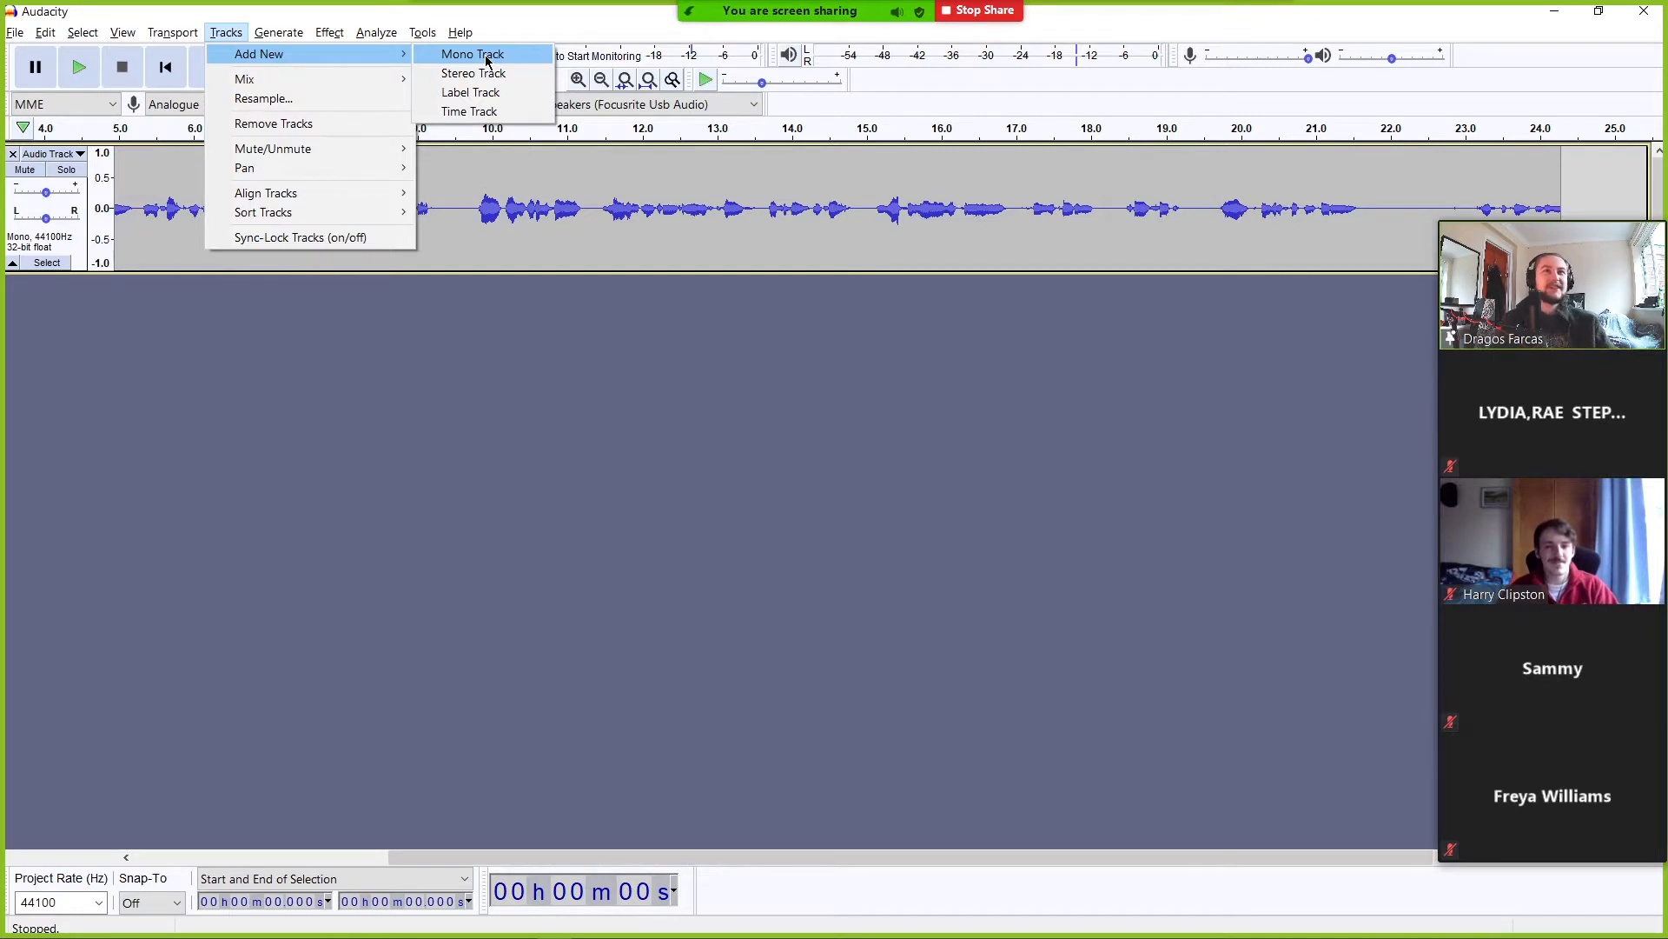
pyautogui.click(486, 57)
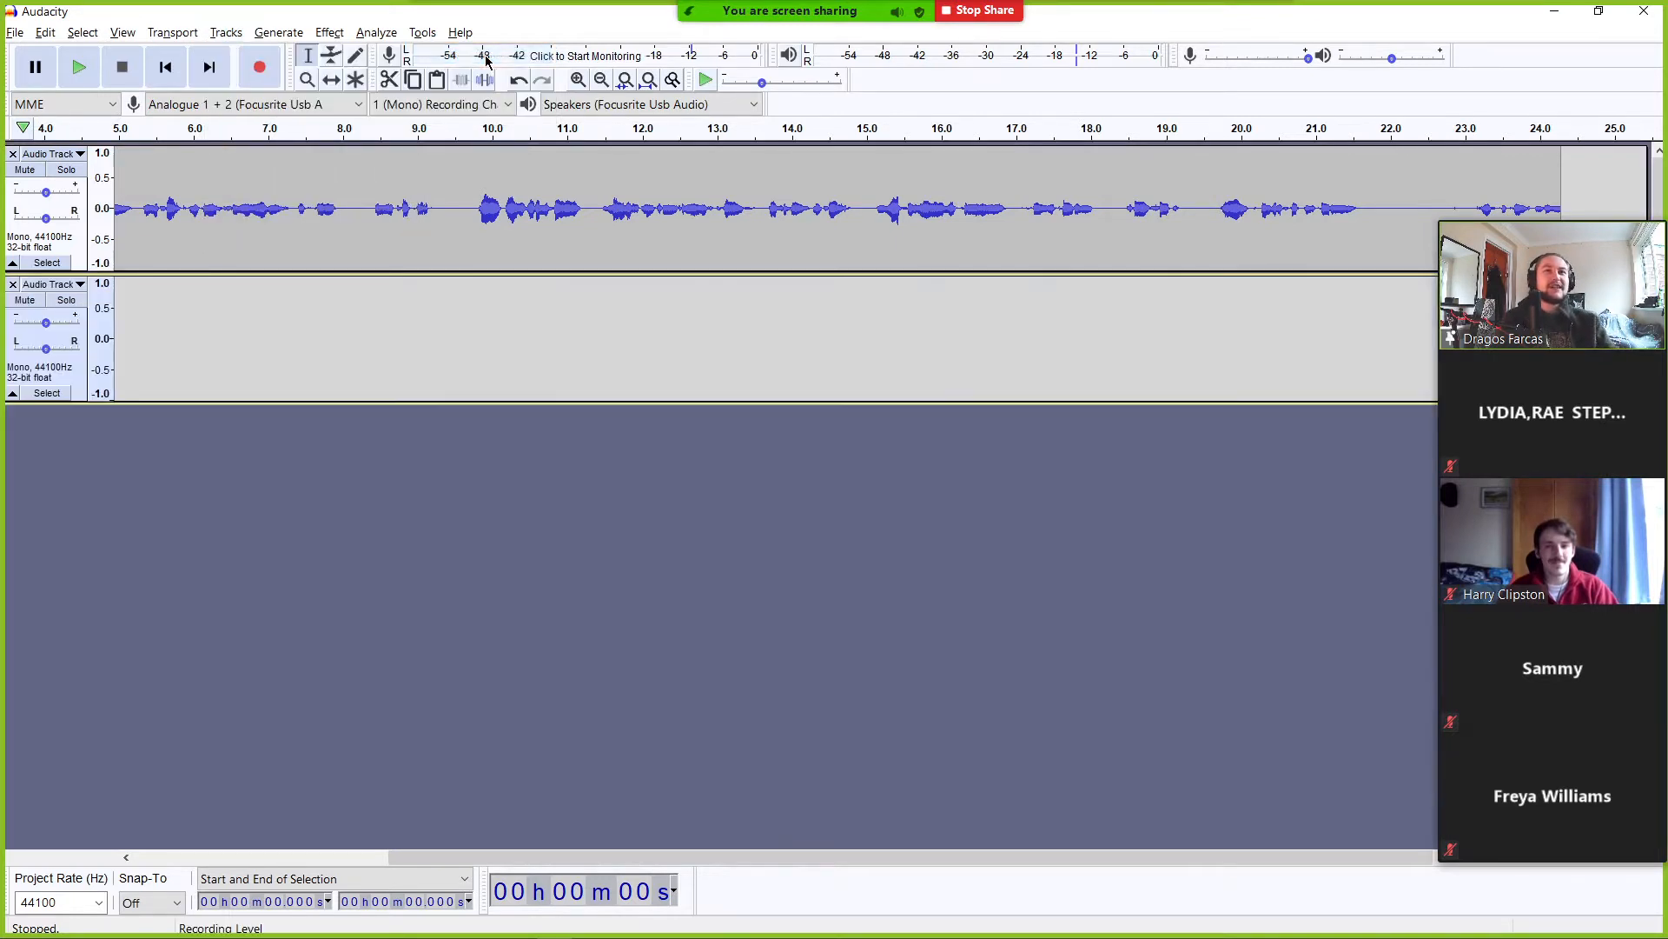
# - Copy the recording's section from about 10.0 to 13.5 seconds and paste it into the second track at about 6.8 seconds
pyautogui.click(226, 360)
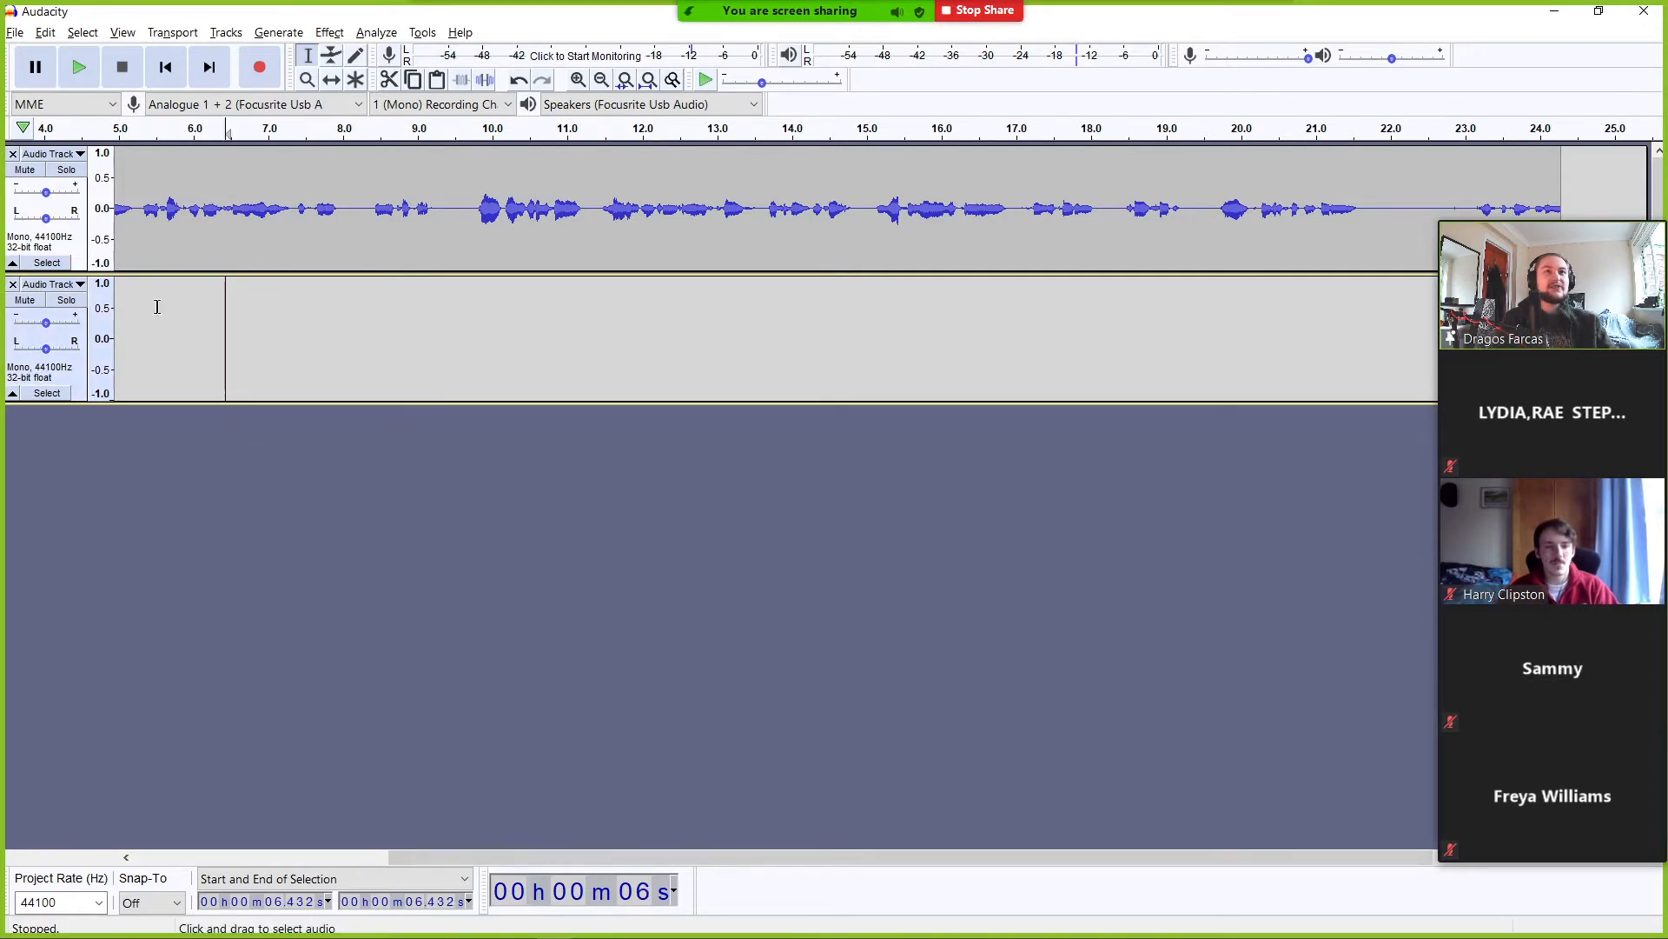
pyautogui.moveTo(495, 182); pyautogui.dragTo(756, 178)
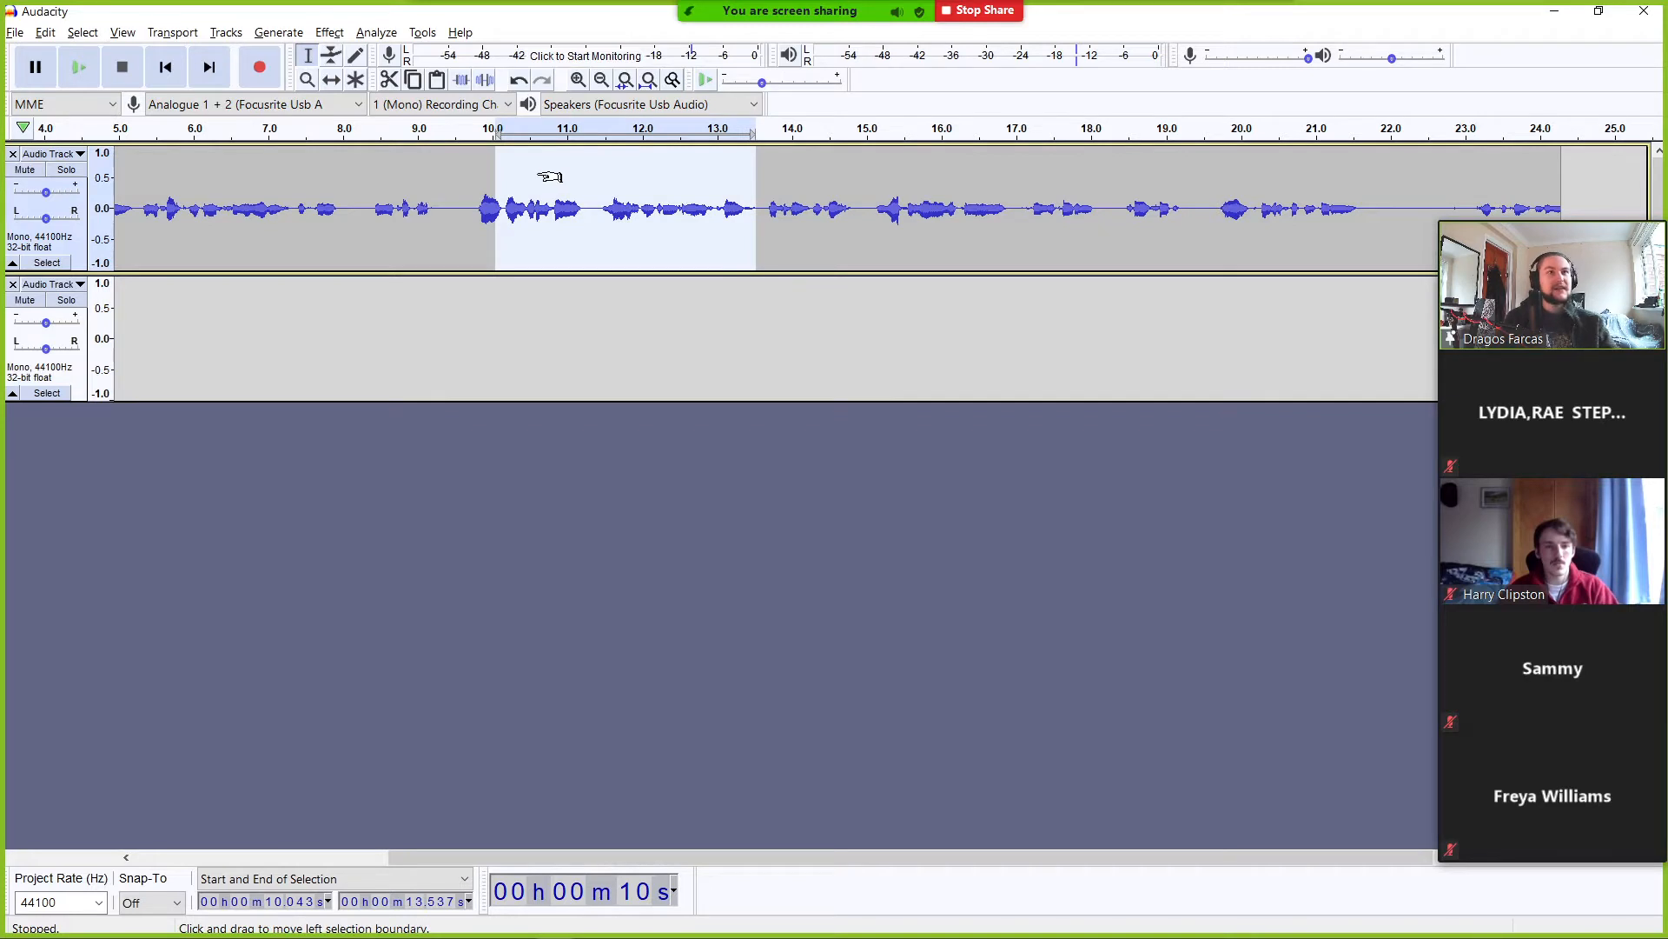
pyautogui.click(252, 318)
pyautogui.hotkey('ctrl', 'v')
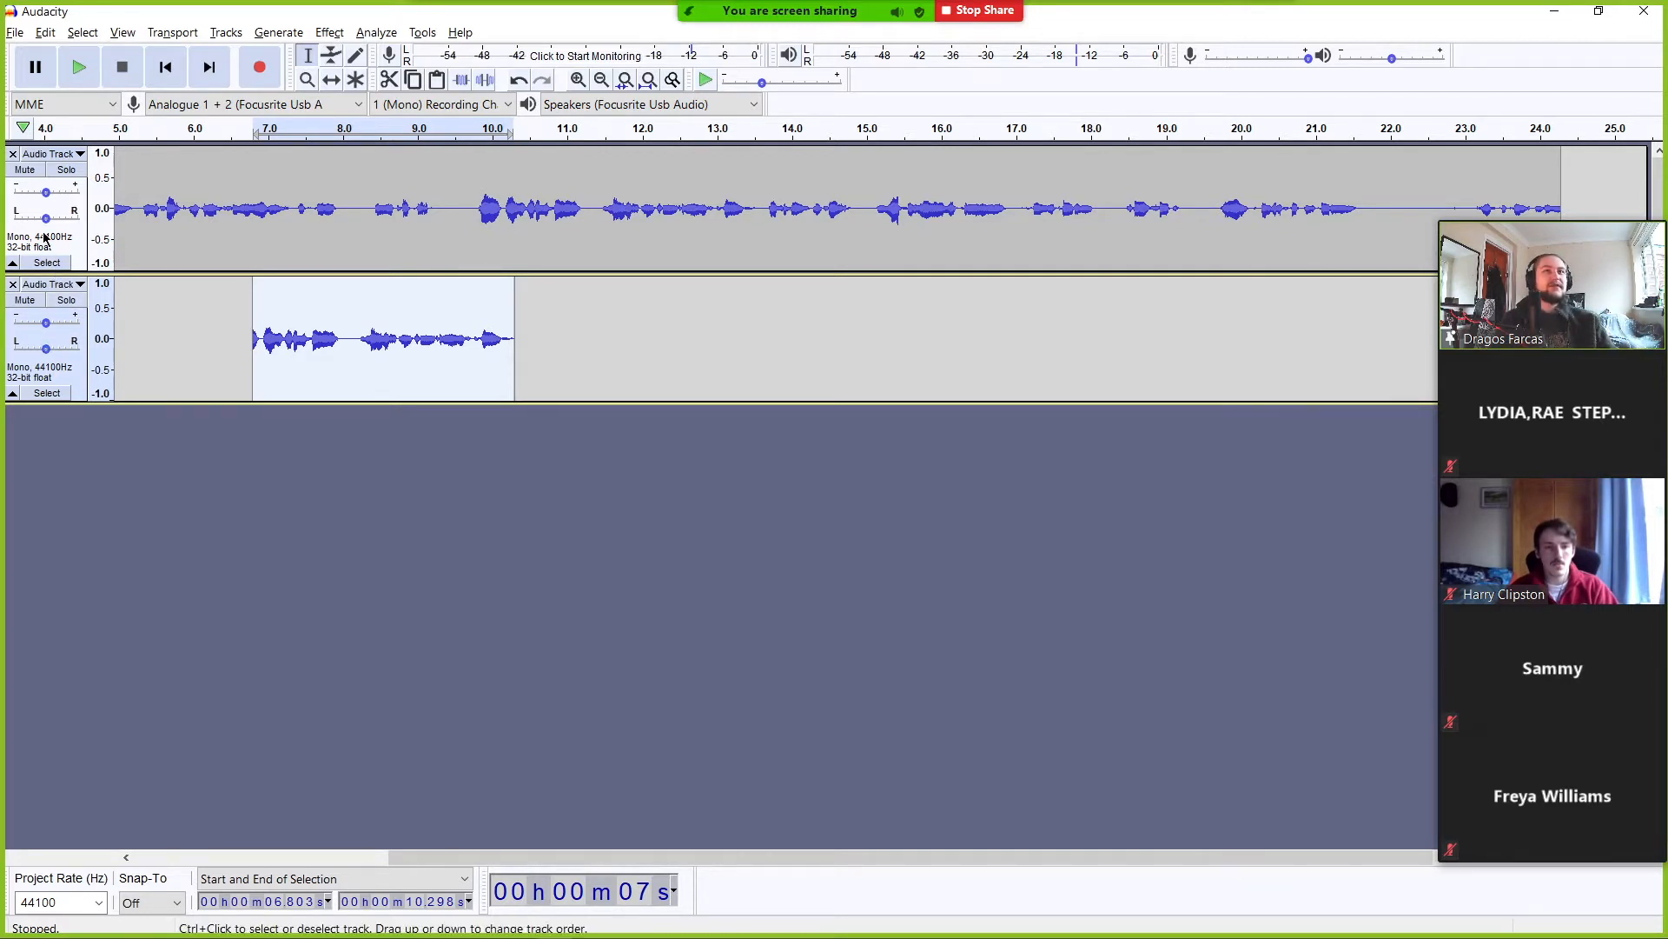
# - Pan the first track fully left and the second track fully right
pyautogui.moveTo(46, 218); pyautogui.dragTo(2, 228)
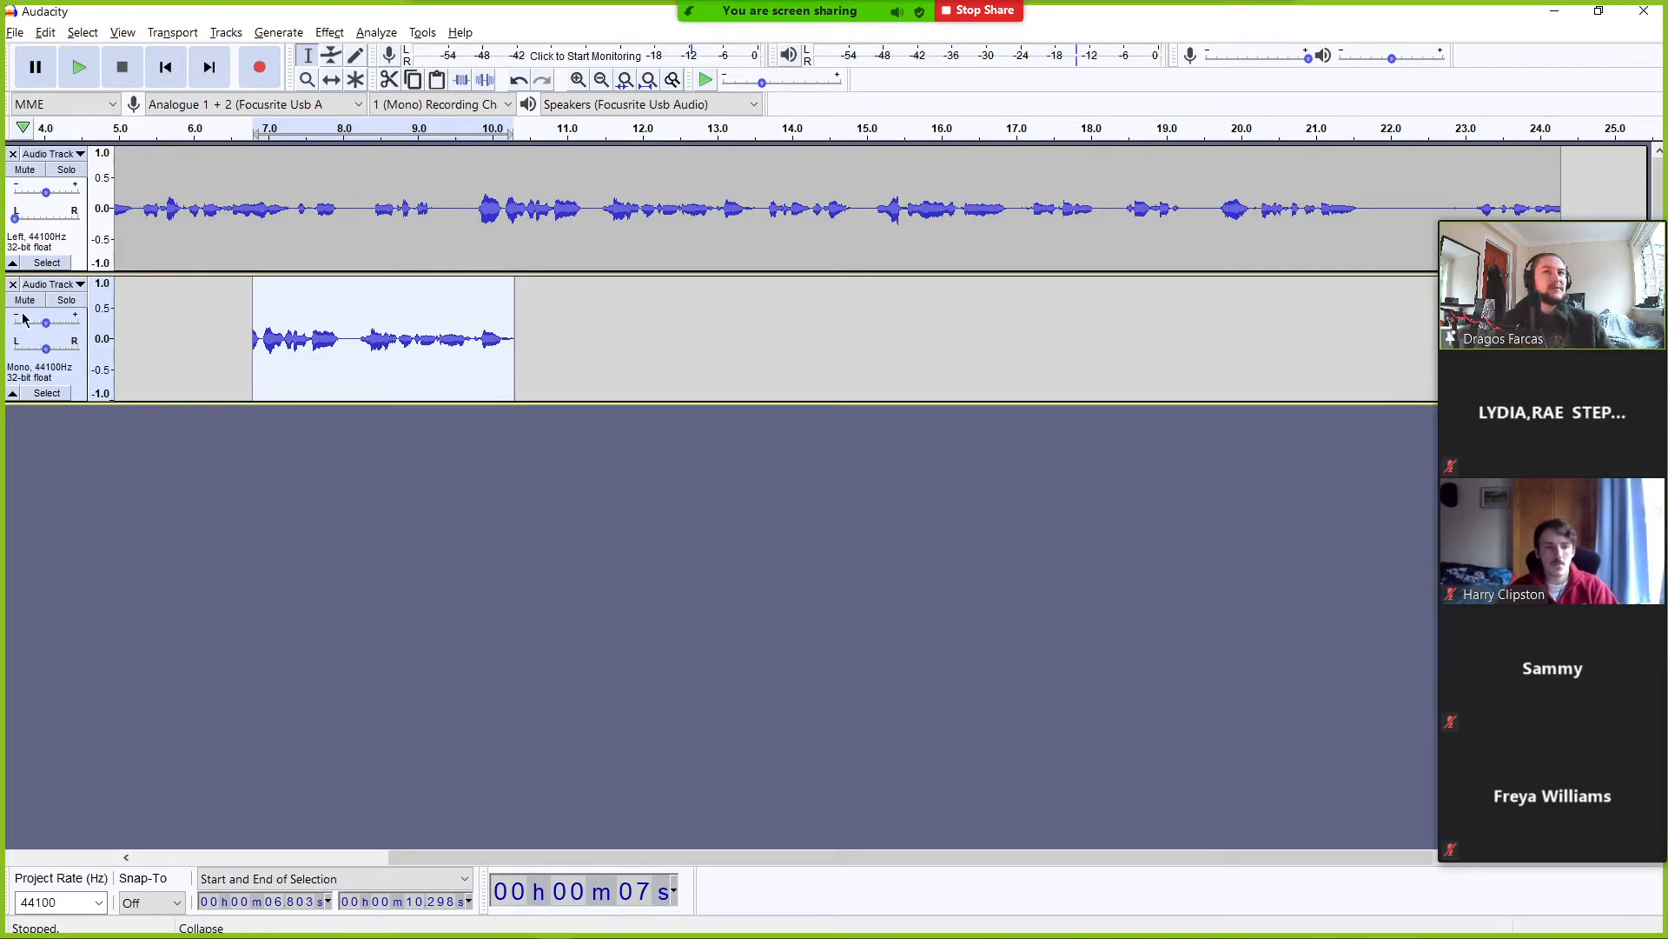
pyautogui.moveTo(46, 349); pyautogui.dragTo(116, 351)
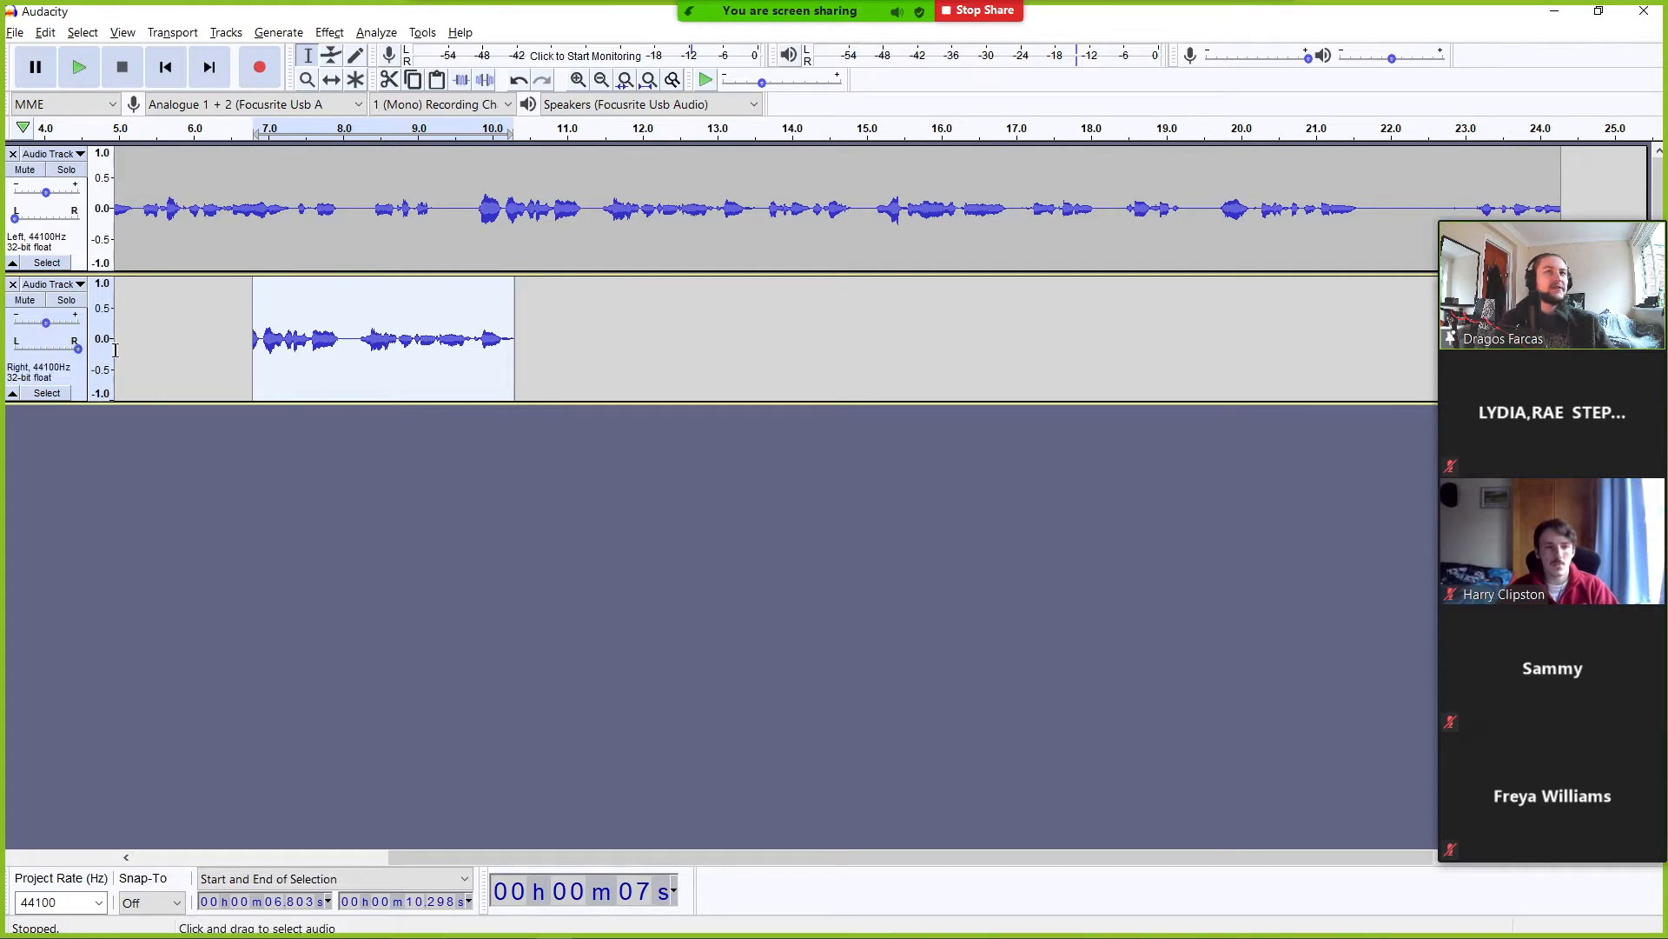
# - Return the panning of both tracks to centre, setting the first track's pan value to 0
pyautogui.doubleClick(46, 349)
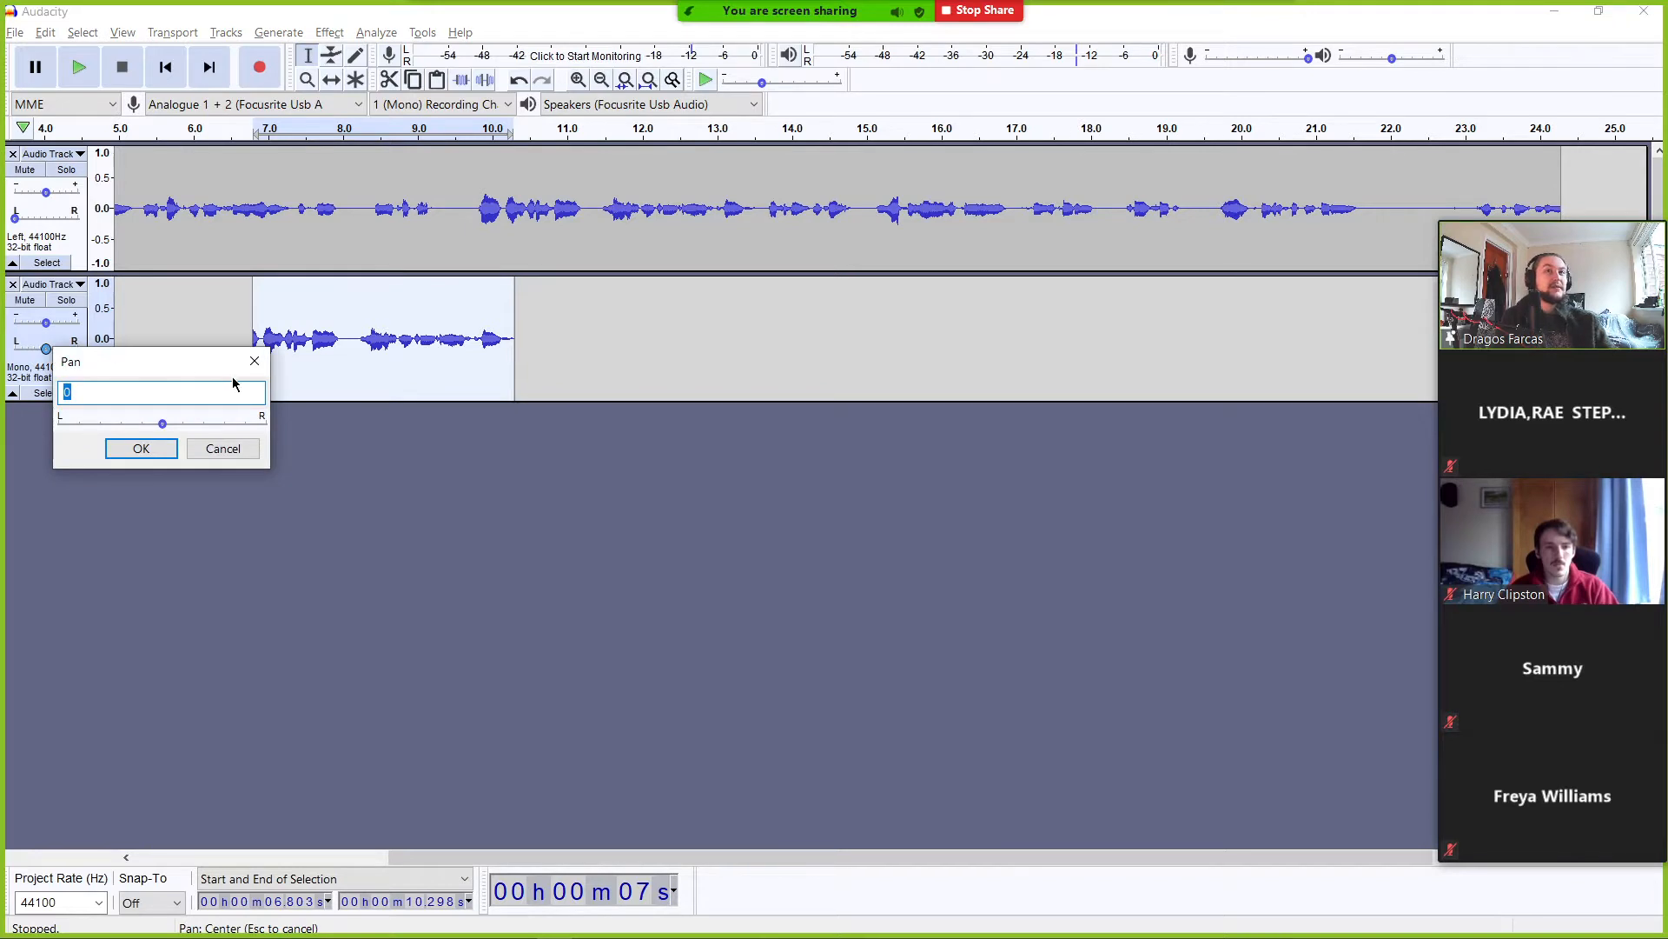
pyautogui.click(255, 361)
pyautogui.doubleClick(45, 218)
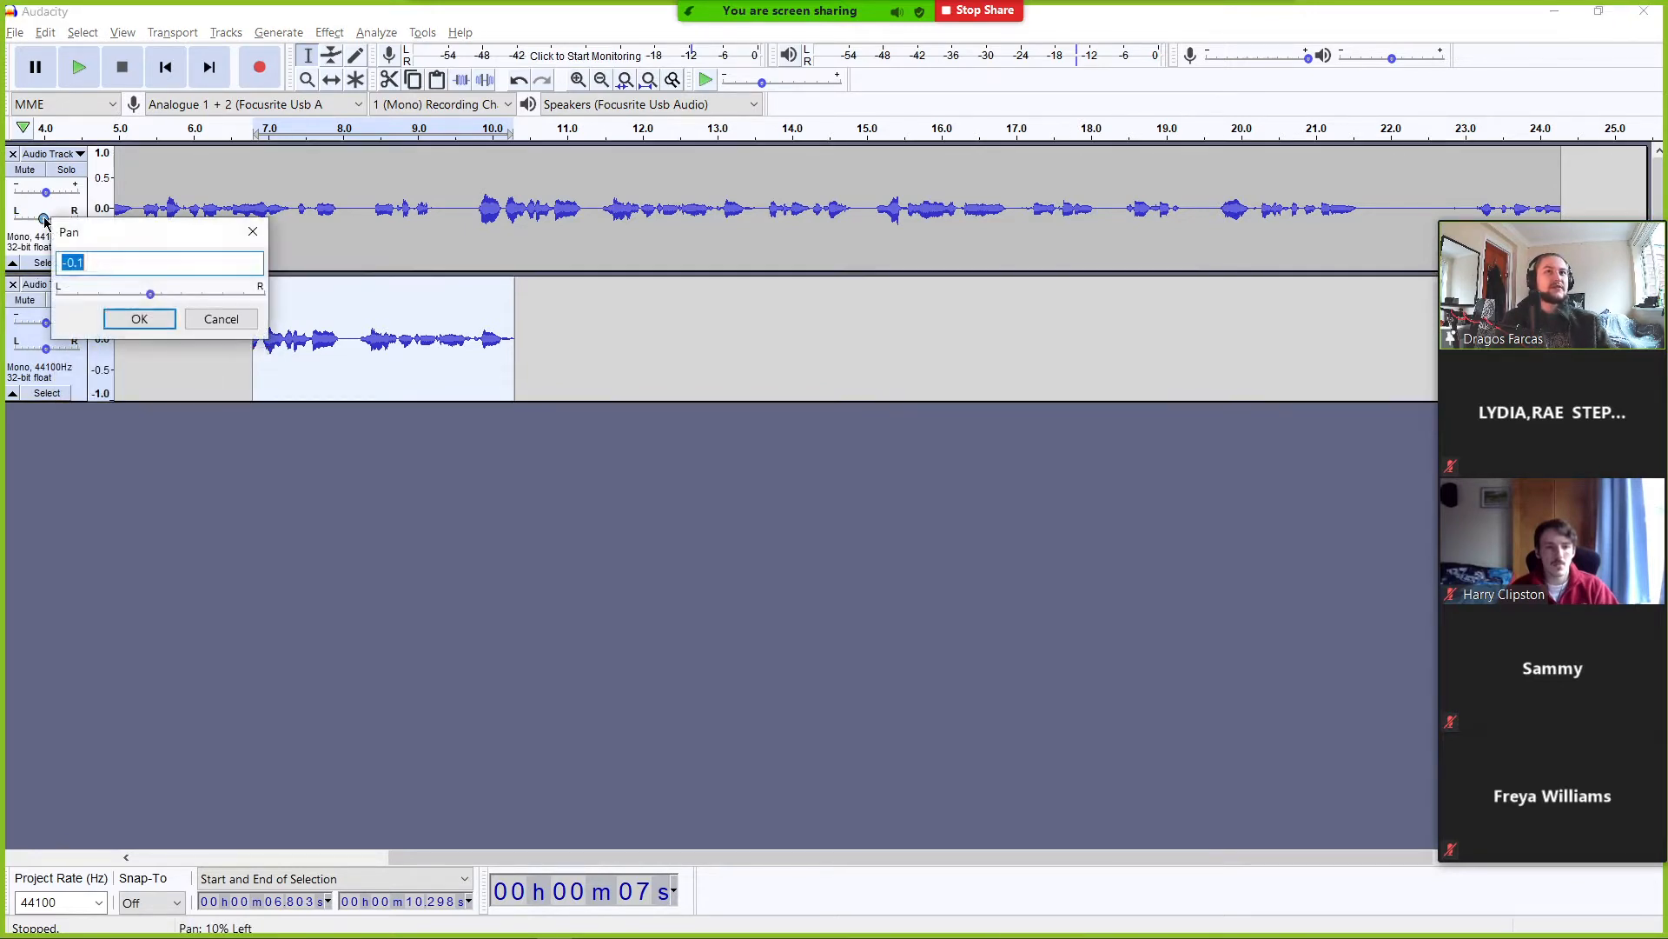
pyautogui.click(252, 233)
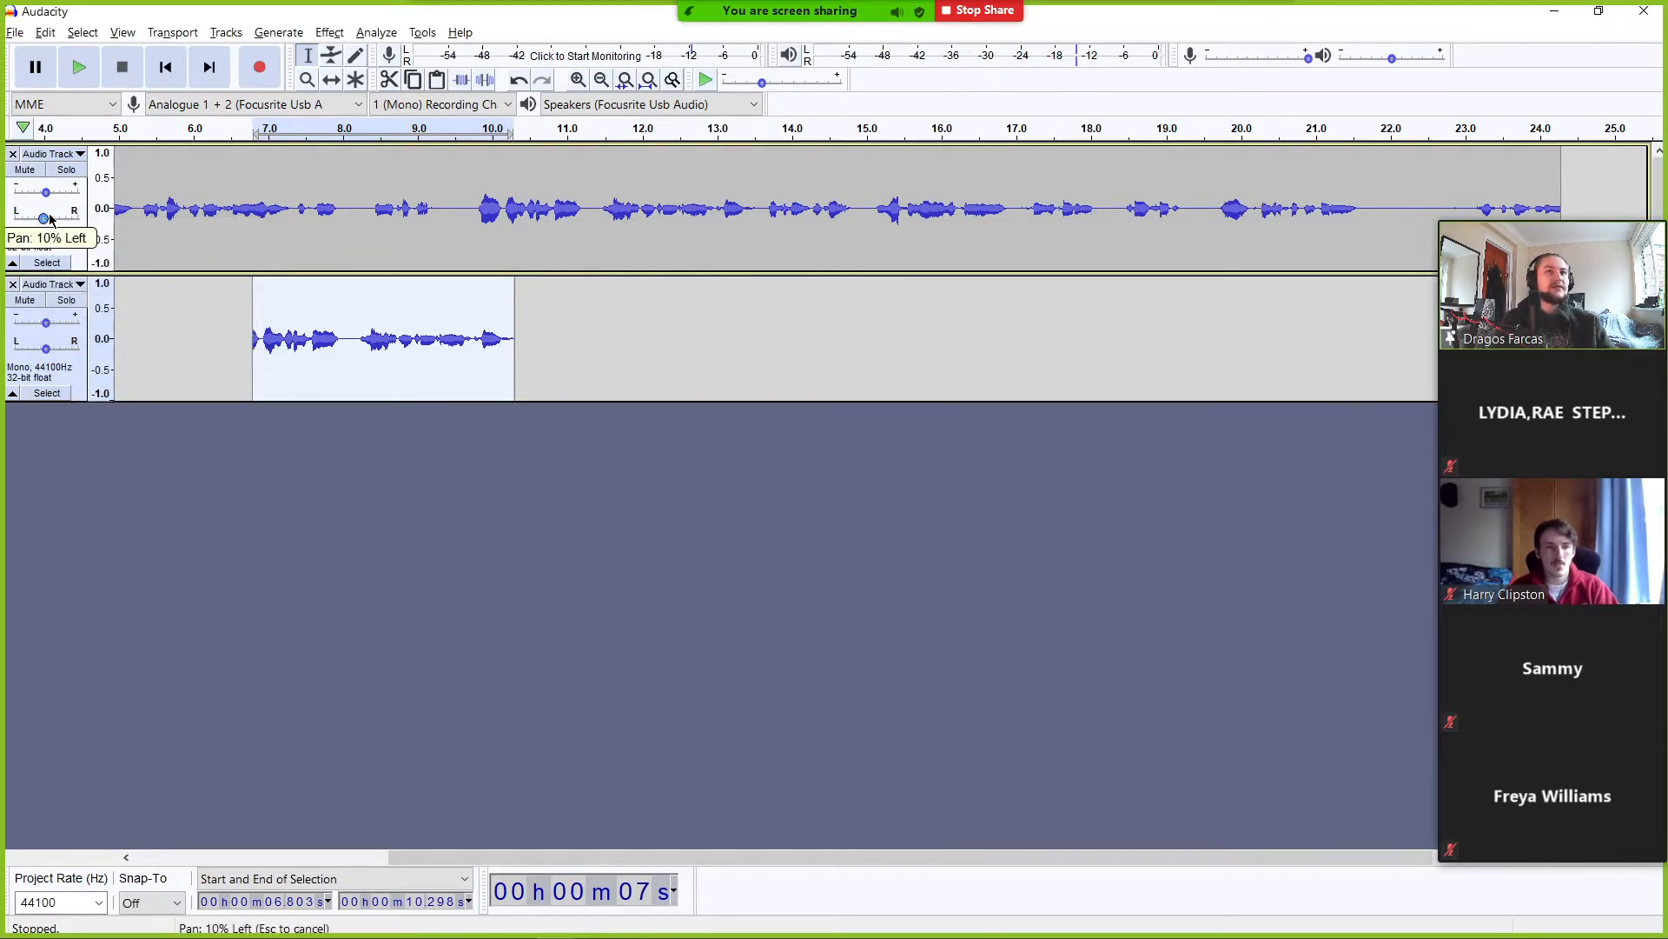
pyautogui.doubleClick(43, 218)
pyautogui.write('0')
pyautogui.press('Return')
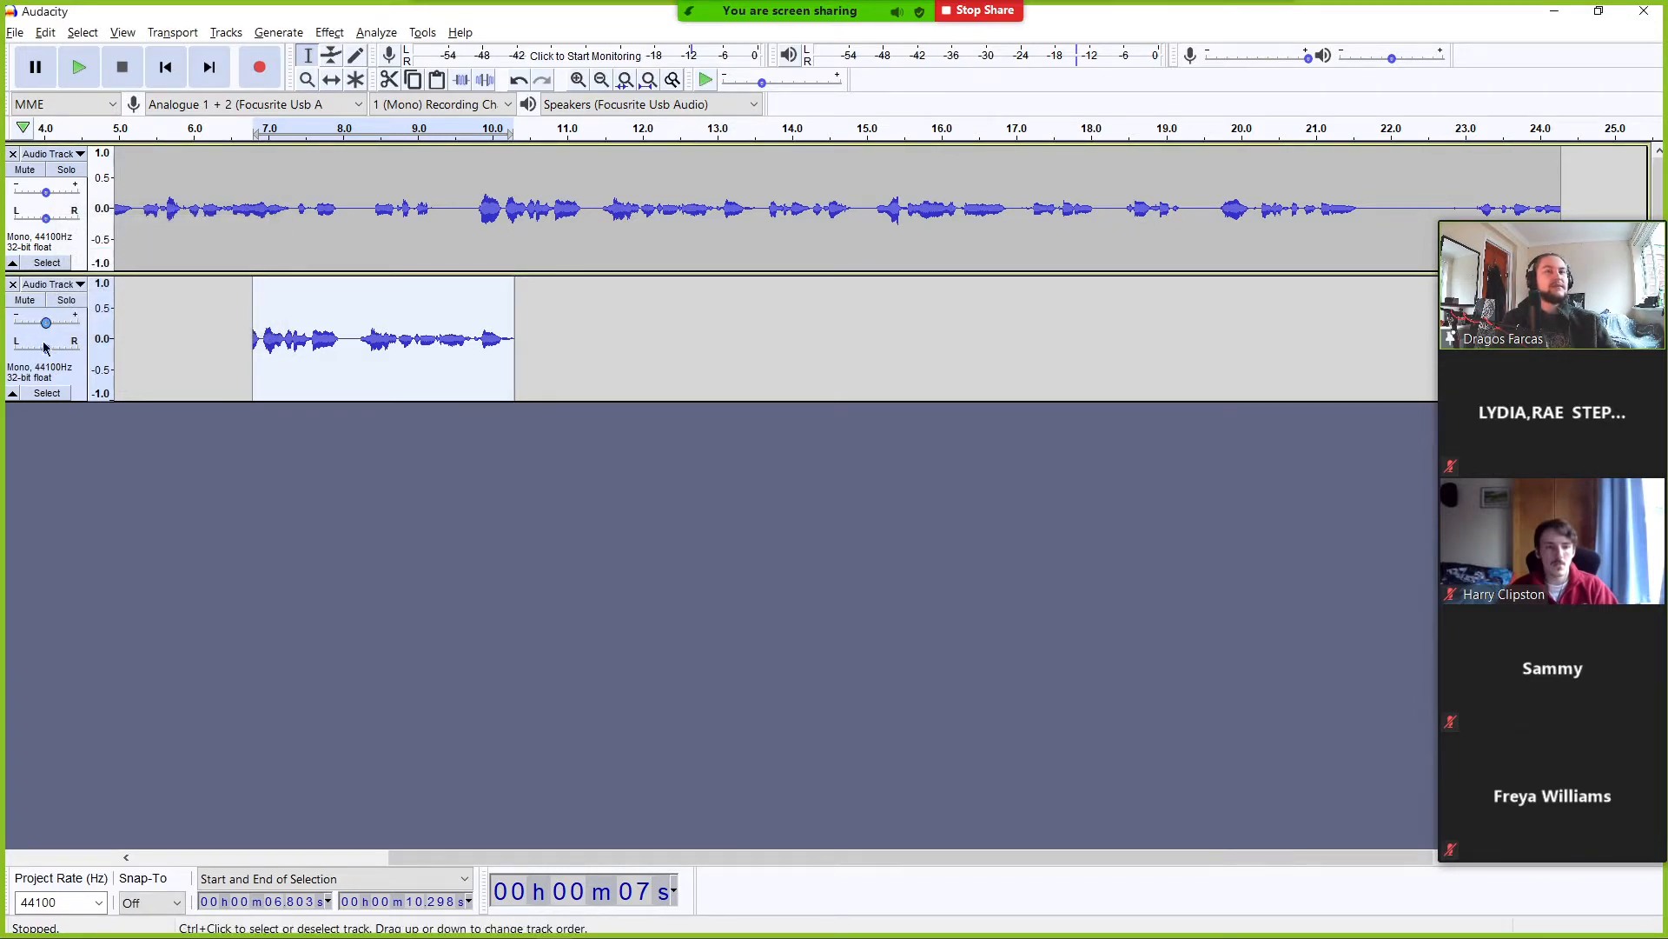
# - Delete the second audio track holding the pasted voice section
pyautogui.moveTo(56, 332)
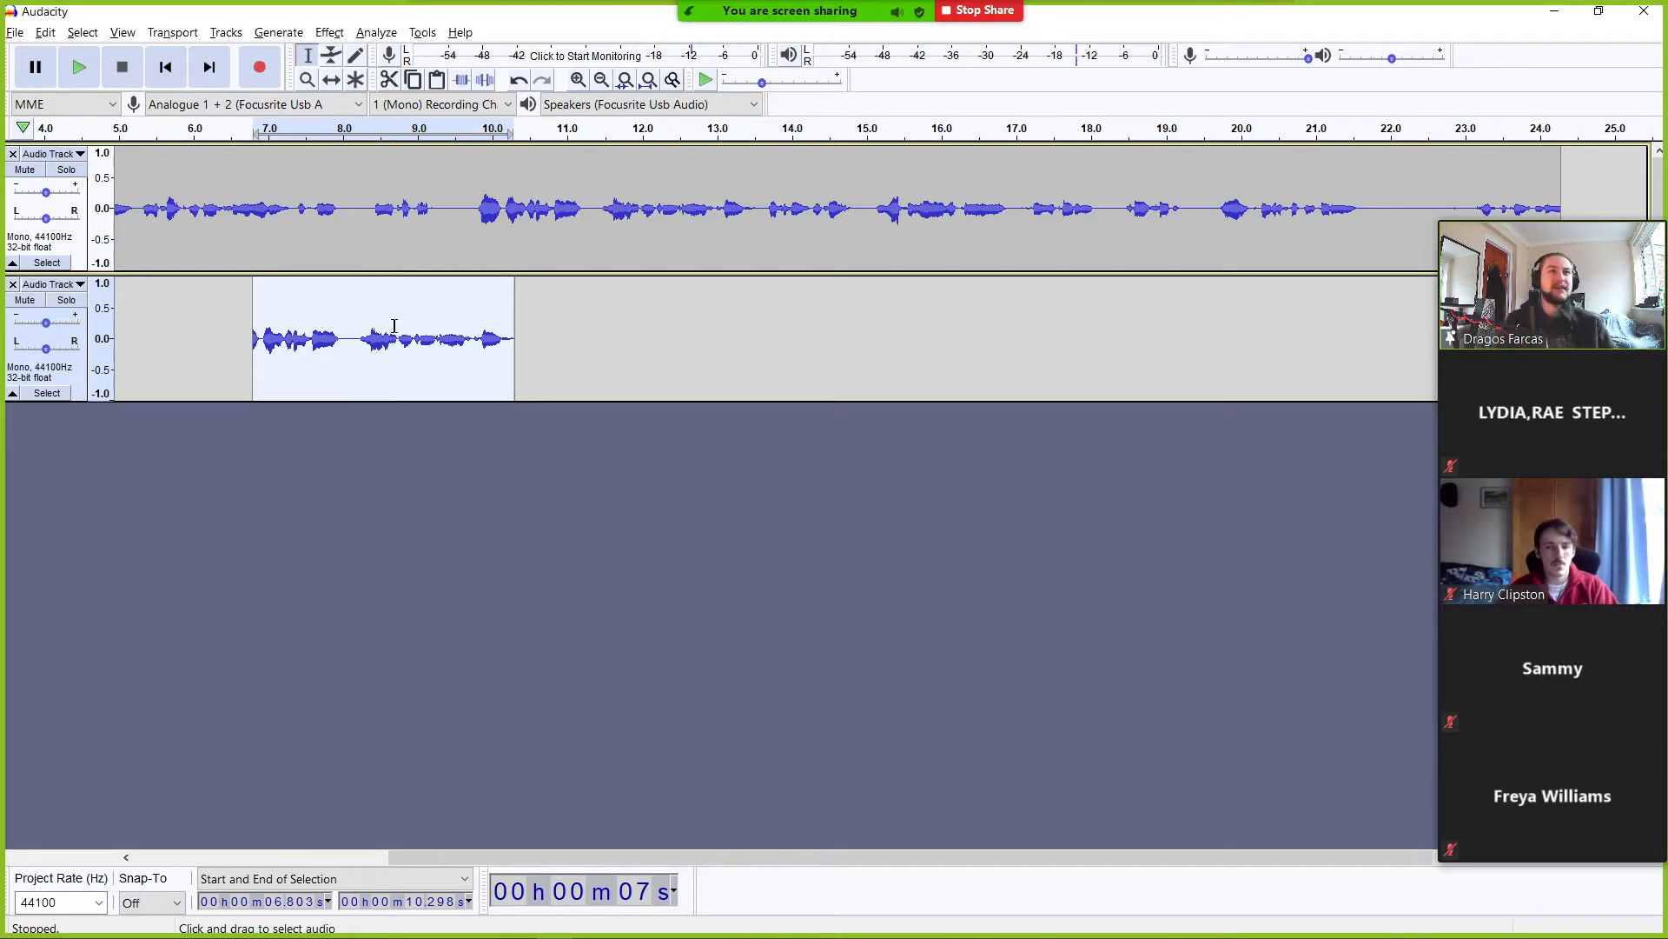
pyautogui.click(13, 285)
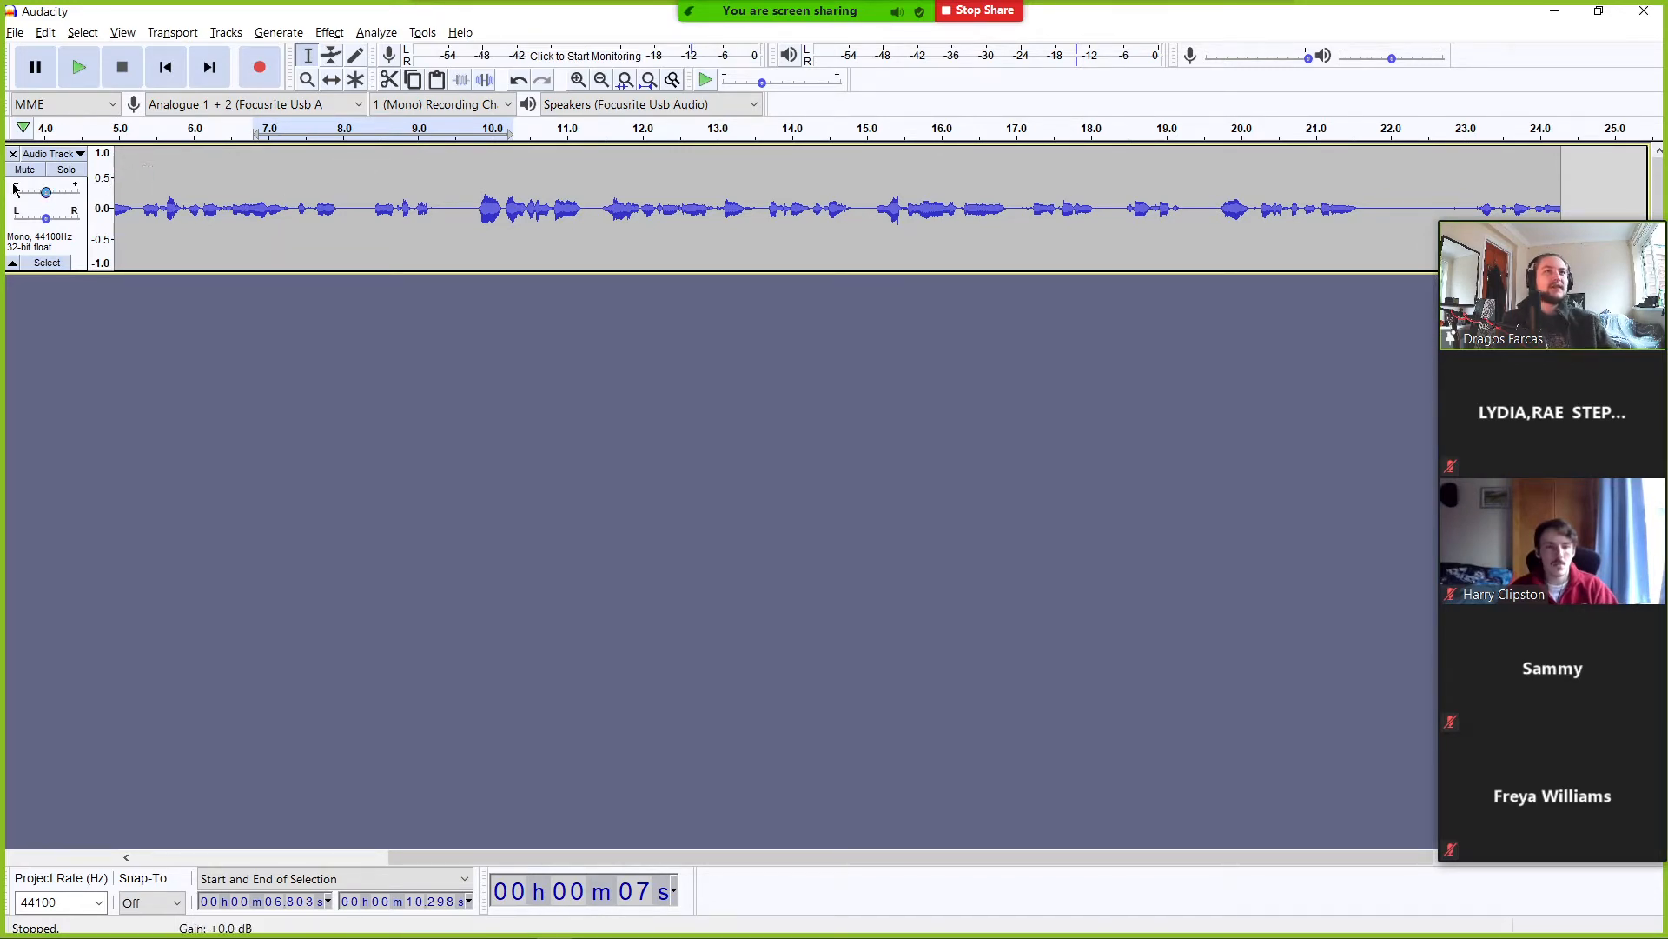
# - Raise the audio track's gain to +9.0 dB
pyautogui.moveTo(48, 199)
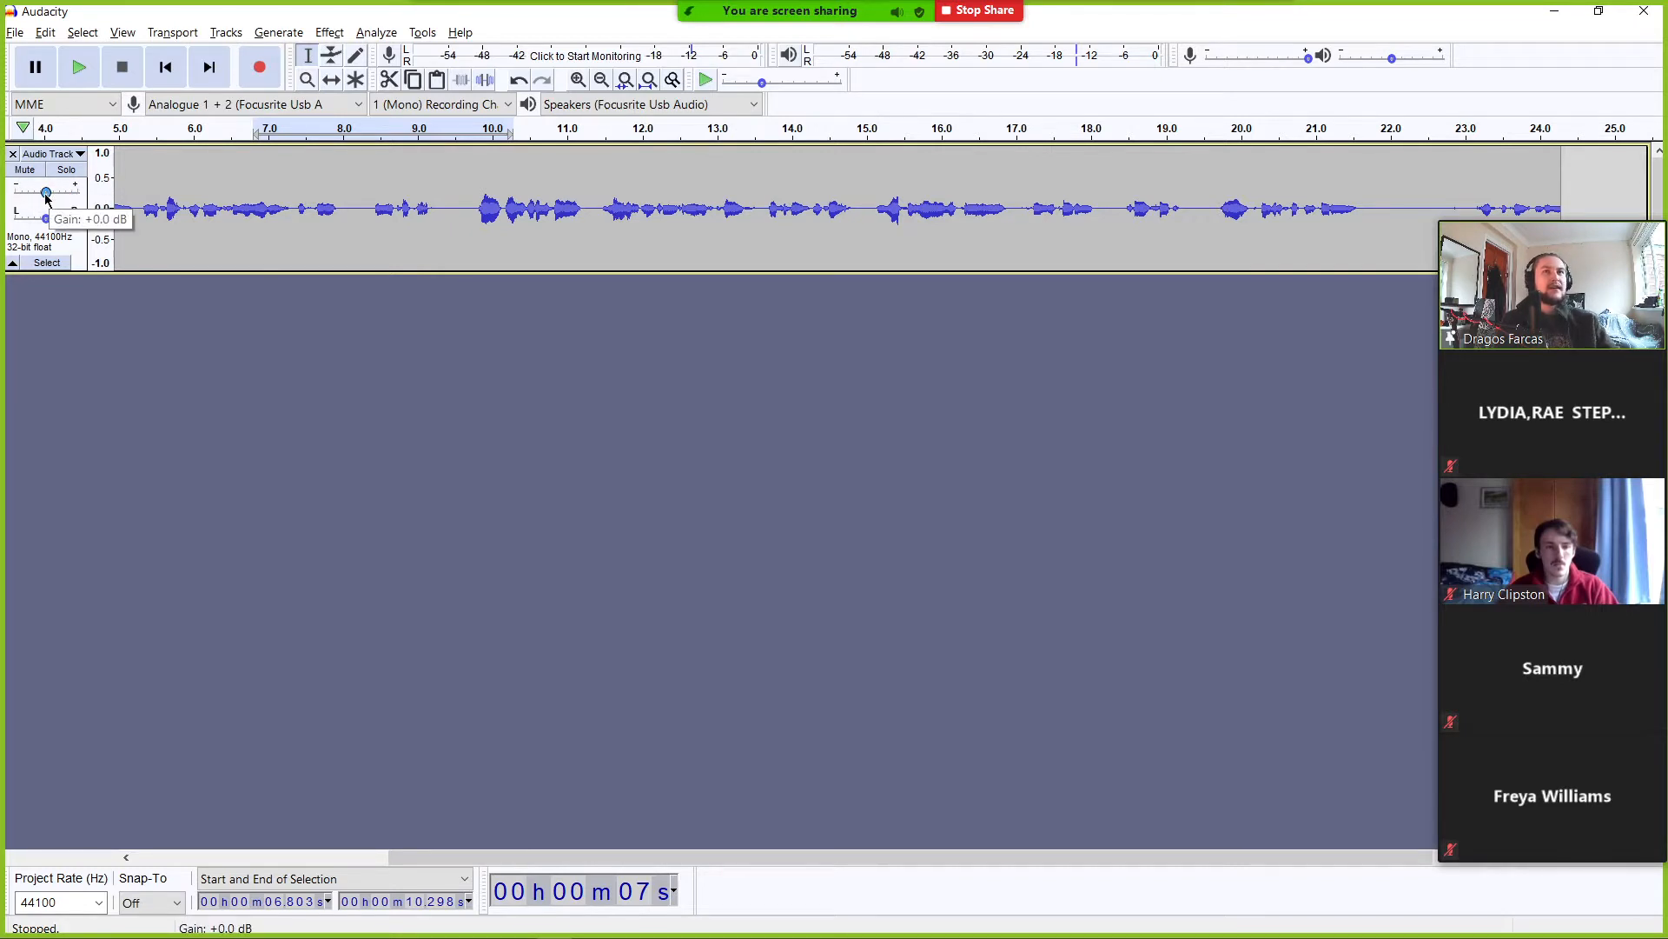
pyautogui.moveTo(46, 197); pyautogui.dragTo(62, 192)
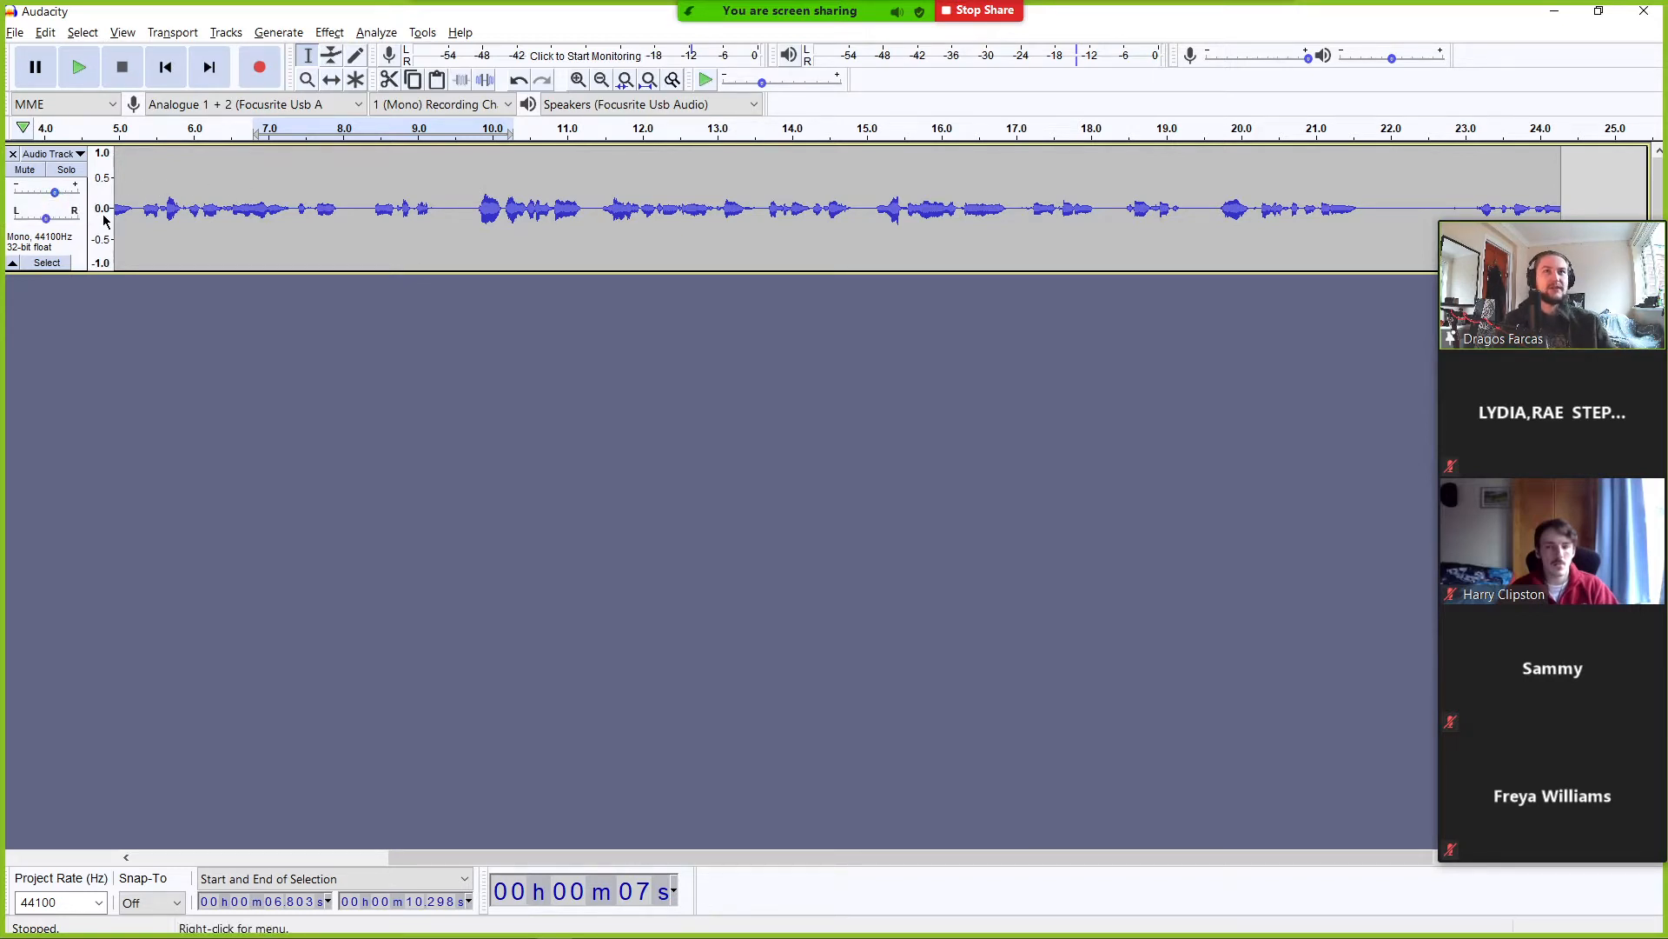
pyautogui.moveTo(56, 198)
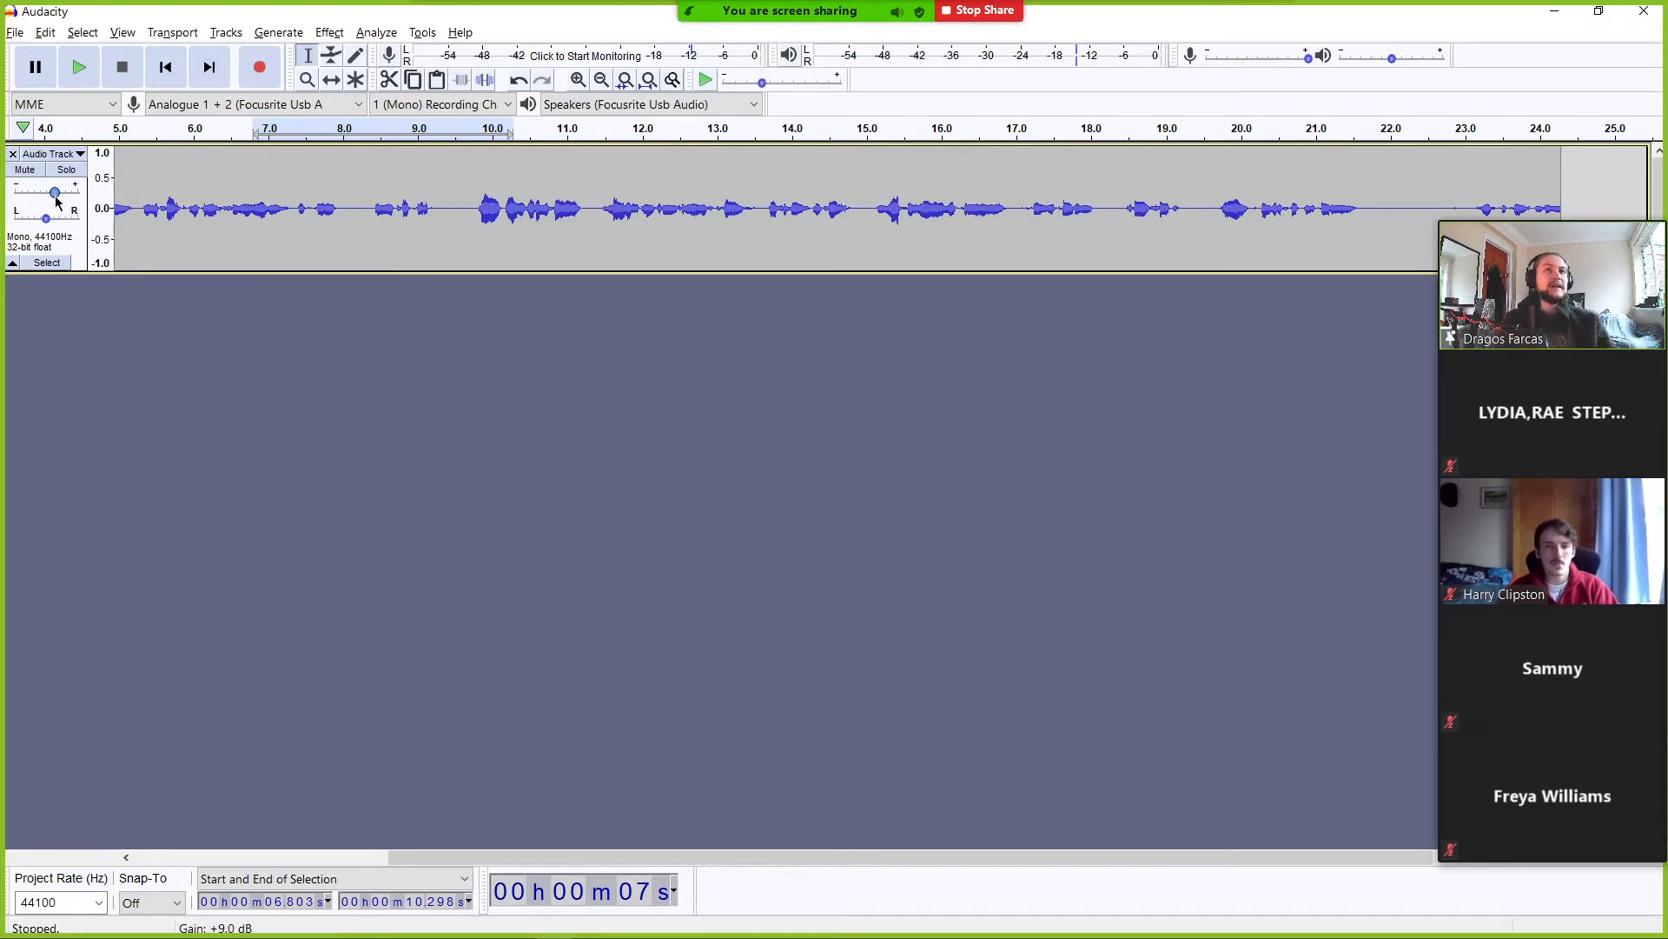
pyautogui.moveTo(55, 199)
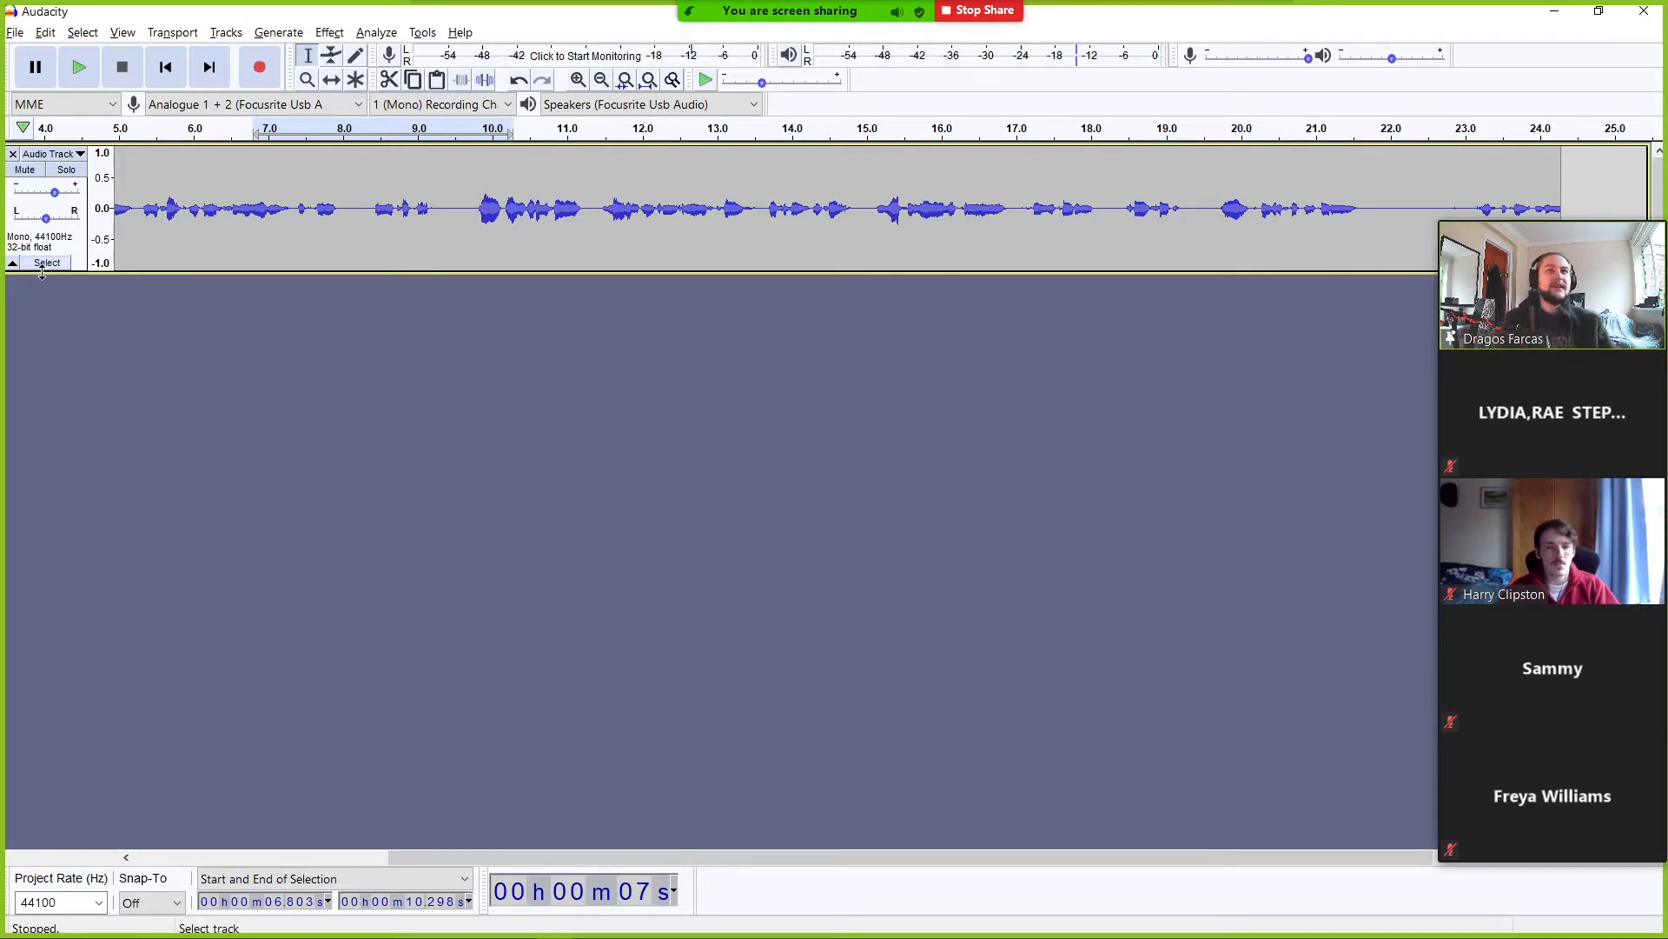
# - Lower the track's gain to slightly above 0 dB and play the recording from about 9.6 seconds, stopping after a short listen
pyautogui.doubleClick(54, 192)
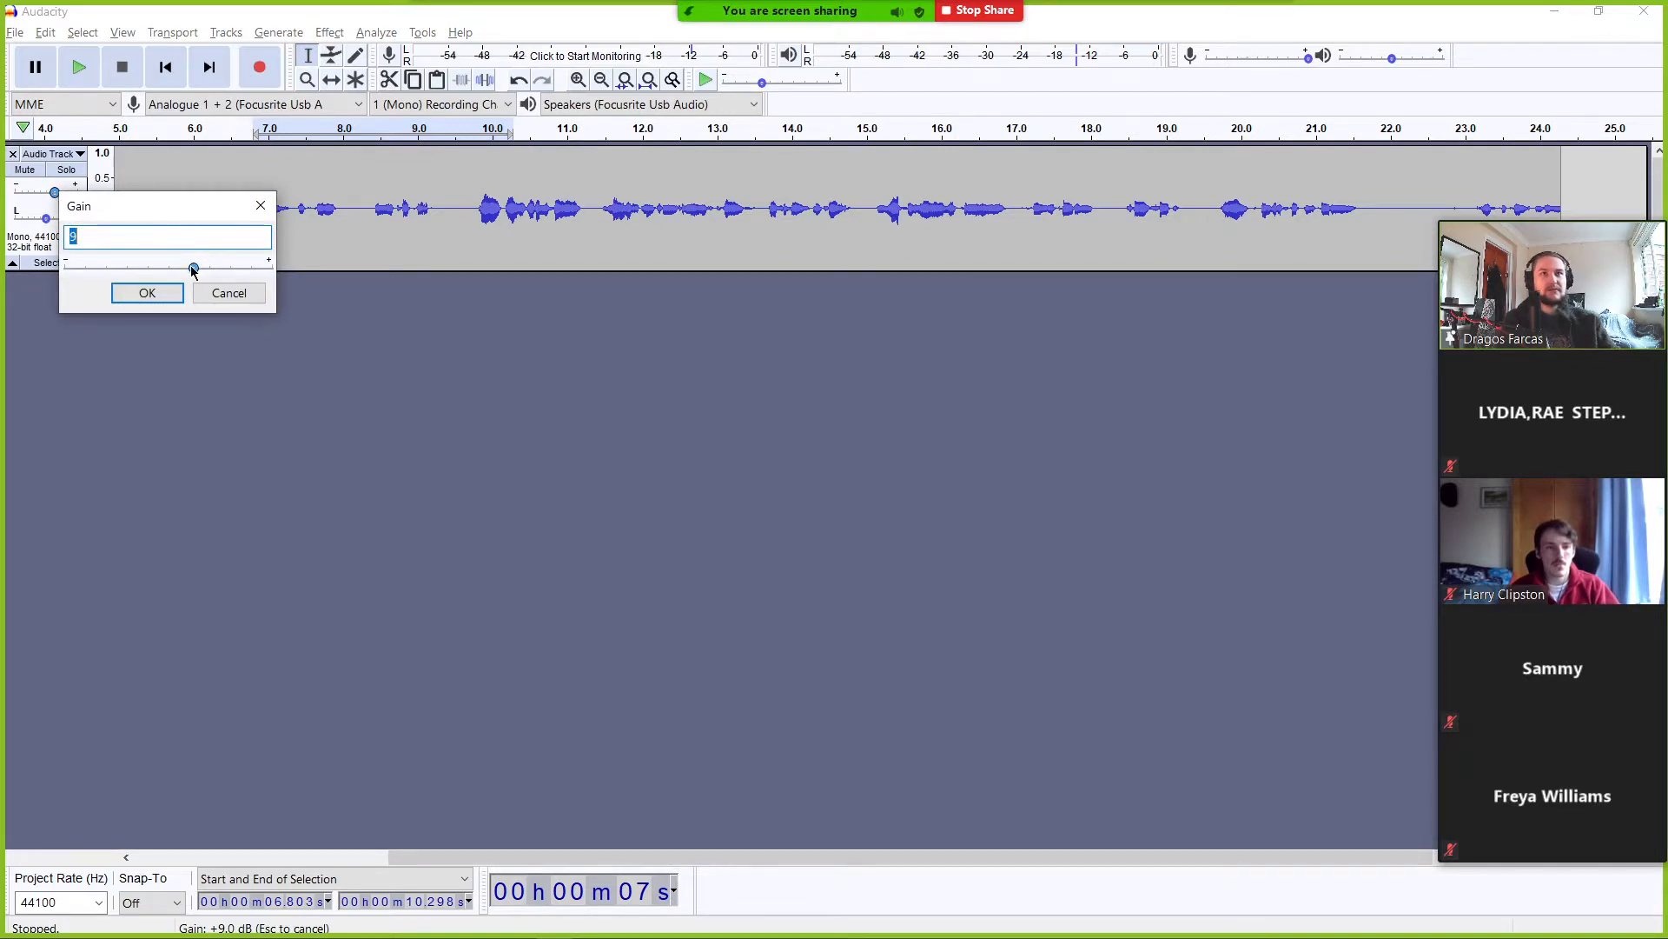
pyautogui.moveTo(193, 271); pyautogui.dragTo(153, 271)
pyautogui.click(150, 294)
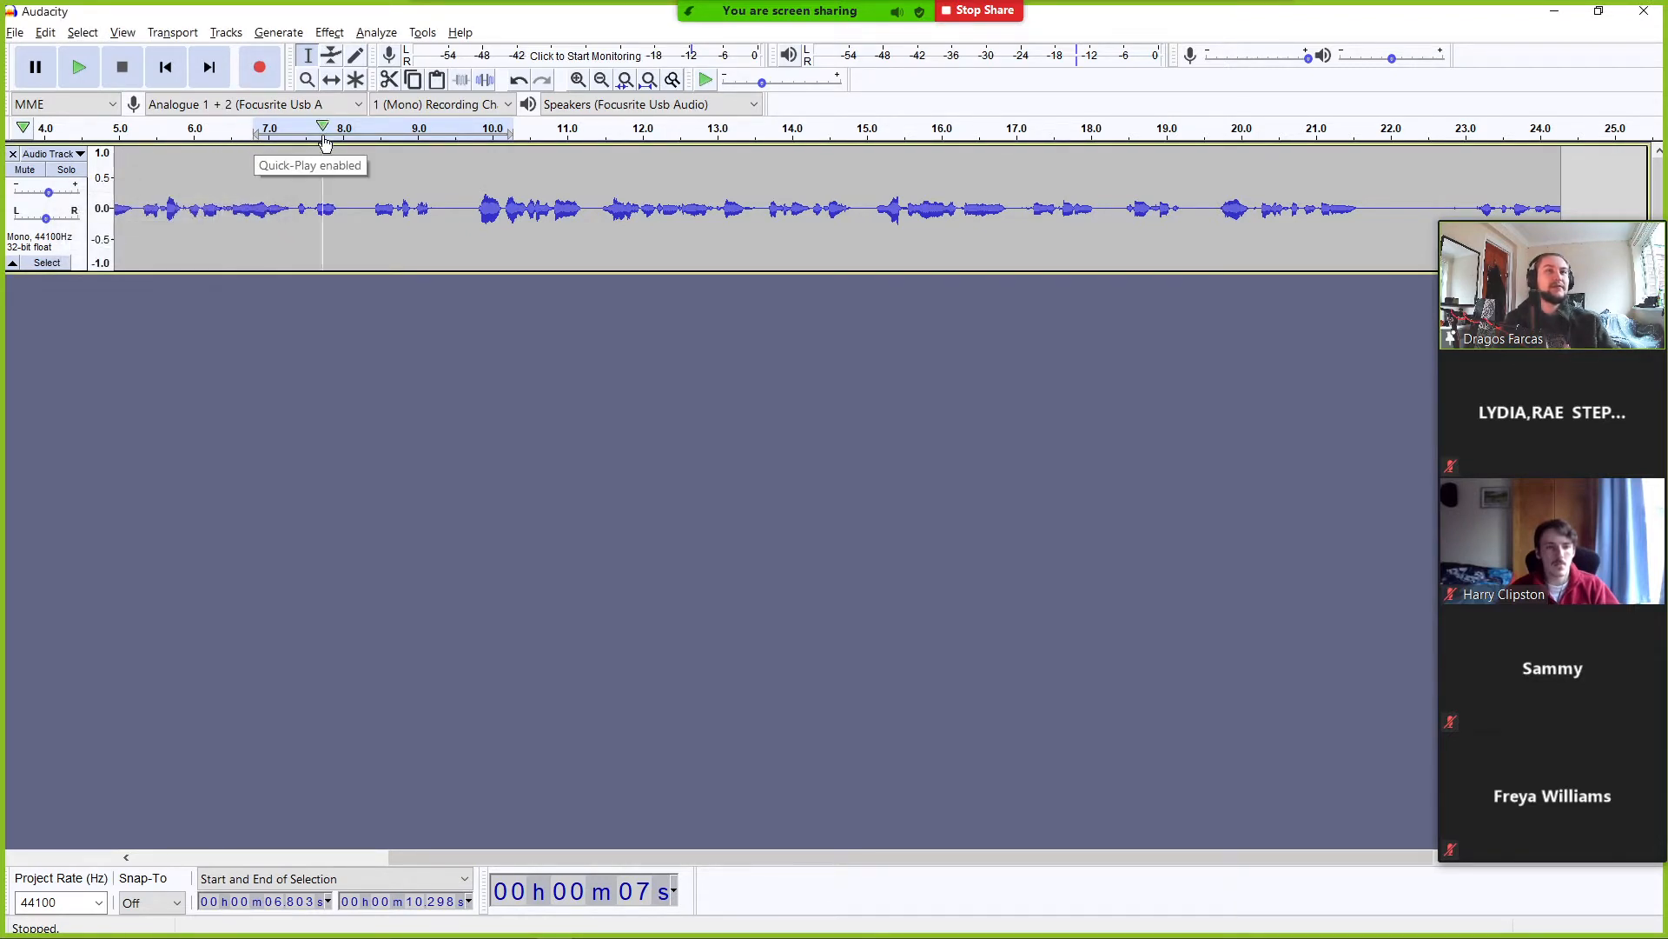
pyautogui.click(461, 129)
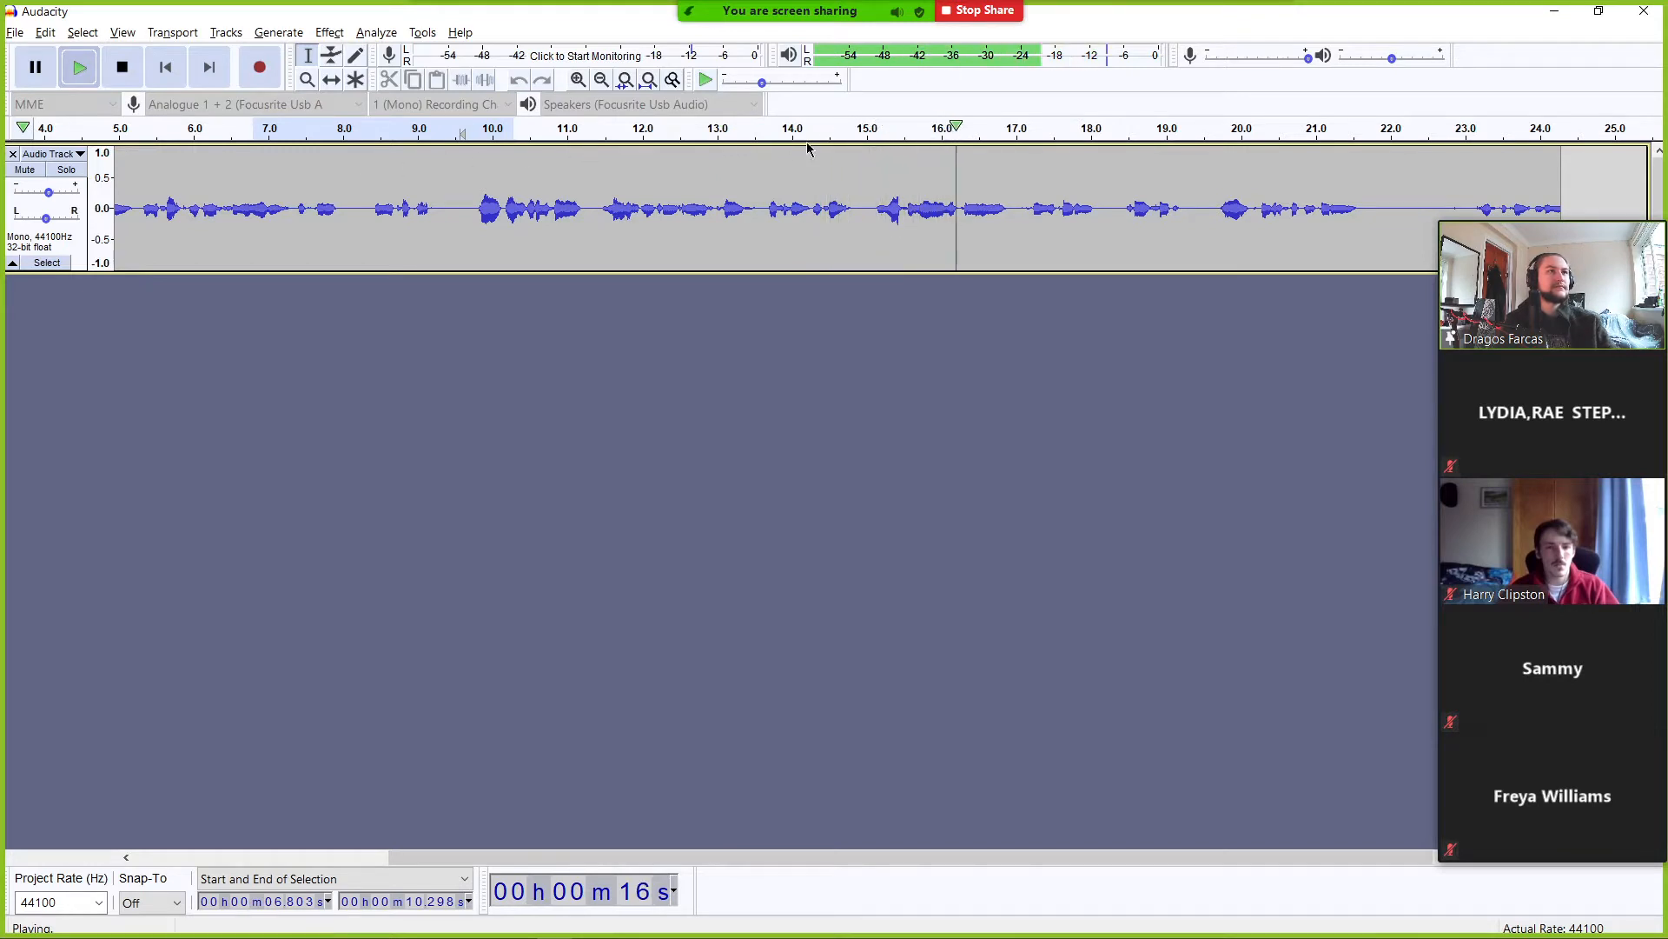
pyautogui.press('space')
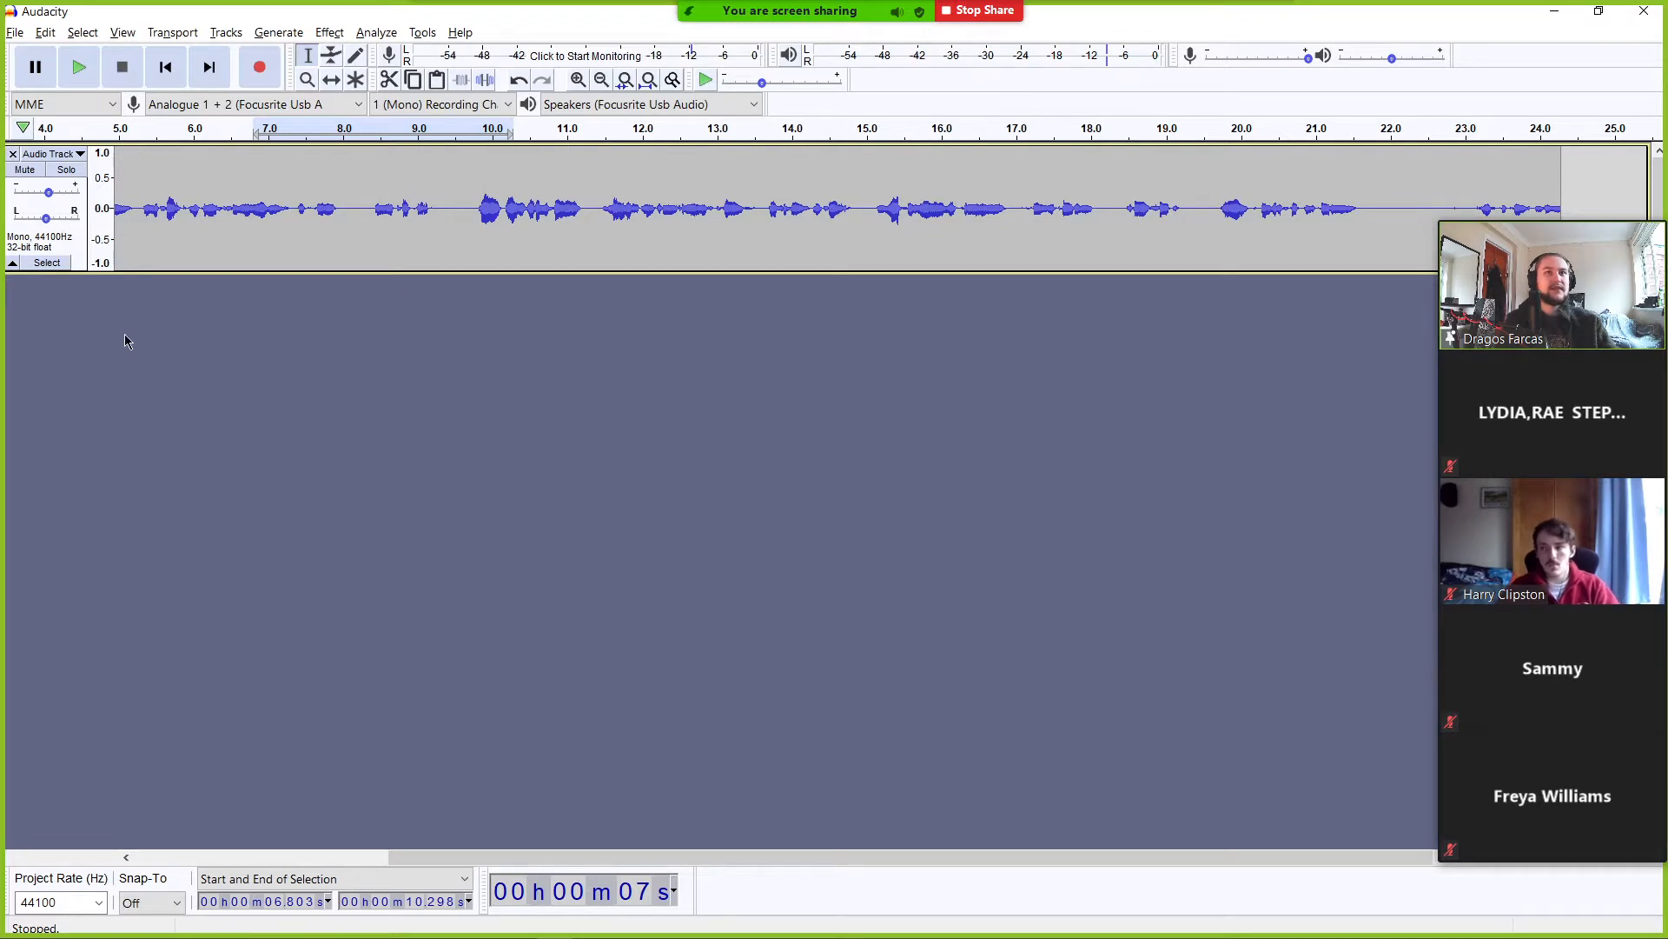
# - Add a new mono track below the recording and clear the track selection
pyautogui.click(227, 35)
pyautogui.press('Right')
pyautogui.moveTo(226, 35)
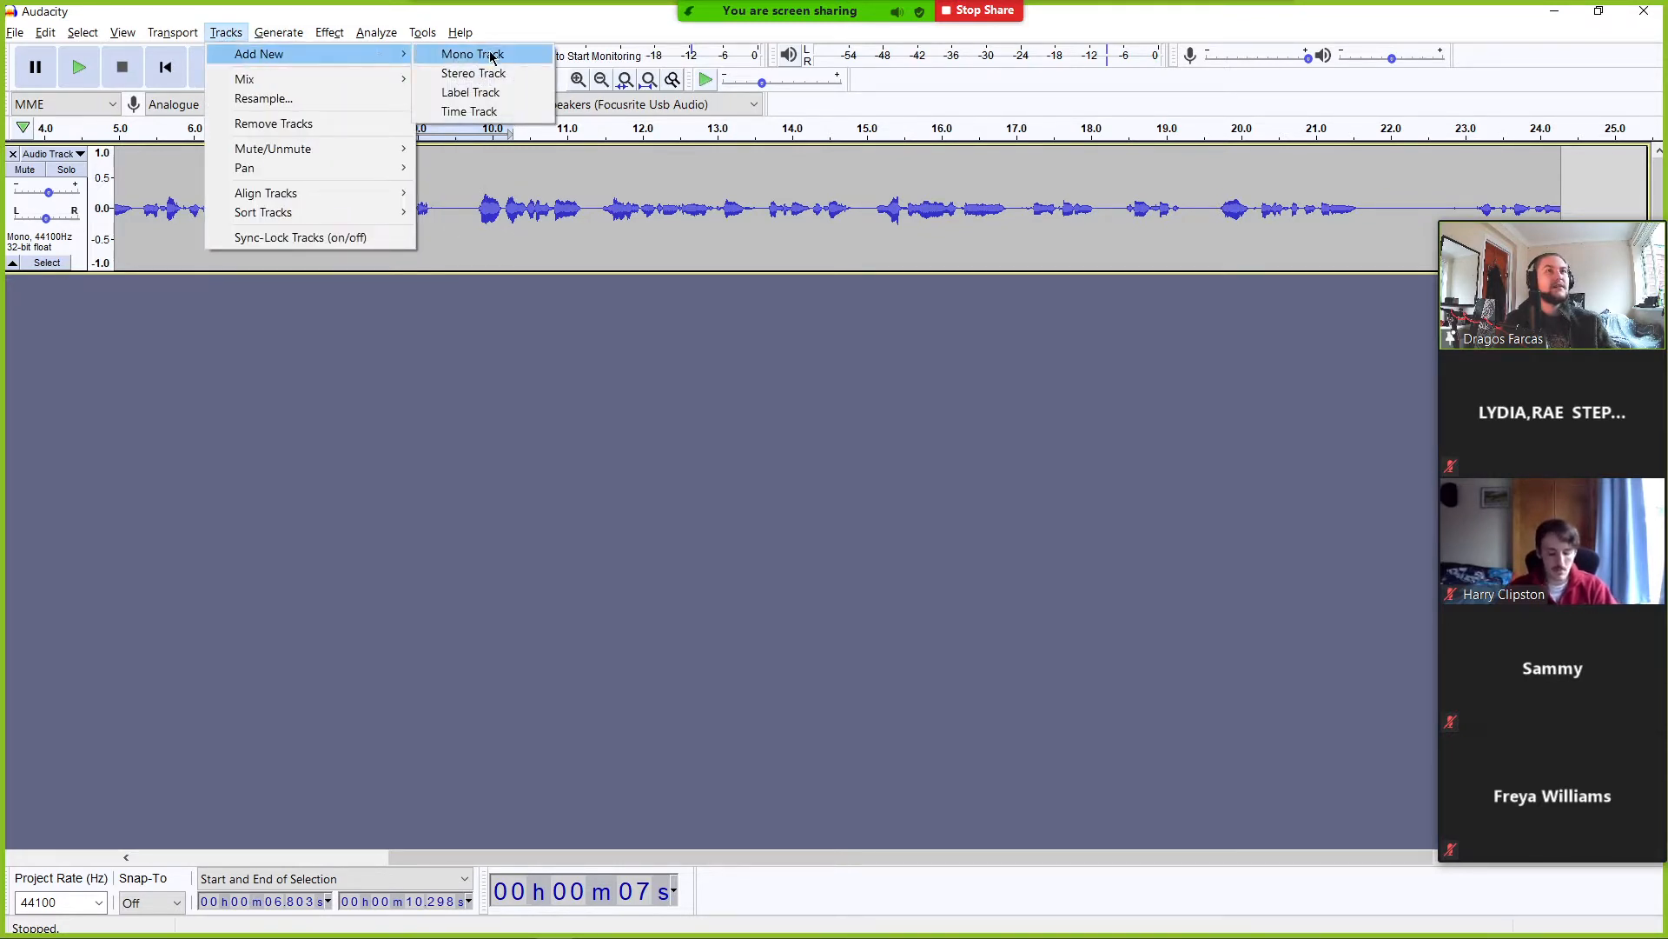
pyautogui.click(493, 57)
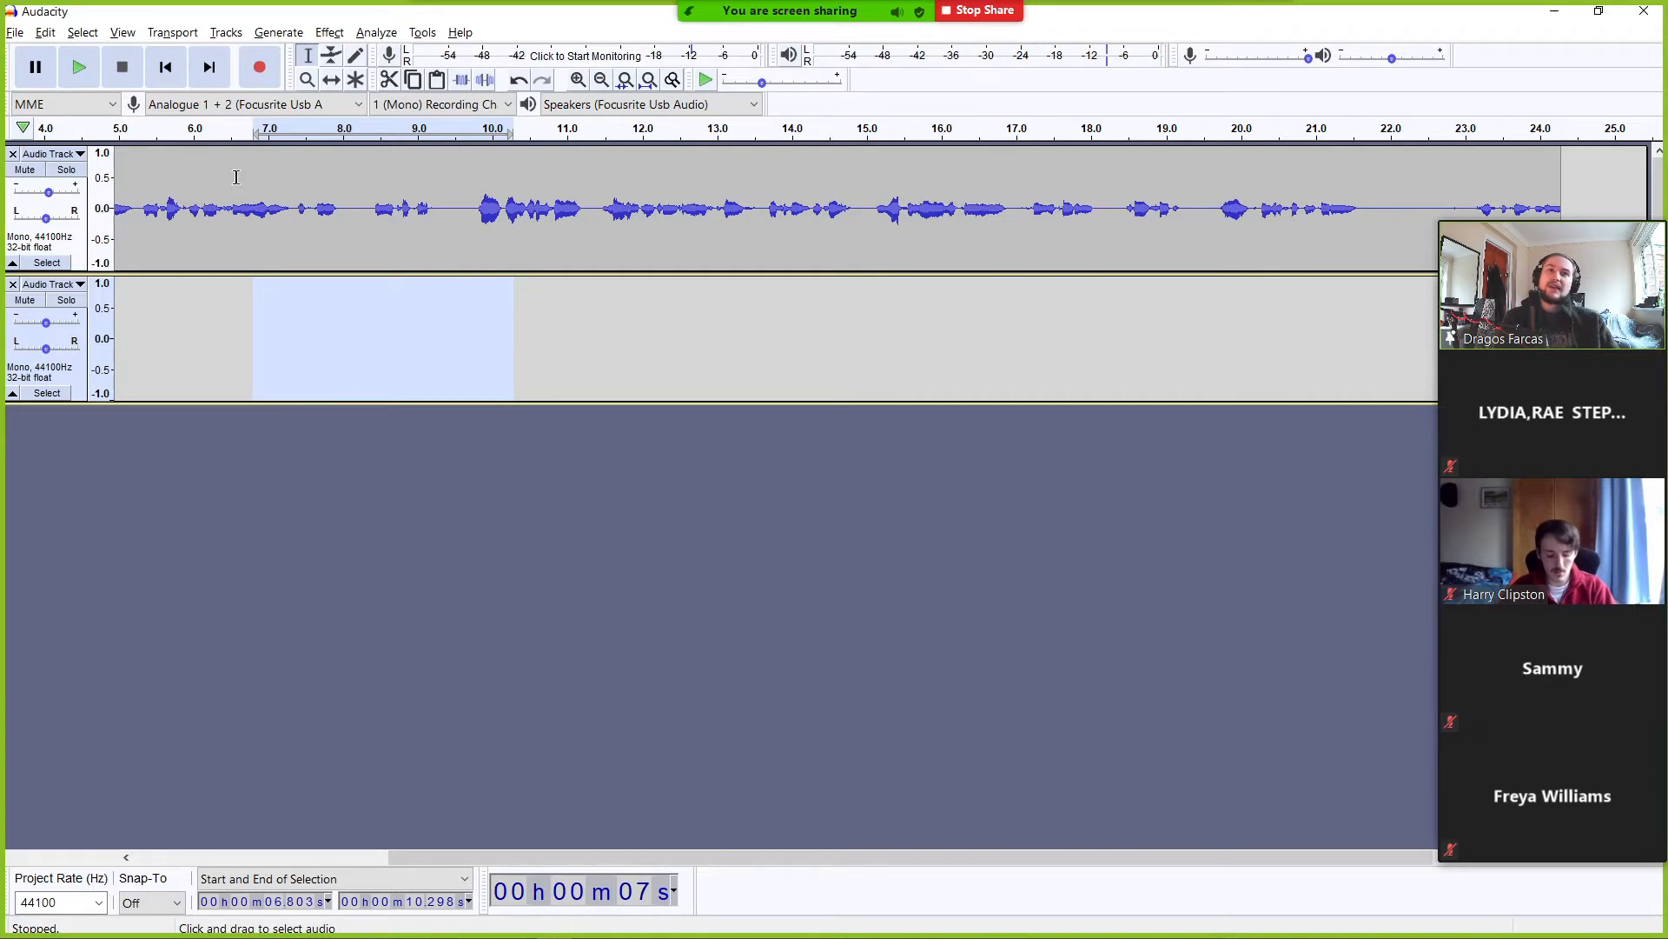
pyautogui.click(165, 514)
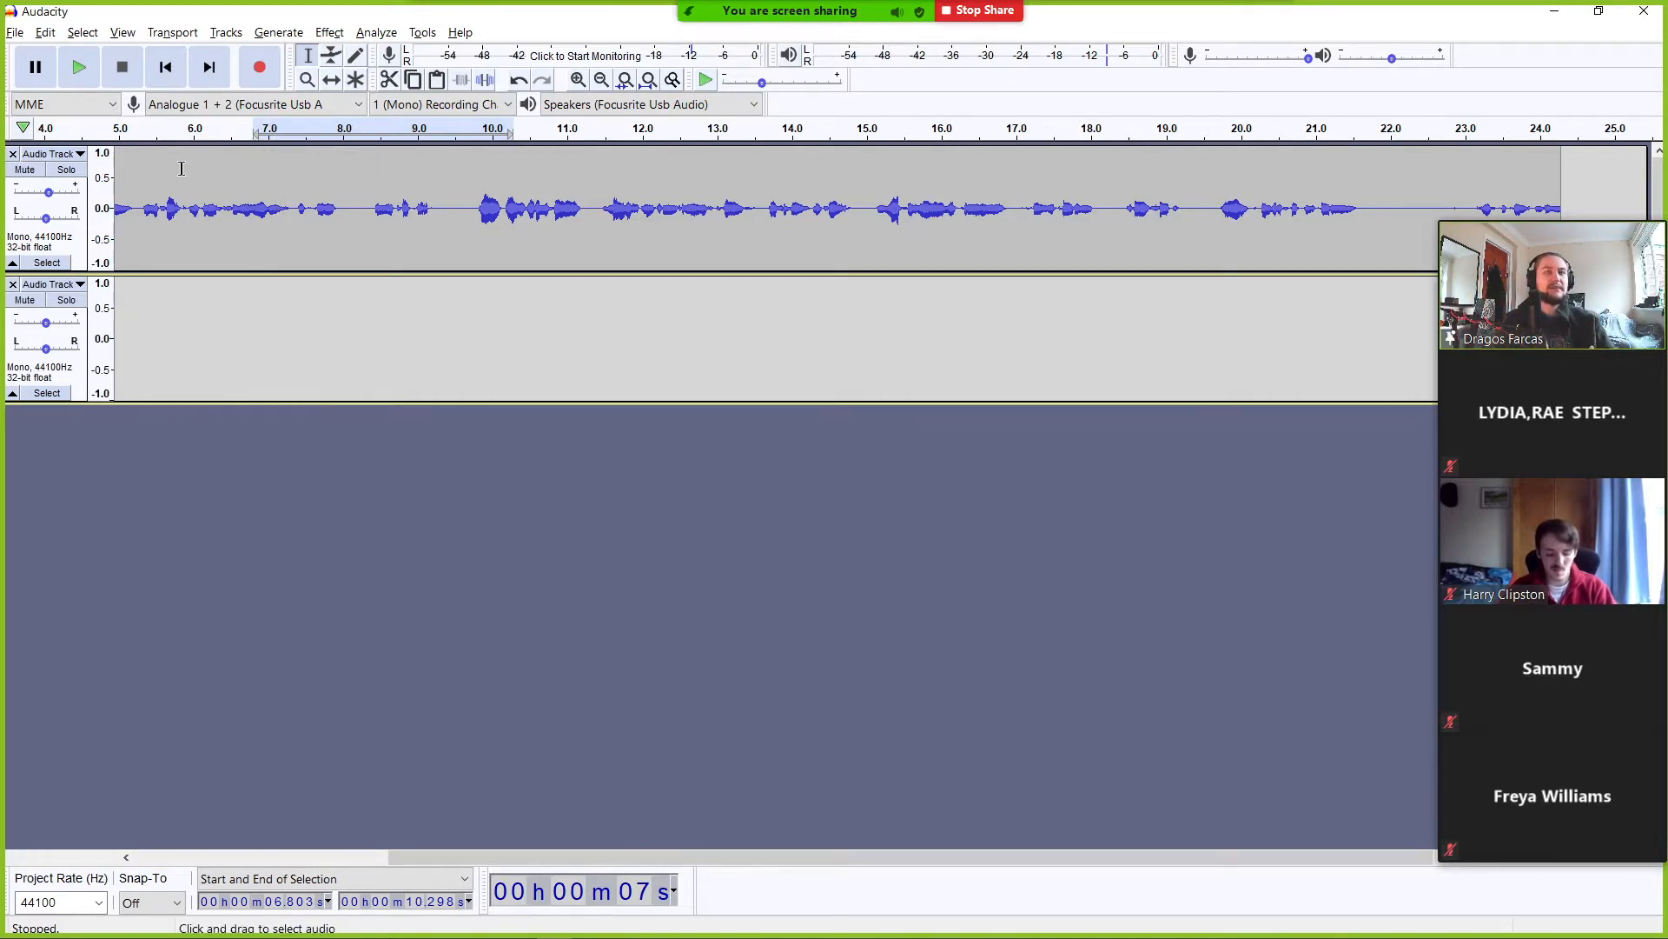
# - Try mute on the recorded track and solo on the empty second track, switching both off again
pyautogui.click(26, 172)
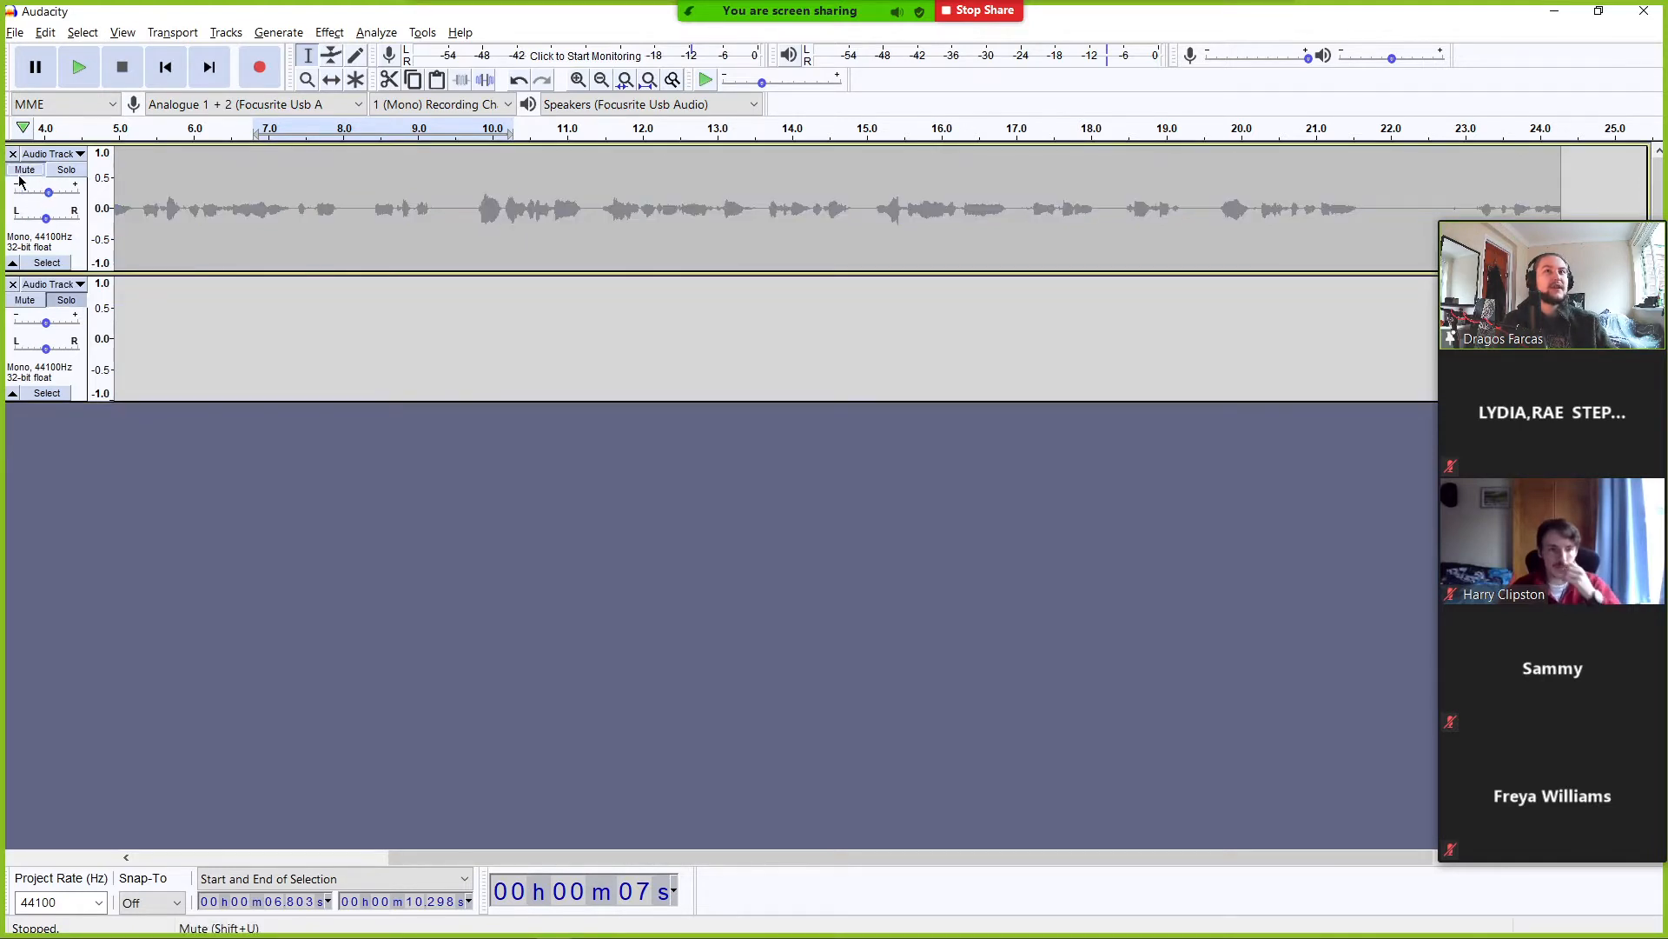
pyautogui.click(26, 171)
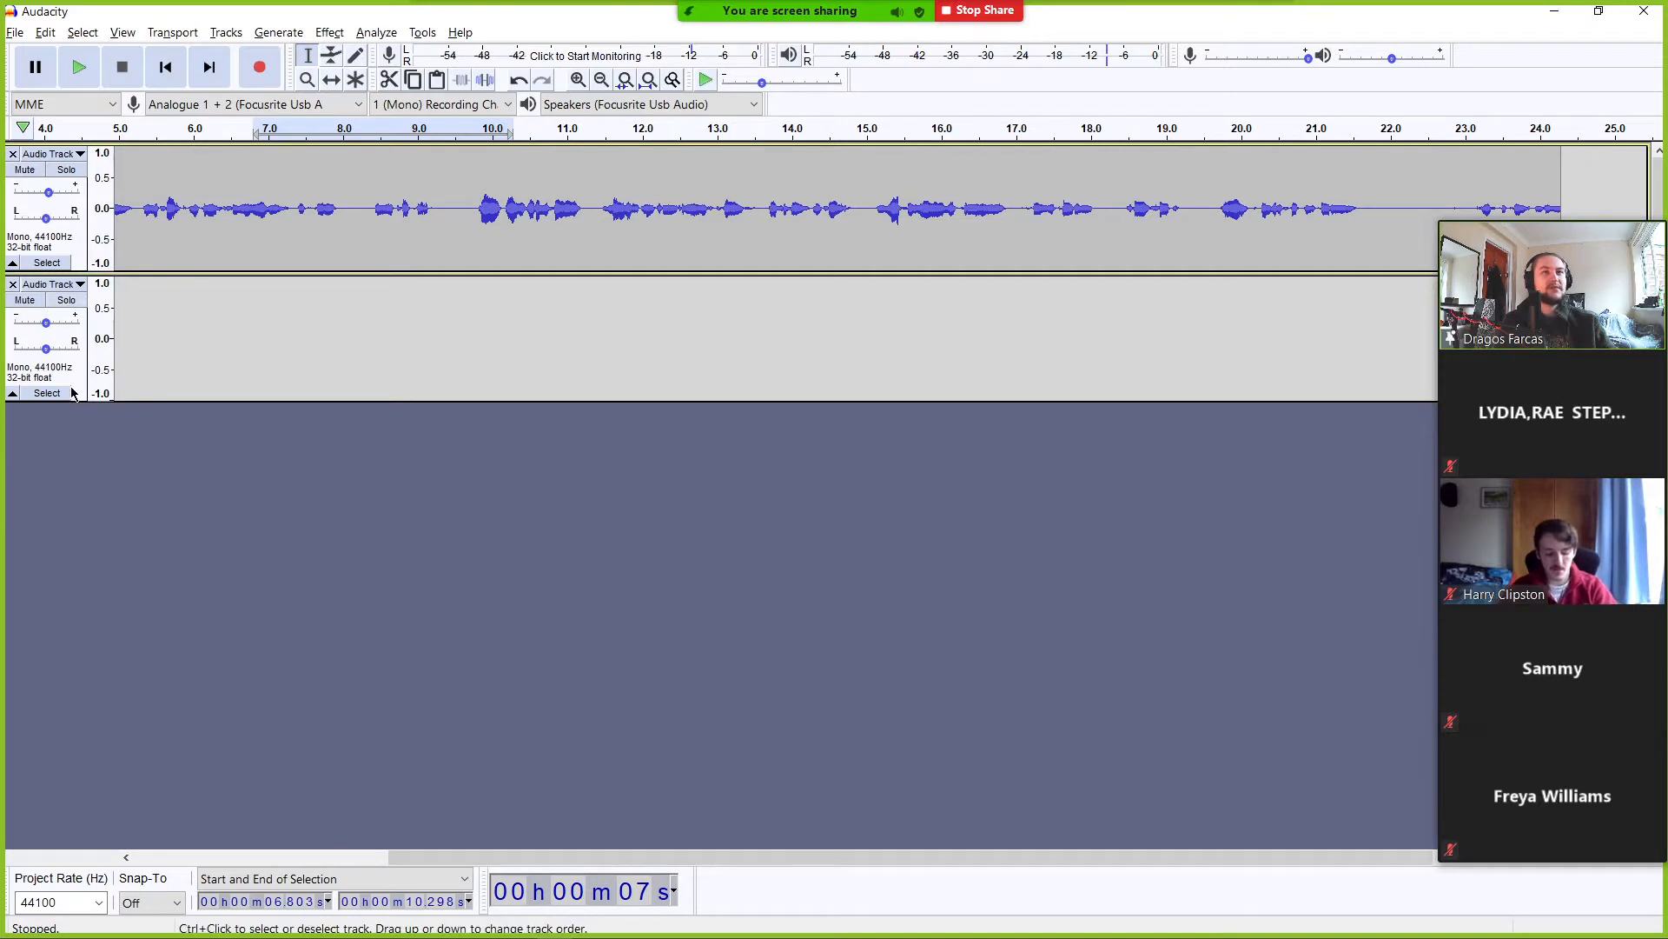
pyautogui.click(65, 301)
pyautogui.click(65, 301)
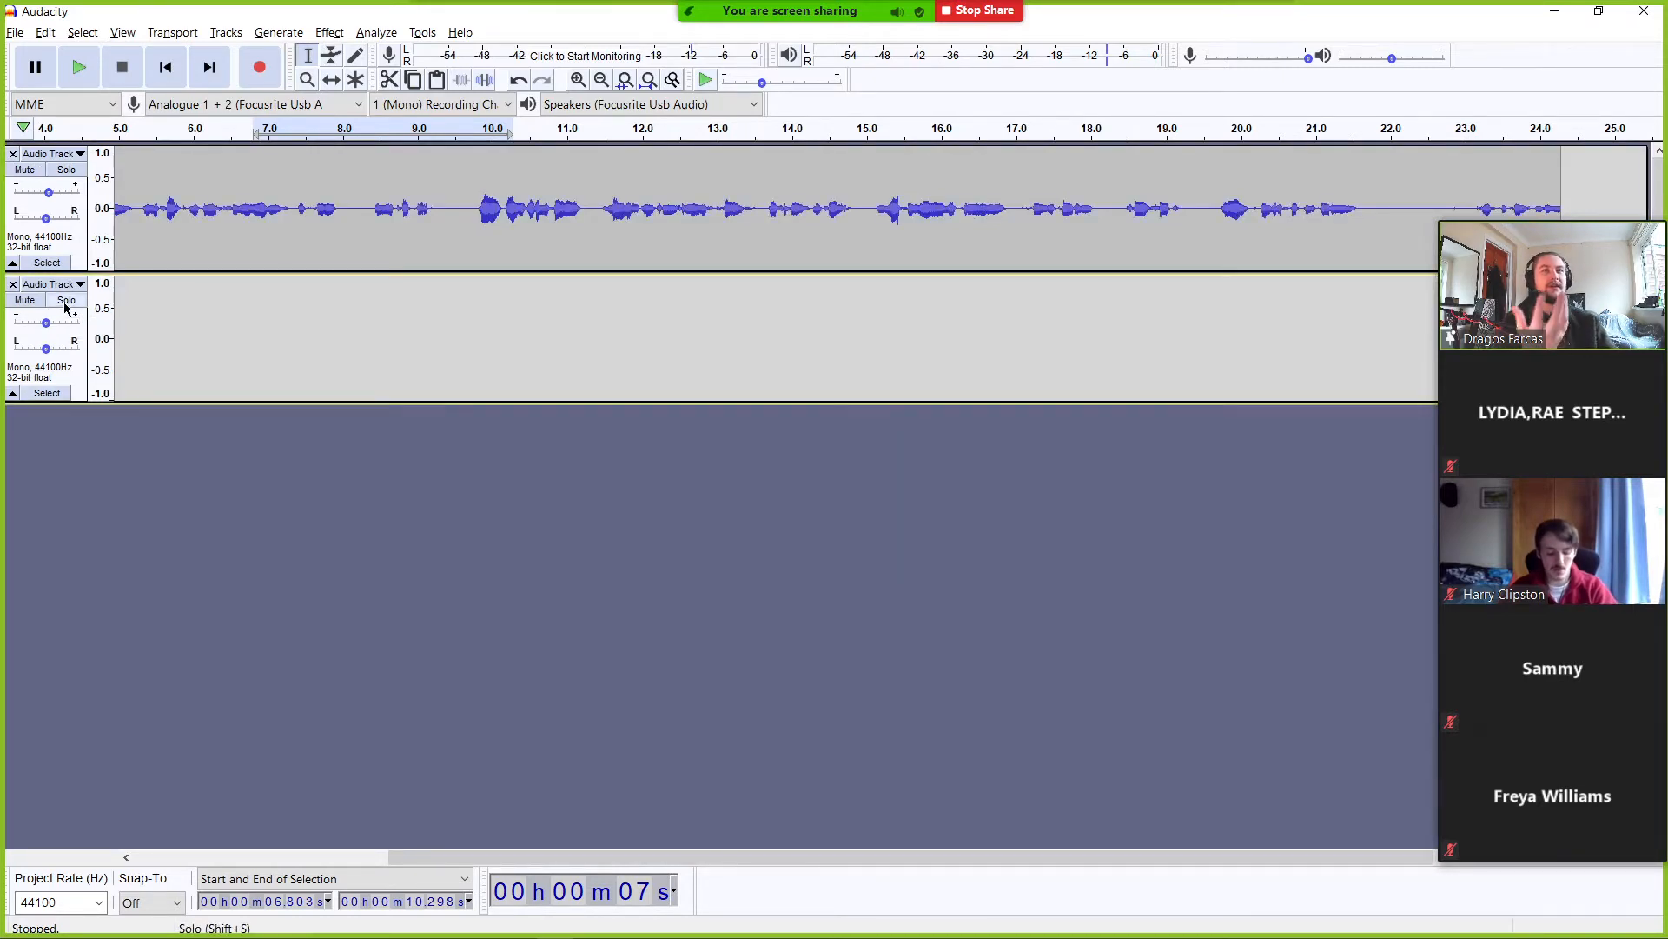
pyautogui.click(65, 301)
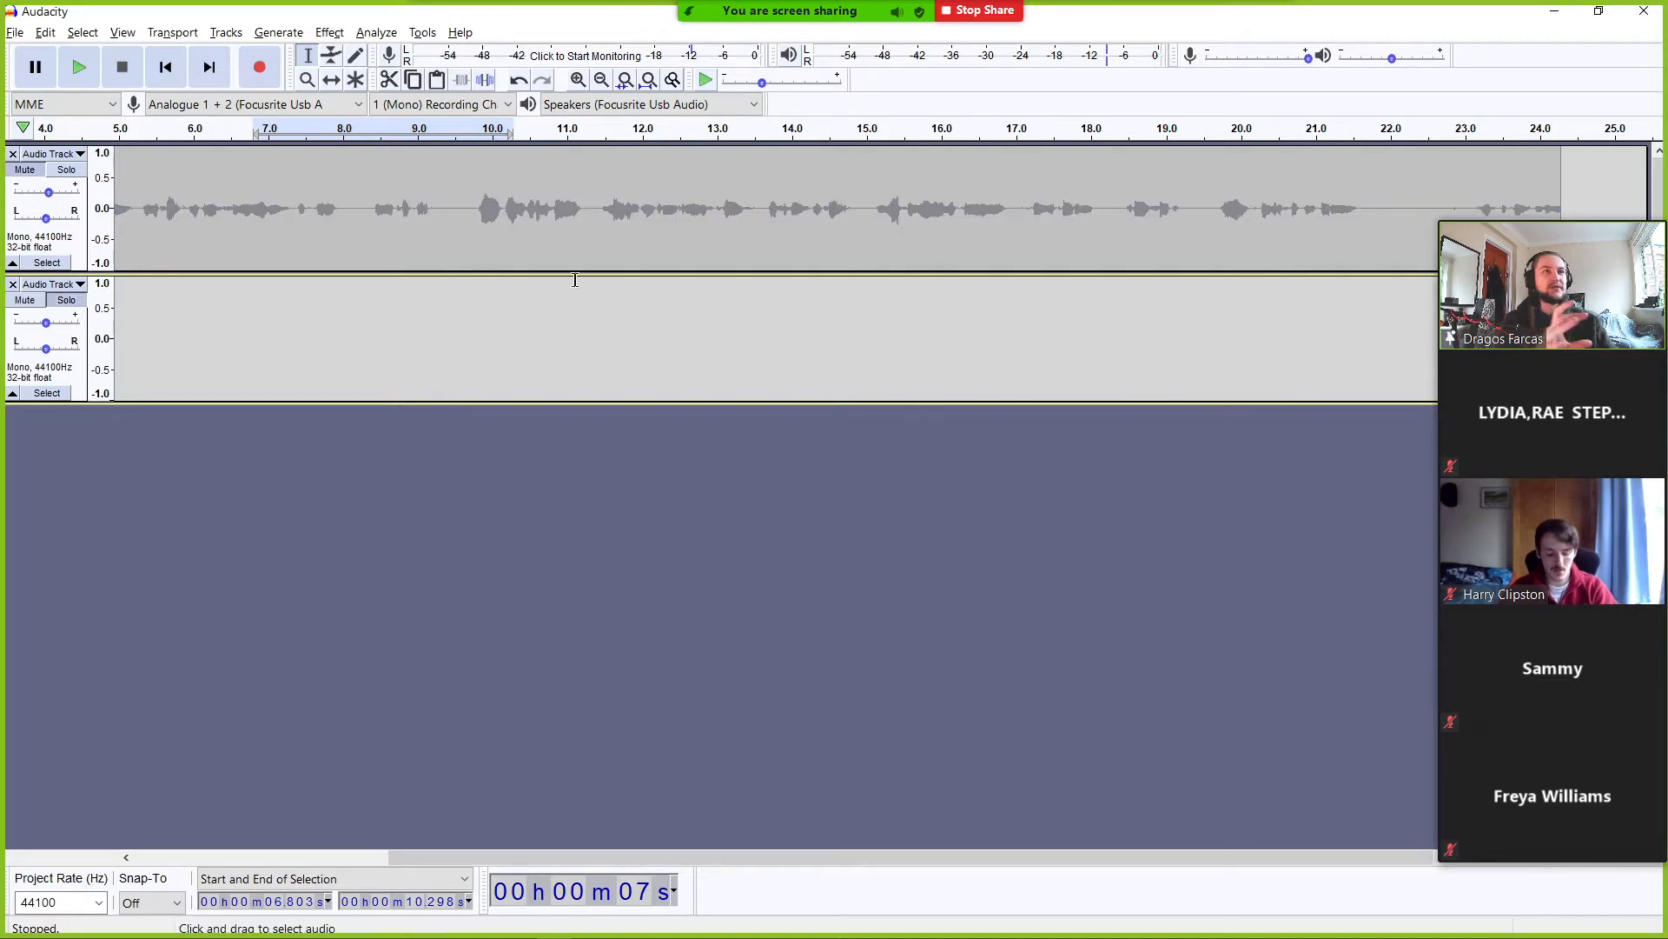
pyautogui.click(65, 301)
pyautogui.click(79, 285)
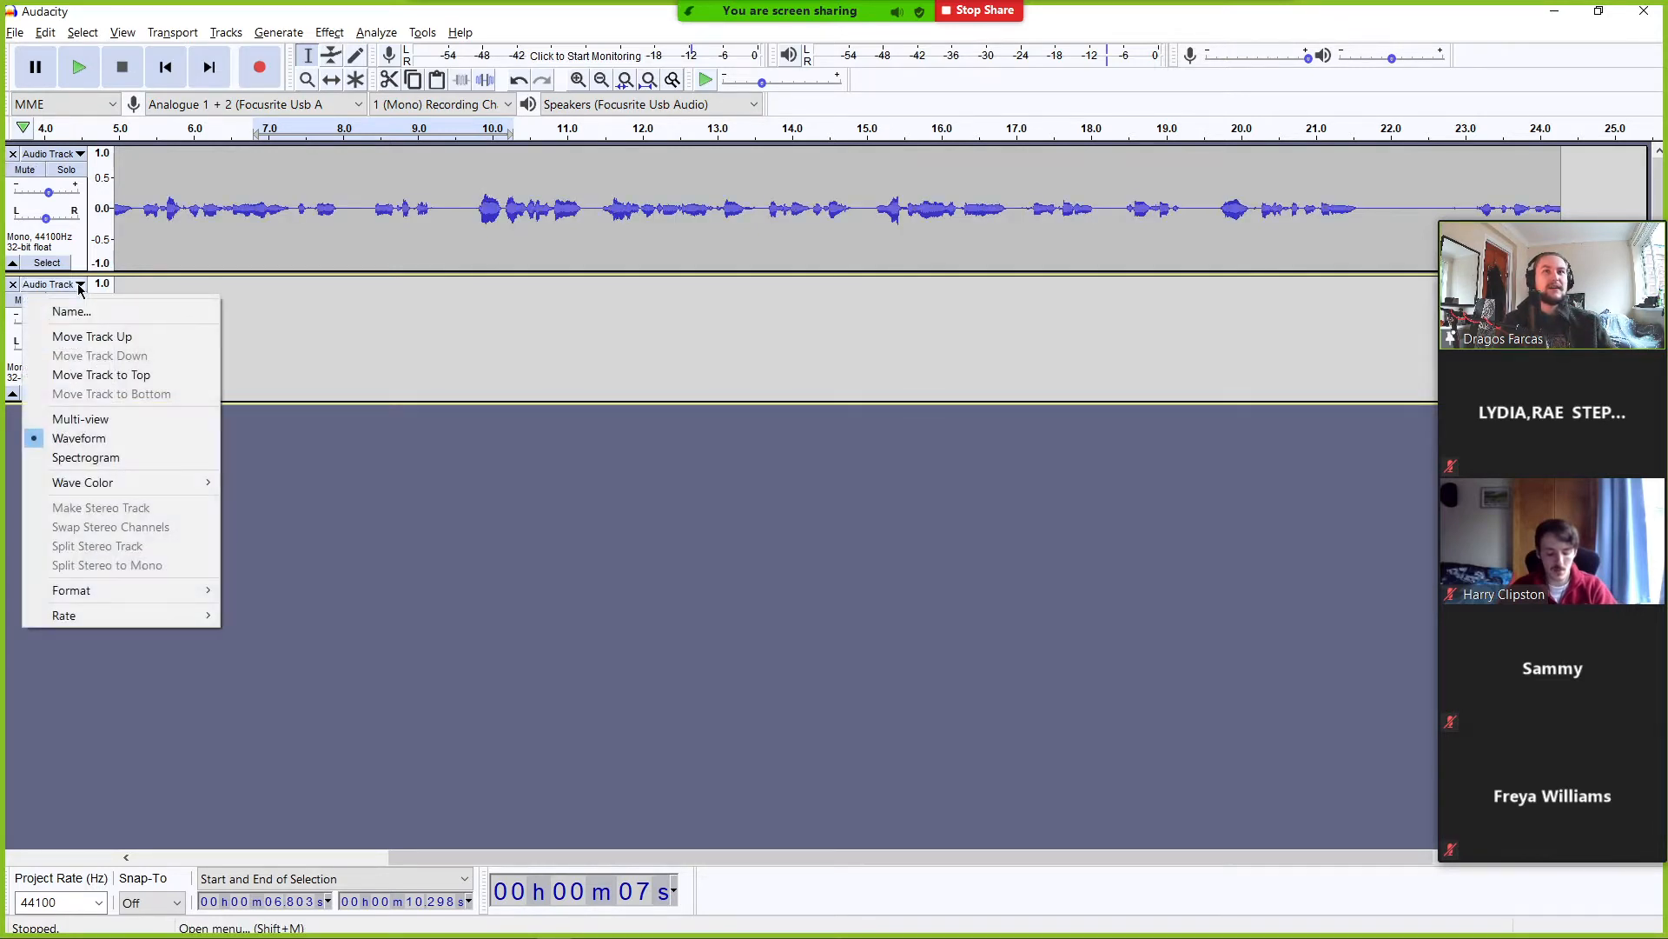
pyautogui.click(315, 455)
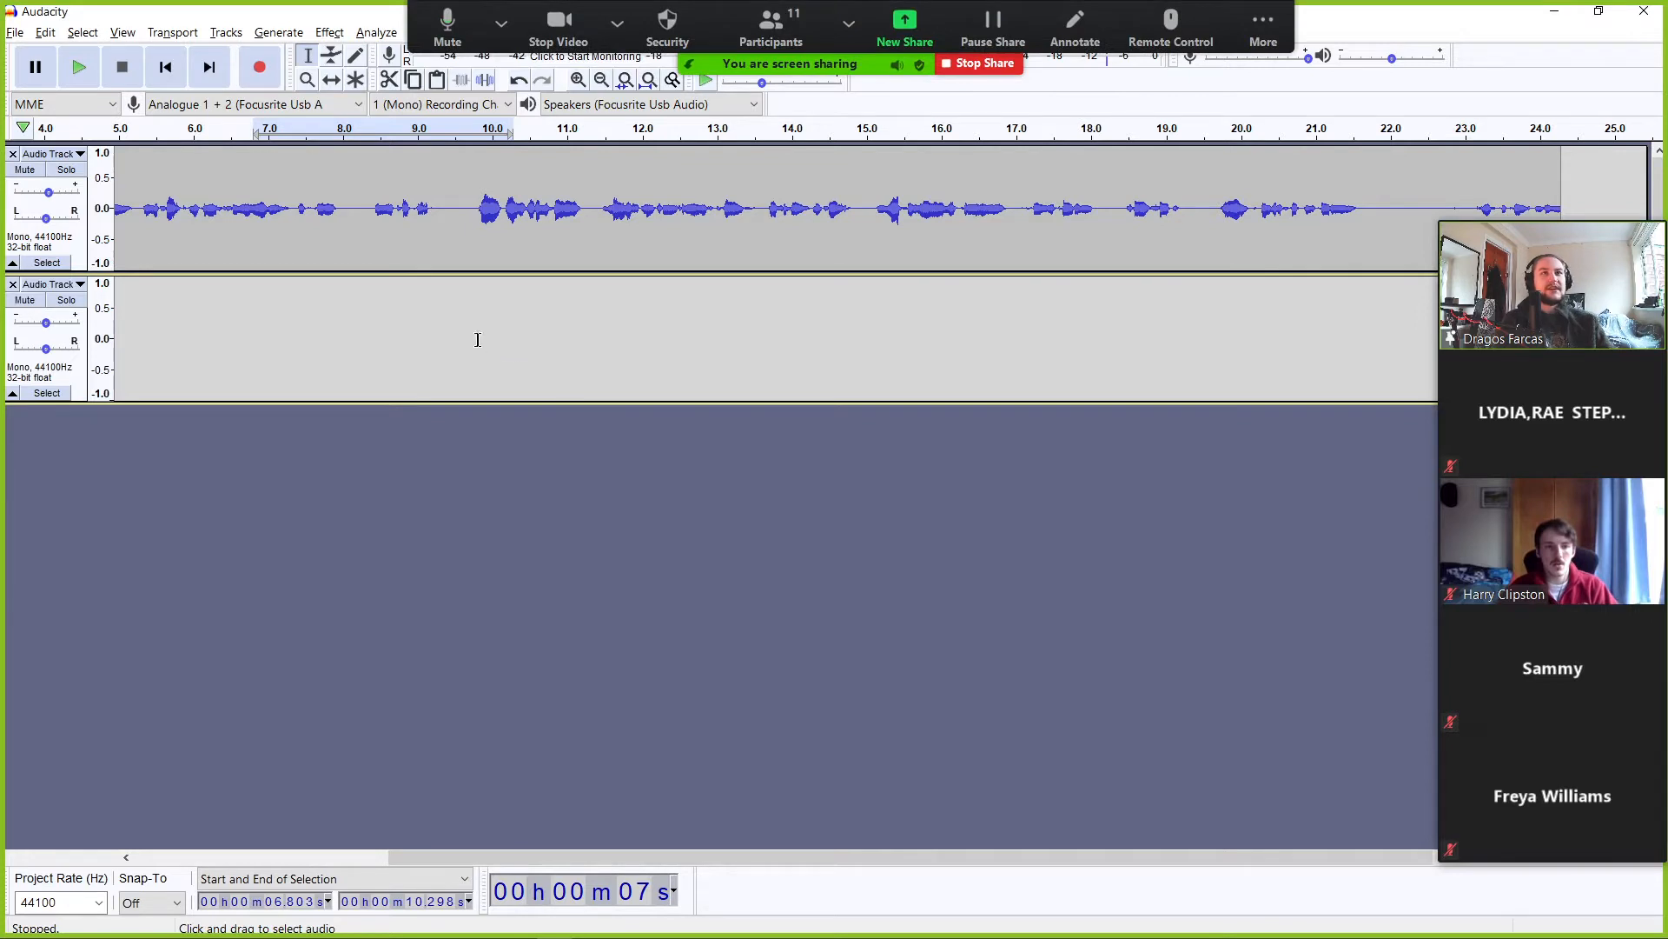
pyautogui.click(312, 183)
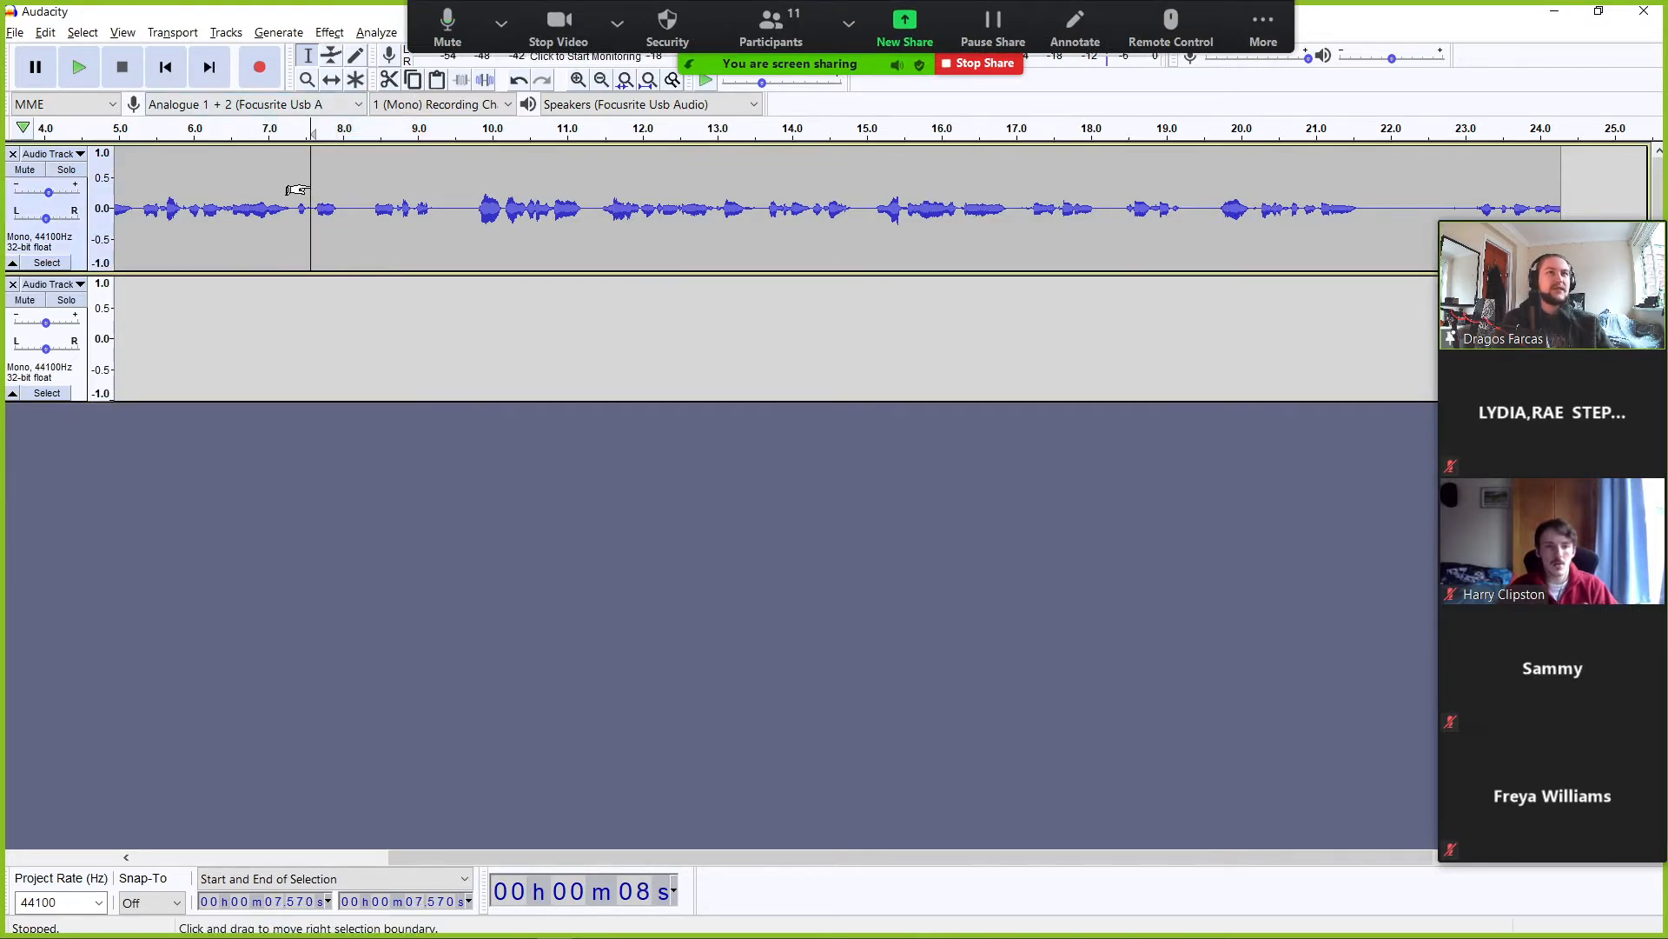
pyautogui.click(330, 32)
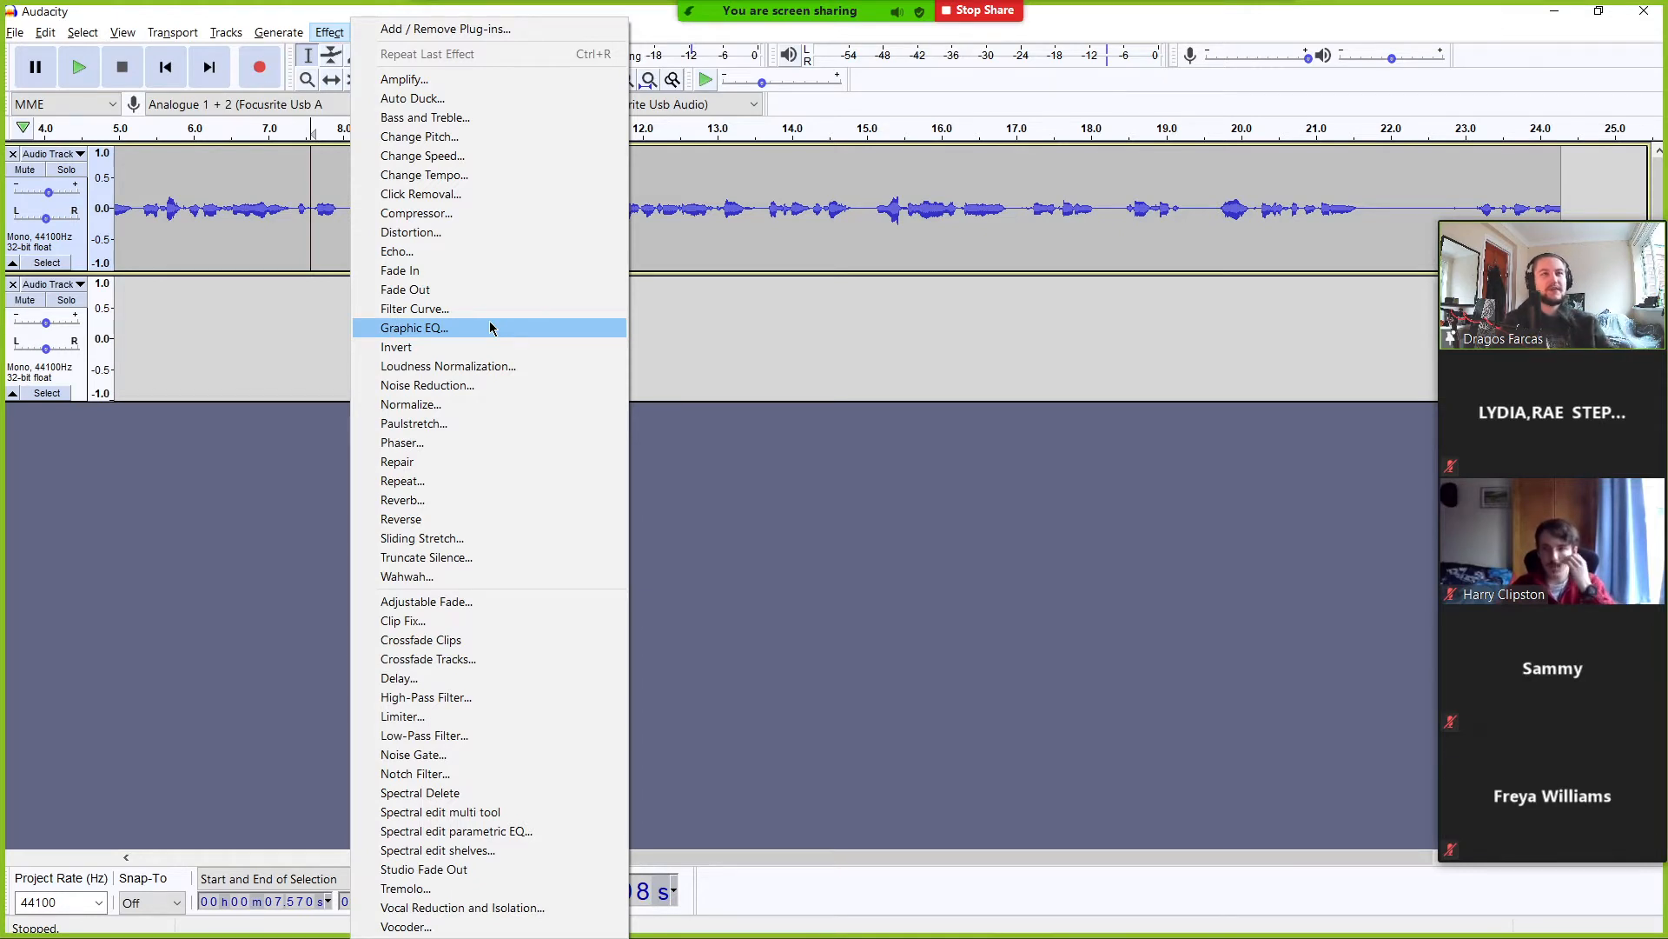
pyautogui.click(787, 324)
pyautogui.click(788, 324)
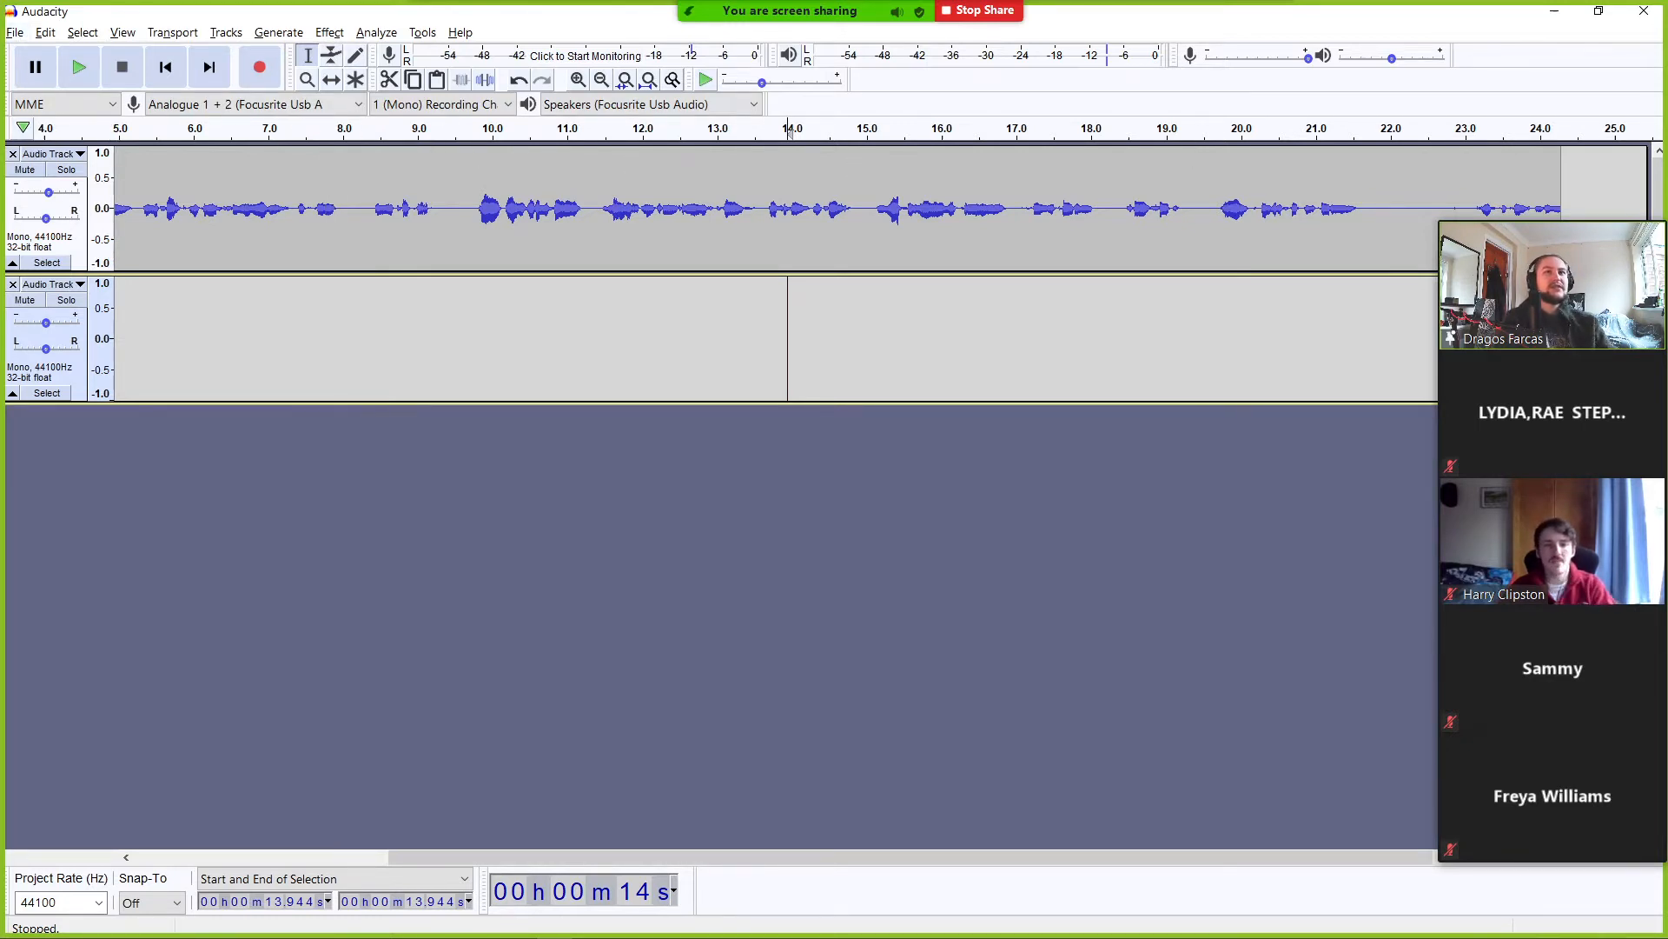
# - Start exporting the project as WAV and name the file "Test Recording"
pyautogui.click(16, 33)
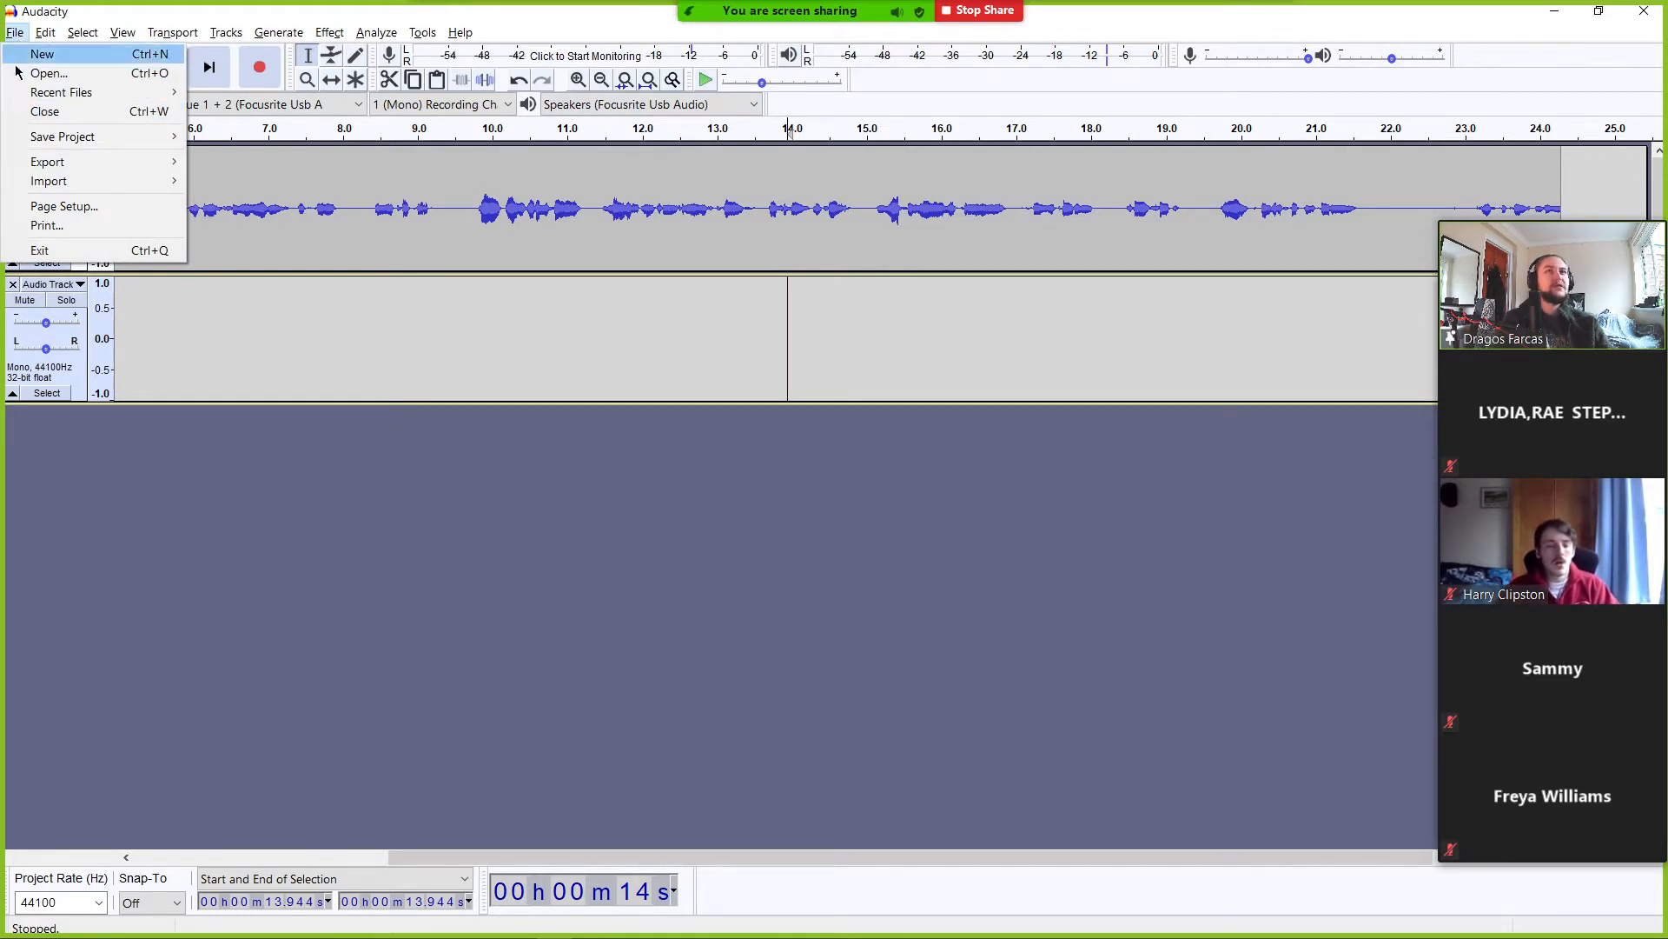
pyautogui.moveTo(39, 166)
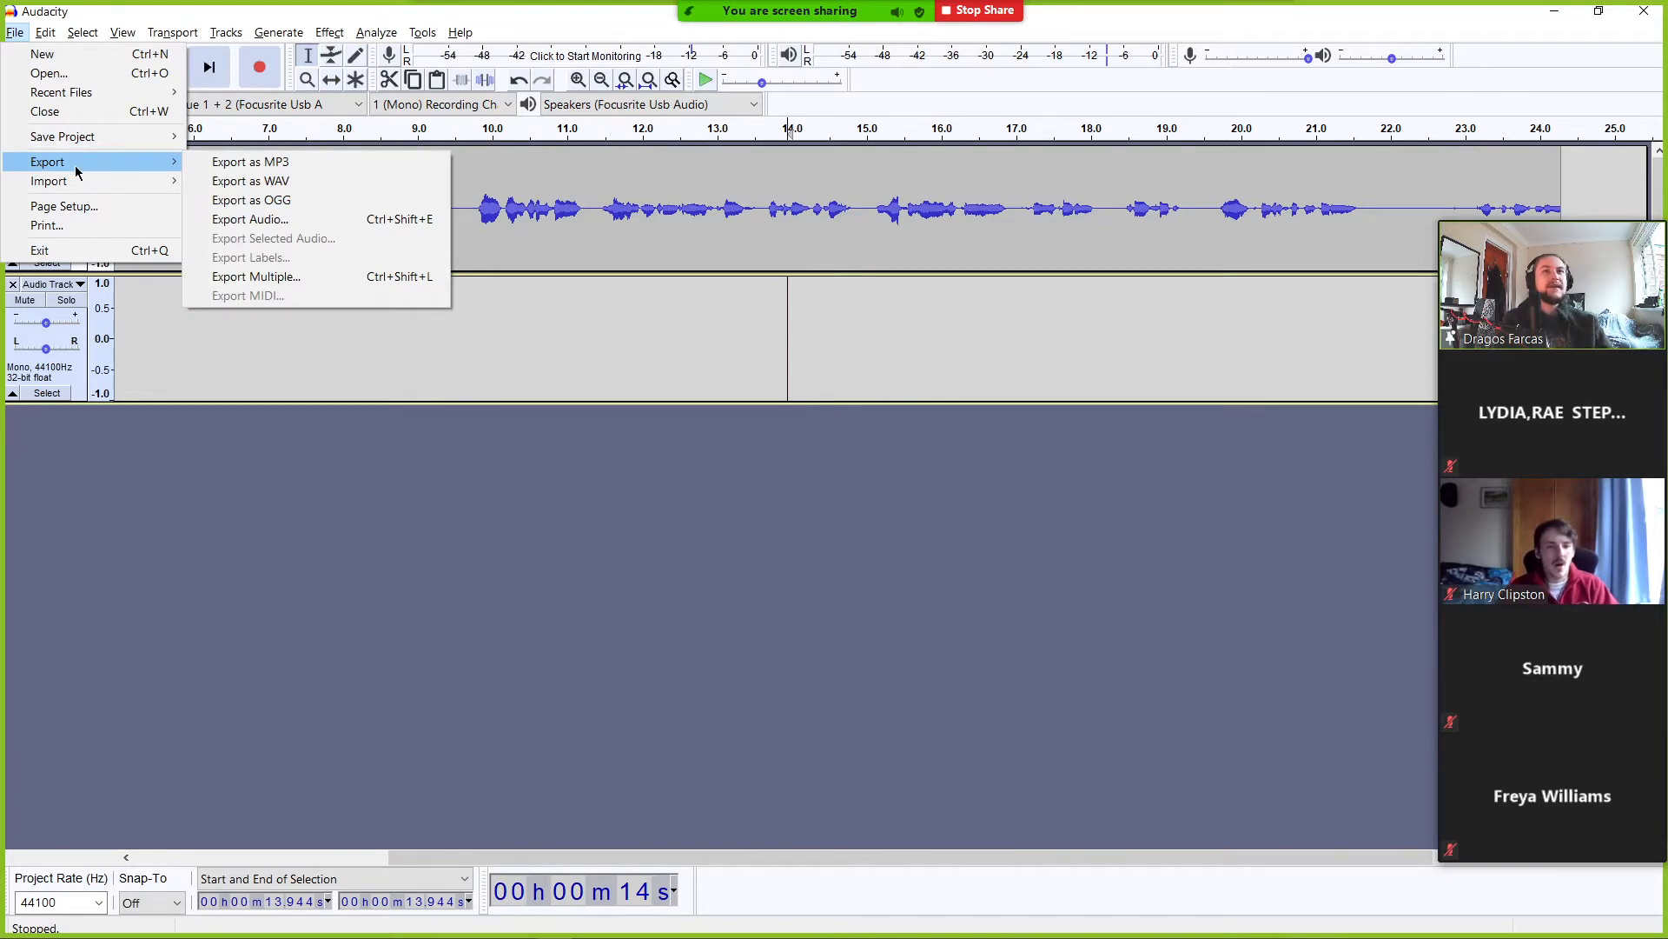
pyautogui.click(73, 173)
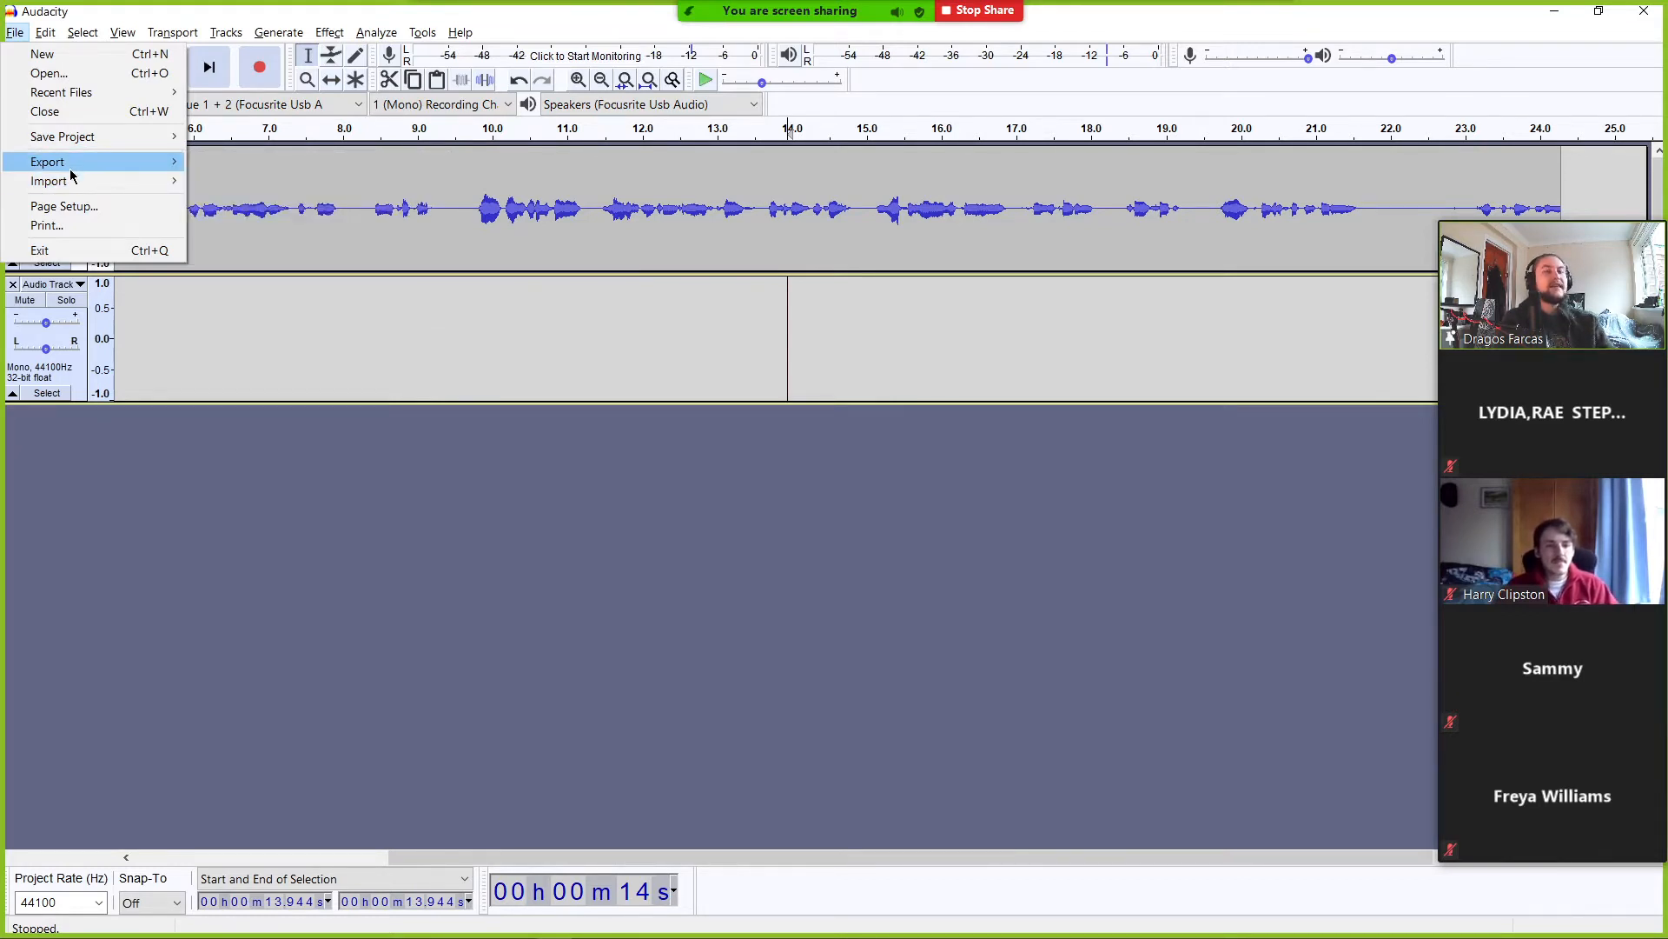
pyautogui.moveTo(127, 160)
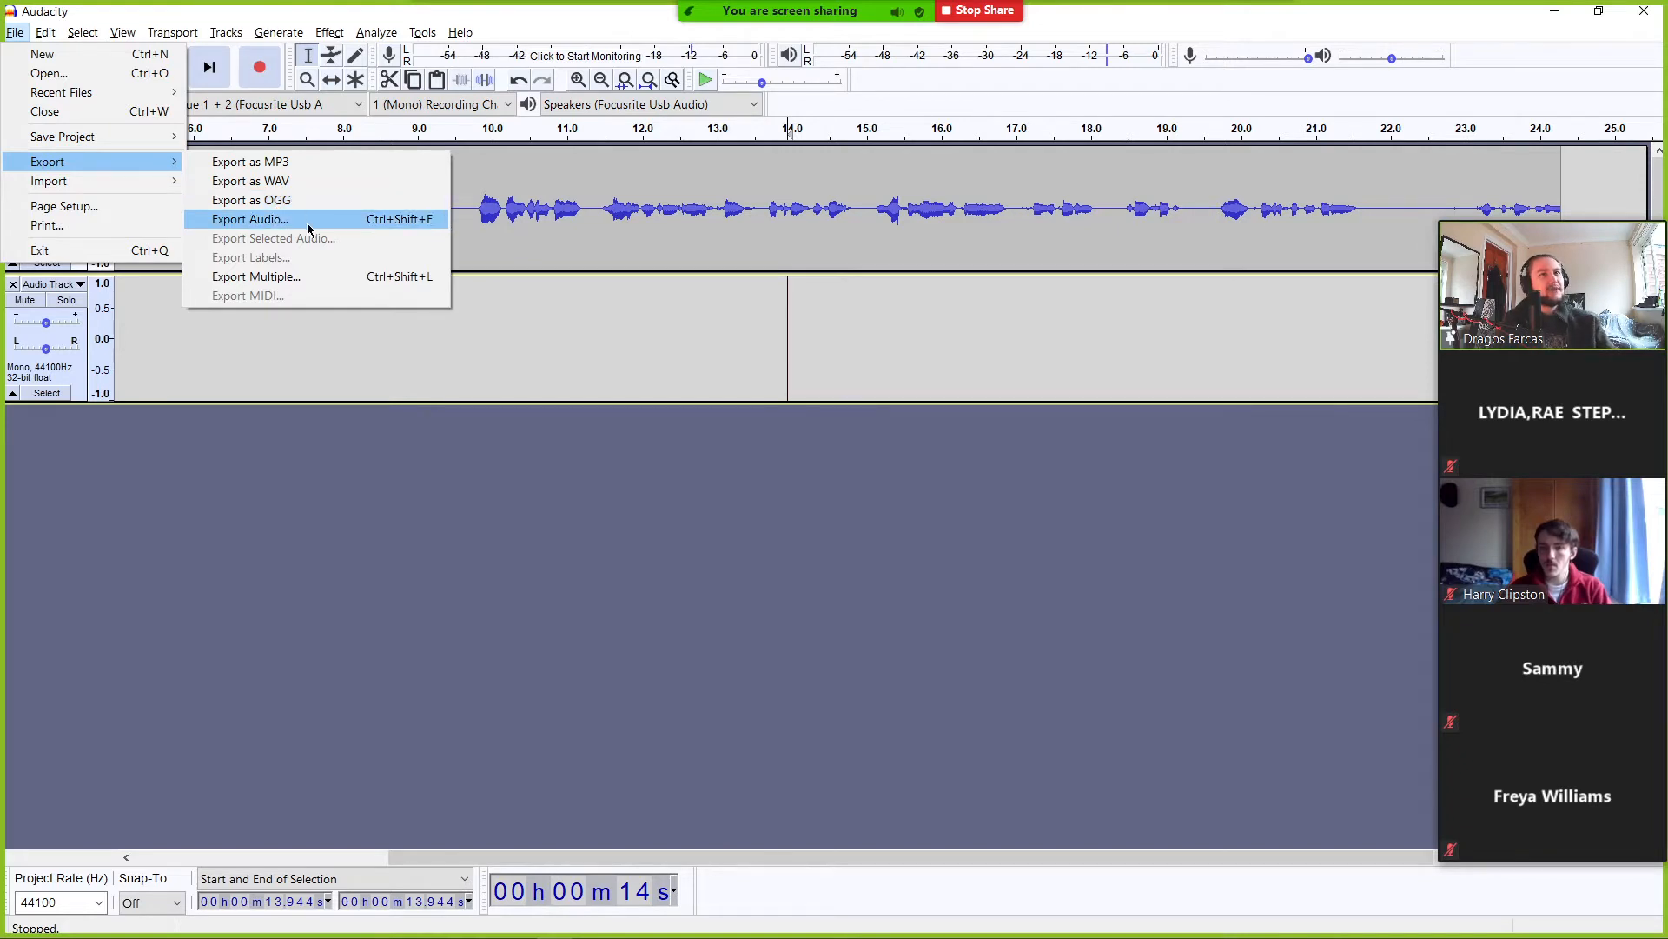
pyautogui.click(314, 180)
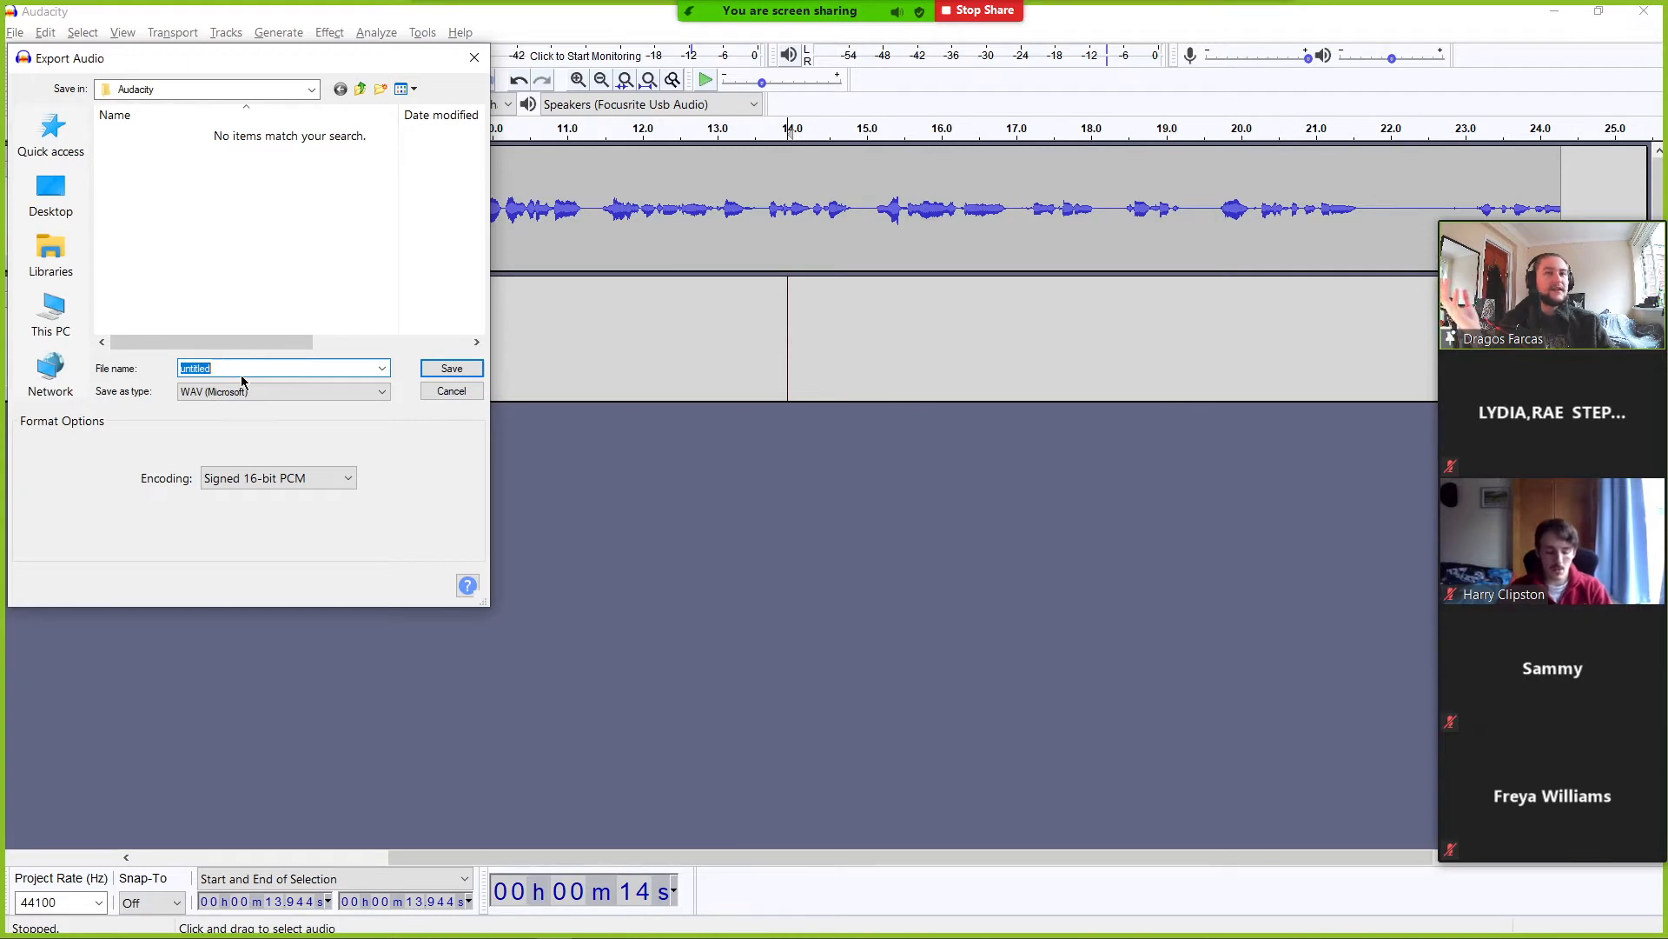
pyautogui.write('Te')
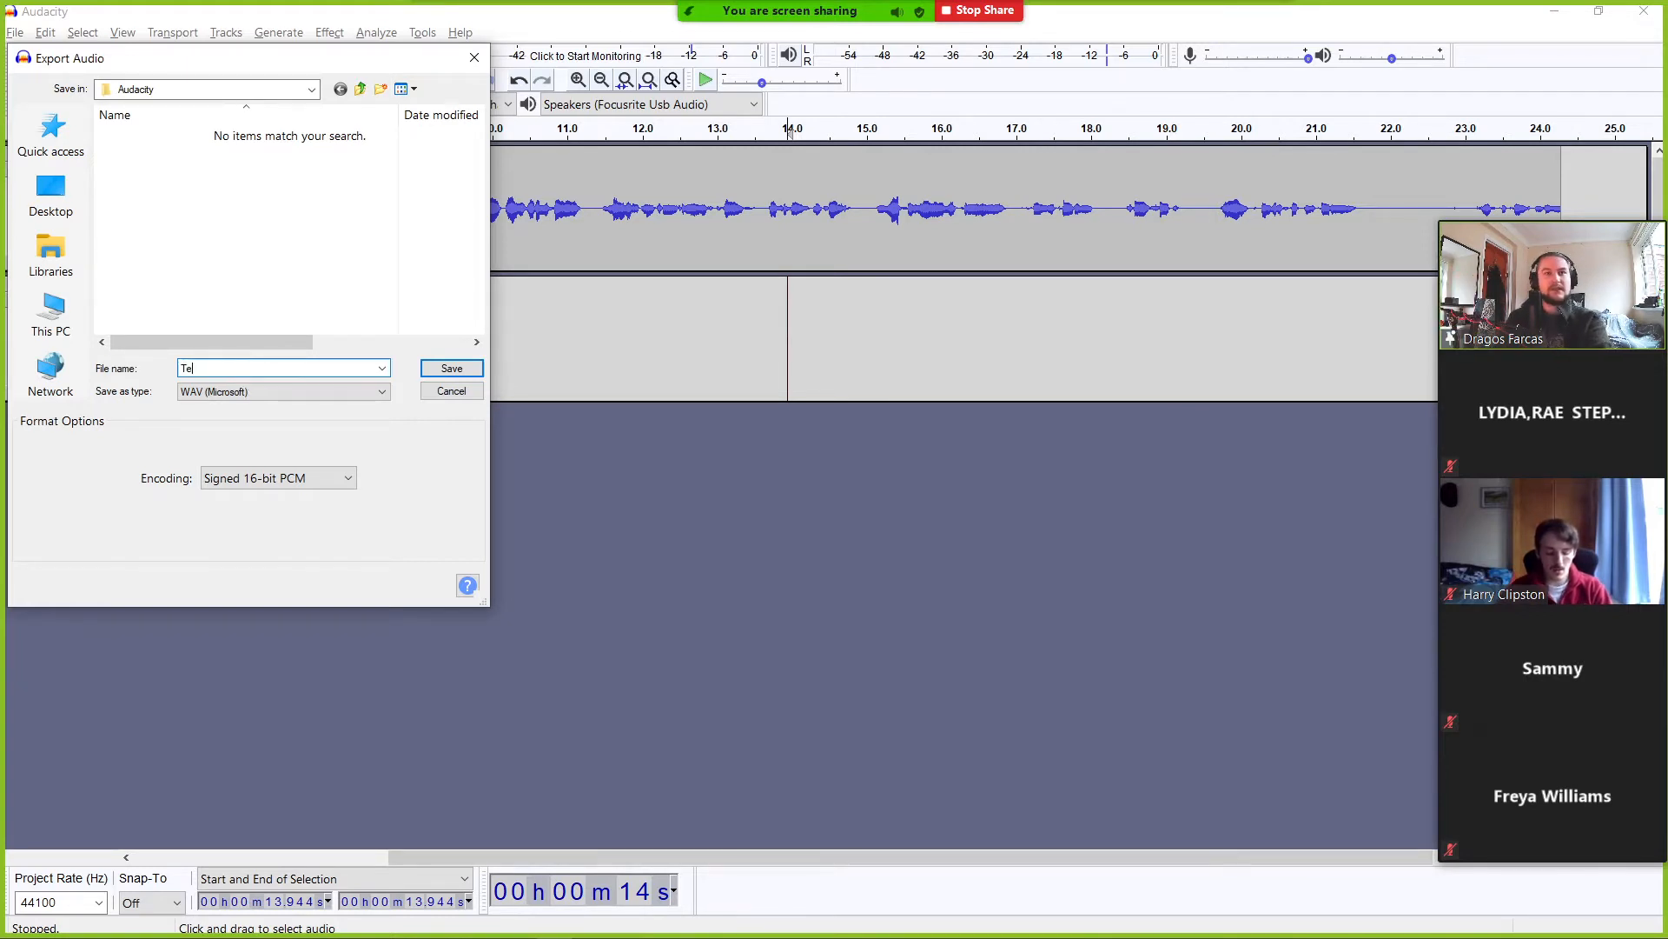
pyautogui.write('st Recording')
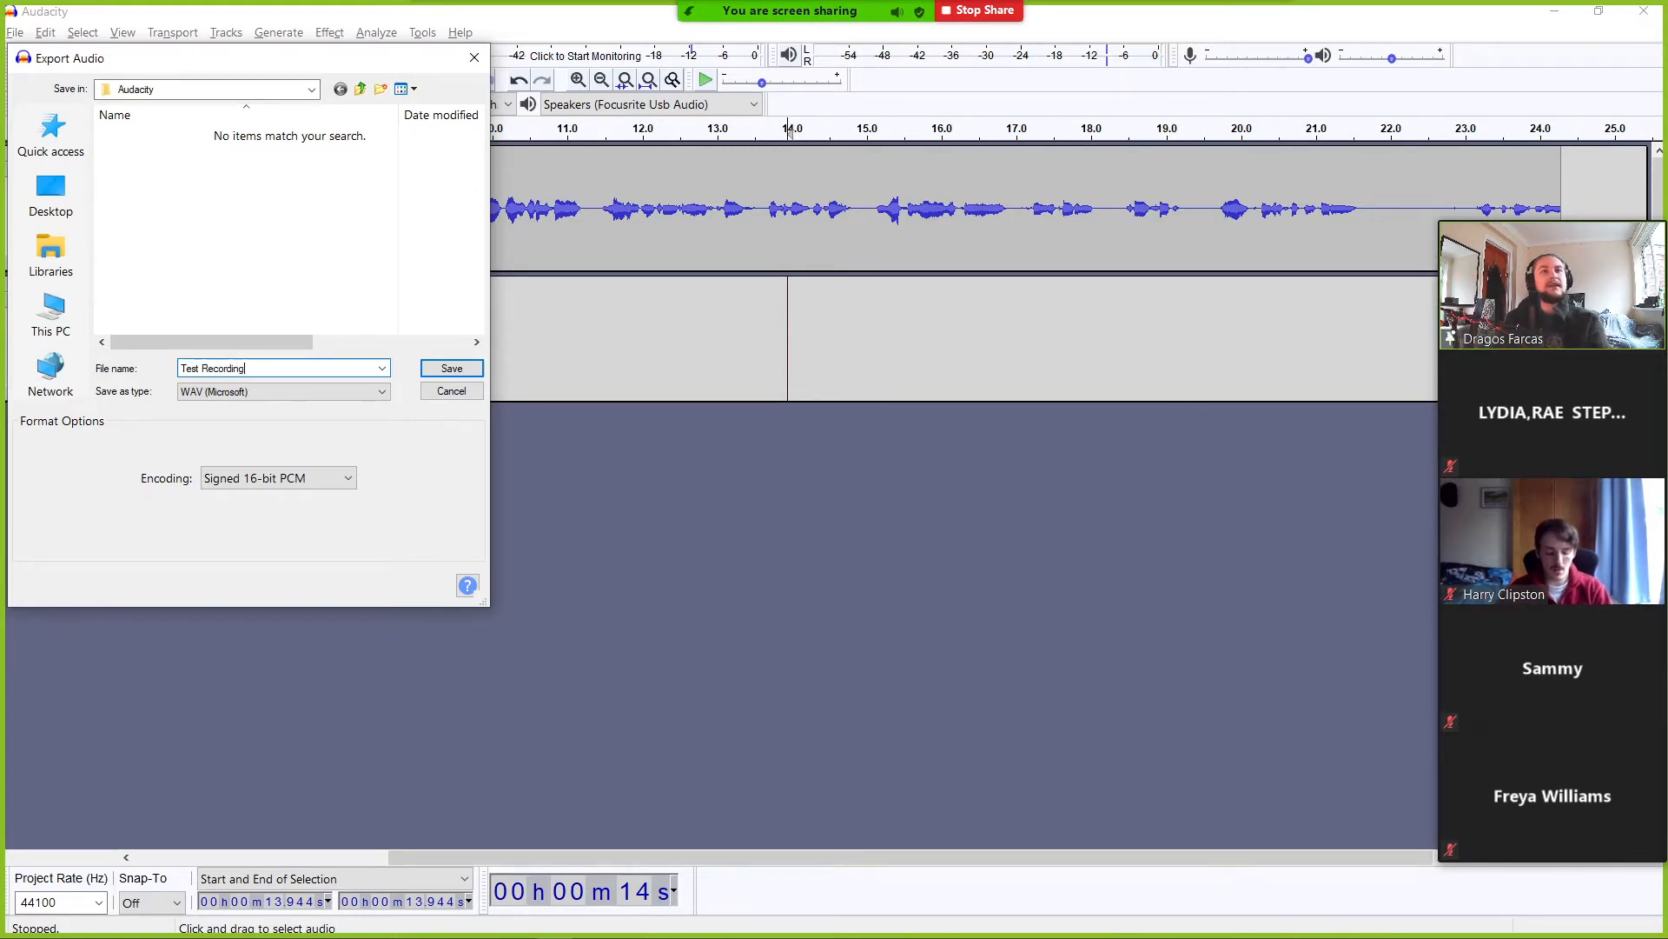
# - Set the WAV encoding to 32-bit float, save the export and accept mixing the tracks down to one mono file
pyautogui.click(254, 478)
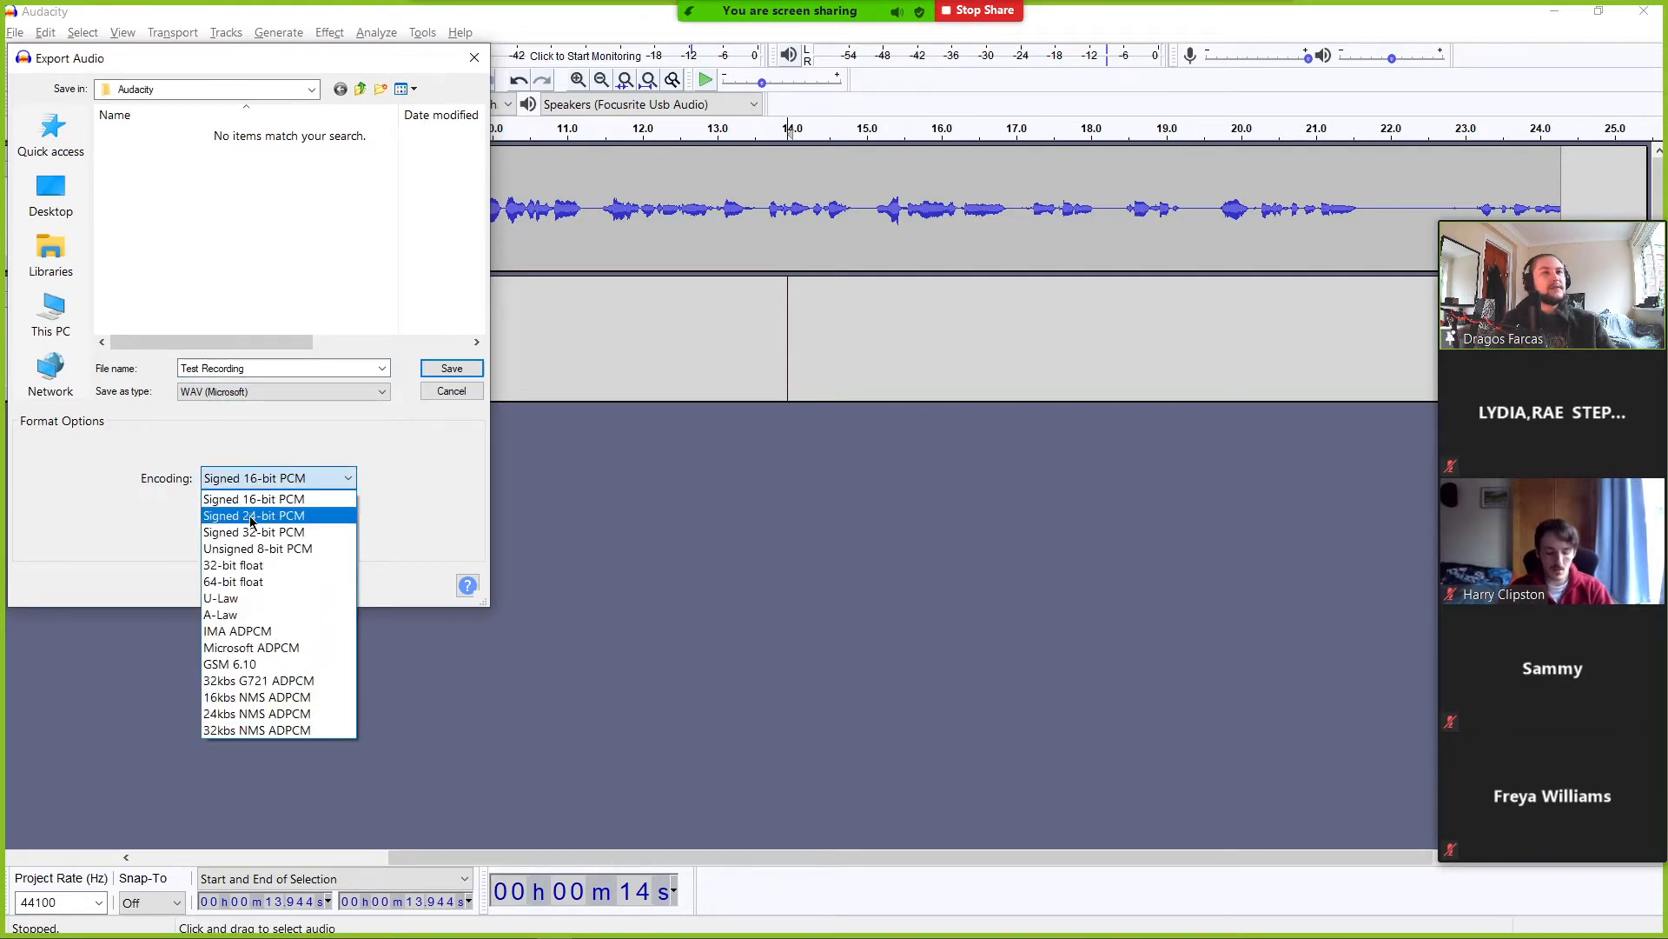
pyautogui.click(279, 566)
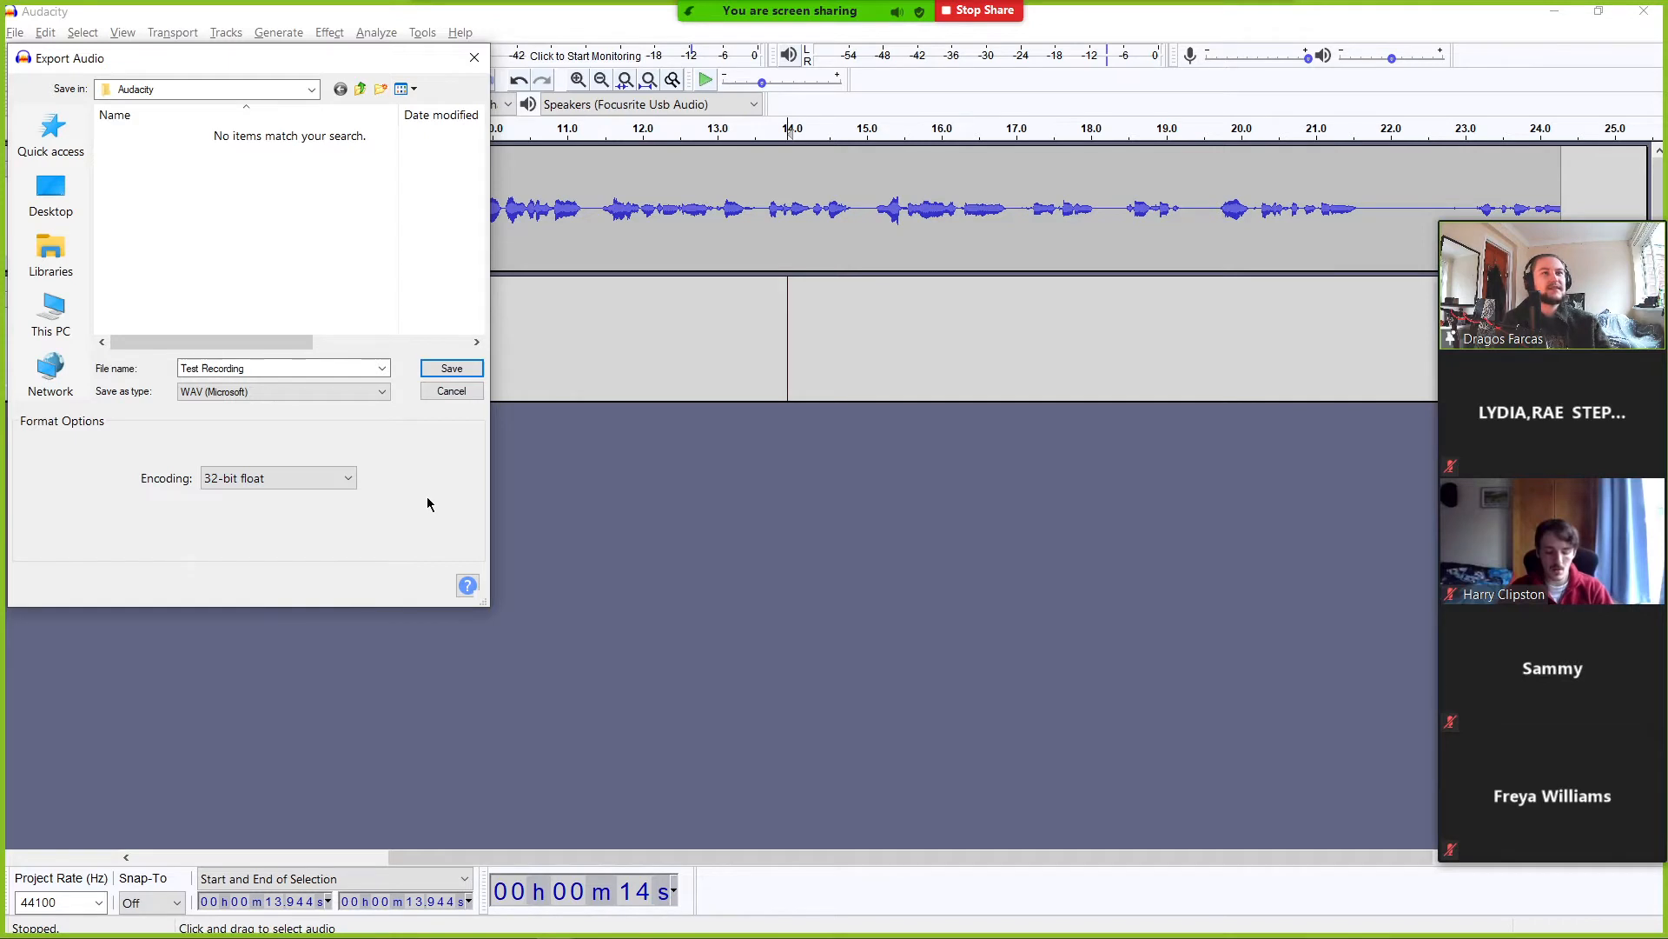
pyautogui.click(439, 374)
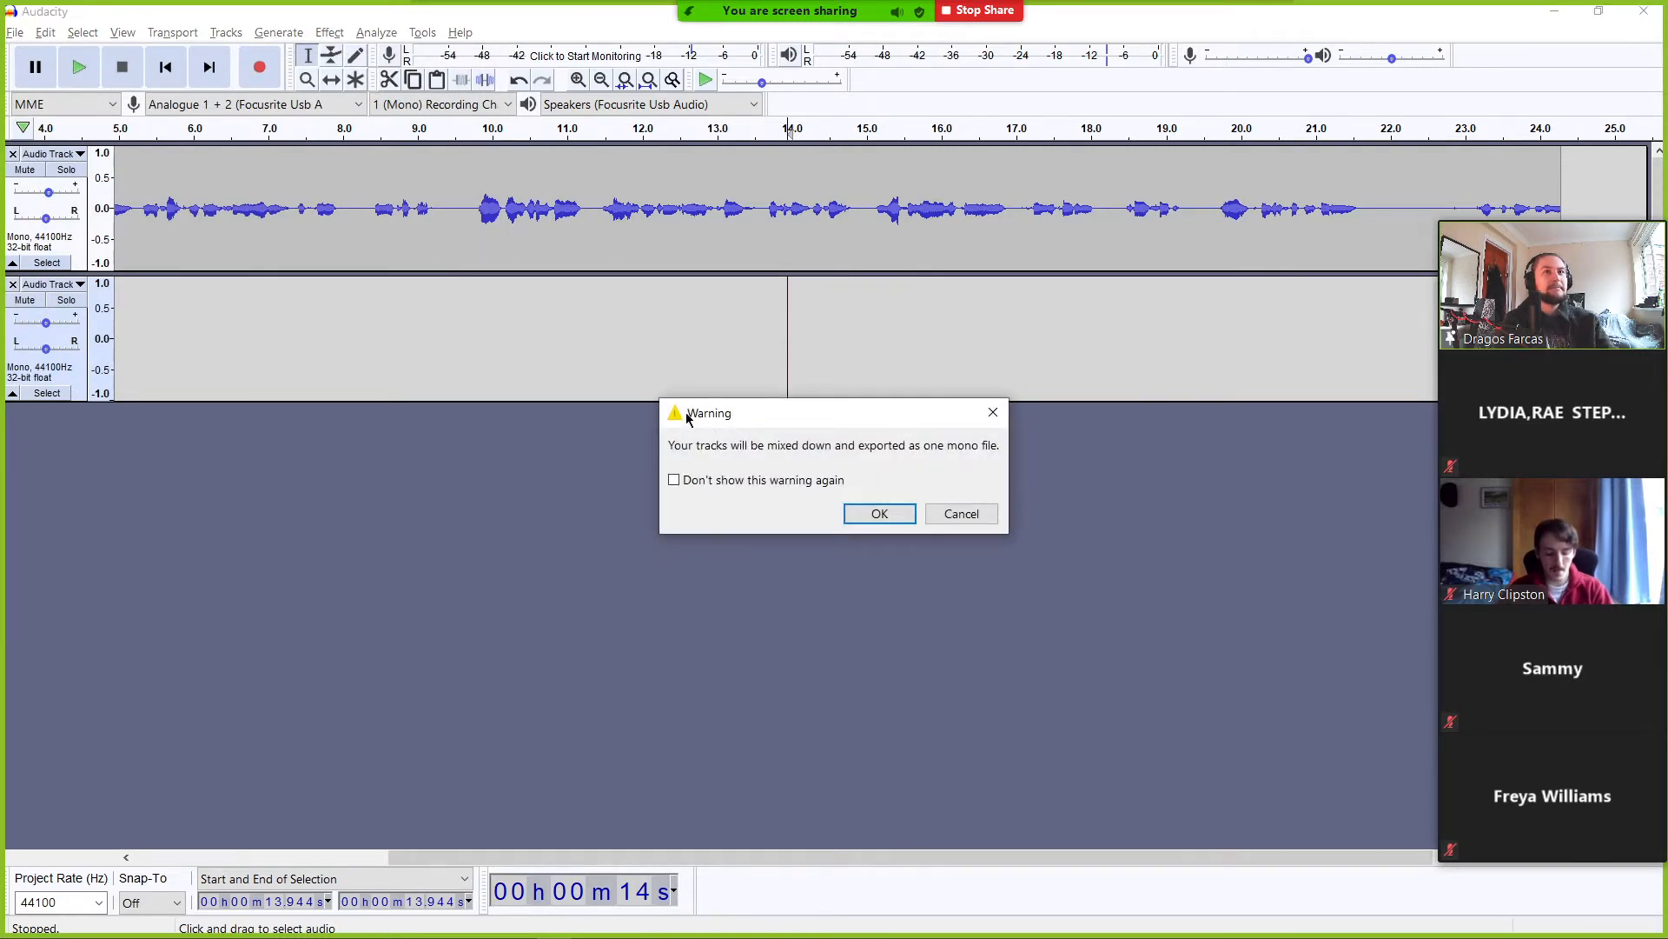
pyautogui.moveTo(746, 413); pyautogui.dragTo(670, 418)
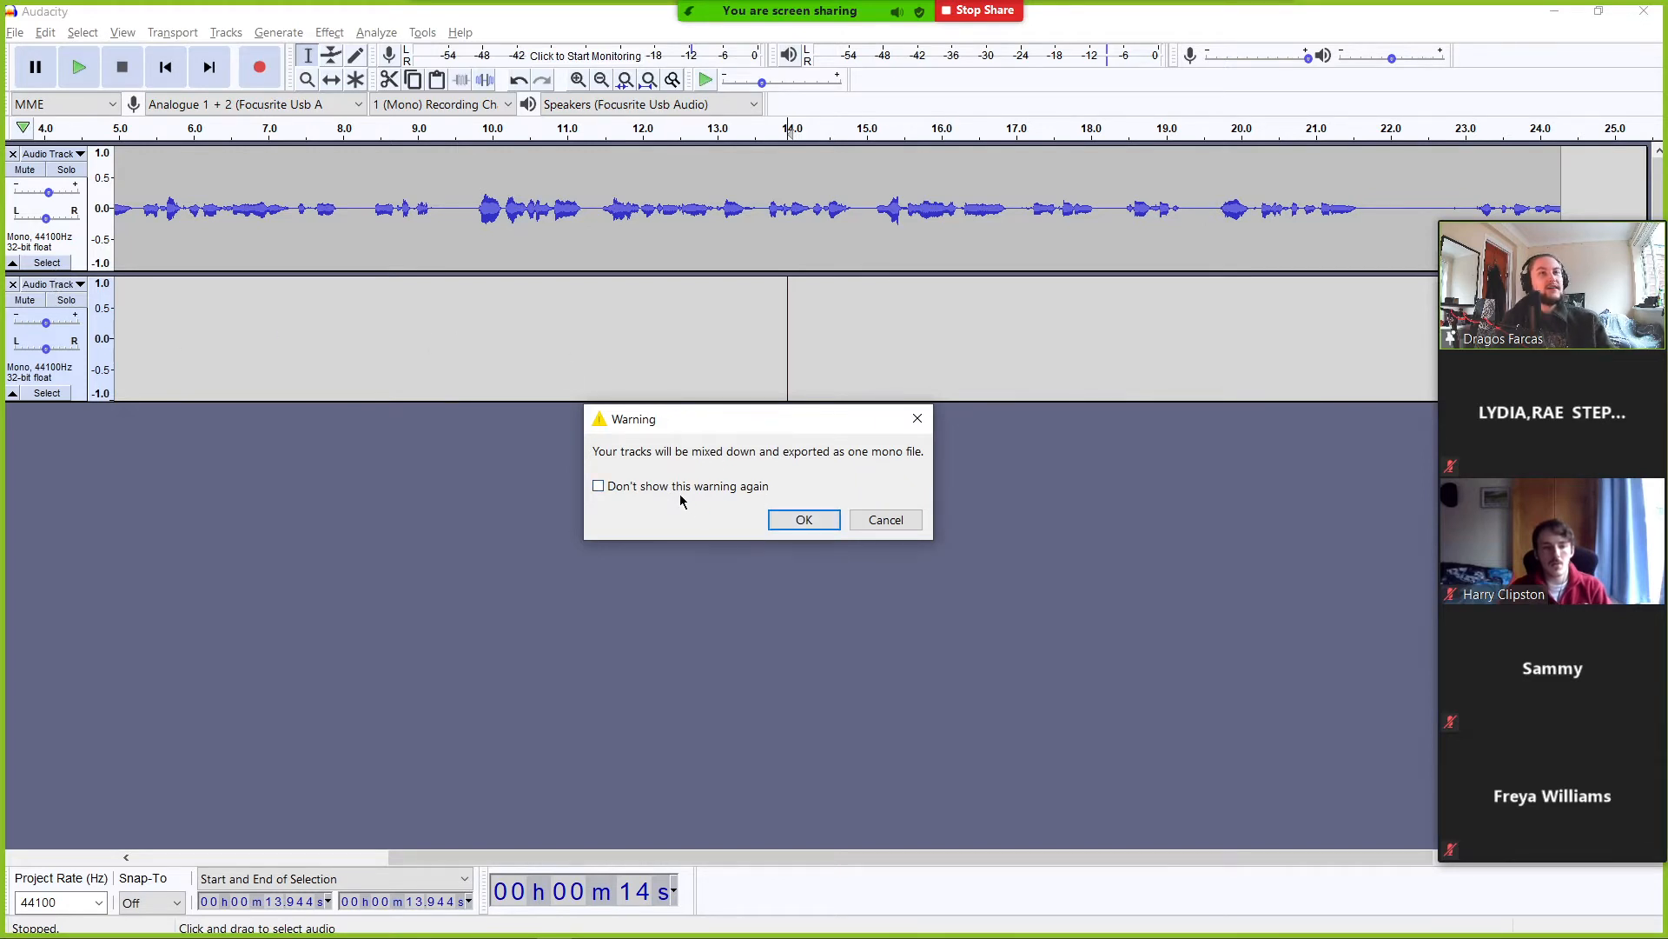
pyautogui.click(804, 520)
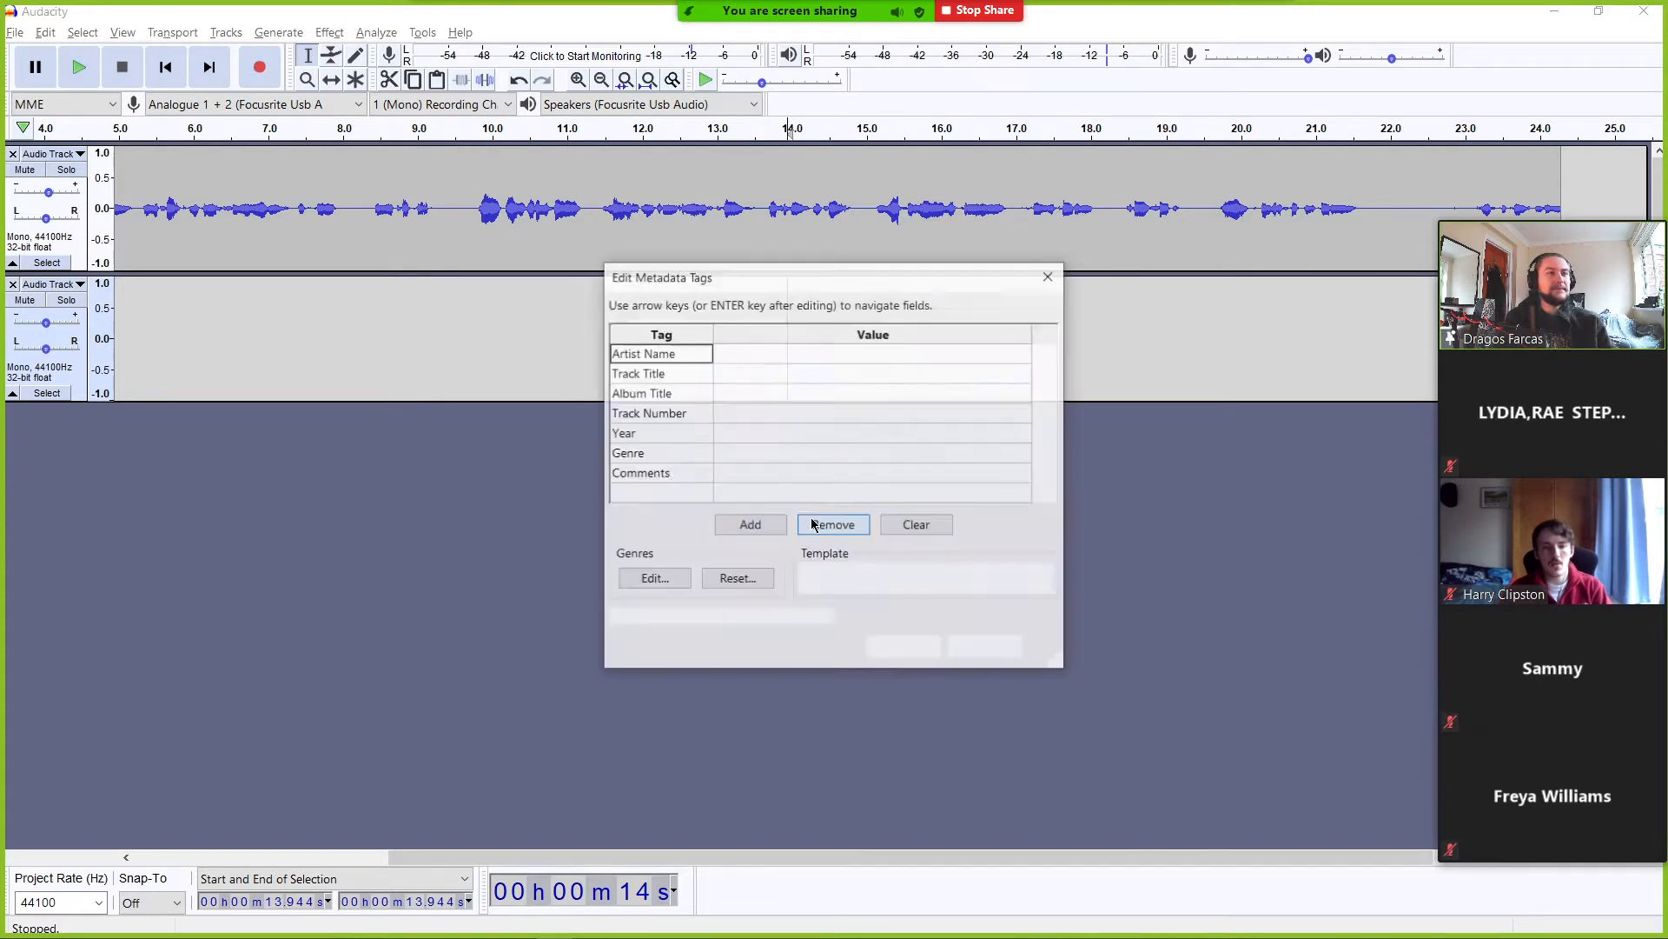
# - Go through the artist, track title, album, year and comments metadata tags, leave them empty and complete the WAV export
pyautogui.moveTo(824, 285); pyautogui.dragTo(756, 304)
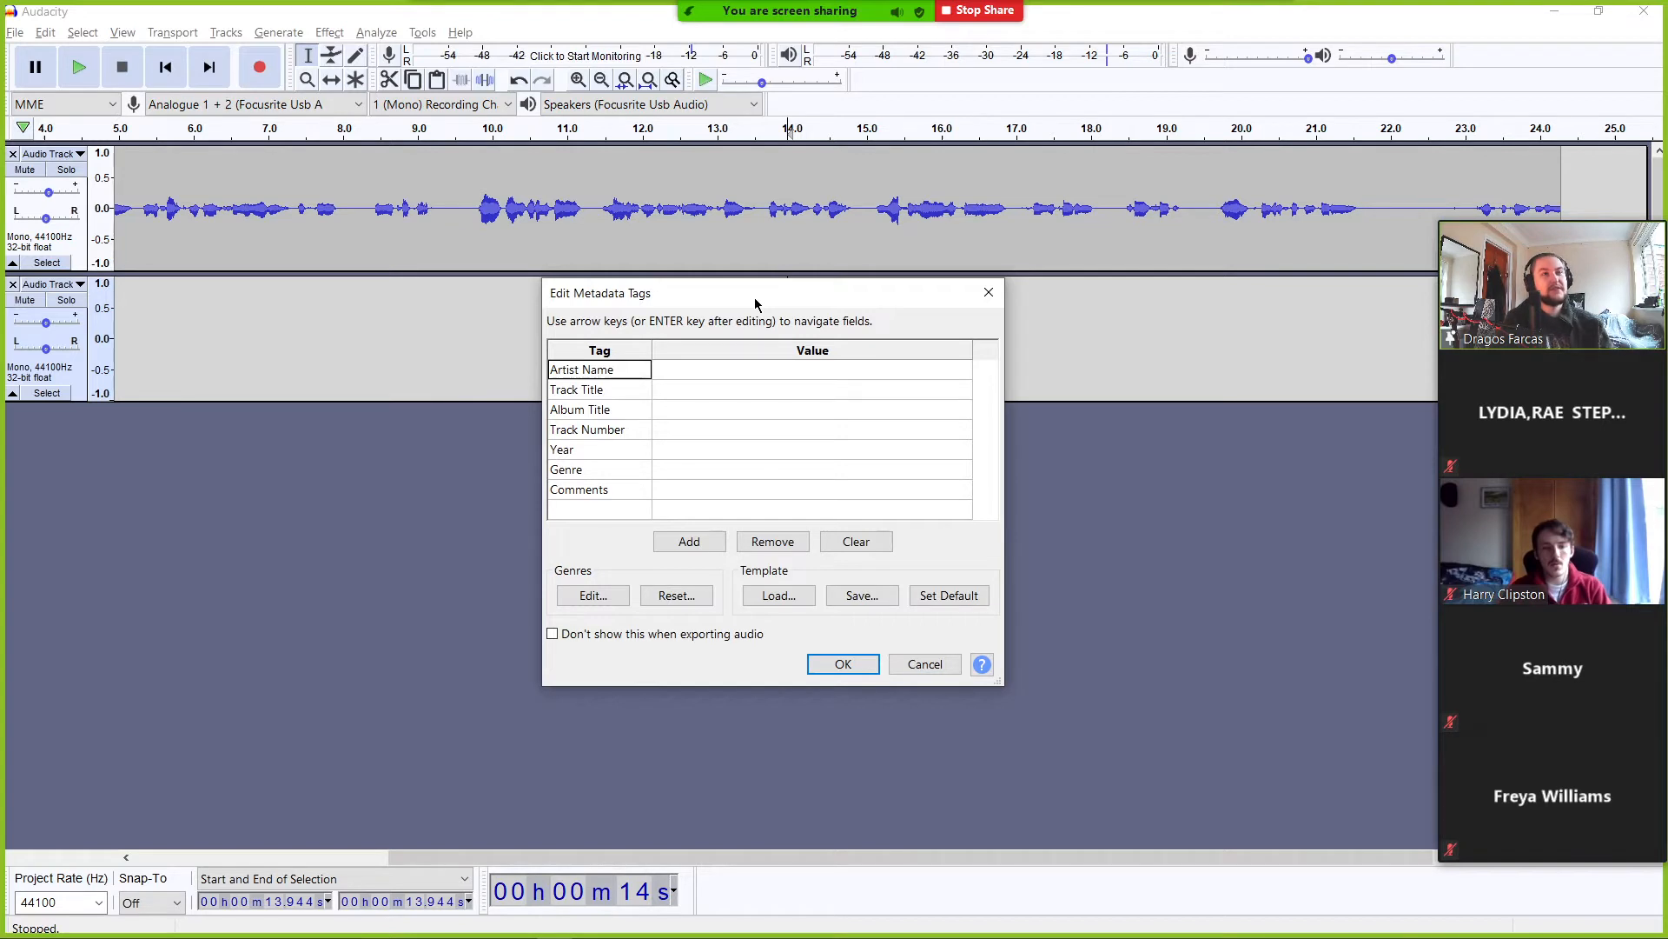
pyautogui.click(666, 377)
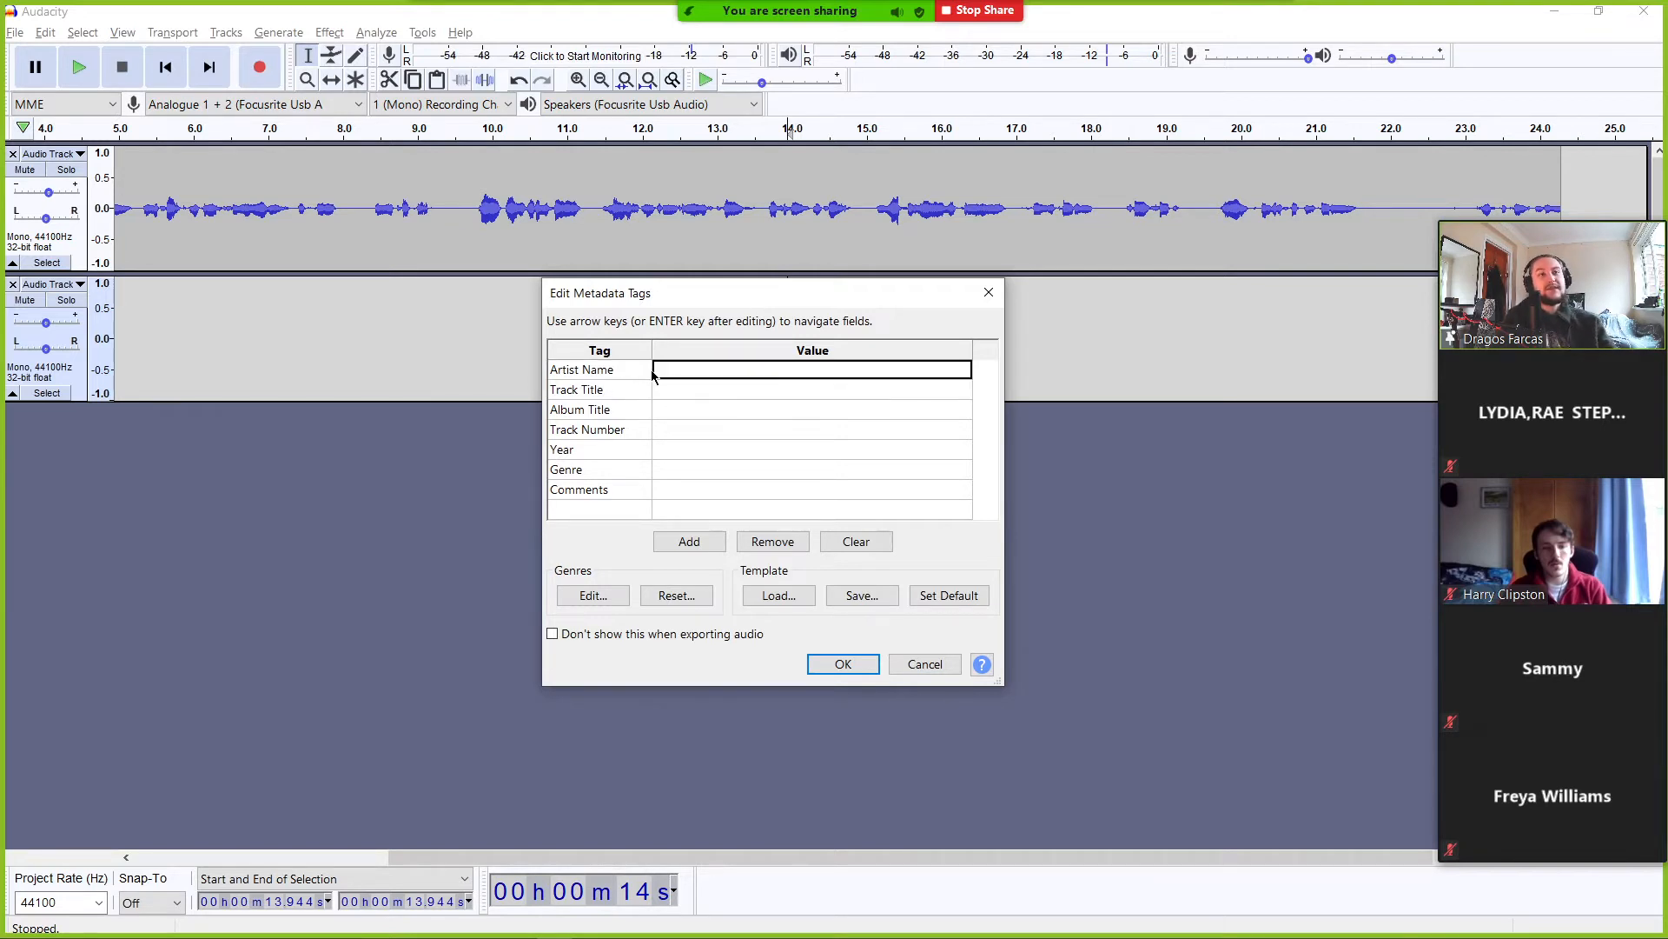
pyautogui.click(716, 396)
pyautogui.click(691, 409)
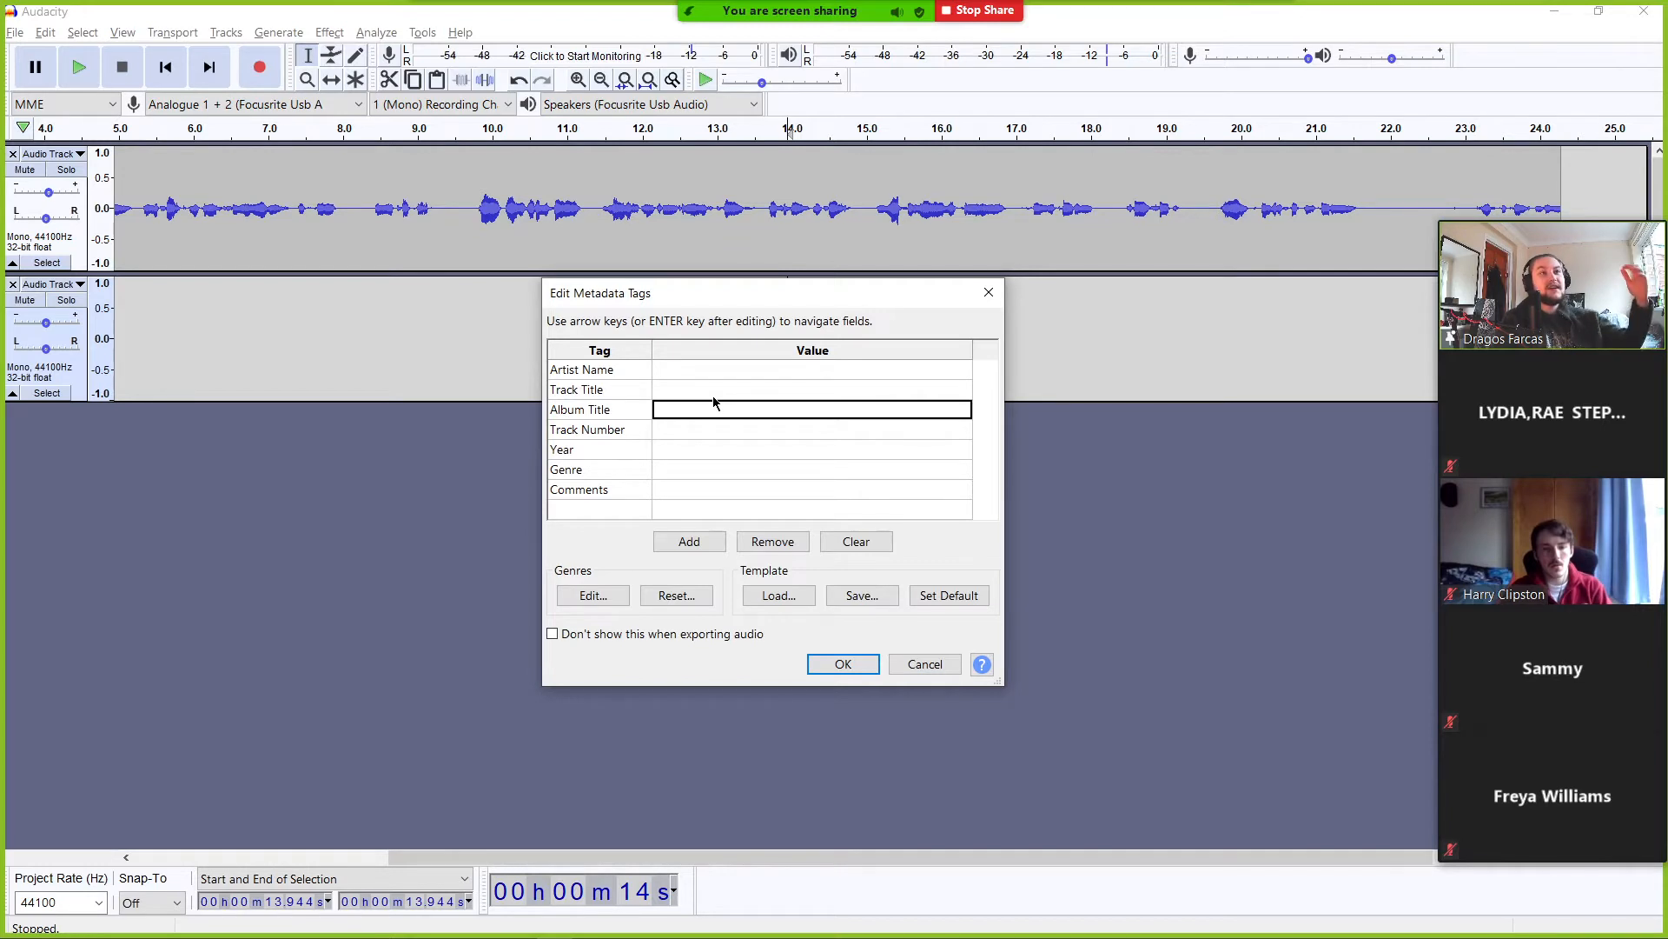
pyautogui.click(670, 393)
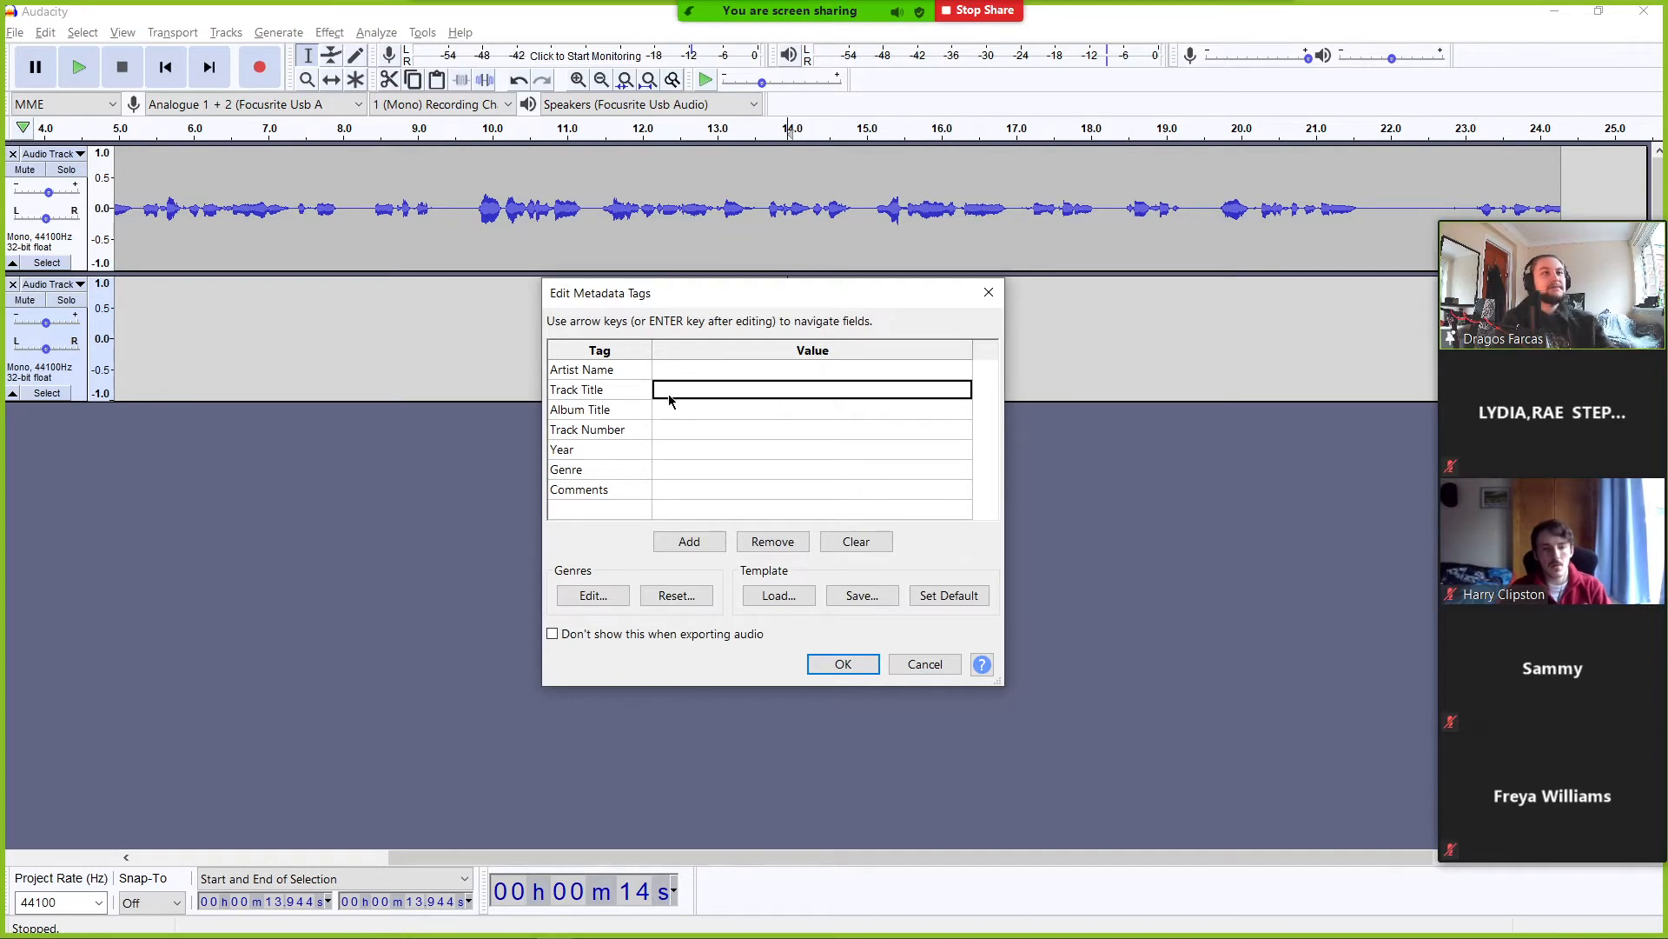
pyautogui.click(680, 452)
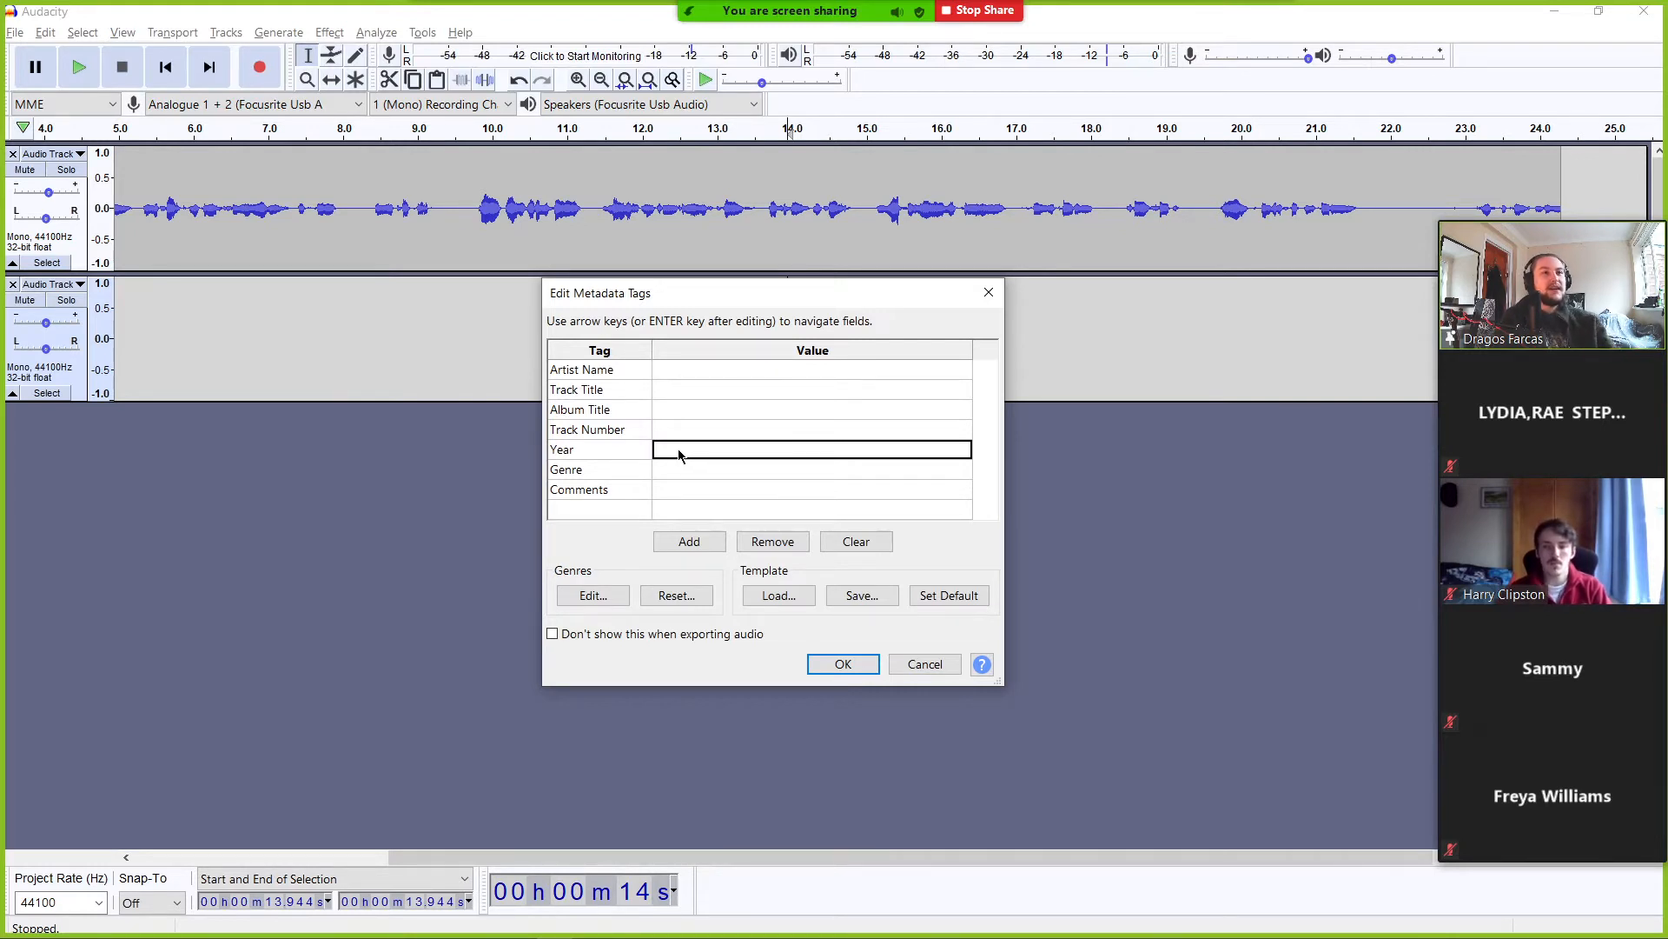
pyautogui.click(680, 490)
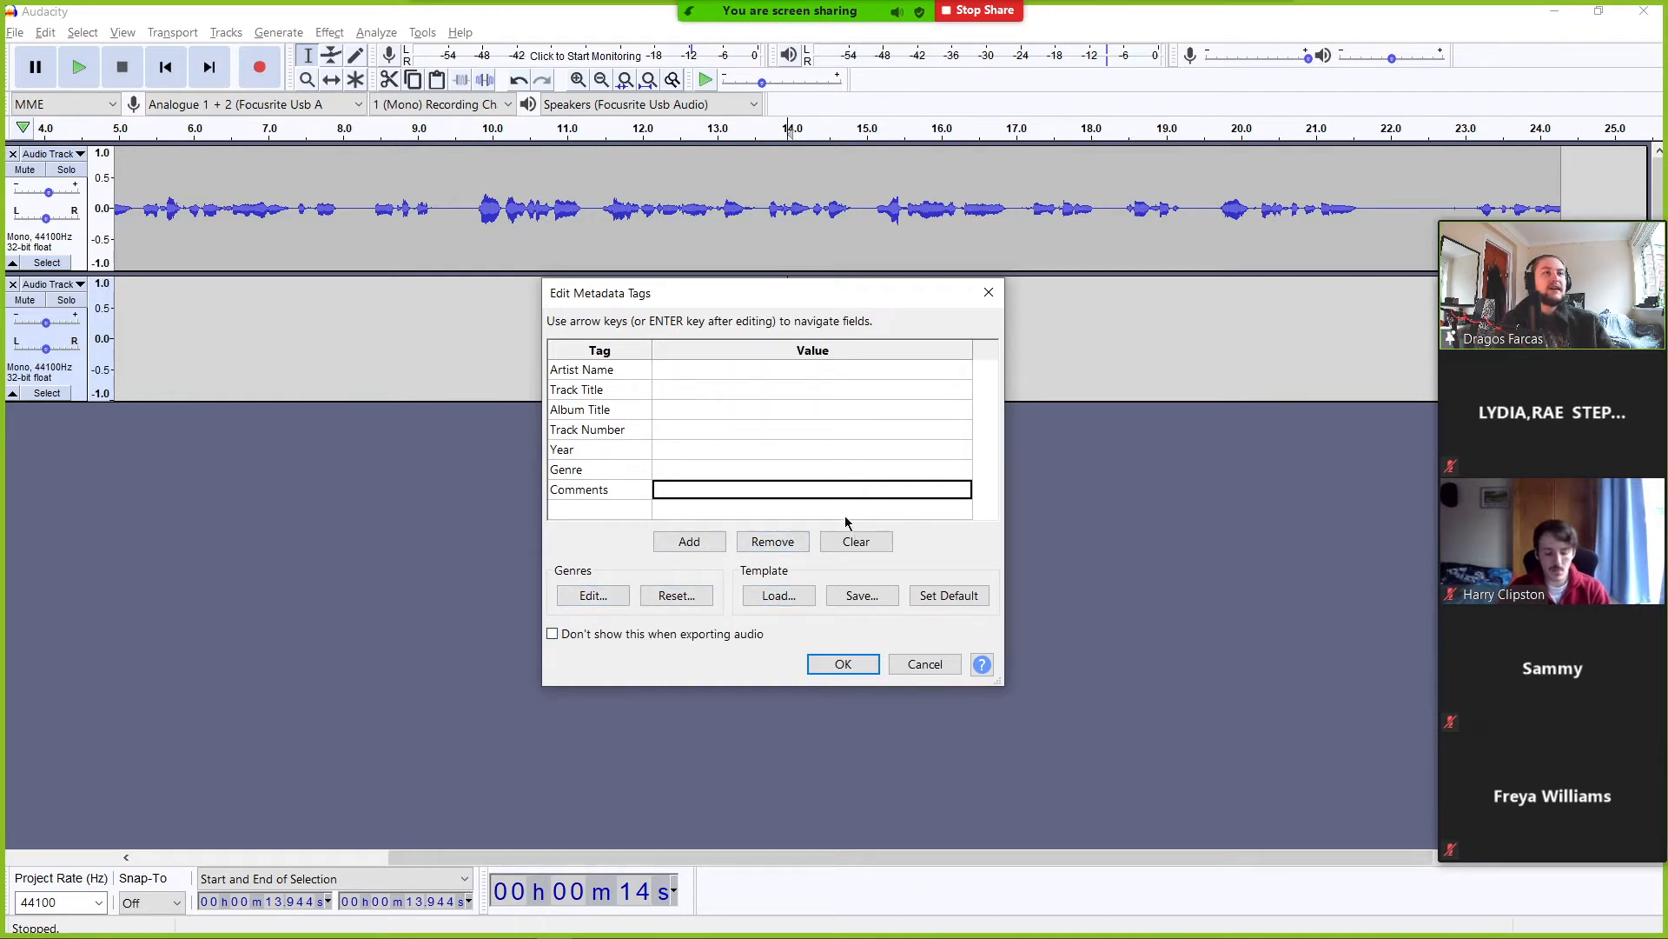
pyautogui.moveTo(809, 302)
pyautogui.mouseDown()
pyautogui.moveTo(851, 245)
pyautogui.moveTo(824, 301)
pyautogui.mouseUp()
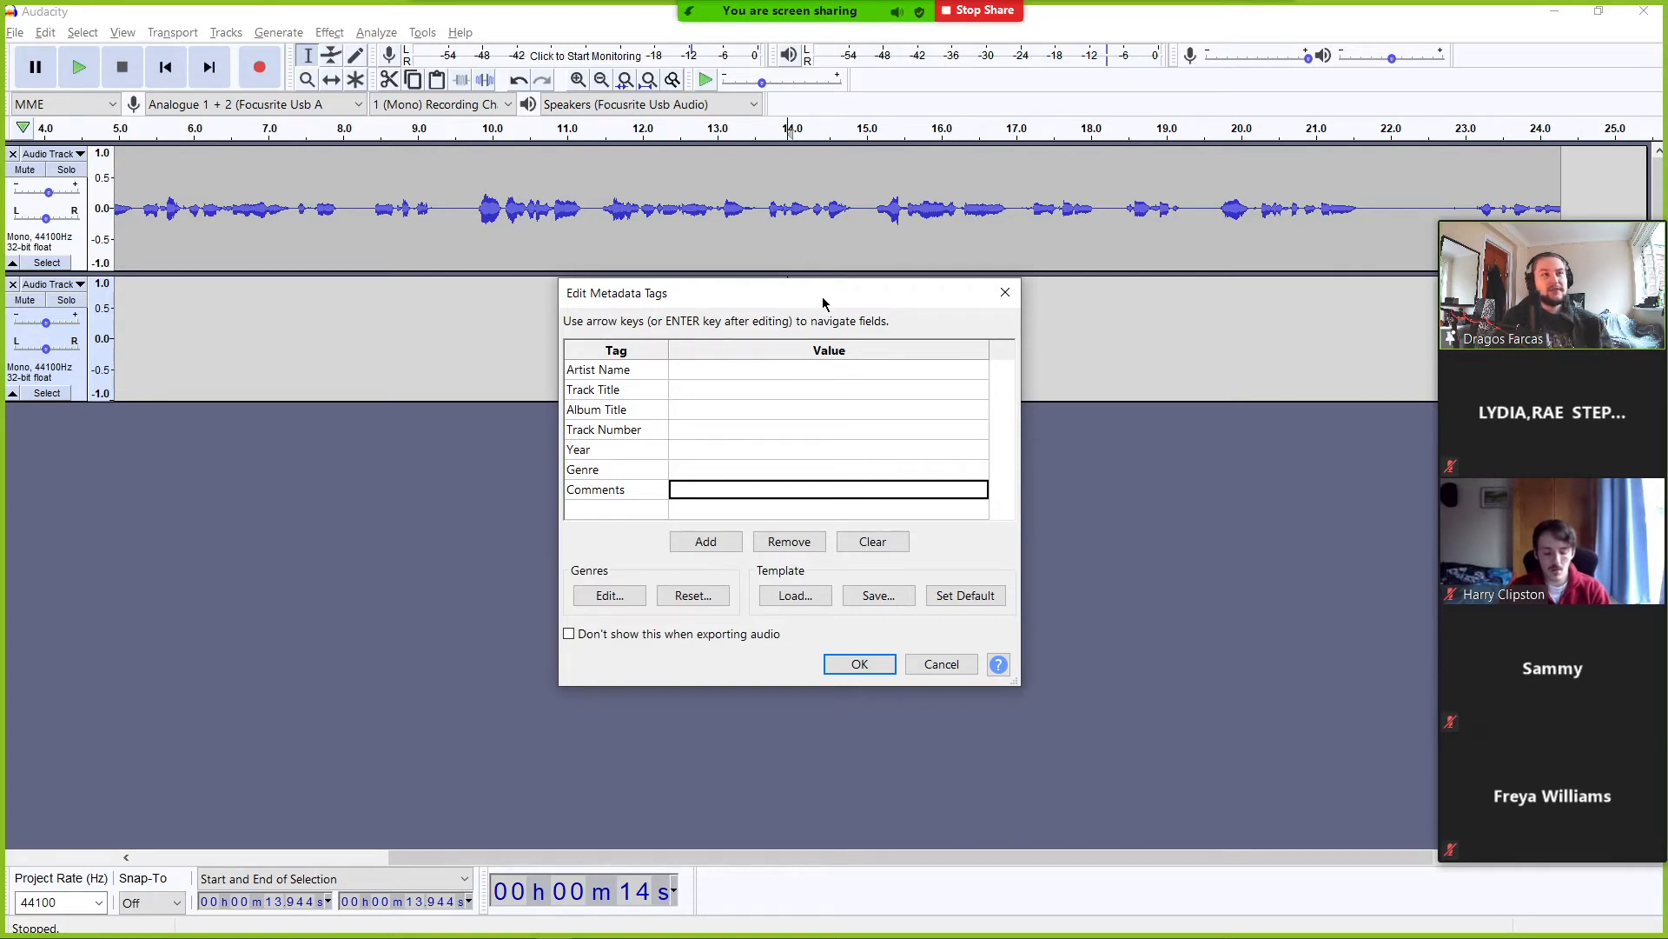
pyautogui.moveTo(824, 303)
pyautogui.mouseDown()
pyautogui.moveTo(842, 307)
pyautogui.moveTo(816, 308)
pyautogui.mouseUp()
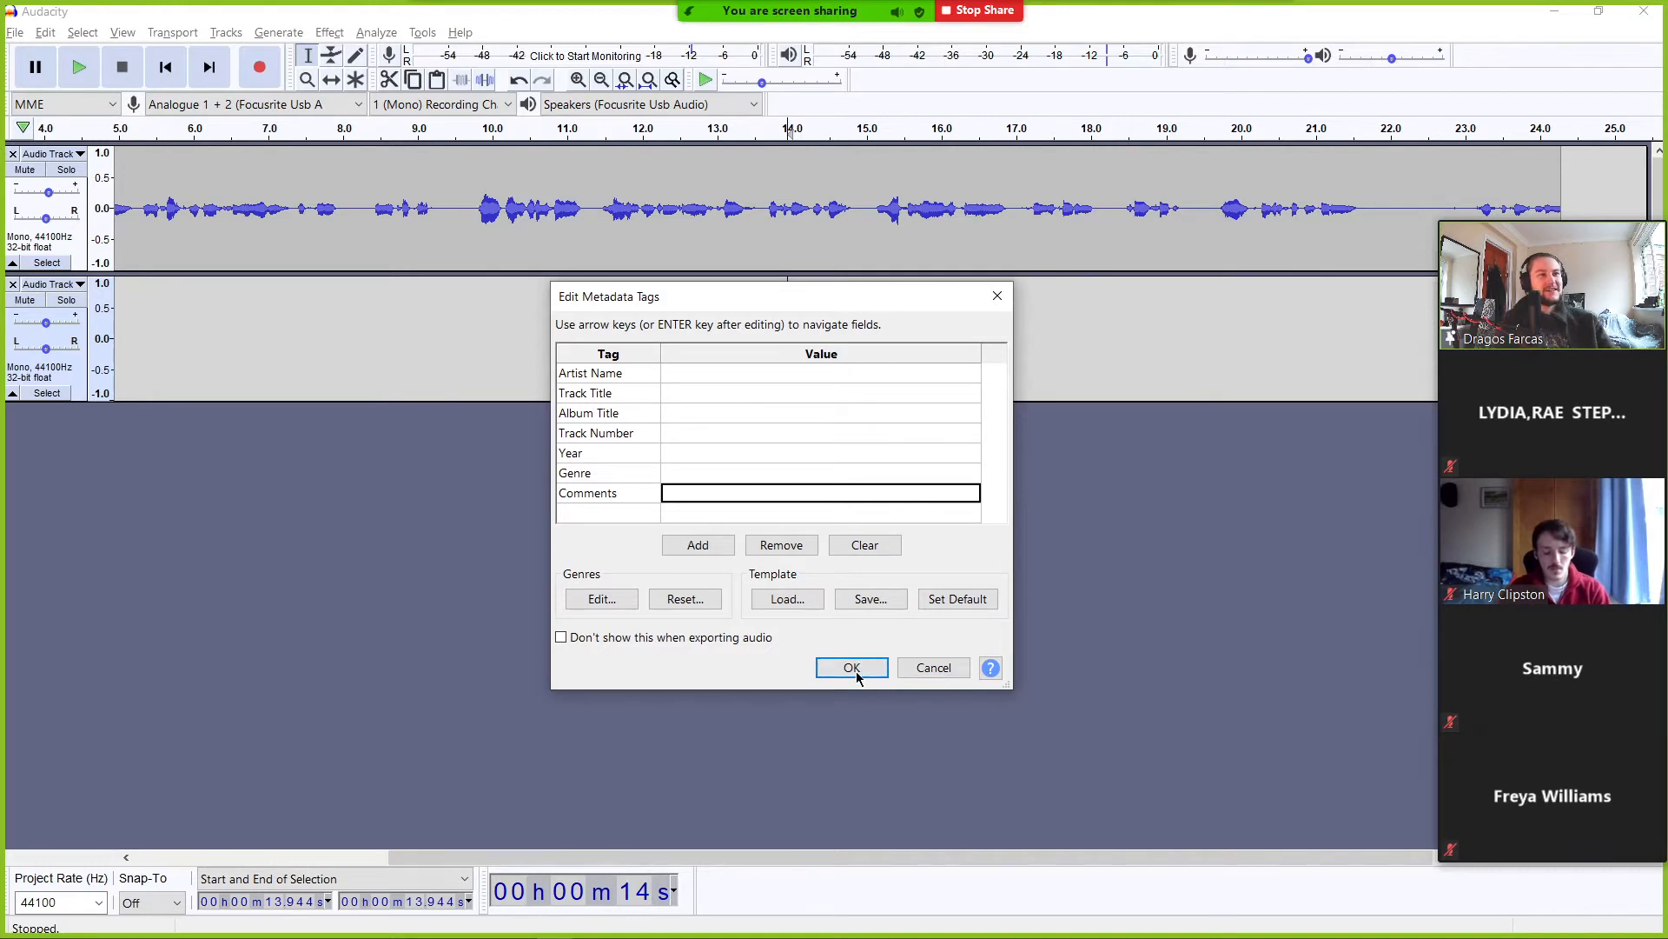
pyautogui.click(708, 380)
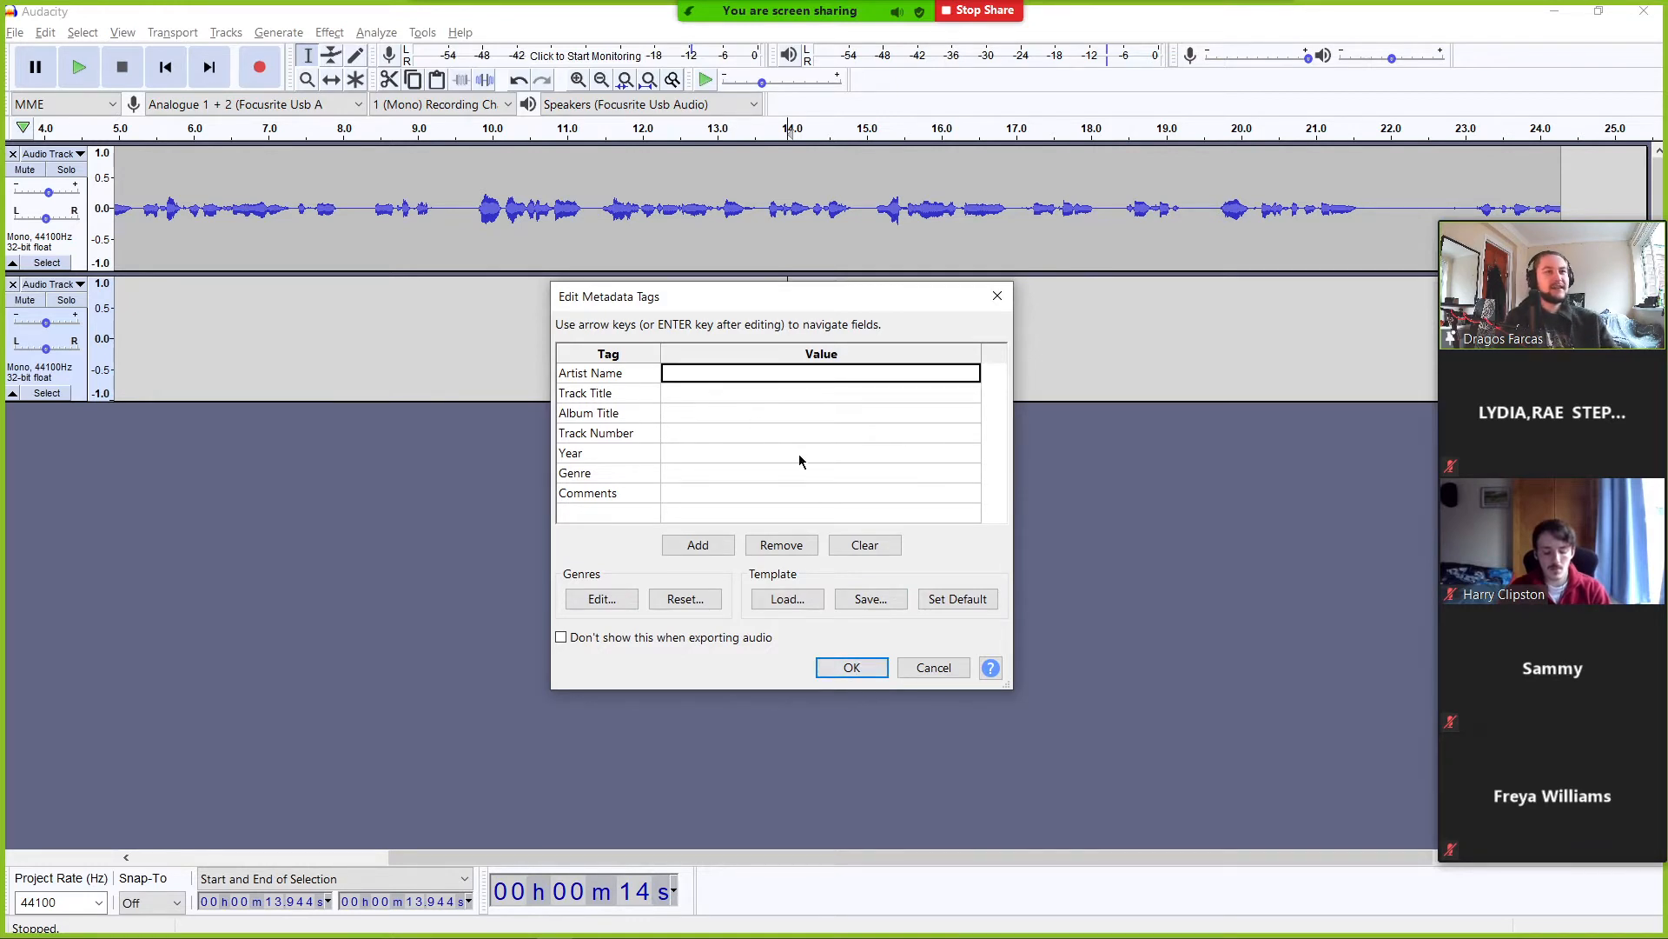
pyautogui.click(851, 669)
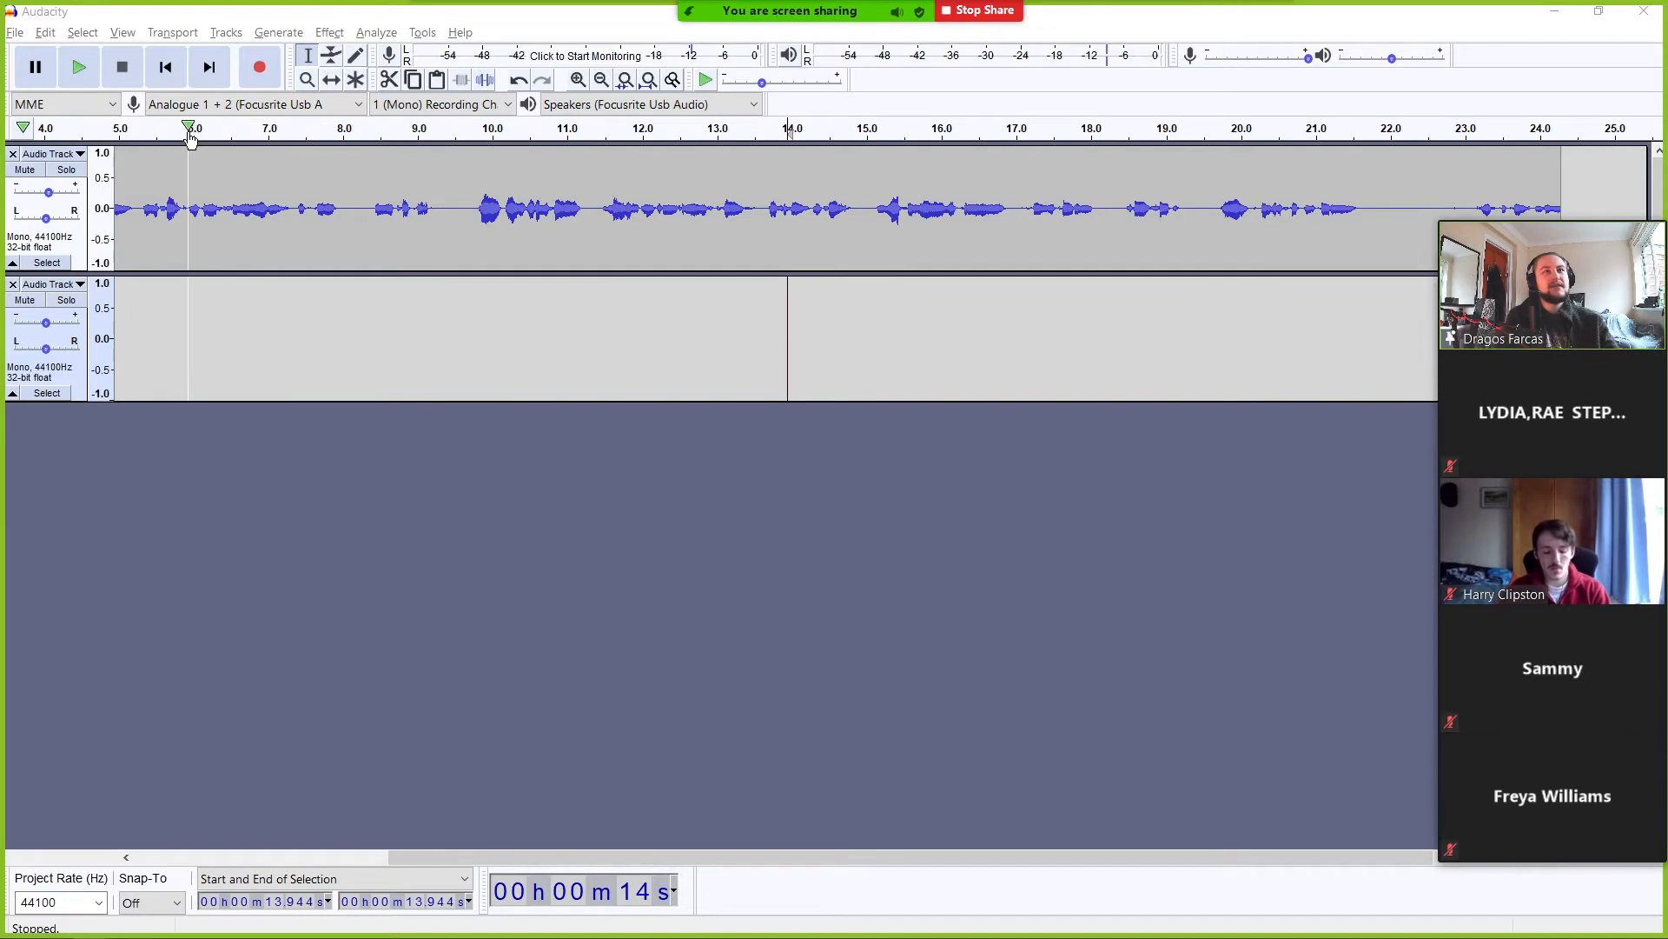
# - Delete both audio tracks from the project and go to Zoom's video and audio options
pyautogui.click(12, 153)
pyautogui.click(12, 153)
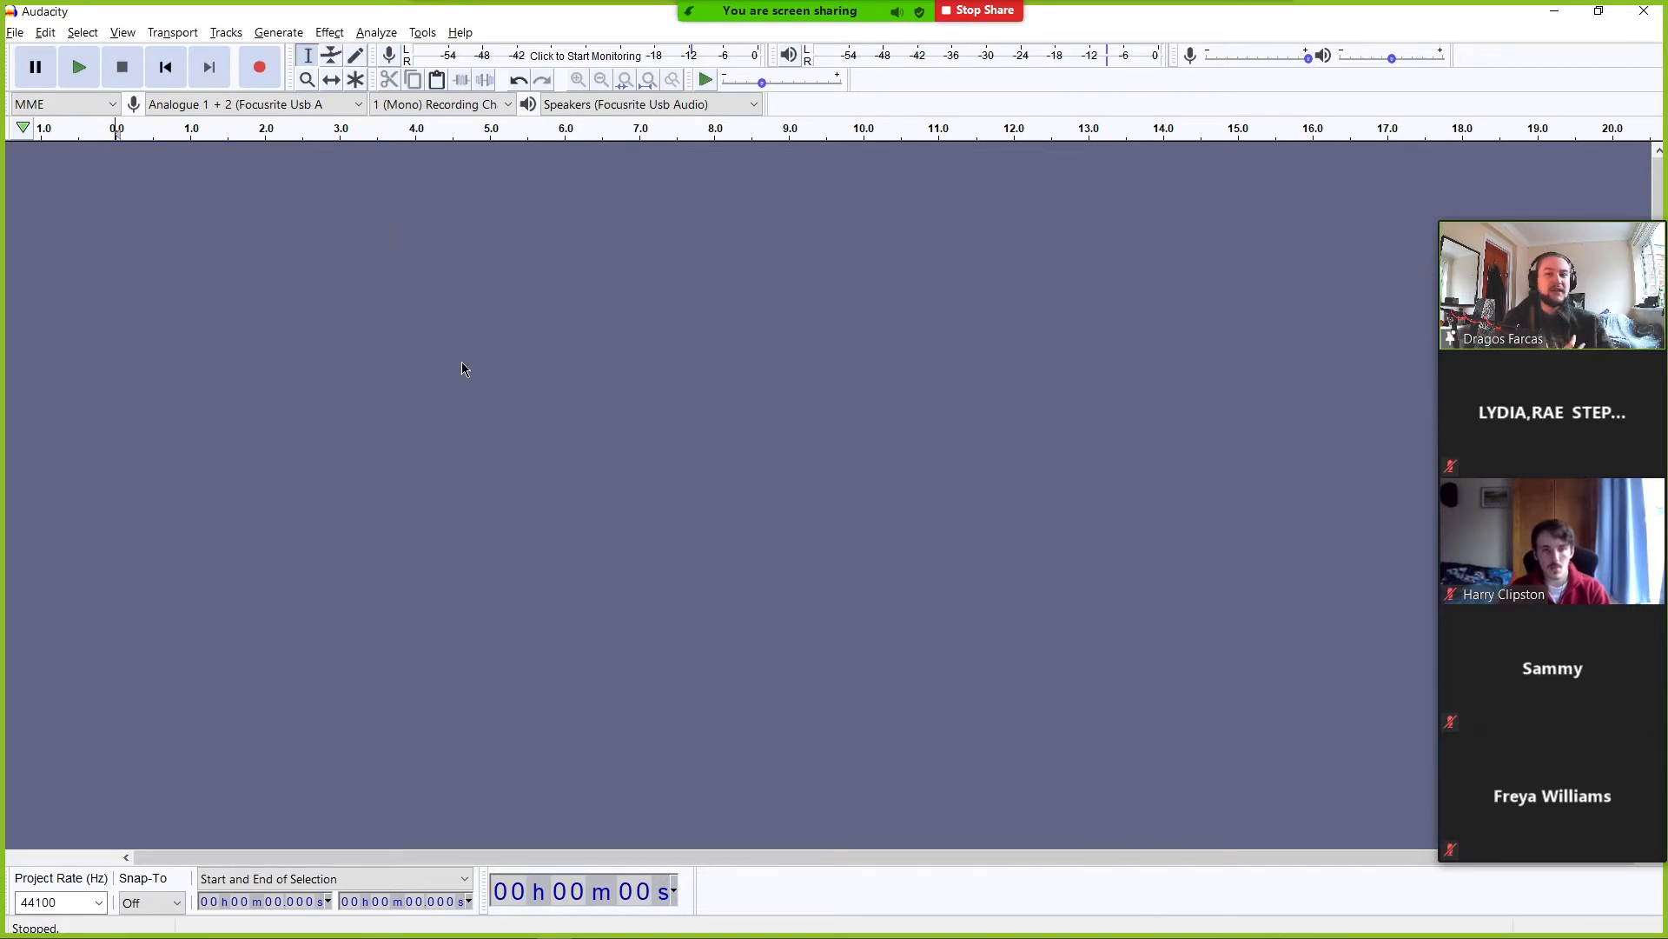
pyautogui.moveTo(913, 31)
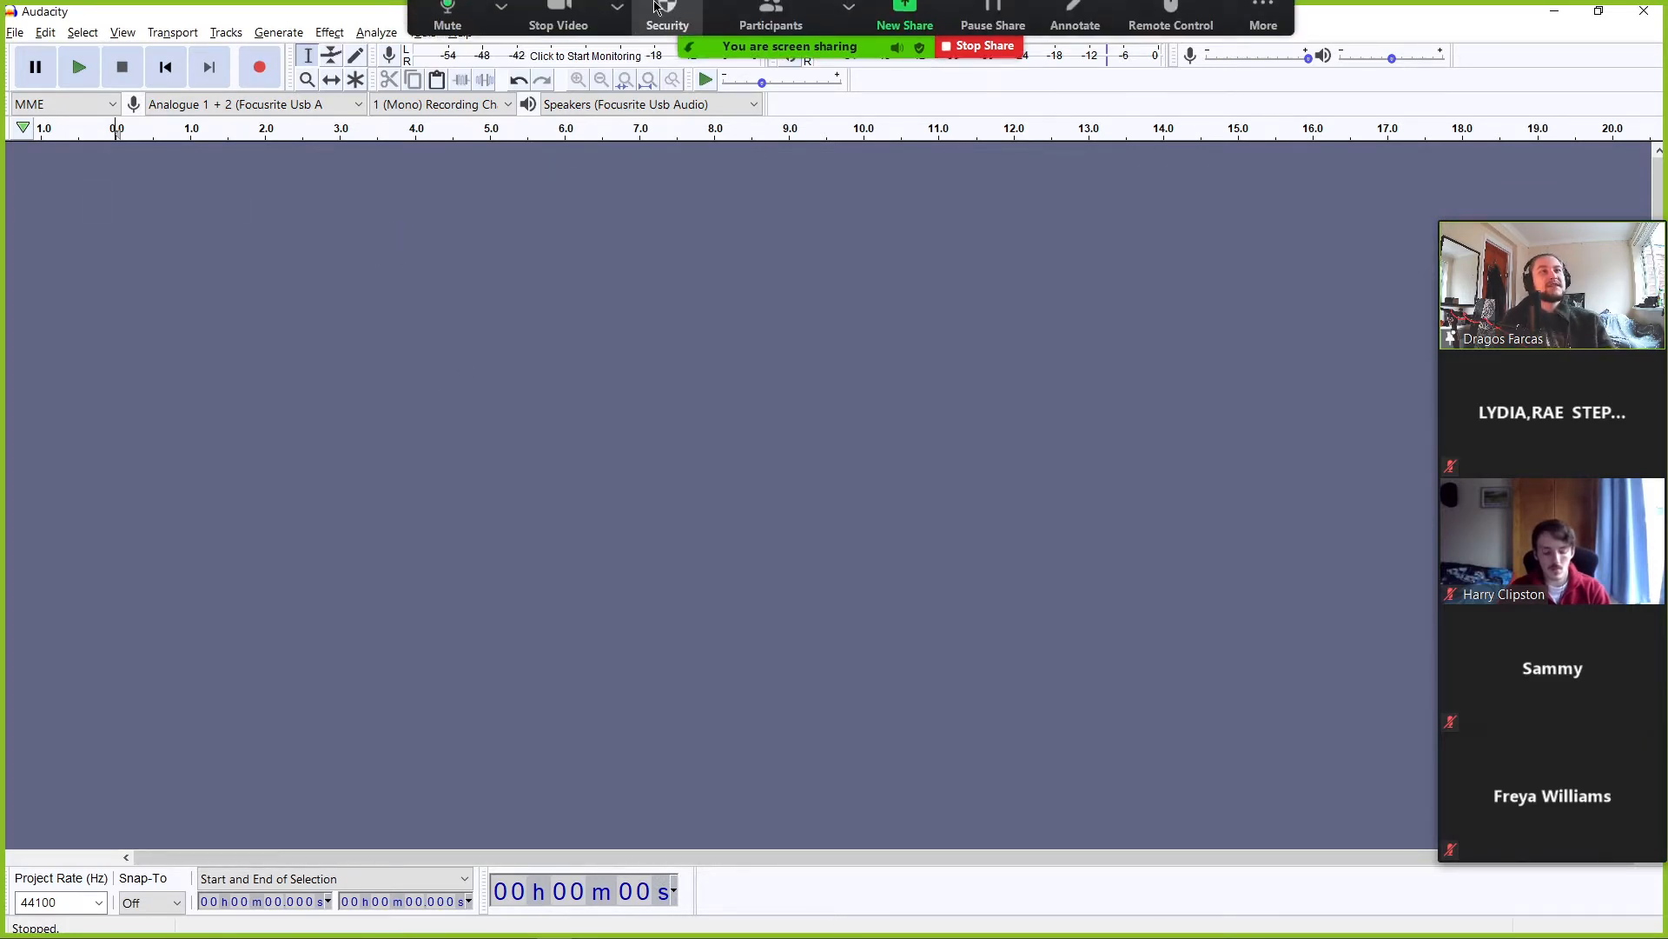
pyautogui.click(617, 24)
pyautogui.click(501, 23)
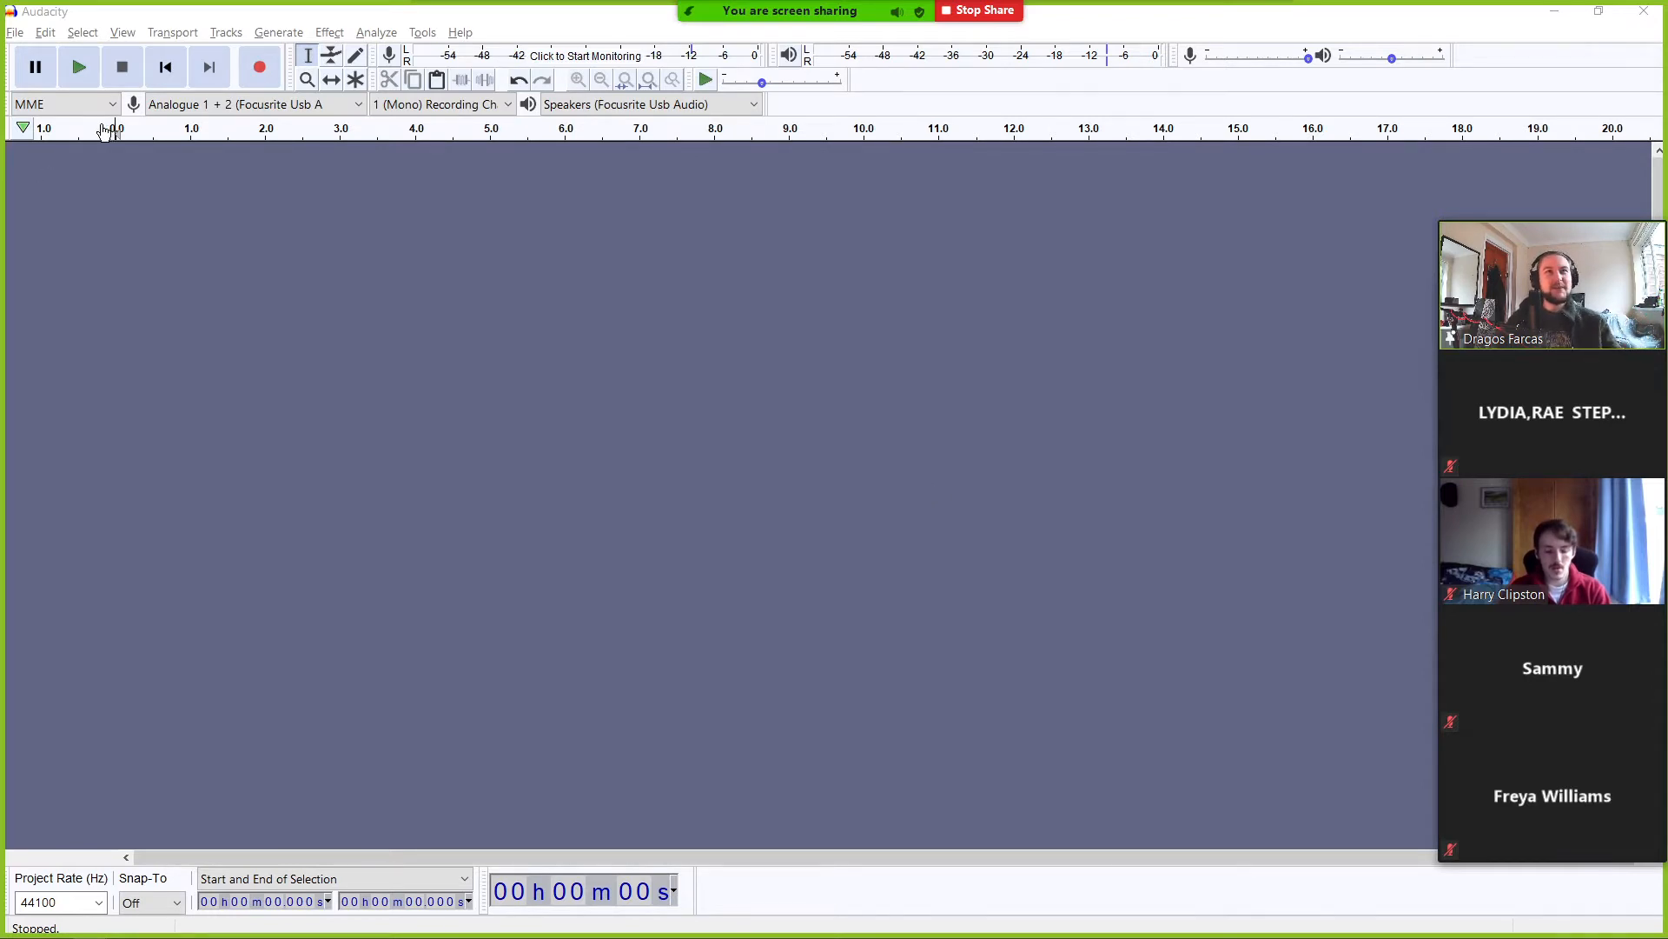
# - Record a short take of about 6 seconds on a new track and look through the available recording devices
pyautogui.click(268, 77)
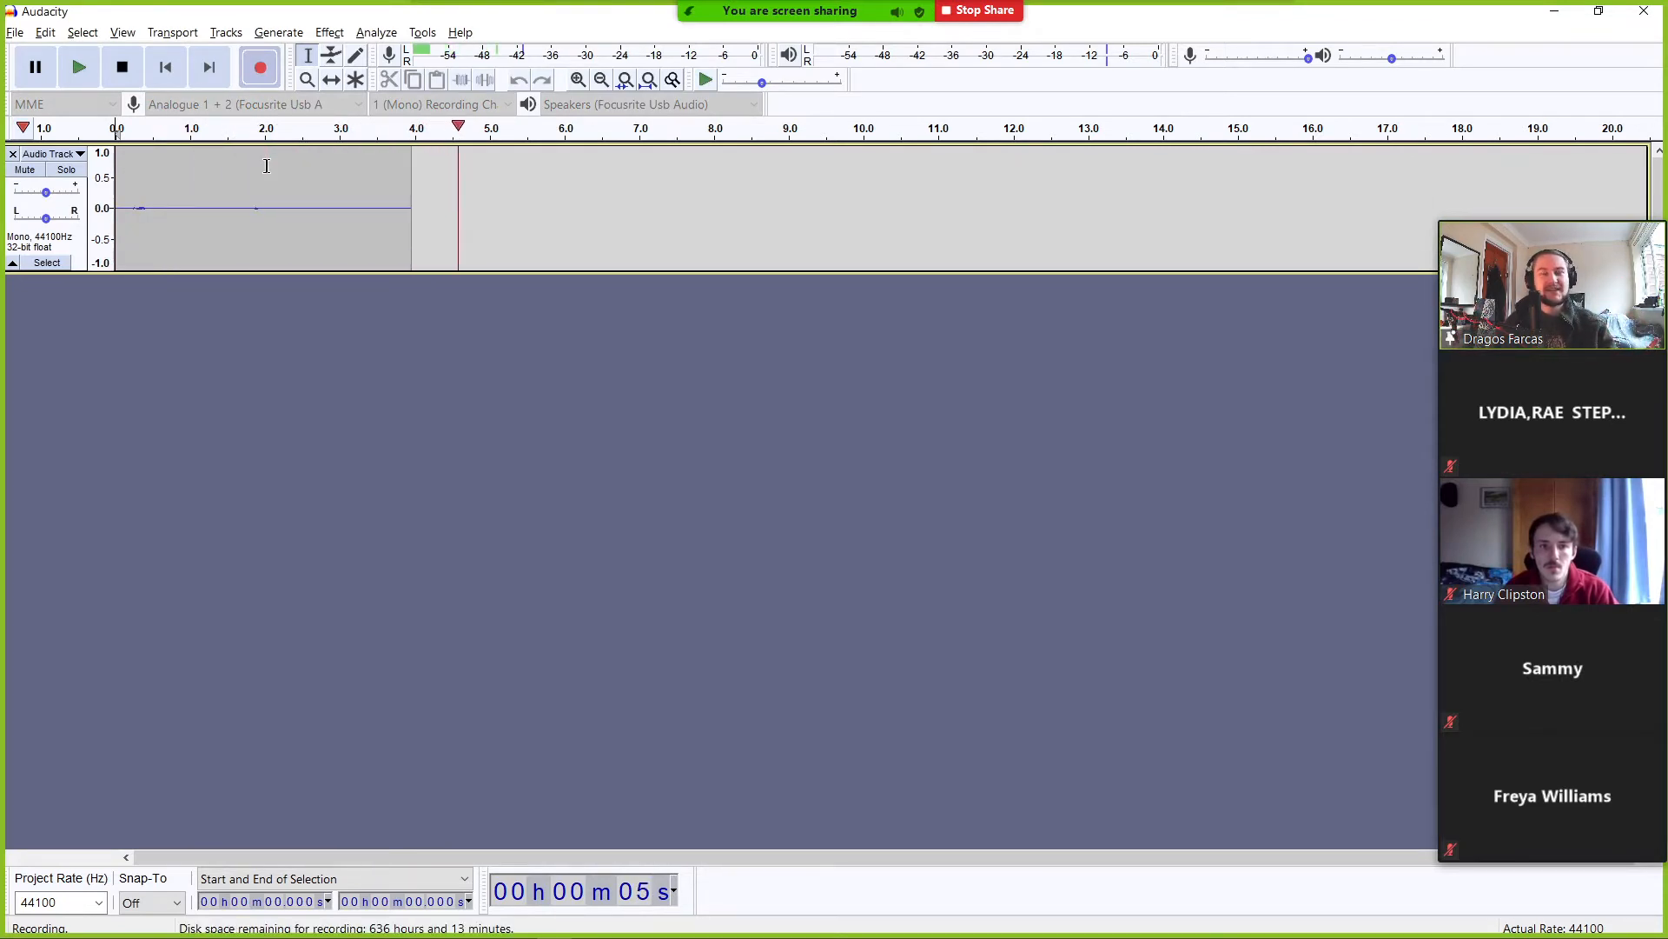
pyautogui.click(123, 68)
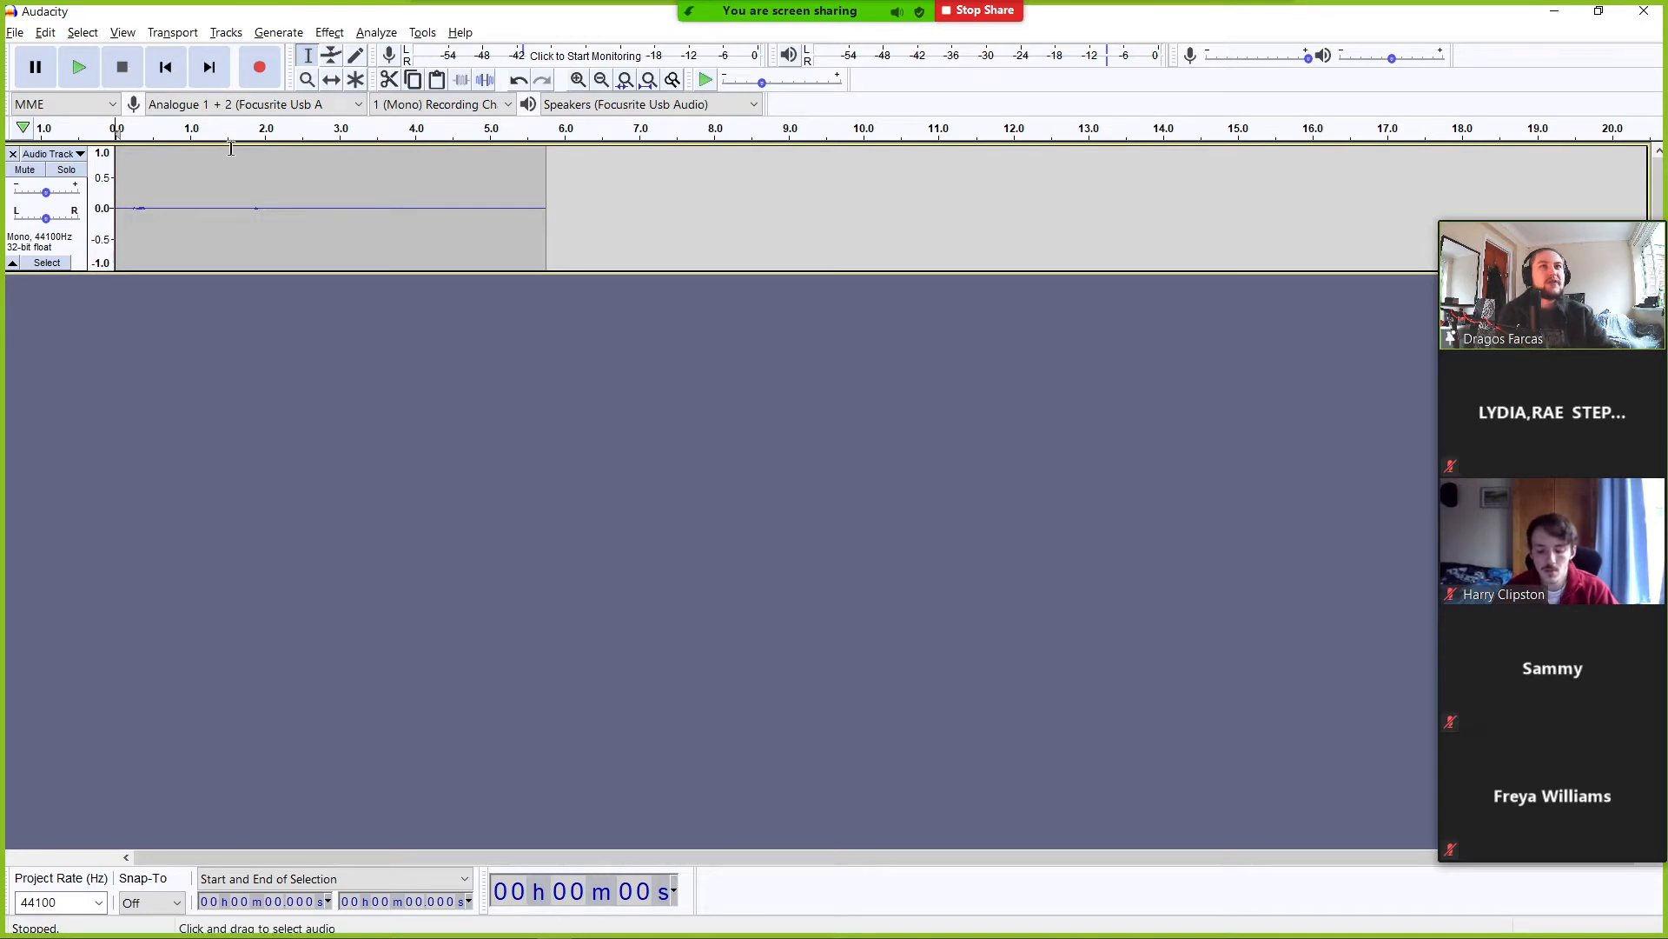
pyautogui.click(185, 108)
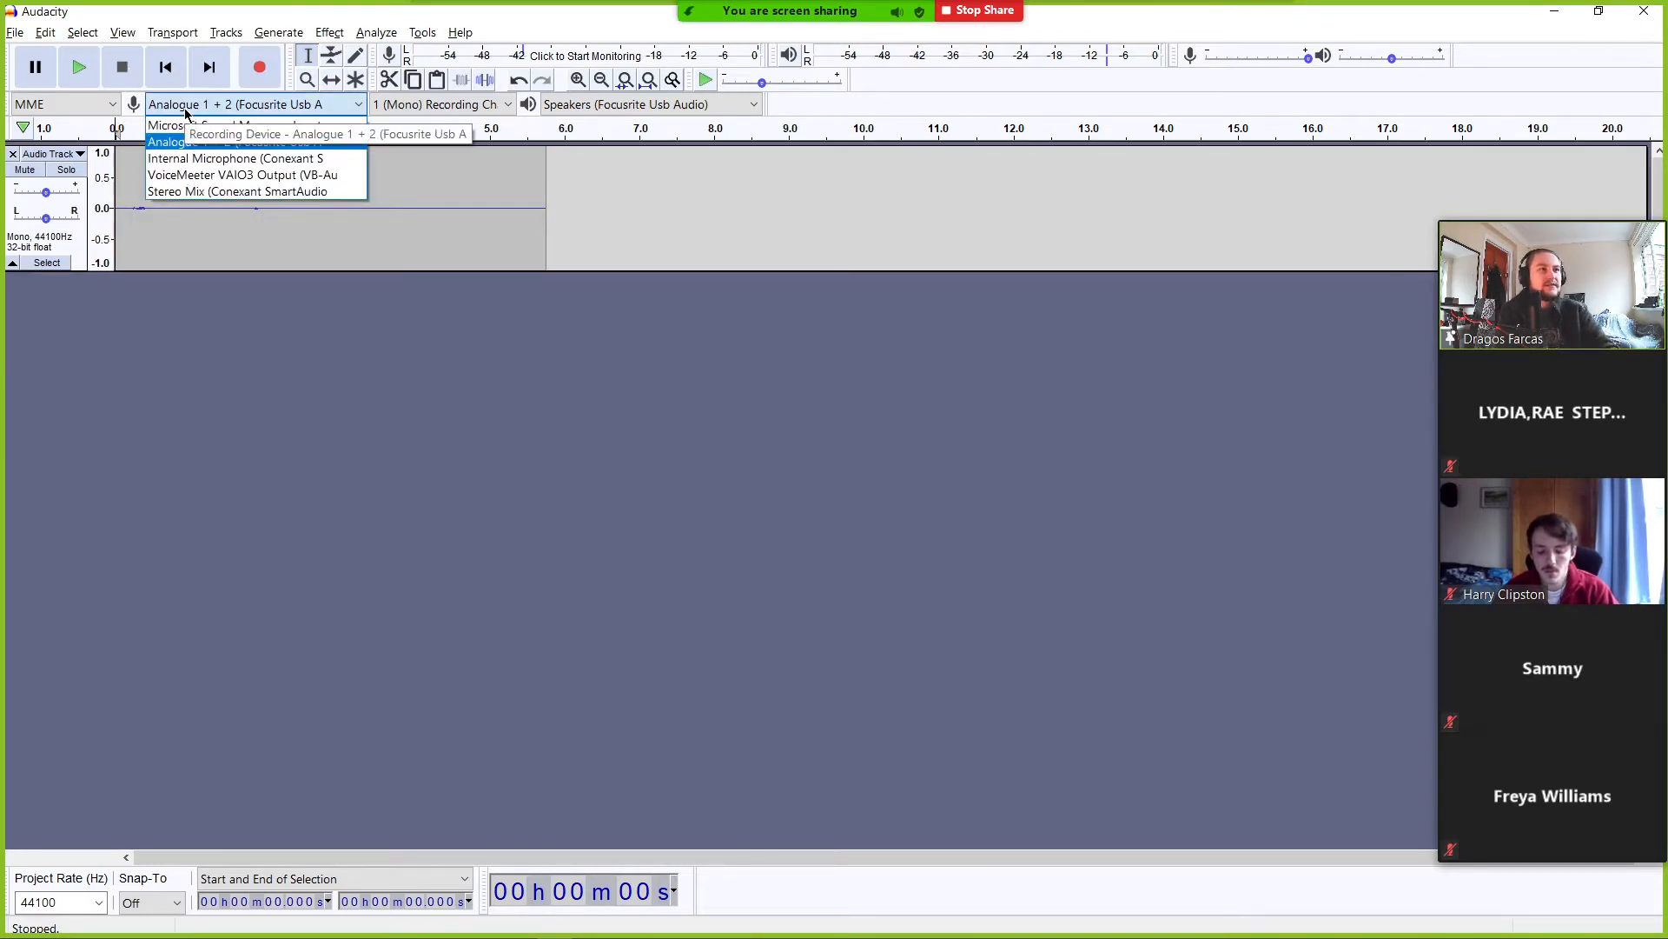
pyautogui.click(185, 113)
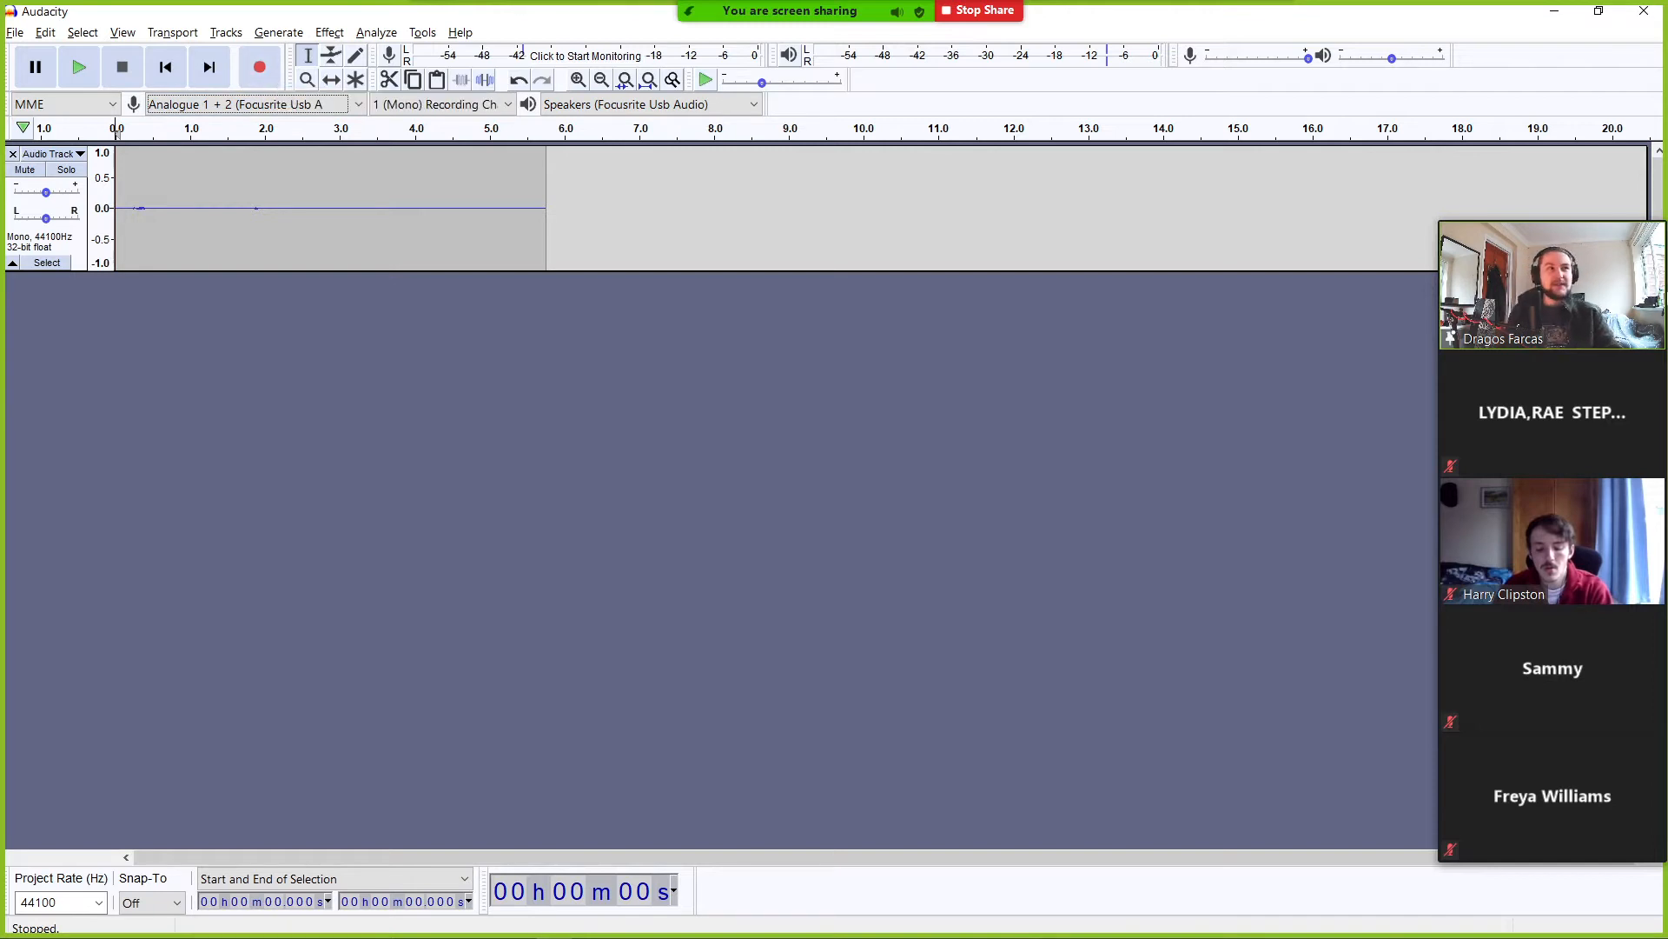
# - Mute the microphone in Zoom and start recording at the end of the existing take
pyautogui.moveTo(708, 17)
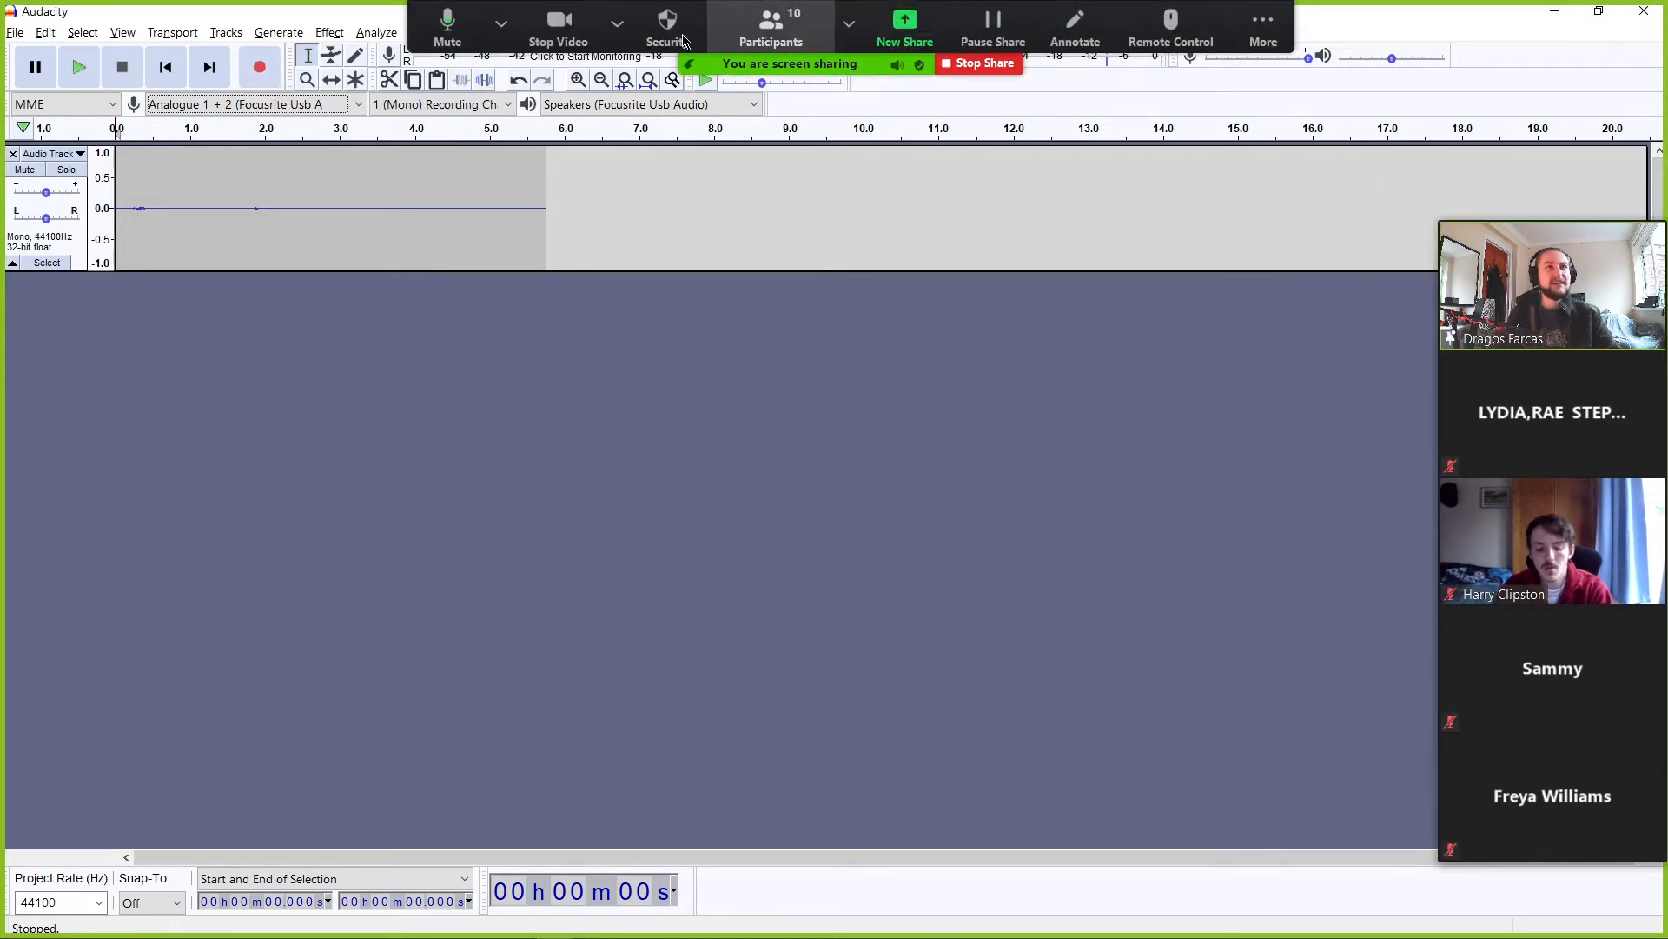
pyautogui.click(502, 23)
pyautogui.click(448, 36)
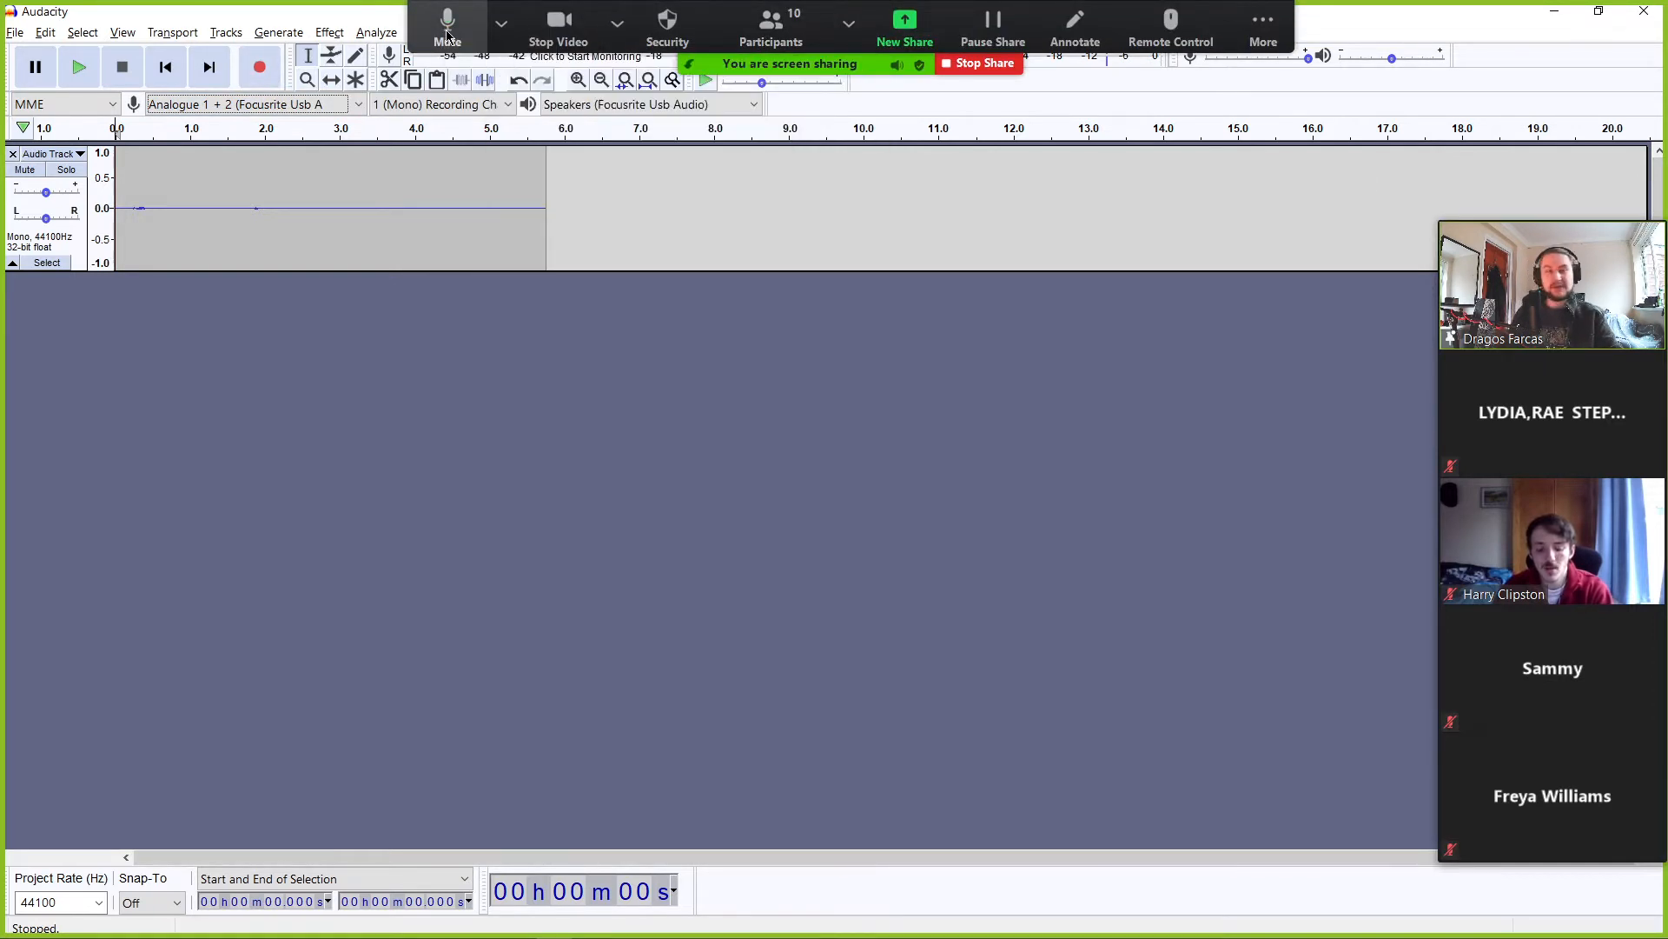
pyautogui.click(448, 37)
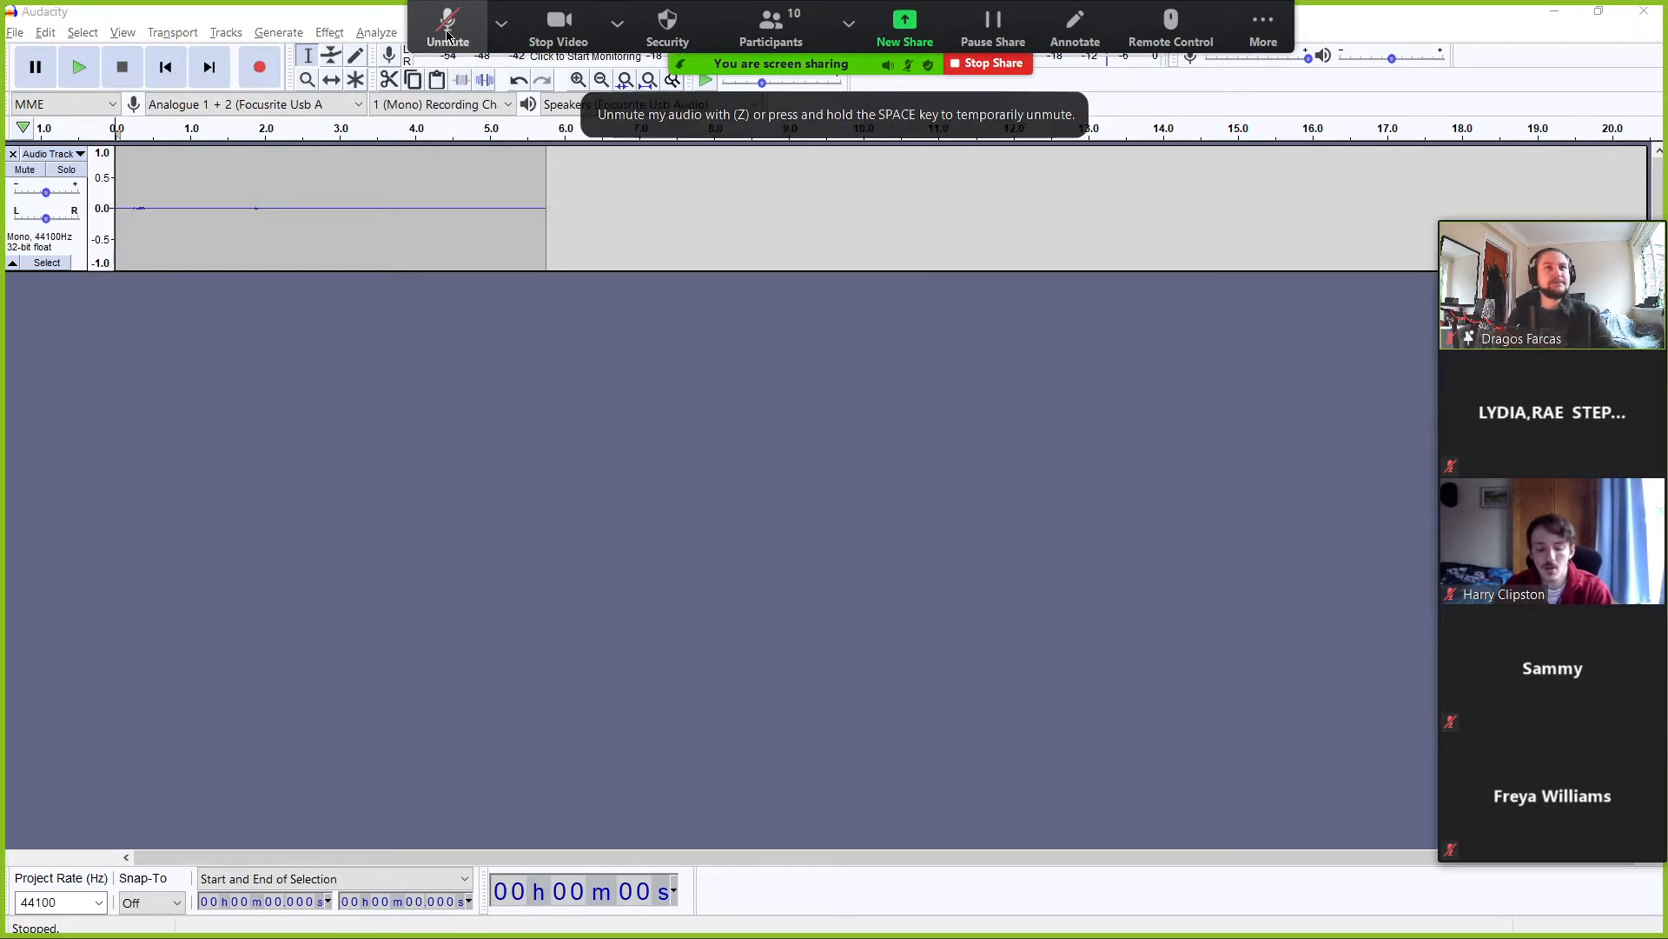
pyautogui.click(279, 76)
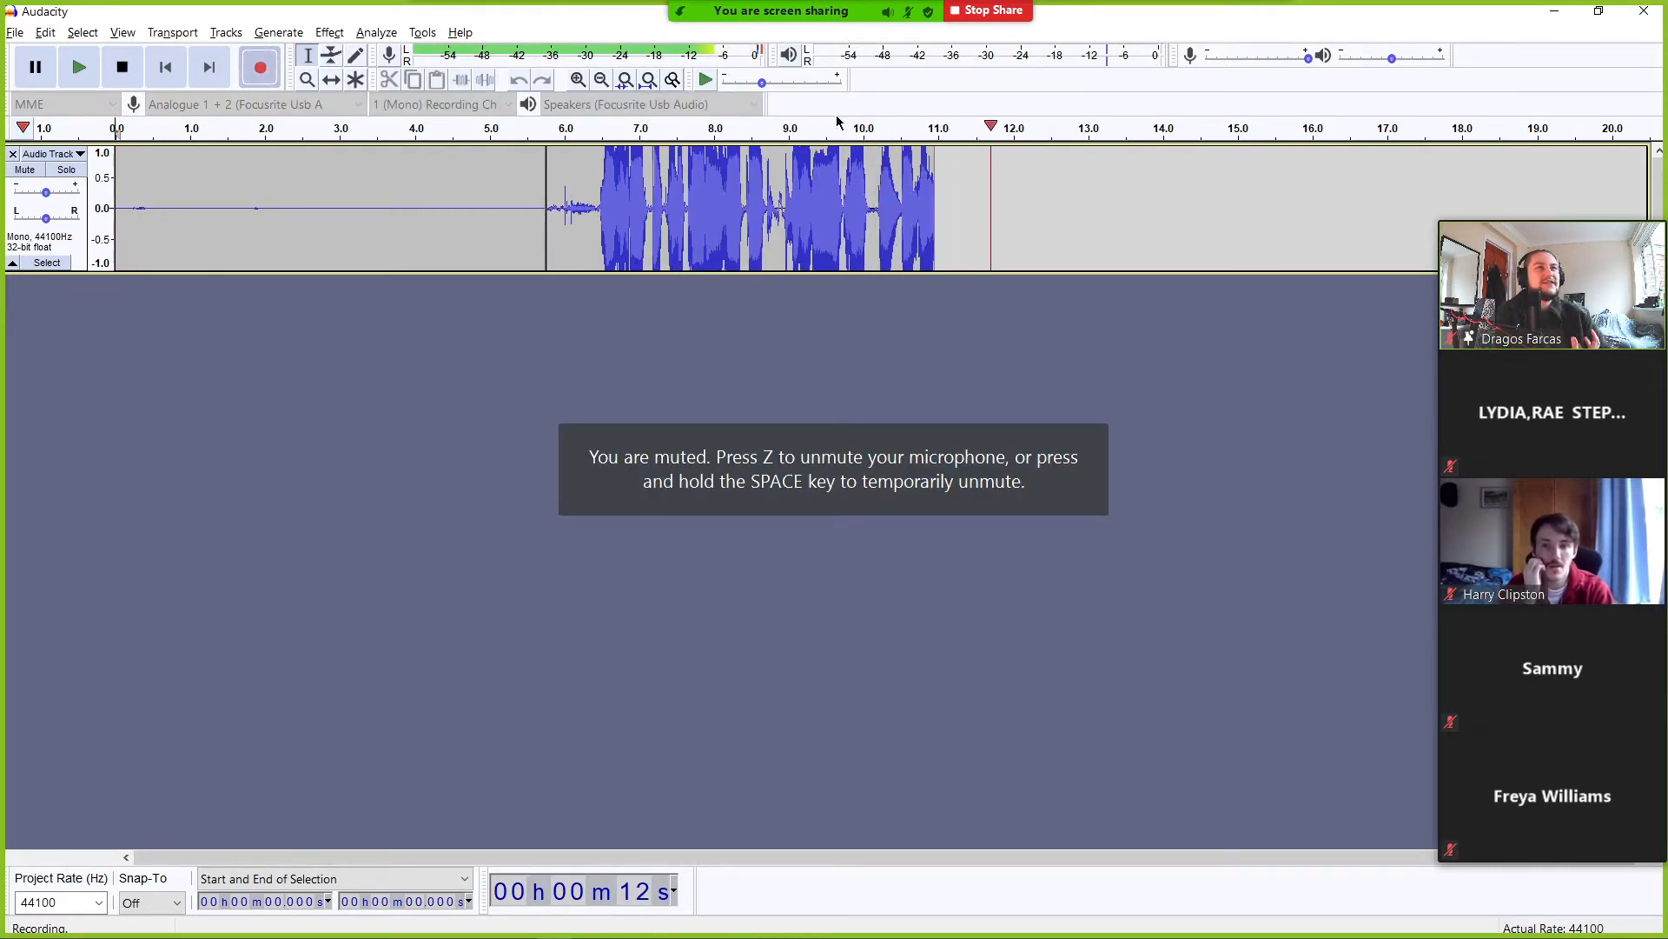
# - Unmute the microphone in Zoom while recording and stop the take at about 20 seconds
pyautogui.moveTo(783, 7)
pyautogui.click(617, 21)
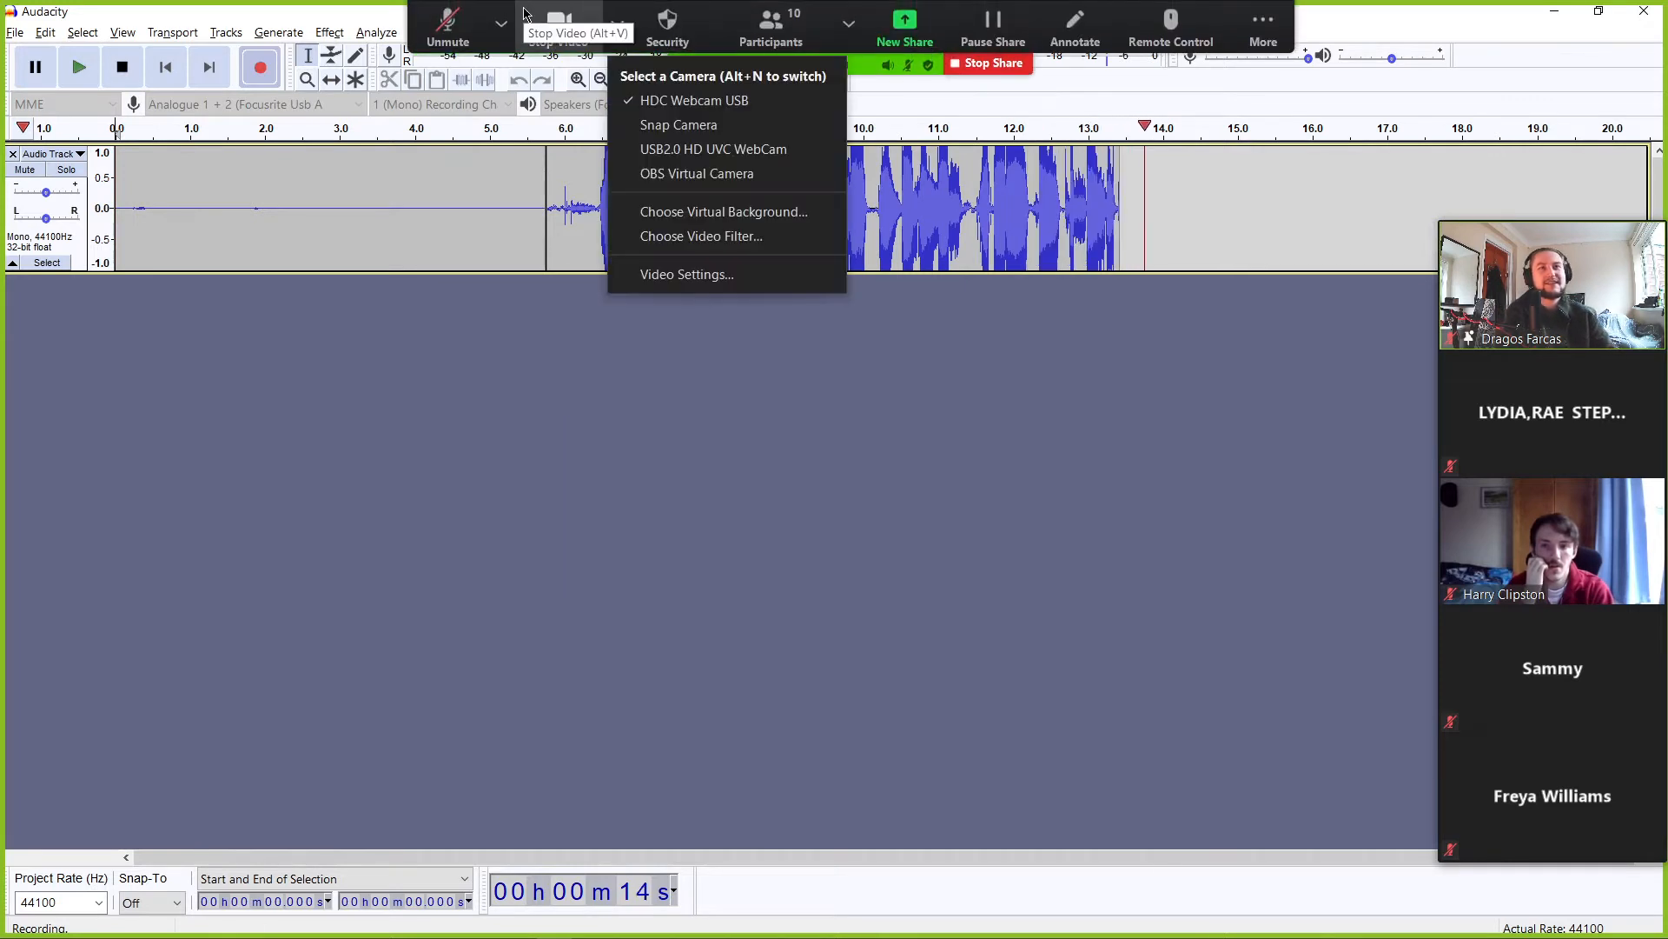
pyautogui.click(502, 17)
pyautogui.click(501, 17)
pyautogui.click(502, 17)
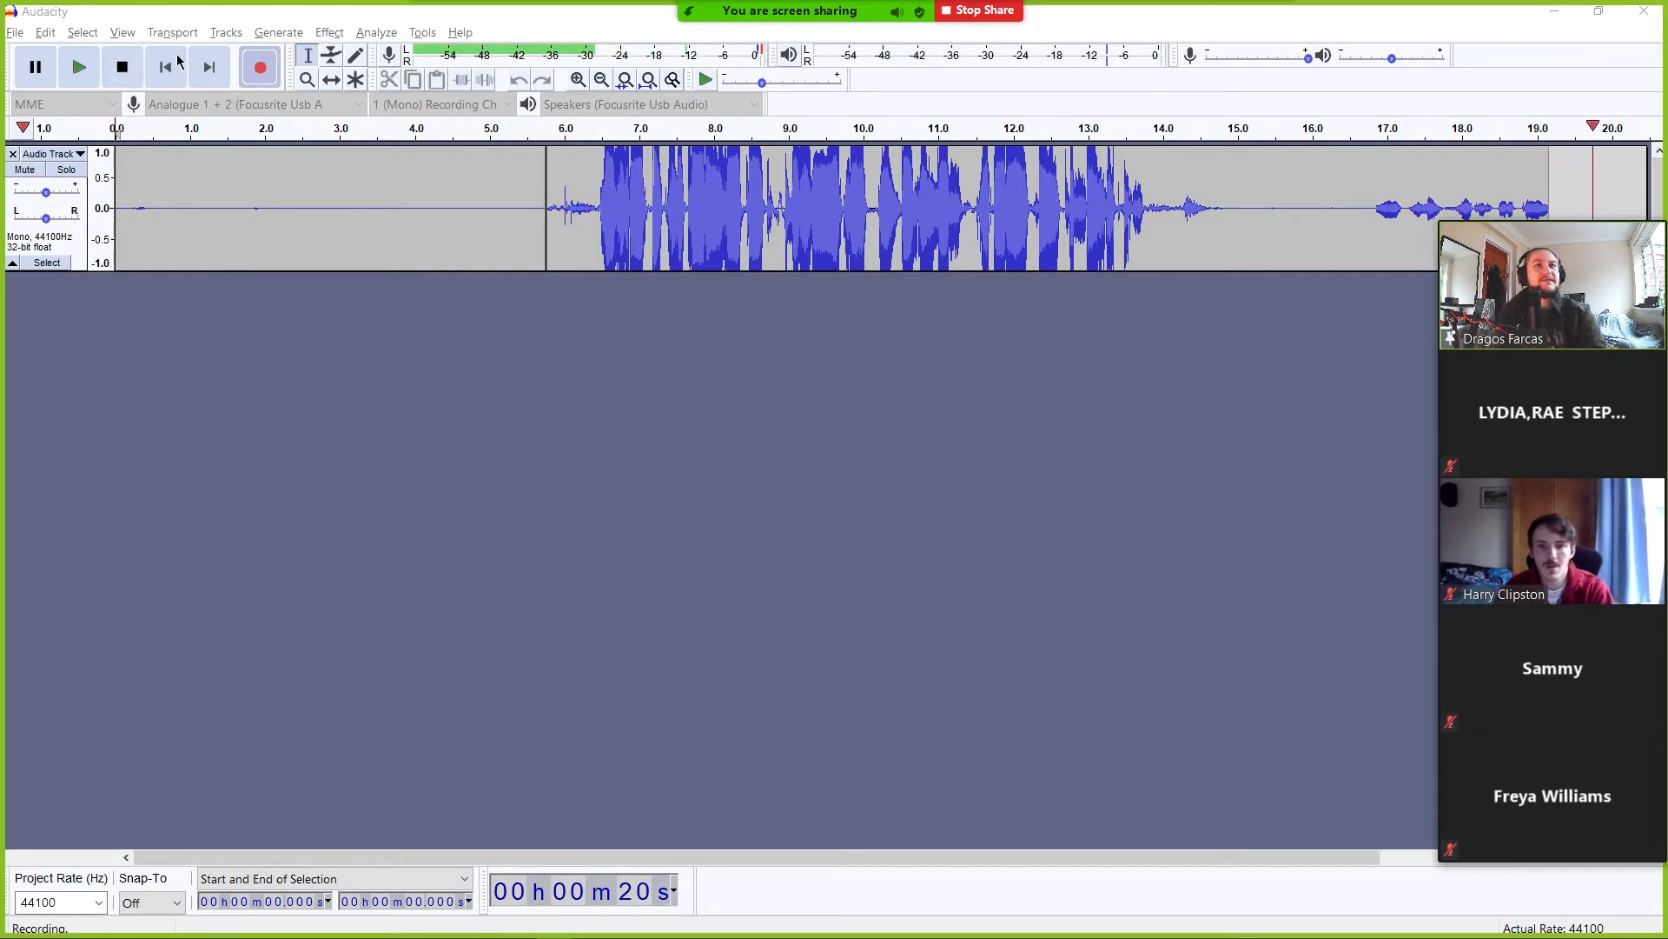
pyautogui.click(135, 78)
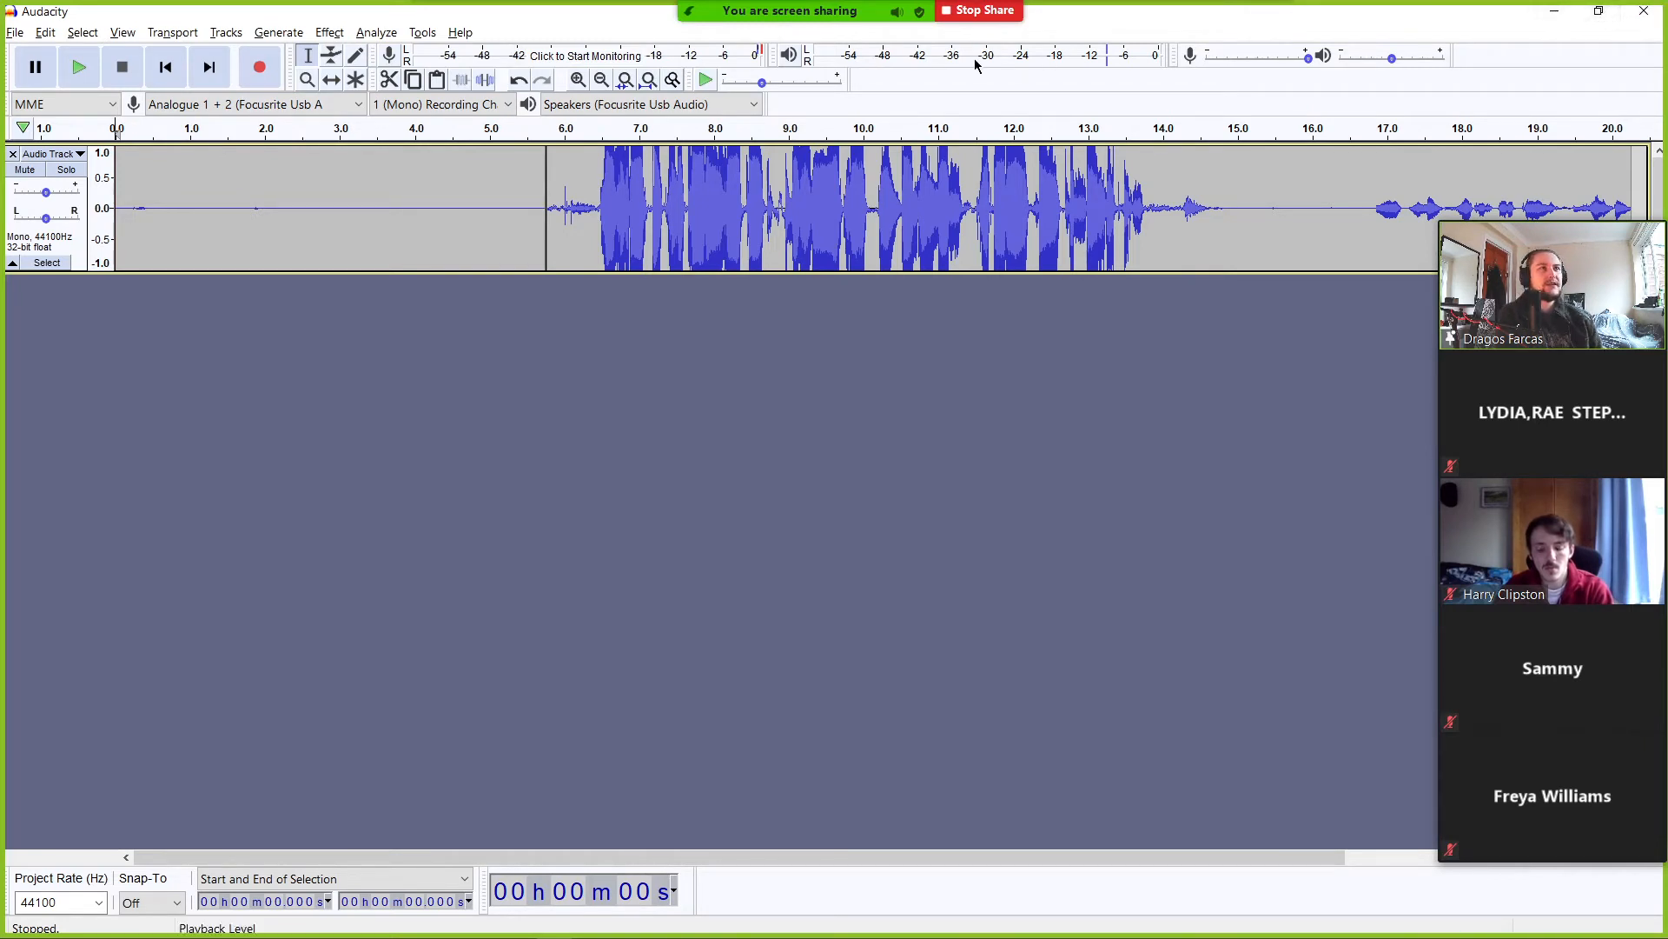
# - Stop the Zoom screen share, bring up the REAPER window maximized and return to the Zoom meeting
pyautogui.click(975, 12)
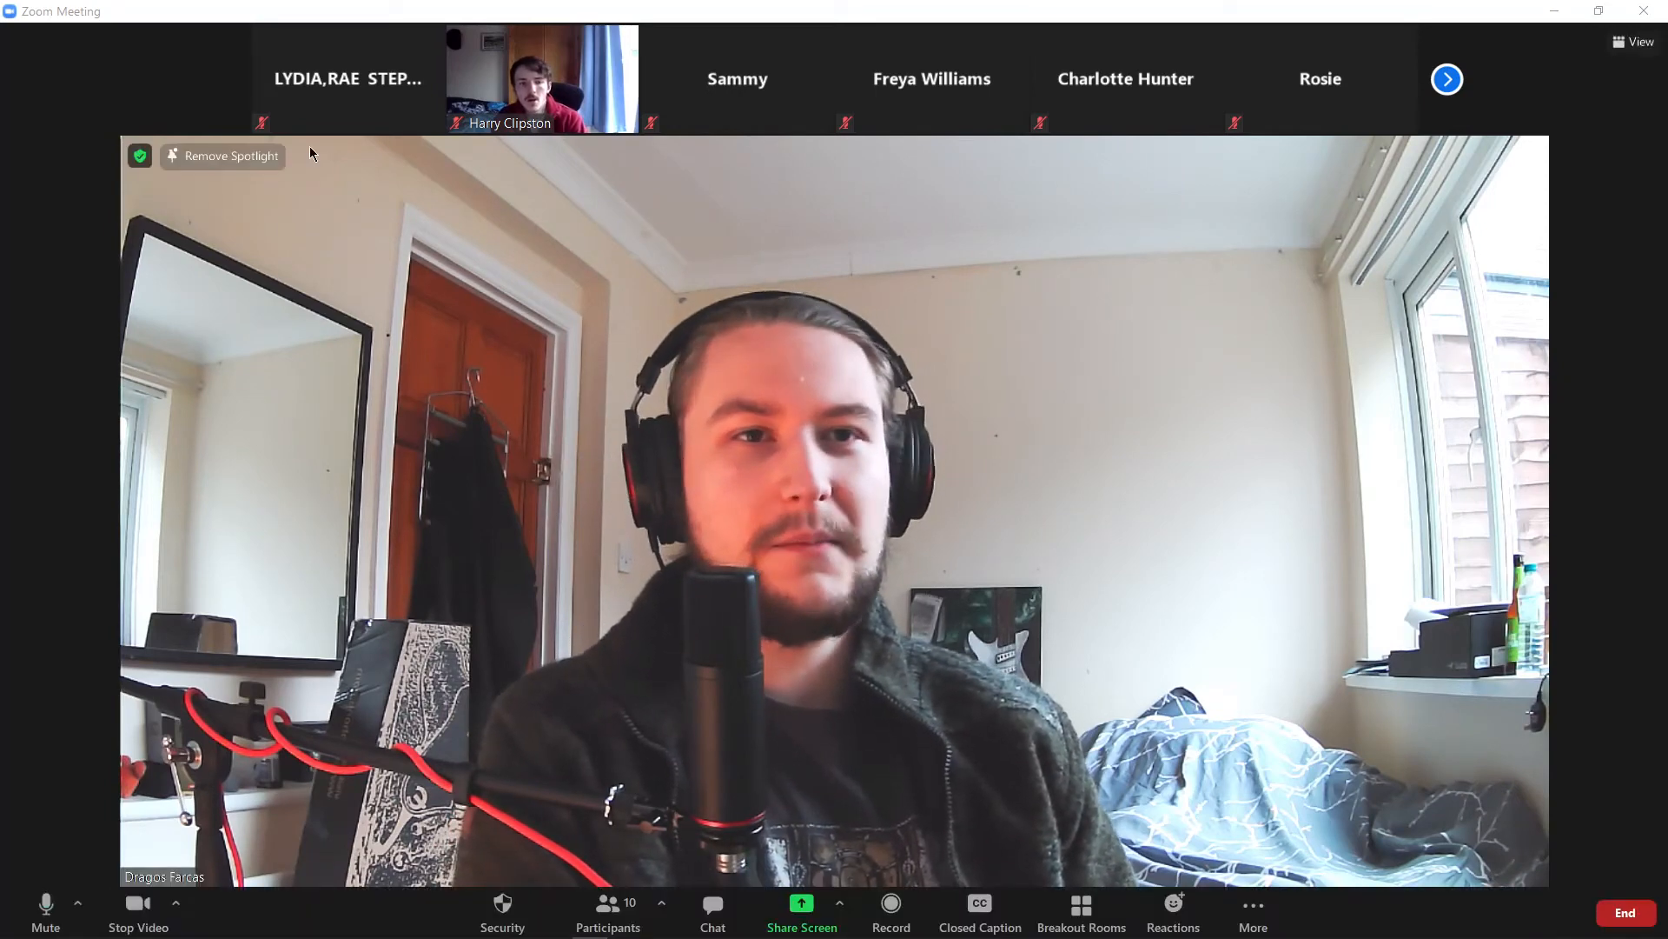
pyautogui.hotkey('alt', 'Tab')
pyautogui.doubleClick(959, 26)
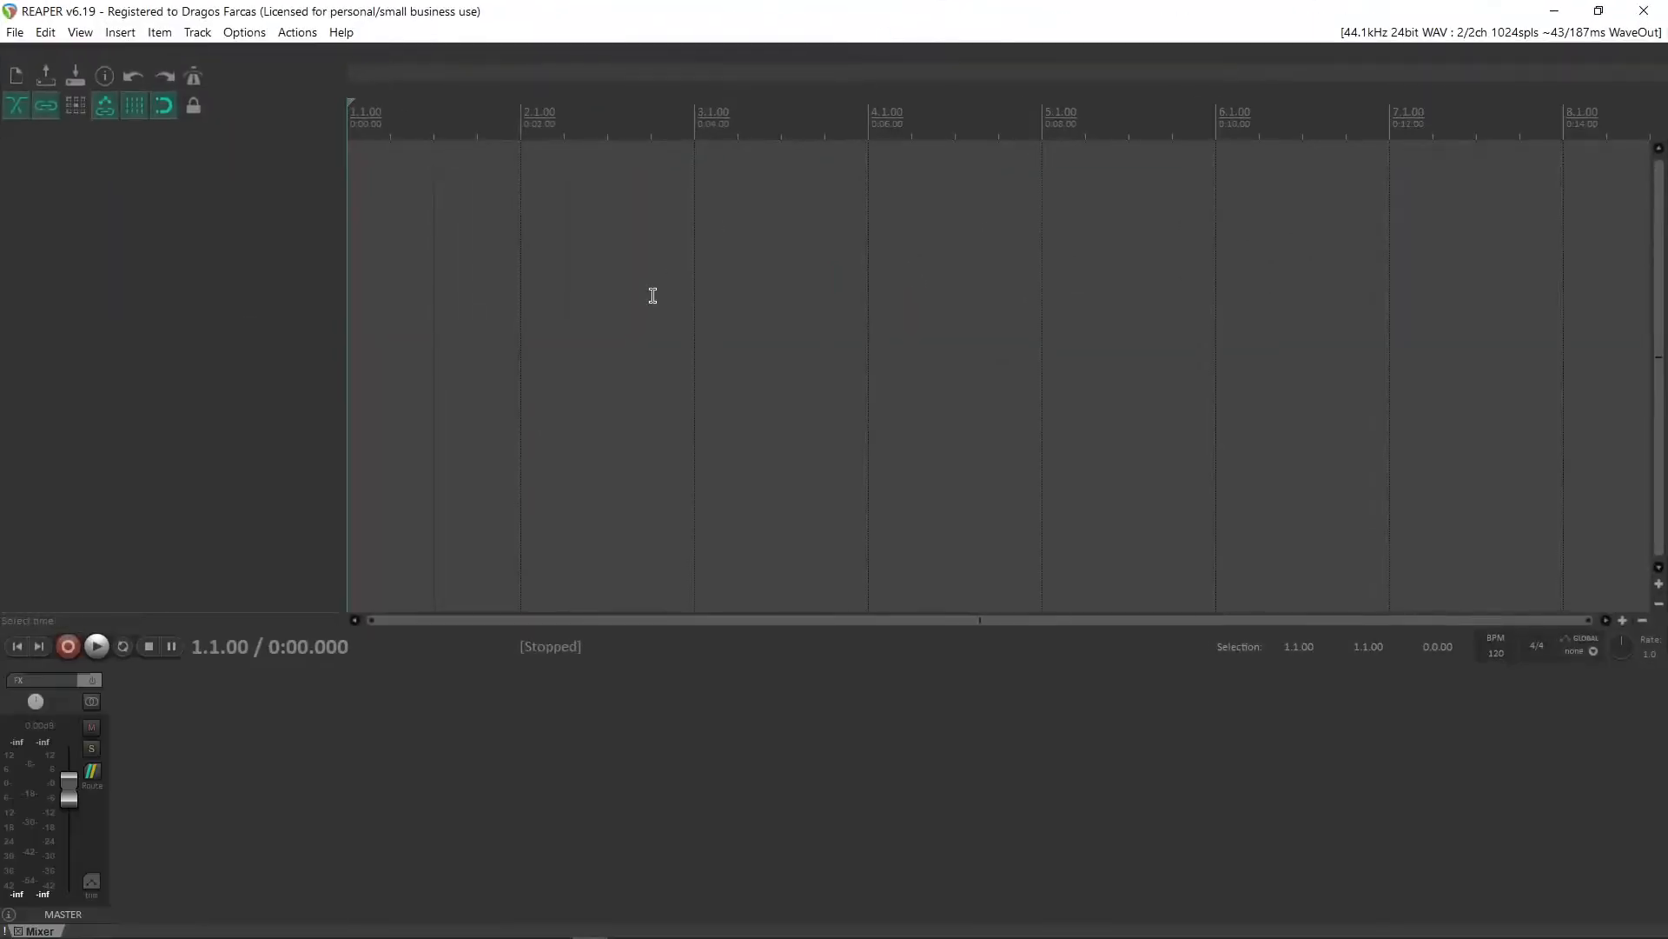
pyautogui.hotkey('alt', 'Tab')
pyautogui.hotkey('alt', 'Tab')
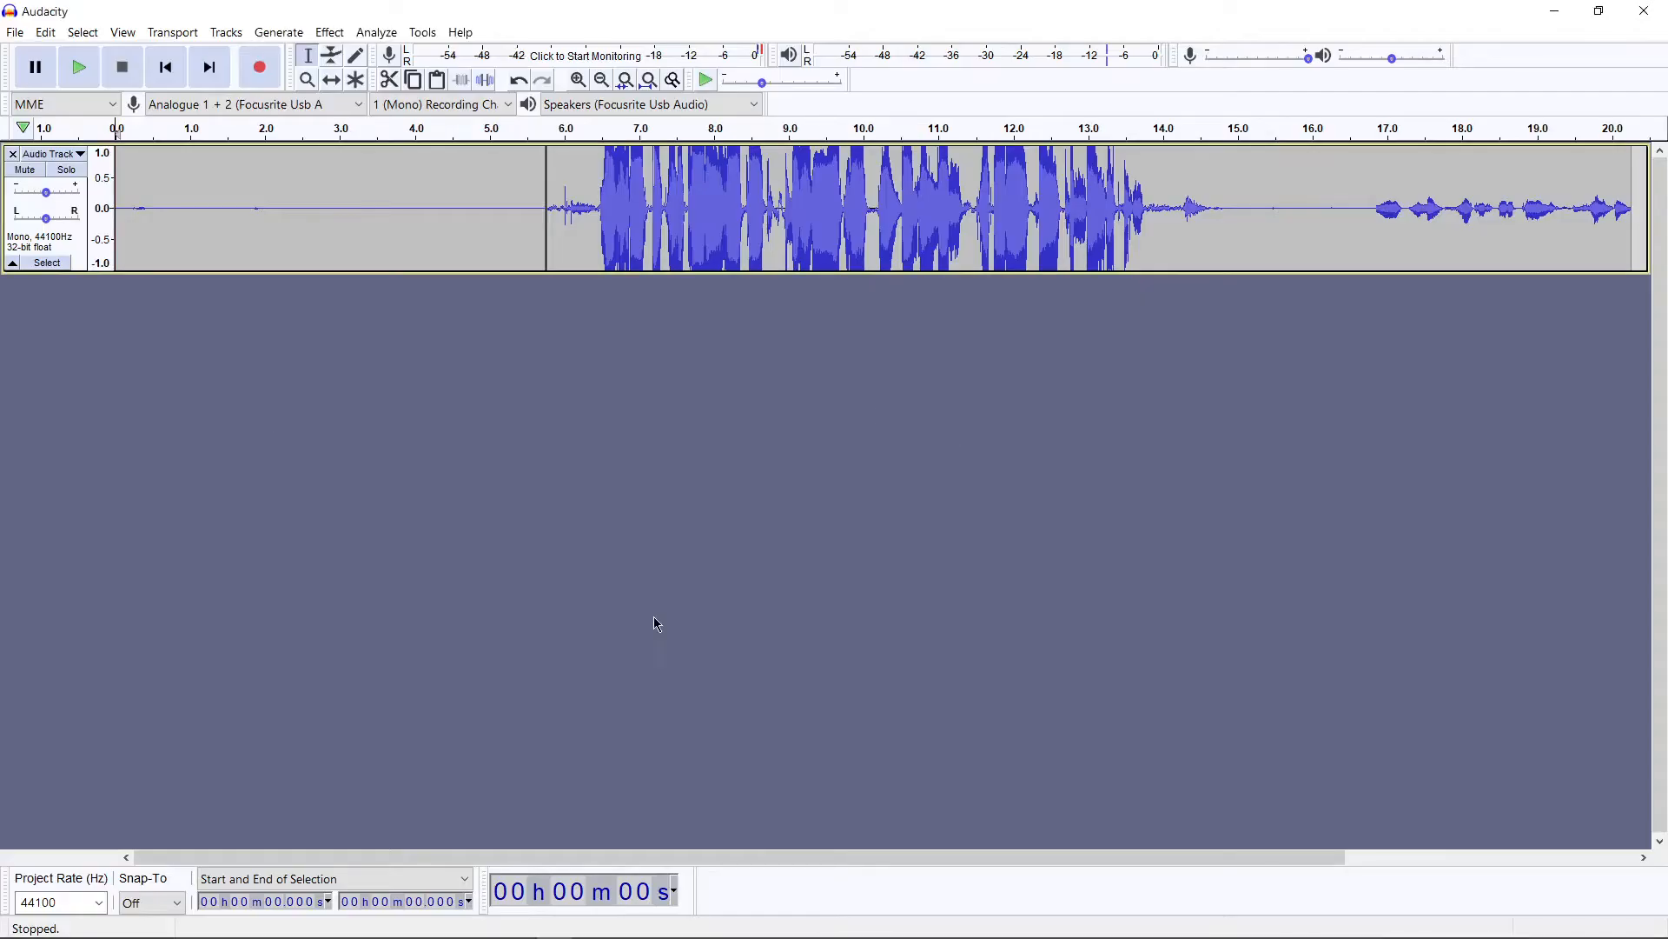
pyautogui.hotkey('alt', 'Tab')
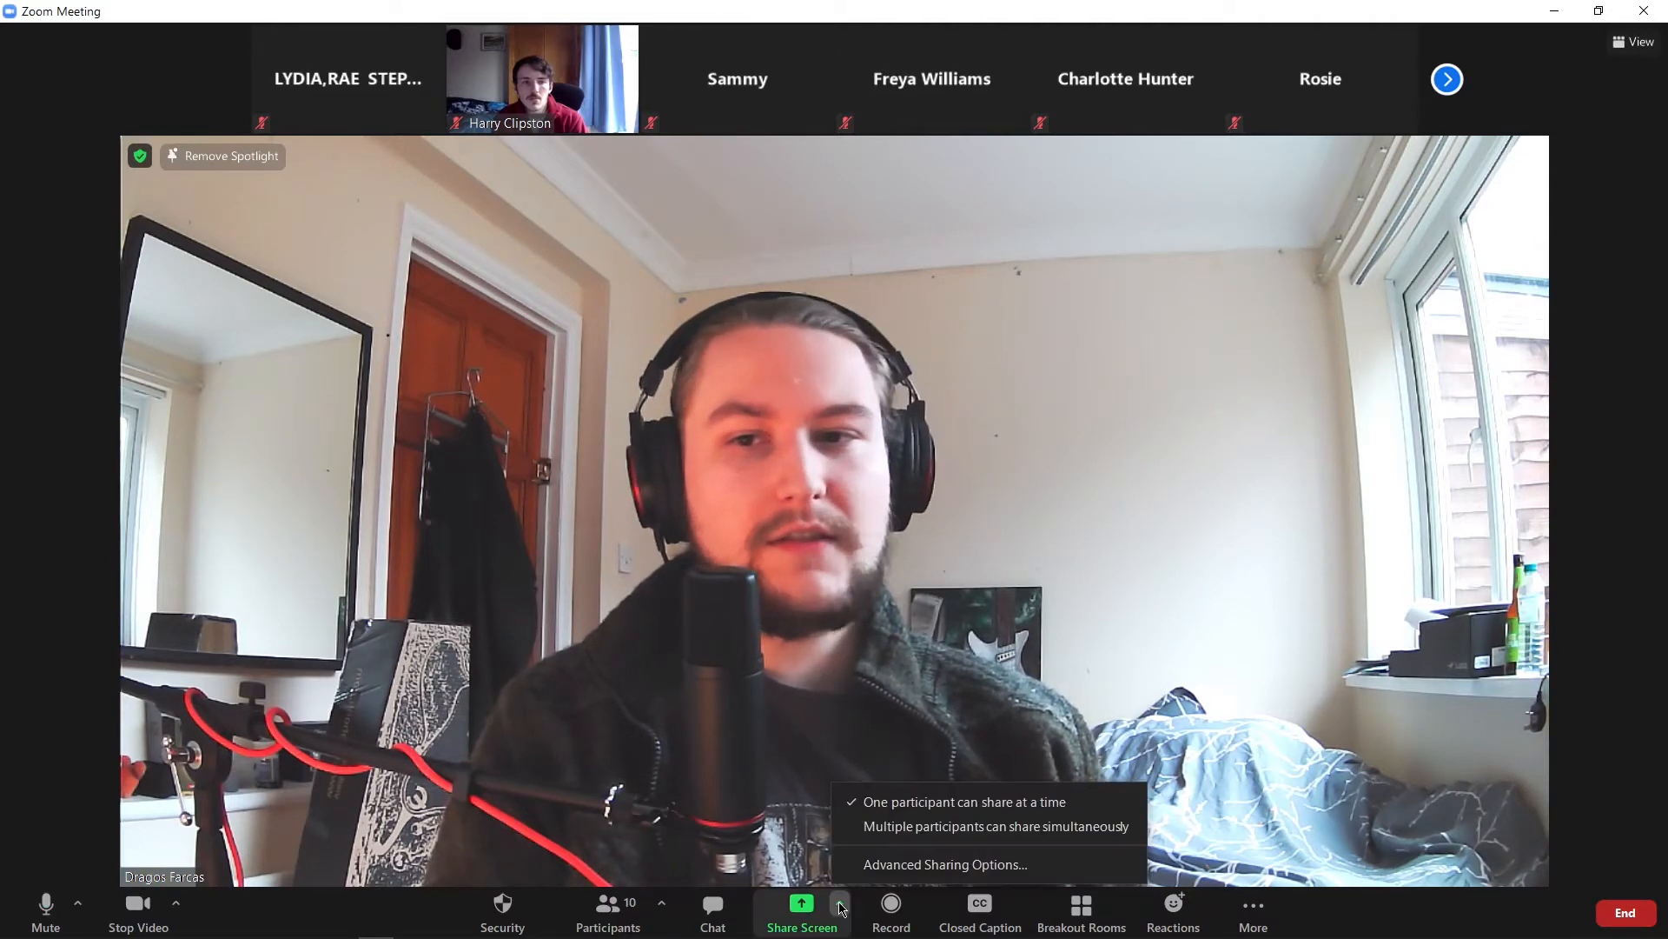
# - Restart screen sharing in the Zoom meeting with Screen 2 as the source
pyautogui.click(801, 906)
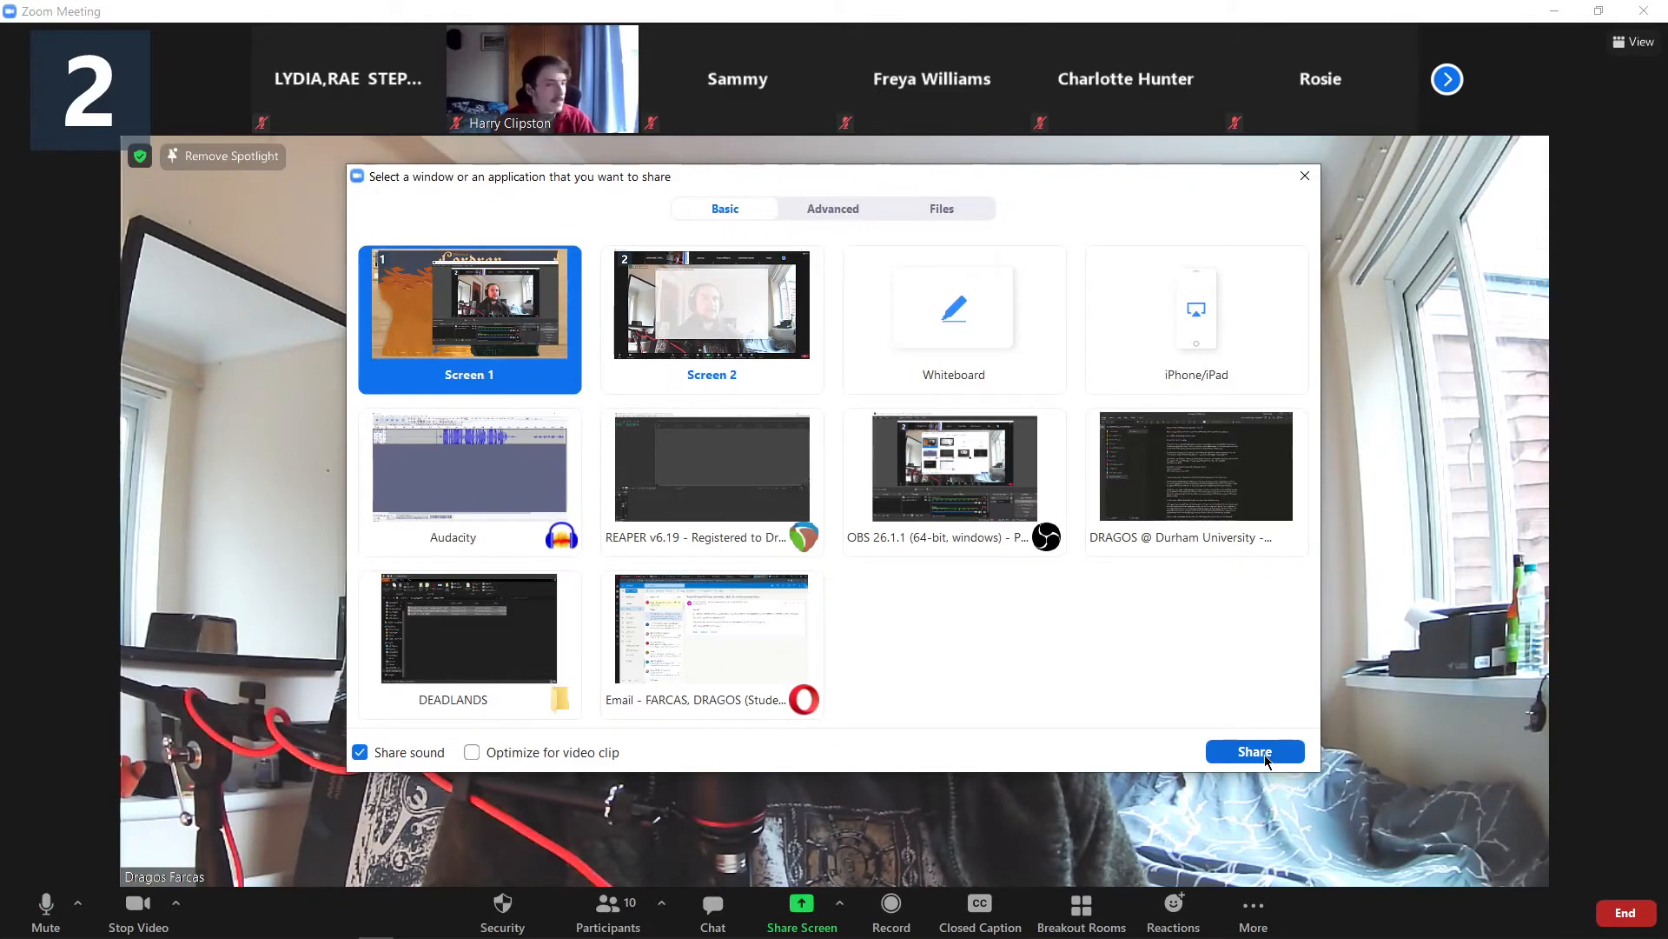
pyautogui.click(712, 317)
pyautogui.click(1233, 753)
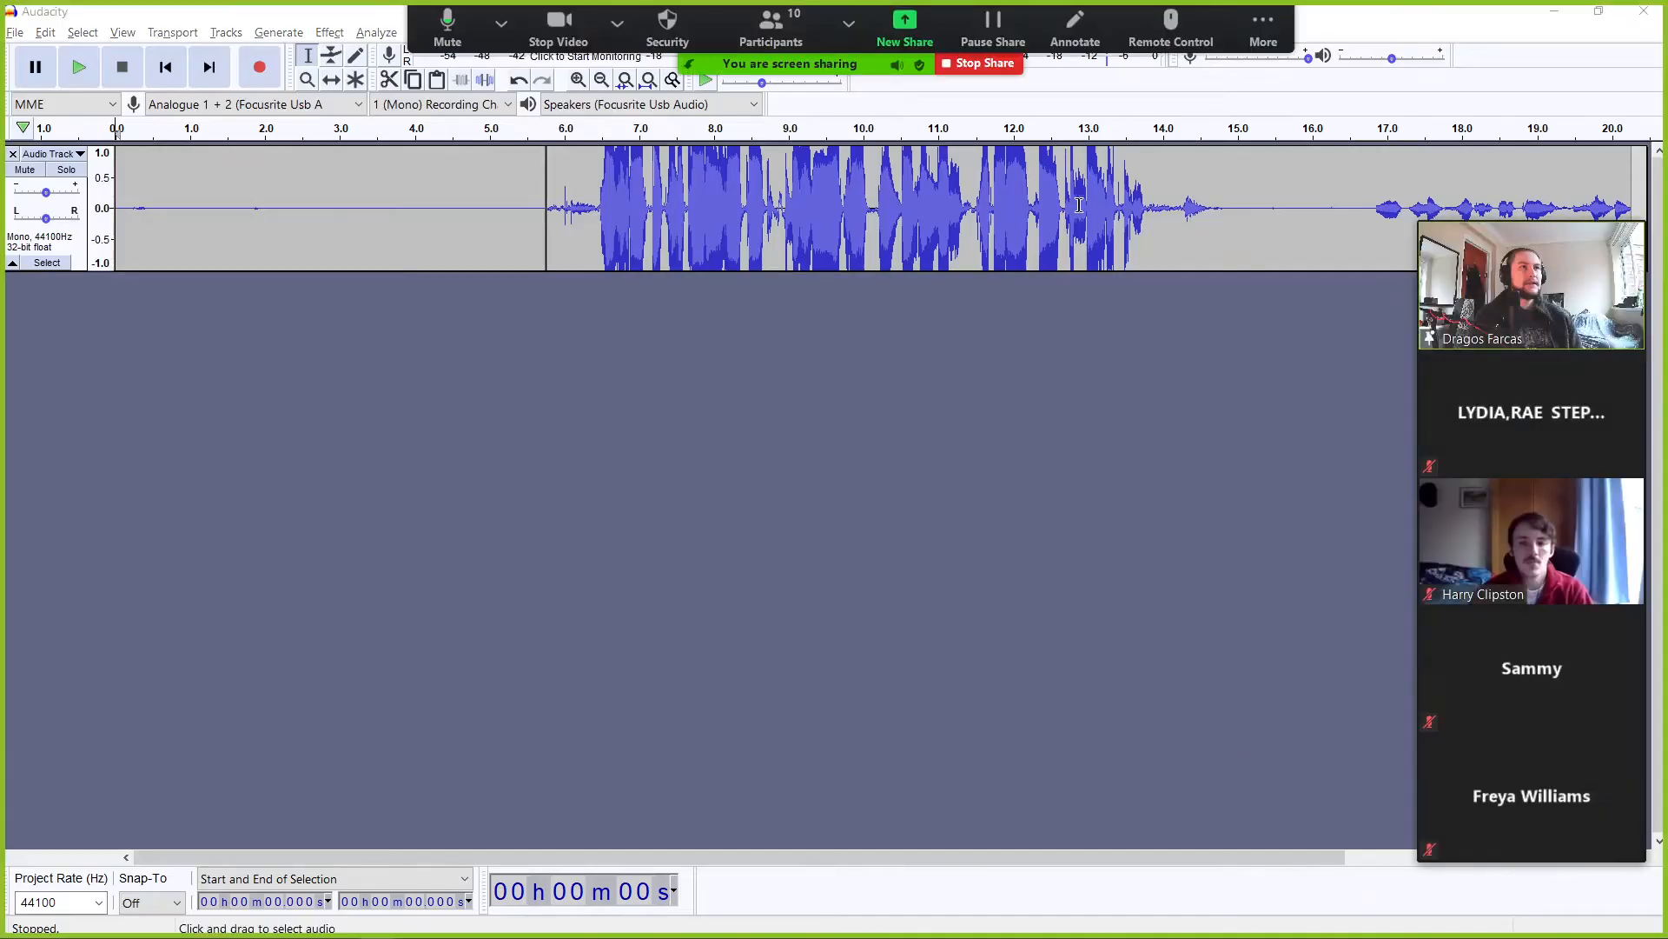
# - Minimize Audacity to switch to REAPER and move the floating Zoom video strip higher on the screen
pyautogui.click(1555, 12)
pyautogui.click(1264, 26)
pyautogui.click(784, 476)
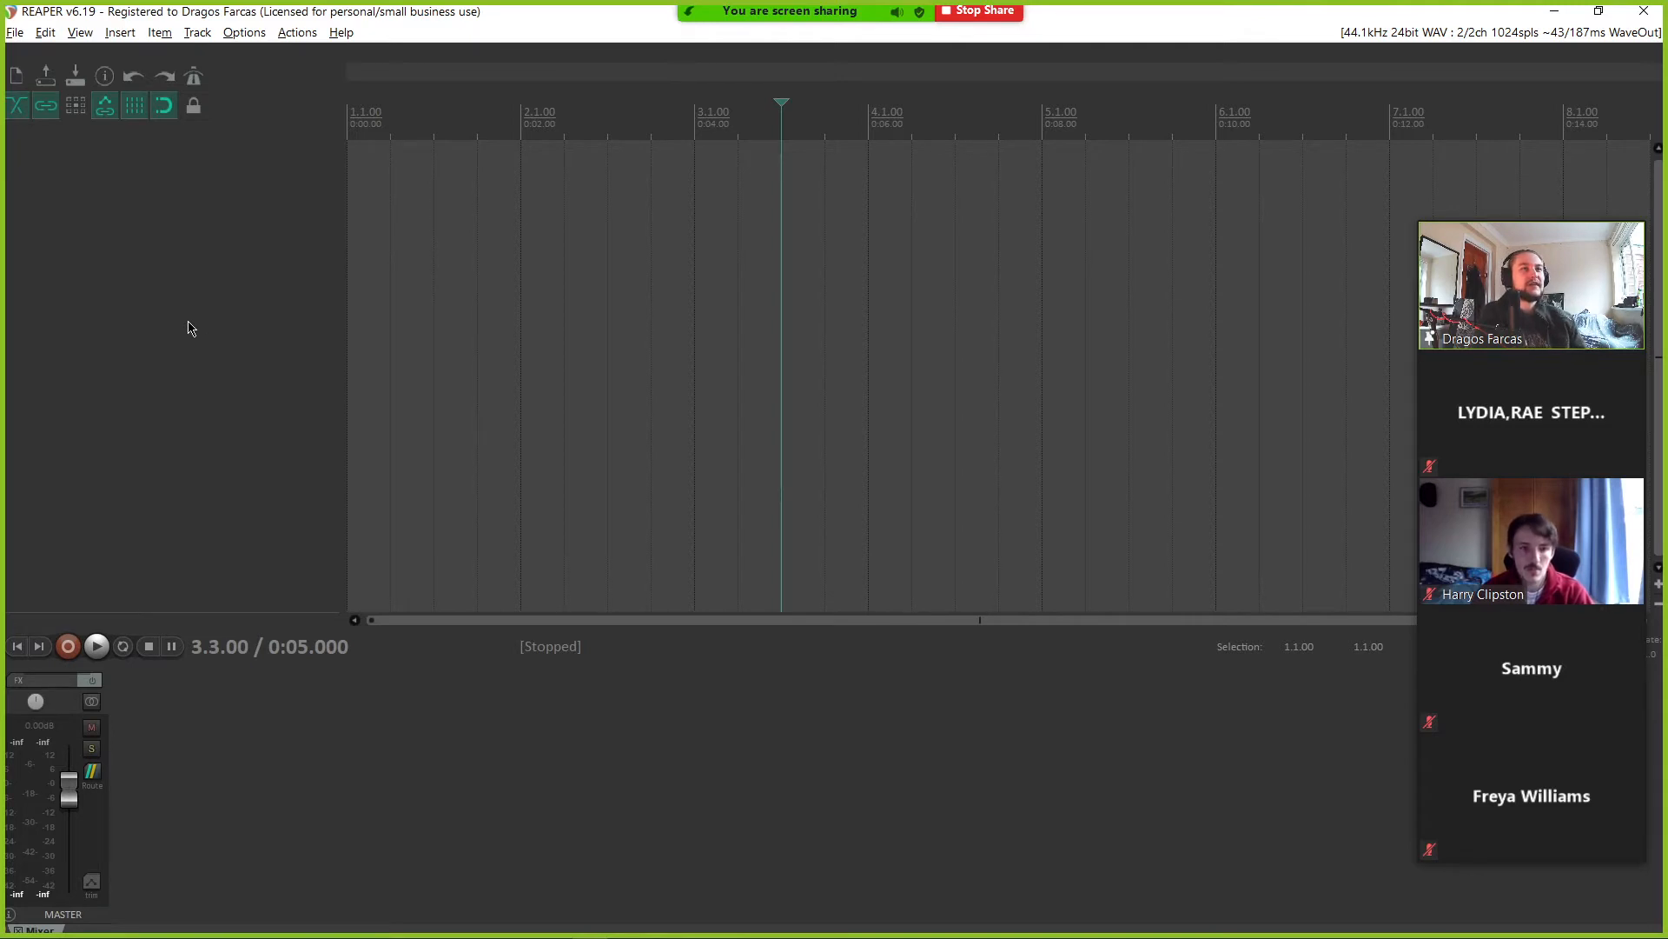
pyautogui.moveTo(1586, 233)
pyautogui.moveTo(1582, 213); pyautogui.dragTo(1590, 67)
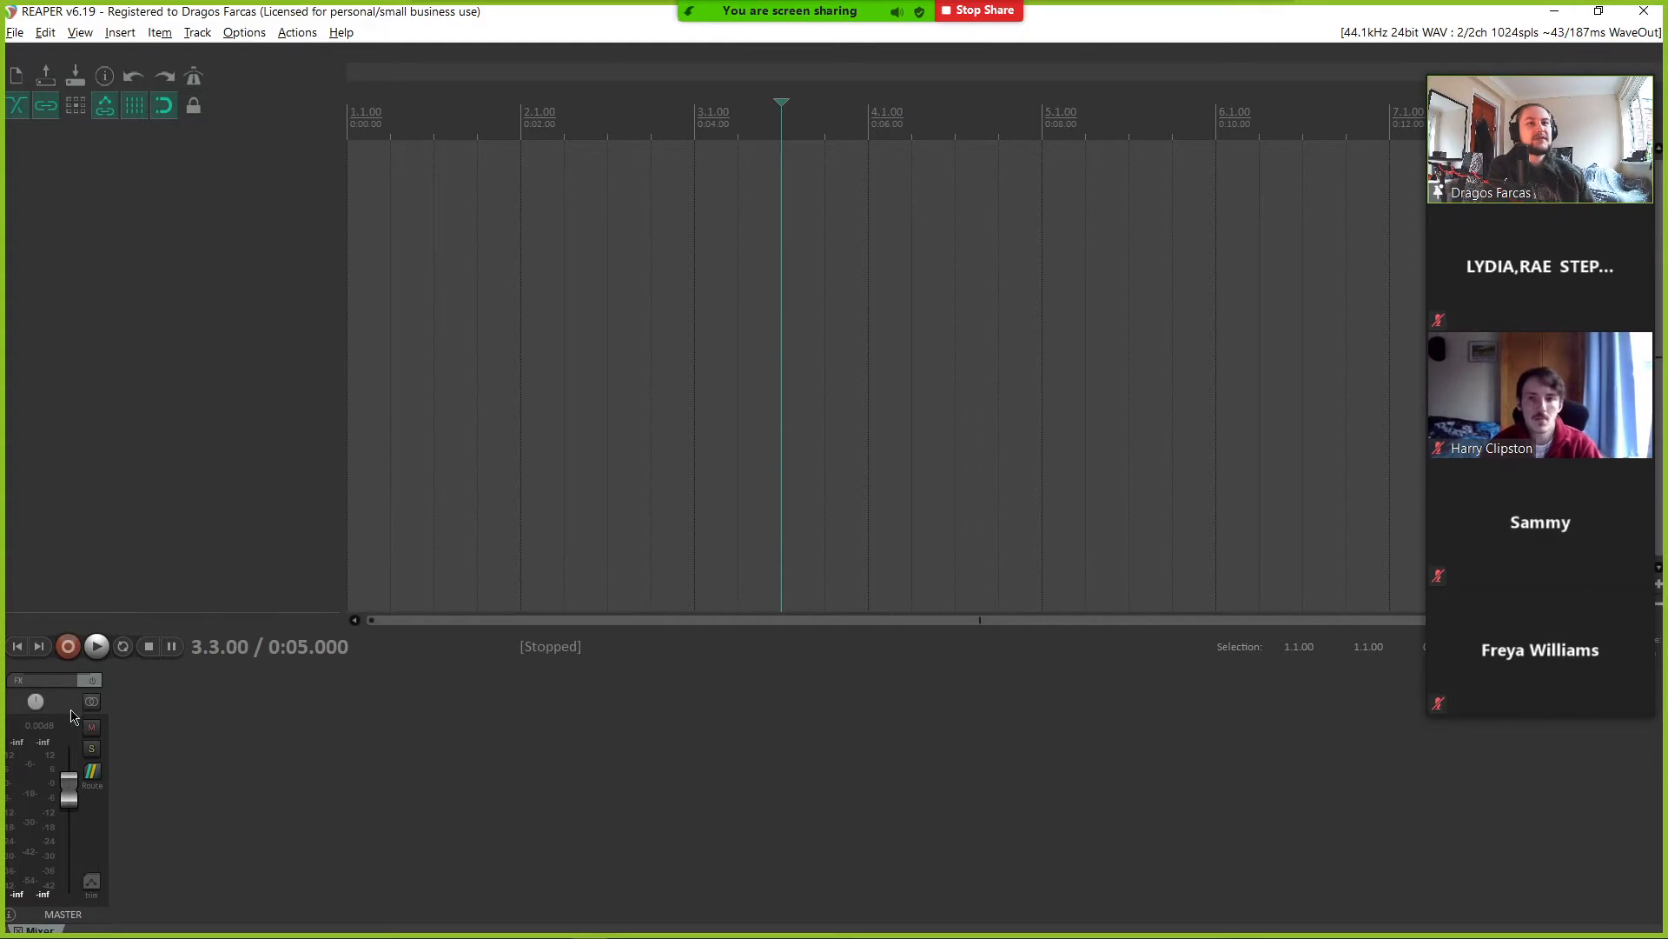
# - Add a new track to the empty REAPER project, then arm it for recording and disarm it again
pyautogui.rightClick(79, 178)
pyautogui.click(103, 187)
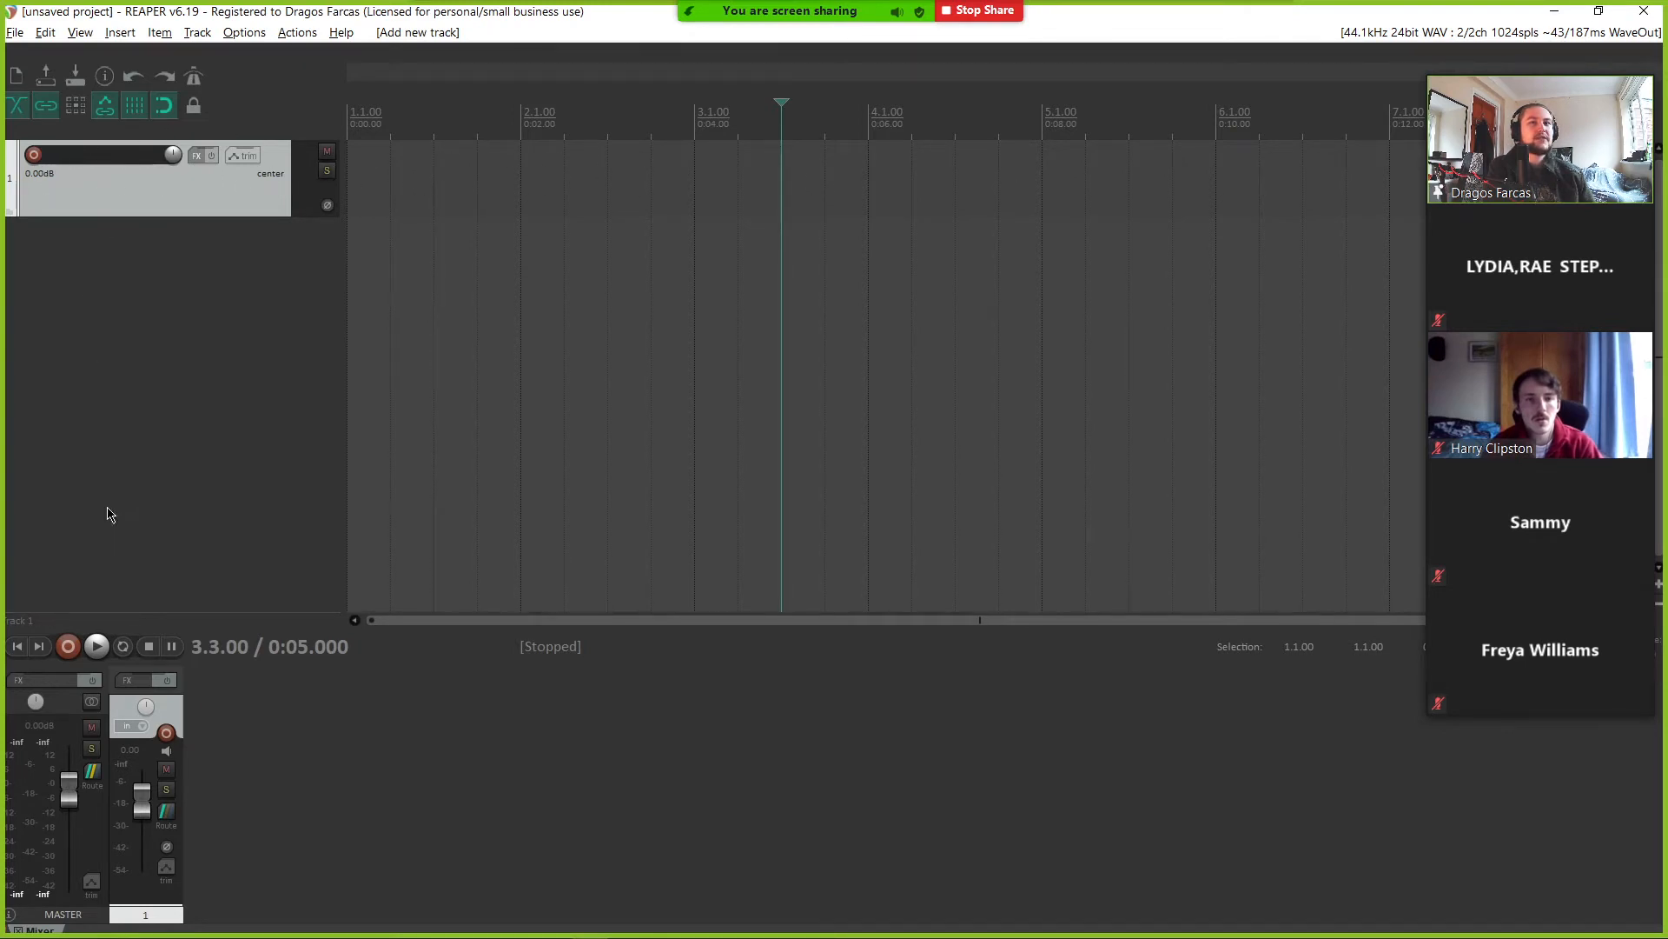
pyautogui.click(35, 158)
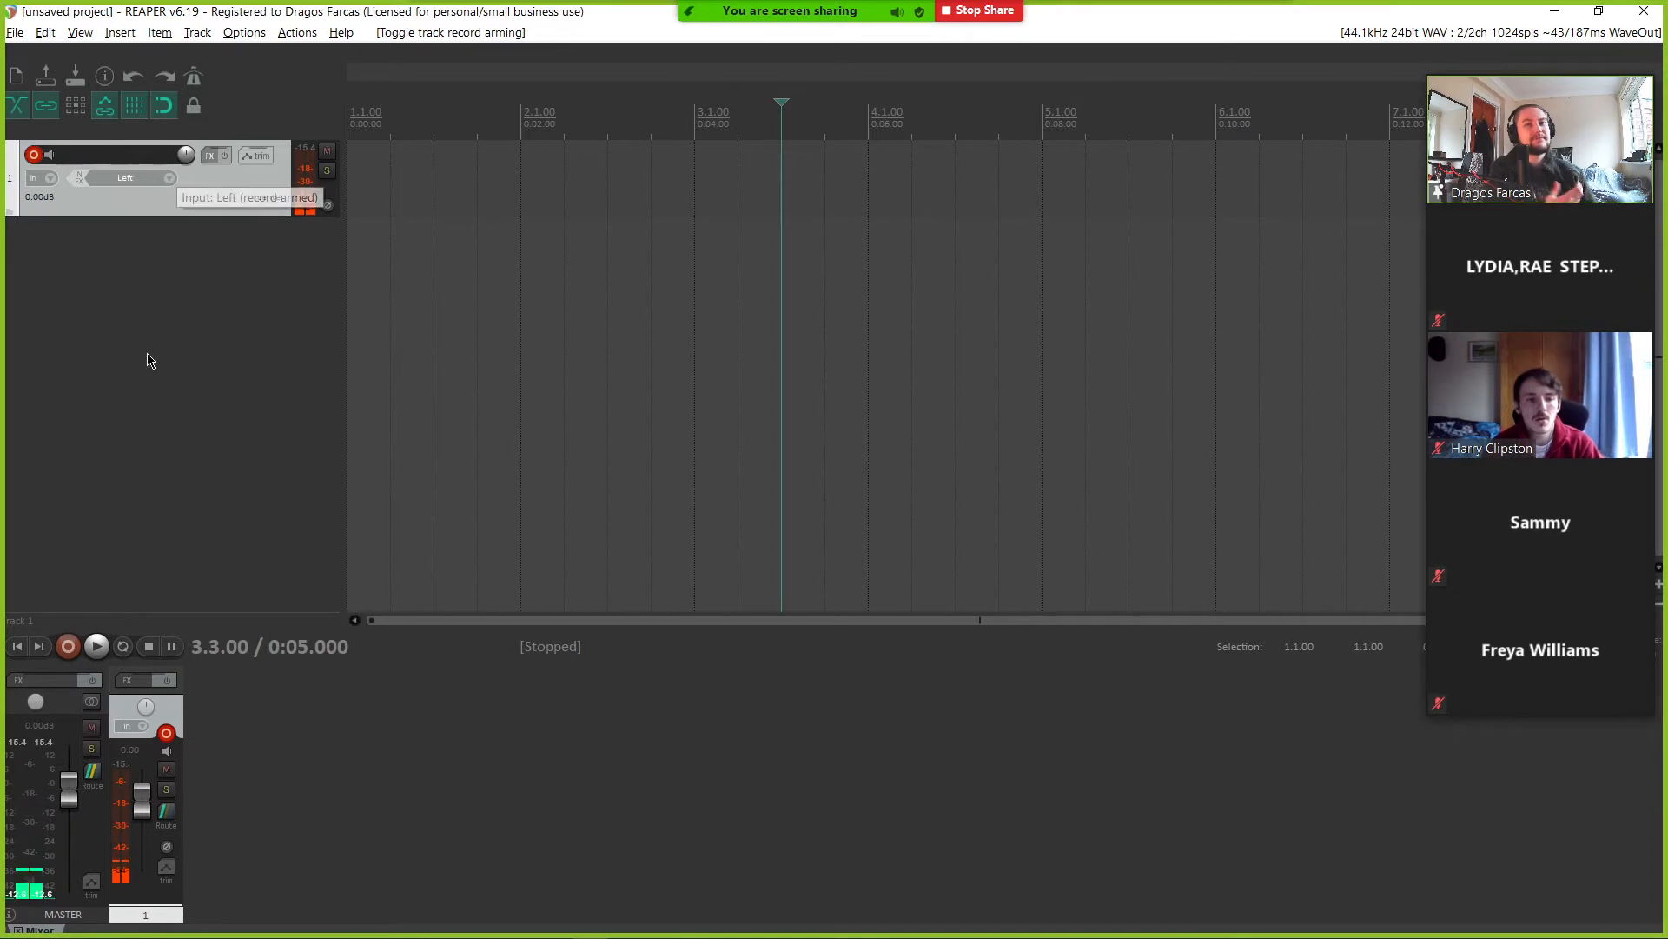
pyautogui.click(31, 153)
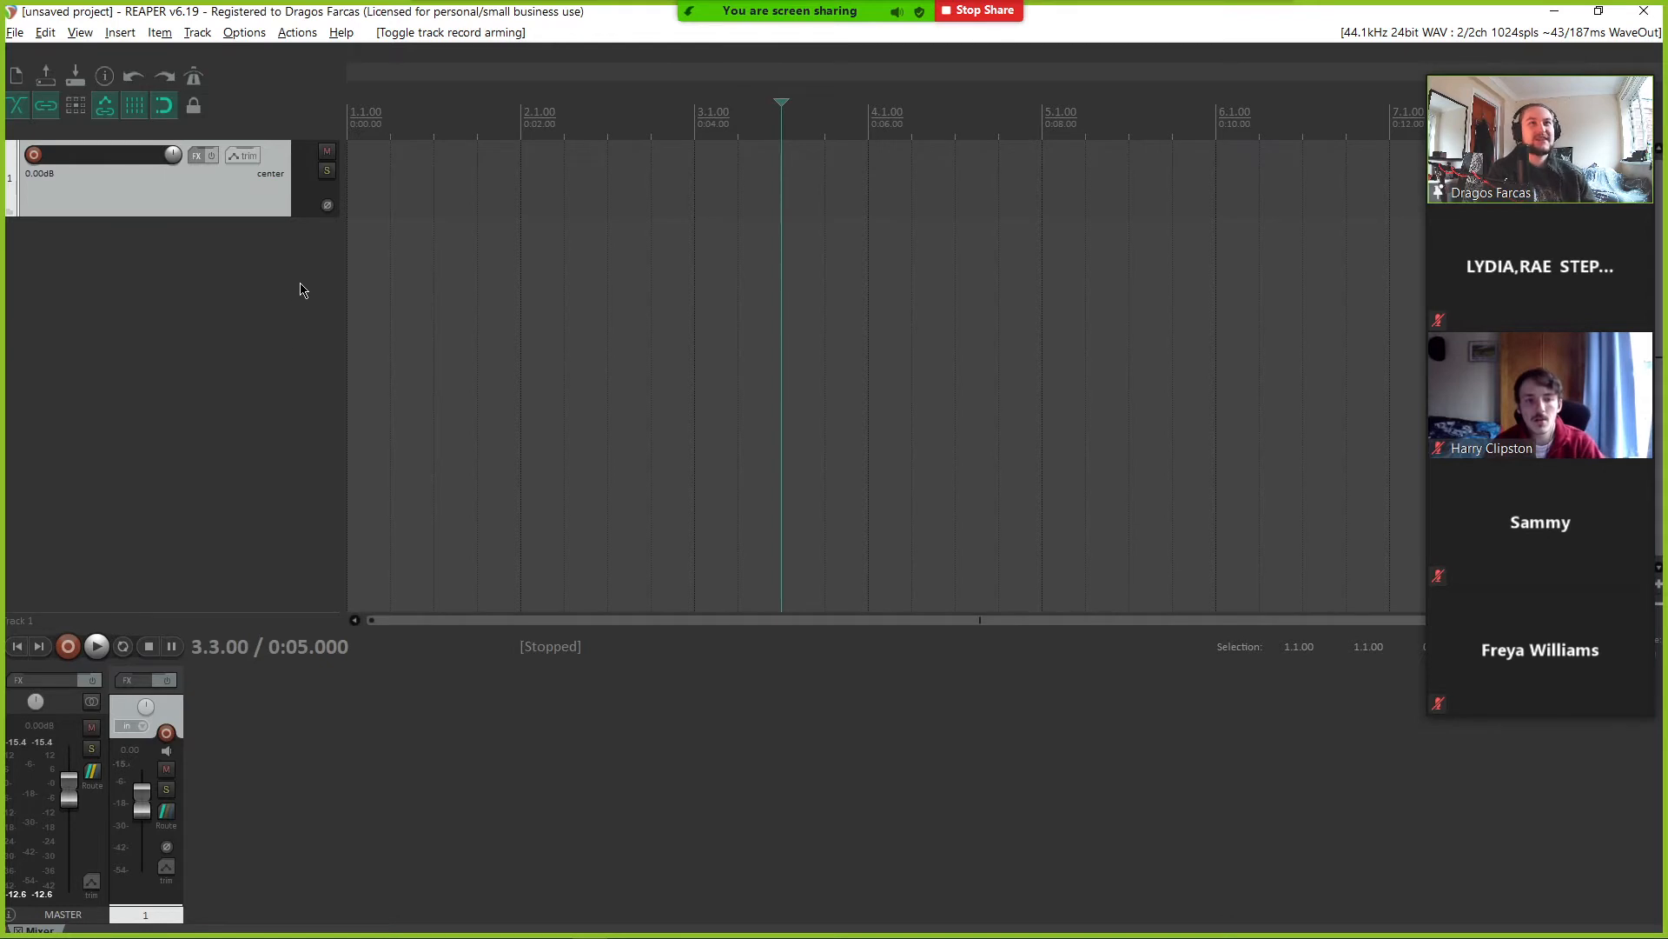
# - Mute track 1, arm it for recording and record a take about 7 s long from 0:05.000
pyautogui.click(327, 151)
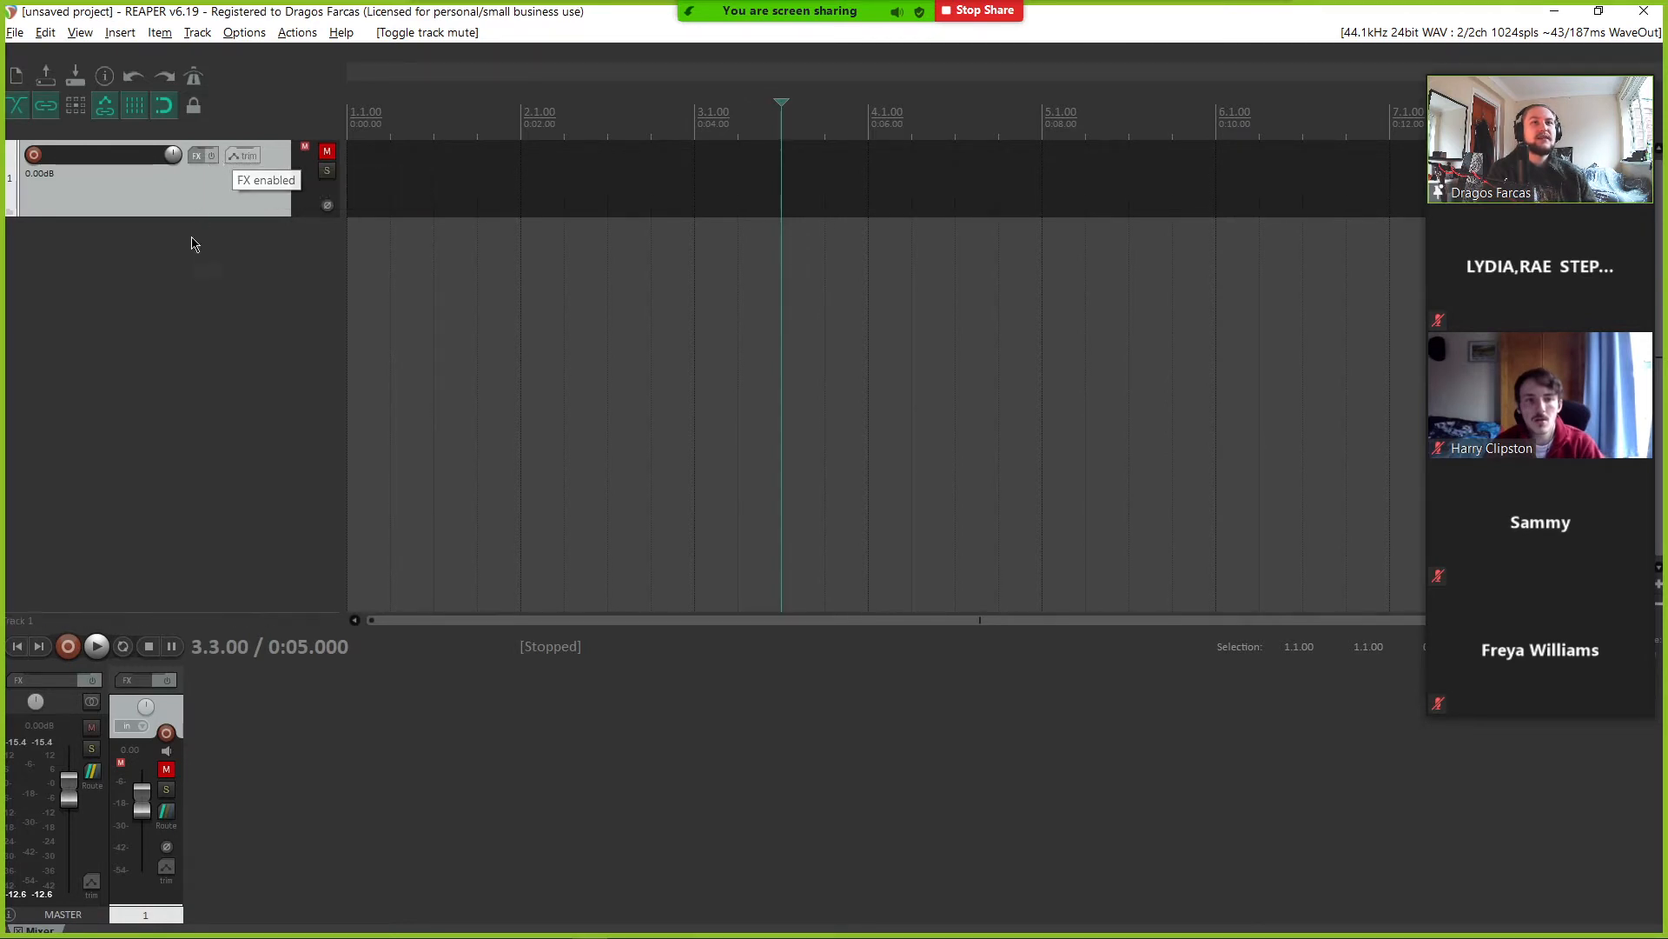
pyautogui.click(34, 156)
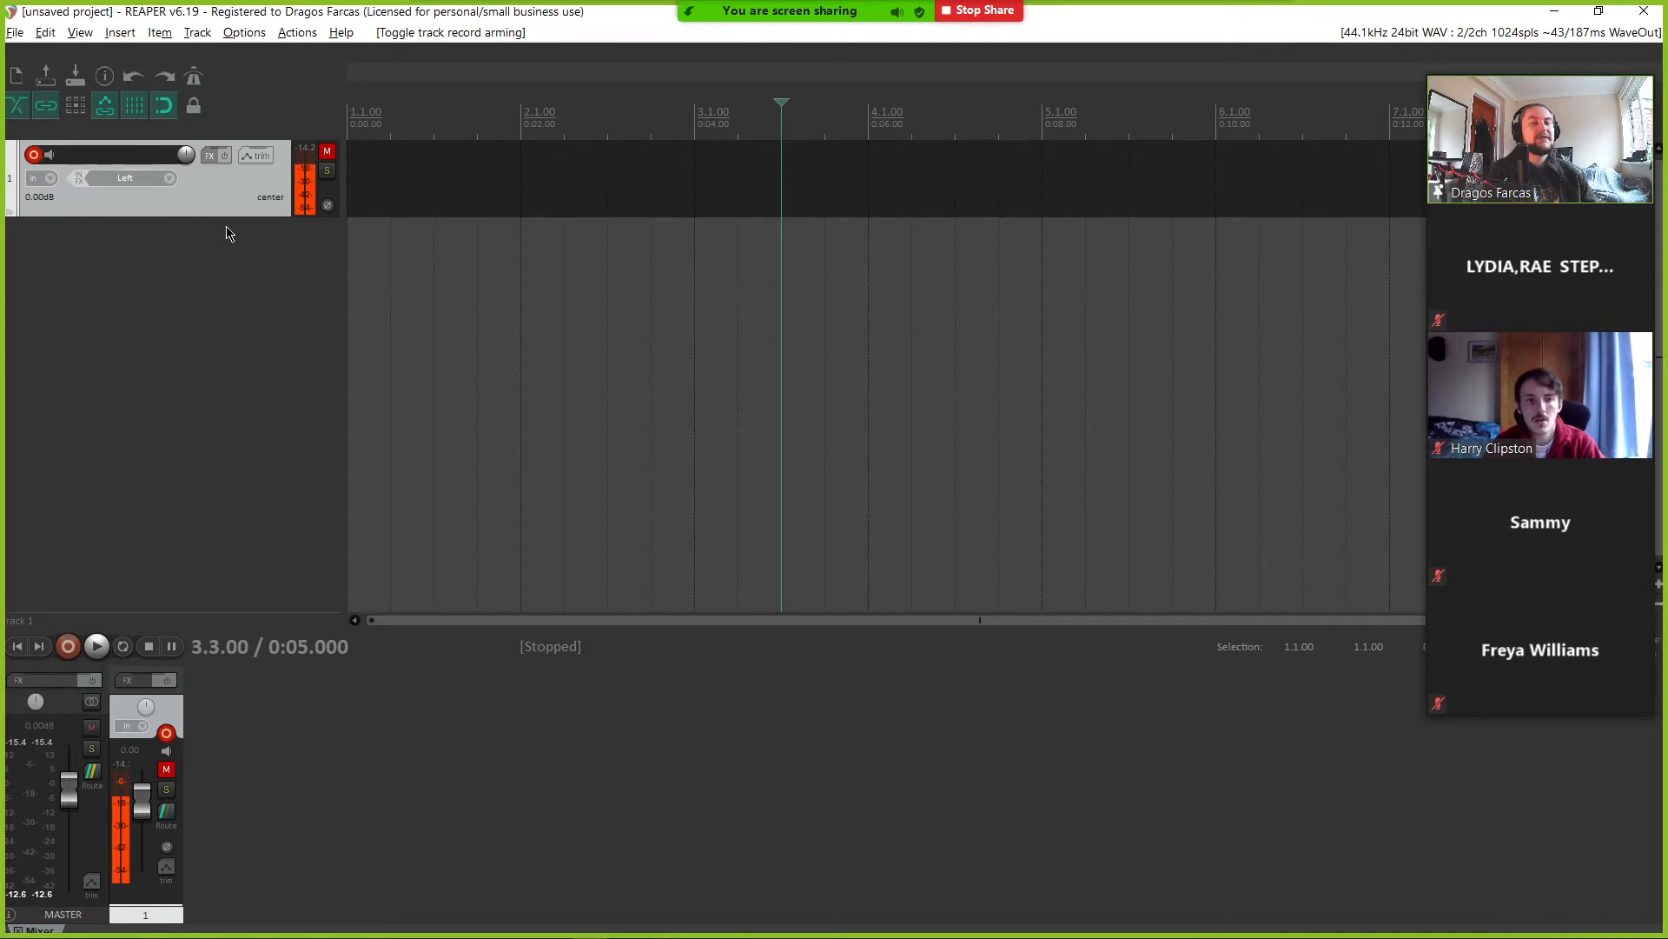
pyautogui.click(68, 646)
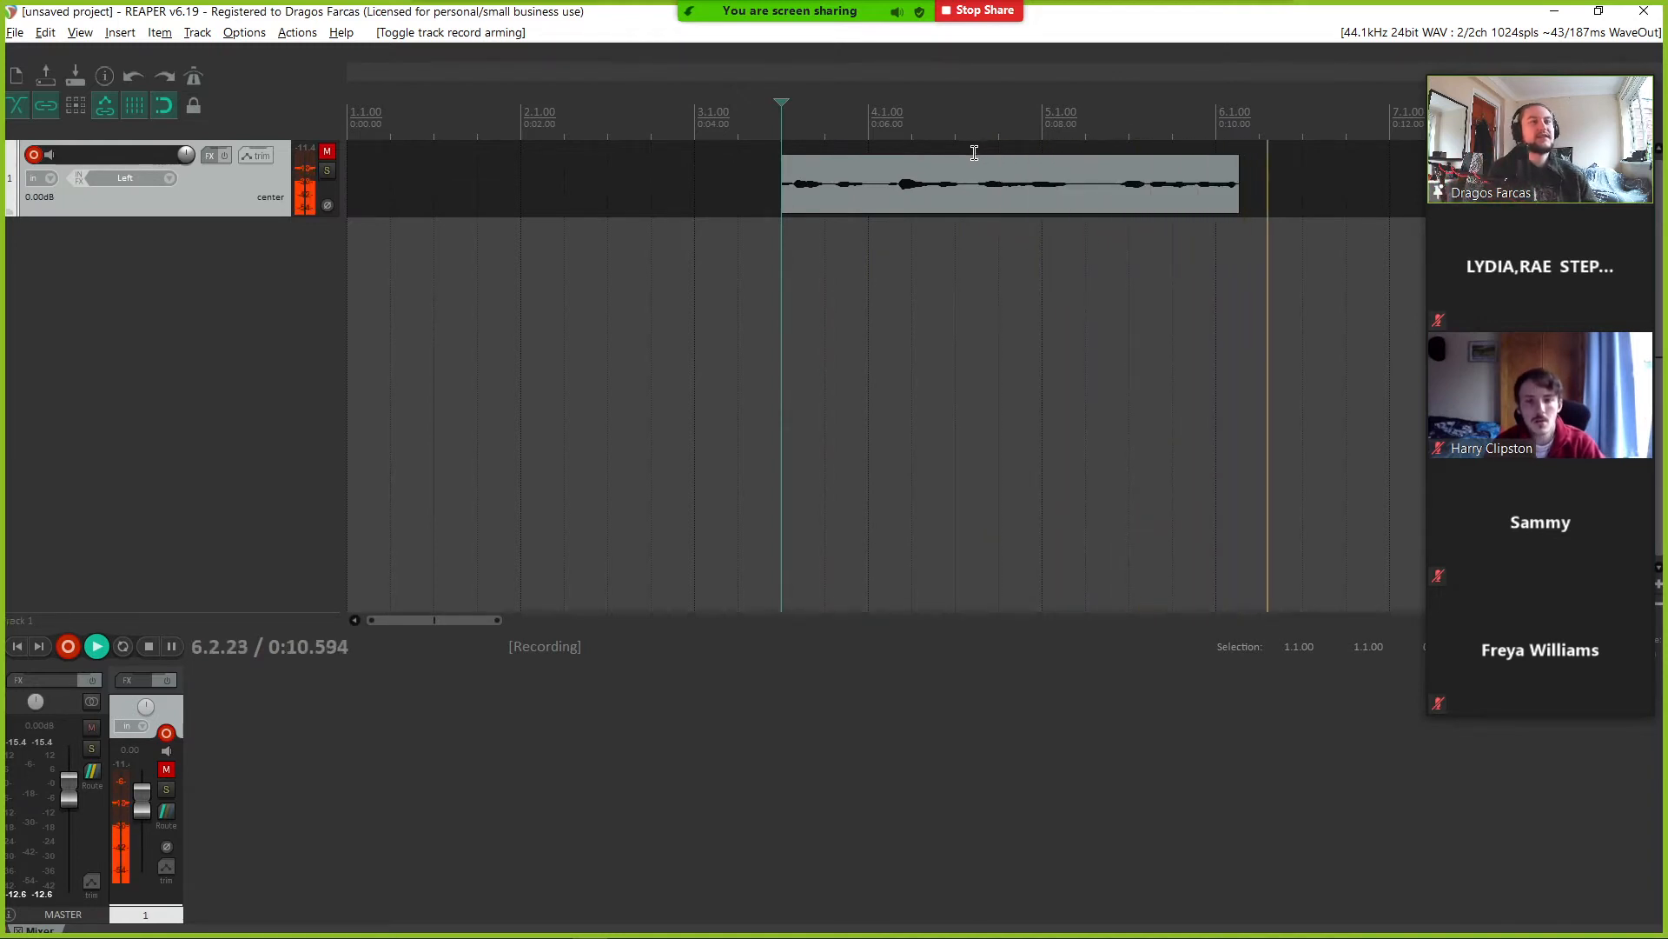
pyautogui.press('space')
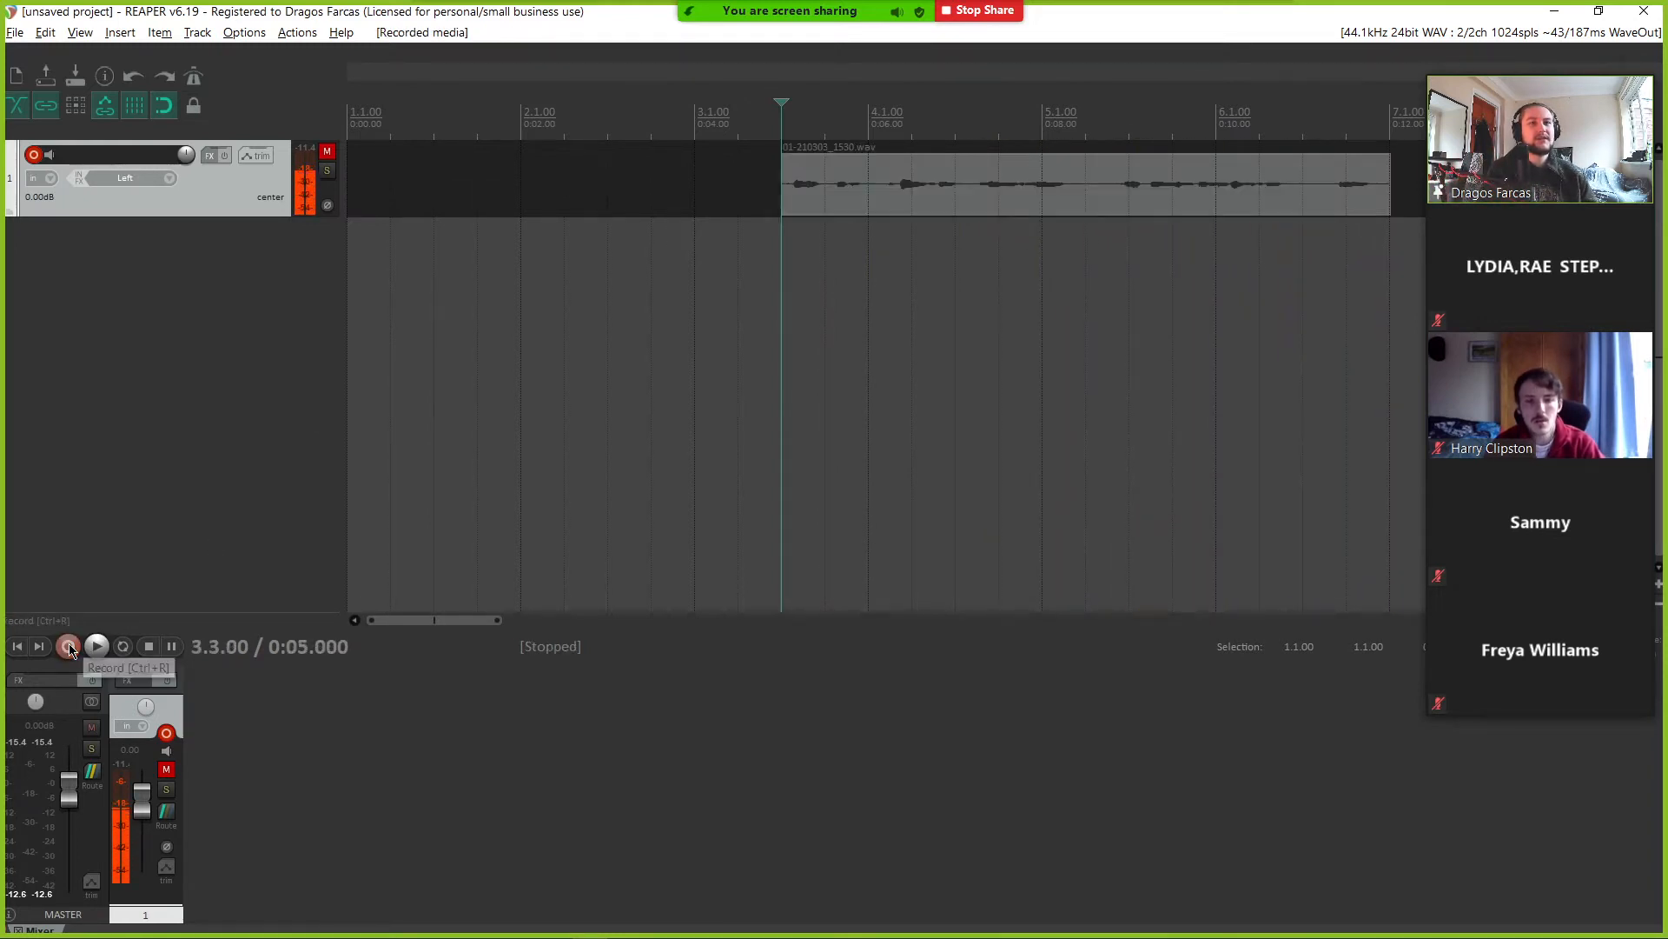
# - Add two more empty tracks below track 1
pyautogui.rightClick(106, 288)
pyautogui.click(144, 301)
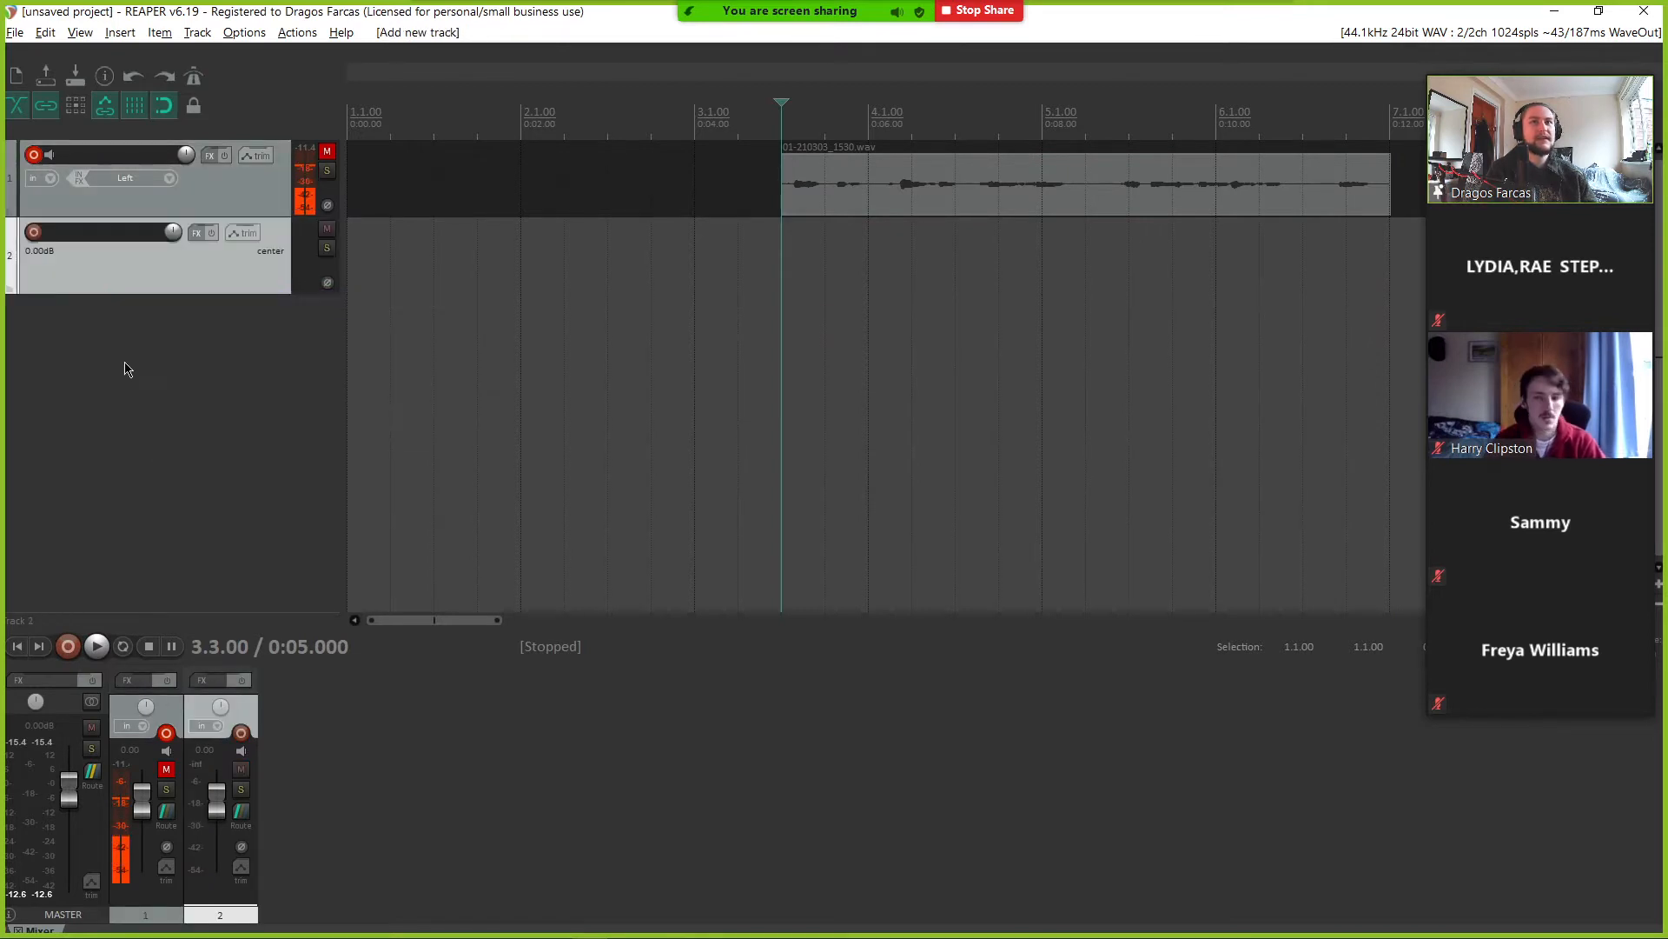
pyautogui.rightClick(125, 362)
pyautogui.click(158, 385)
# - Set track 3 to a custom light green colour (red 128, green 255, blue 128)
pyautogui.rightClick(104, 346)
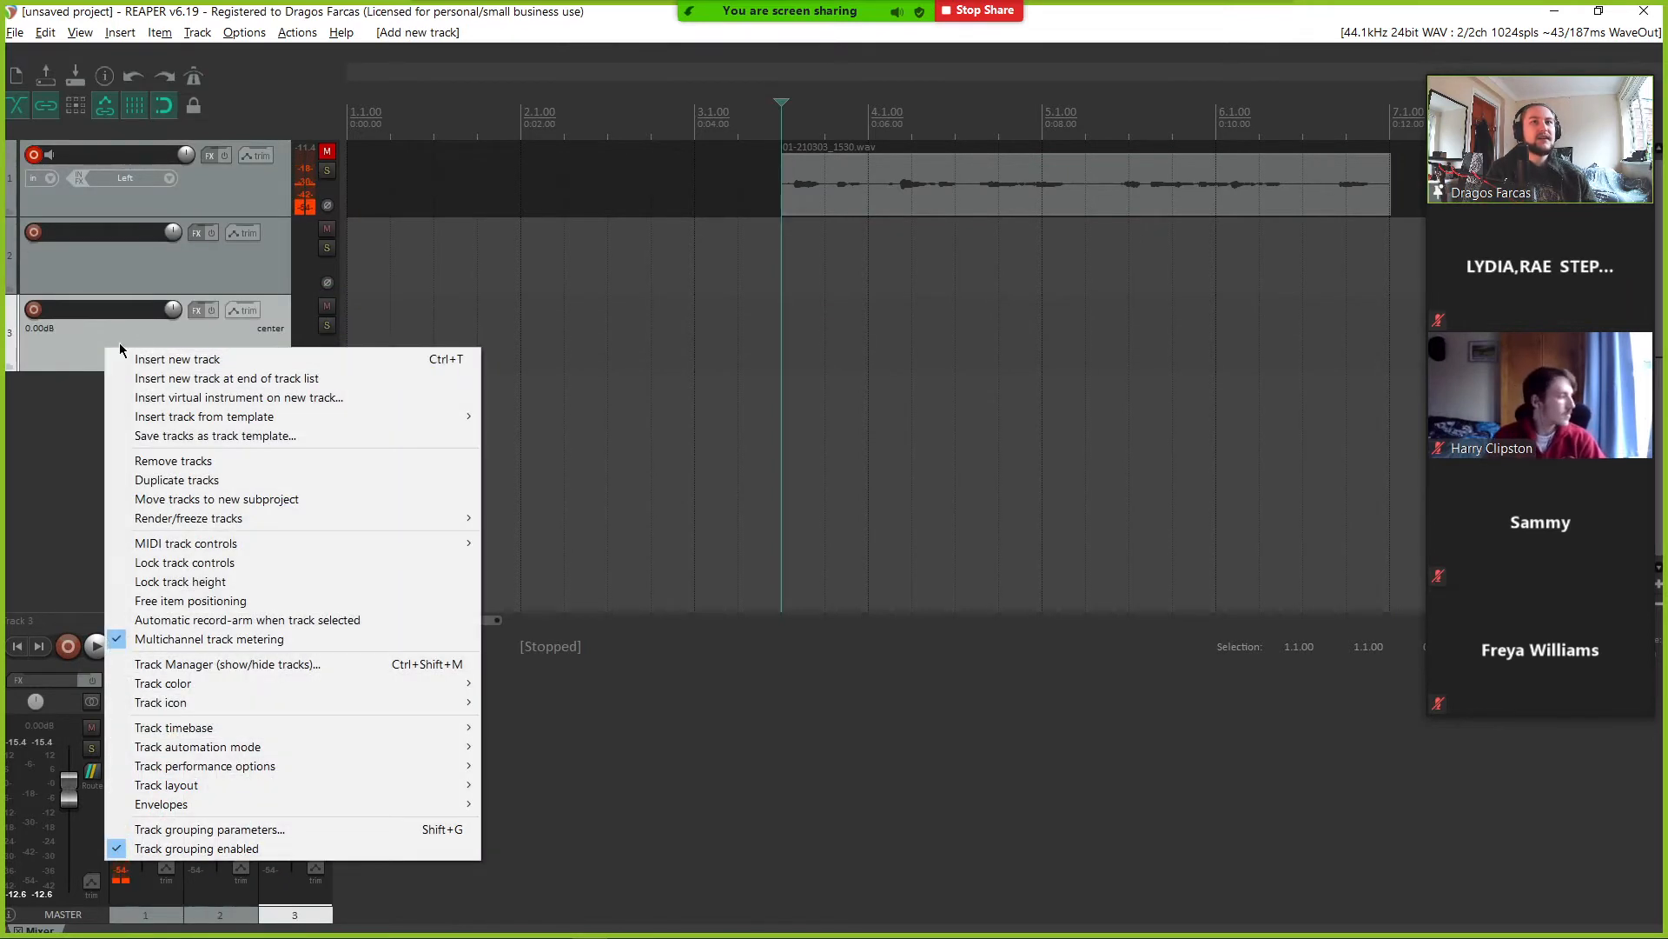
pyautogui.moveTo(224, 689)
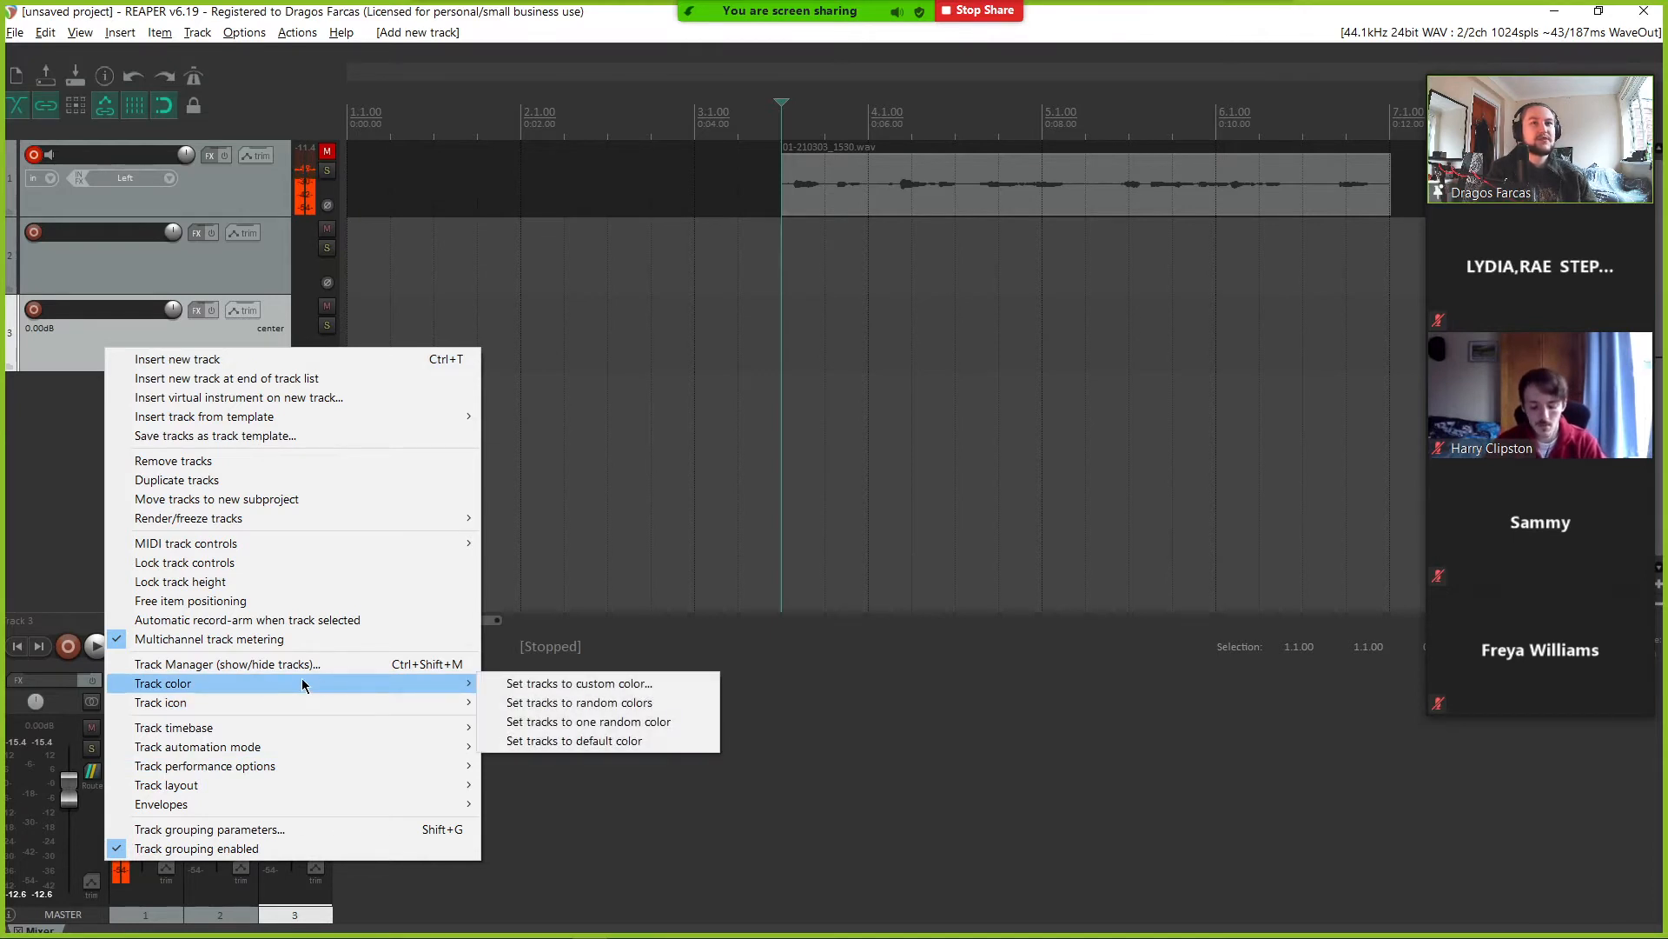
pyautogui.rightClick(55, 336)
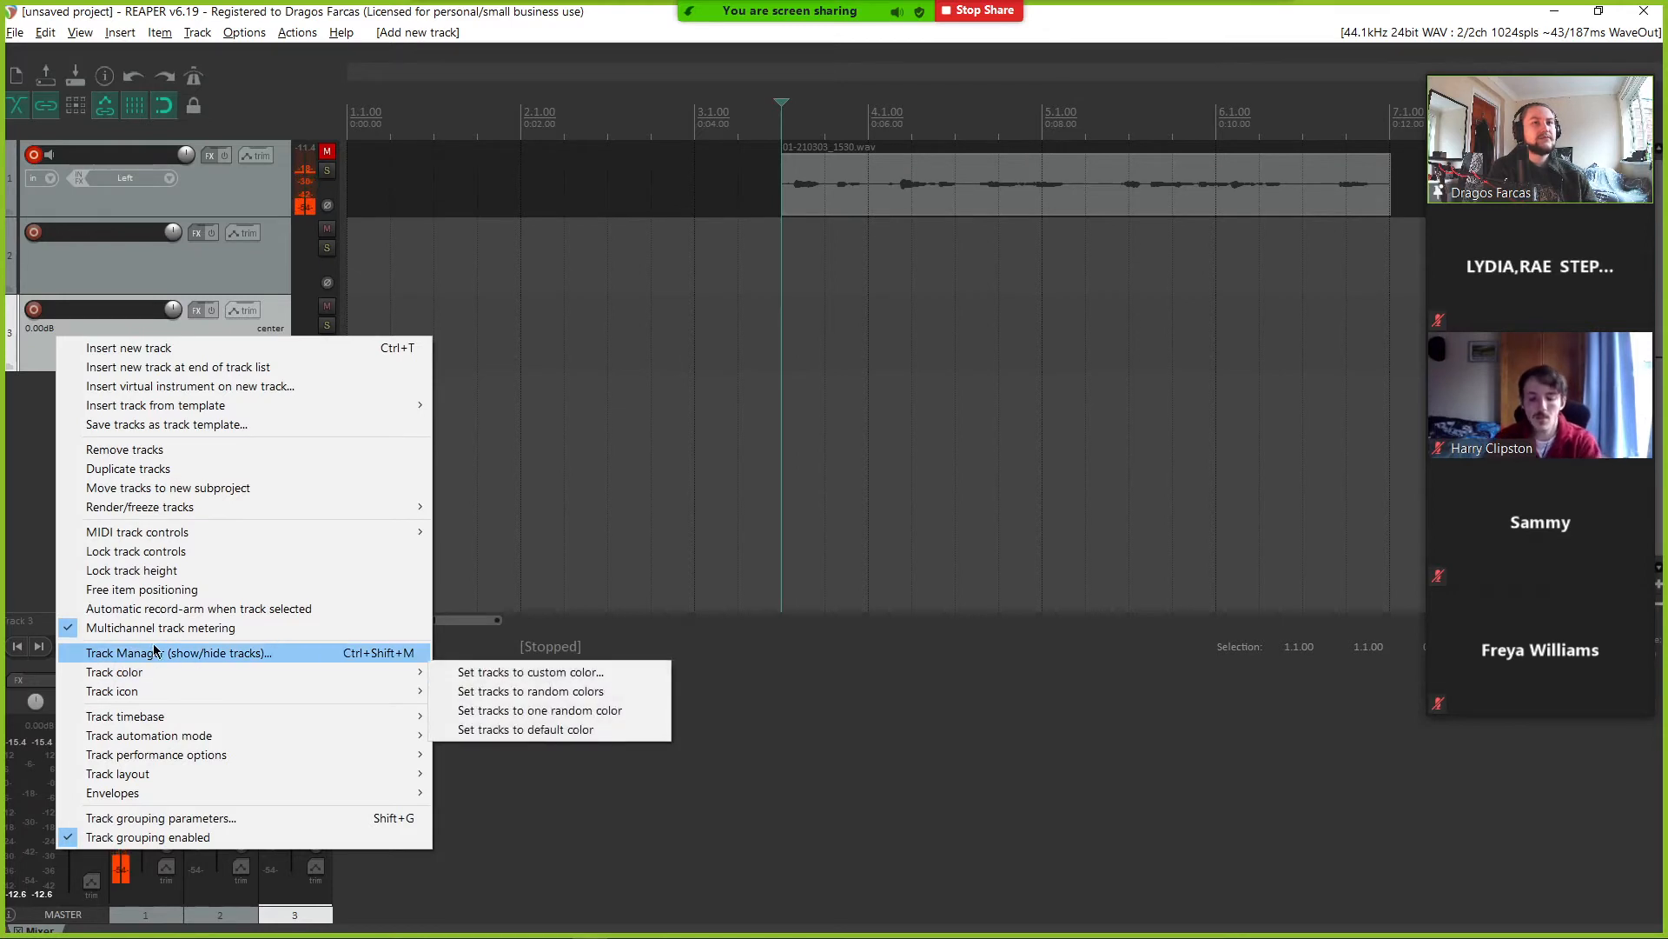
pyautogui.moveTo(170, 672)
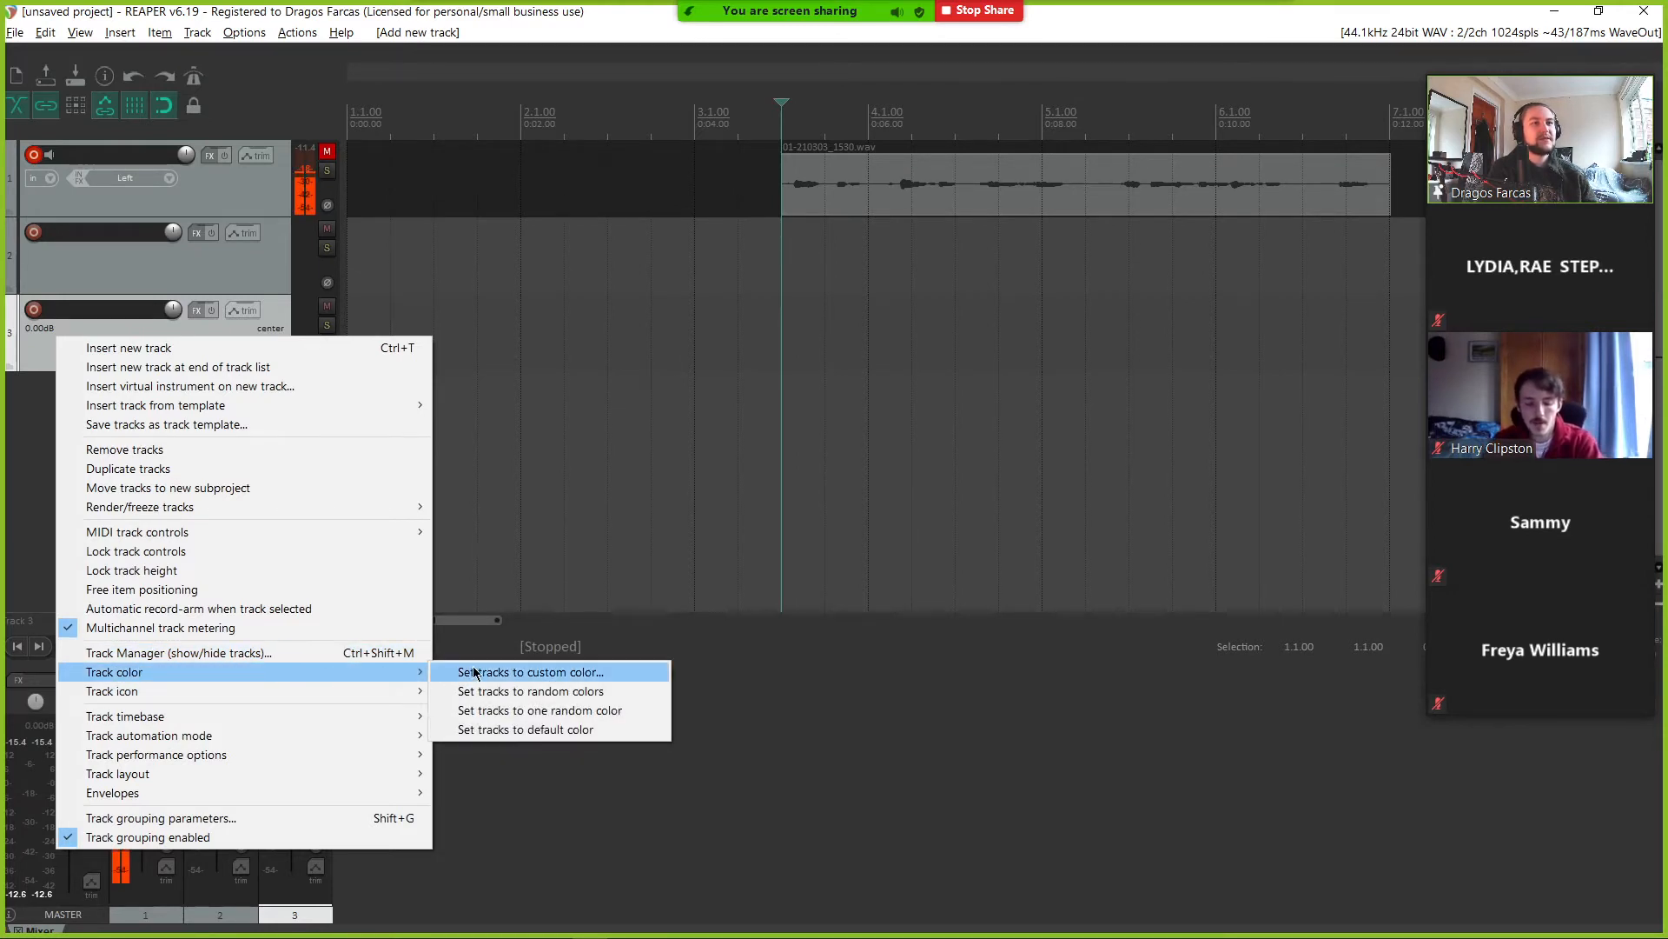
pyautogui.click(500, 674)
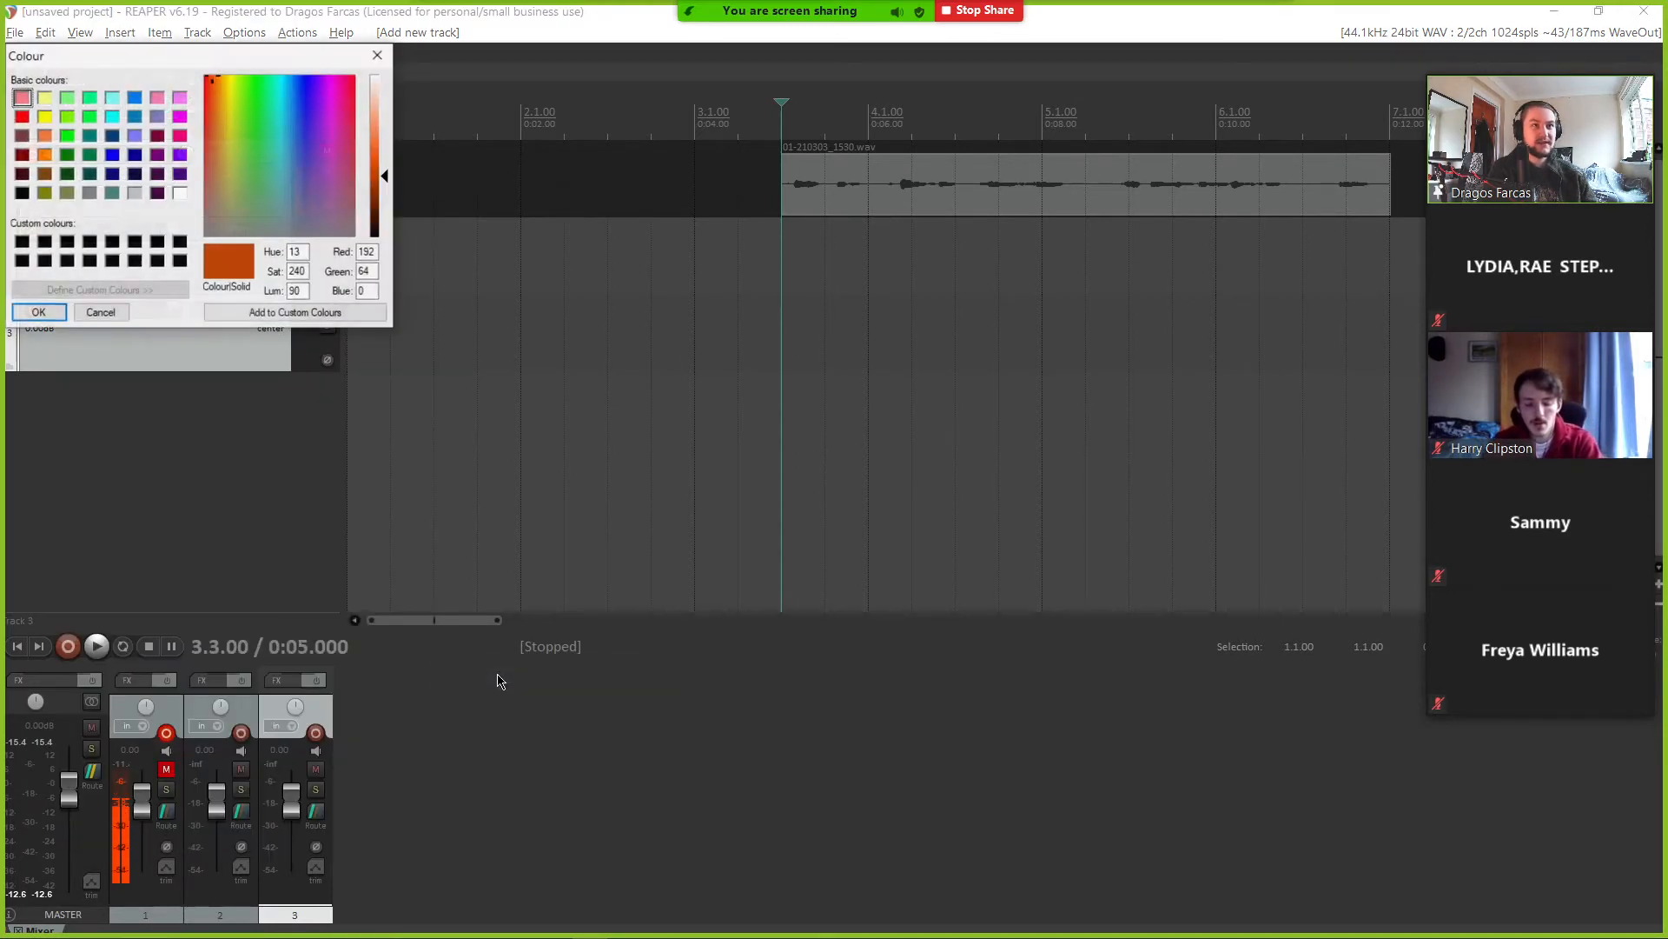
pyautogui.moveTo(101, 58); pyautogui.dragTo(177, 133)
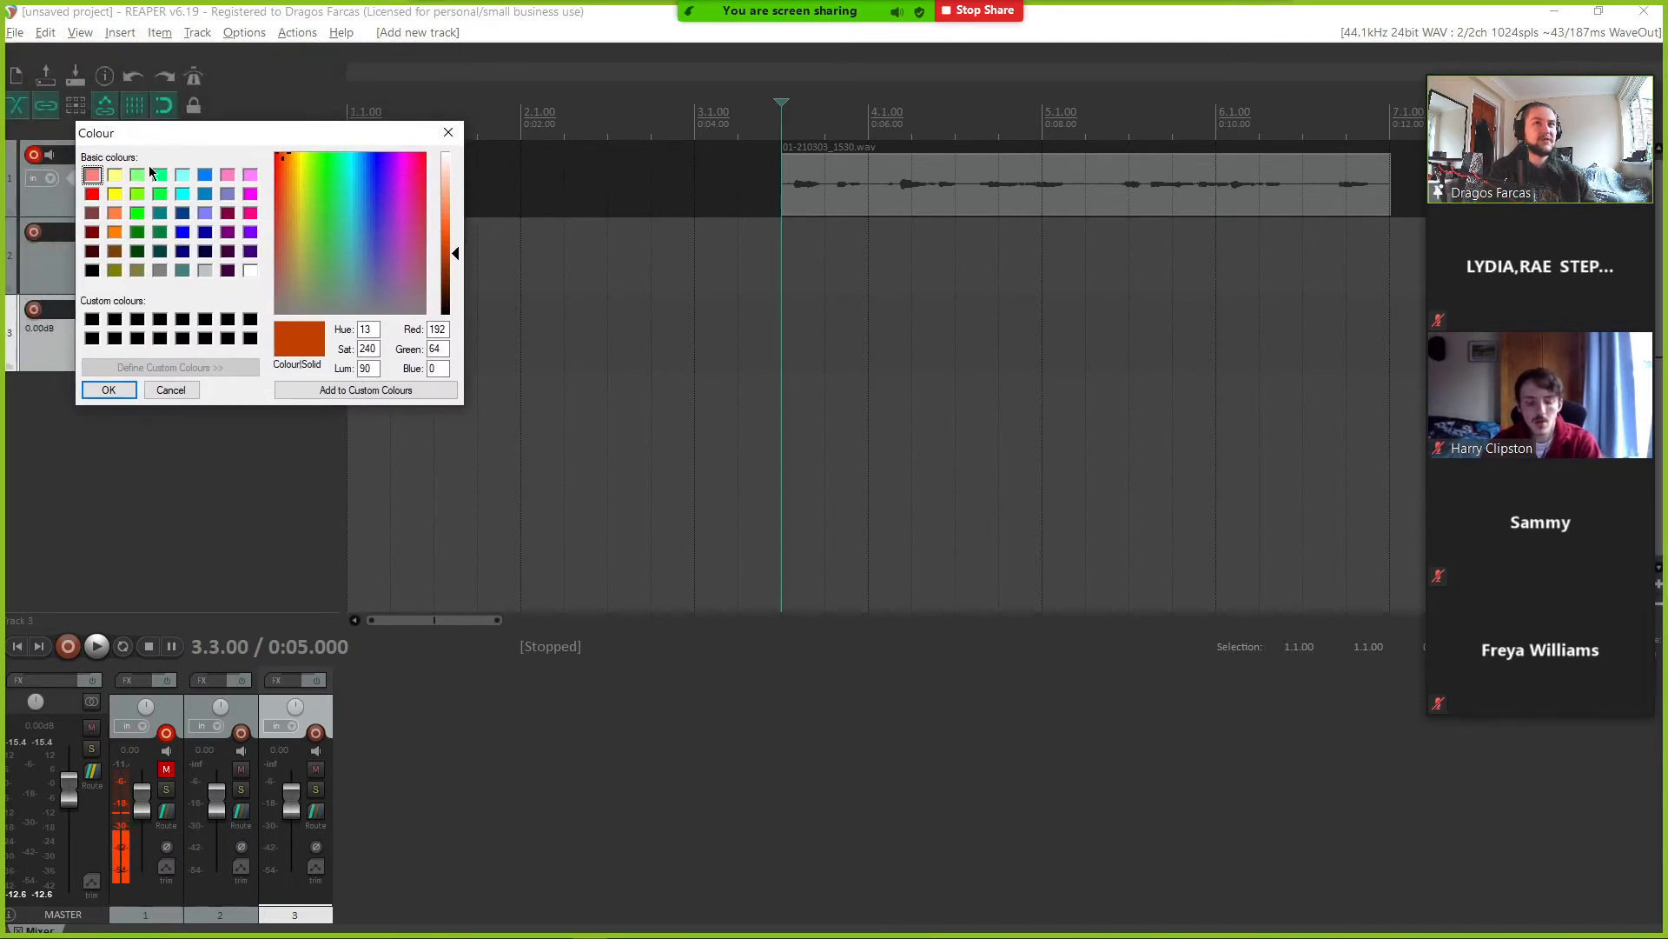
pyautogui.click(160, 175)
pyautogui.click(137, 175)
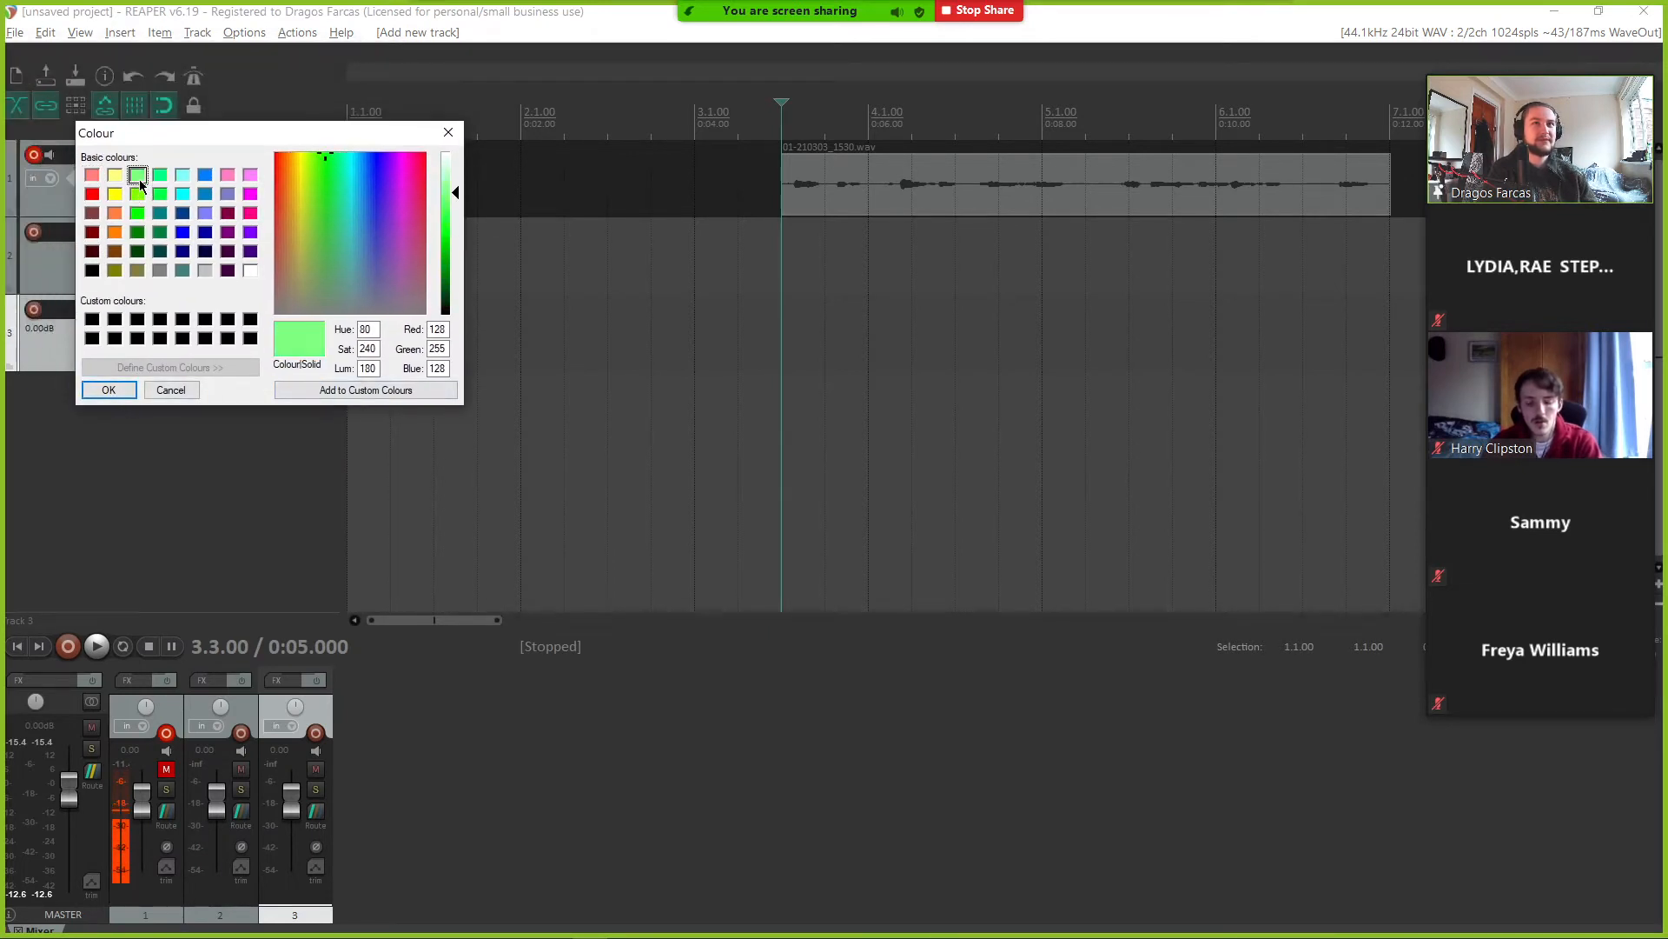
pyautogui.click(127, 396)
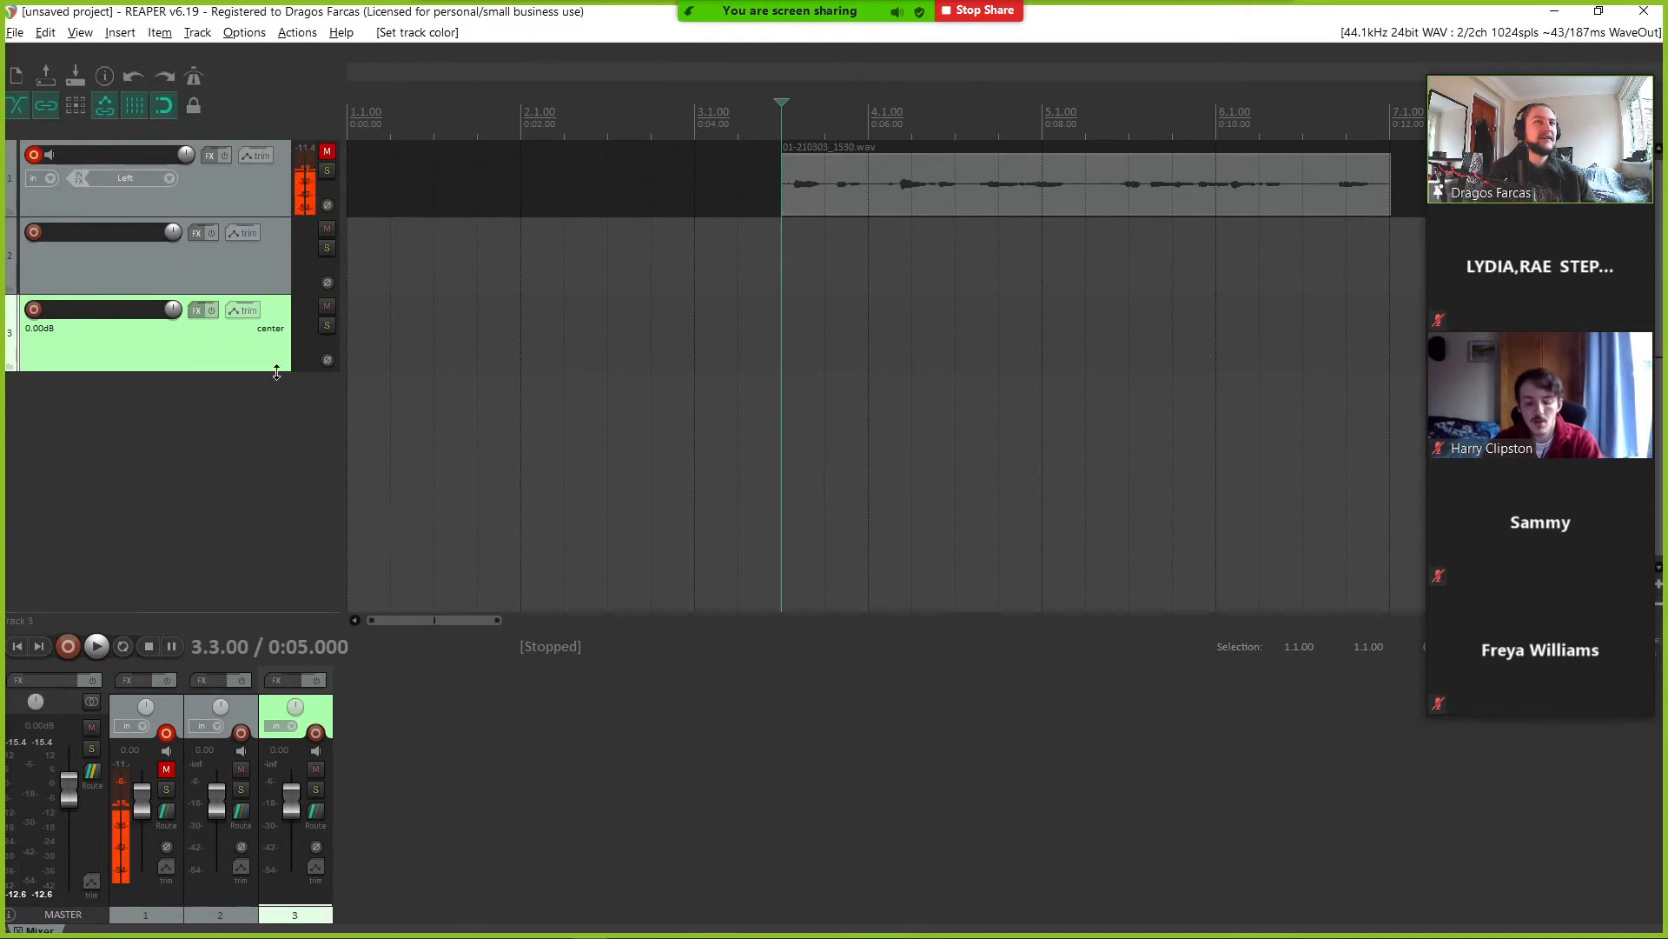
# - Set track 2 to a custom orange colour (red 192, green 64, blue 0) and deselect the track
pyautogui.rightClick(153, 265)
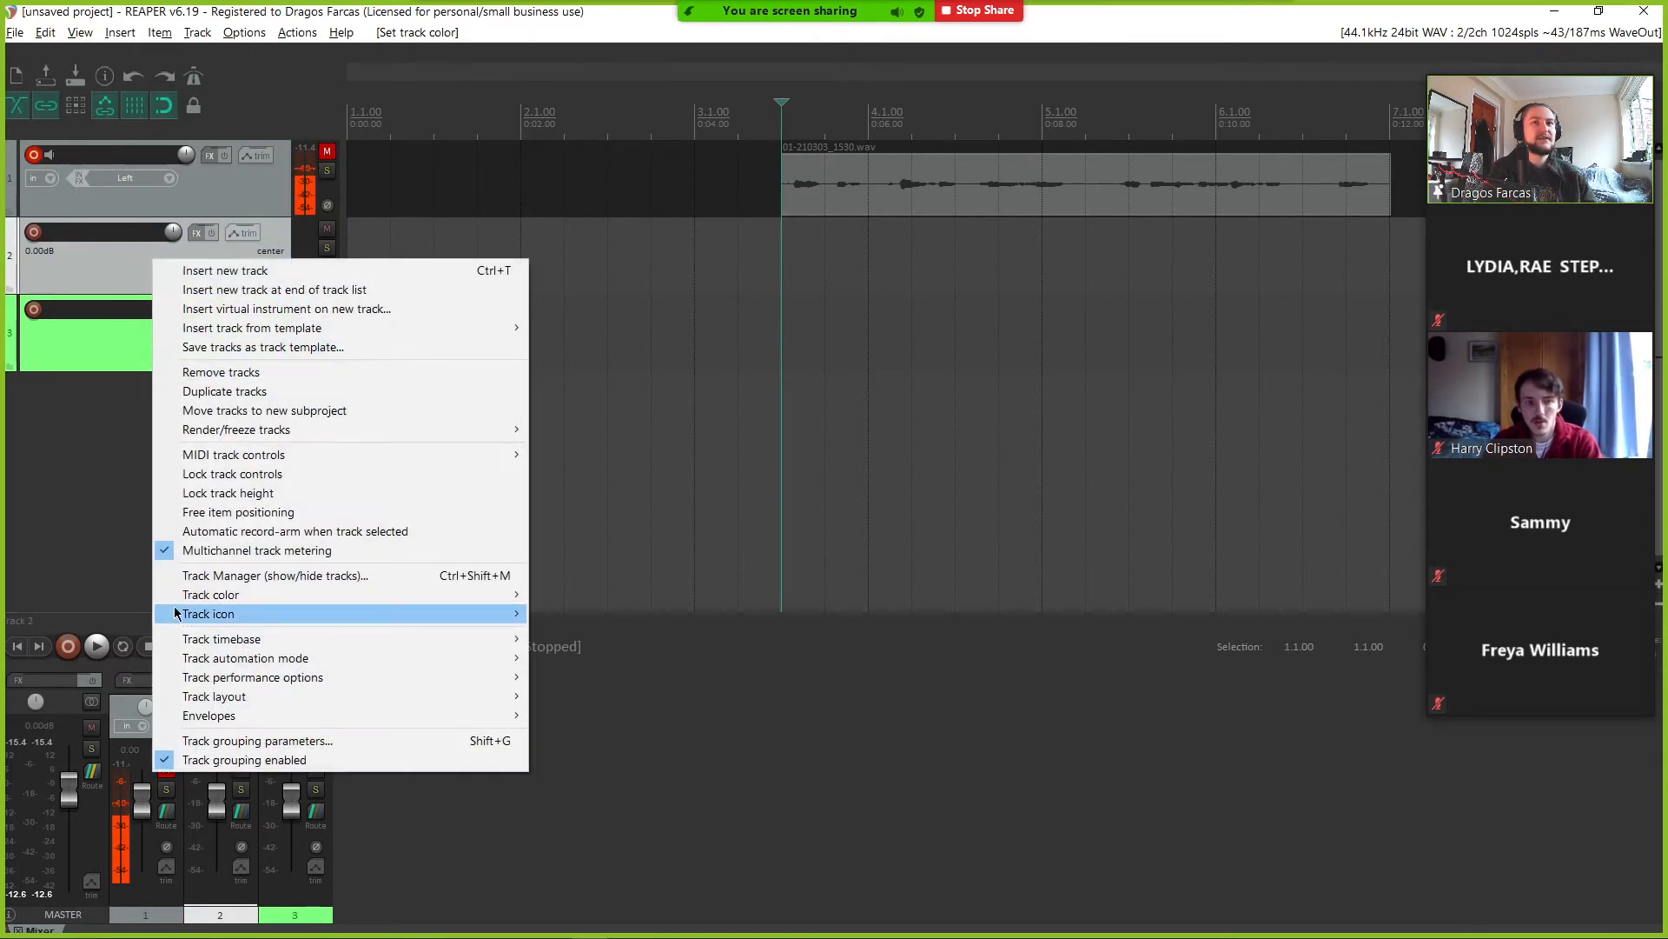
pyautogui.moveTo(193, 600)
pyautogui.click(626, 596)
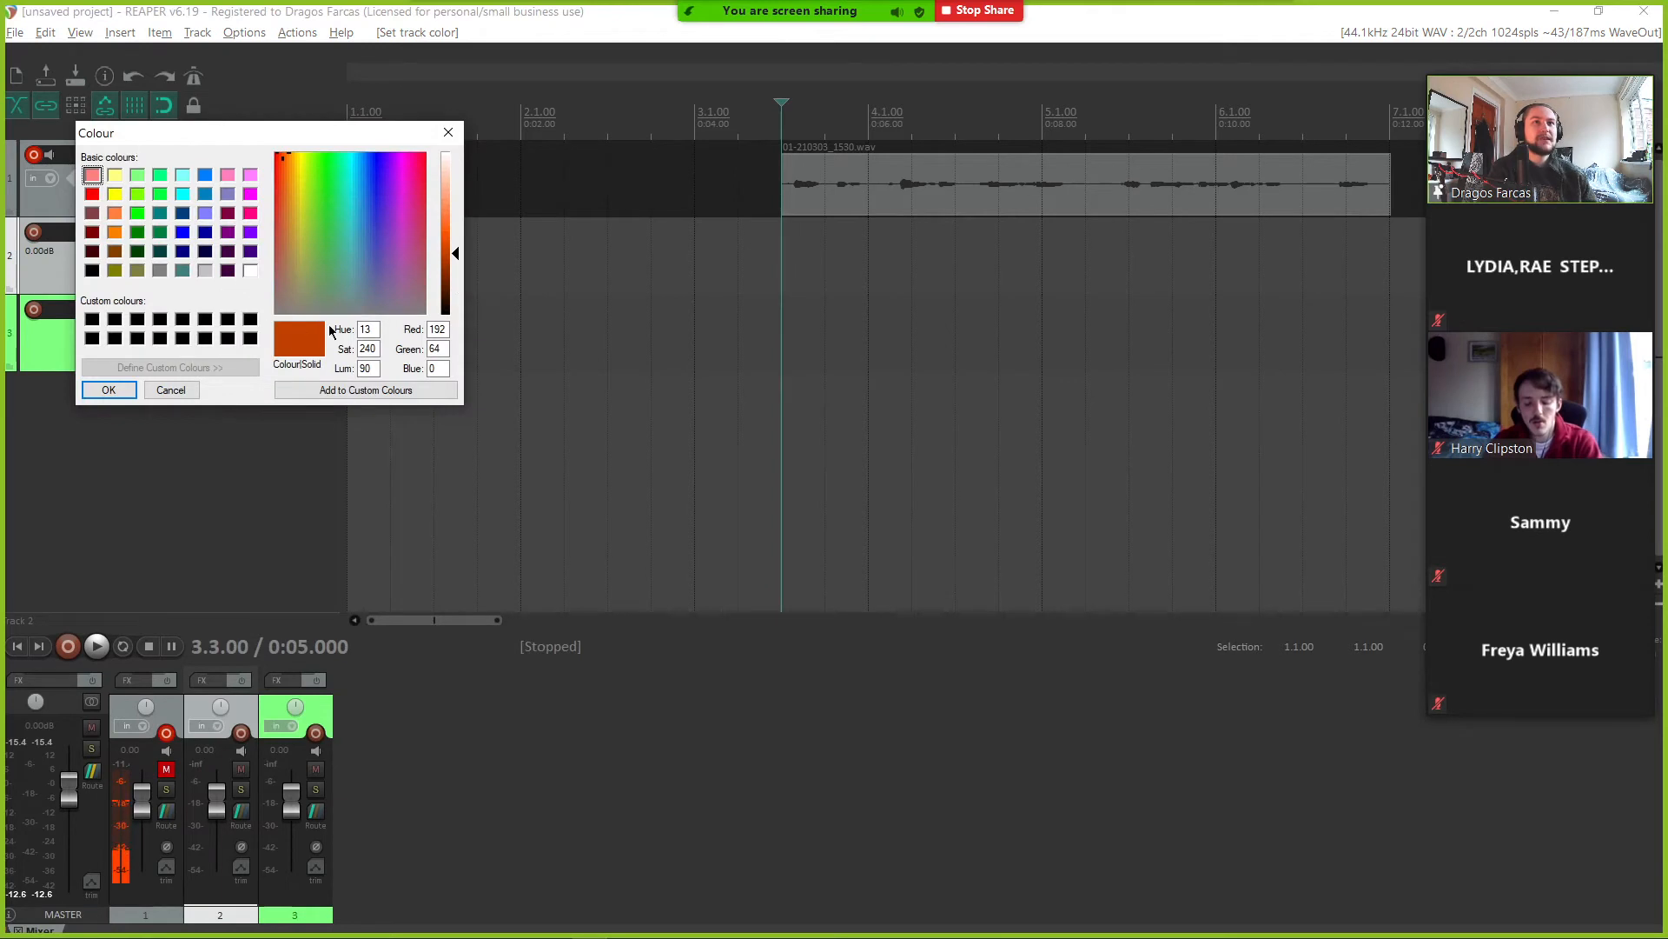
pyautogui.click(109, 389)
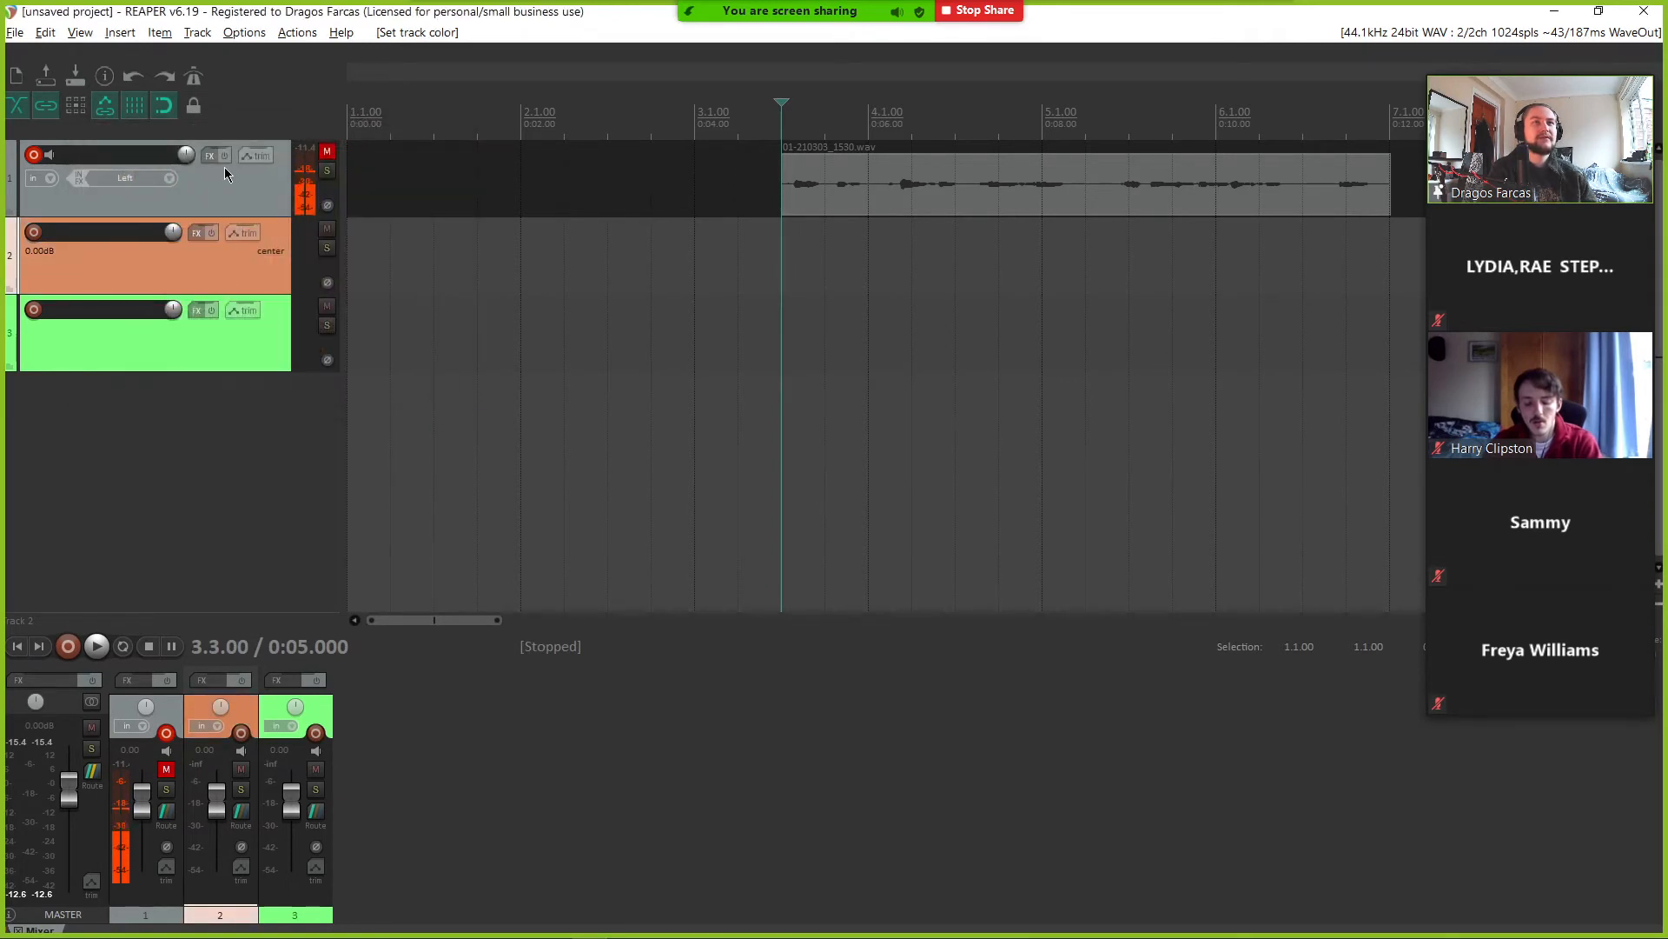
pyautogui.click(250, 426)
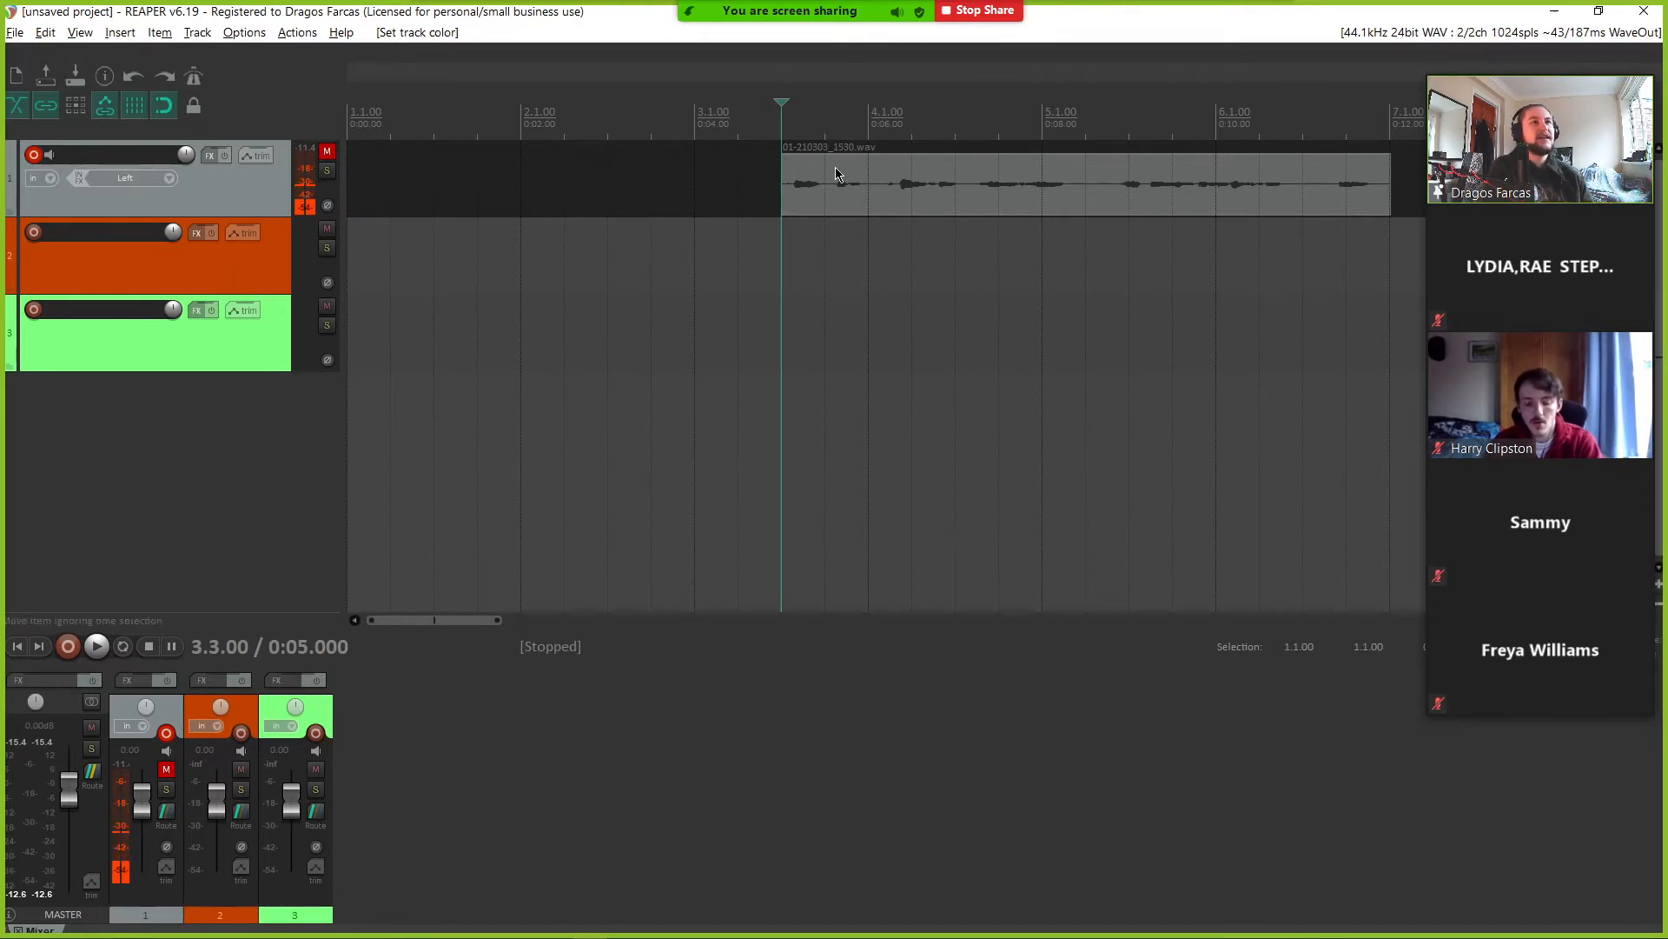
# - Move the recorded clip from track 1 to the start of track 2 and paste a copy of it onto track 3
pyautogui.moveTo(836, 167); pyautogui.dragTo(424, 279)
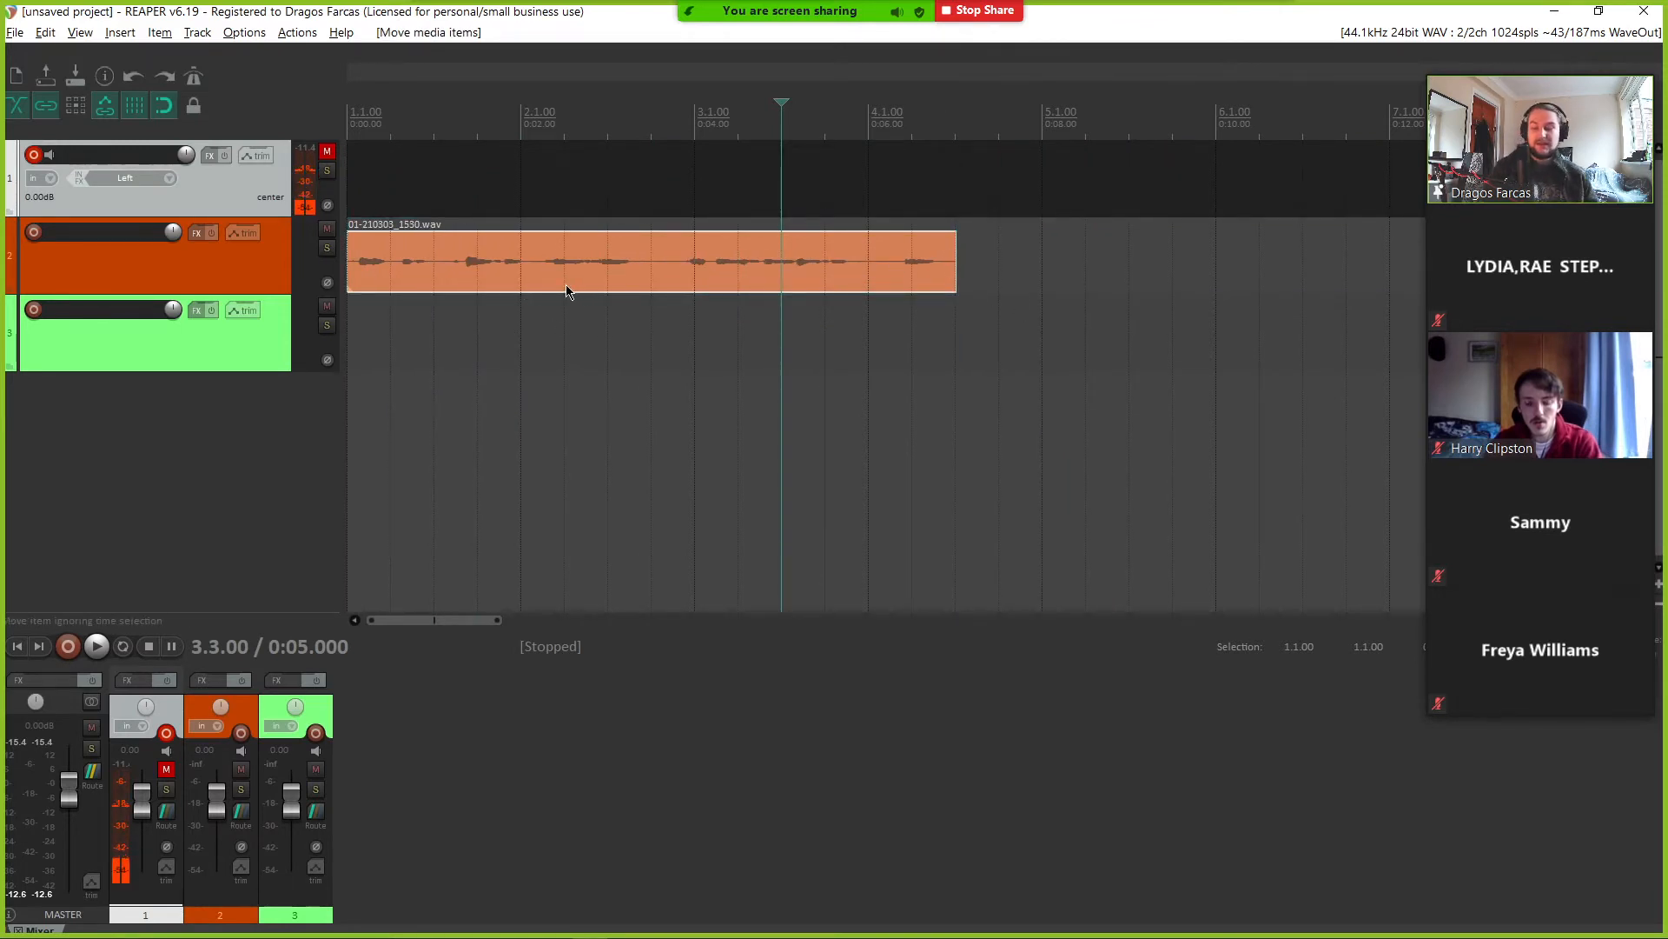
pyautogui.click(610, 261)
pyautogui.hotkey('ctrl', 'v')
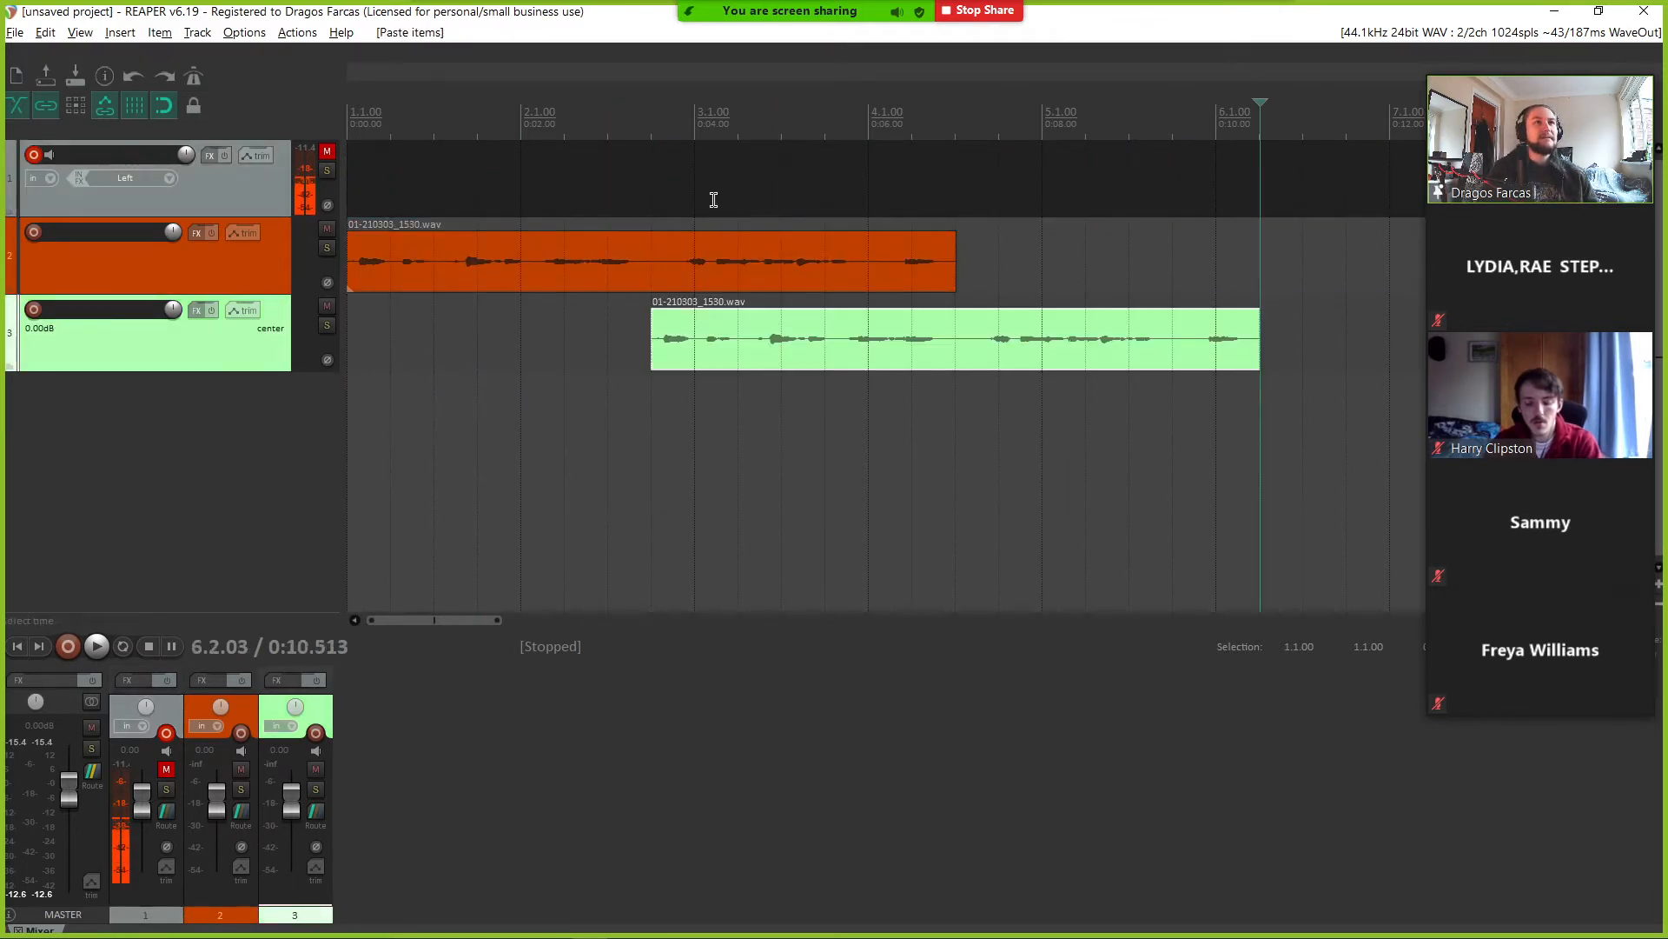
# - Trim the end of the copied clip on track 3 so that it is about 4 s long
pyautogui.moveTo(1260, 333); pyautogui.dragTo(999, 333)
pyautogui.click(212, 439)
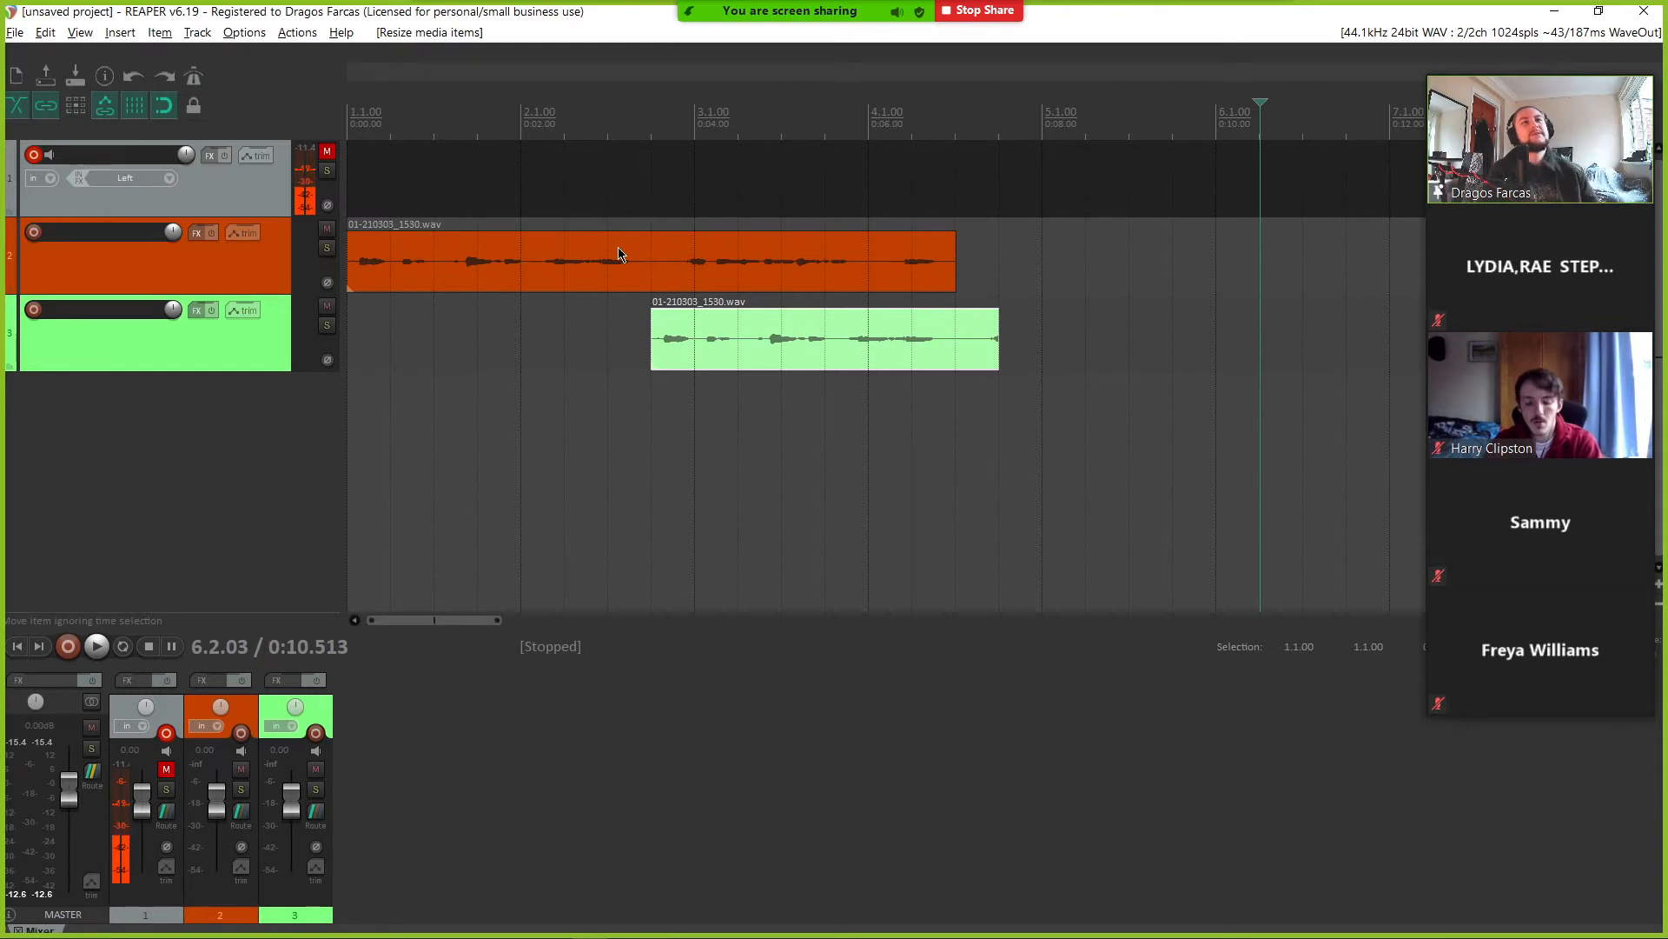
pyautogui.rightClick(252, 258)
pyautogui.click(185, 473)
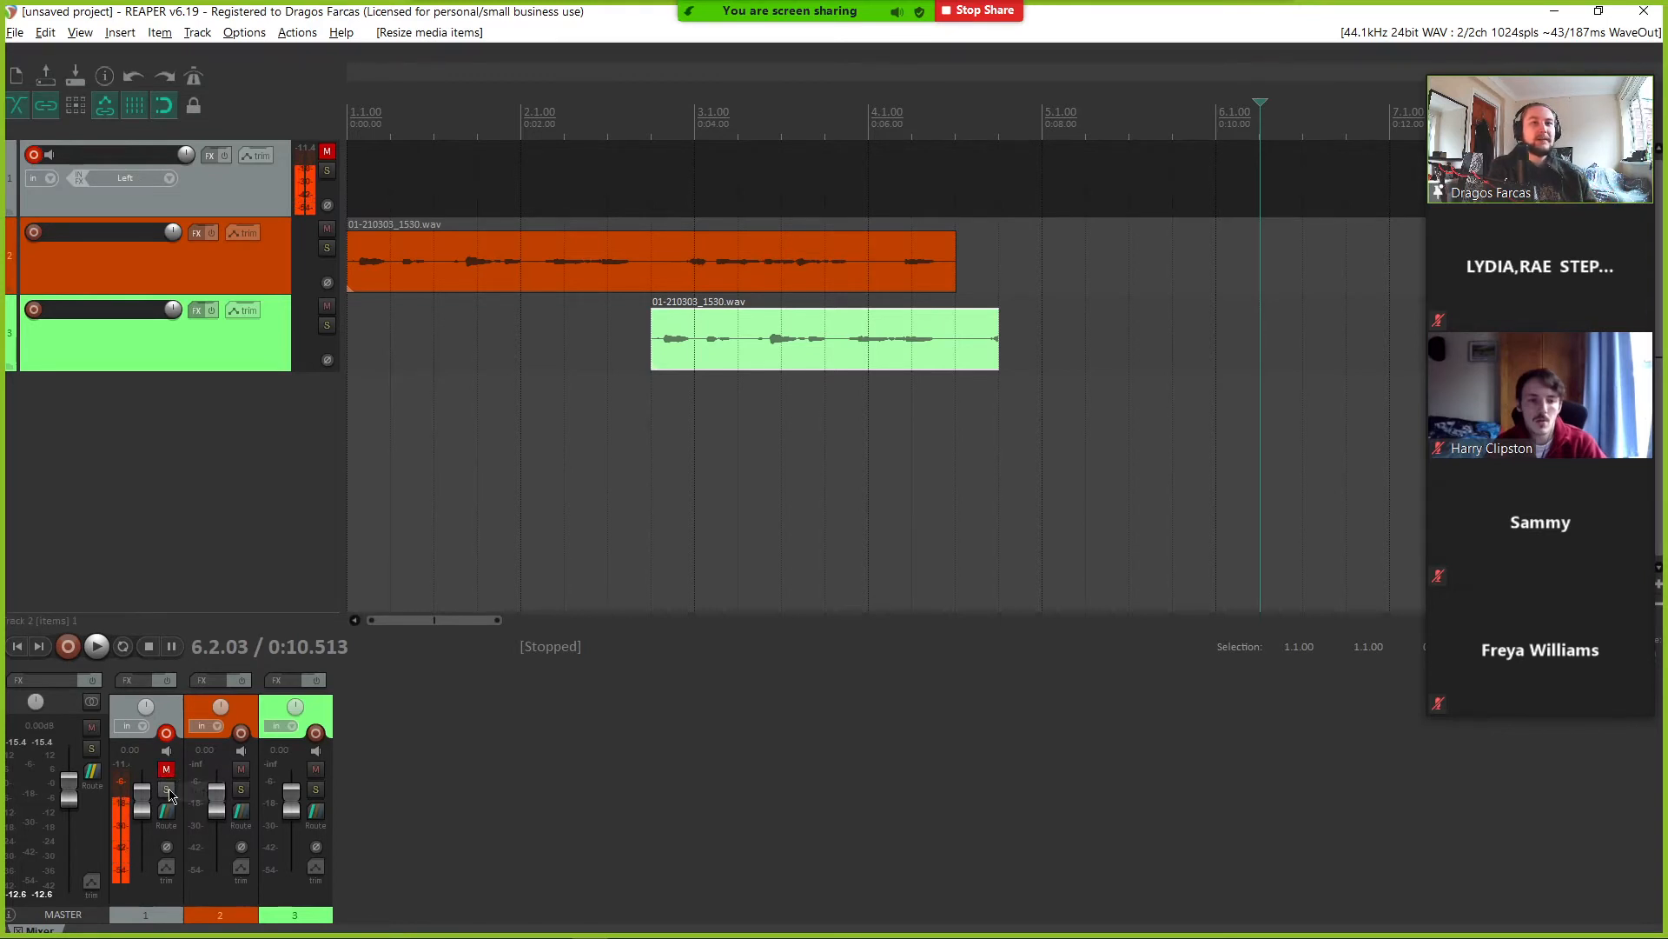
# - Lower track 1's volume fully and restore it to 0.00 dB, then lower track 2's volume to -17.2 dB
pyautogui.moveTo(142, 795); pyautogui.dragTo(142, 875)
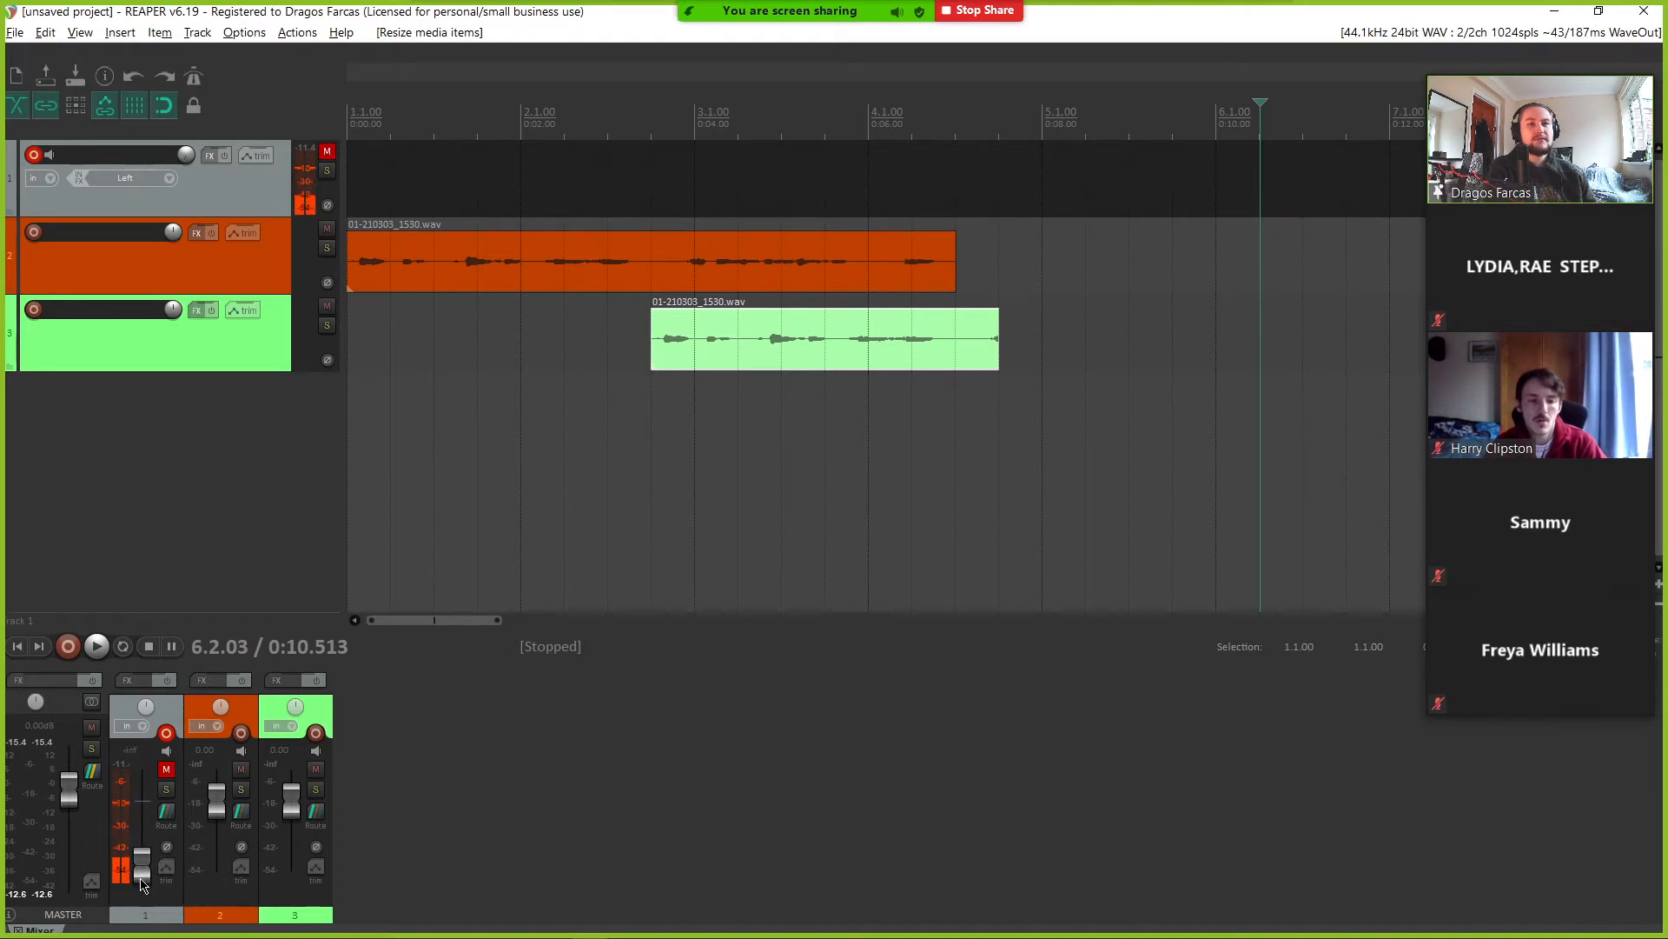
pyautogui.moveTo(143, 884); pyautogui.dragTo(150, 802)
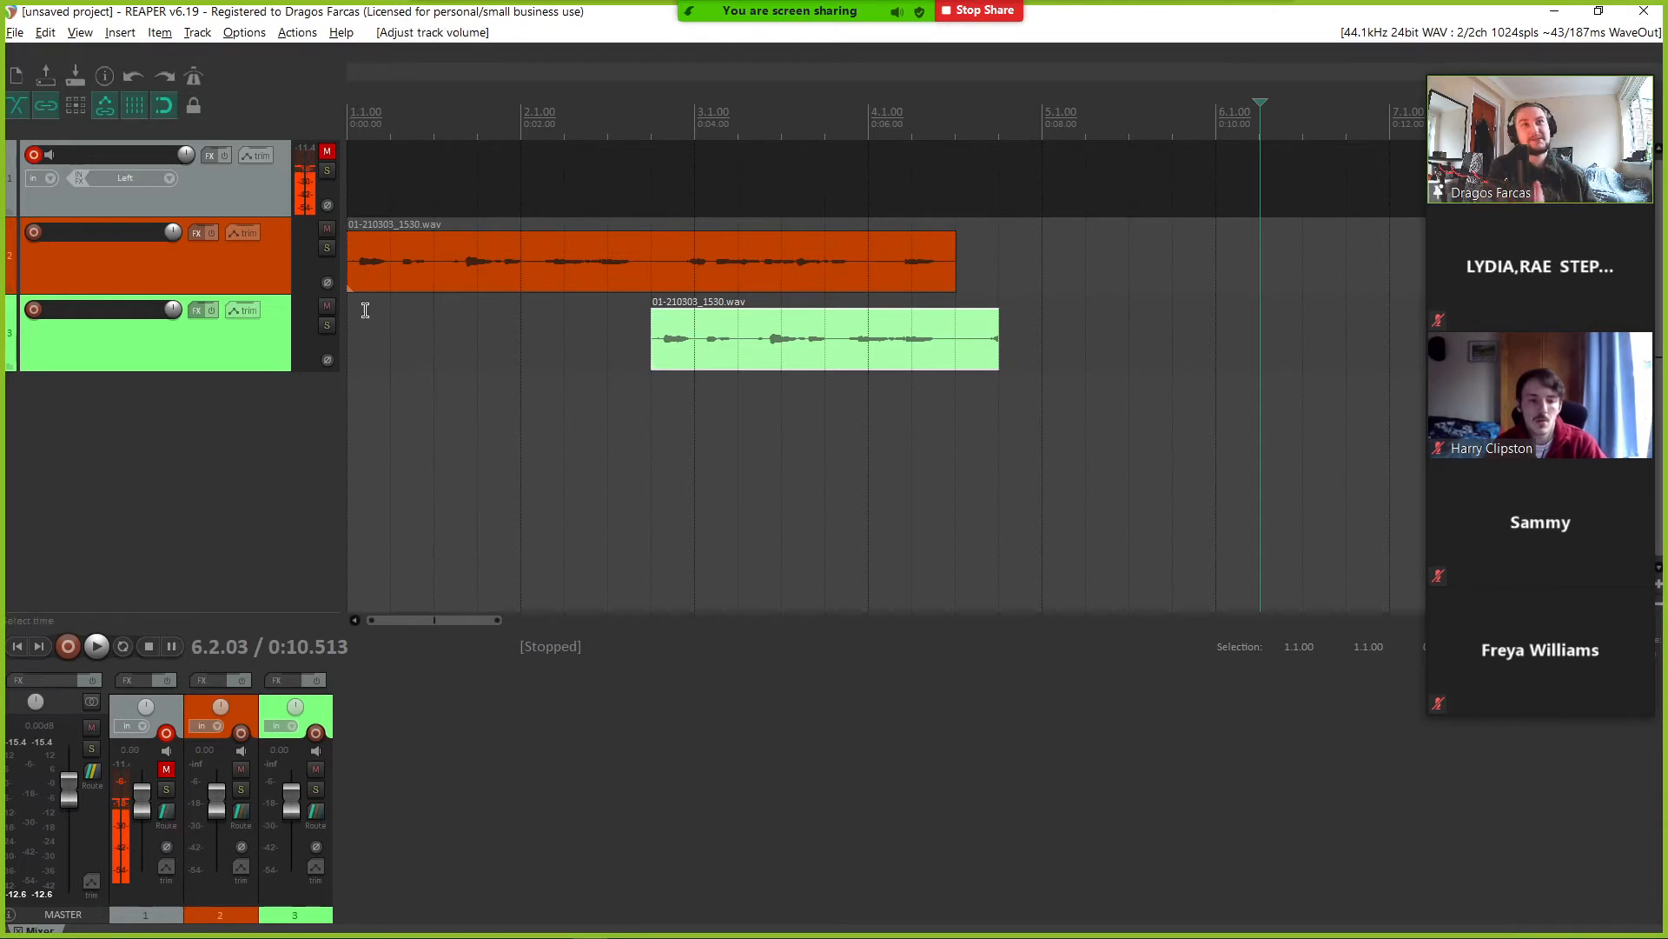
pyautogui.moveTo(217, 793); pyautogui.dragTo(217, 821)
pyautogui.moveTo(216, 824); pyautogui.dragTo(217, 827)
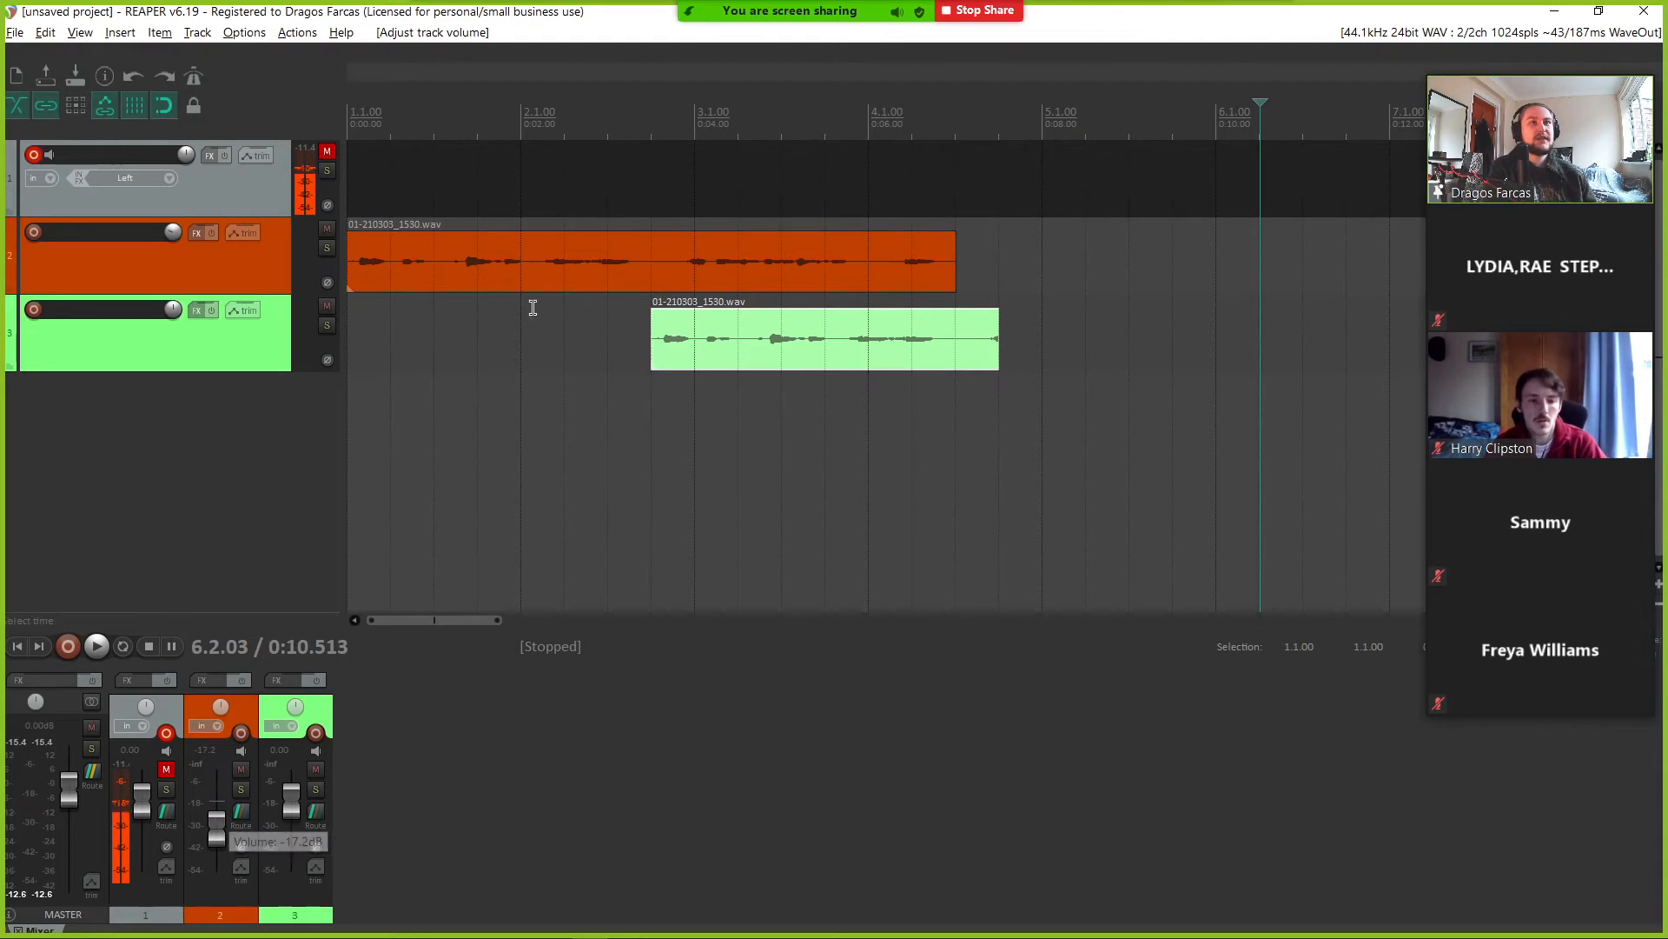
# - Play the project briefly from 0:01.500 to hear track 2 at its lowered volume, and stop
pyautogui.click(473, 120)
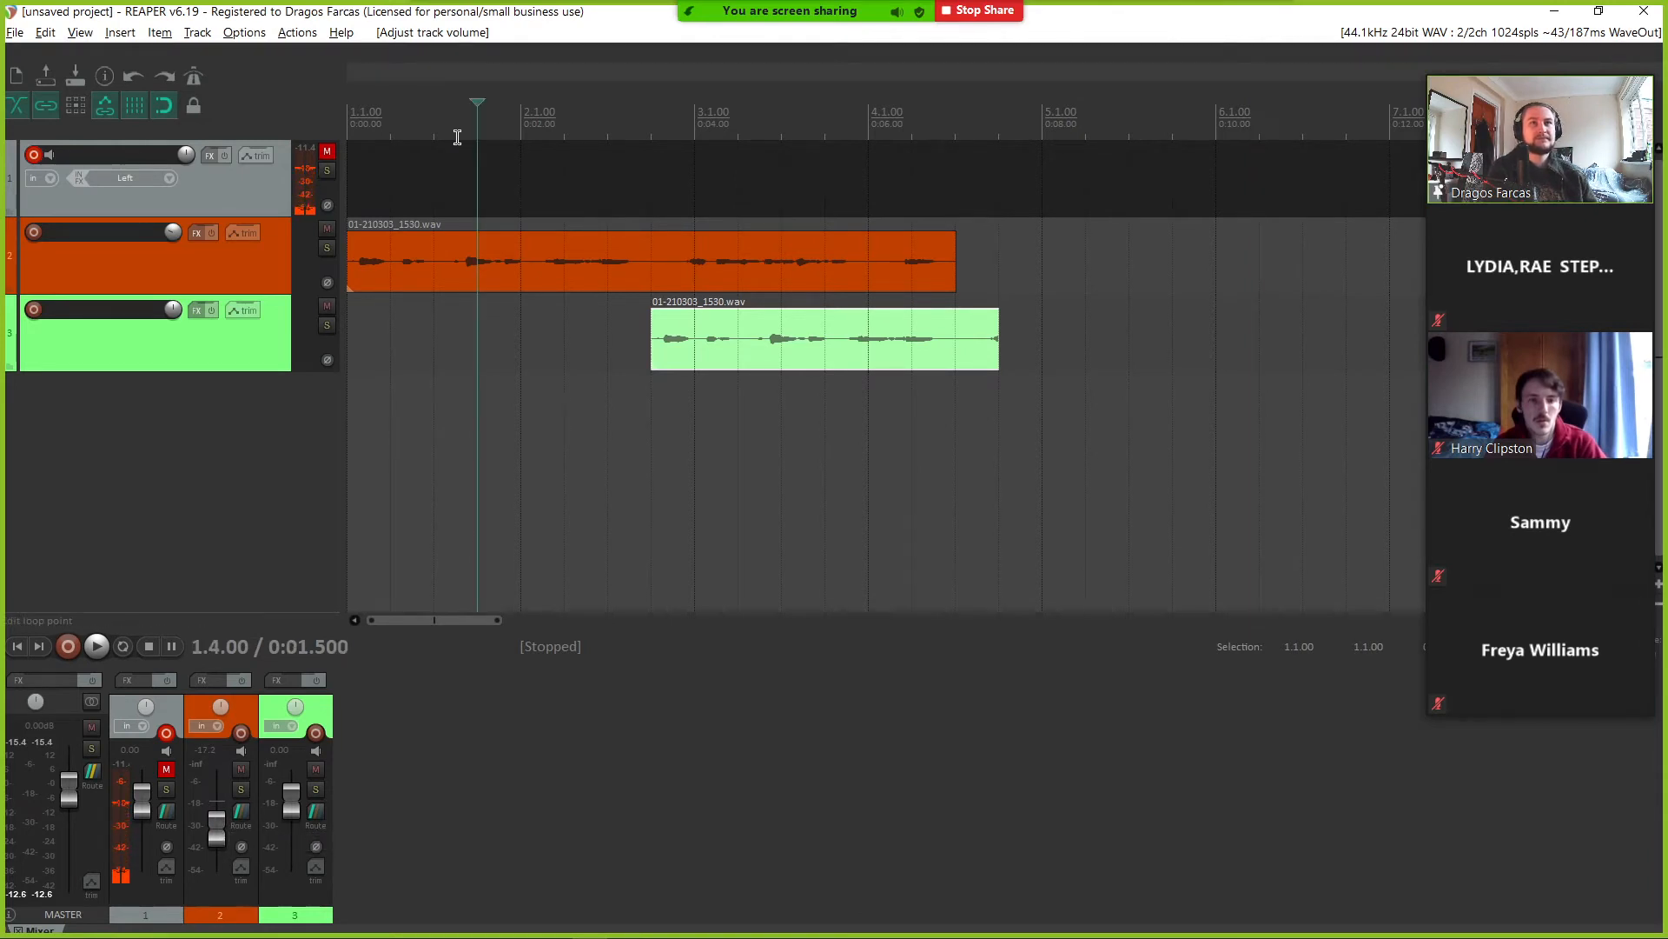
pyautogui.press('space')
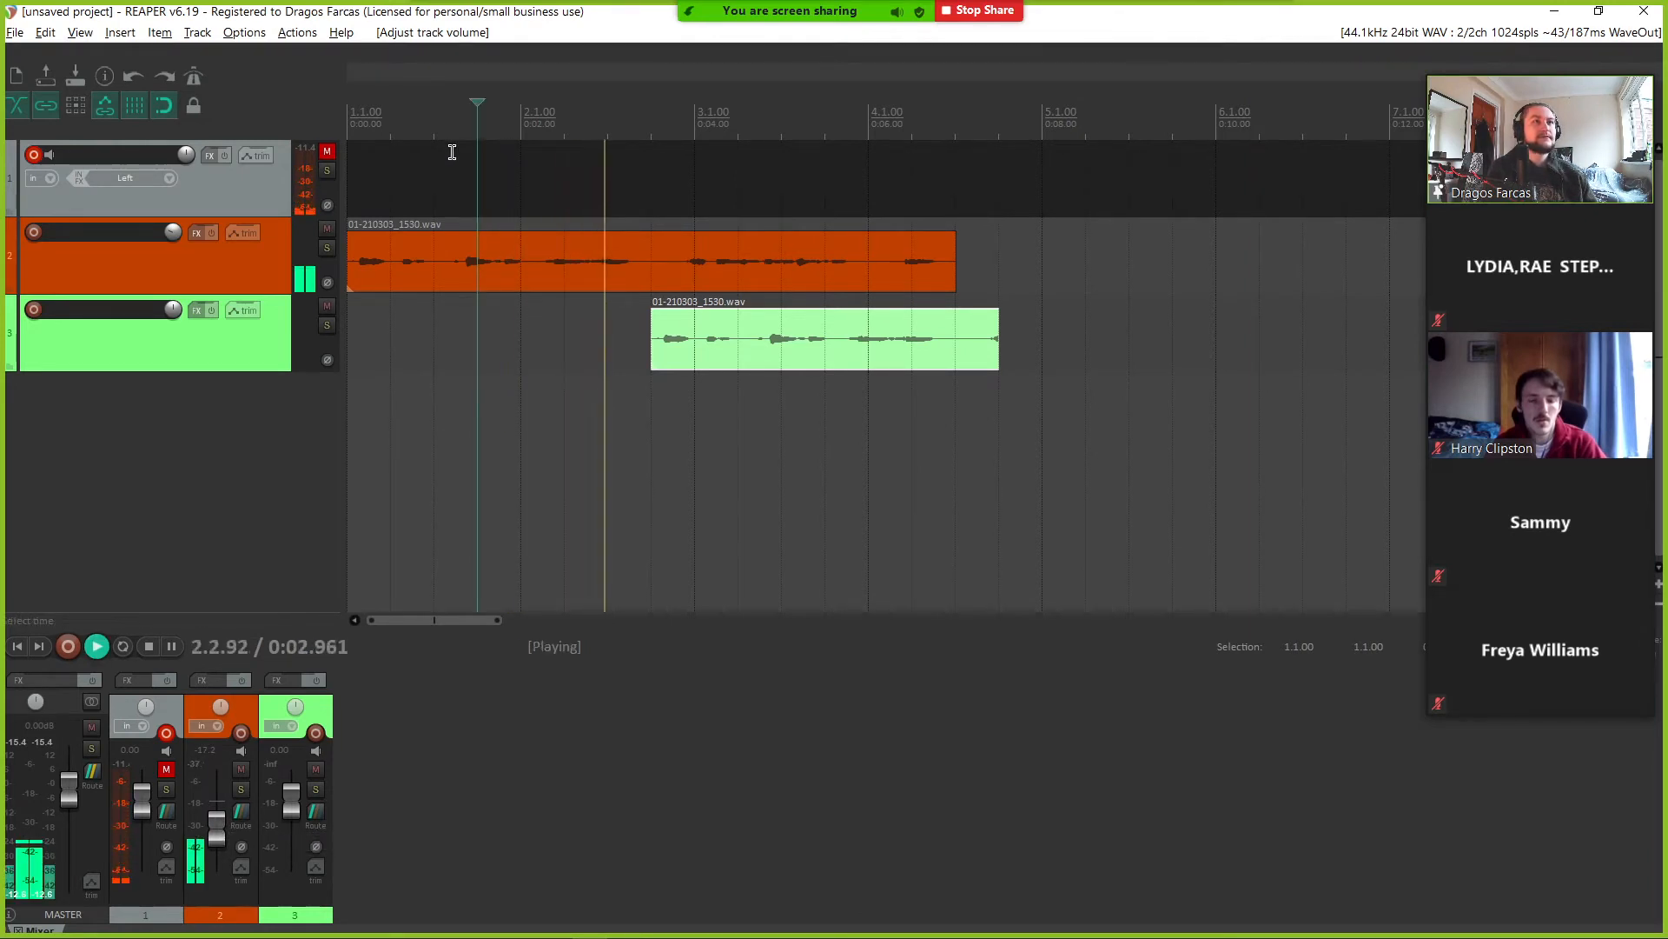
pyautogui.press('space')
# - Mute track 2, raise its volume to about +5.6 dB and unmute it
pyautogui.click(327, 229)
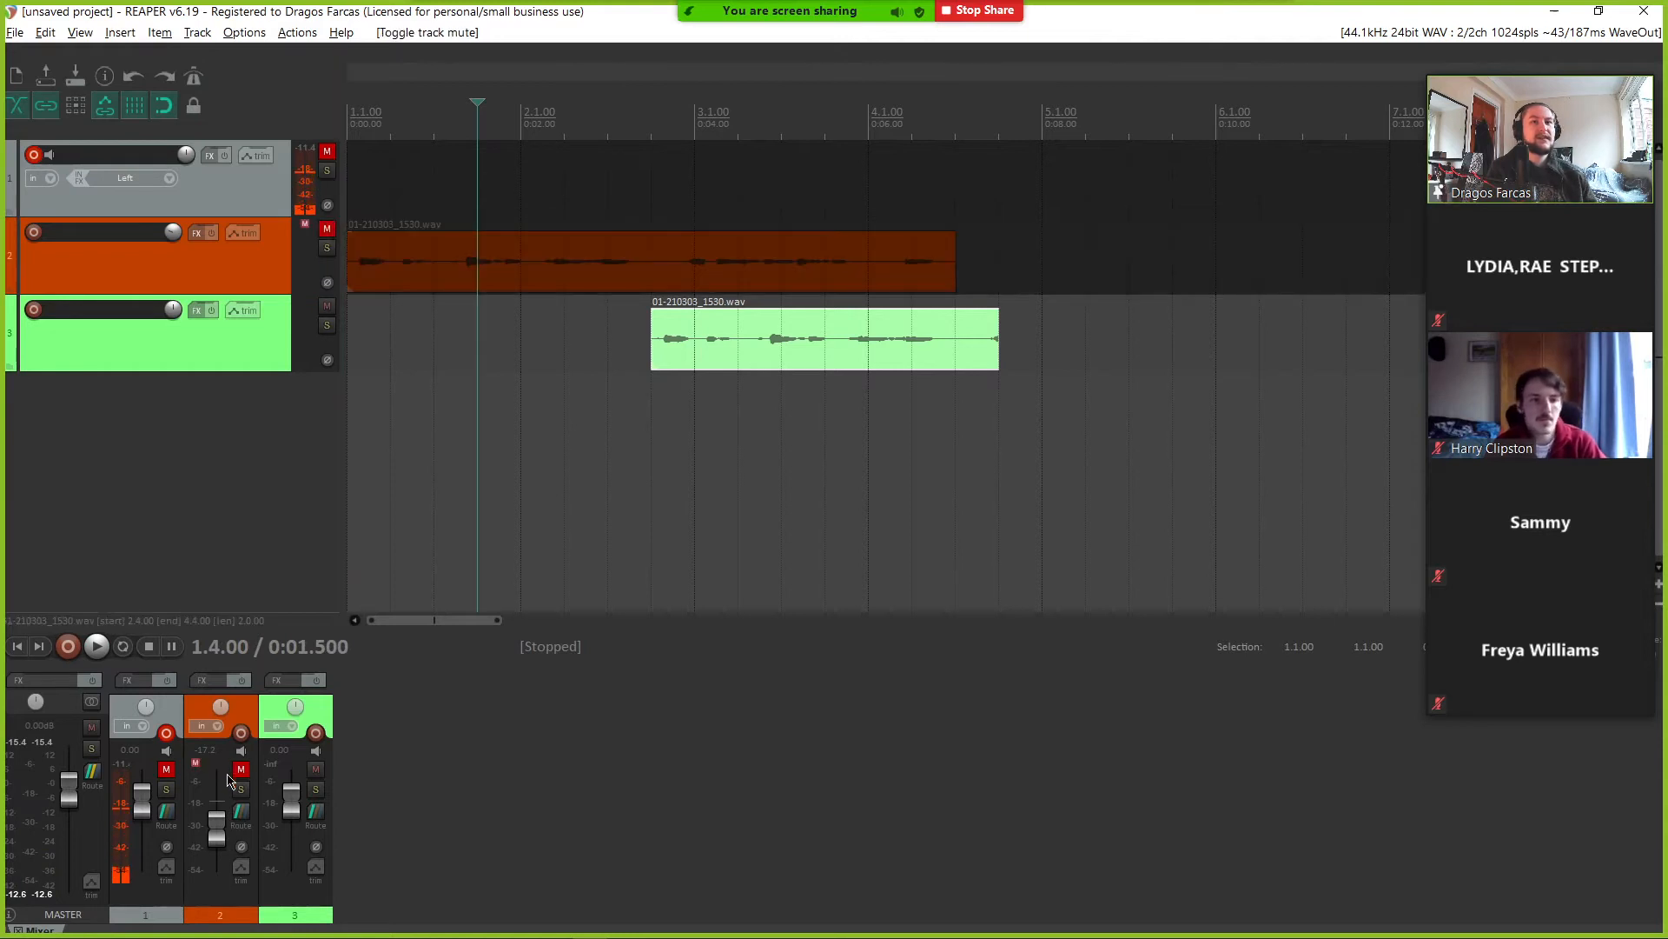
pyautogui.moveTo(223, 833); pyautogui.dragTo(224, 798)
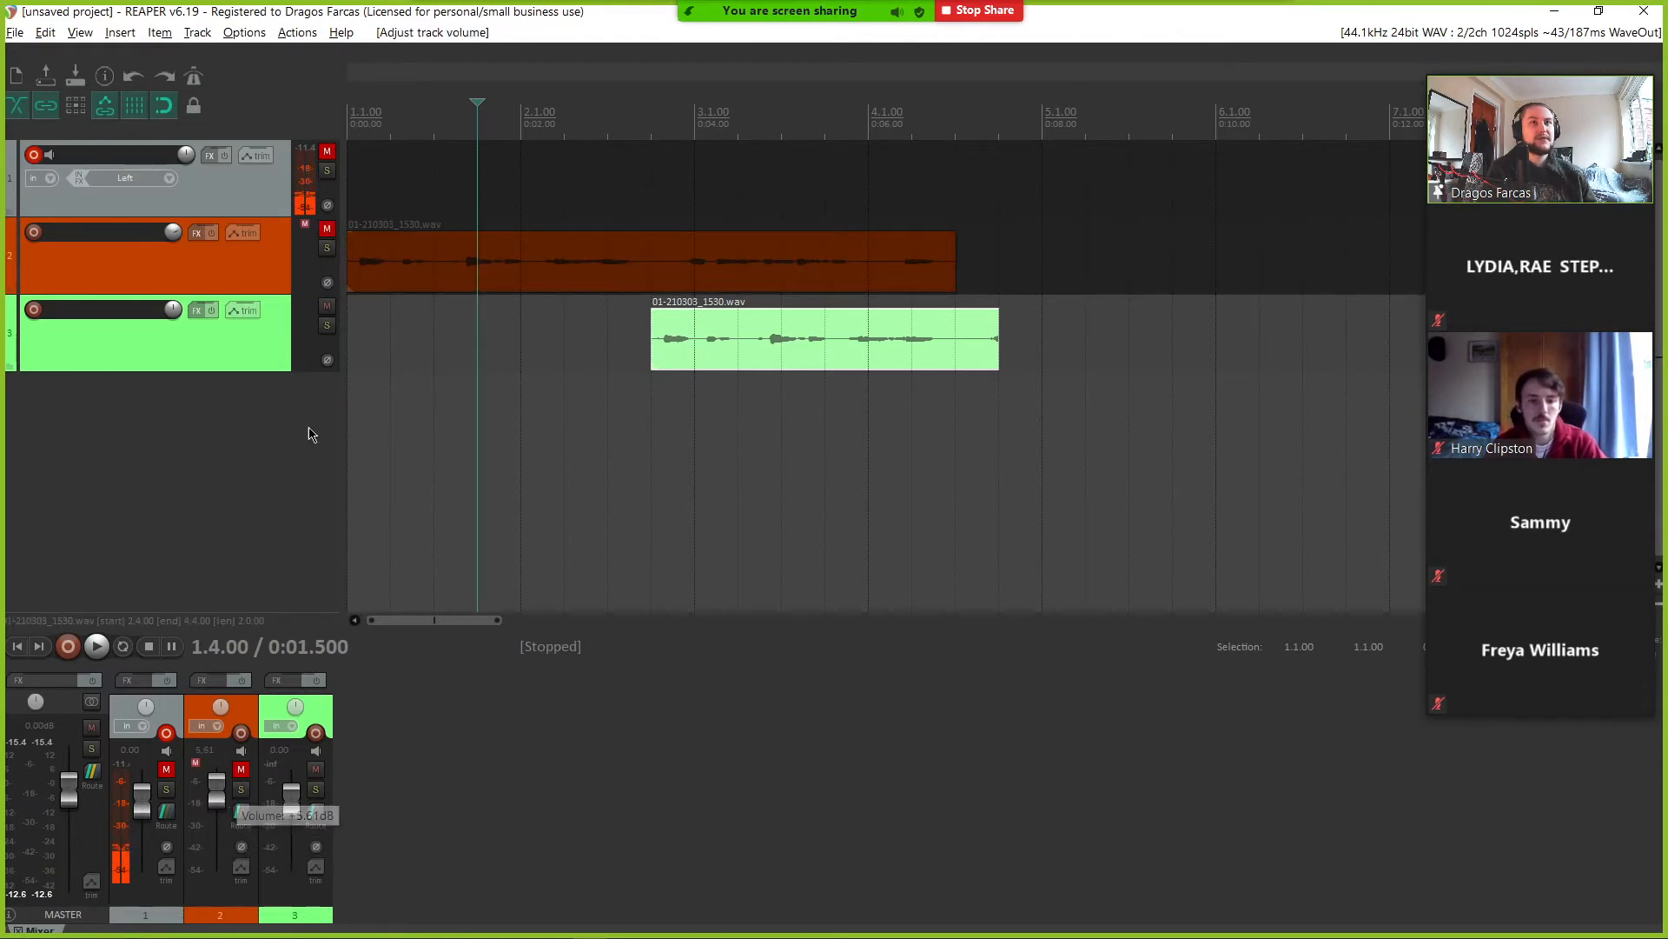
pyautogui.click(326, 228)
# - Mute track 3 and play the project briefly from 0:00.500 to hear only track 2's clip
pyautogui.click(400, 129)
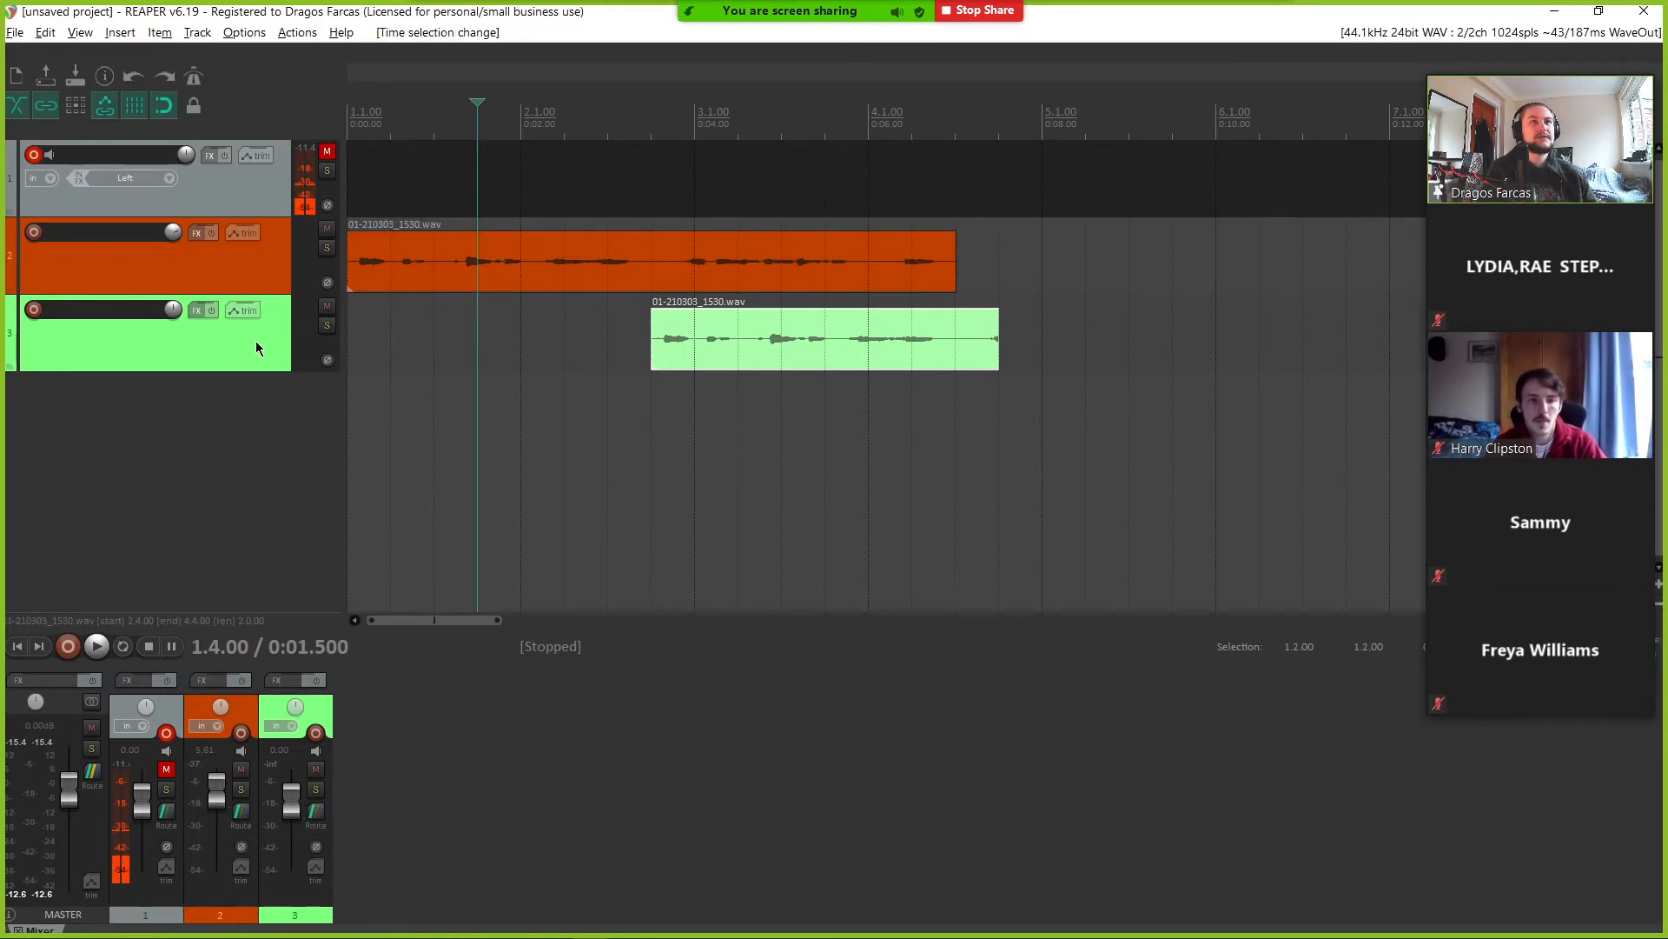
pyautogui.click(326, 306)
pyautogui.click(392, 130)
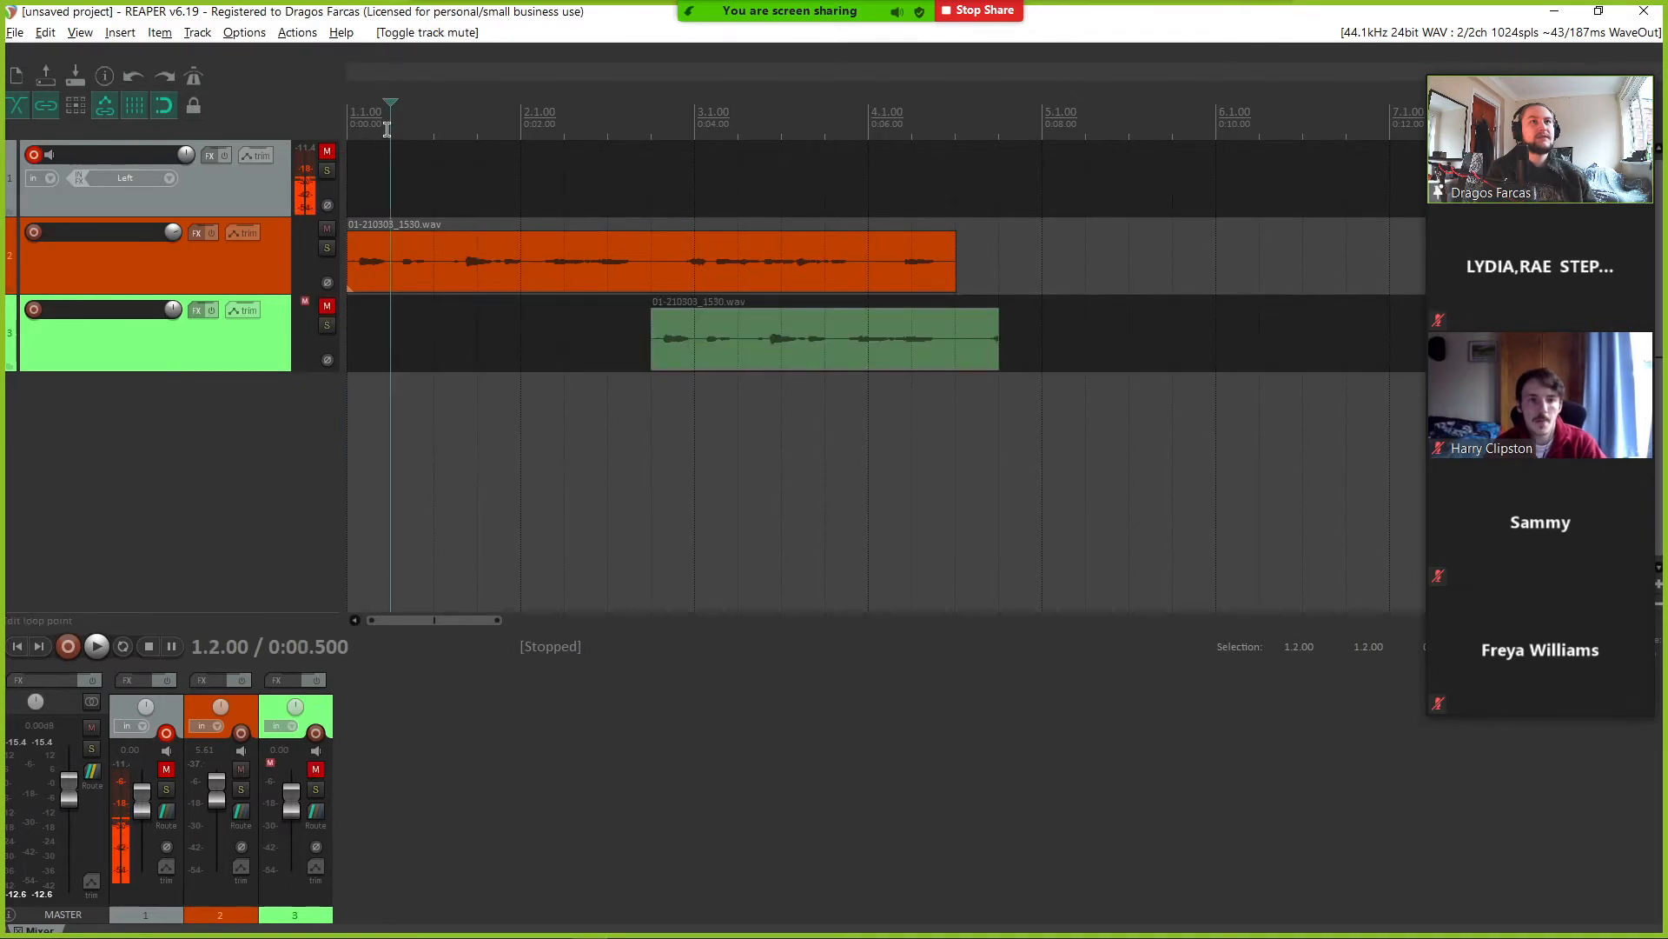
pyautogui.press('space')
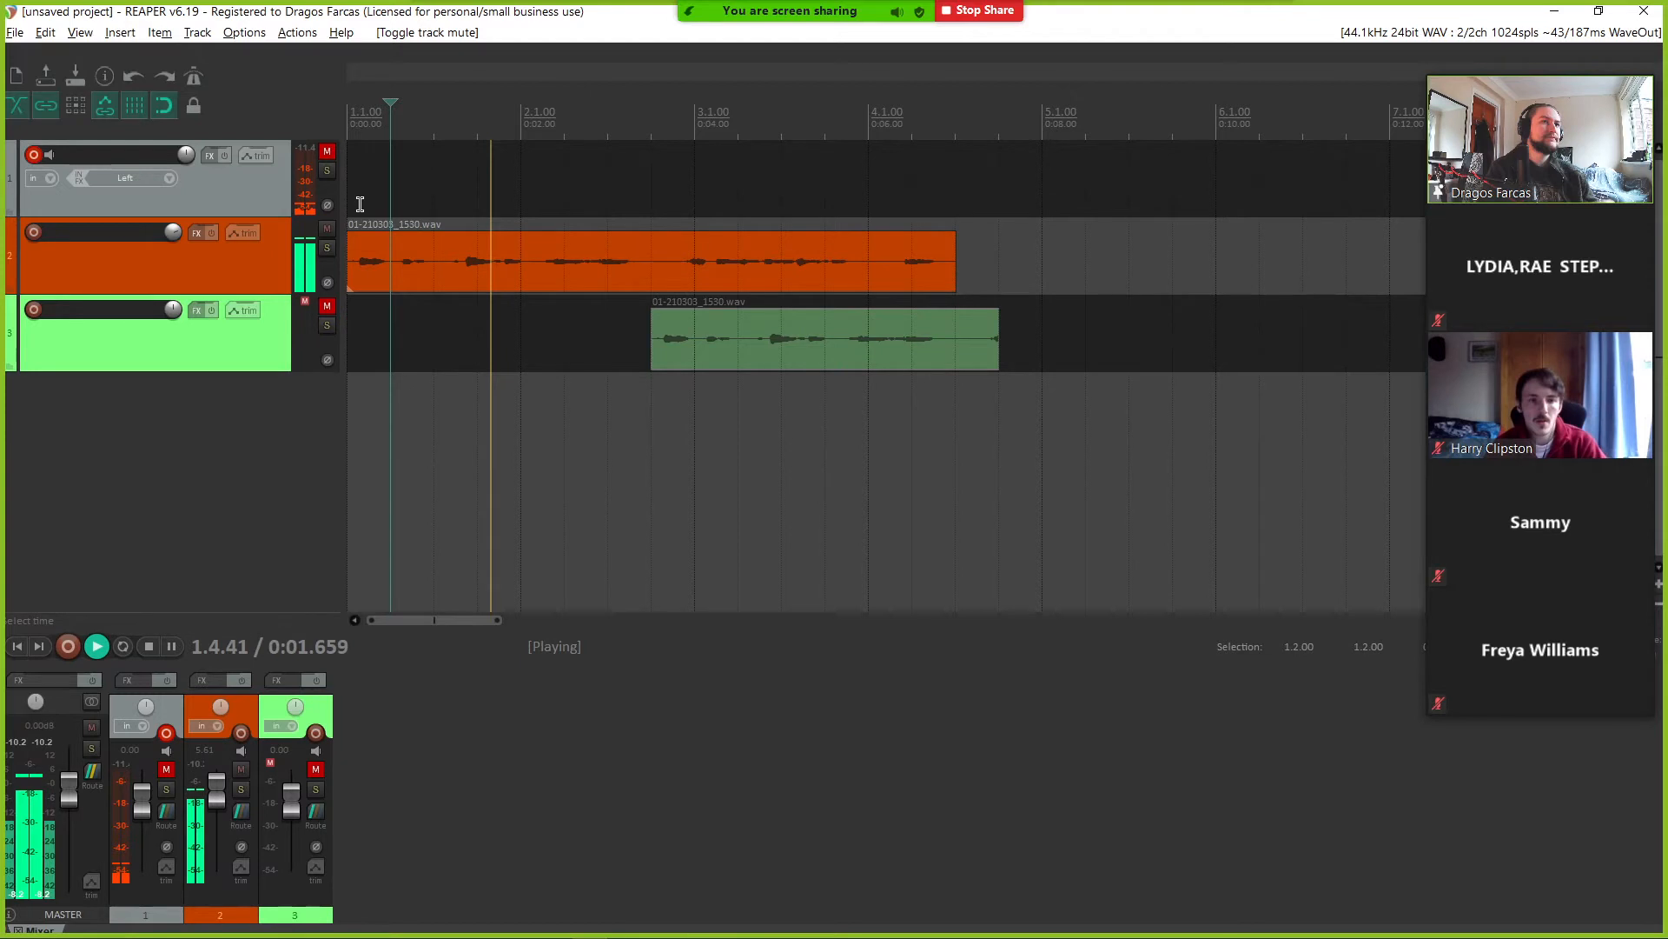
pyautogui.press('space')
# - Reset track 2's volume to 0.00 dB
pyautogui.scroll(1, 469, 388)
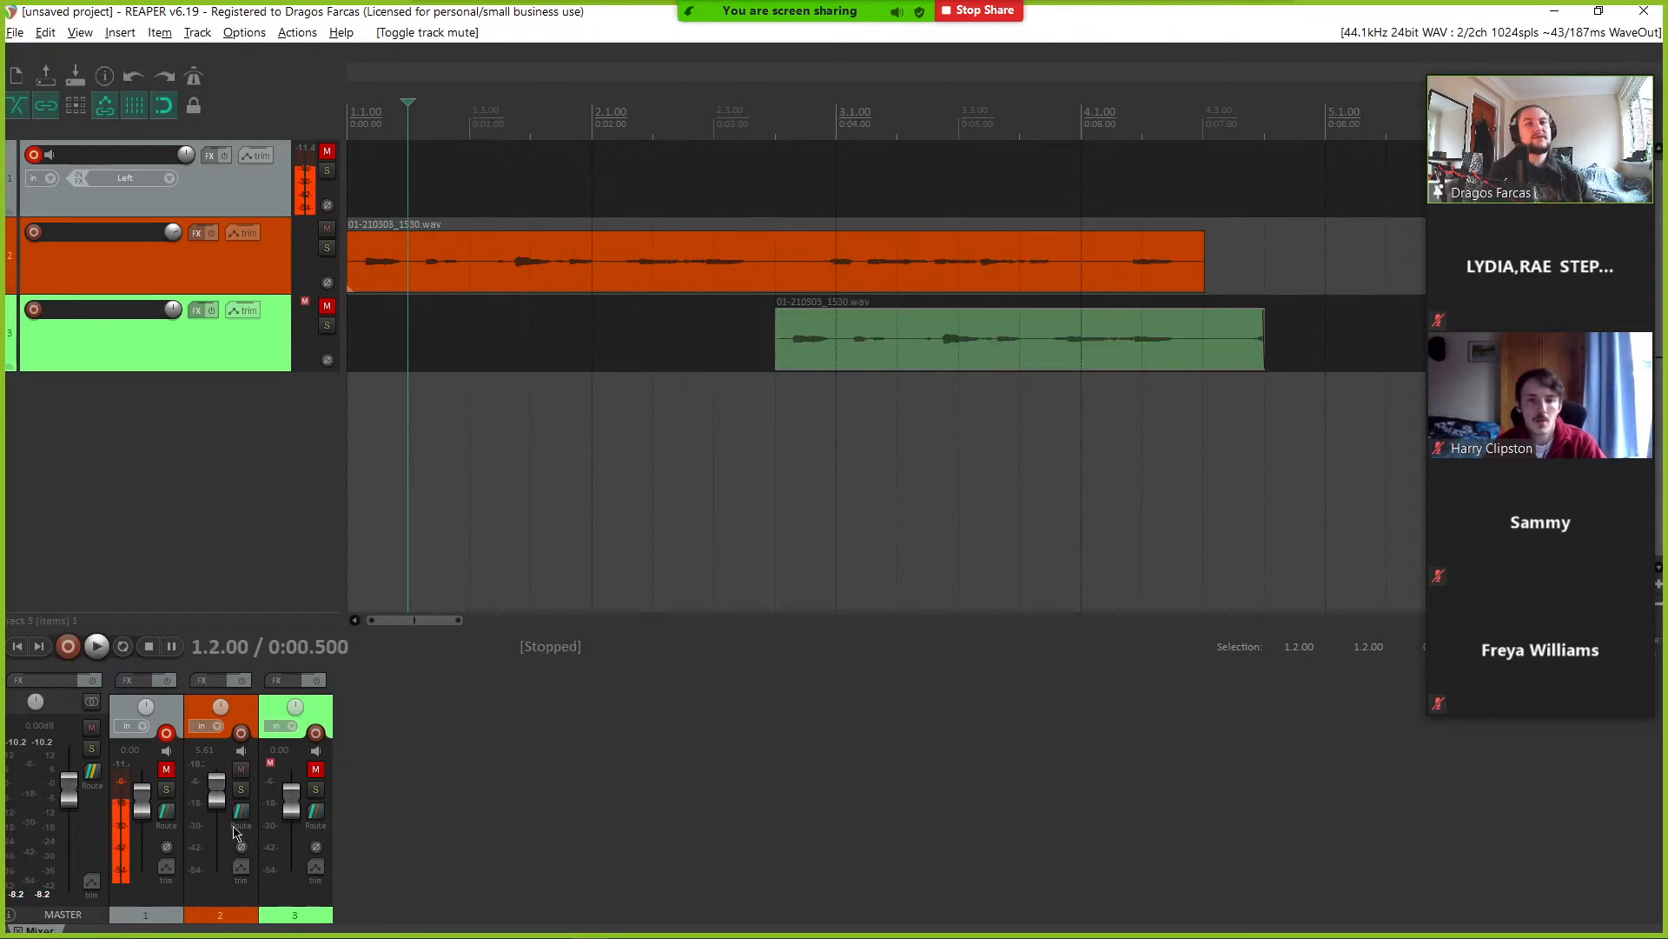
pyautogui.doubleClick(217, 805)
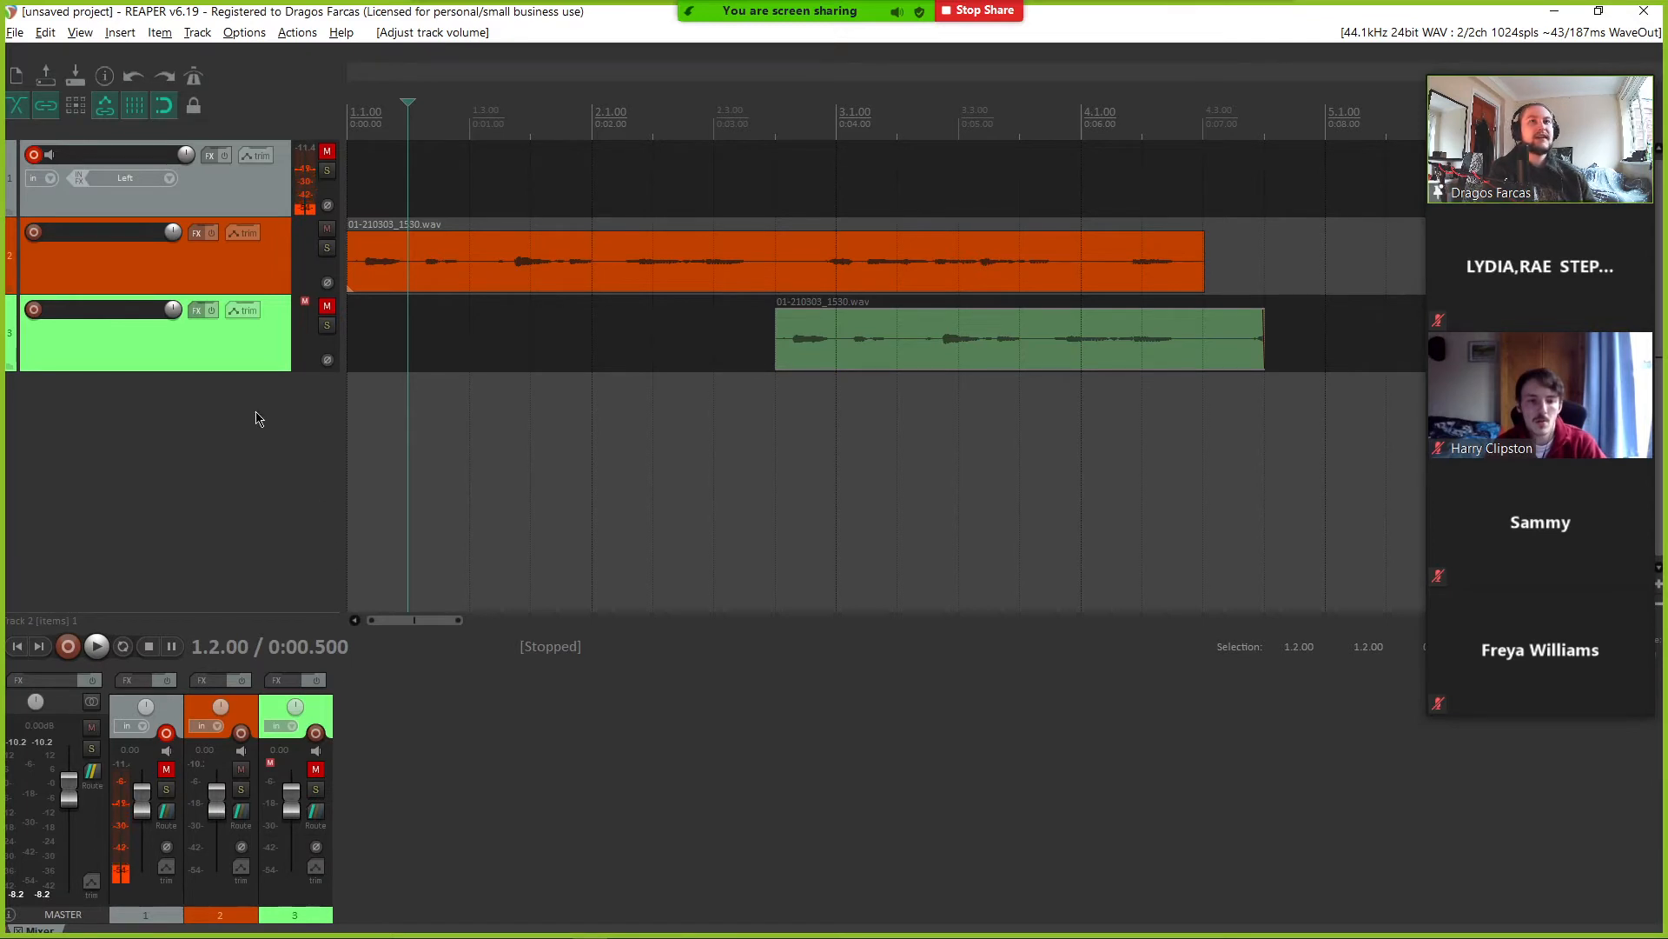
# - Insert five new tracks at once after track 2, the last touched track
pyautogui.rightClick(191, 426)
pyautogui.click(214, 453)
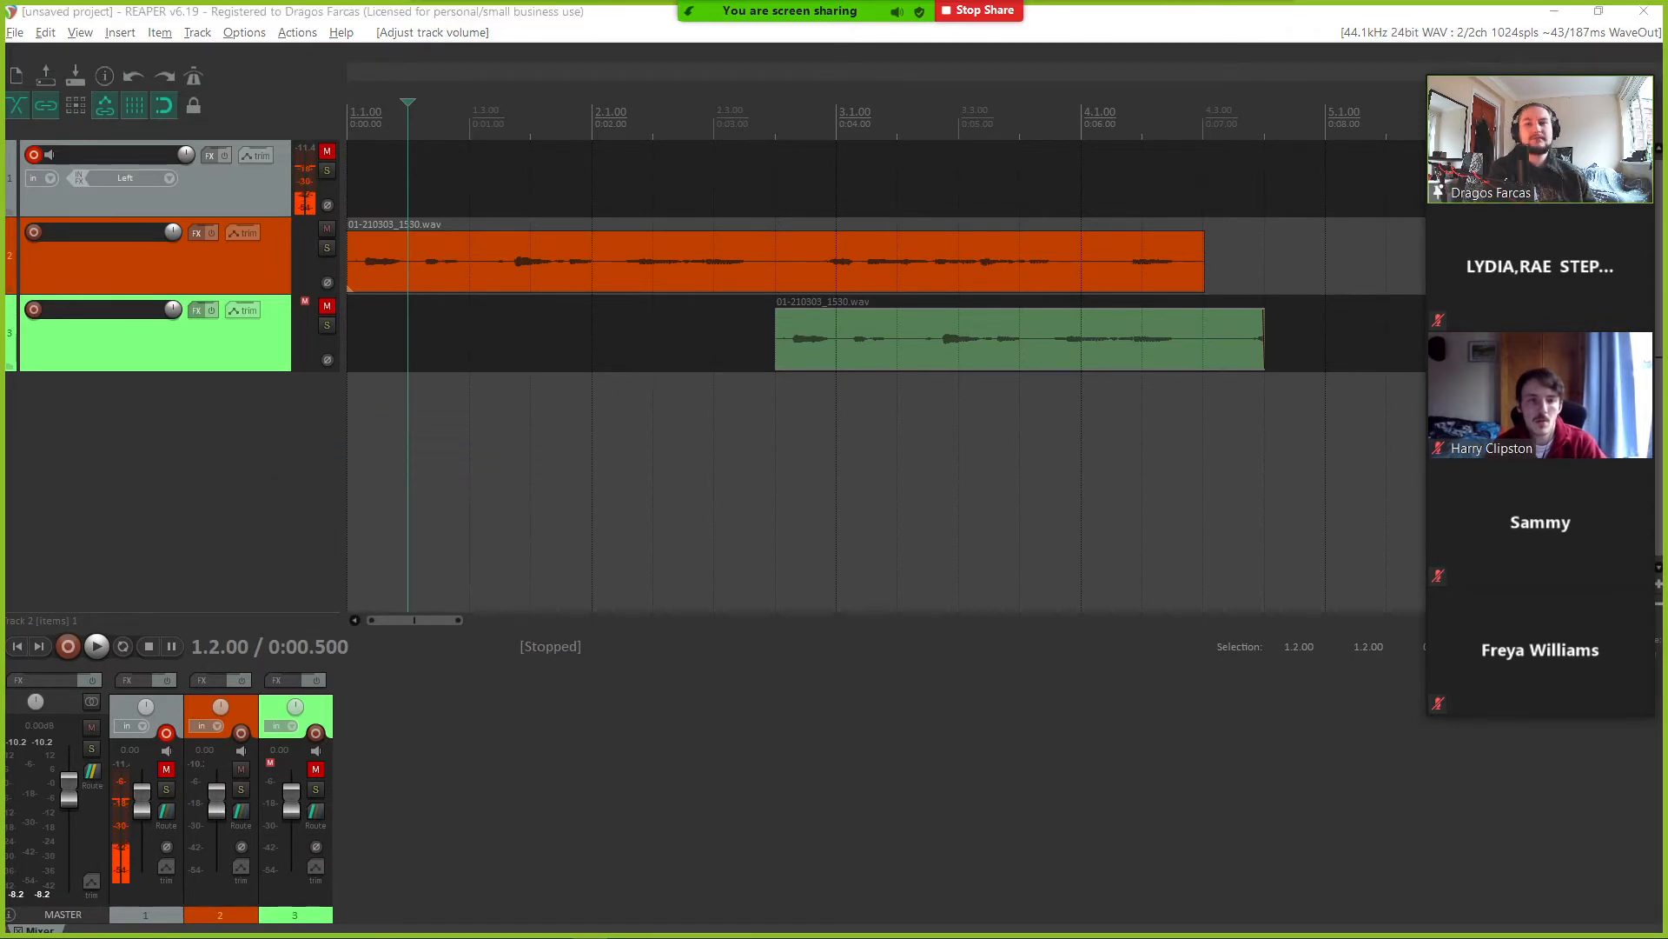
pyautogui.moveTo(57, 100); pyautogui.dragTo(539, 300)
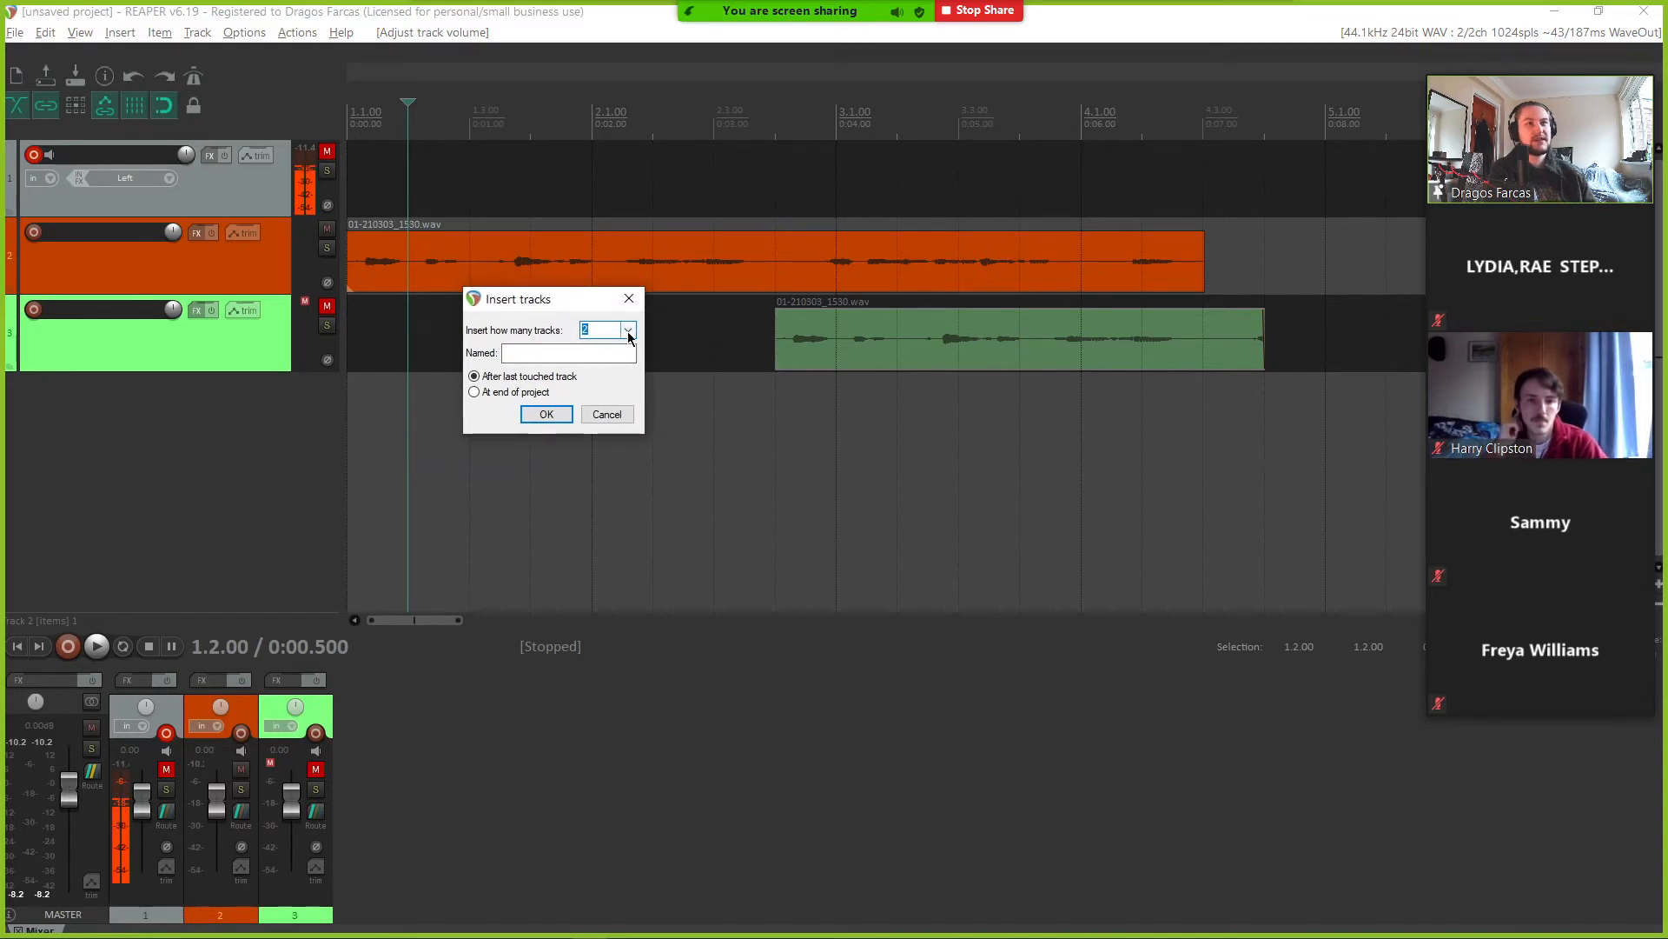
pyautogui.write('5')
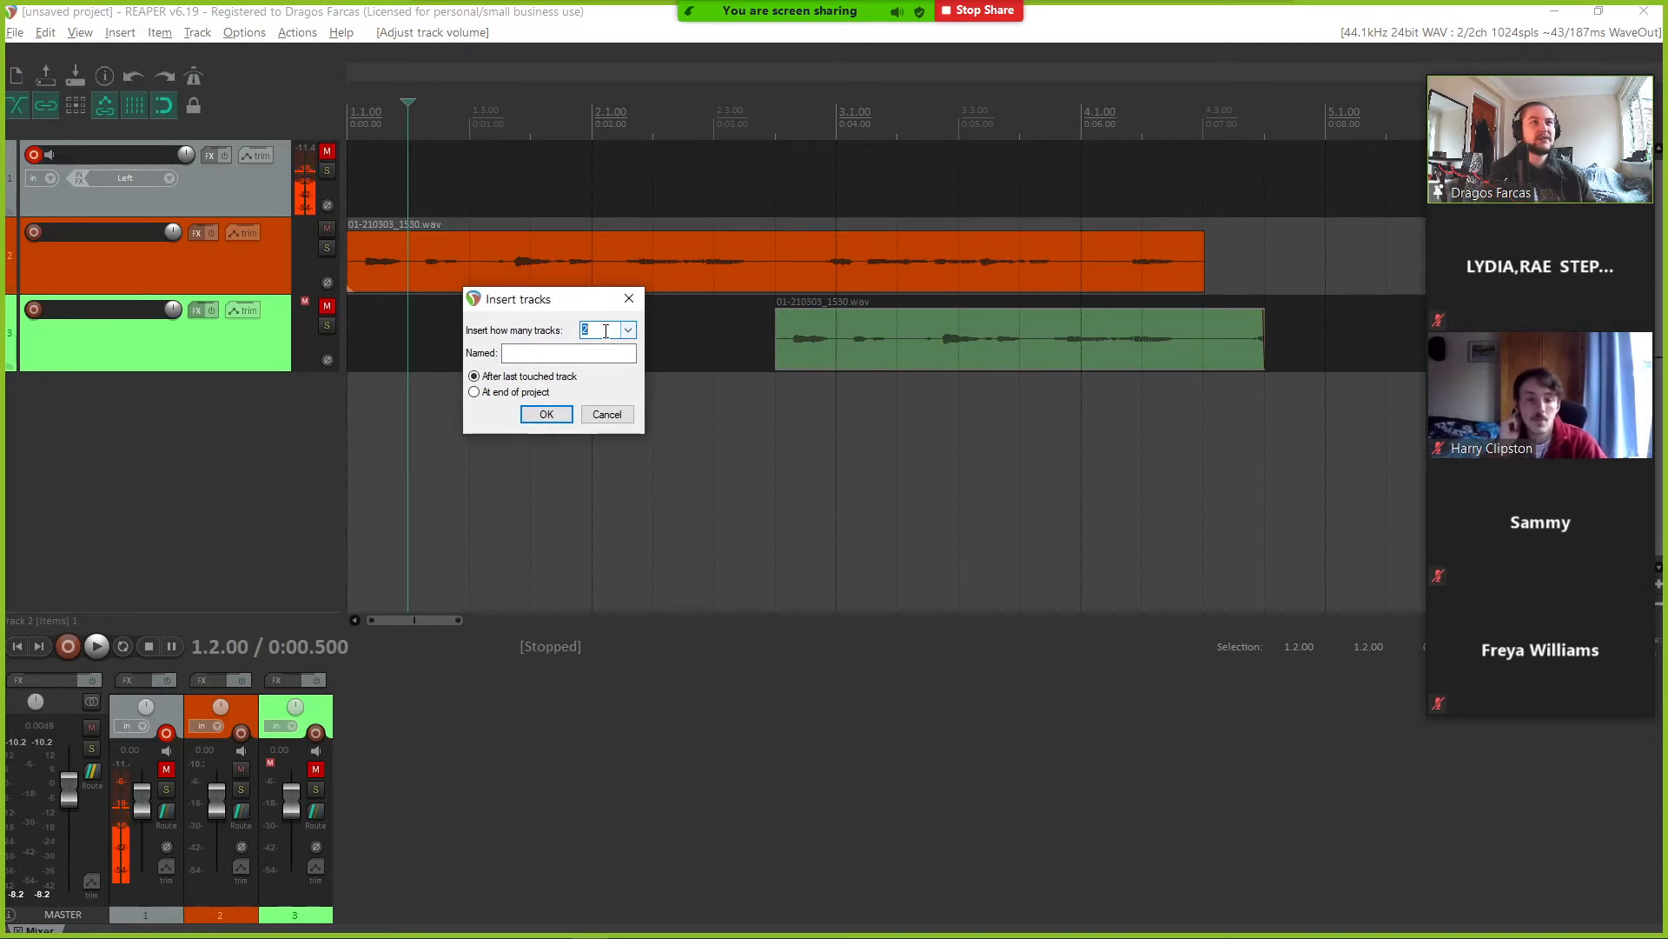
pyautogui.press('Return')
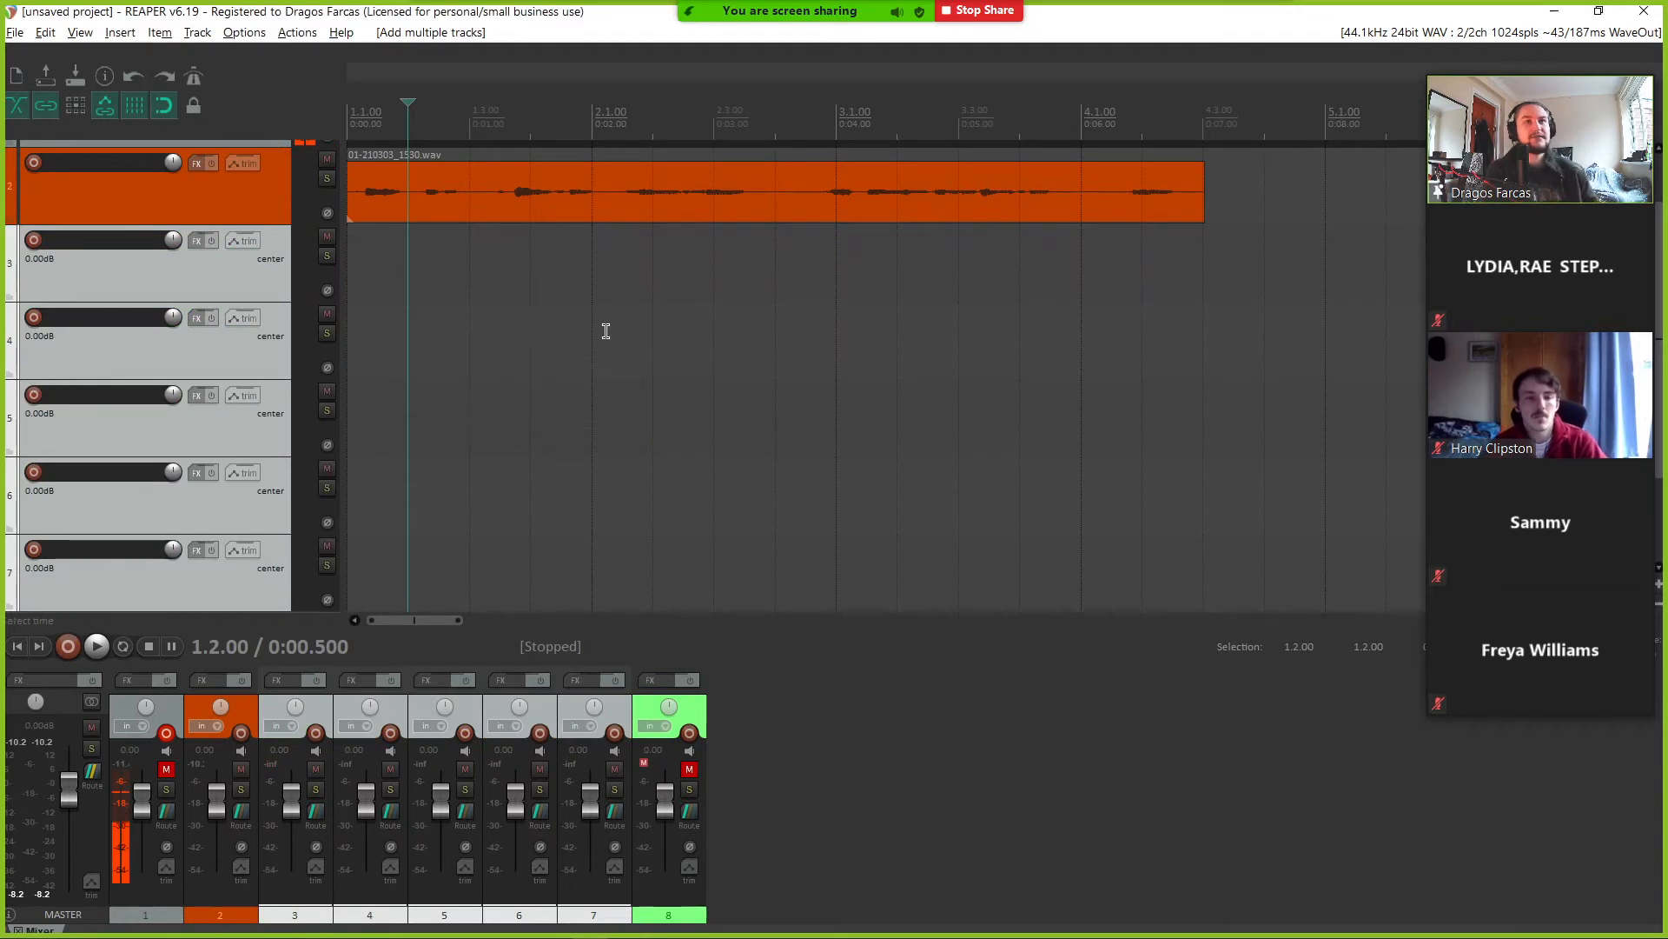
pyautogui.scroll(1, 151, 357)
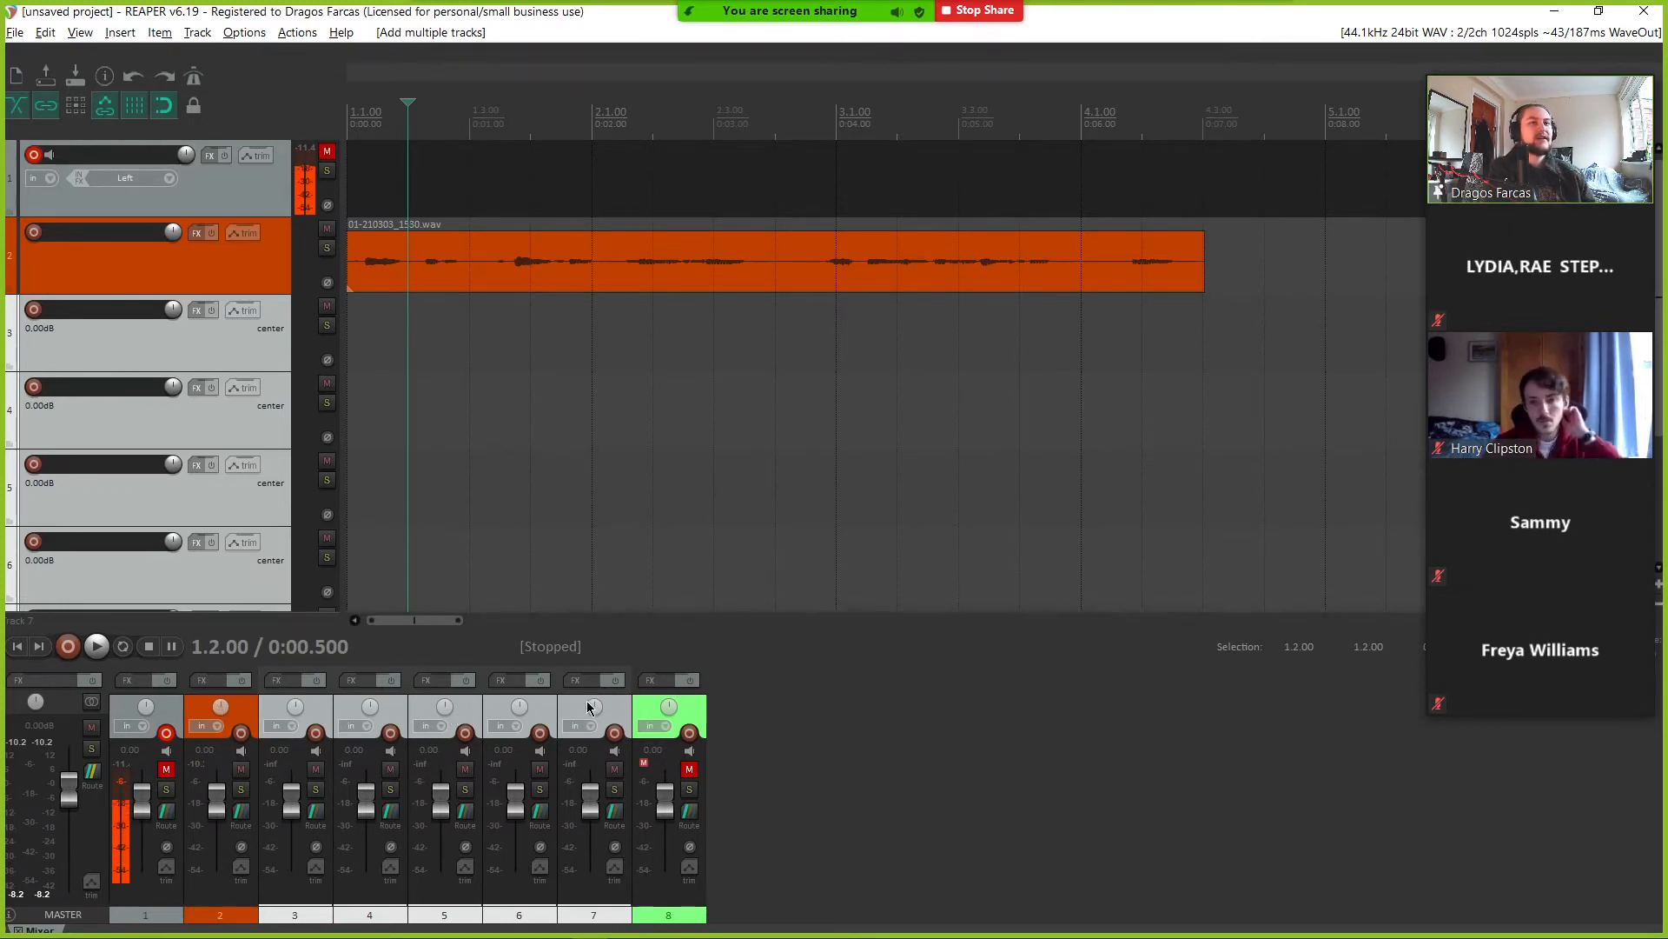
# - Select track 5 and name it Performer 1
pyautogui.rightClick(167, 496)
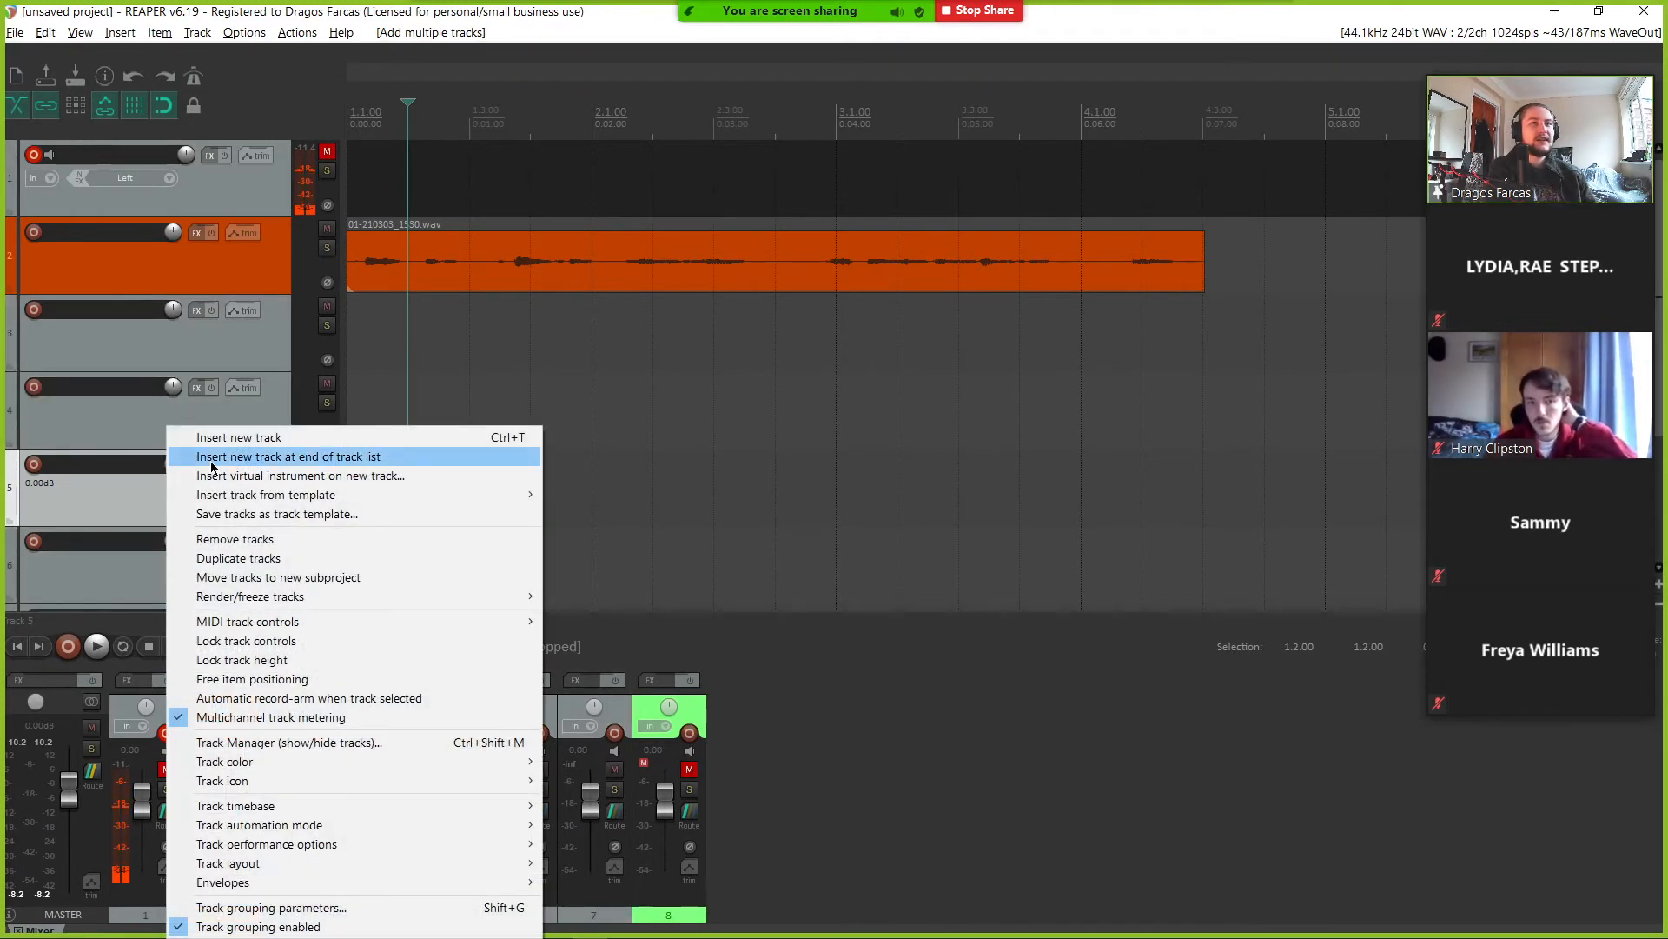
pyautogui.click(751, 446)
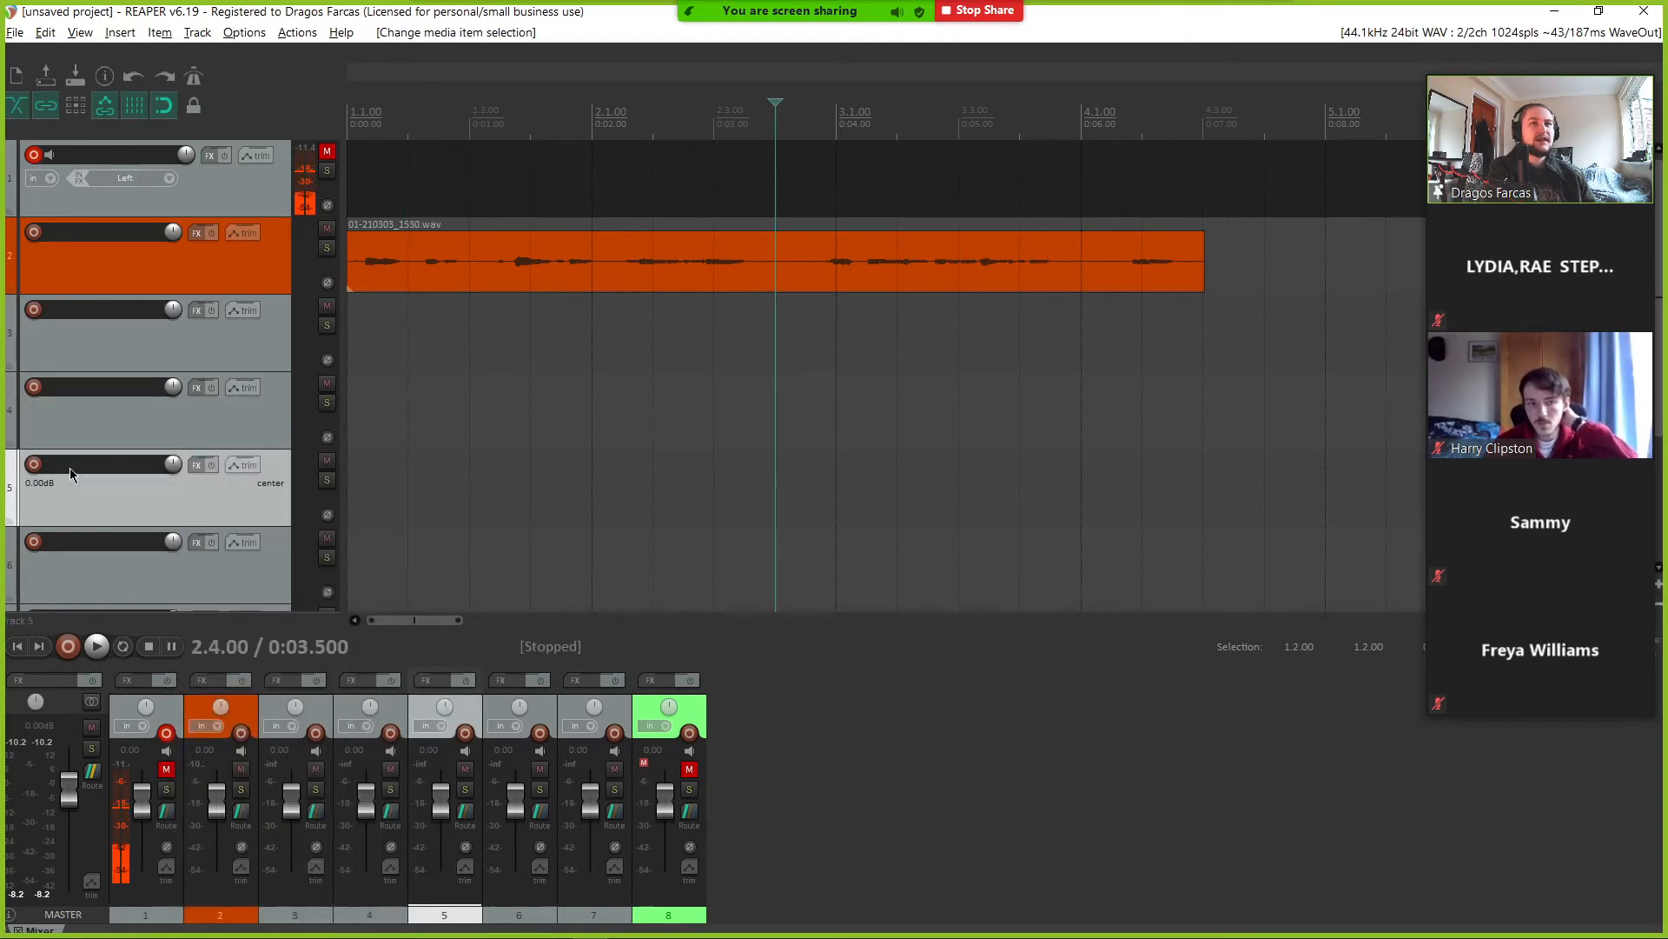
pyautogui.doubleClick(79, 464)
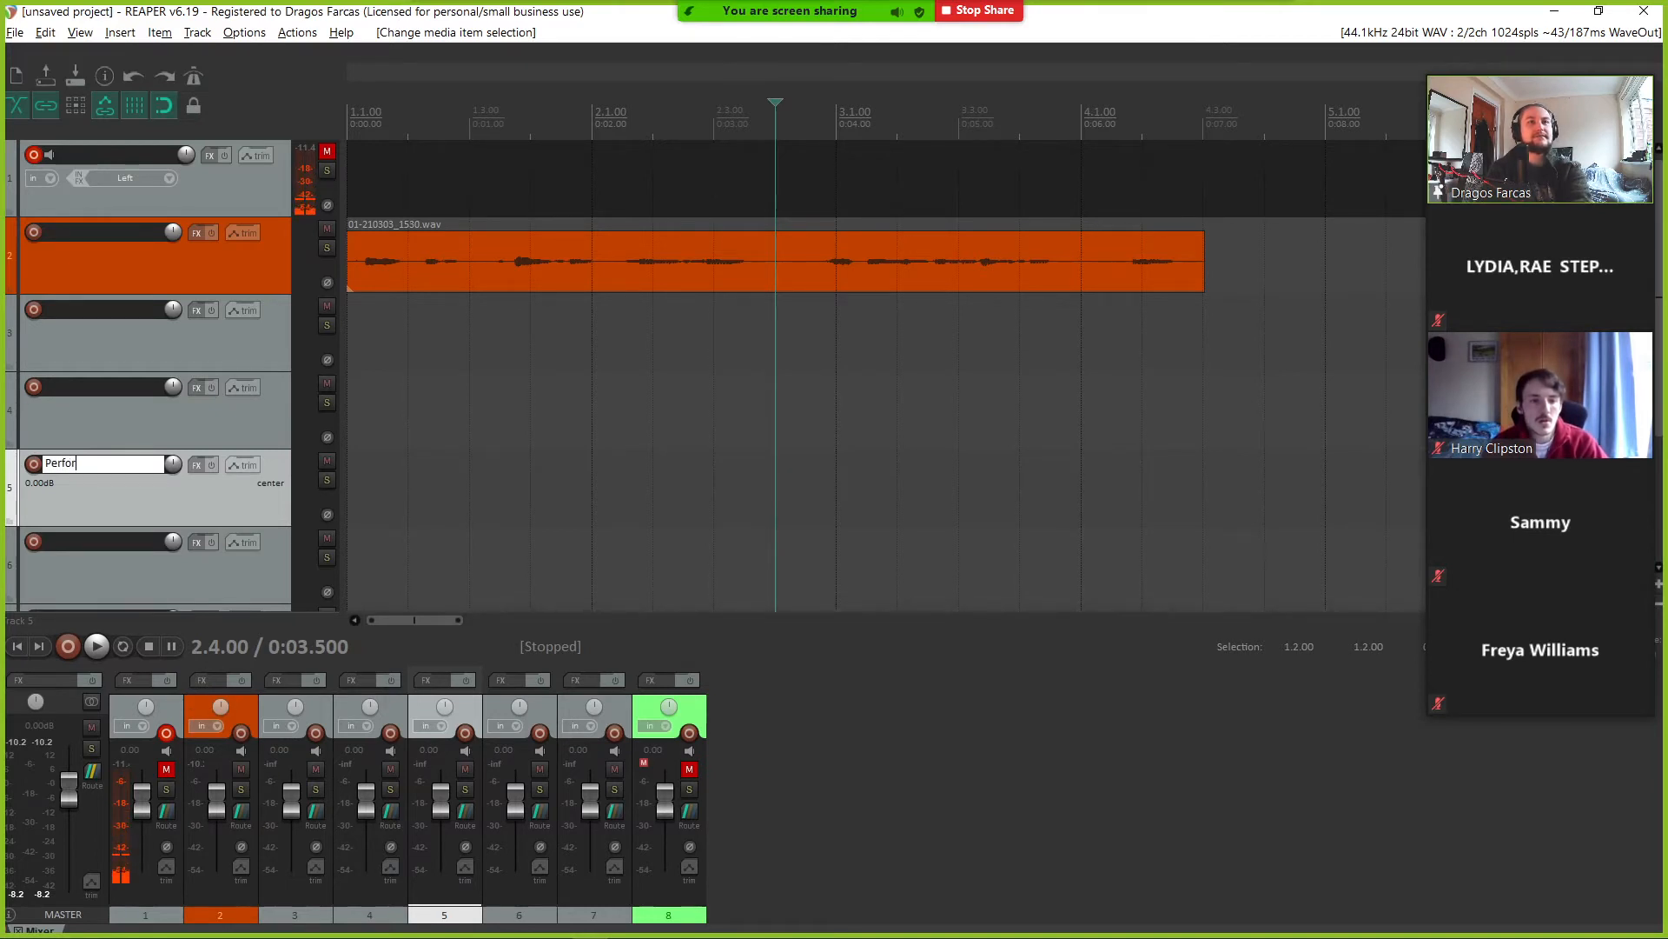
pyautogui.write('Performer 1')
pyautogui.press('Return')
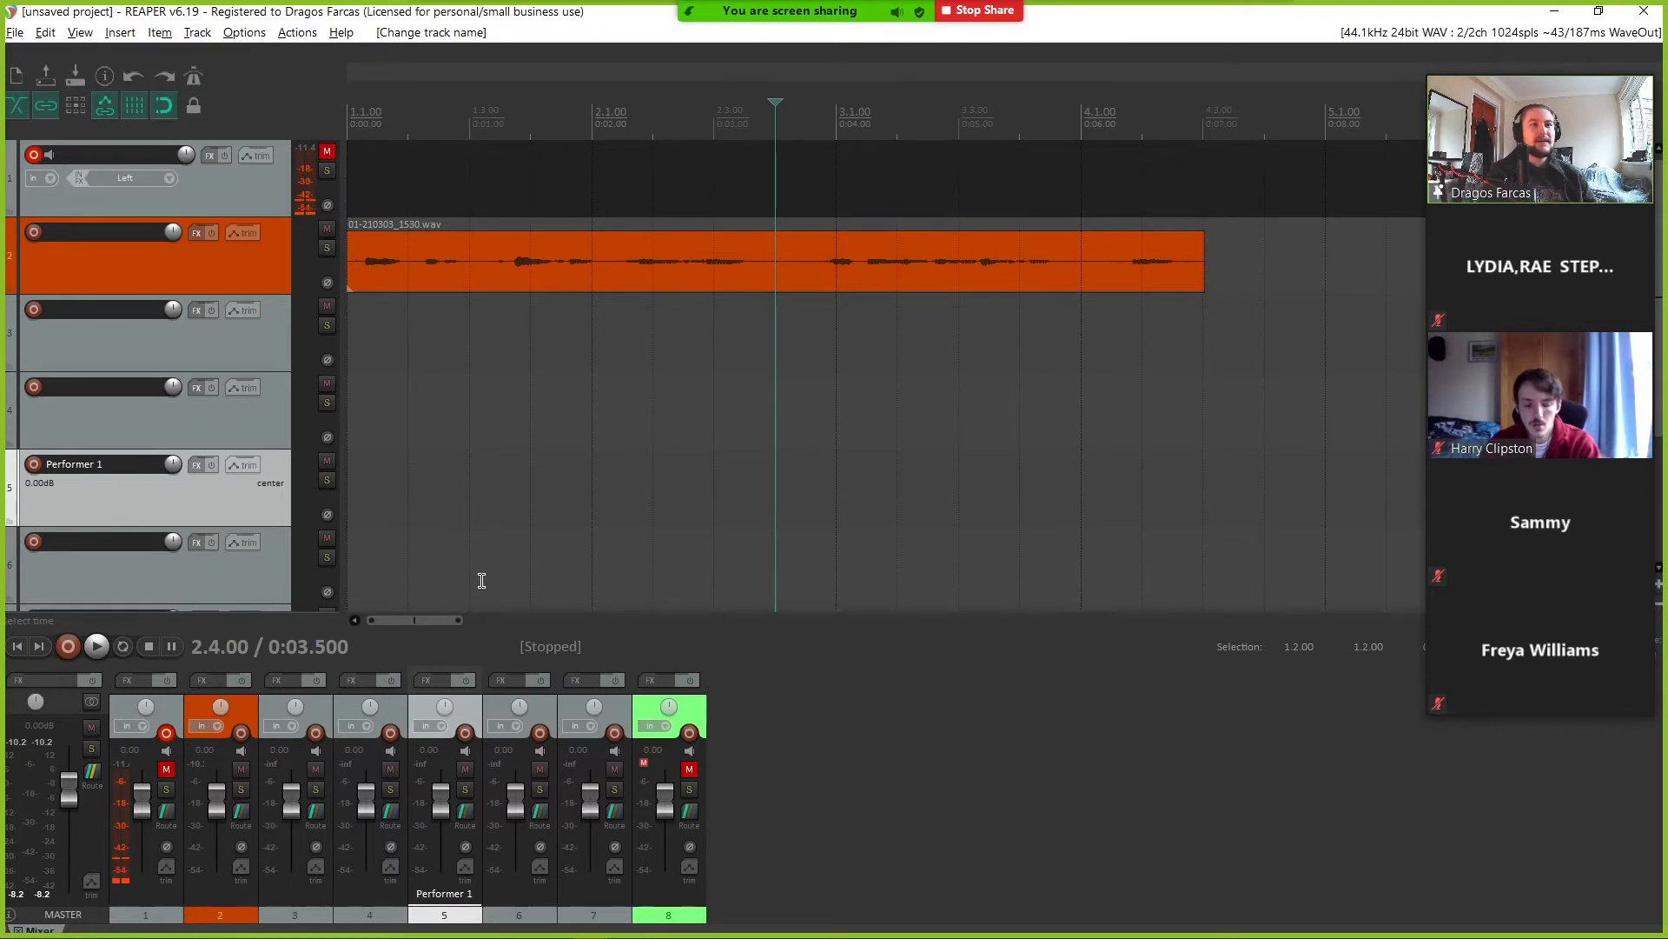
# - Look over the arrangement from track 1 to the green track 8, including both clips and the Performer 1 track
pyautogui.scroll(-3, 647, 582)
pyautogui.hotkey('ctrl', 'v')
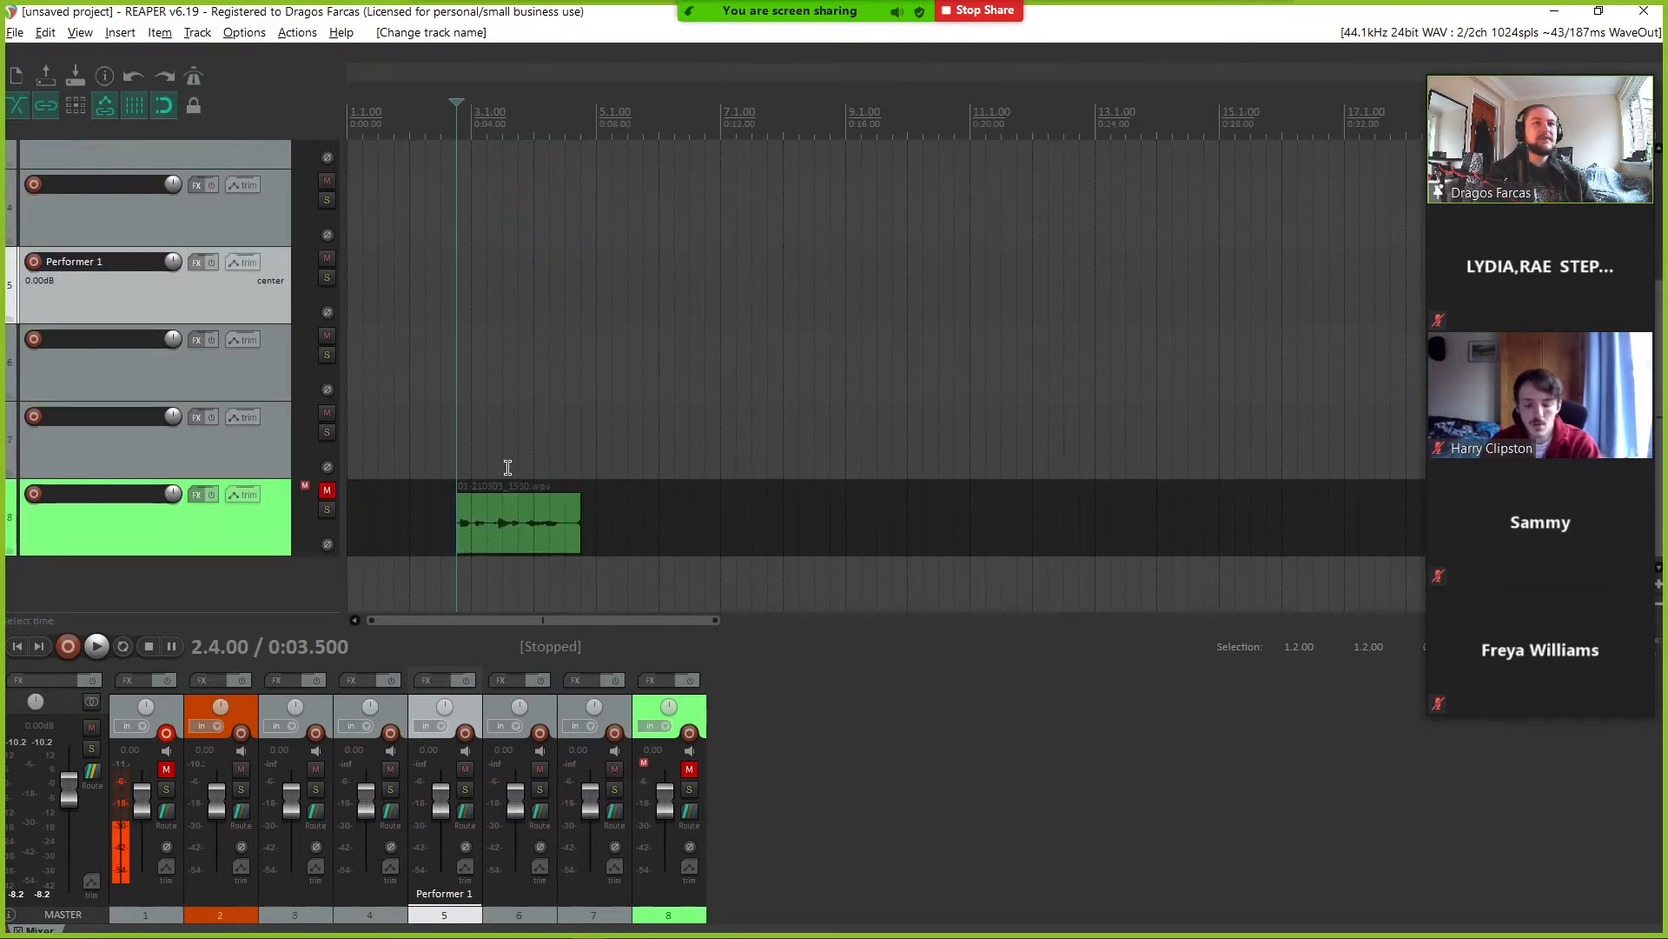
pyautogui.scroll(2, 507, 466)
pyautogui.scroll(2, 481, 475)
pyautogui.scroll(3, 247, 436)
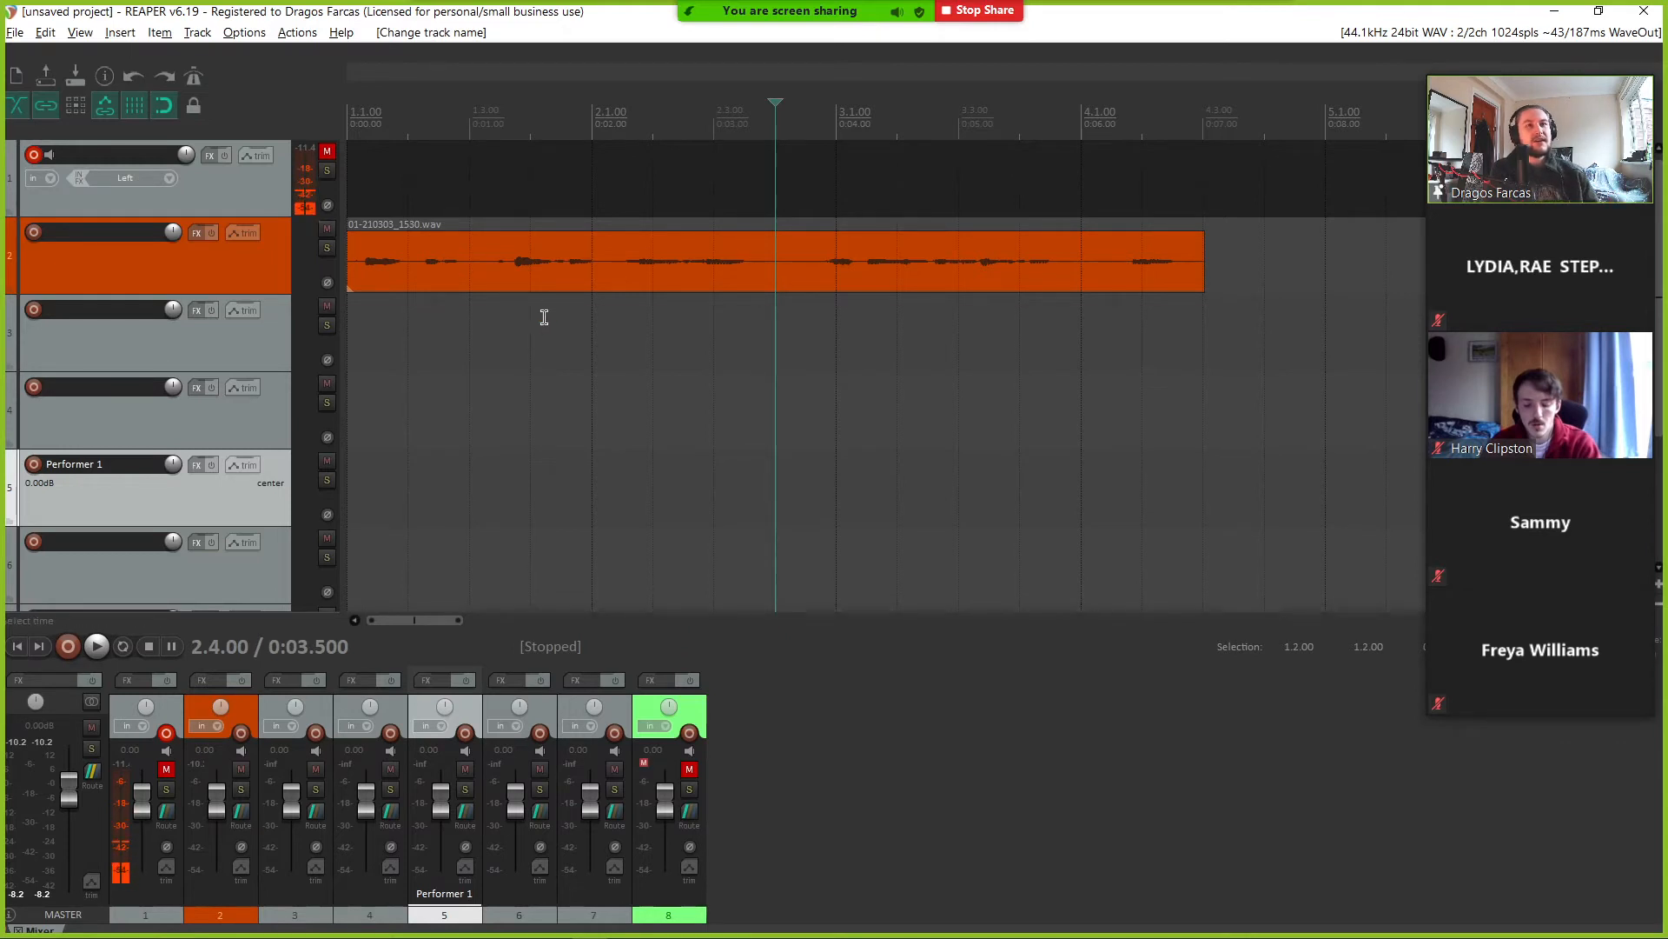
pyautogui.scroll(-2, 544, 317)
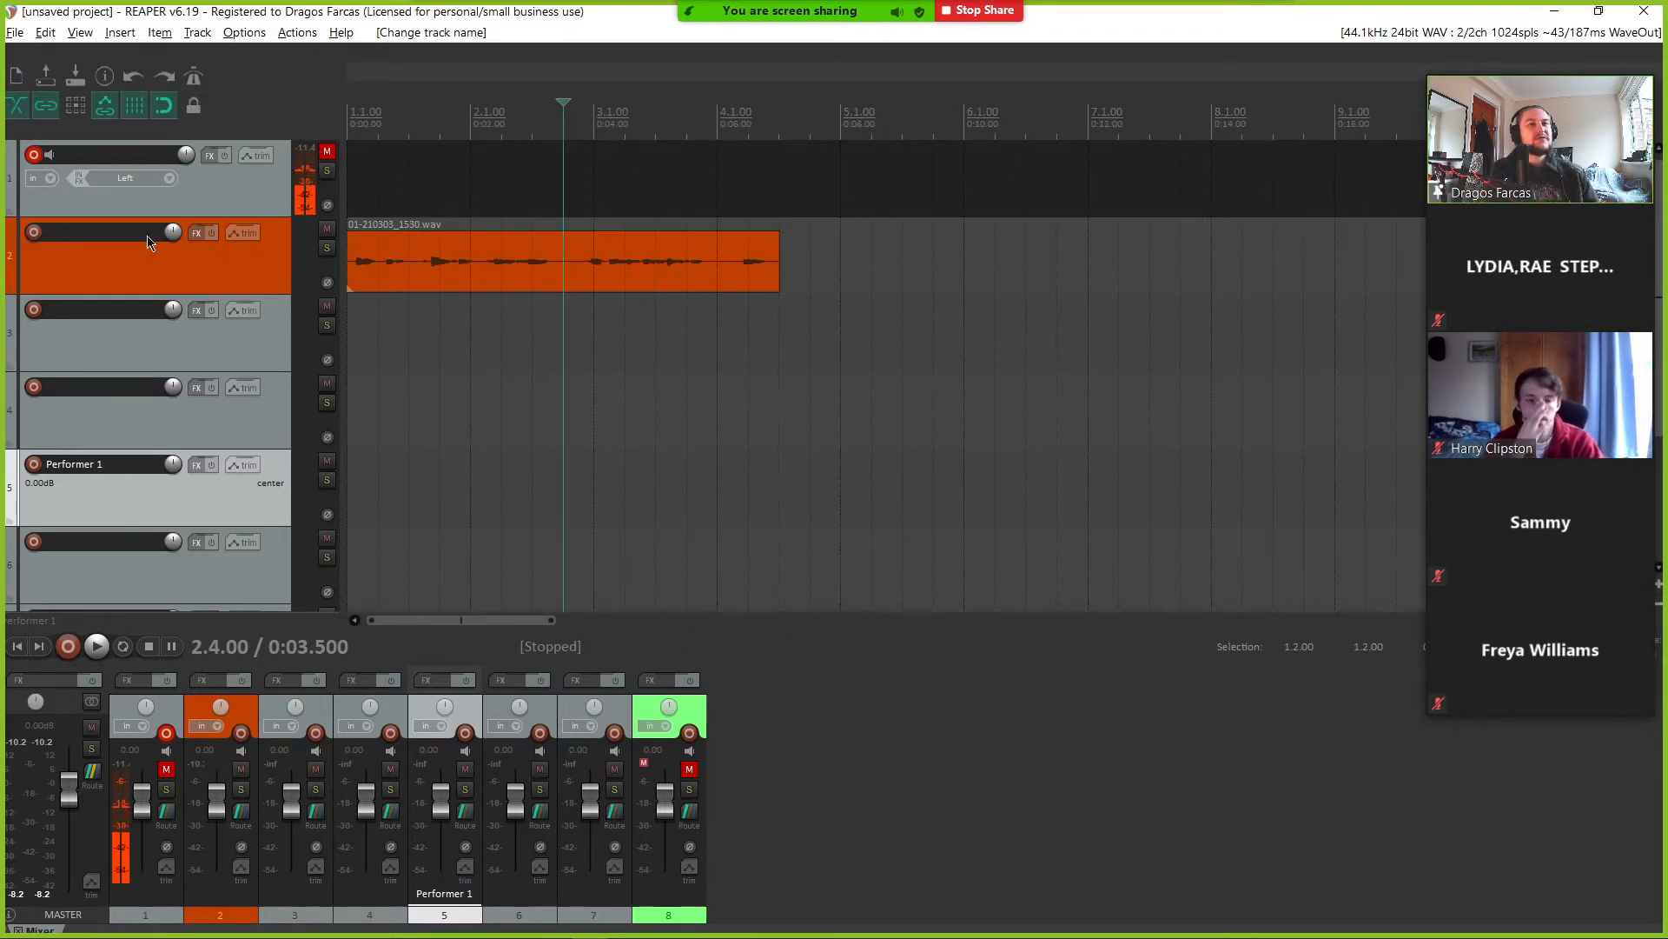
pyautogui.scroll(-2, 146, 271)
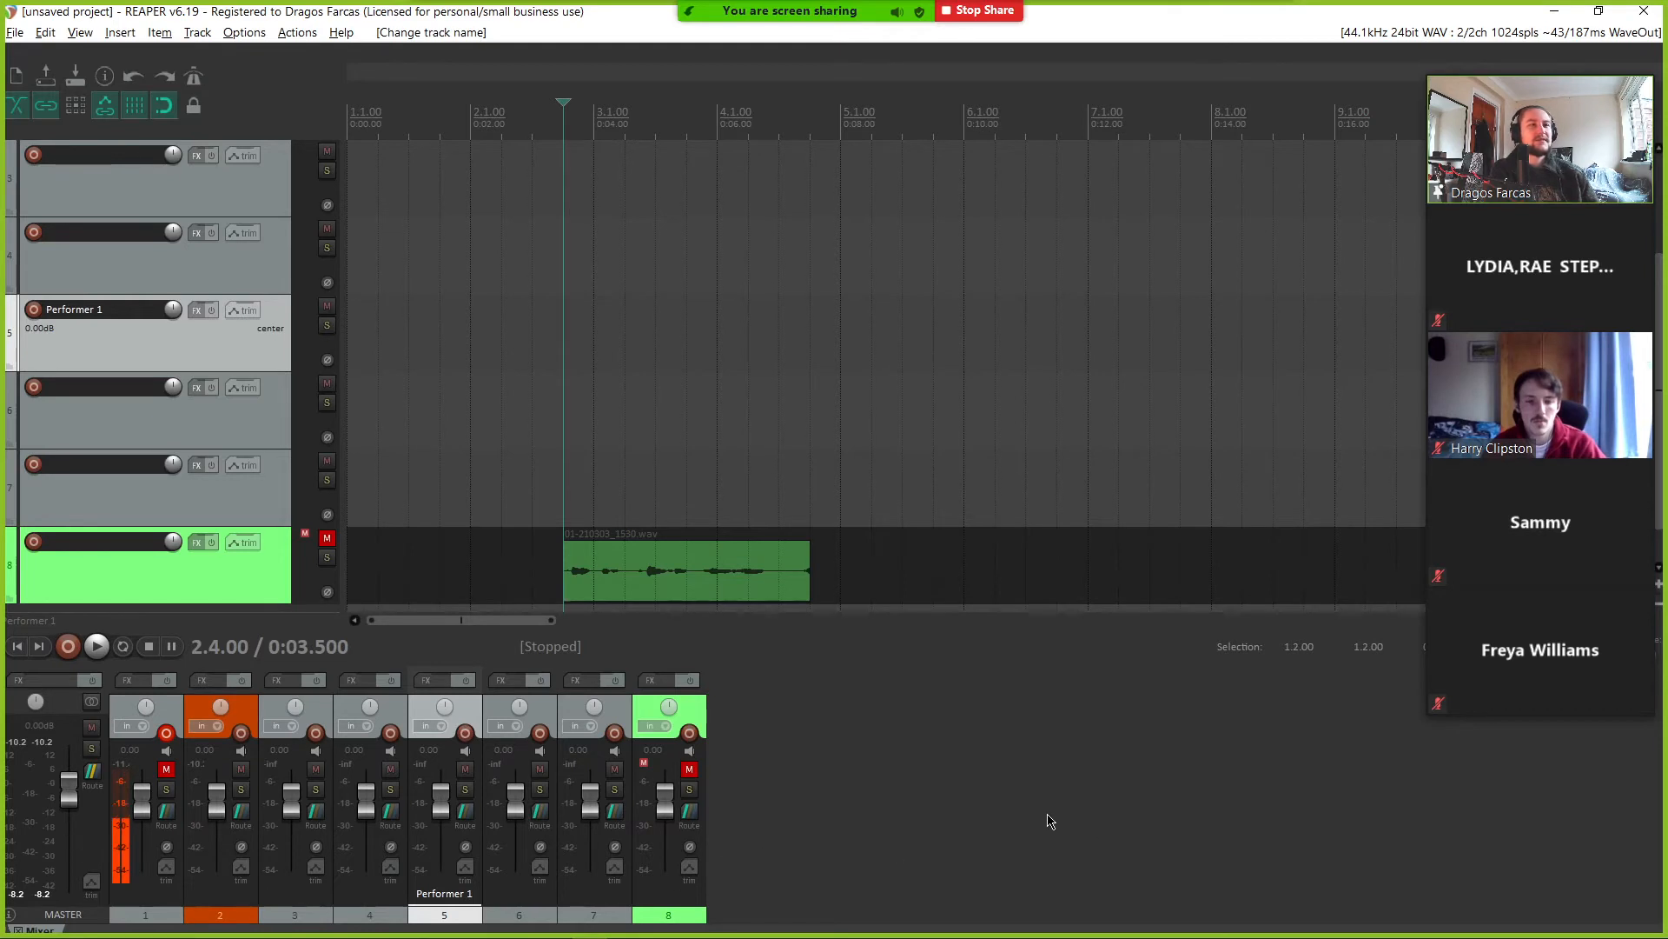
pyautogui.scroll(3, 233, 365)
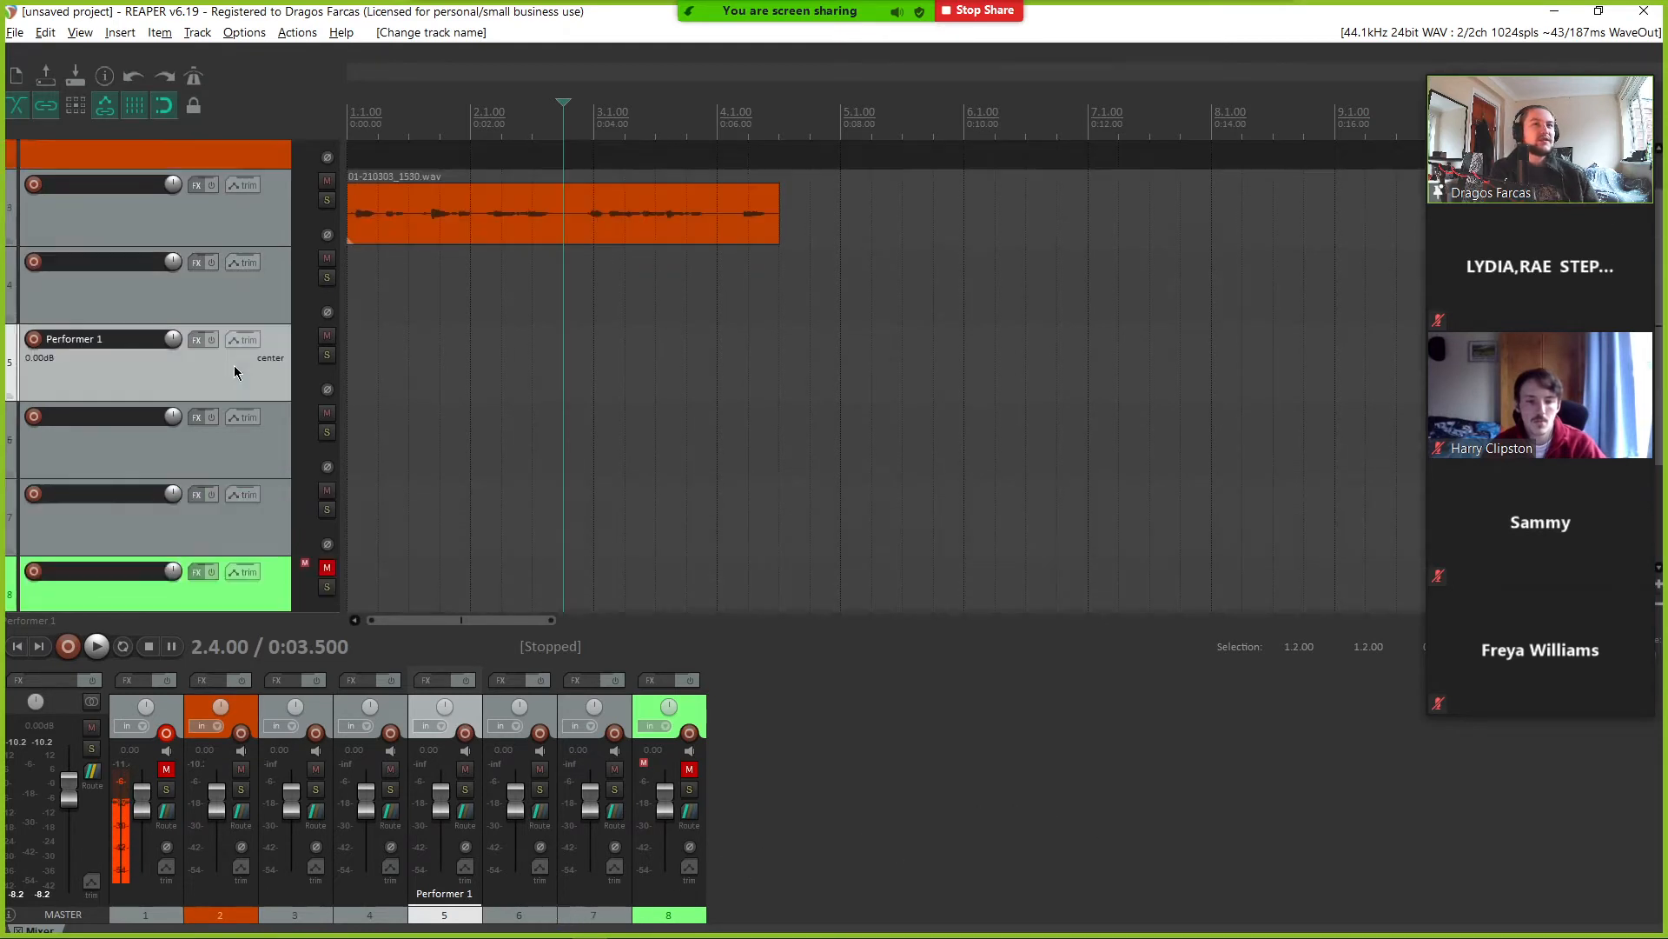
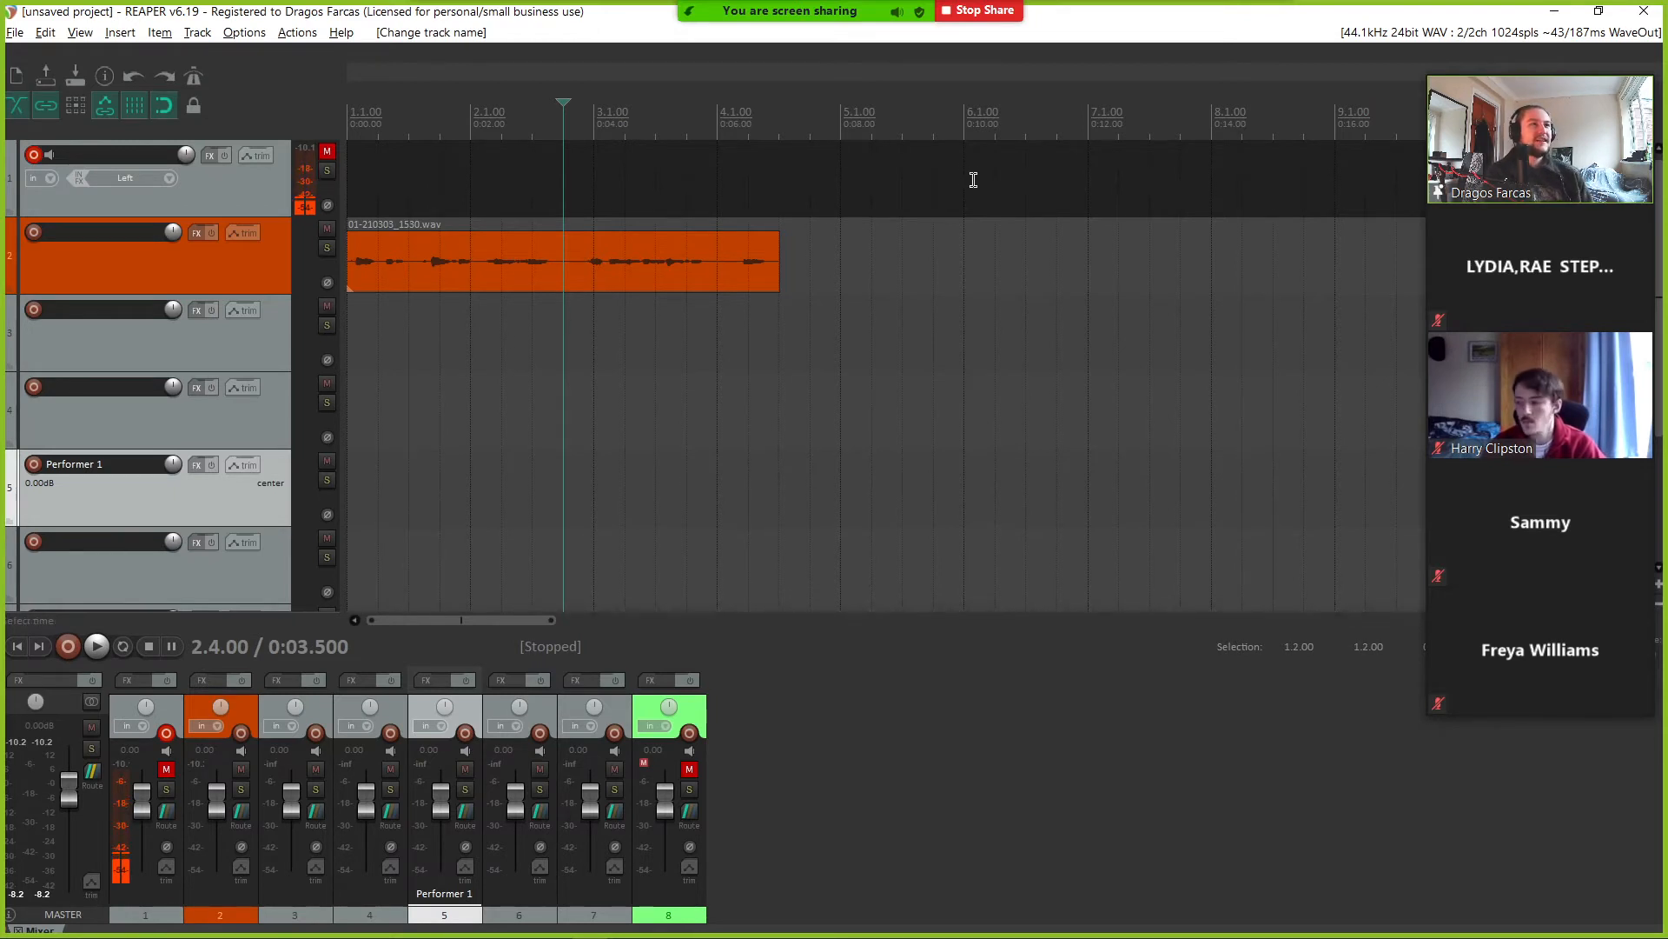
# - Stop the screen share and check the Zoom meeting chat for questions
pyautogui.click(985, 12)
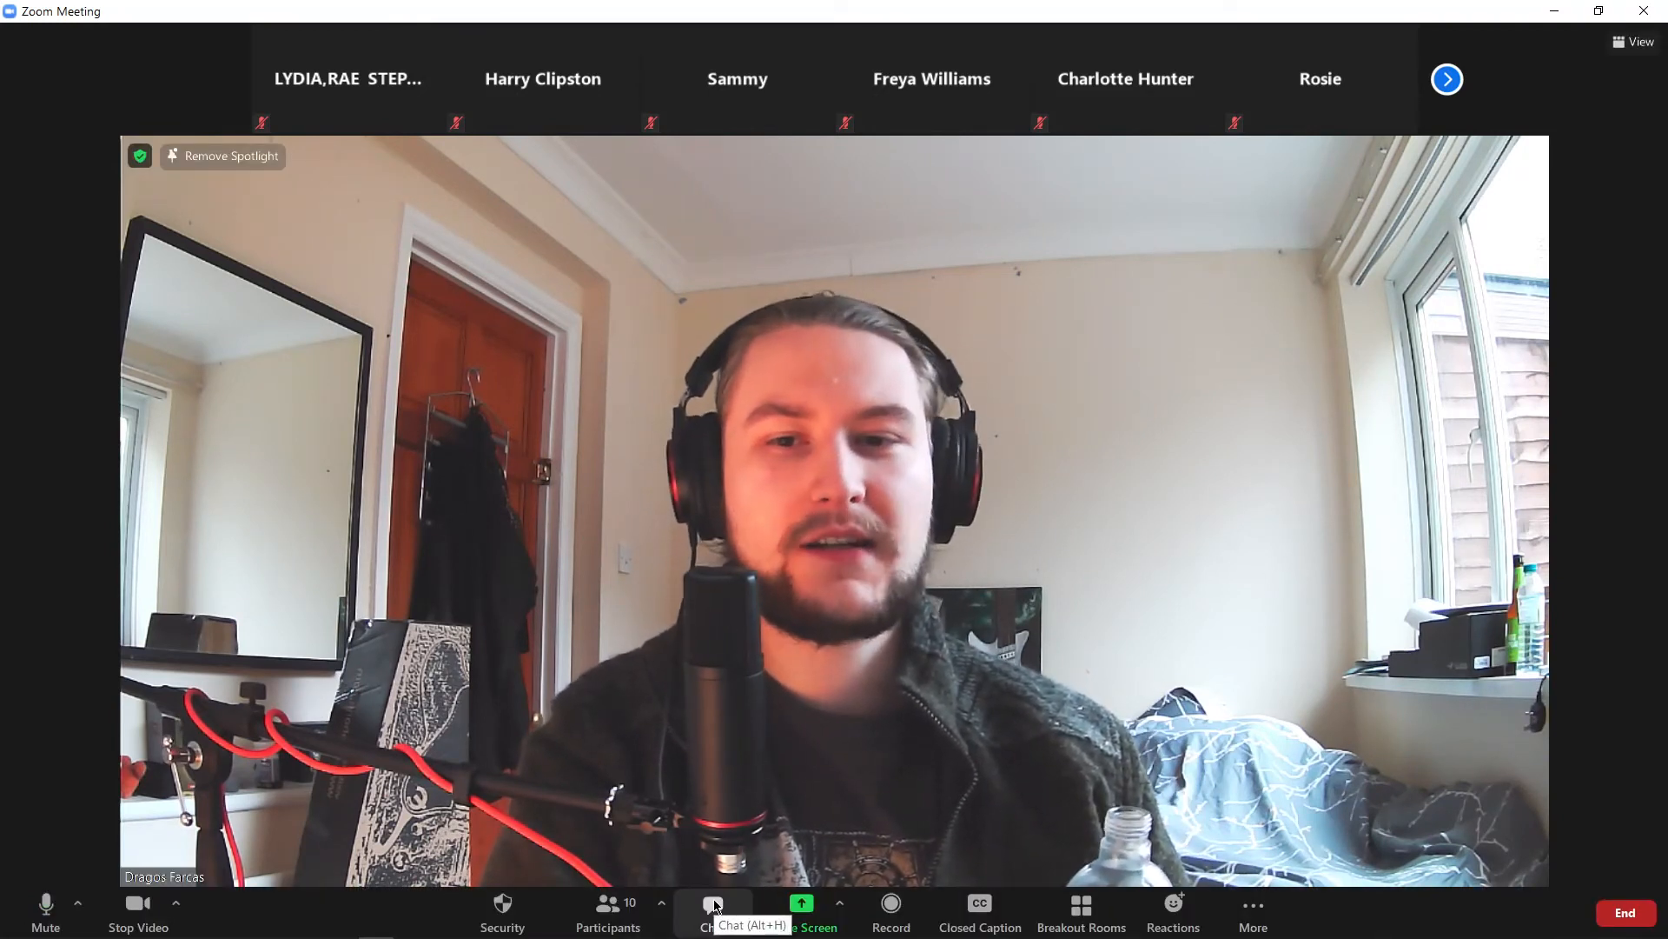
pyautogui.click(713, 905)
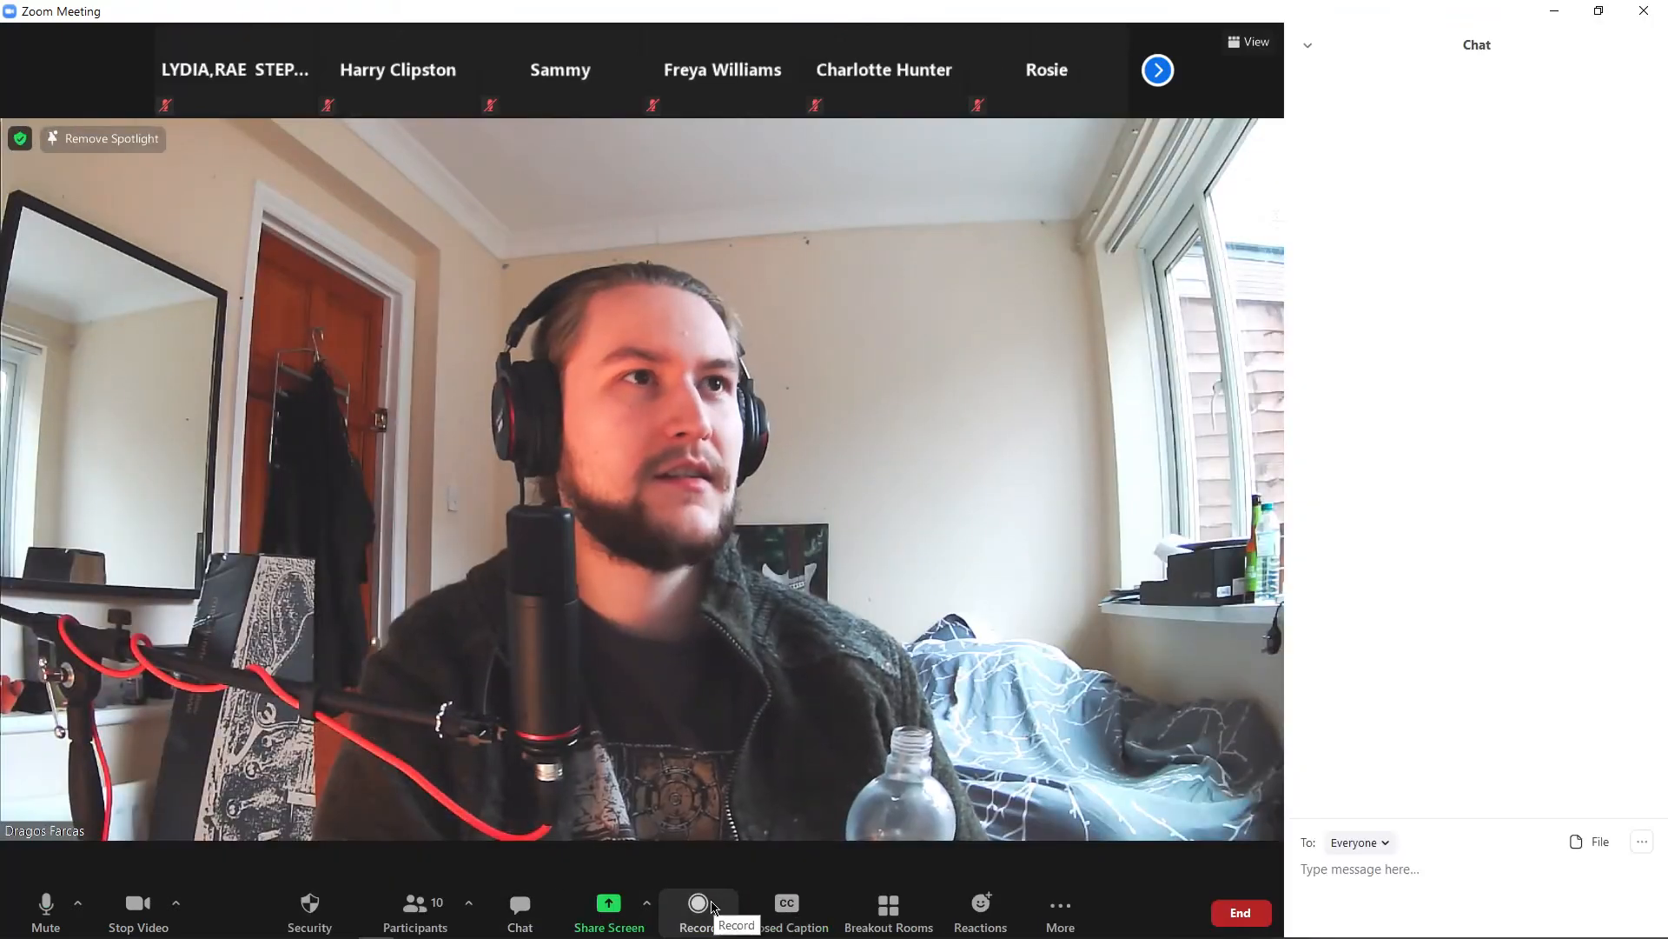
pyautogui.click(539, 923)
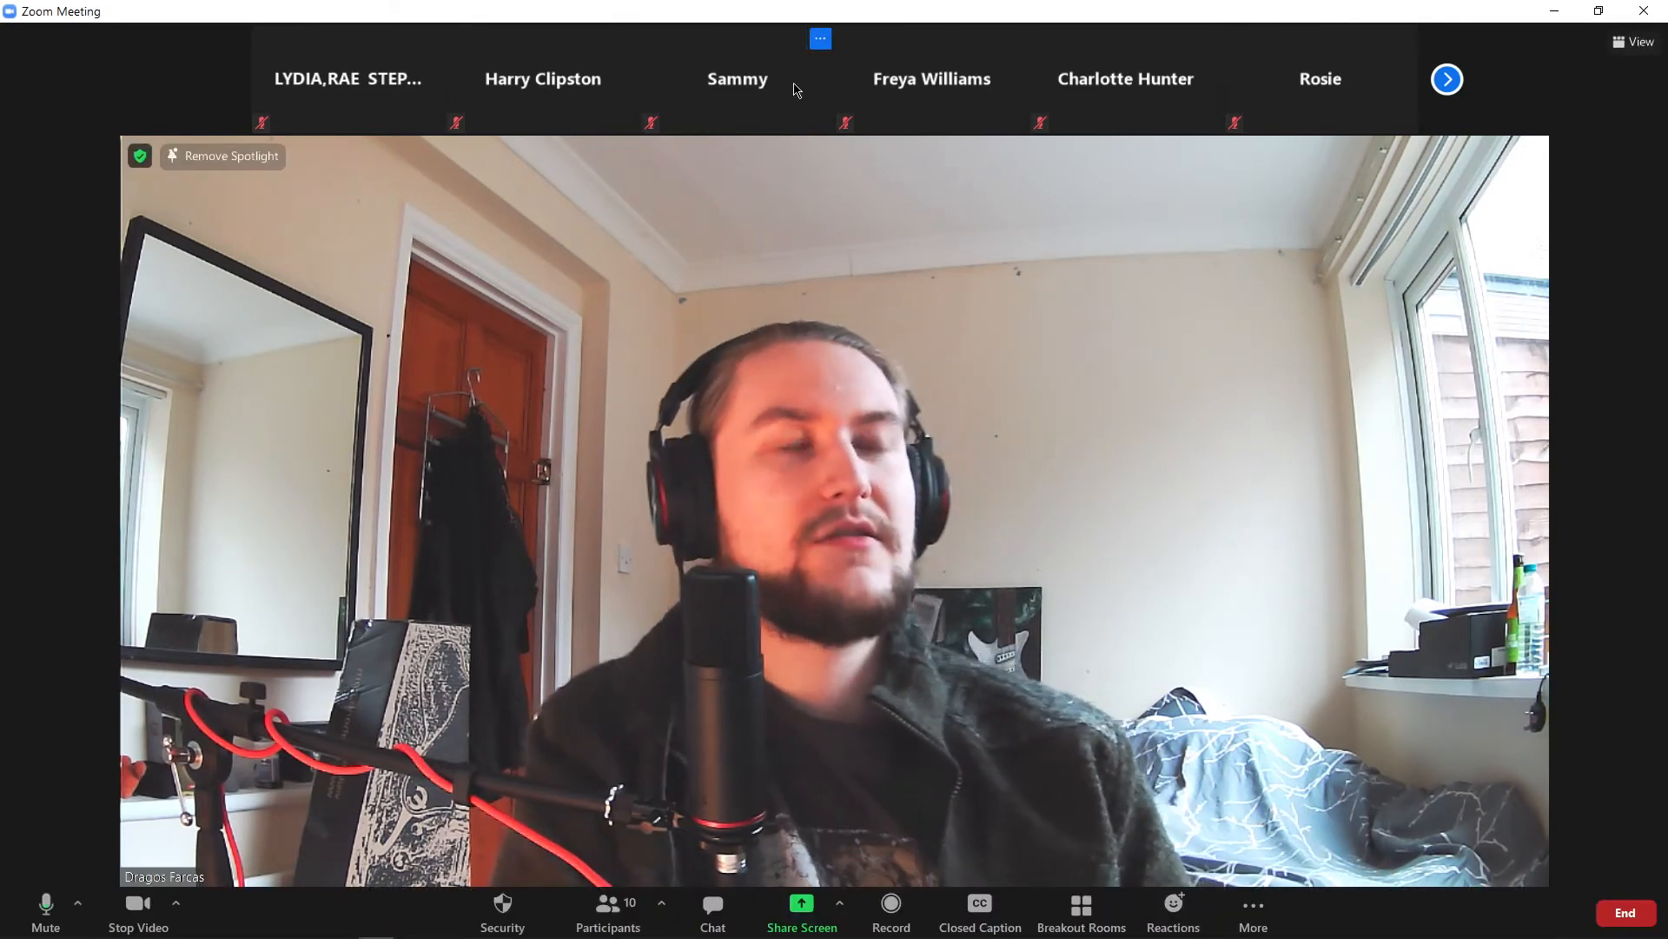
# - Mute the microphone in the meeting
pyautogui.moveTo(557, 82)
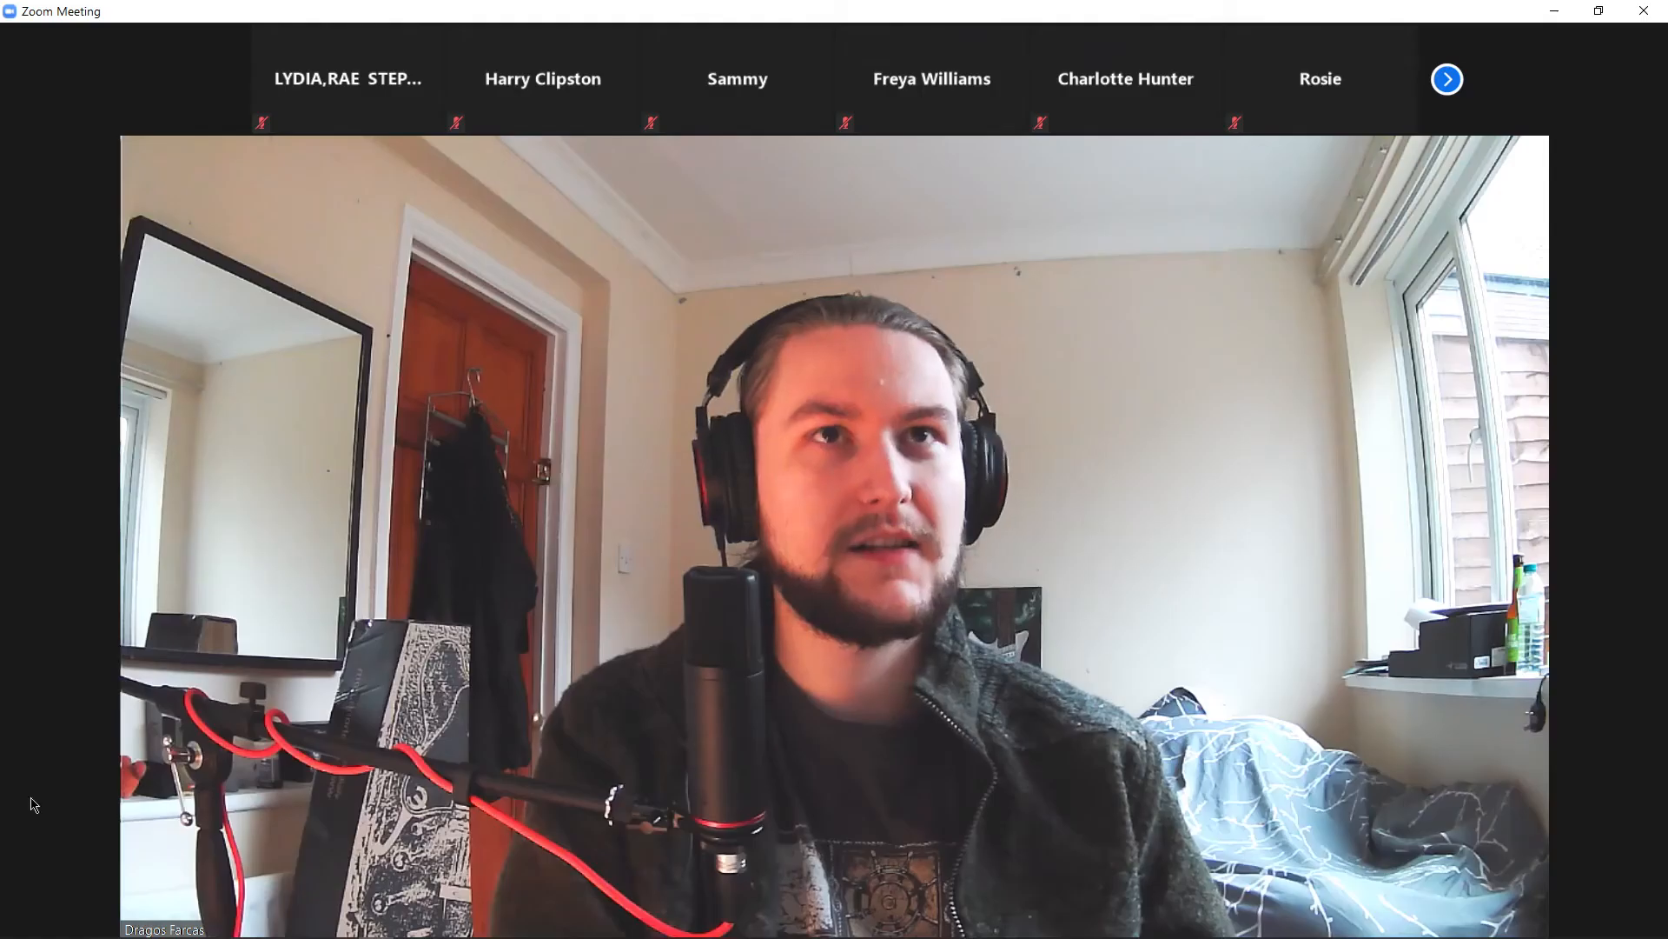
pyautogui.moveTo(391, 544)
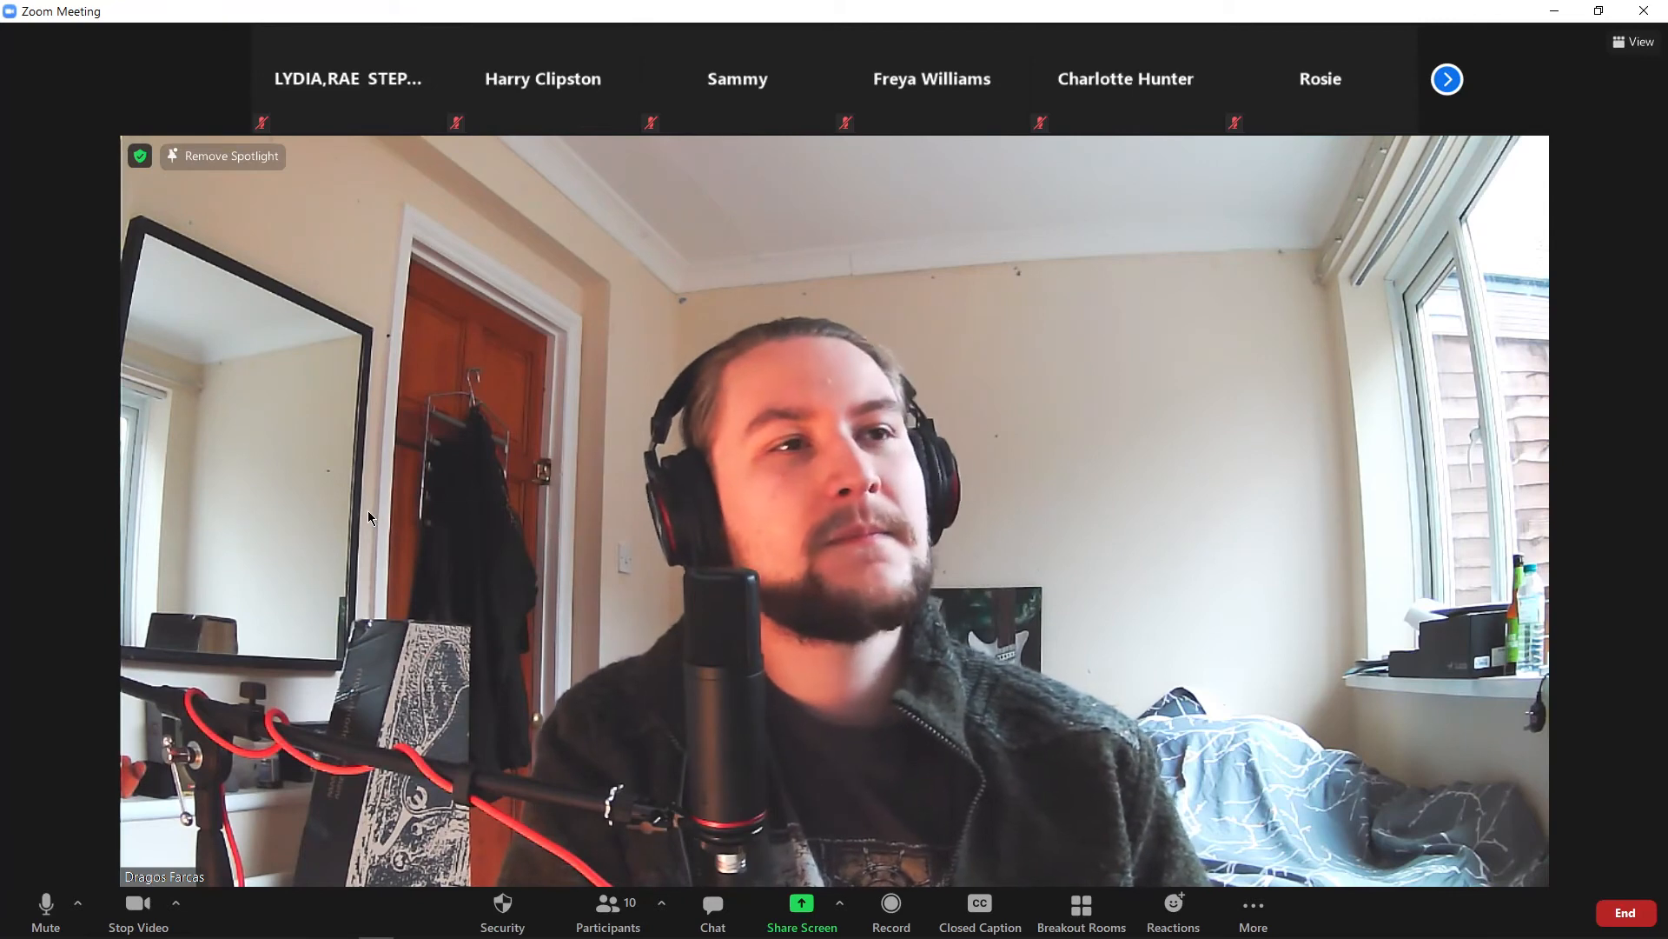
pyautogui.click(35, 904)
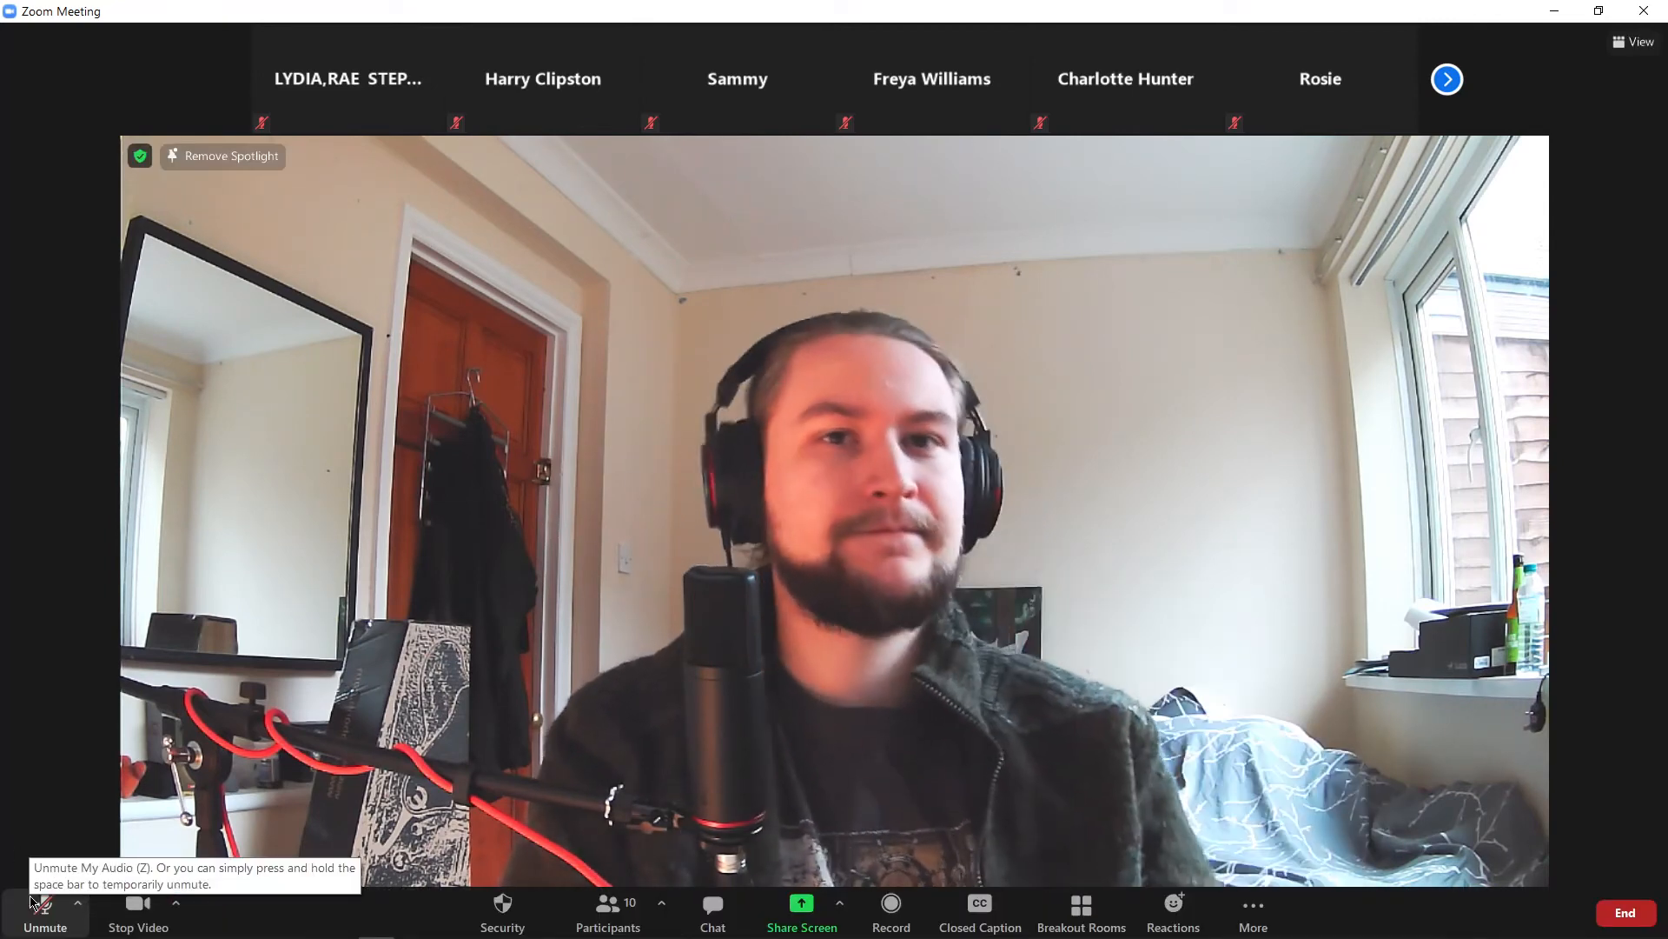
# - Read the new messages in the meeting chat and close the chat
pyautogui.moveTo(43, 914)
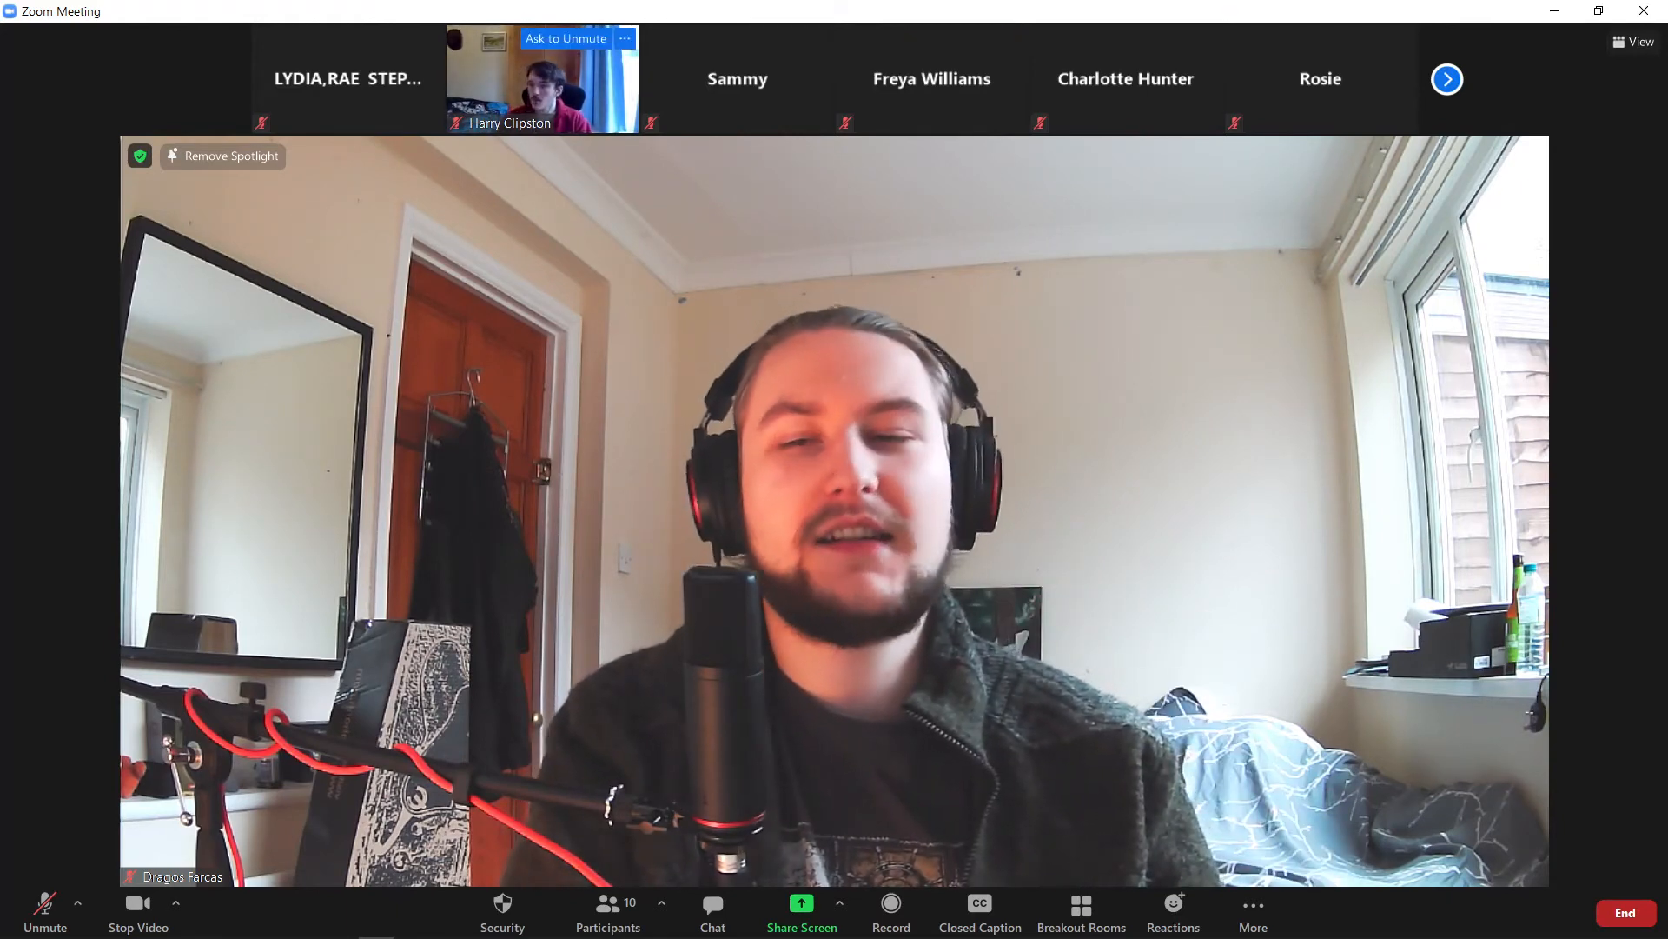
pyautogui.moveTo(1200, 99)
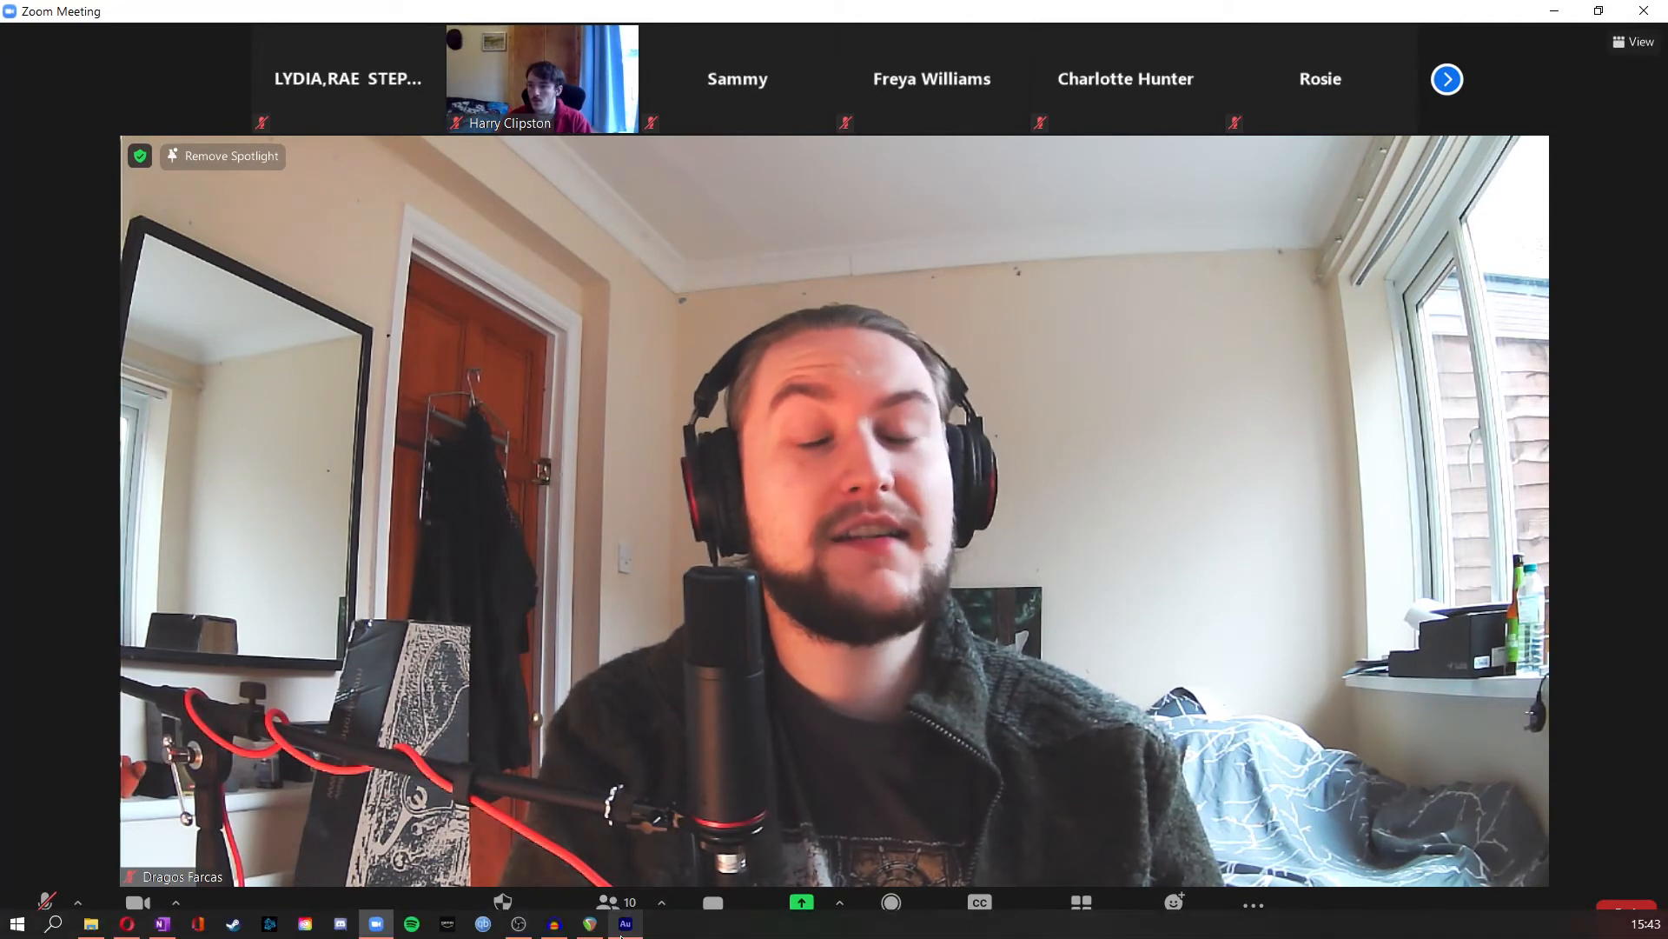
pyautogui.moveTo(622, 934)
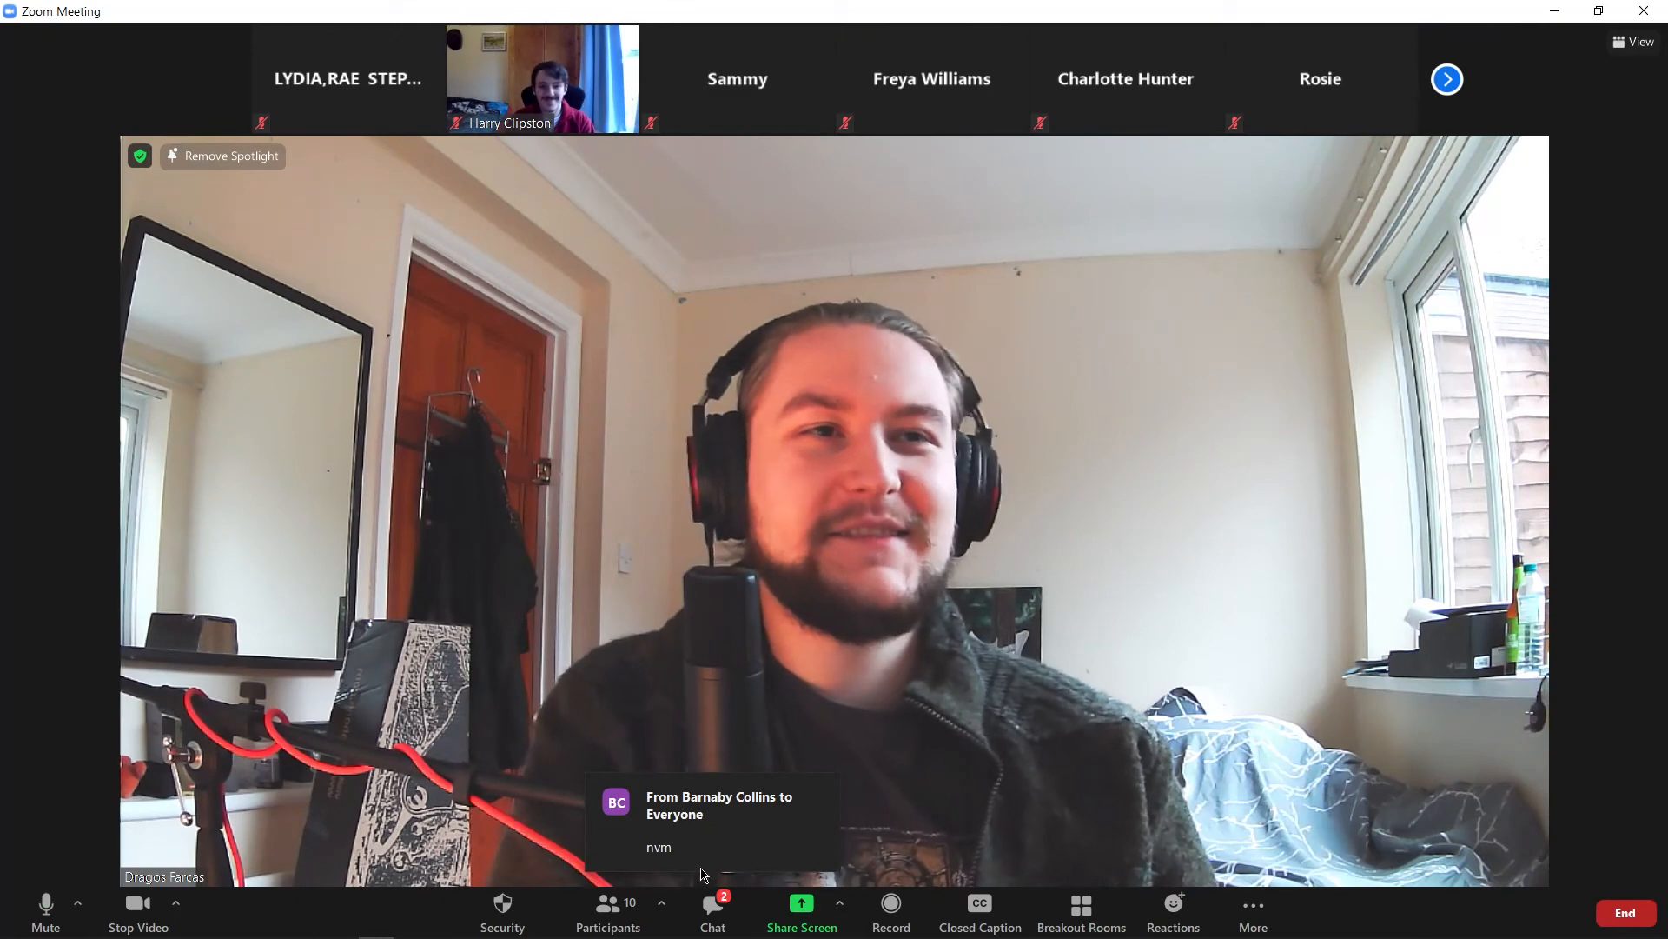
pyautogui.click(714, 911)
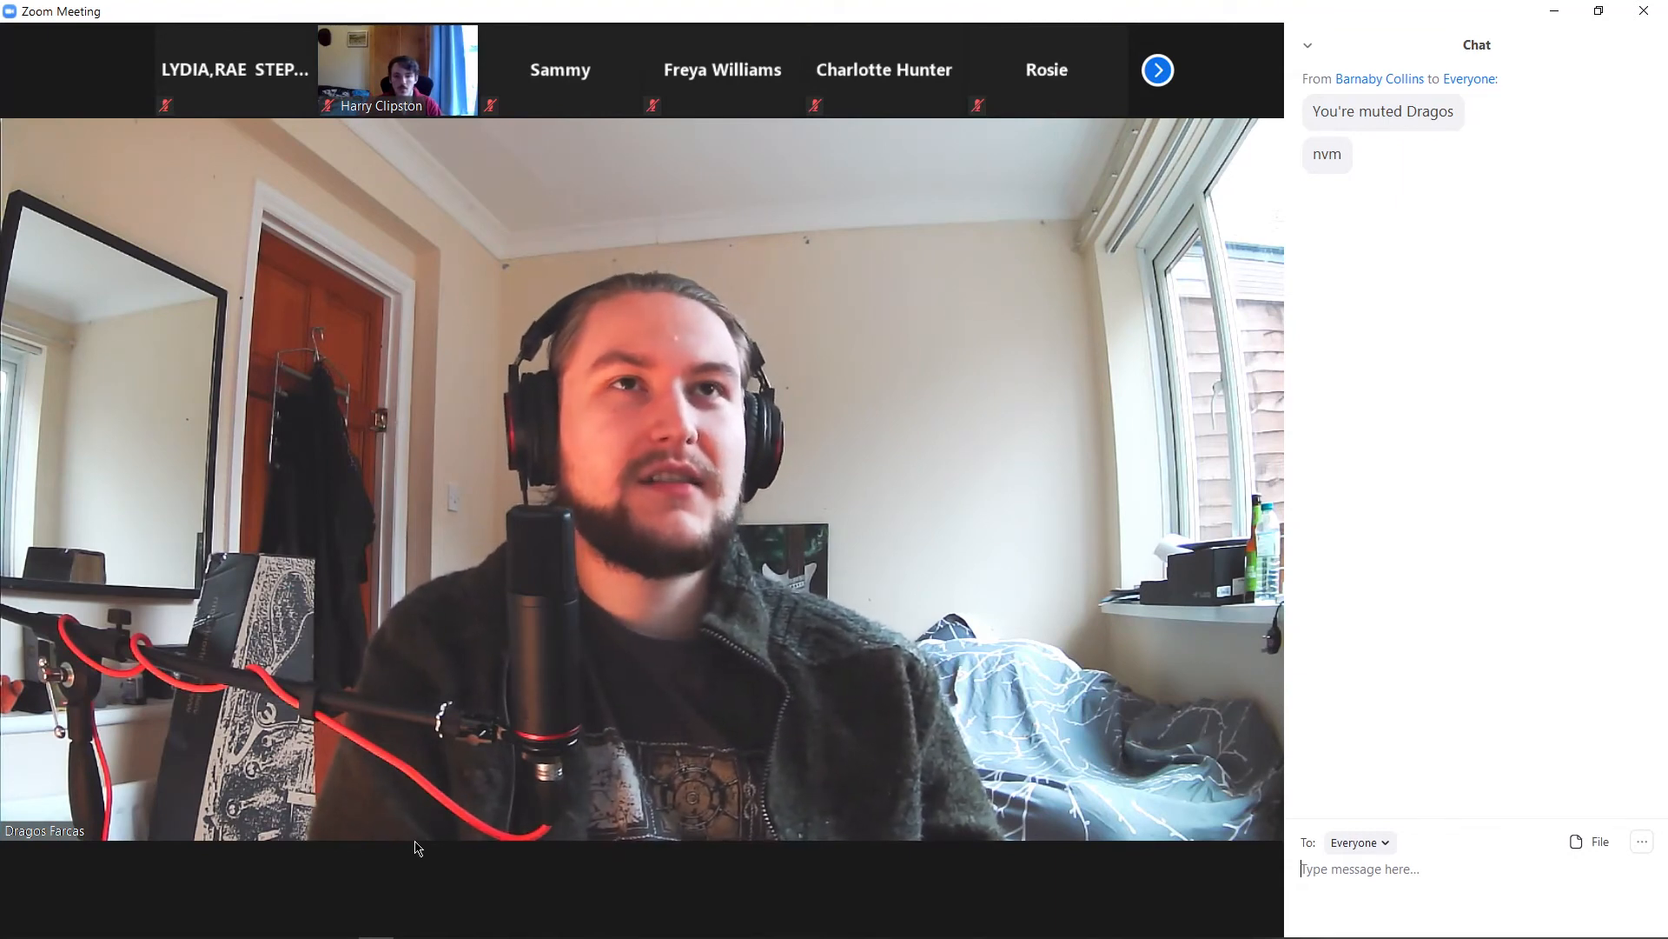
pyautogui.moveTo(400, 887)
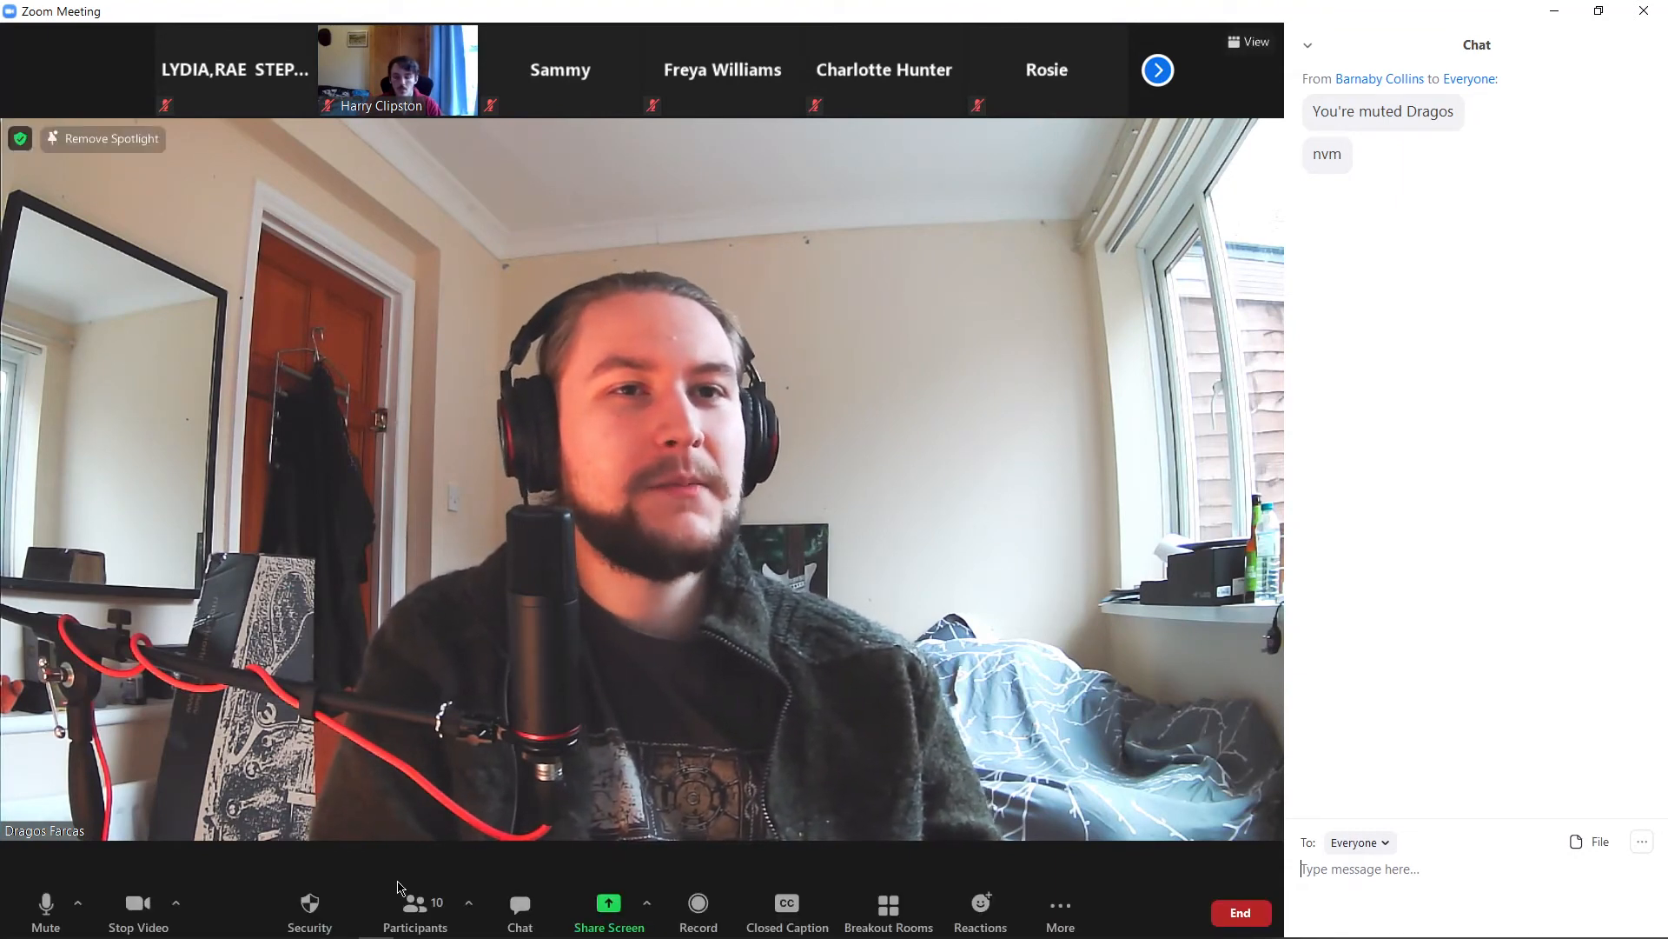
pyautogui.click(519, 908)
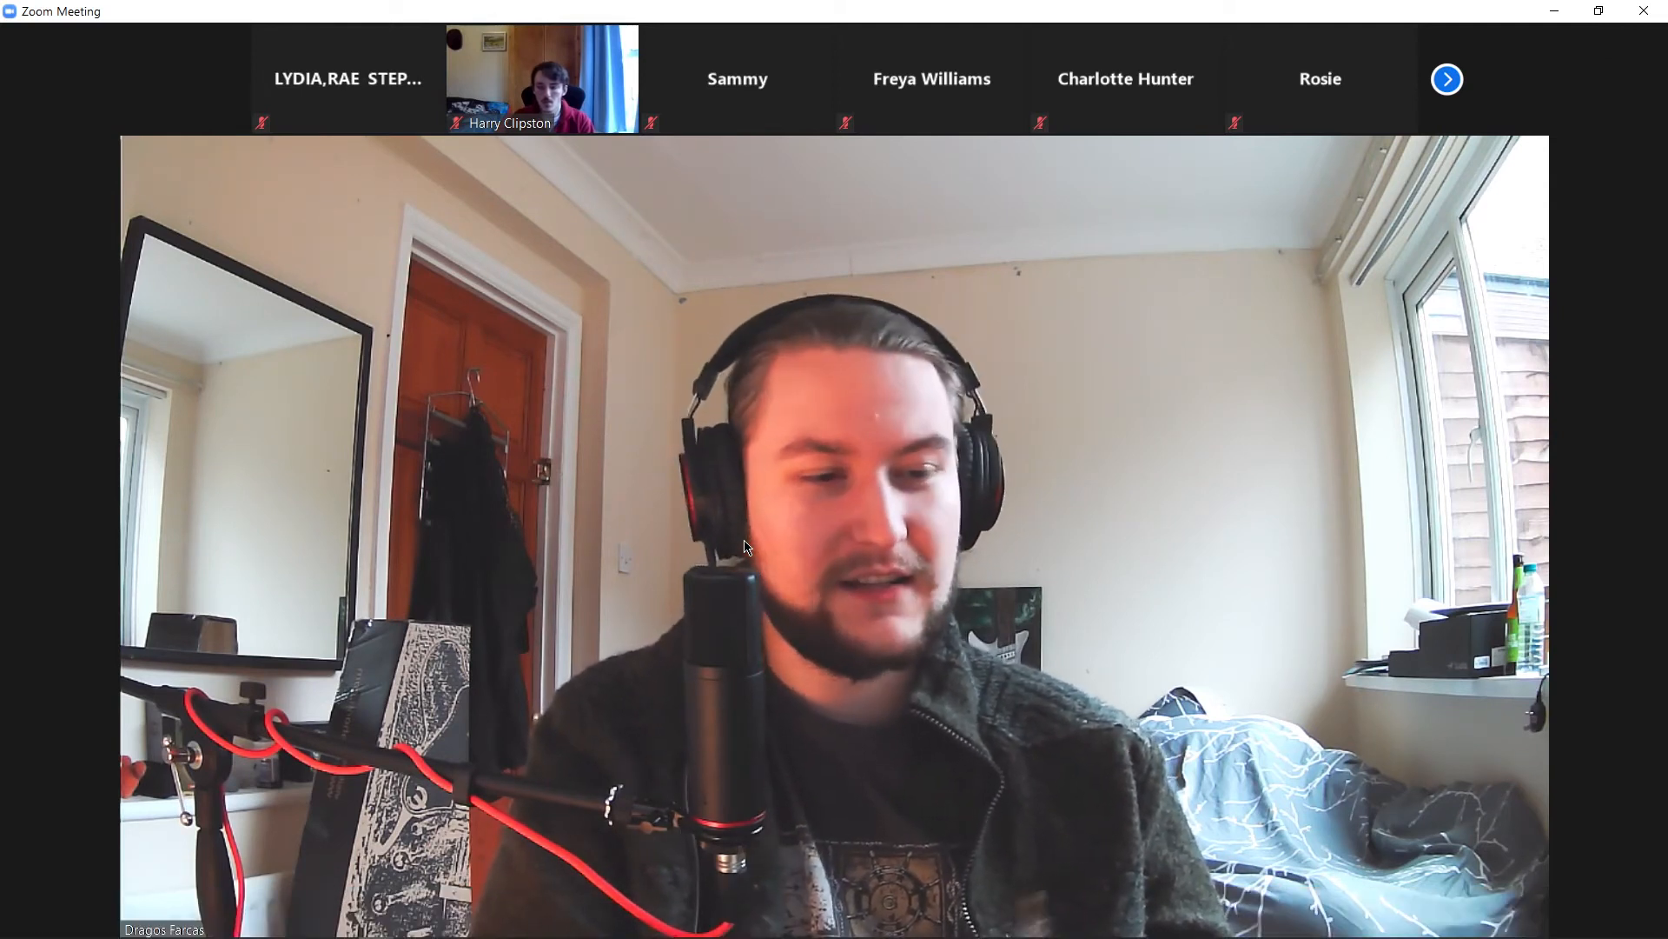
# - Share Screen 2 in the meeting, then switch to Adobe Audition and maximize its window
pyautogui.moveTo(744, 541)
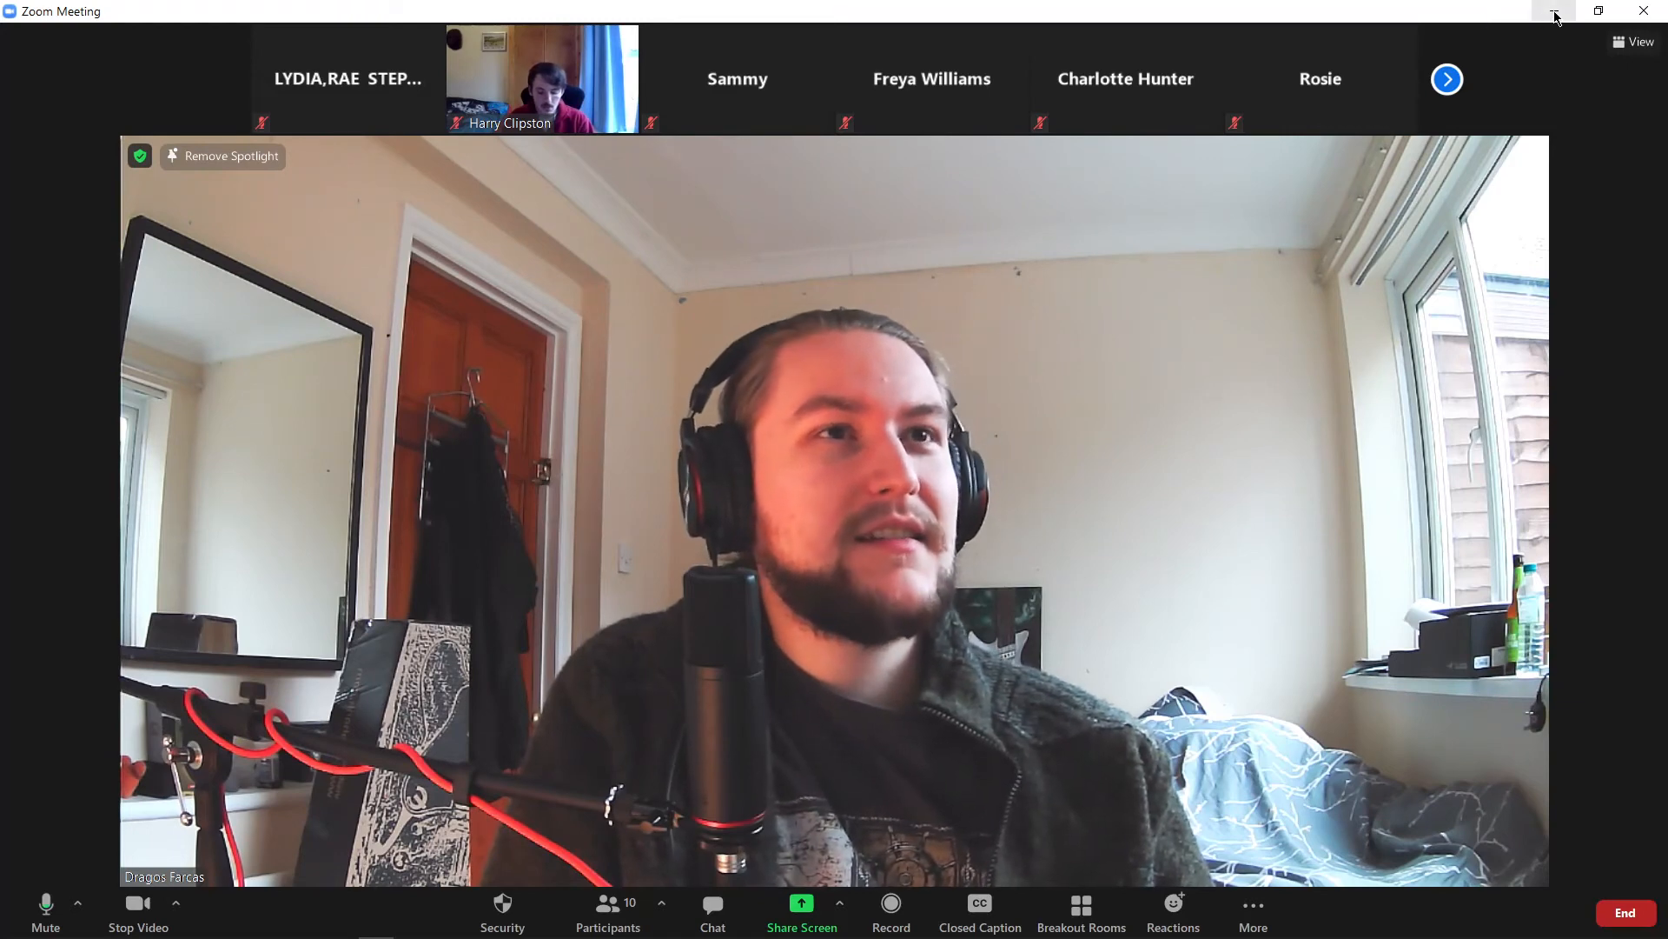
pyautogui.click(809, 917)
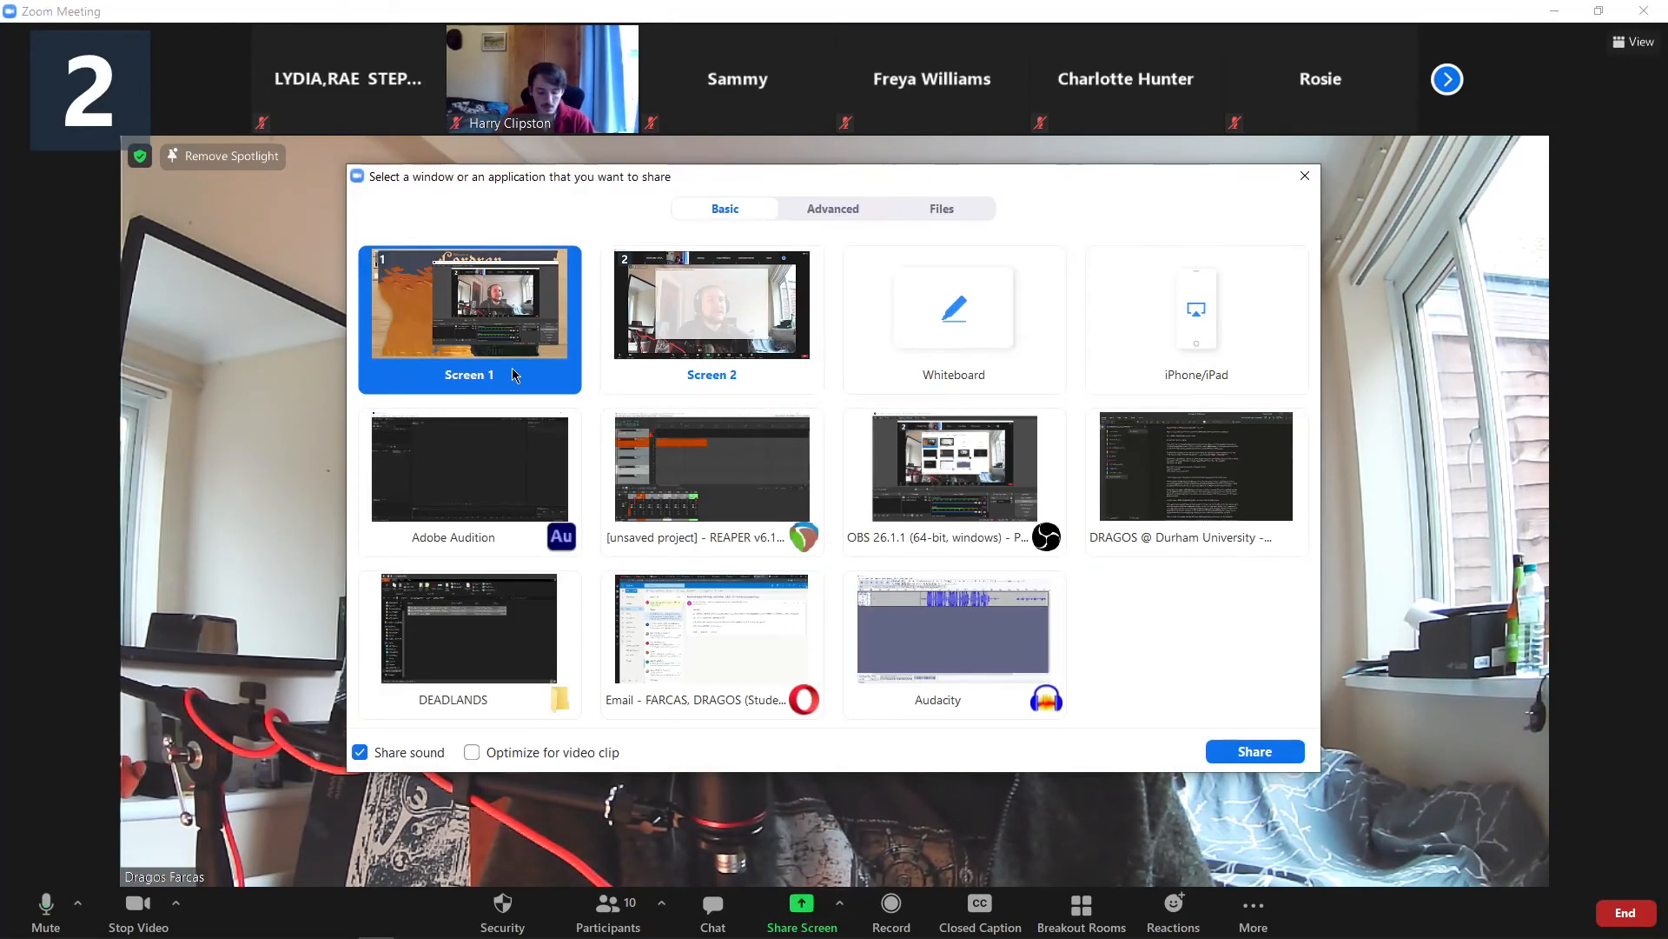
pyautogui.click(711, 317)
pyautogui.click(1255, 751)
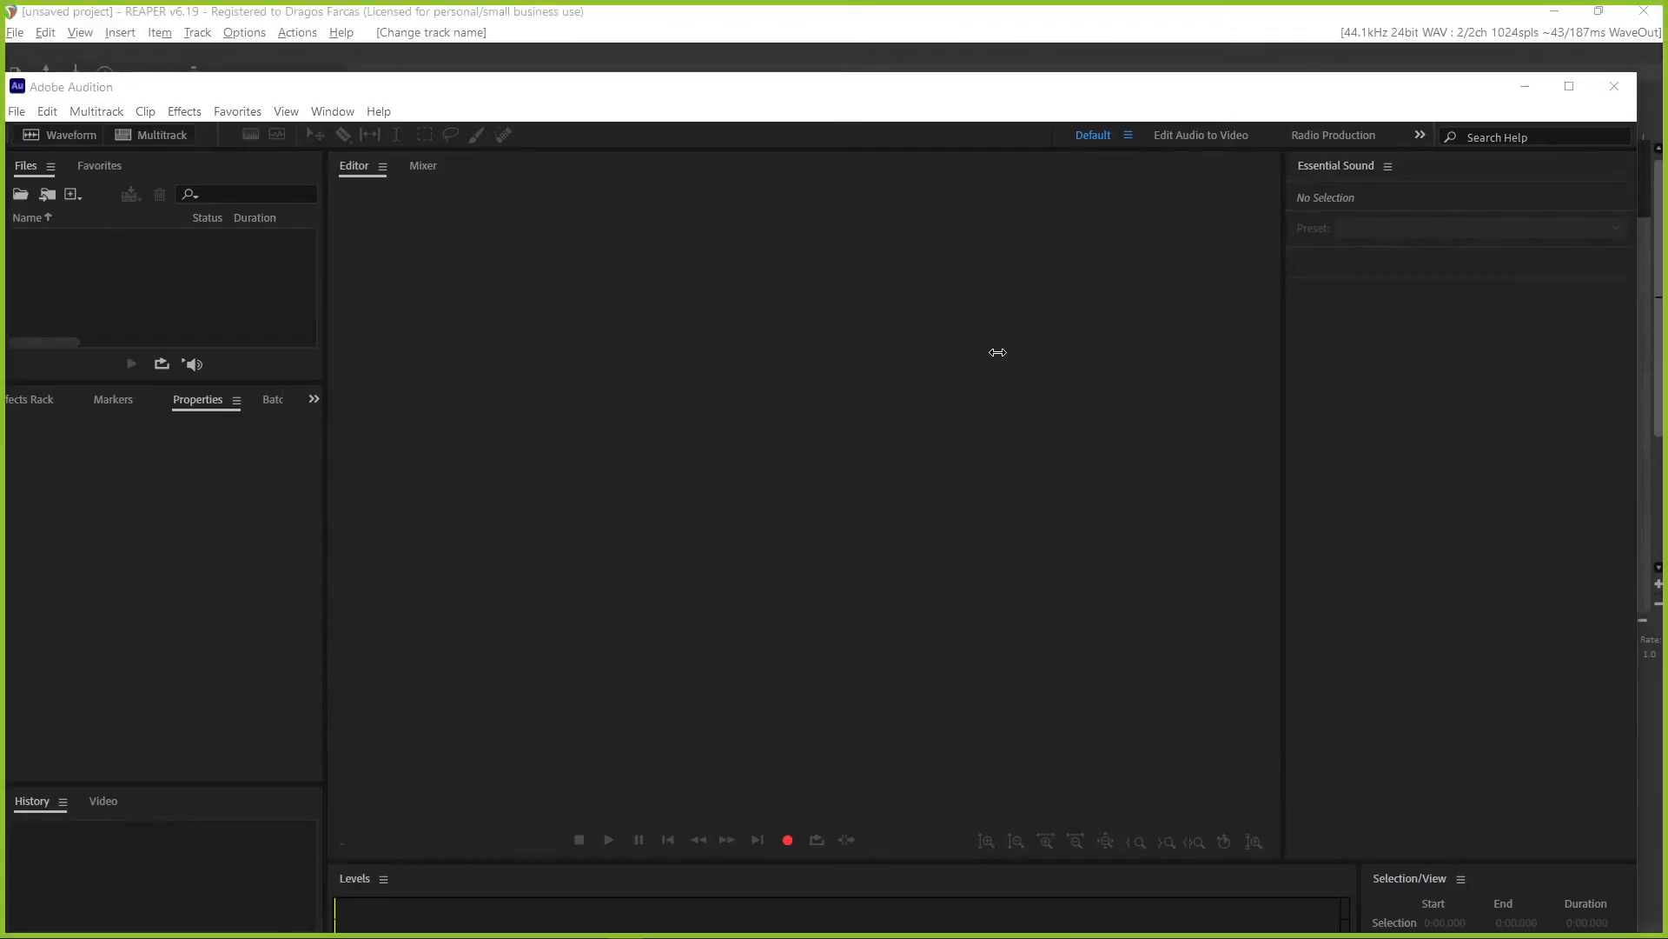
pyautogui.doubleClick(1050, 85)
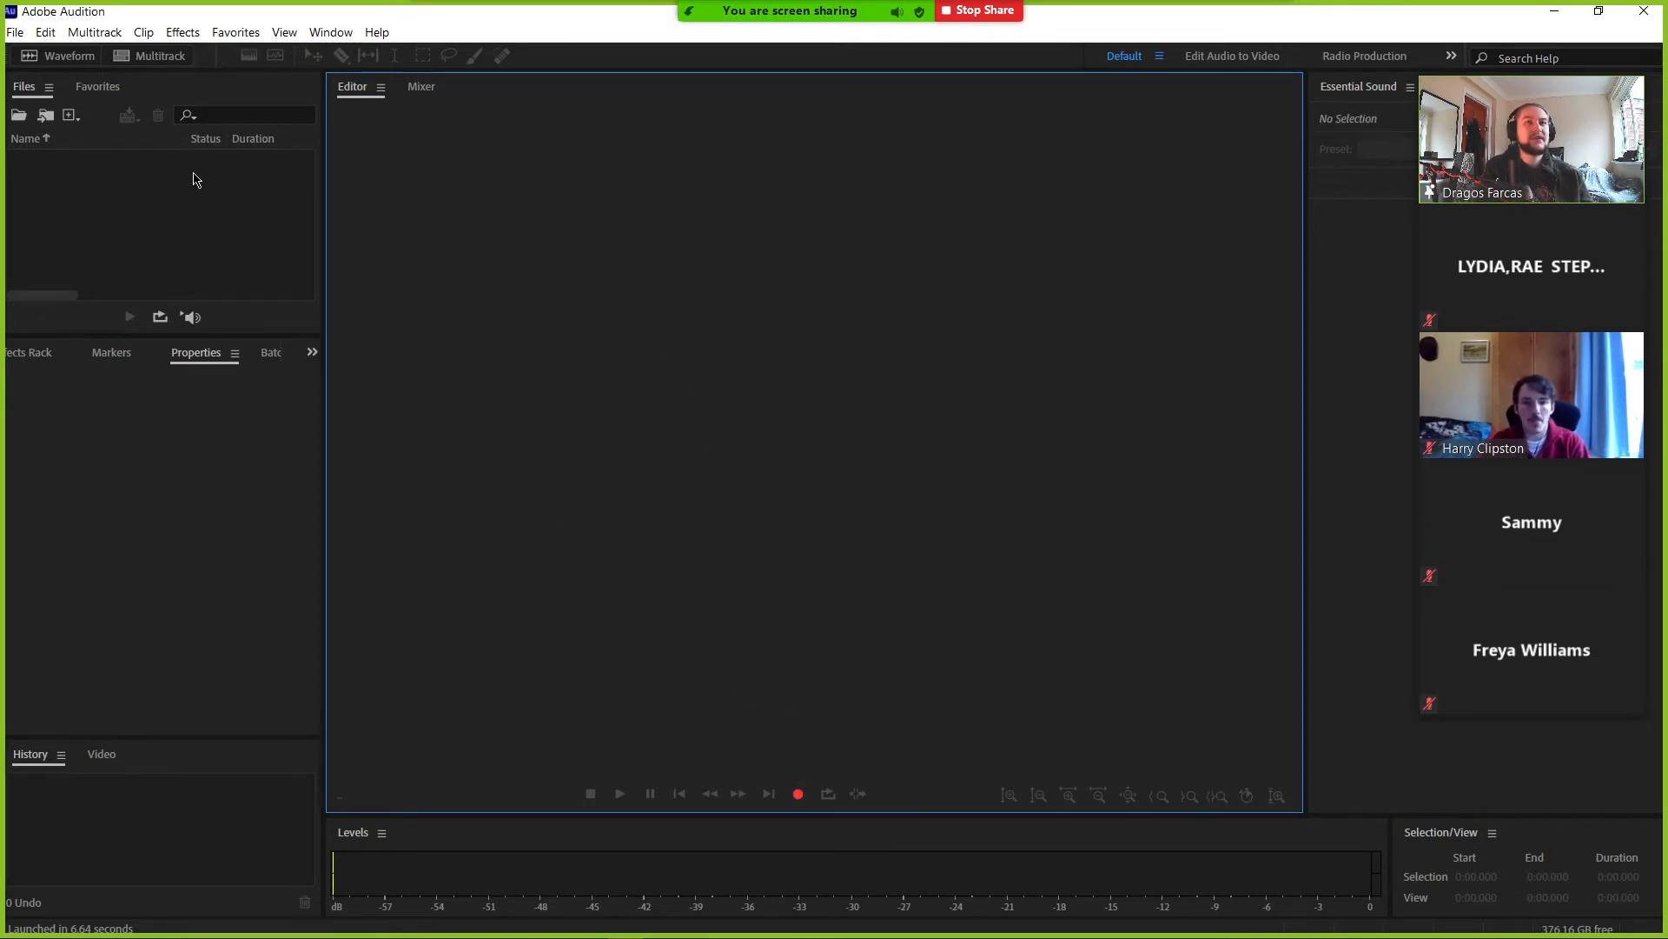
# - Open the Audio Hardware preferences and set the default input to Analogue 1 + 2 (Focusrite Usb Audio), accepting the device change
pyautogui.click(272, 242)
pyautogui.hscroll(2, 273, 244)
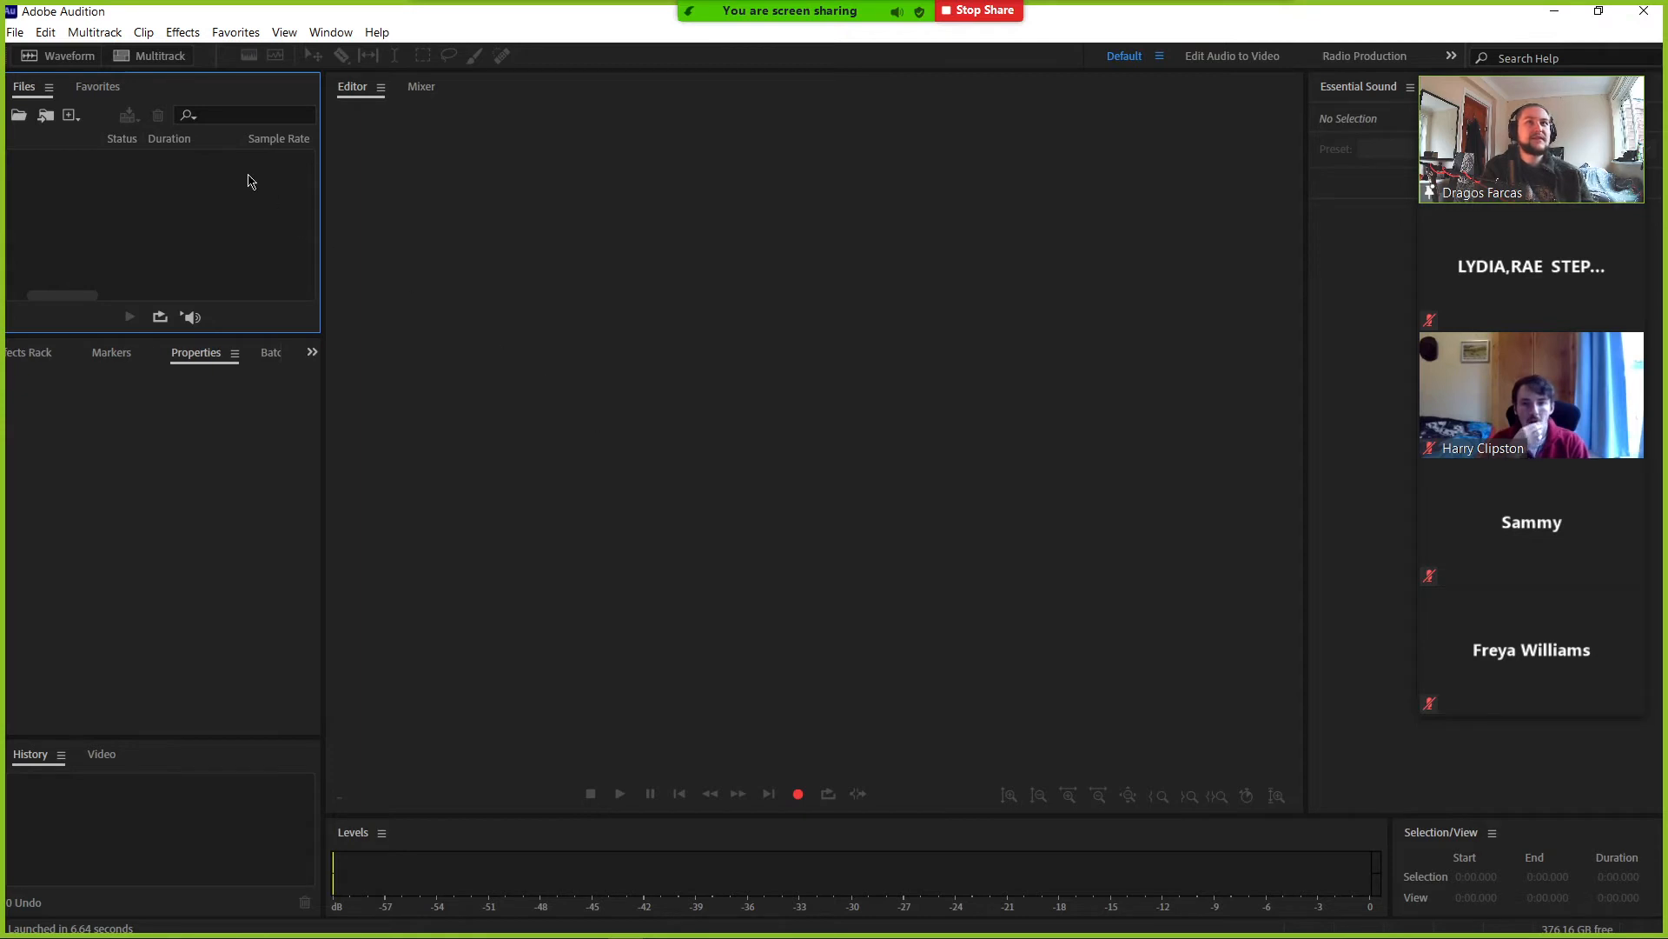
pyautogui.click(46, 32)
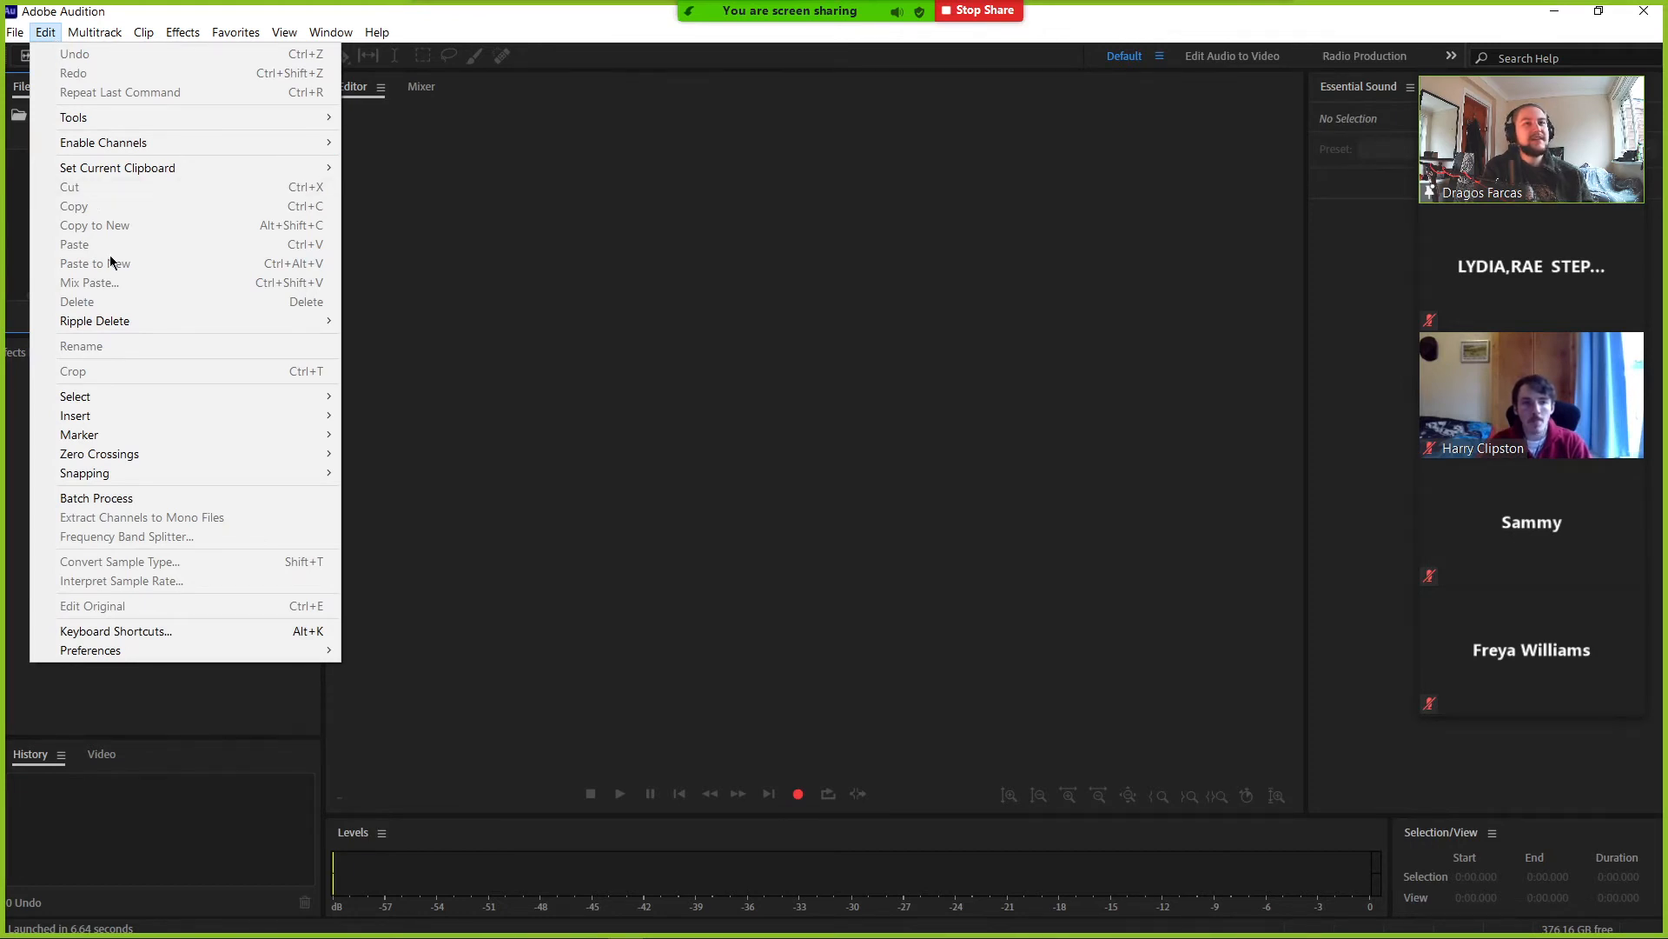
pyautogui.moveTo(209, 652)
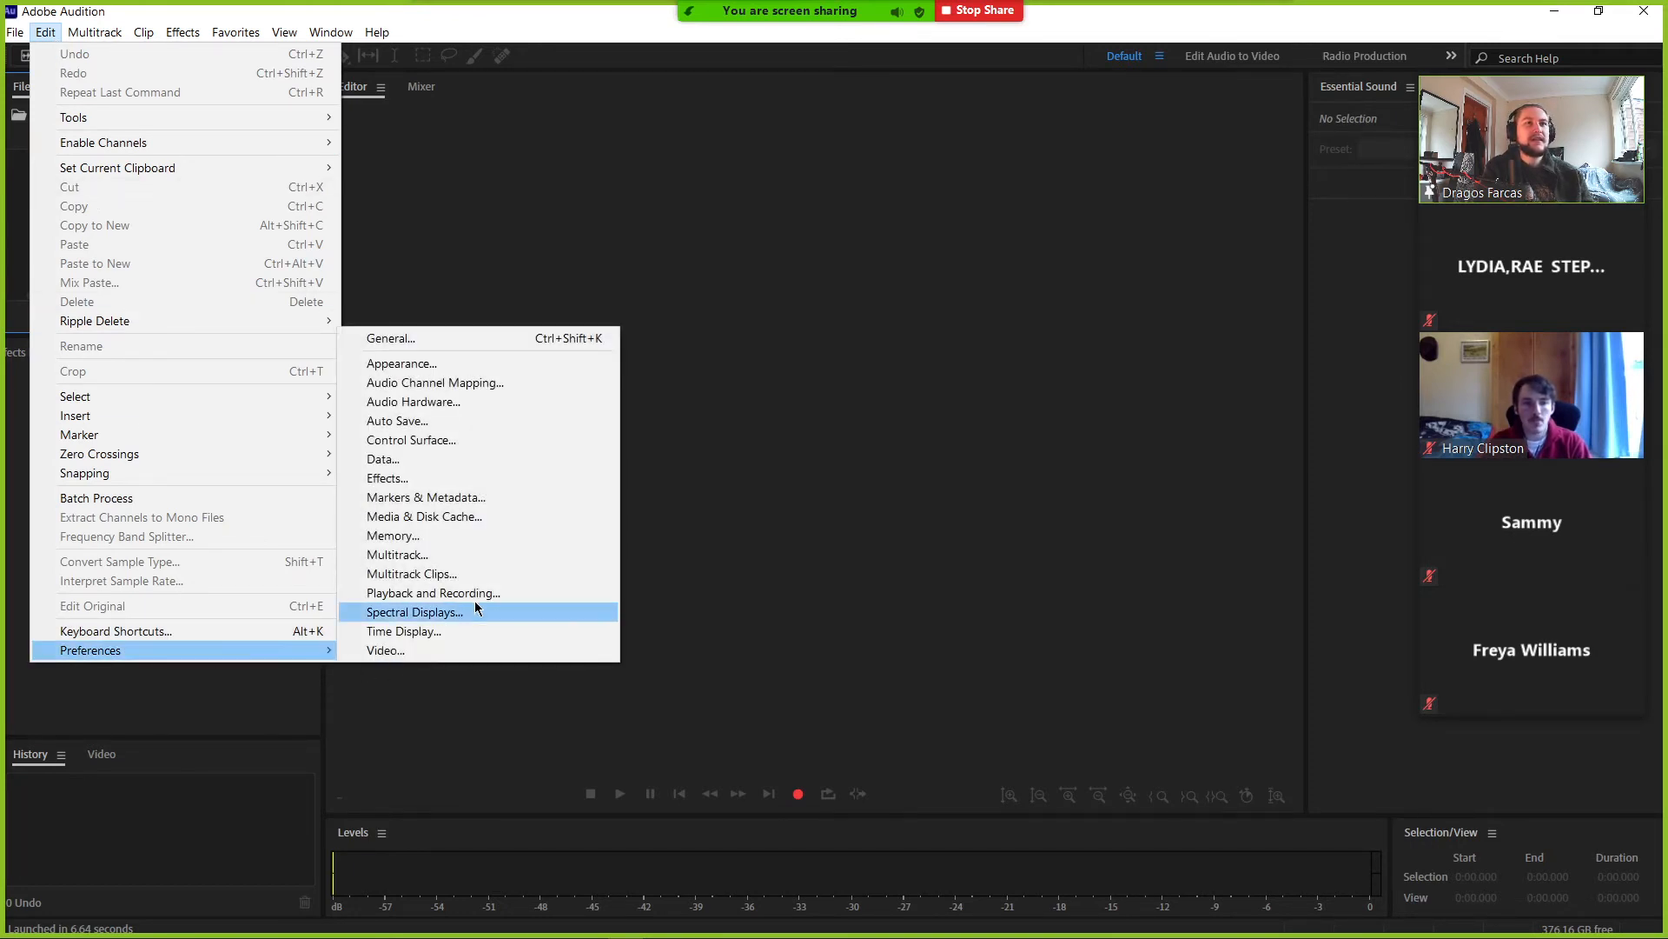
pyautogui.click(483, 404)
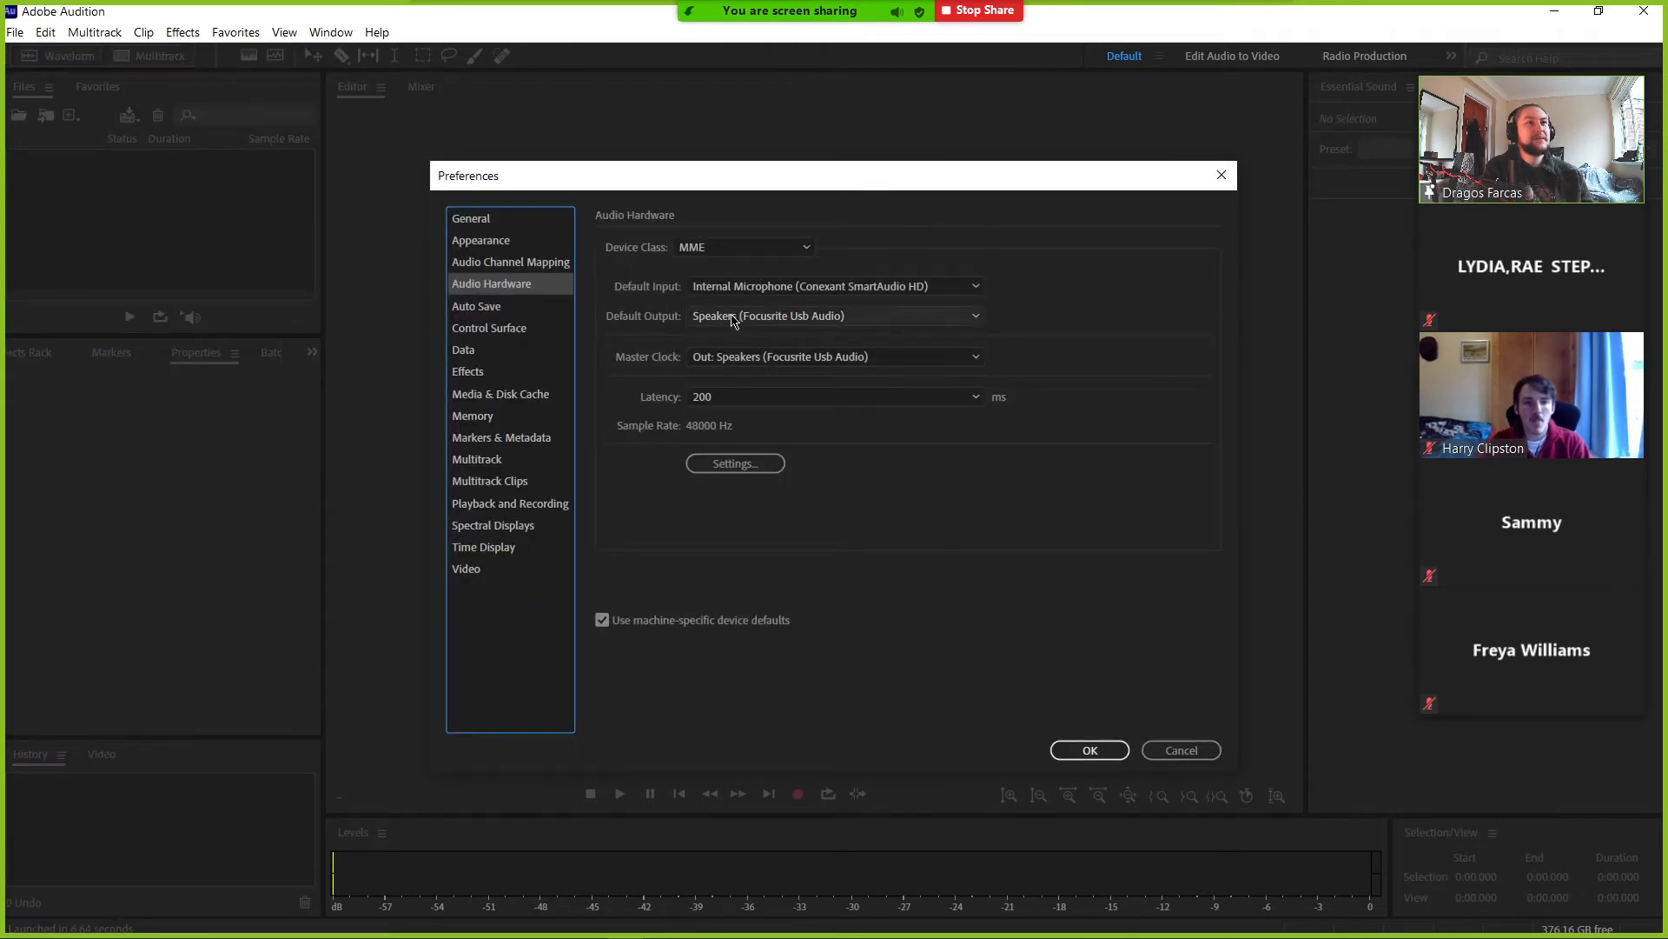
pyautogui.click(719, 288)
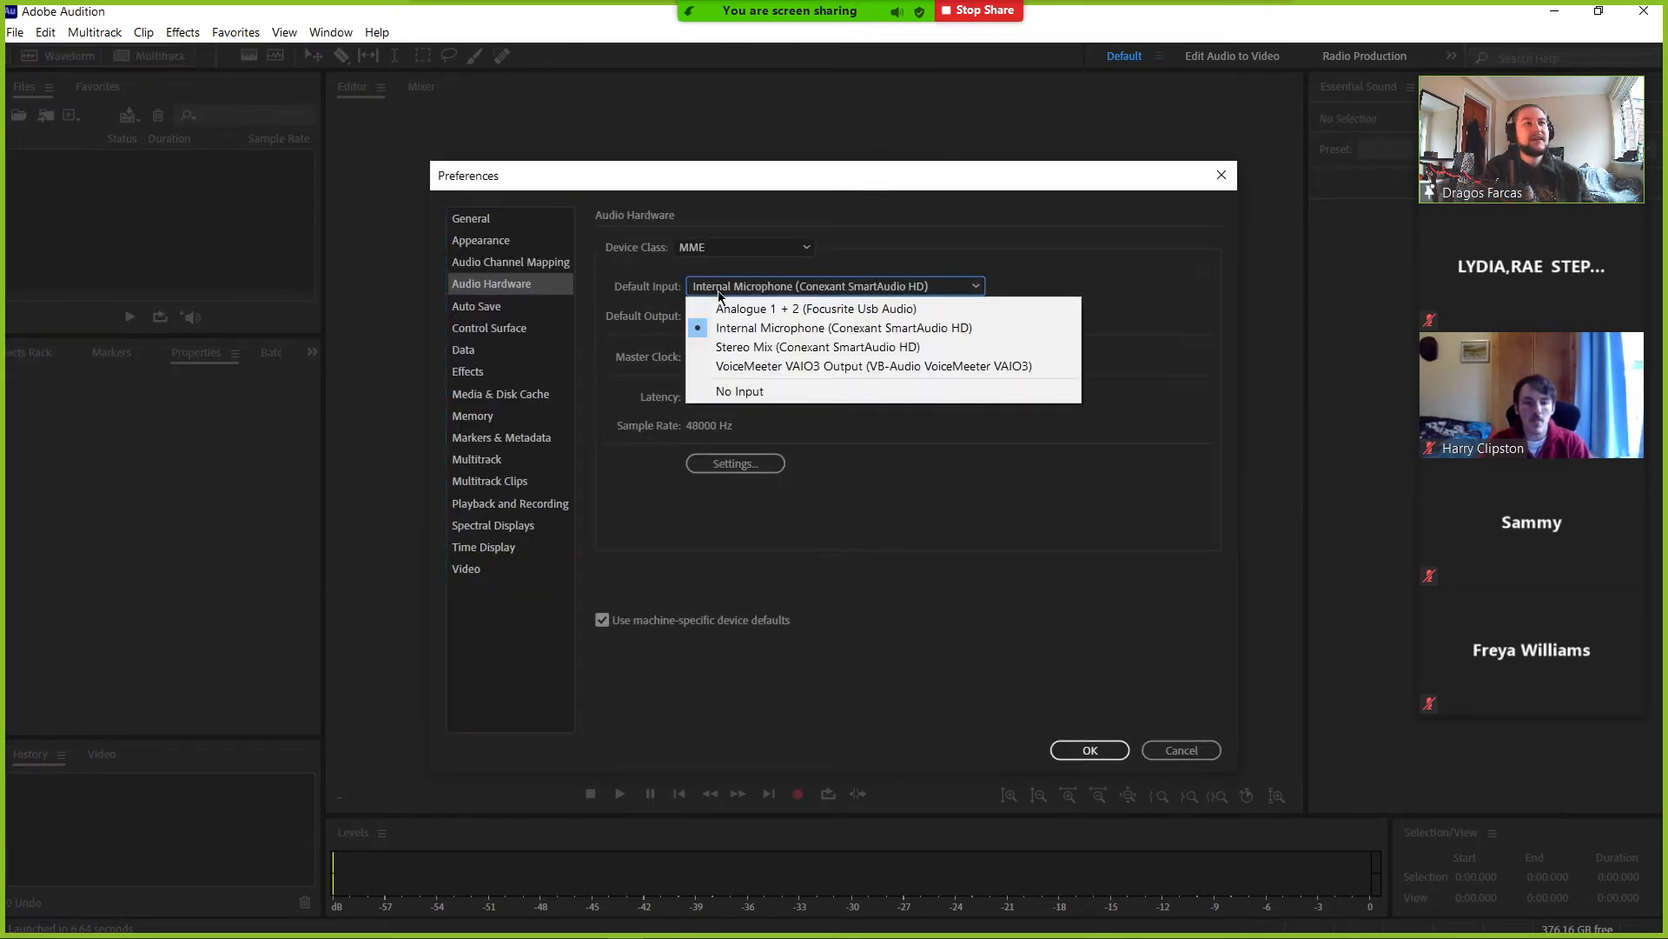
pyautogui.click(765, 310)
pyautogui.click(943, 522)
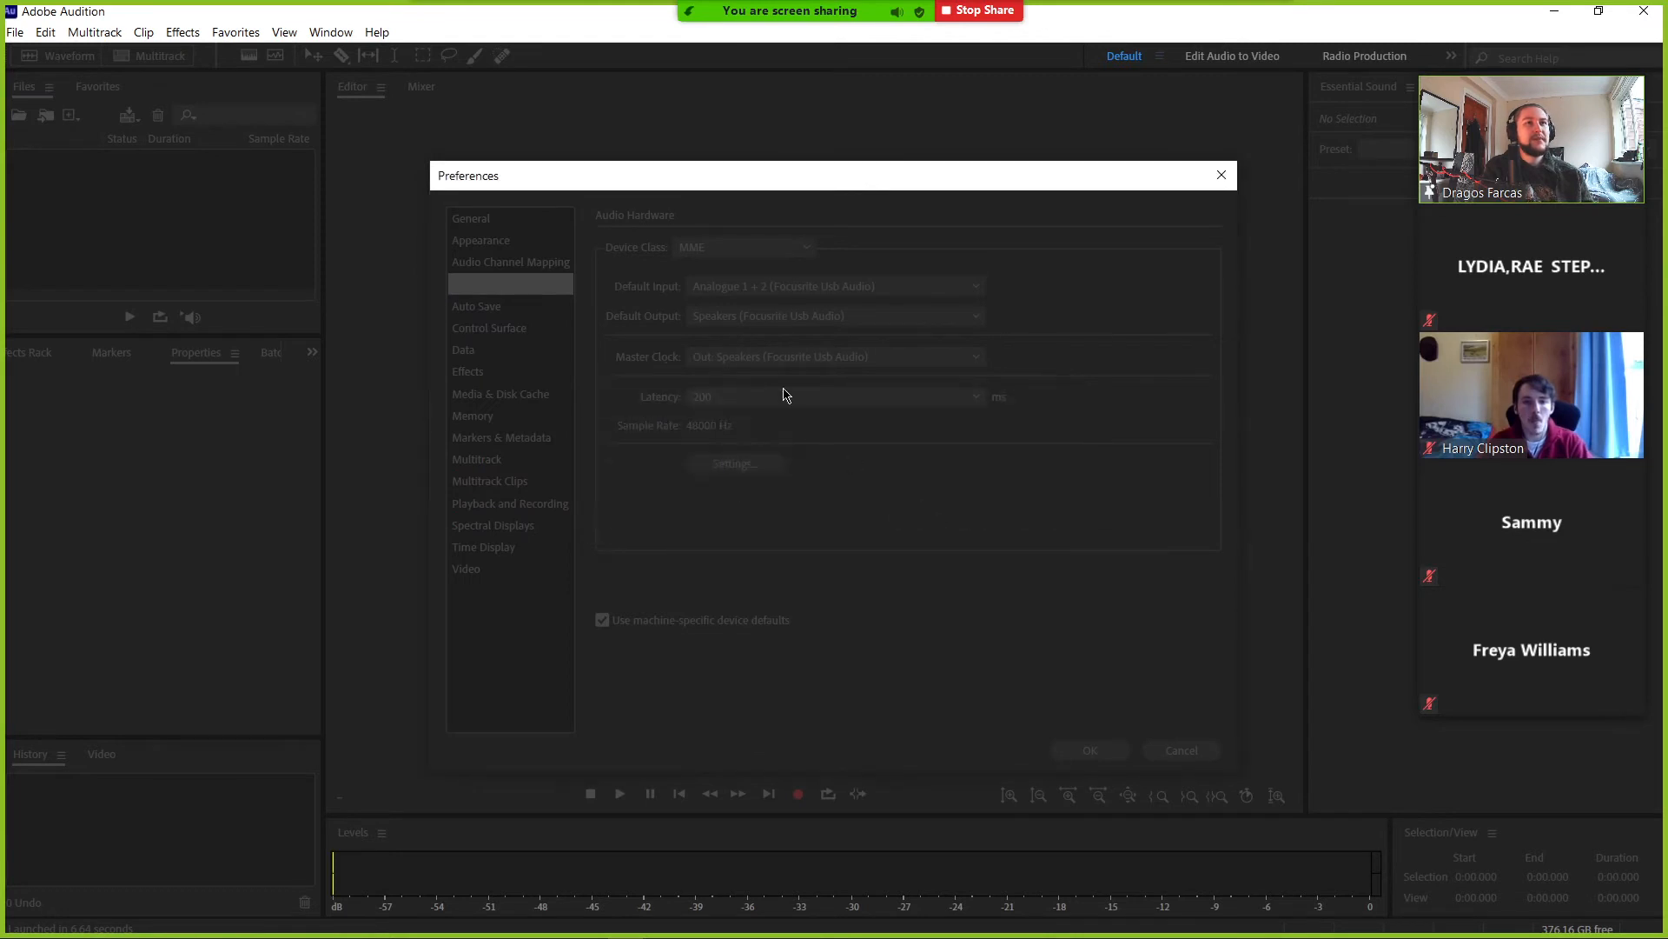
# - Switch the default input to Internal Microphone (Conexant SmartAudio HD) and back to Analogue 1 + 2 (Focusrite Usb Audio), accepting both device changes
pyautogui.click(791, 288)
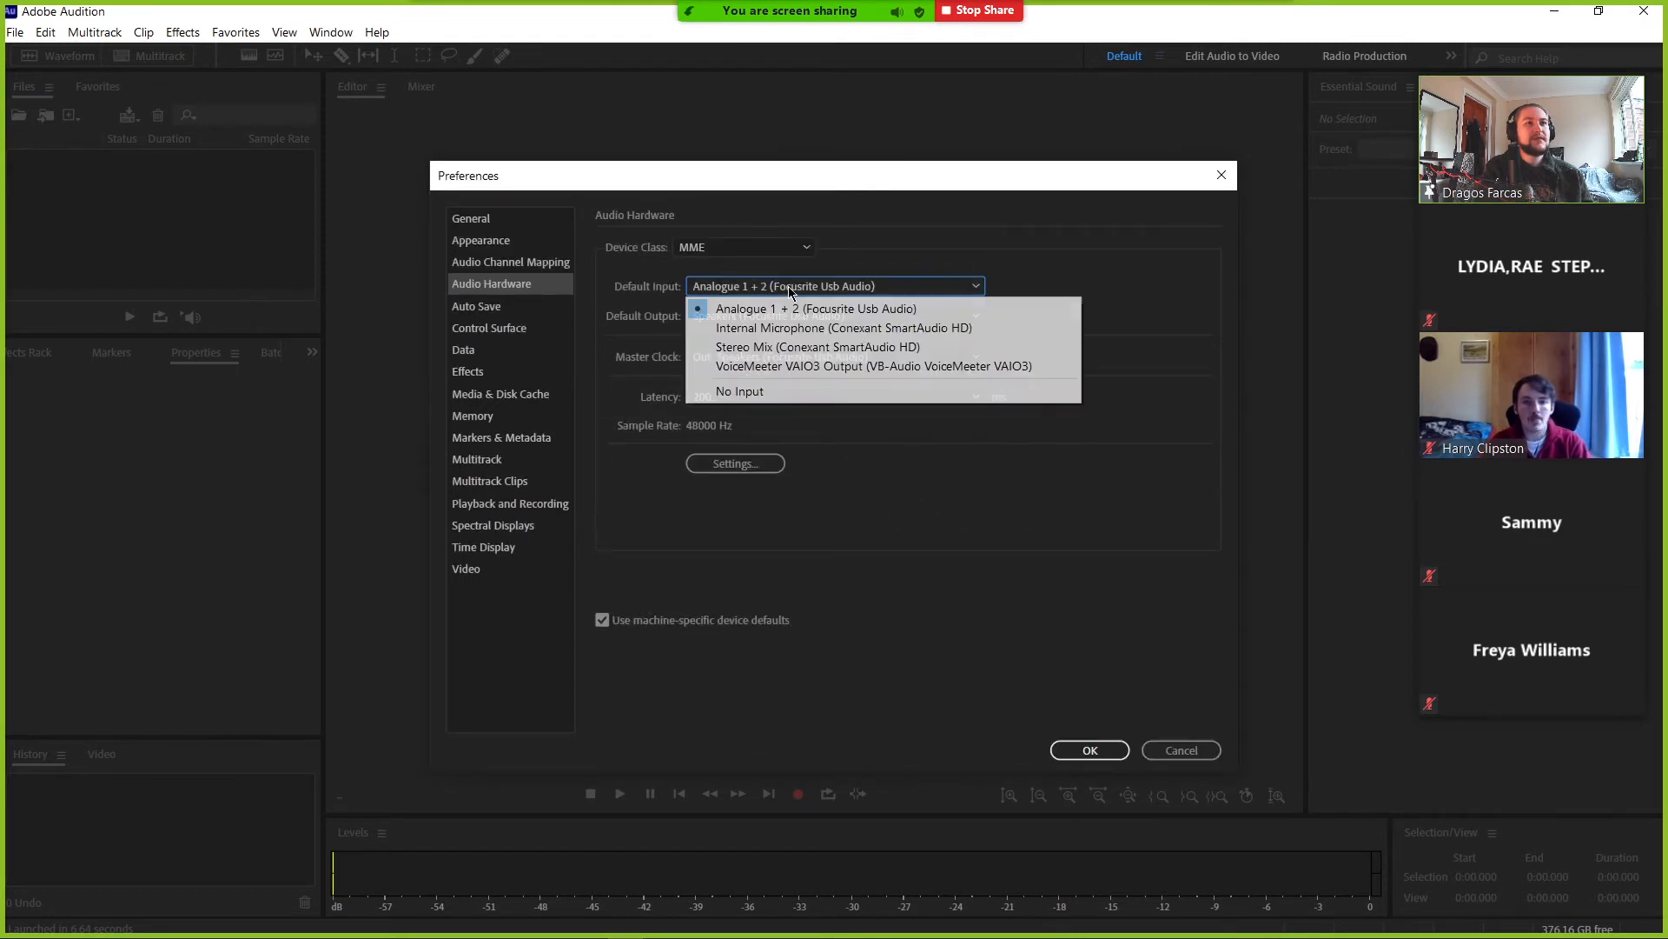
pyautogui.click(774, 330)
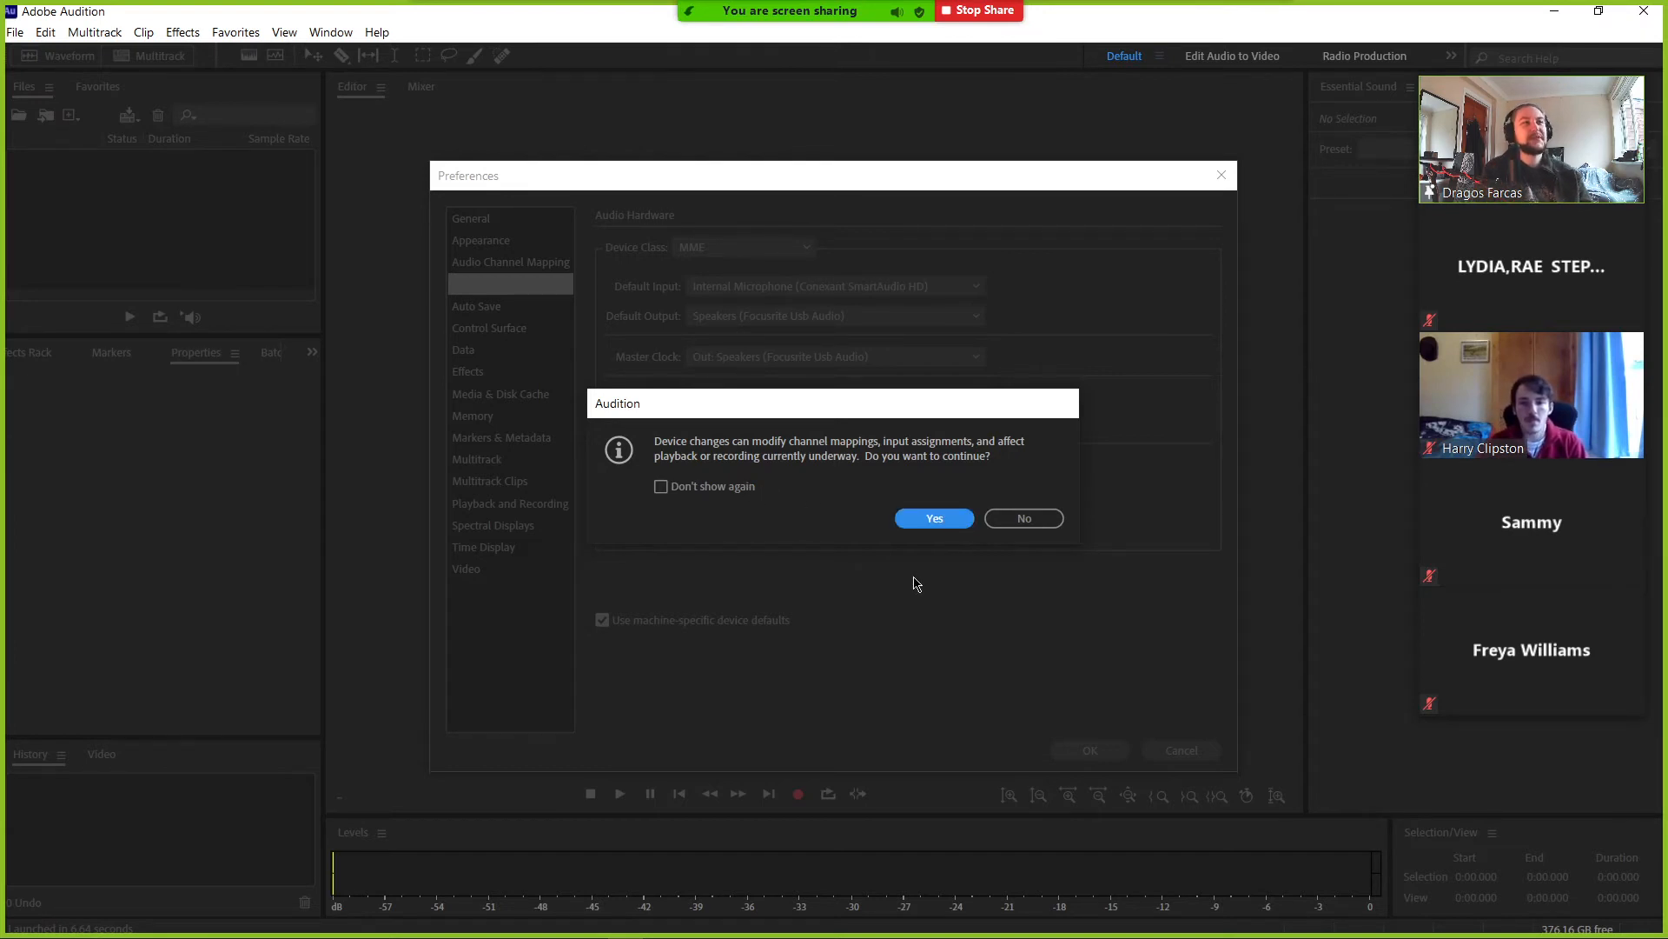
pyautogui.click(945, 521)
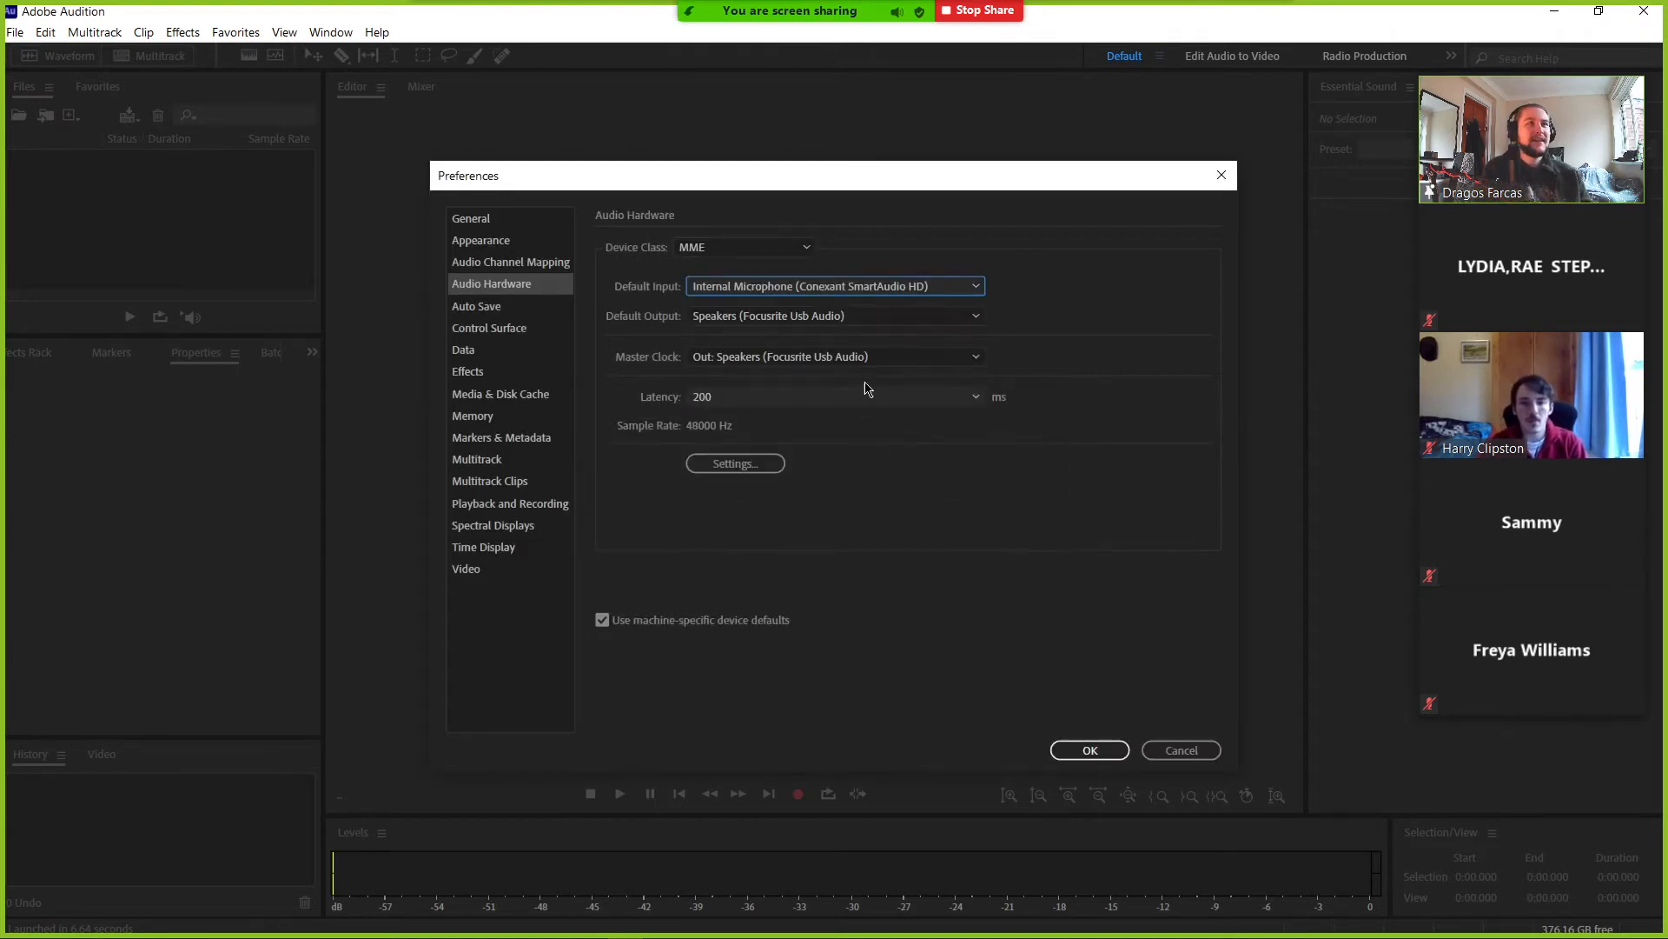
pyautogui.click(798, 286)
pyautogui.click(787, 304)
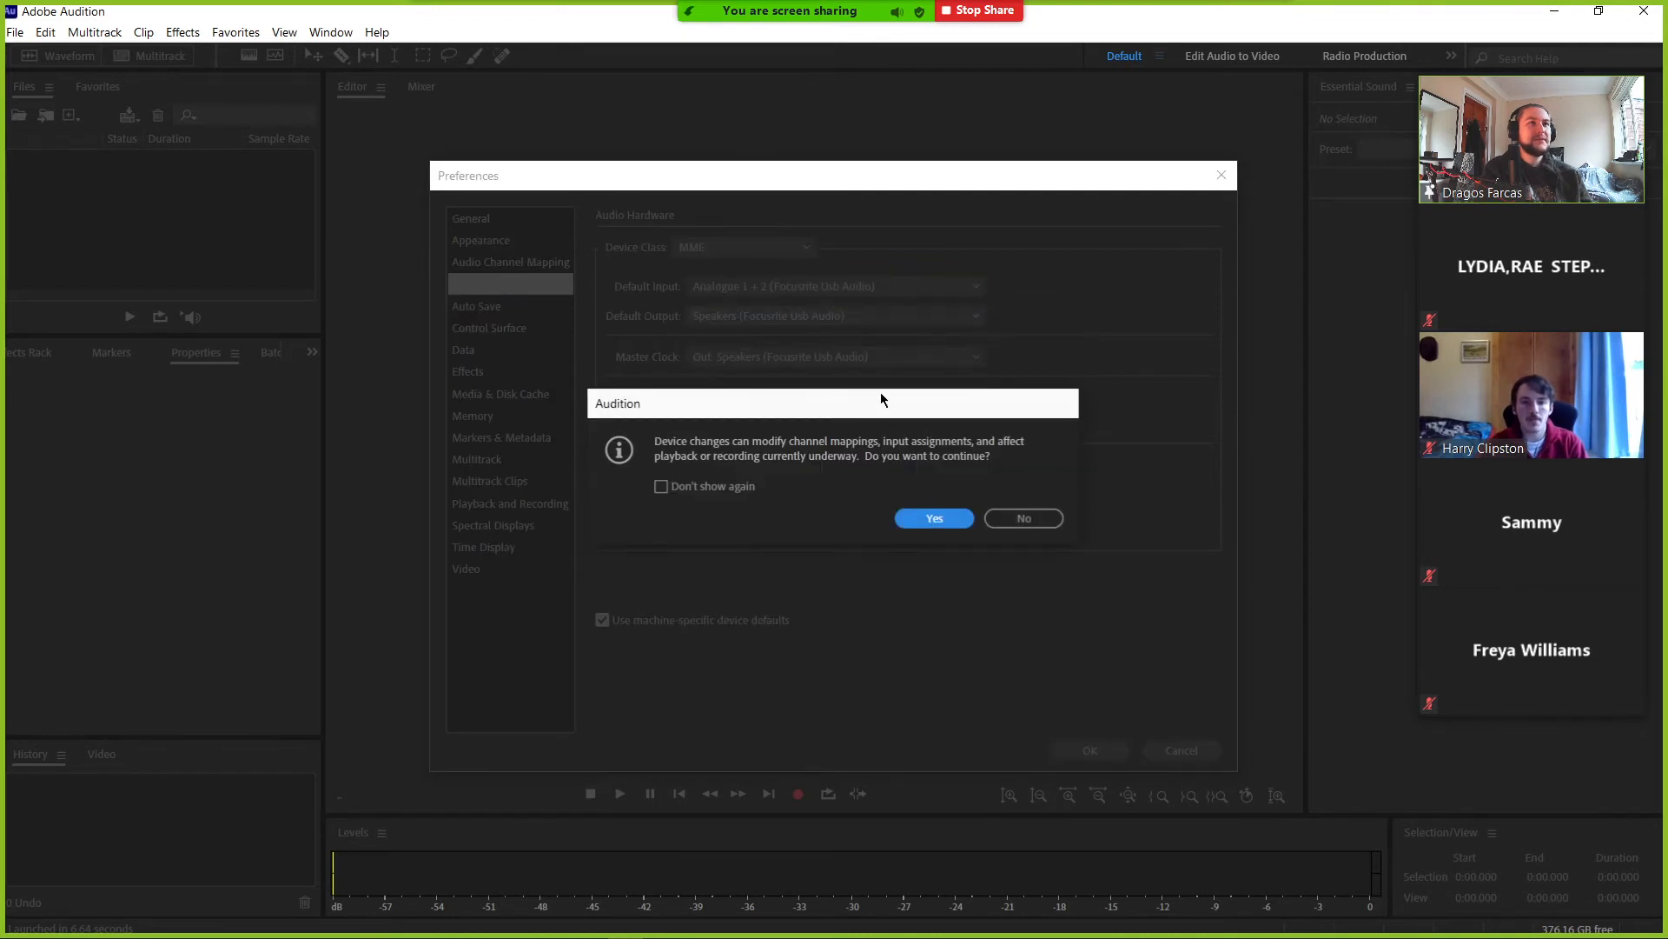
pyautogui.click(932, 519)
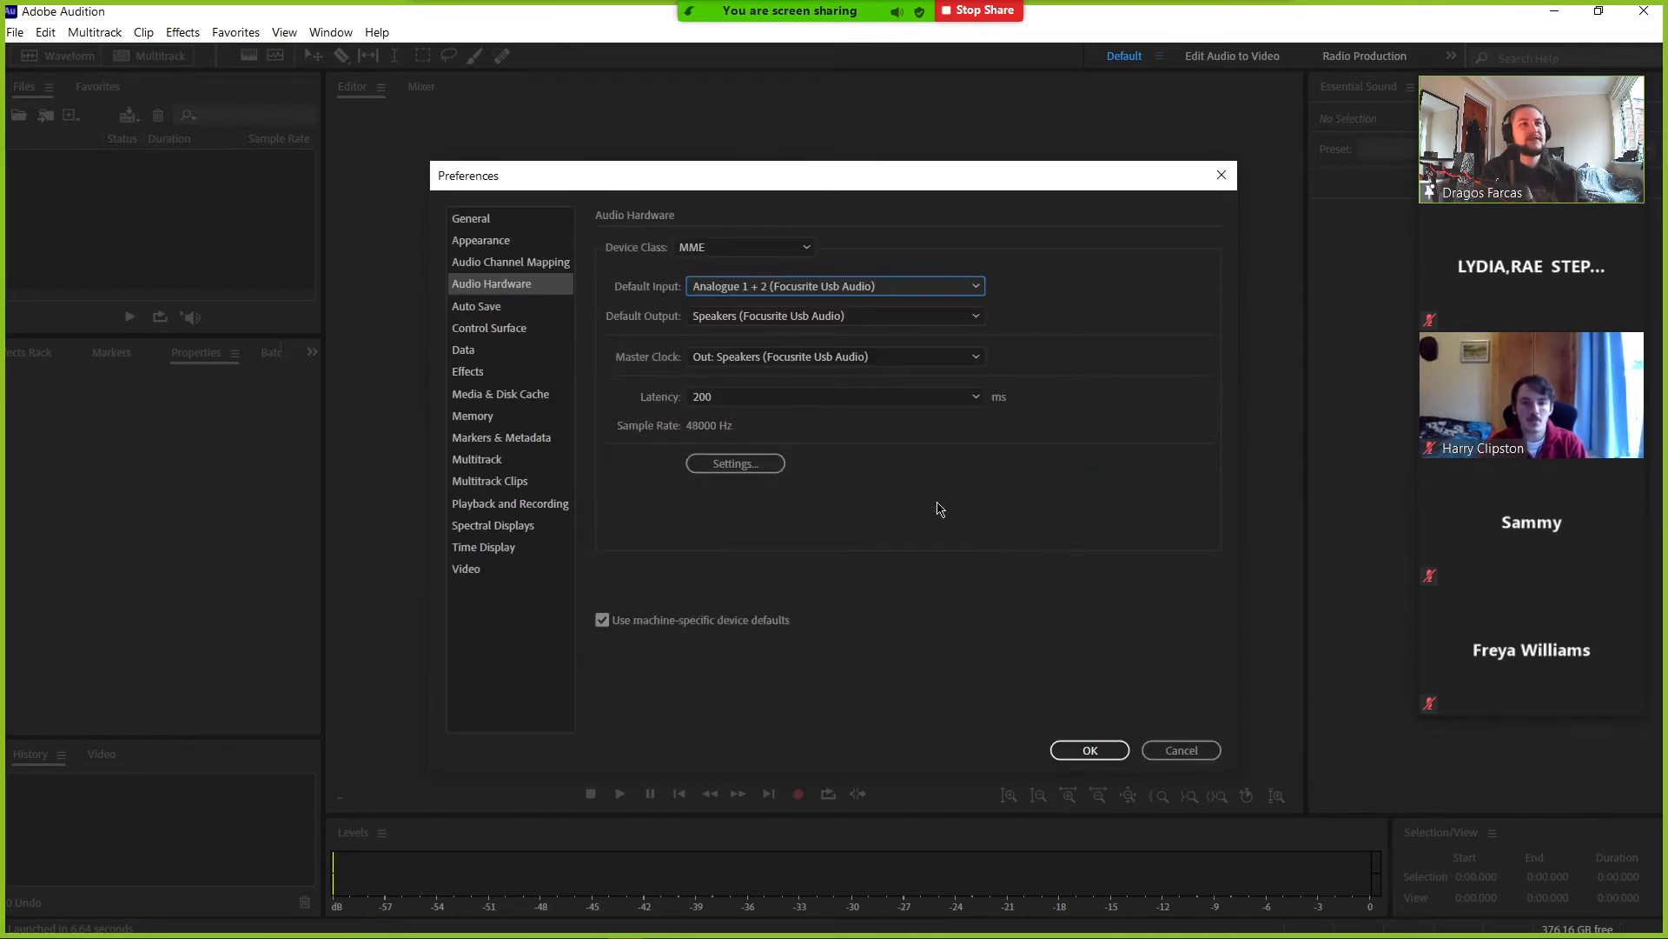
# - Review the available latency values and apply the audio hardware preferences
pyautogui.click(726, 400)
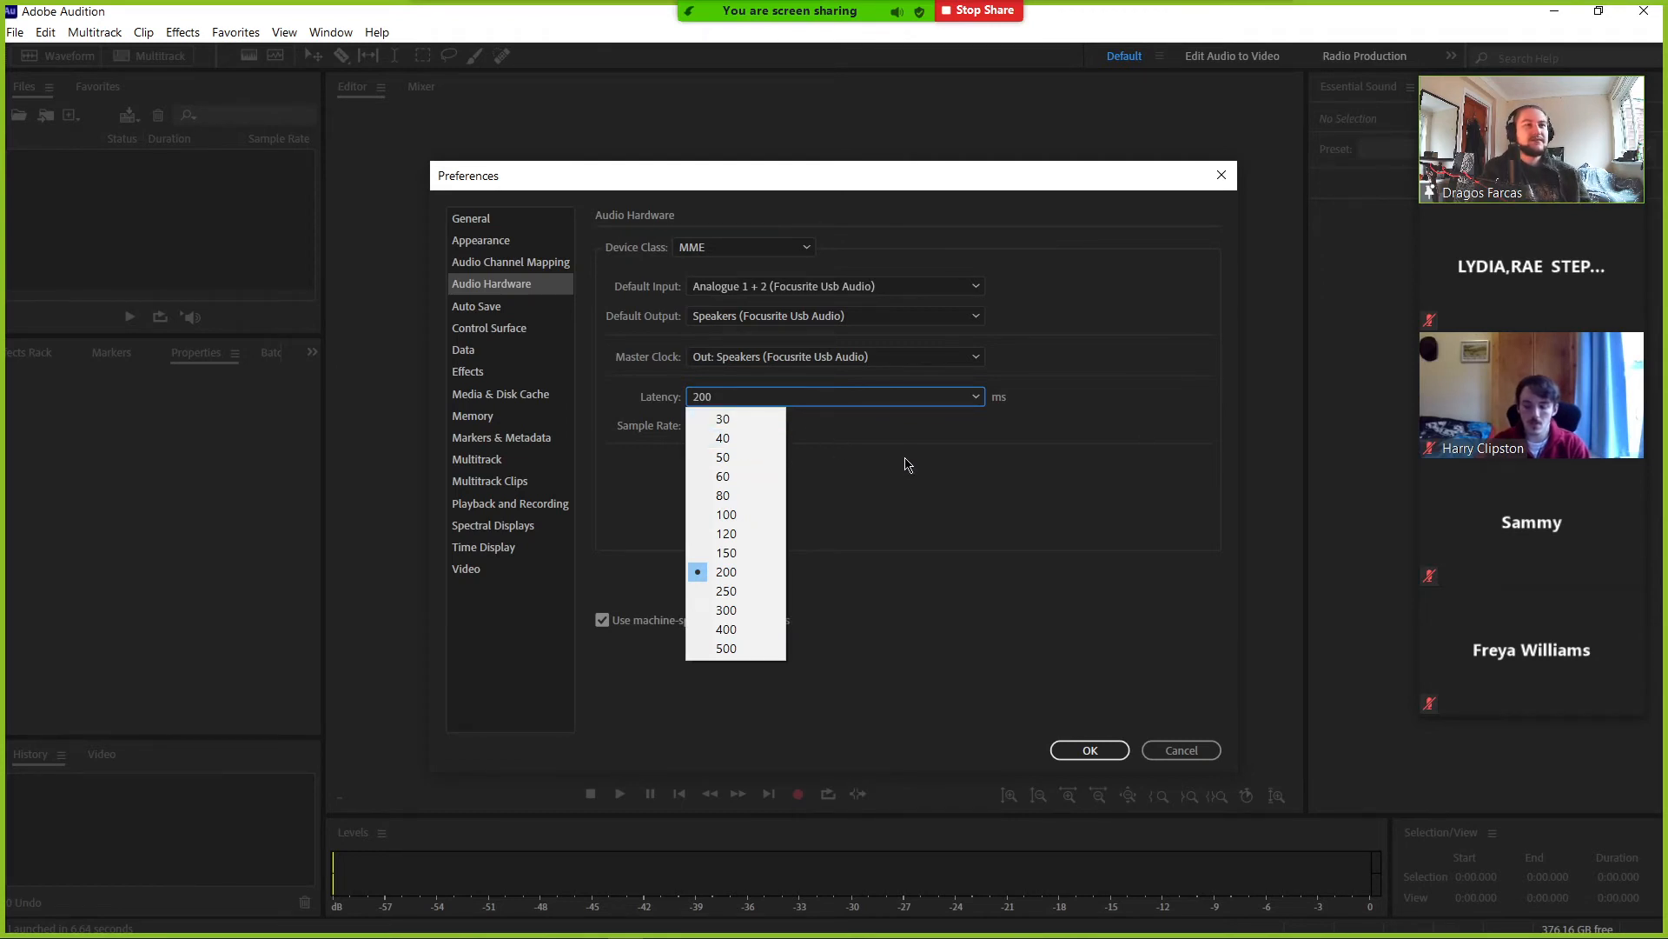
pyautogui.click(909, 466)
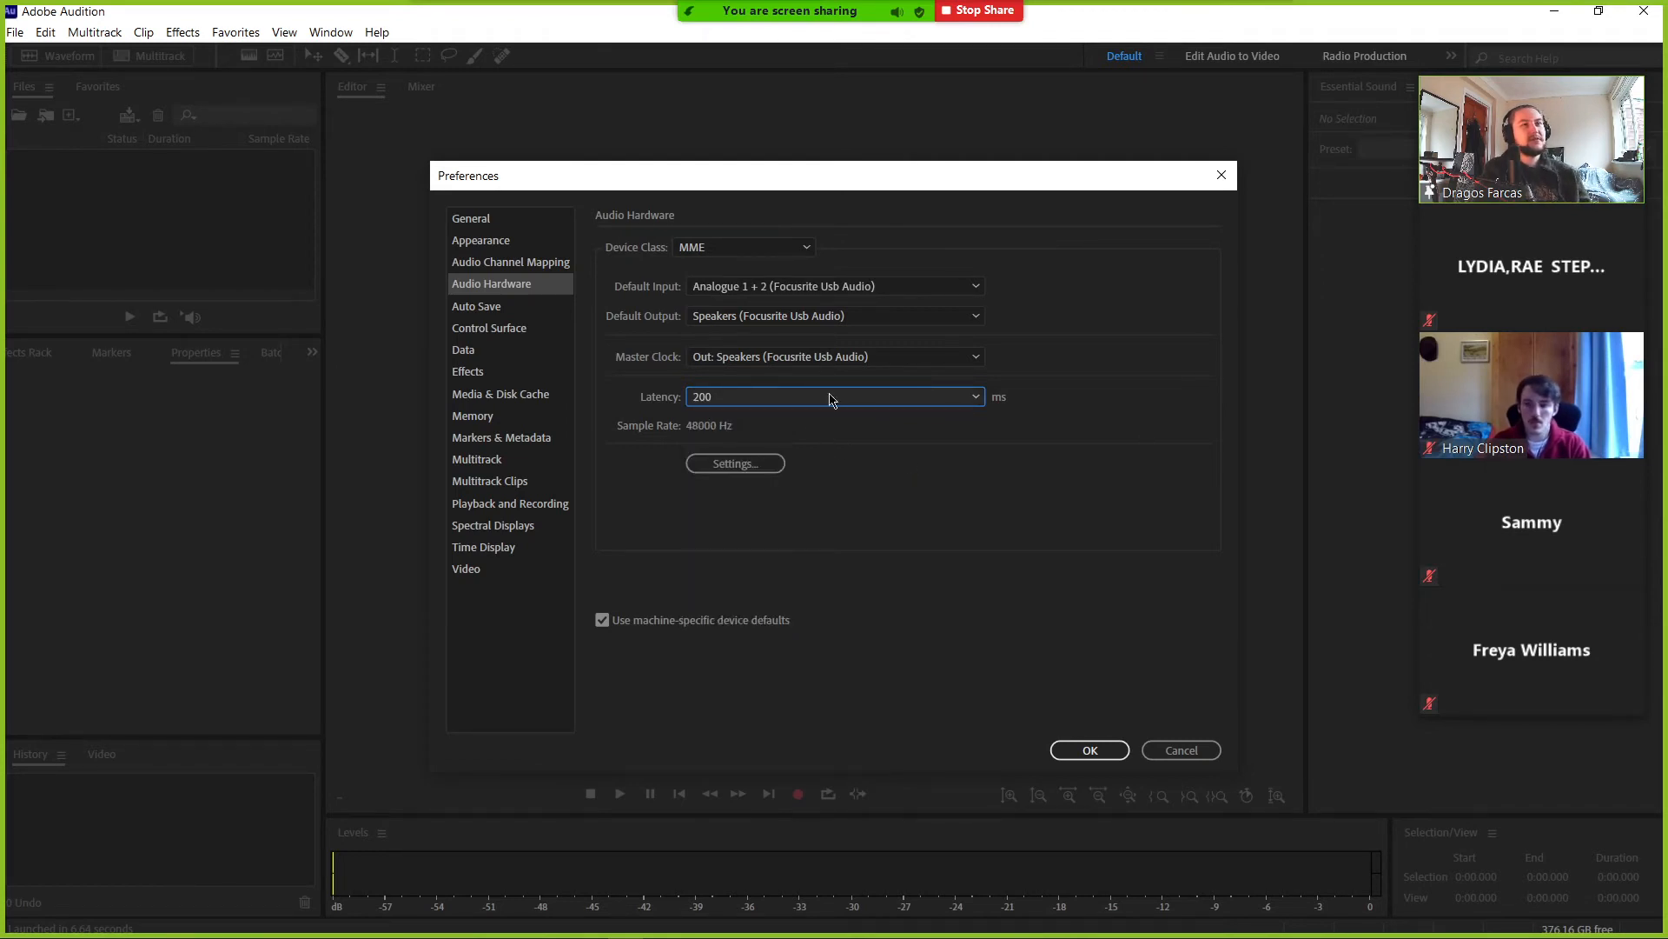
pyautogui.click(734, 398)
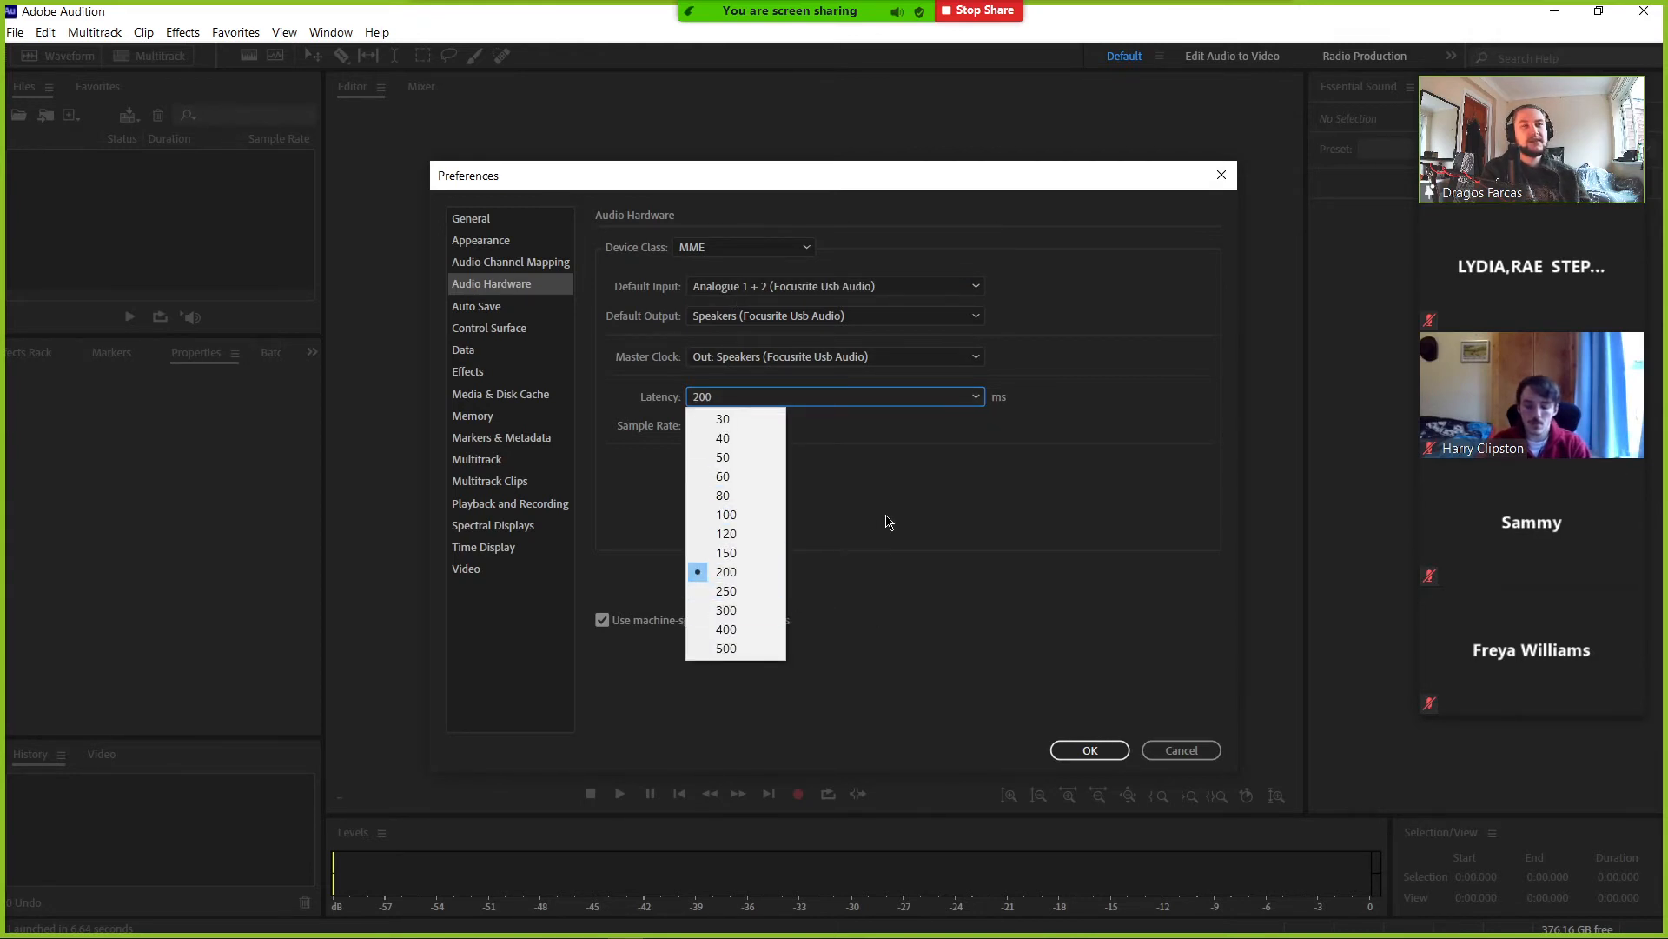
pyautogui.click(876, 516)
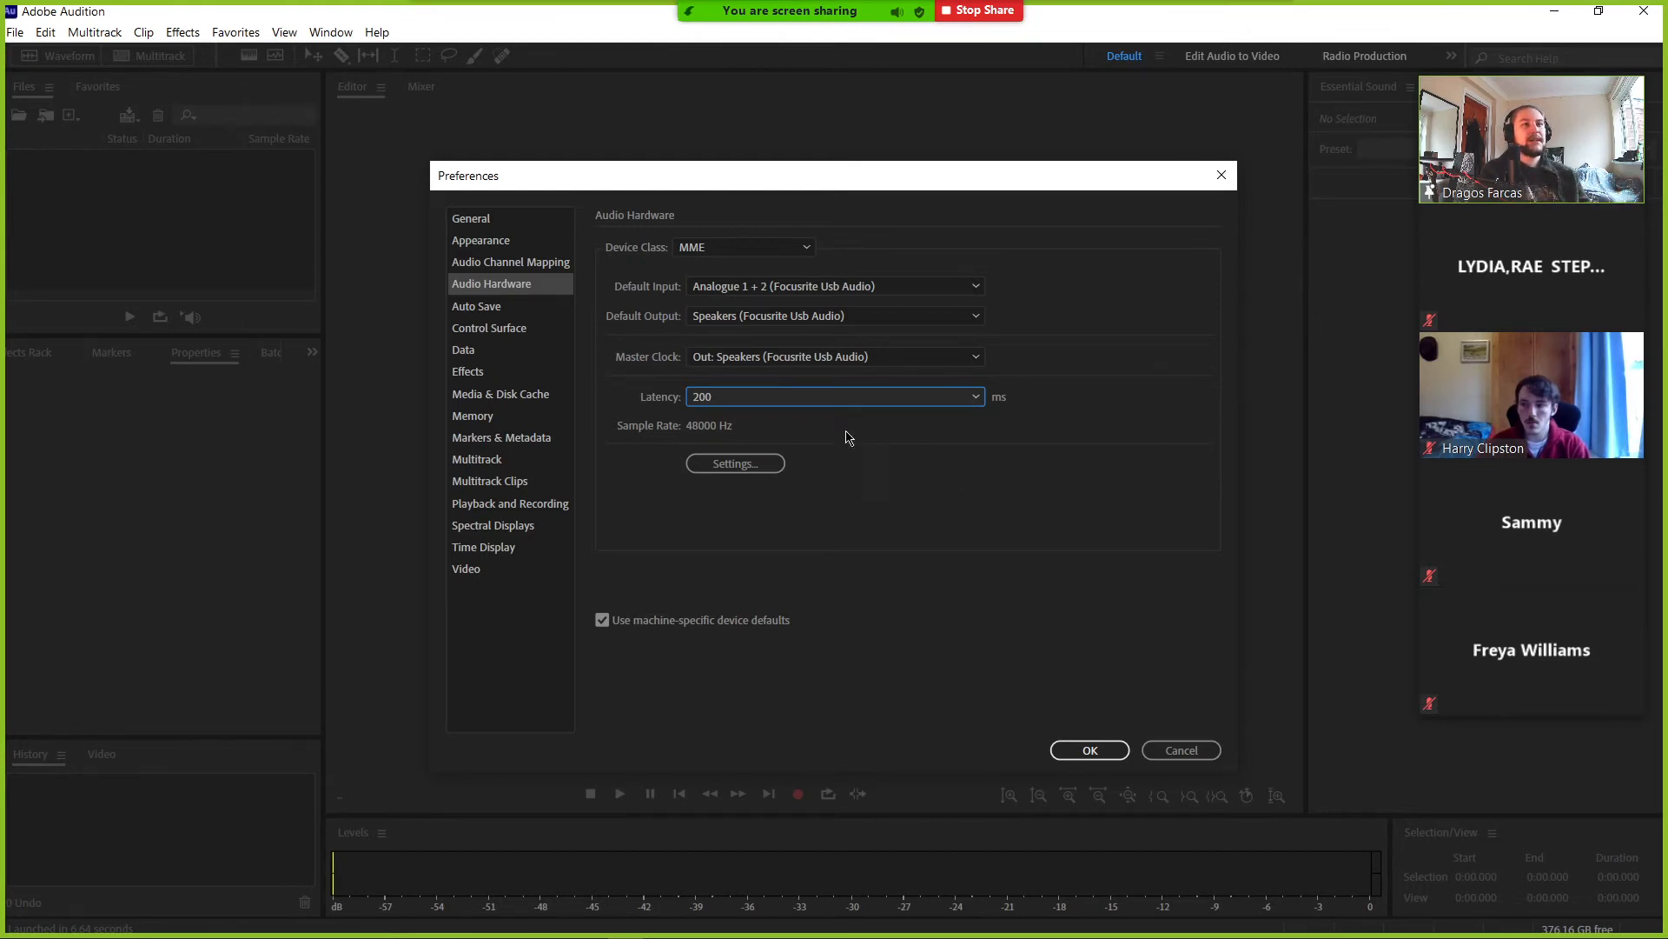
pyautogui.click(1091, 750)
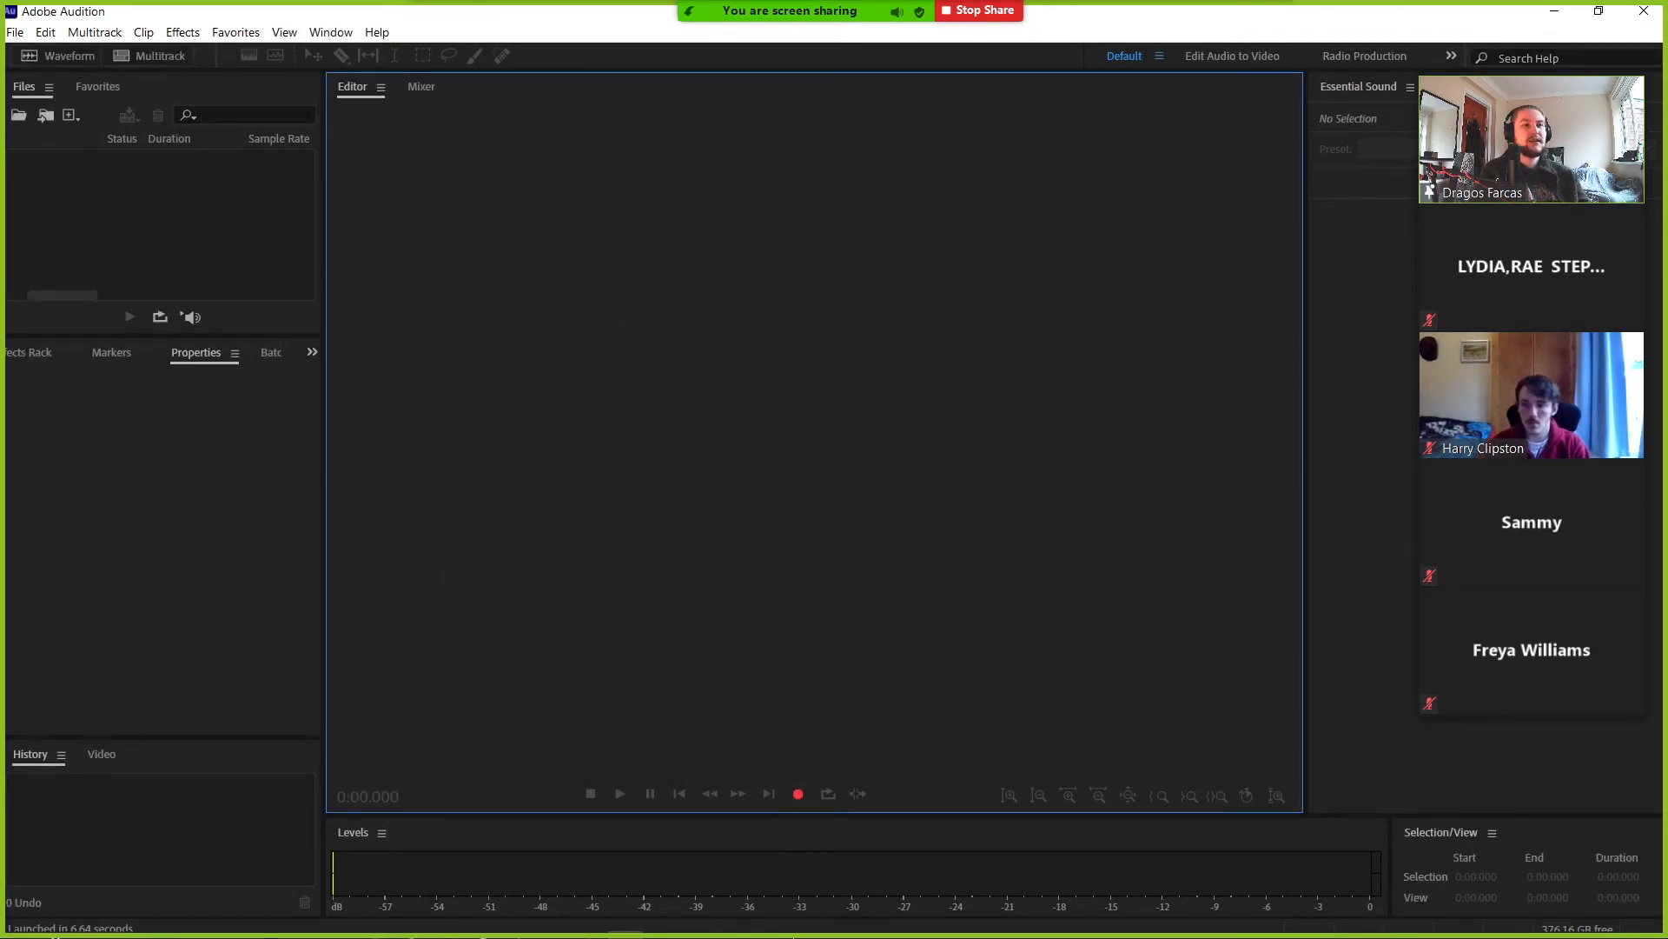
# - Start a new recording and name its audio file Test Recording
pyautogui.click(798, 794)
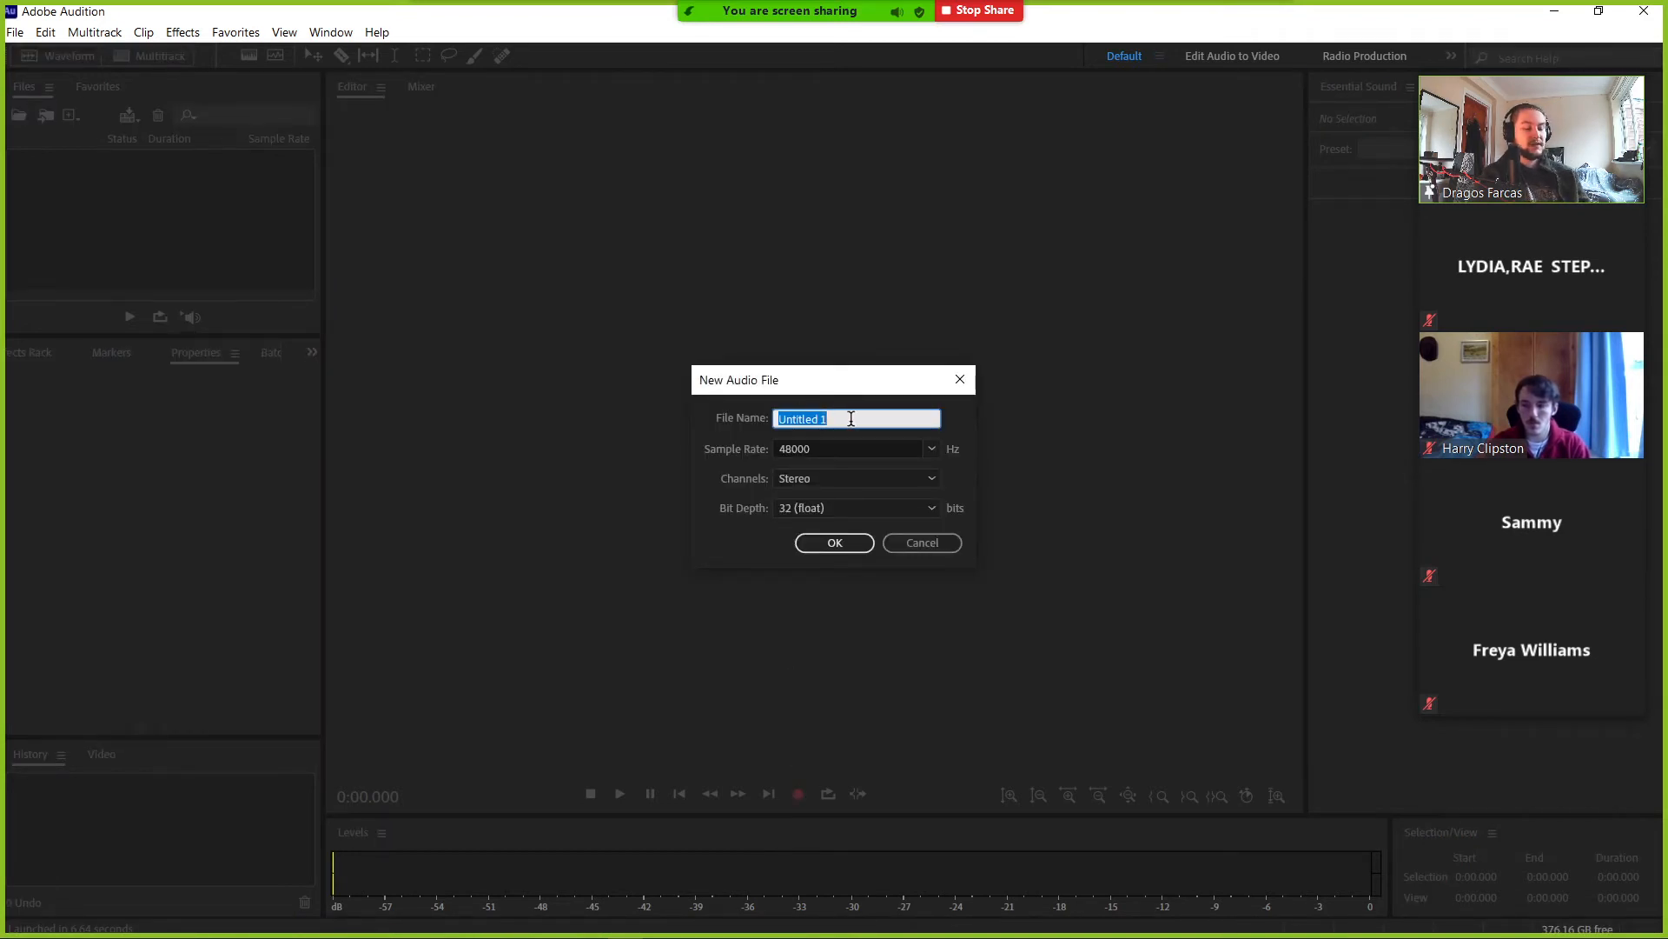
pyautogui.press('BackSpace')
pyautogui.write('Te')
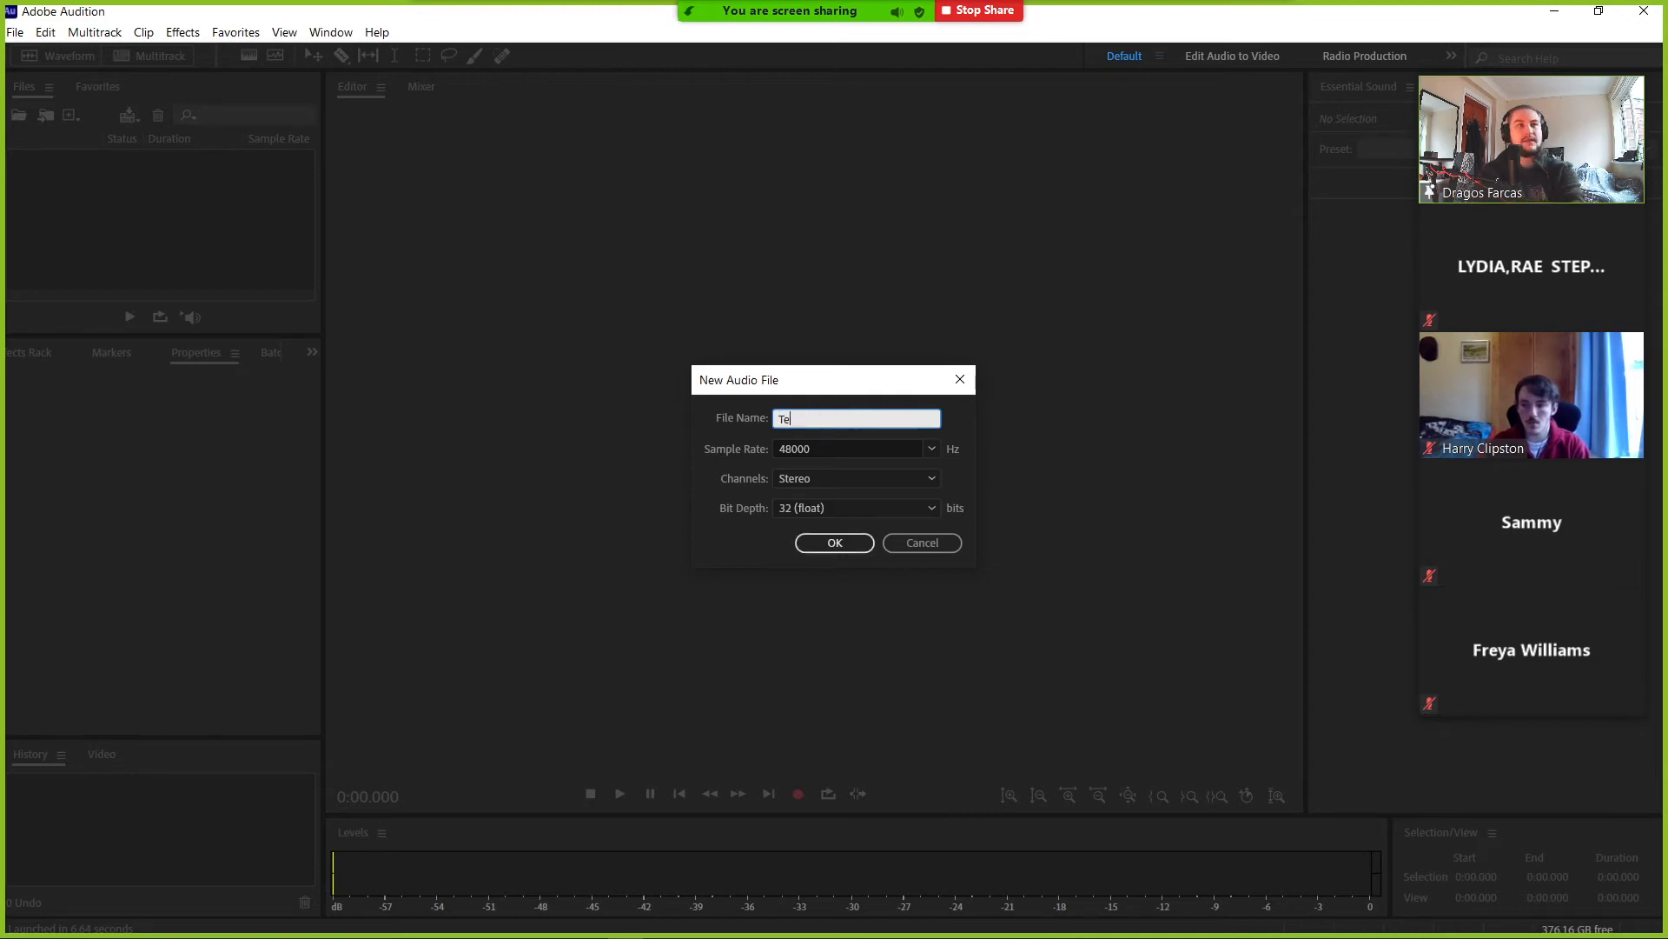
pyautogui.write('st Recording')
pyautogui.press('Tab')
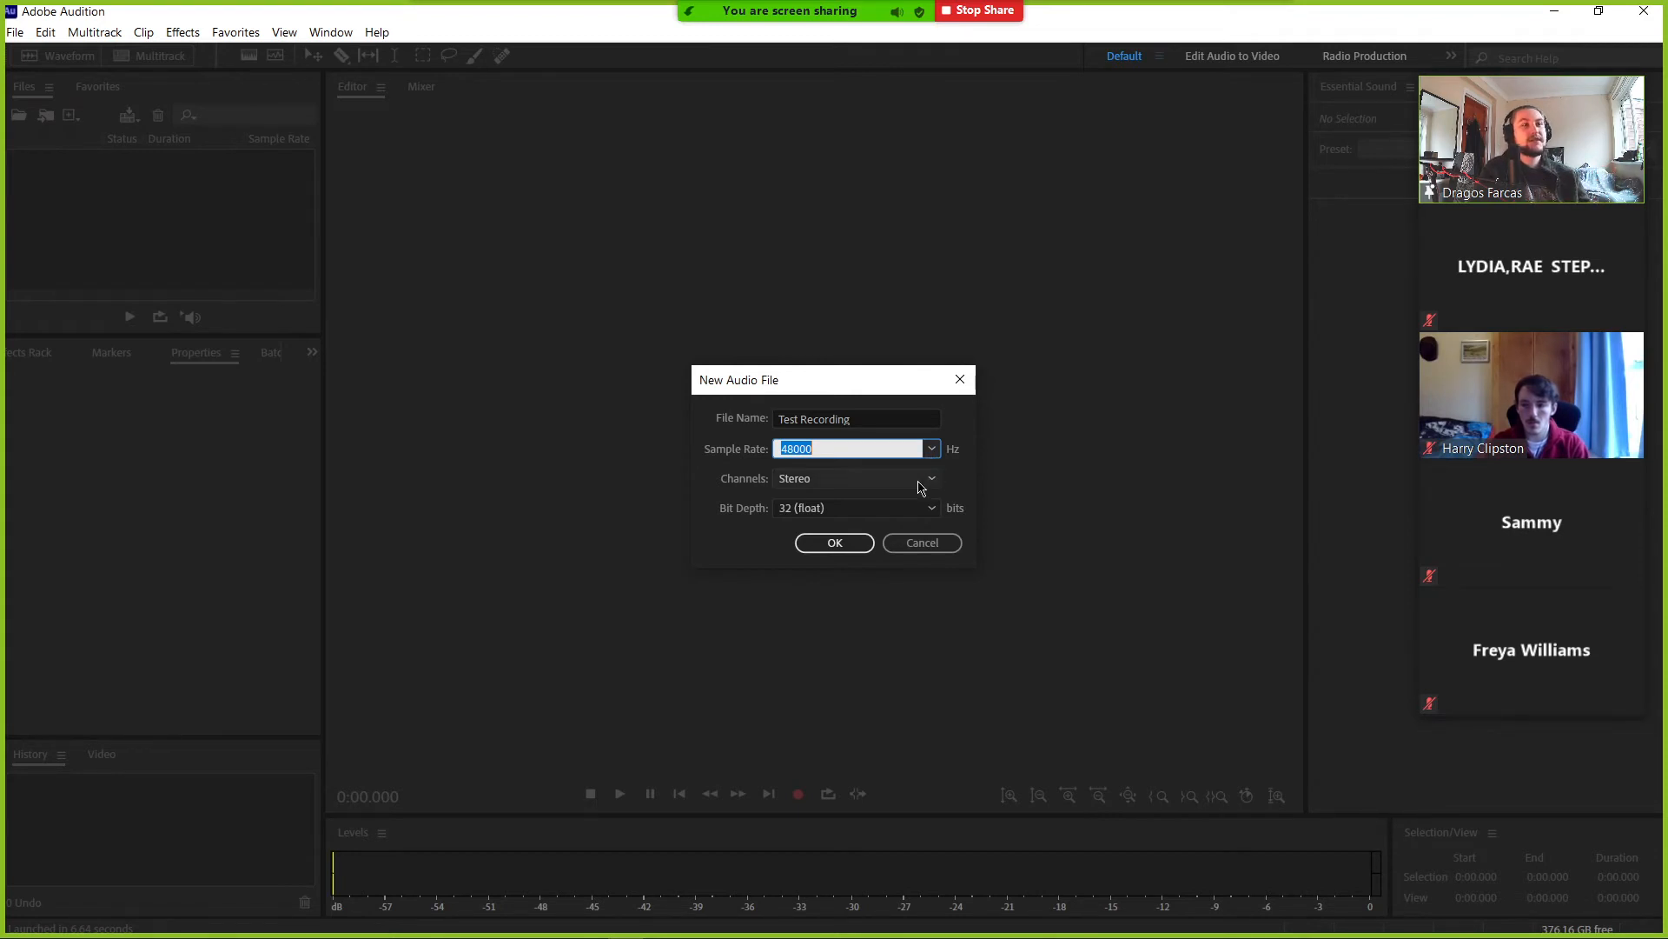
# - Examine the channel and sample rate options for the new audio file
pyautogui.click(810, 483)
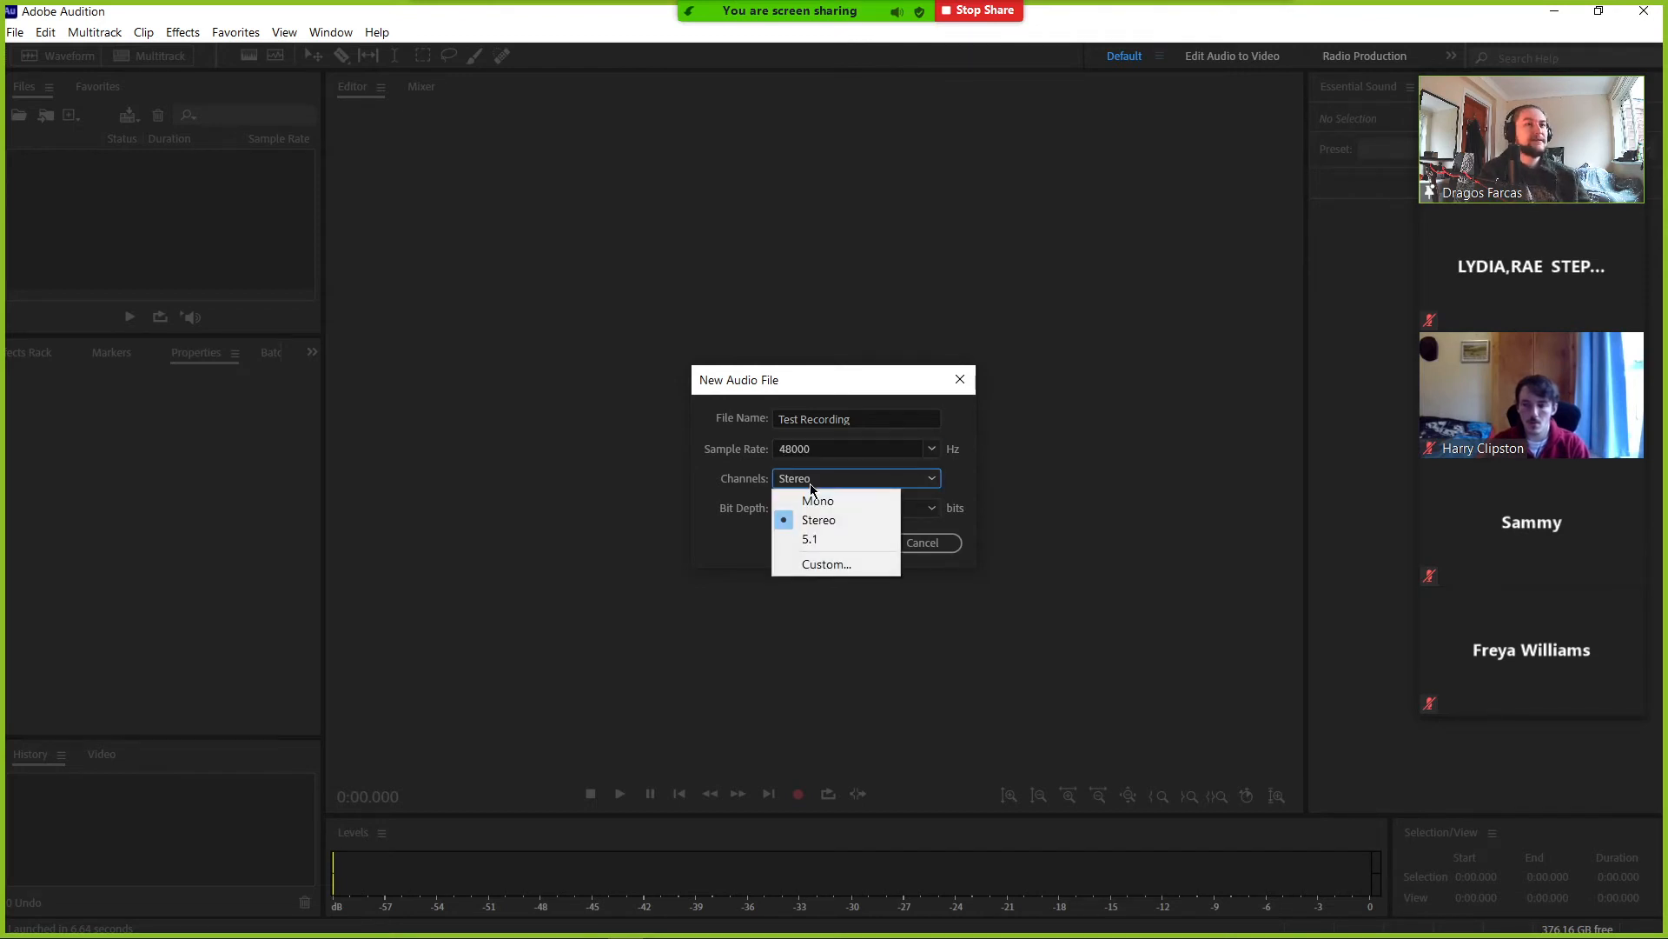
pyautogui.click(809, 485)
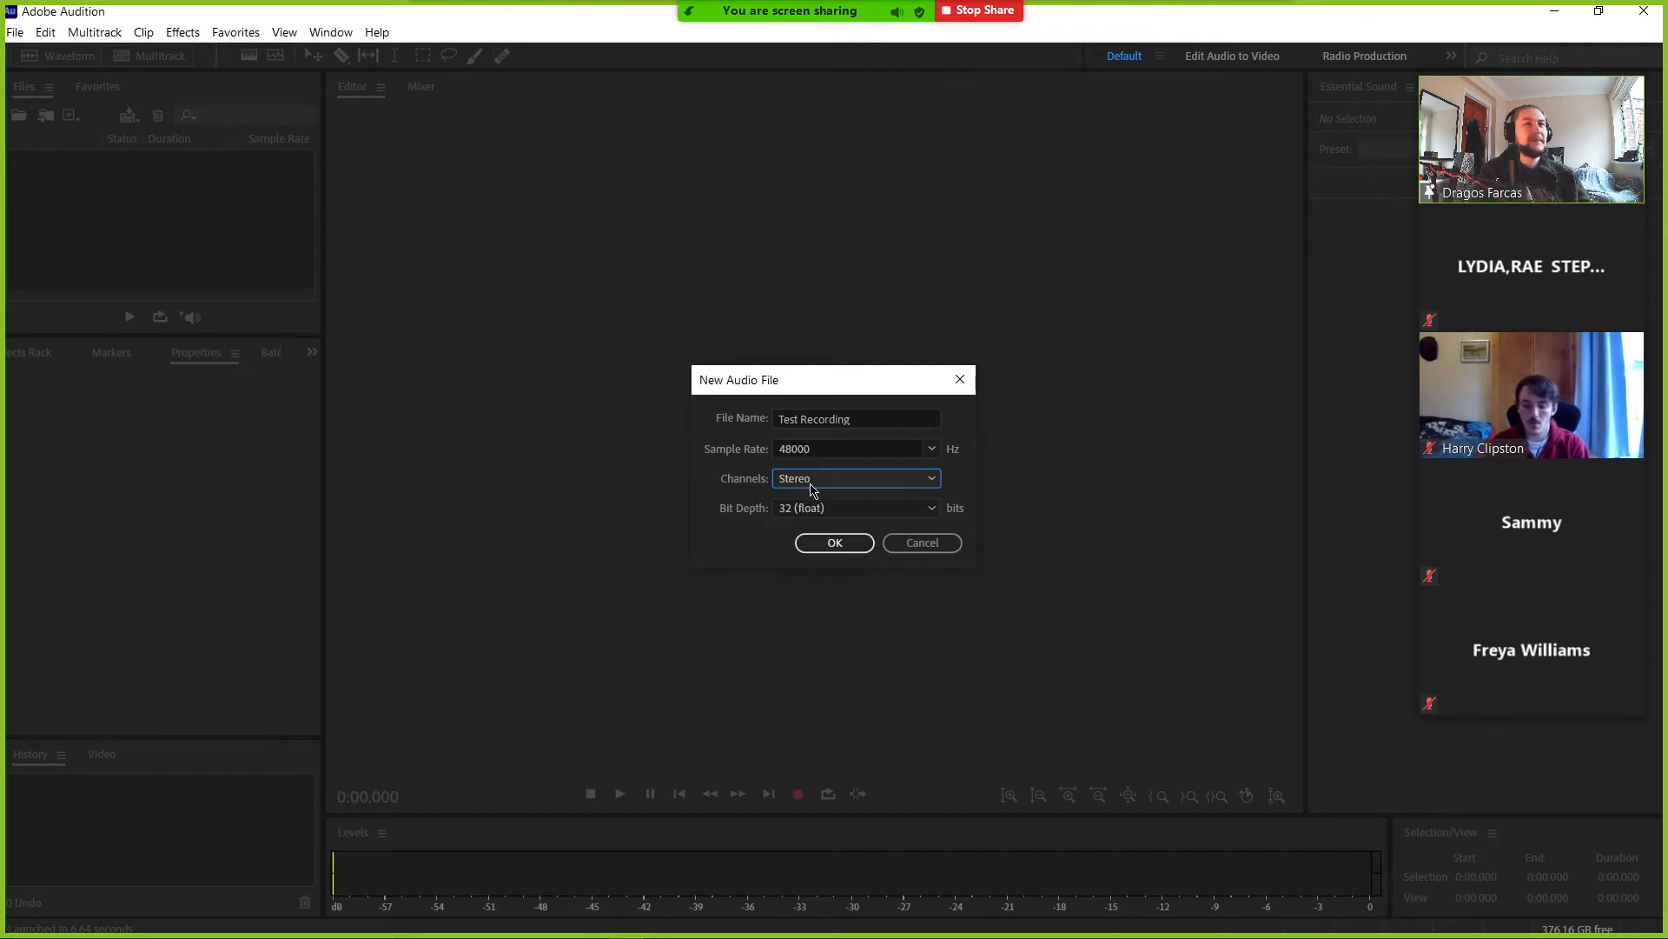
pyautogui.click(932, 450)
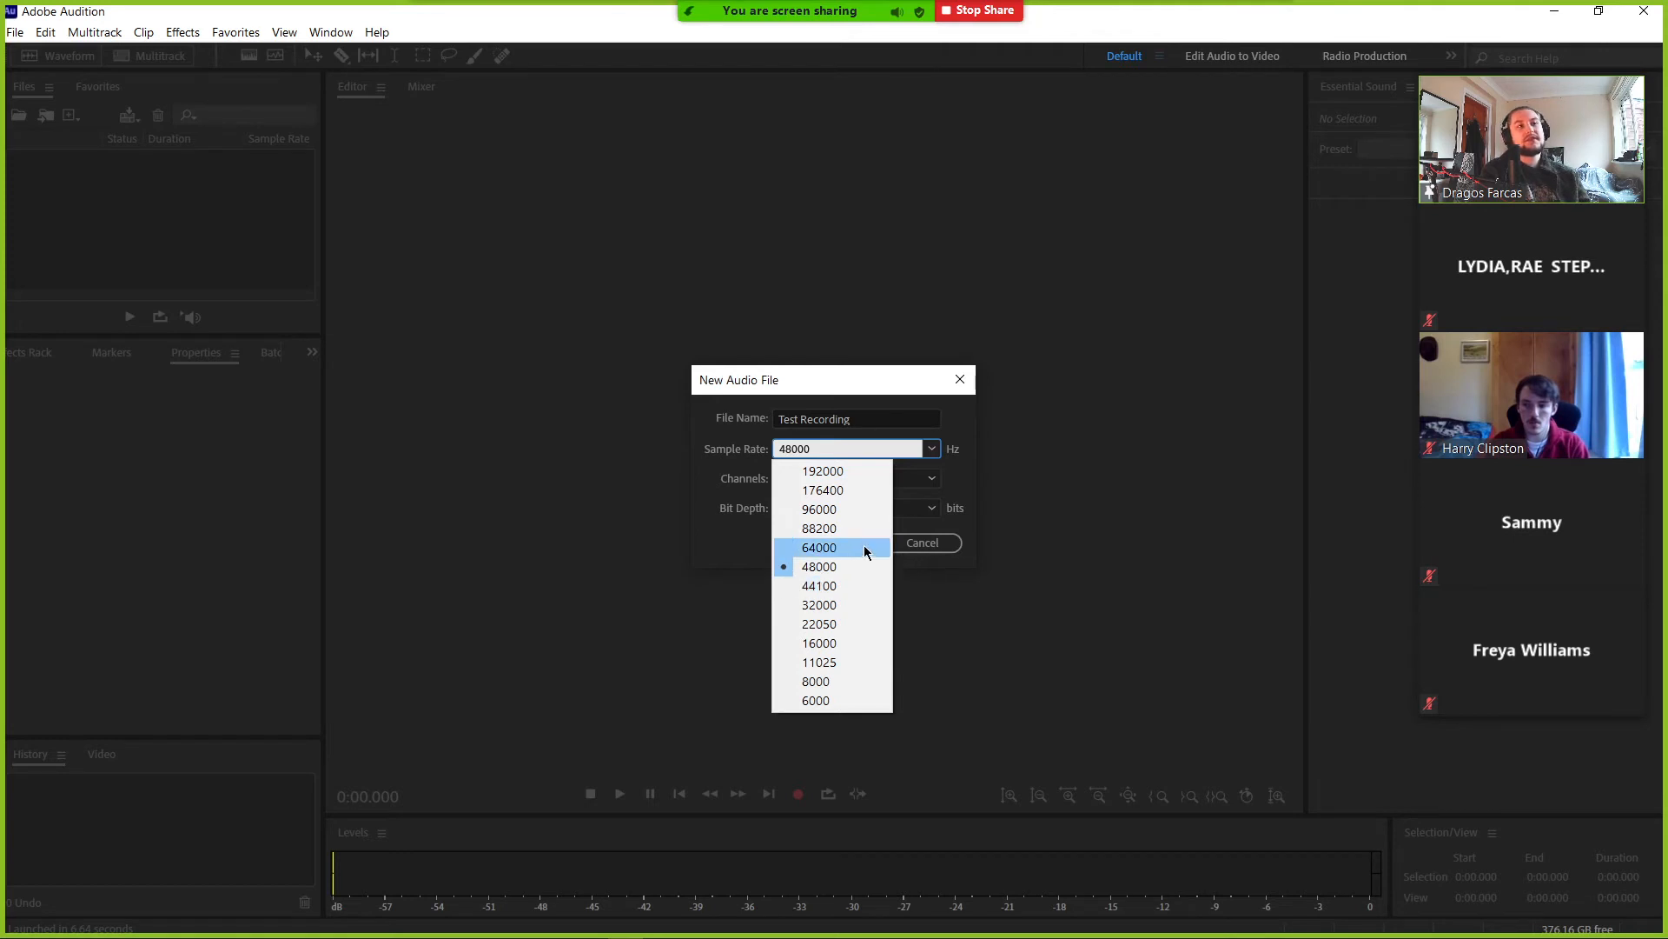
pyautogui.click(963, 470)
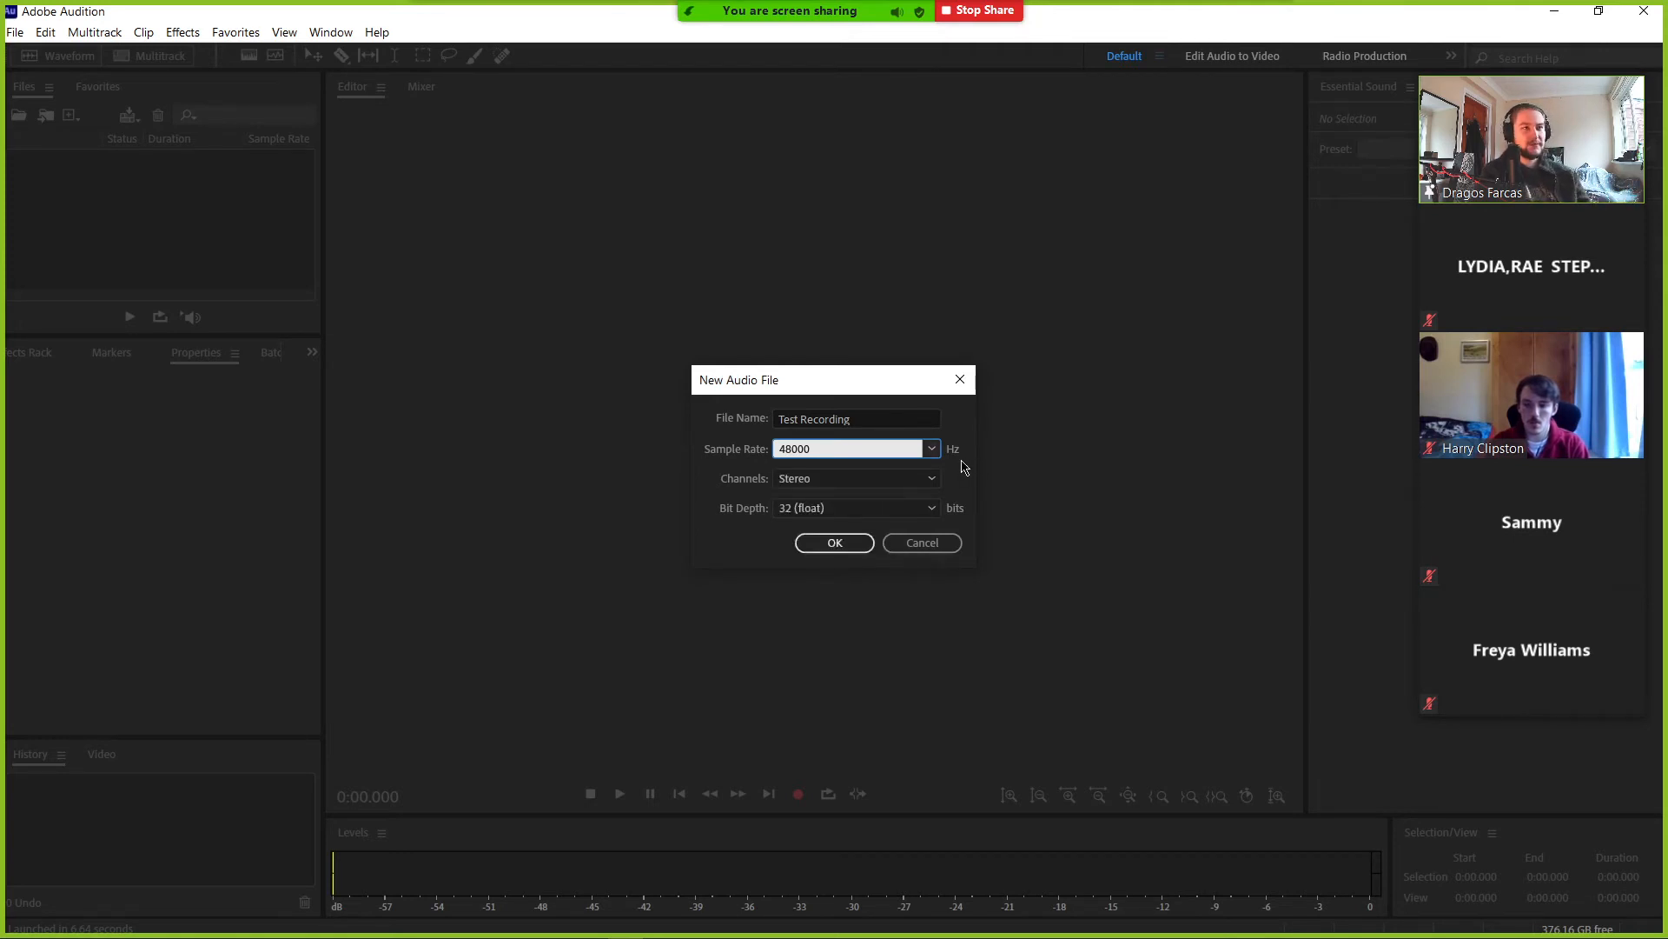
# - Create the audio file at 48000 Hz, stereo, 32 (float), and record about 39 seconds of speech
pyautogui.click(848, 542)
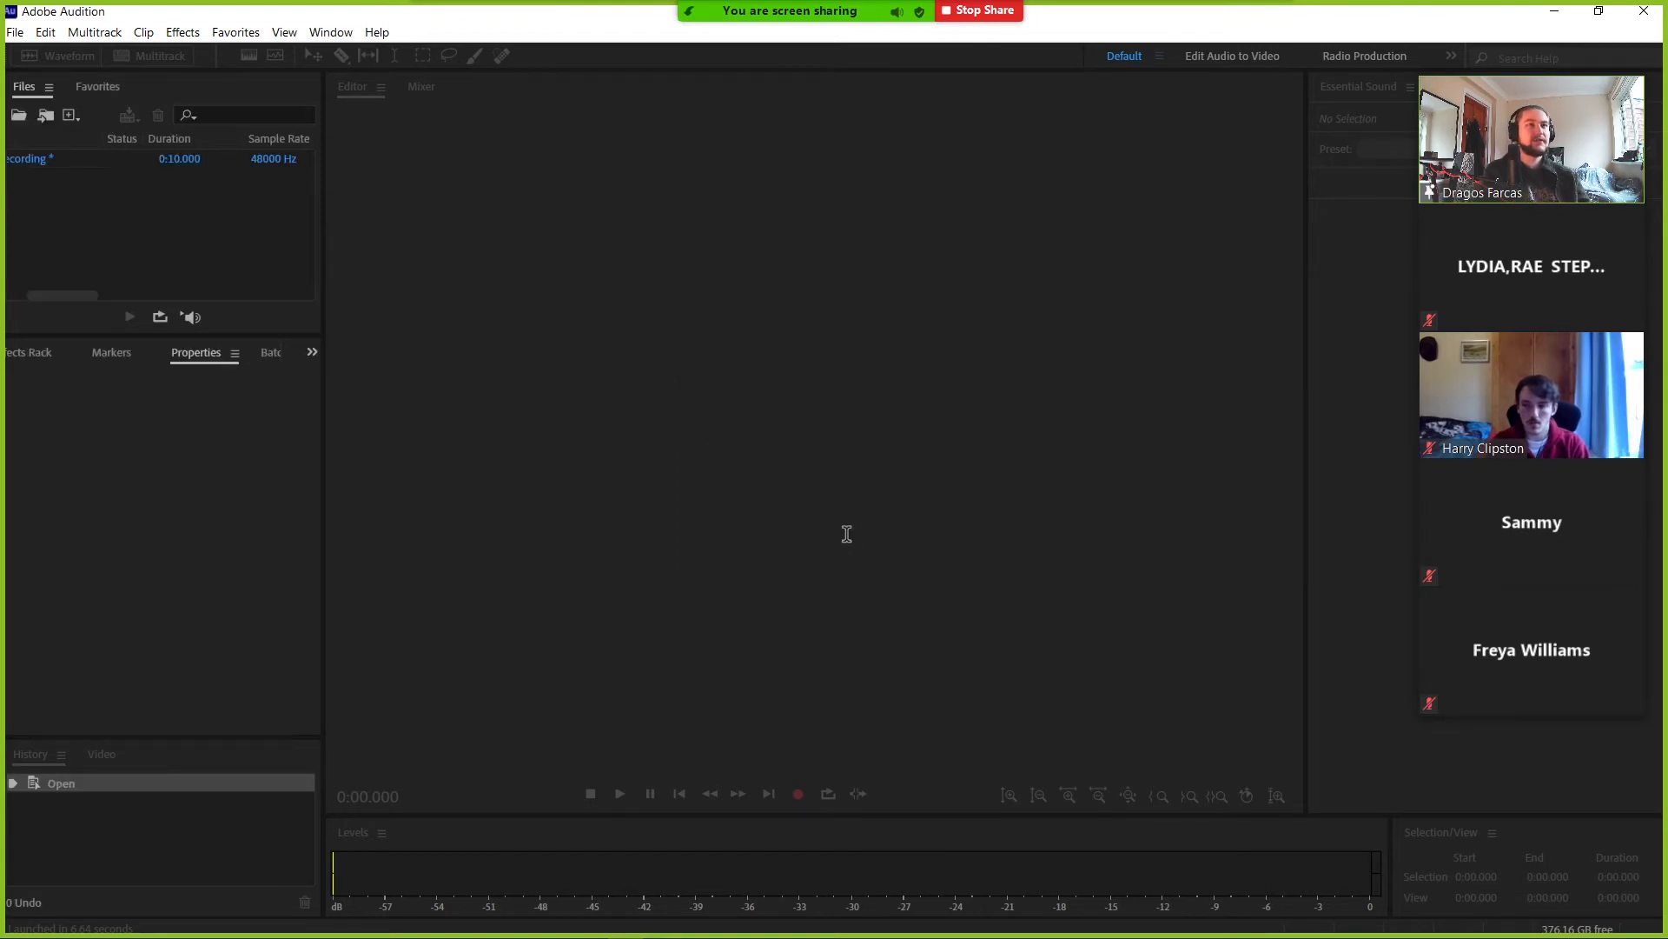
pyautogui.press('space')
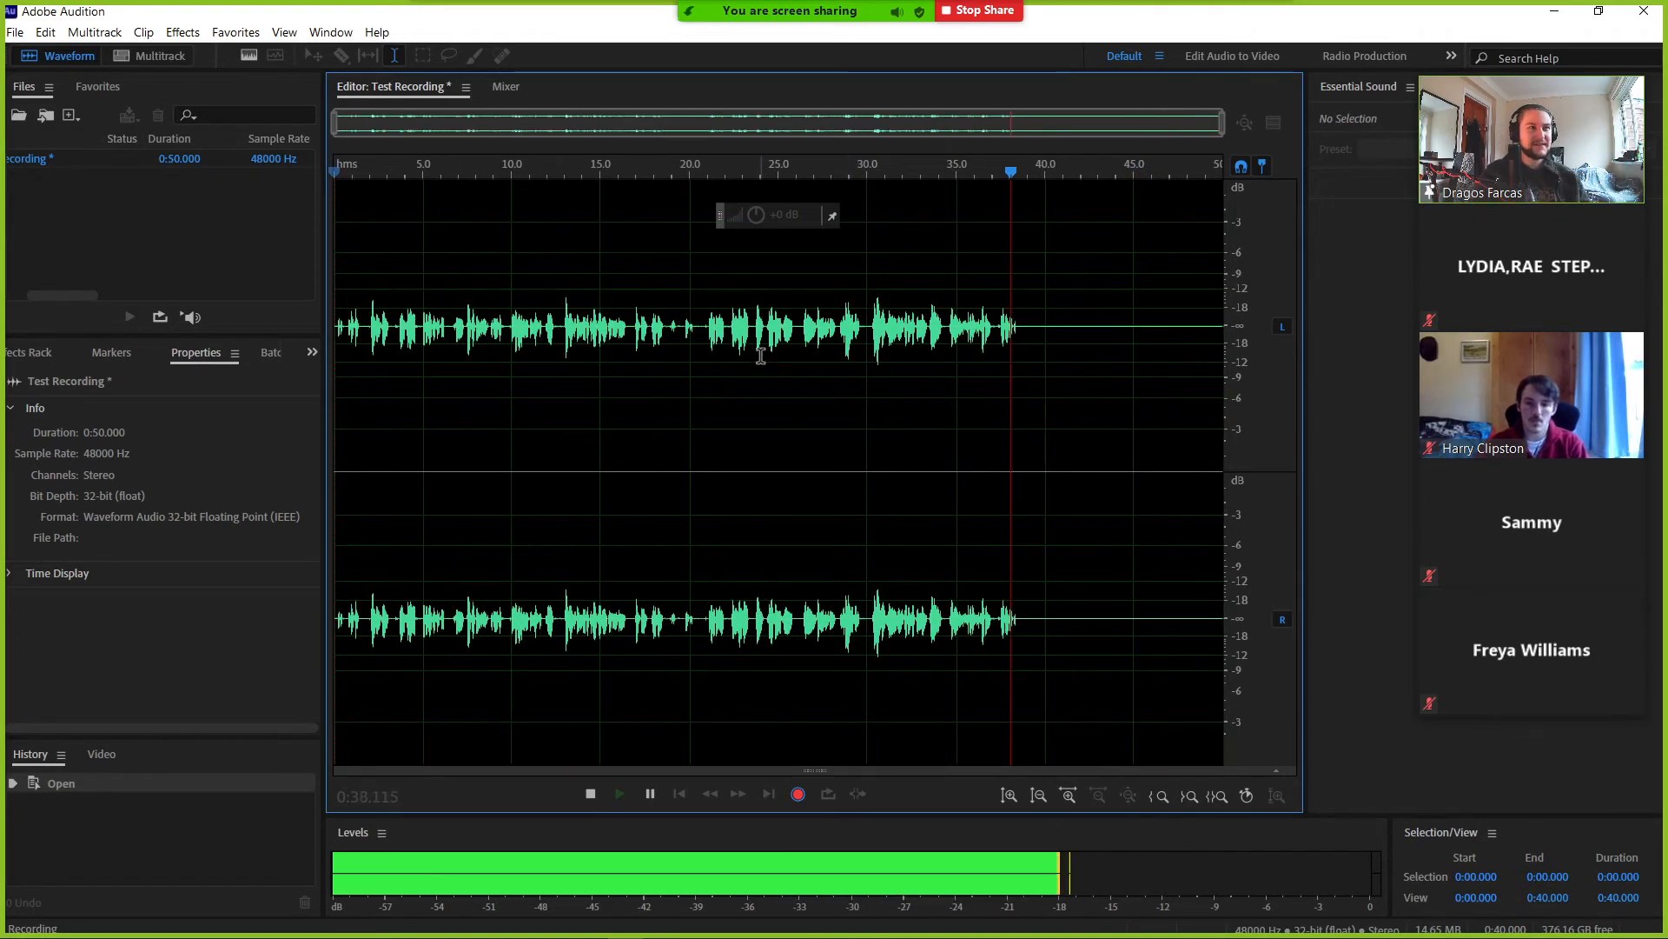
pyautogui.press('space')
# - Move the playhead to about 9.7 s and play back about three seconds of the recording
pyautogui.click(810, 389)
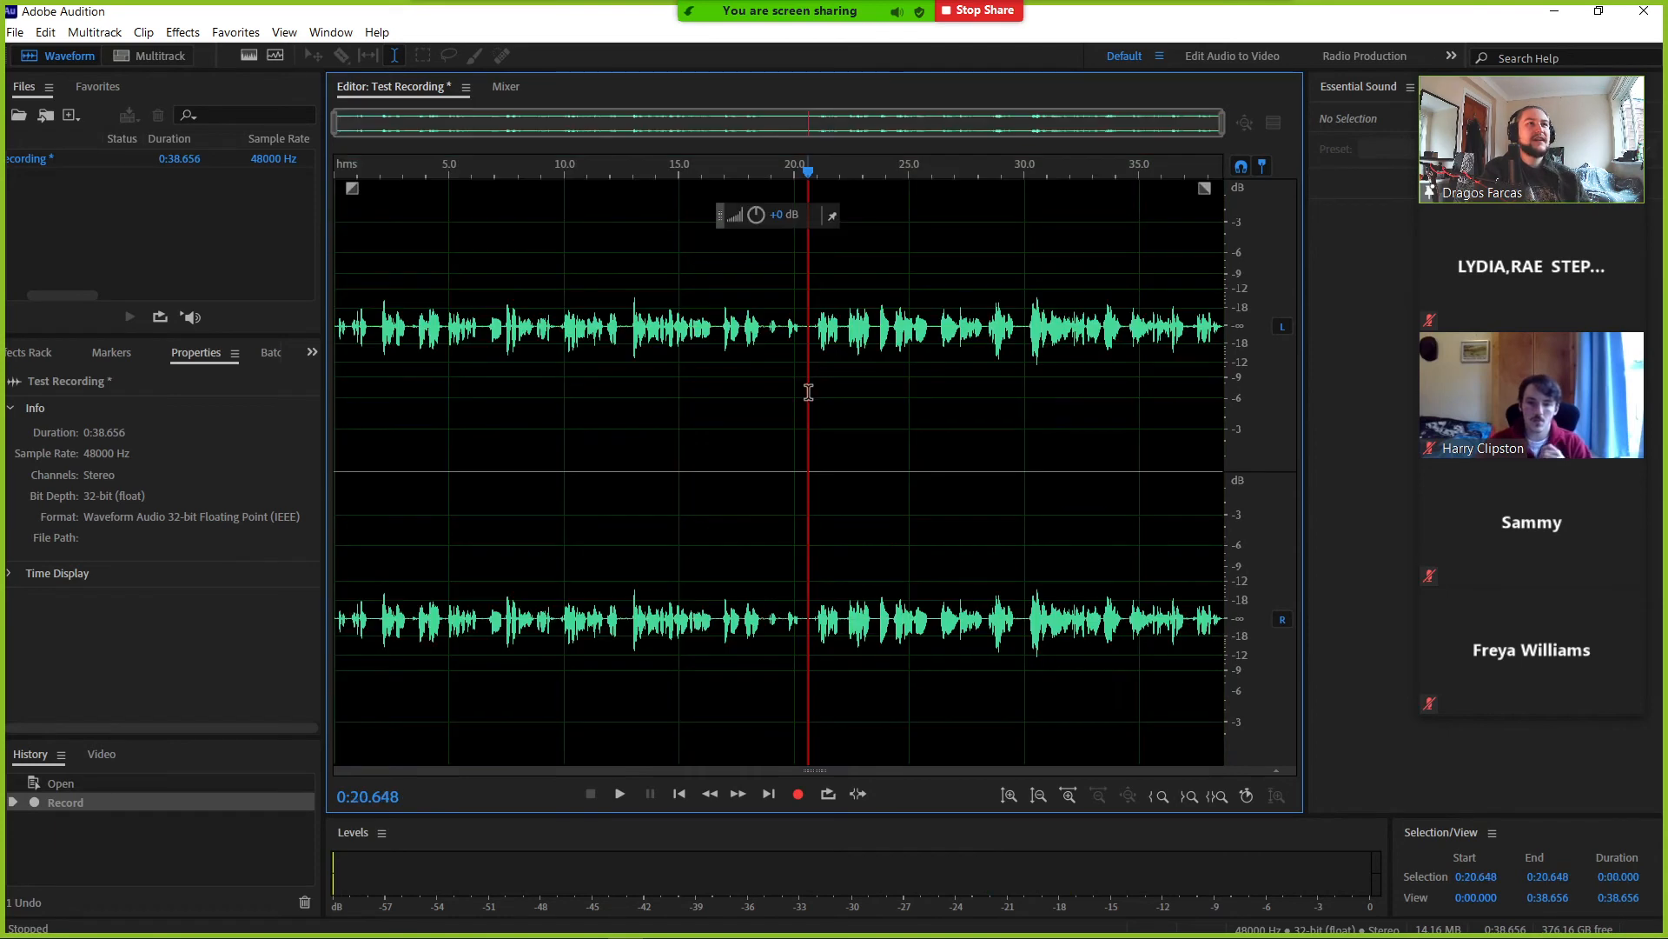
pyautogui.moveTo(457, 170); pyautogui.dragTo(533, 174)
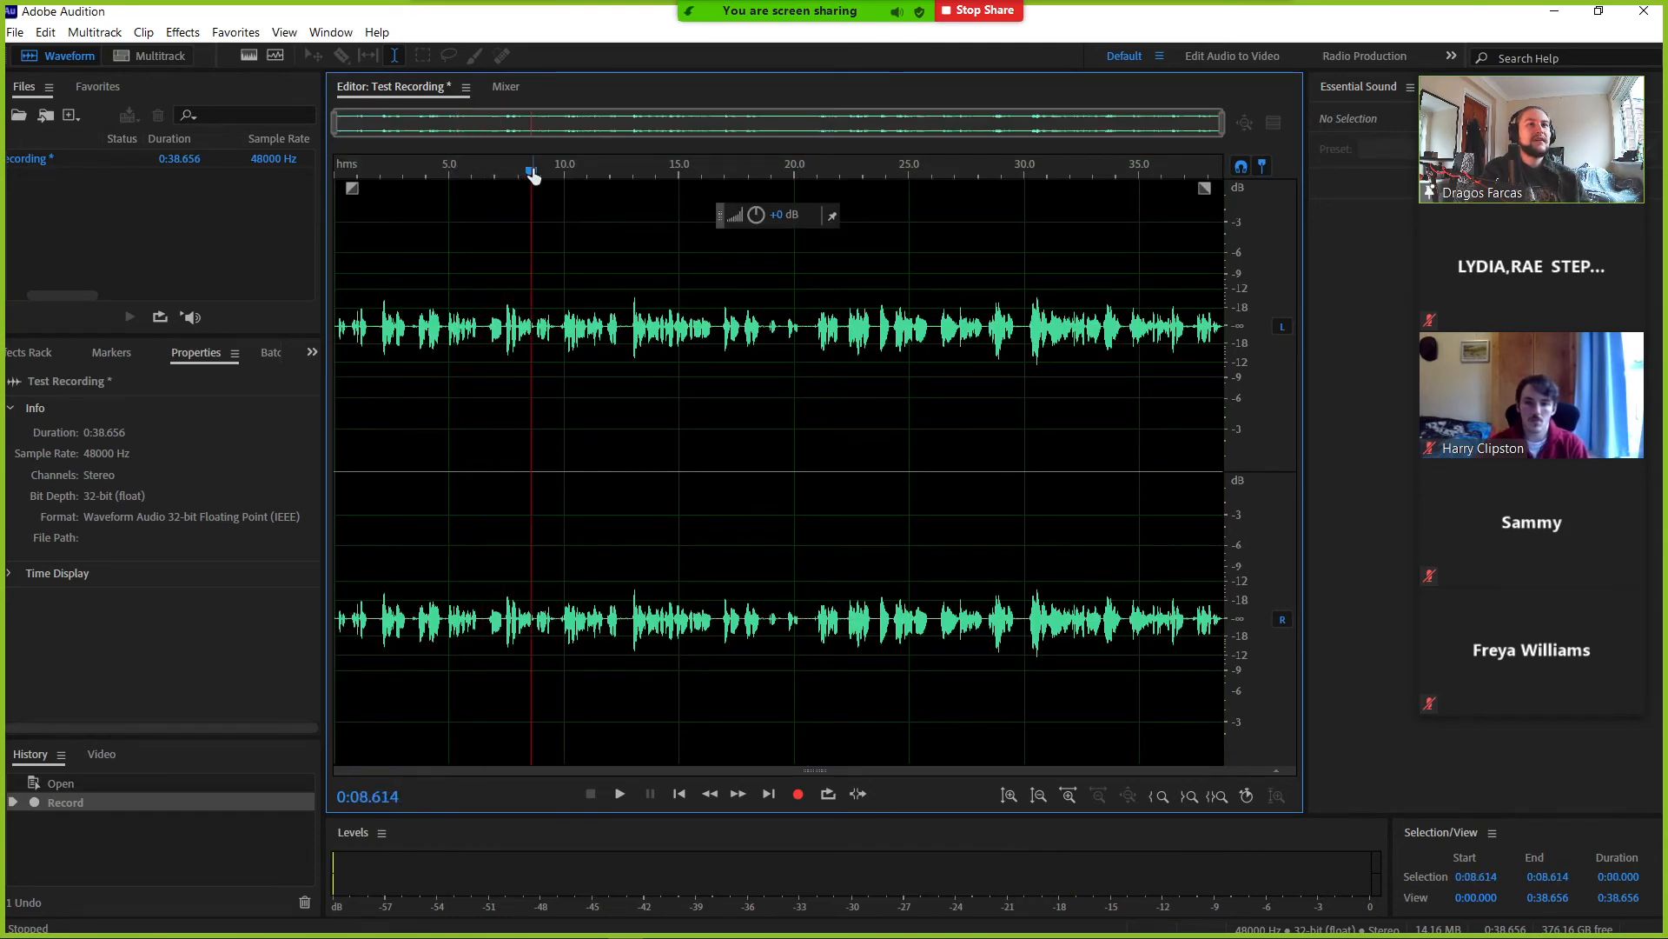
pyautogui.click(463, 171)
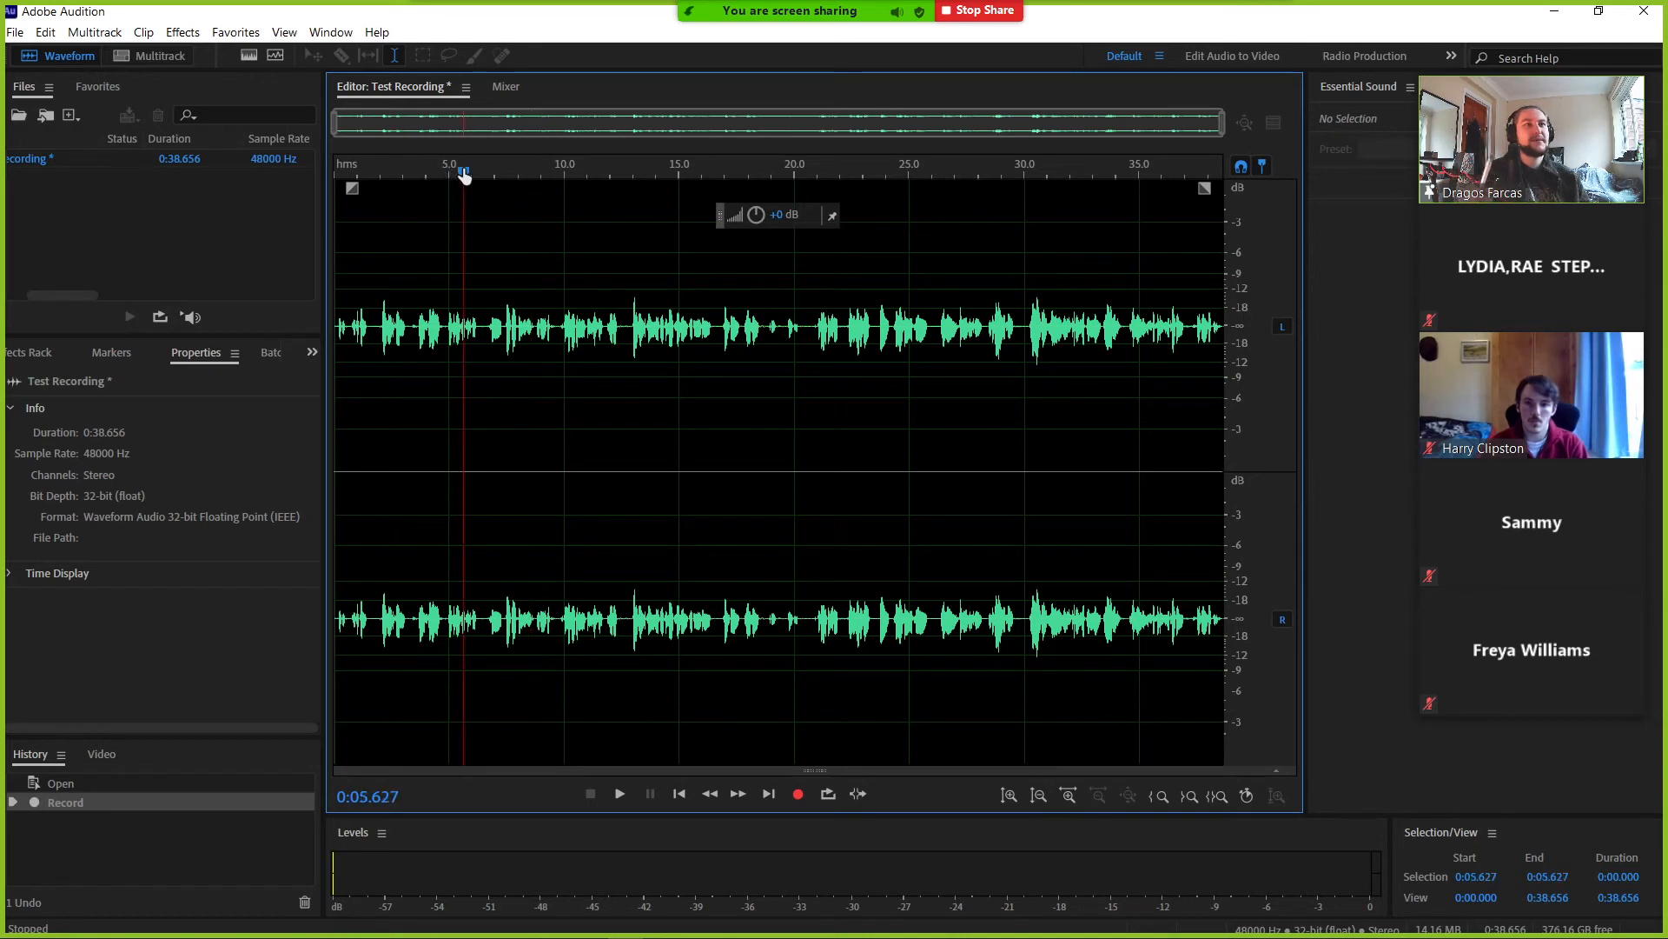
pyautogui.moveTo(463, 171); pyautogui.dragTo(557, 176)
pyautogui.press('space')
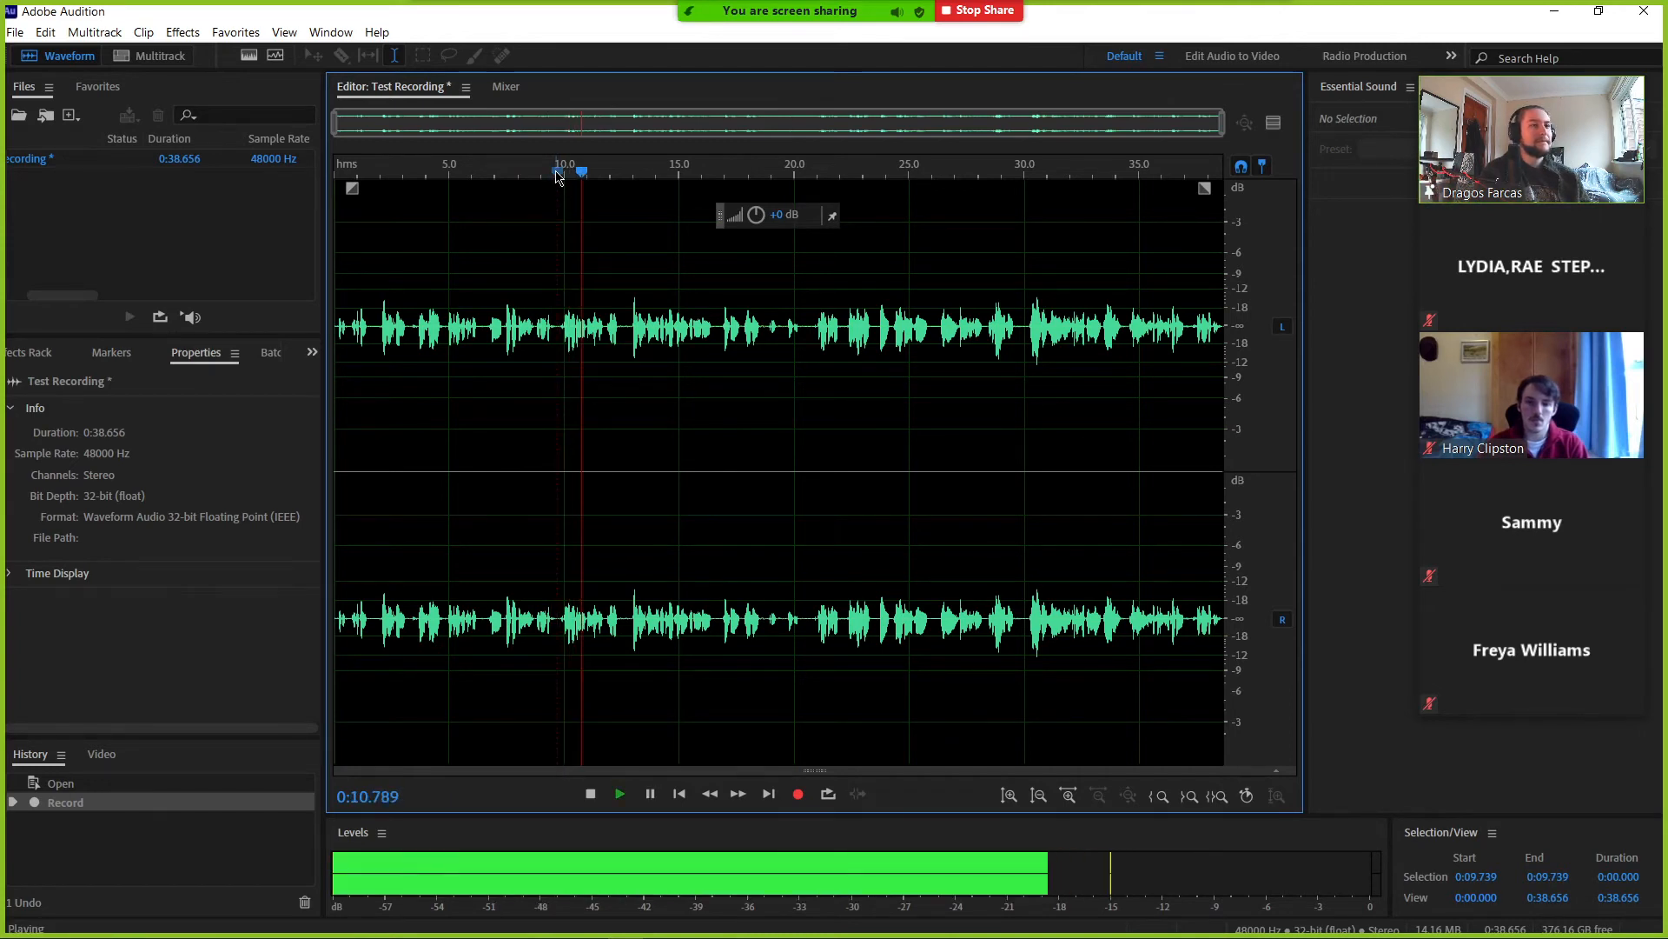
pyautogui.press('space')
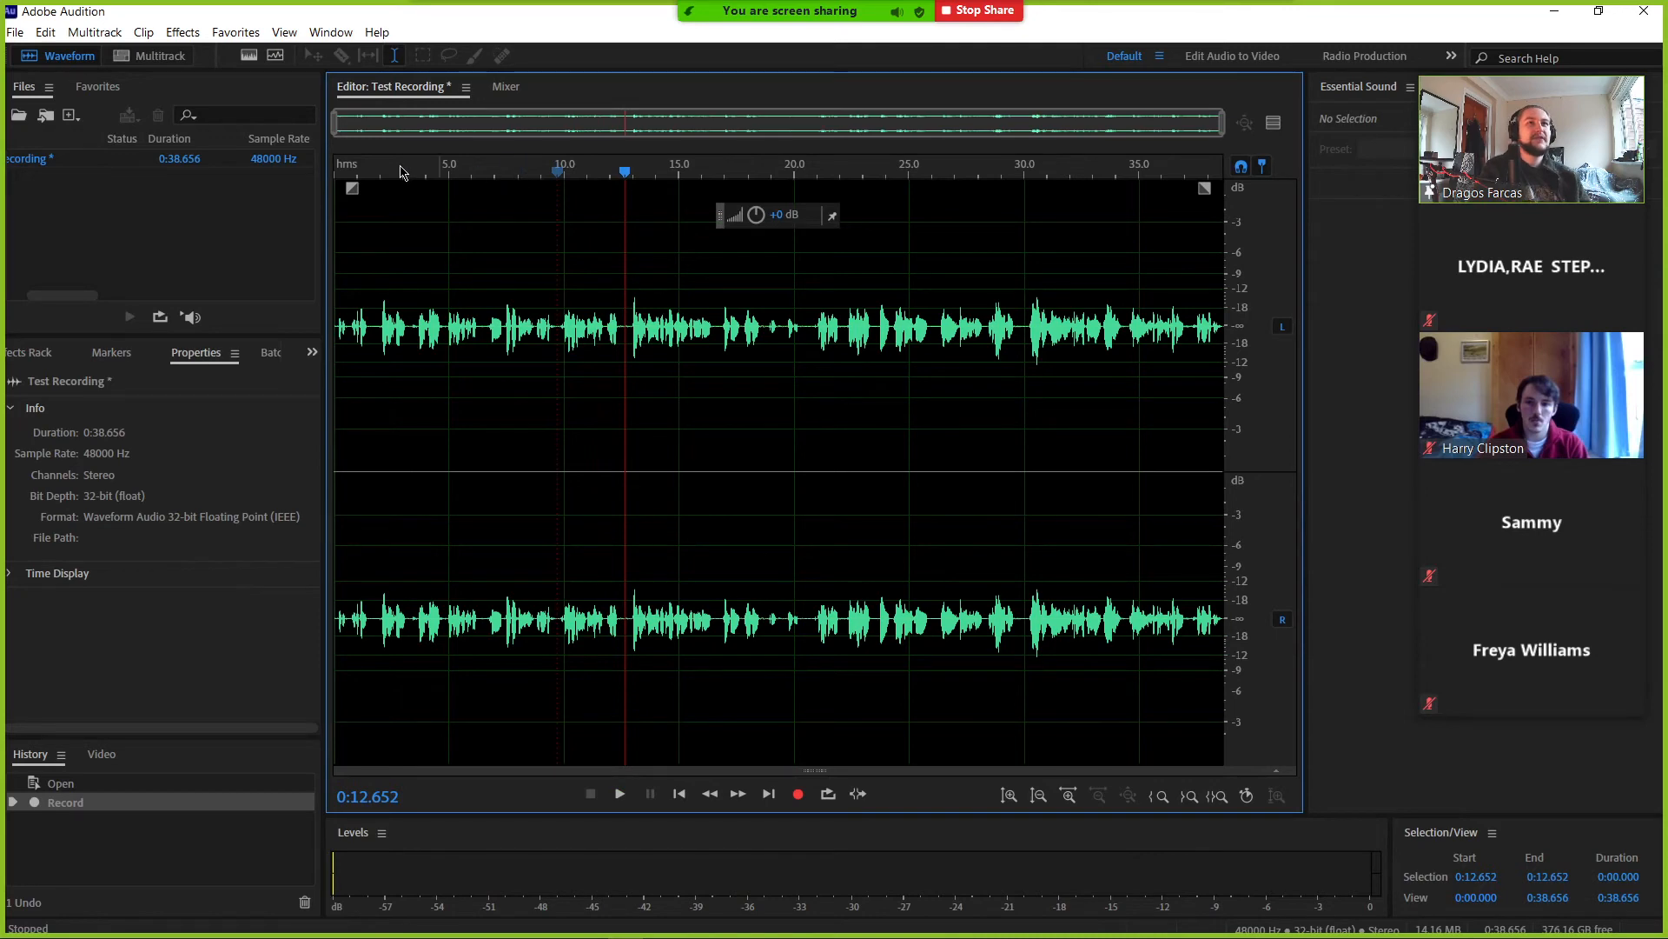
# - Select the speech from about 12.95 s to 13.64 s and amplify it by +5 dB
pyautogui.scroll(5, 641, 388)
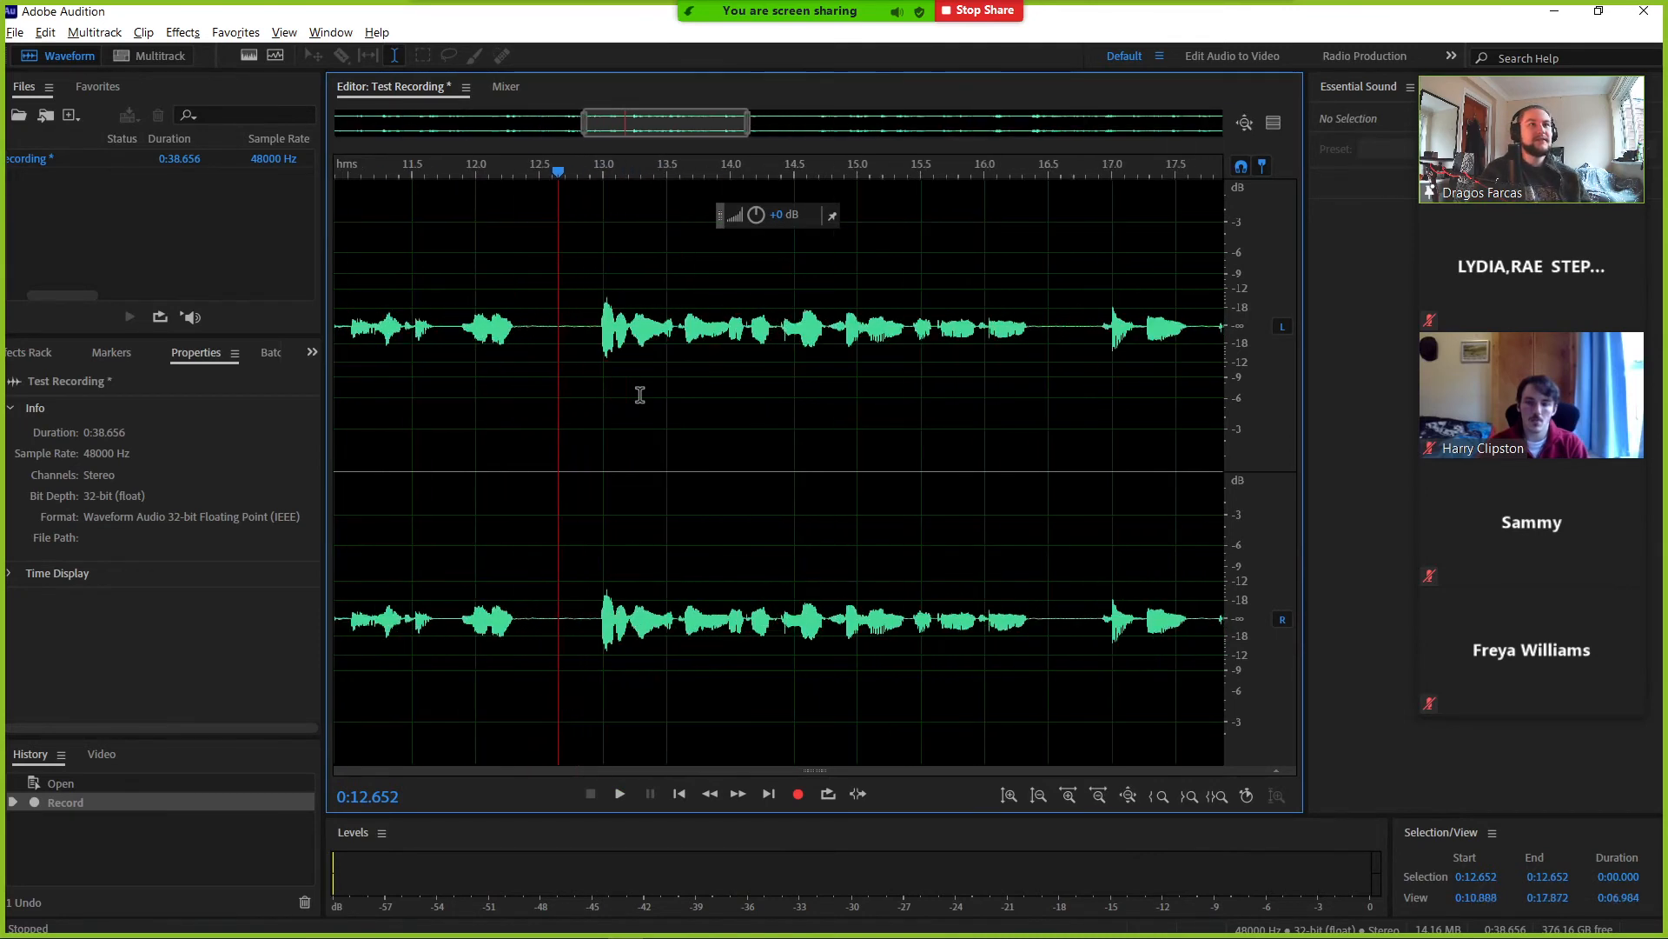
pyautogui.press('c')
pyautogui.click(579, 253)
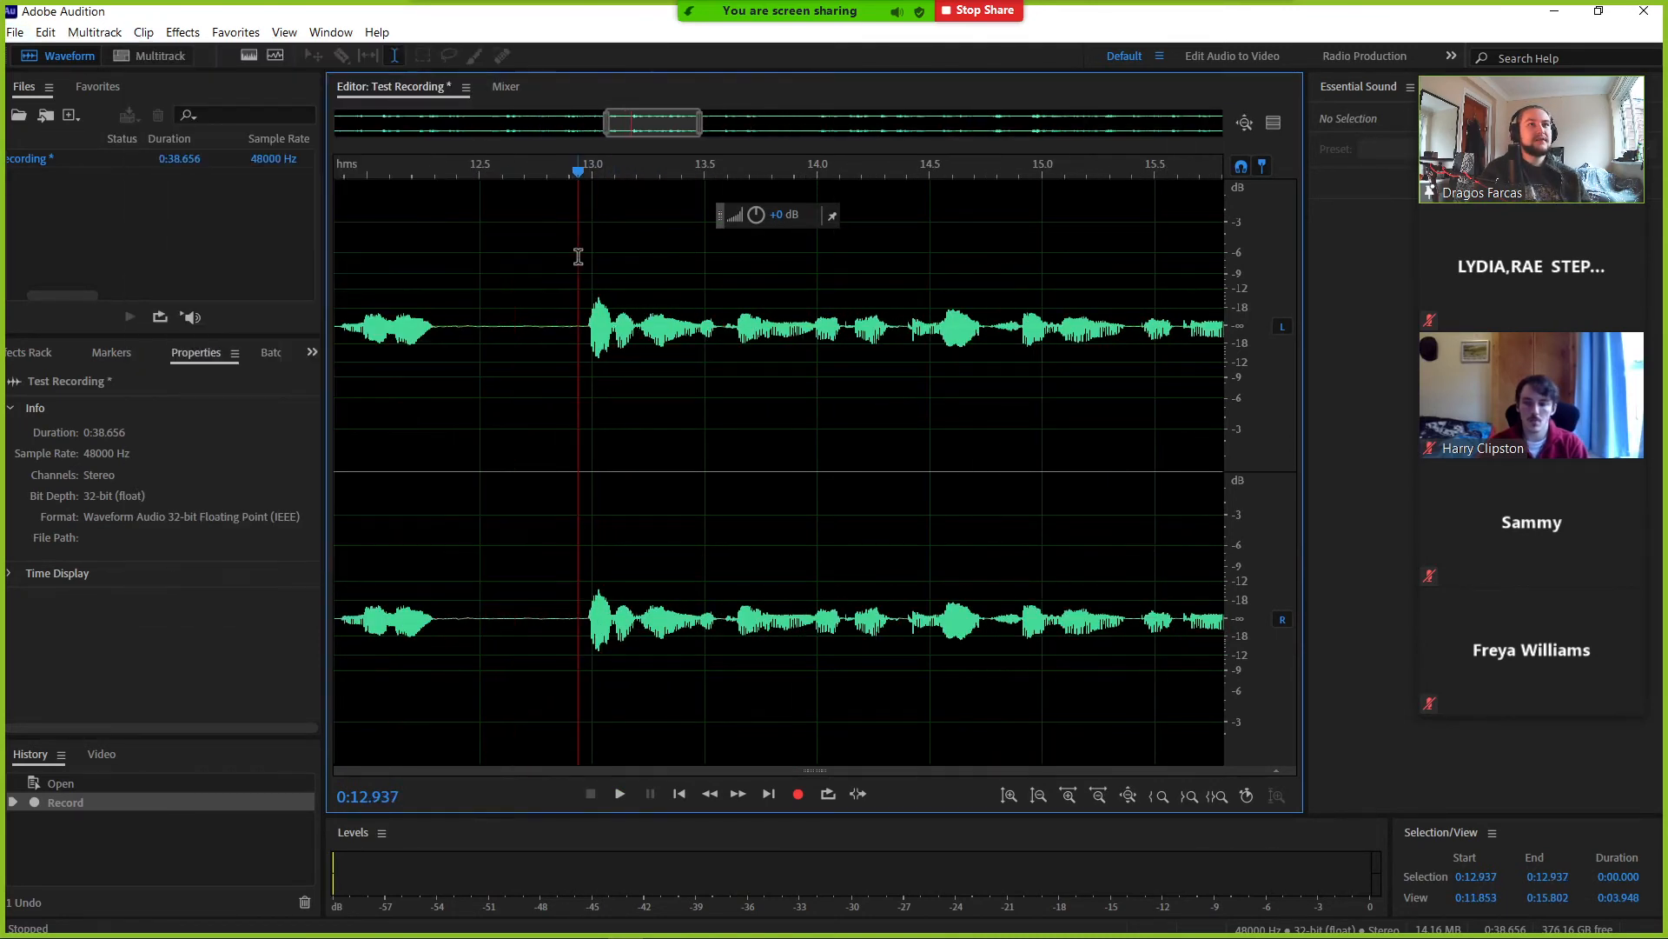
pyautogui.moveTo(585, 232); pyautogui.dragTo(738, 236)
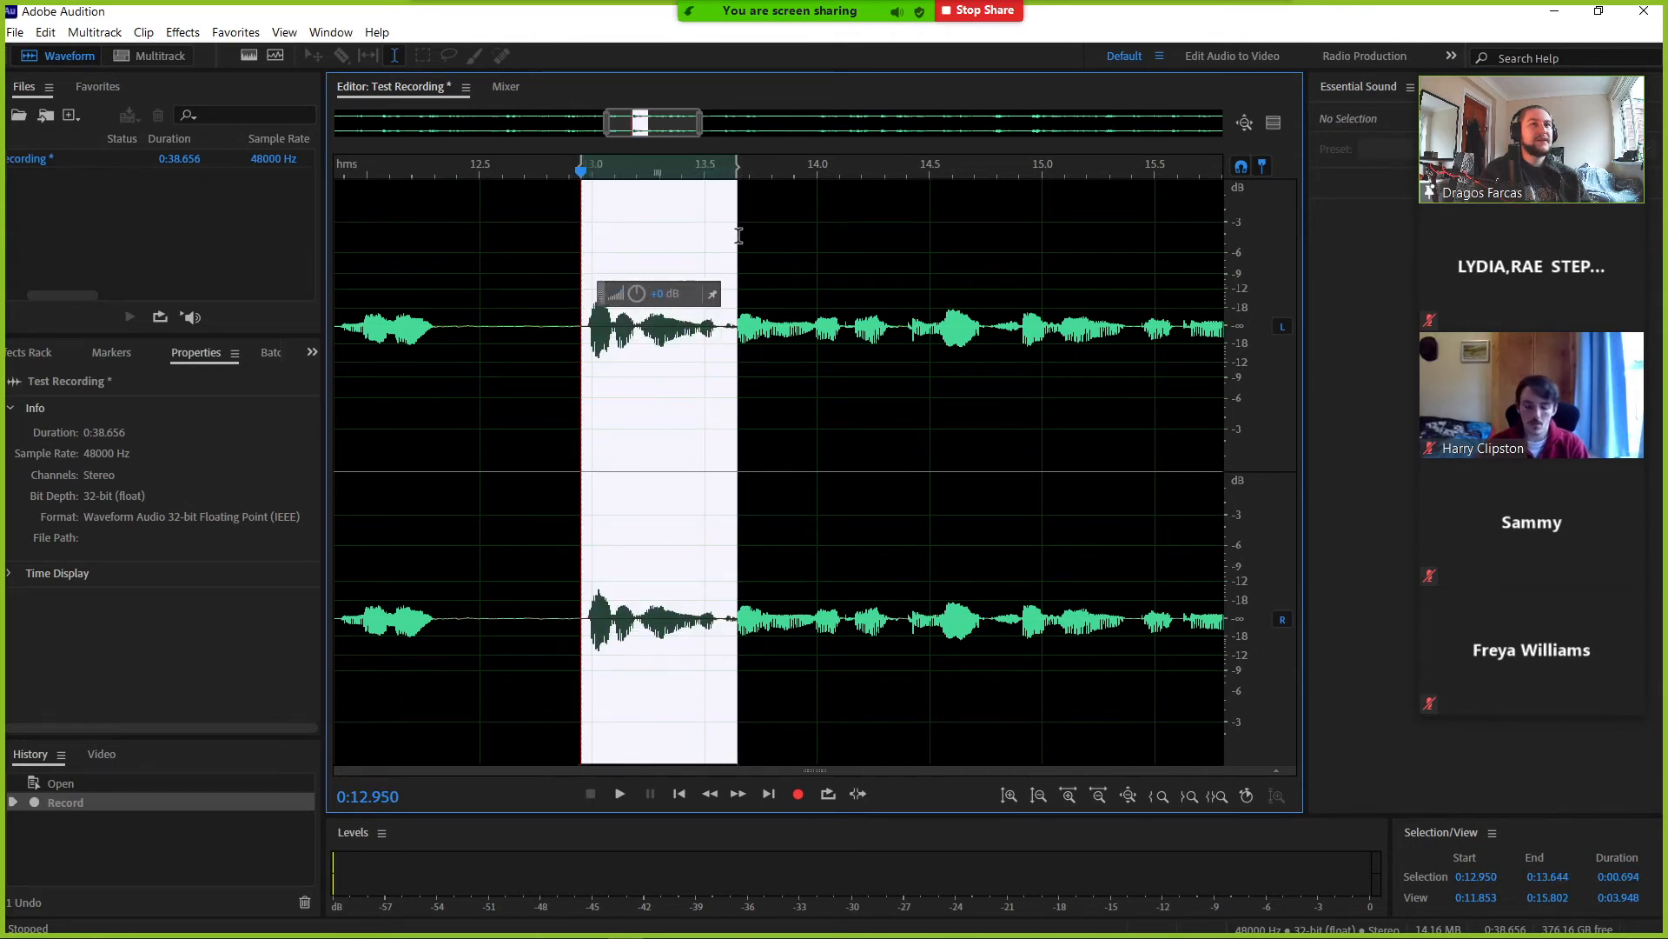
pyautogui.click(661, 295)
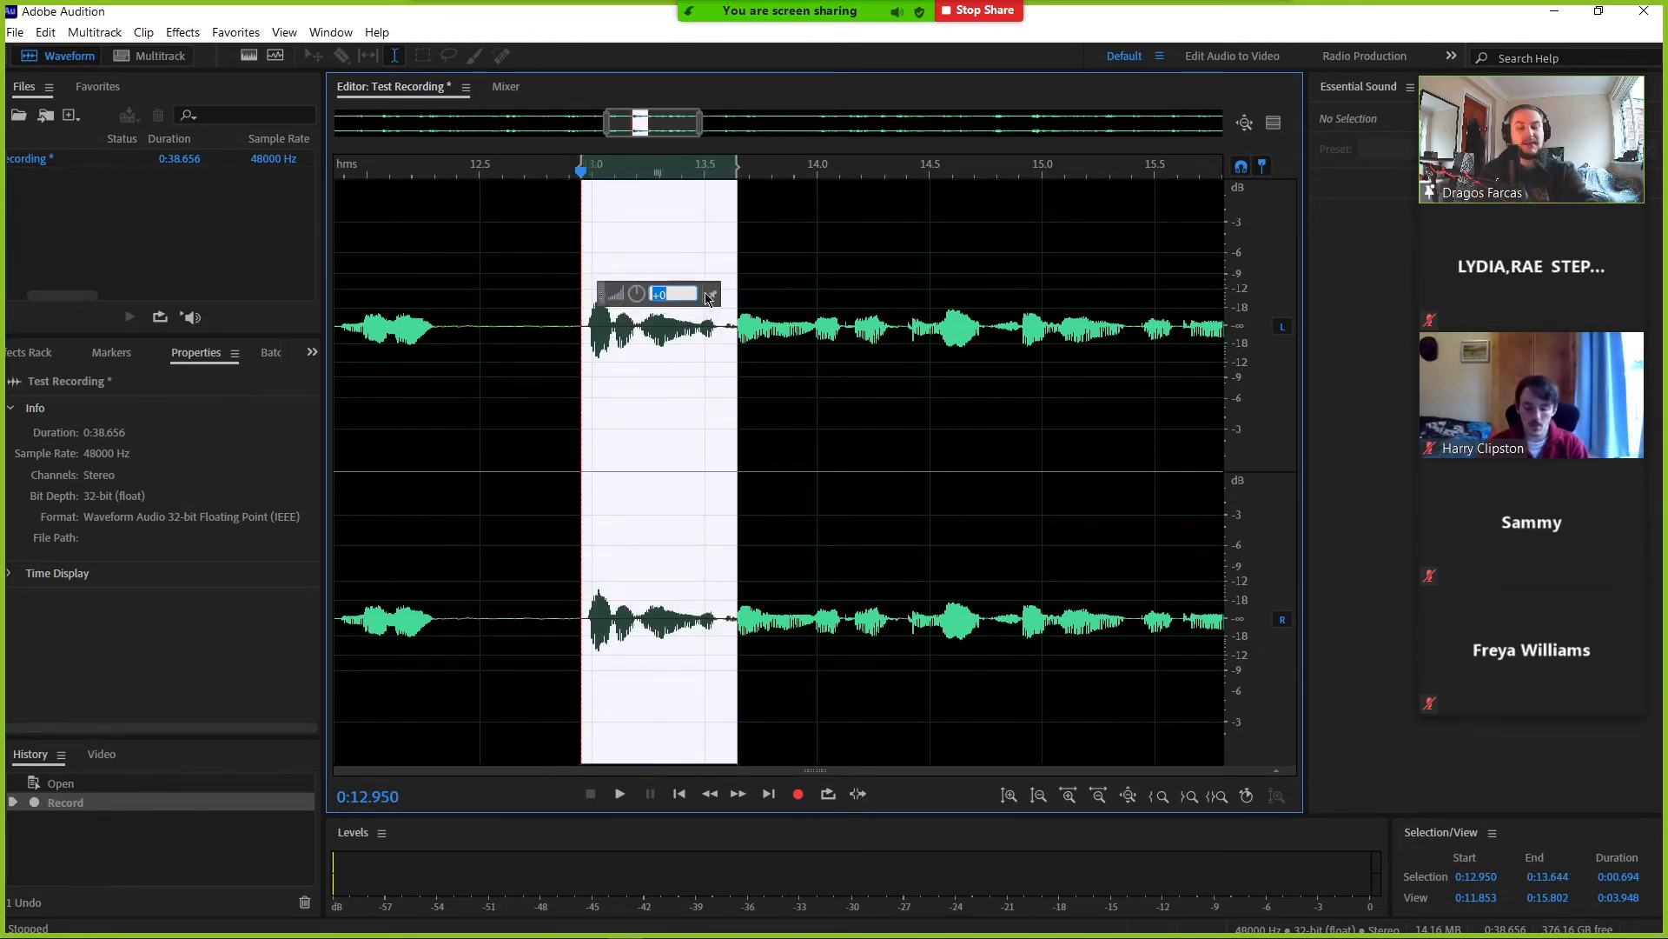
pyautogui.write('+5')
pyautogui.press('Return')
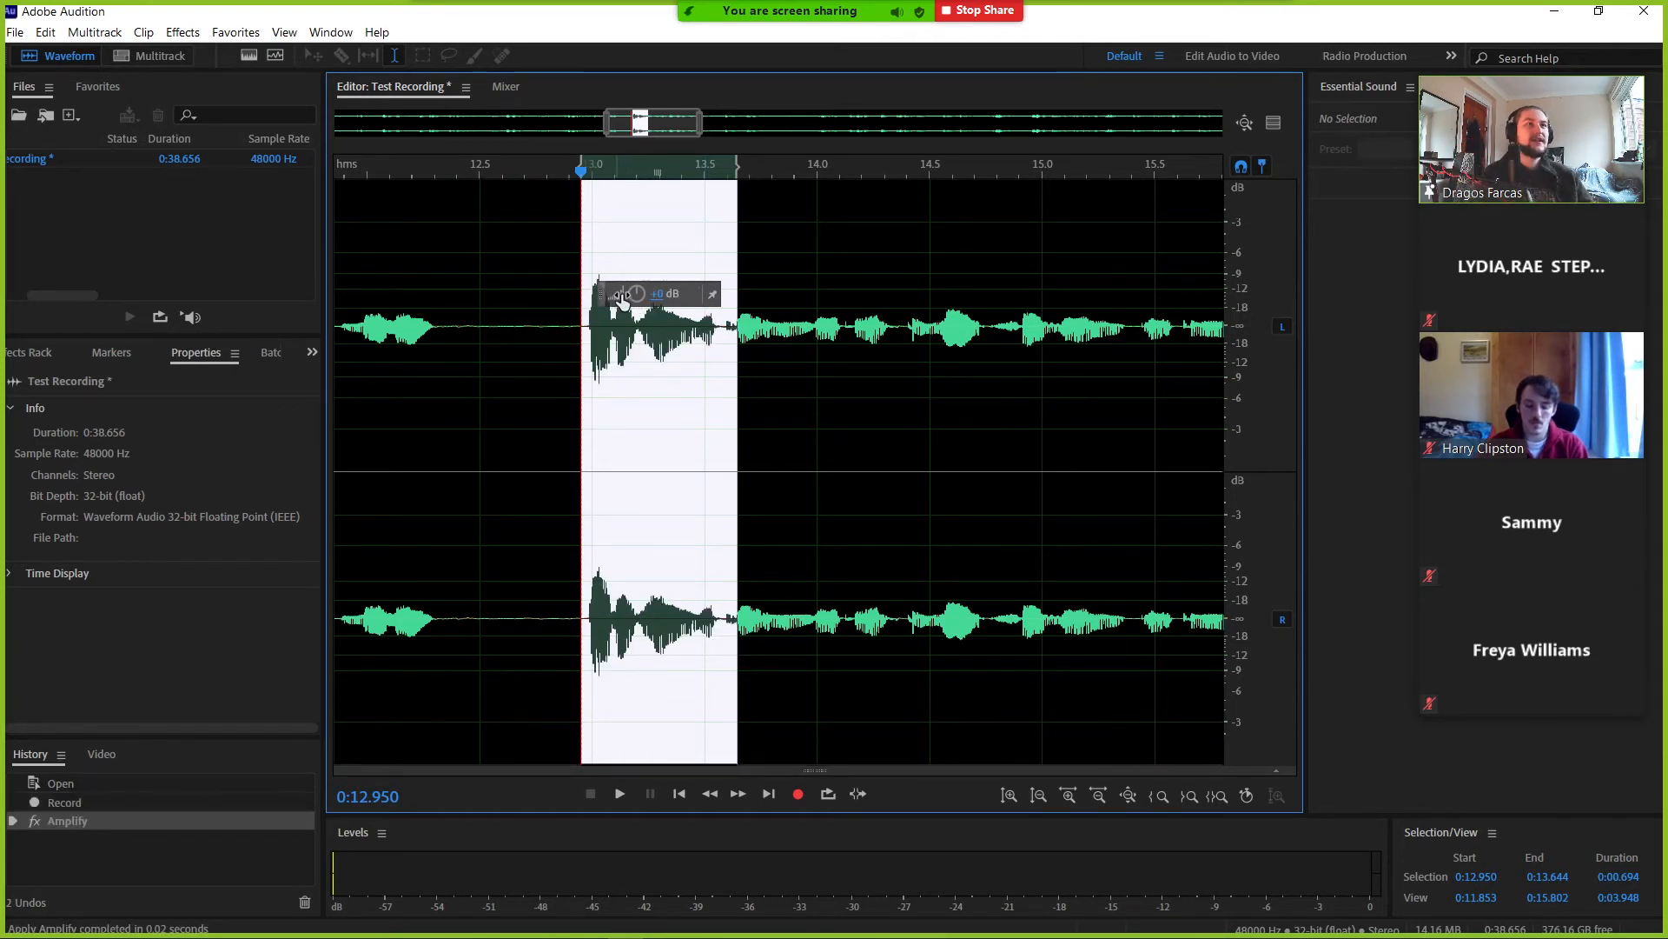
# - Clear the time selection and show the recording's spectral frequency display
pyautogui.click(627, 246)
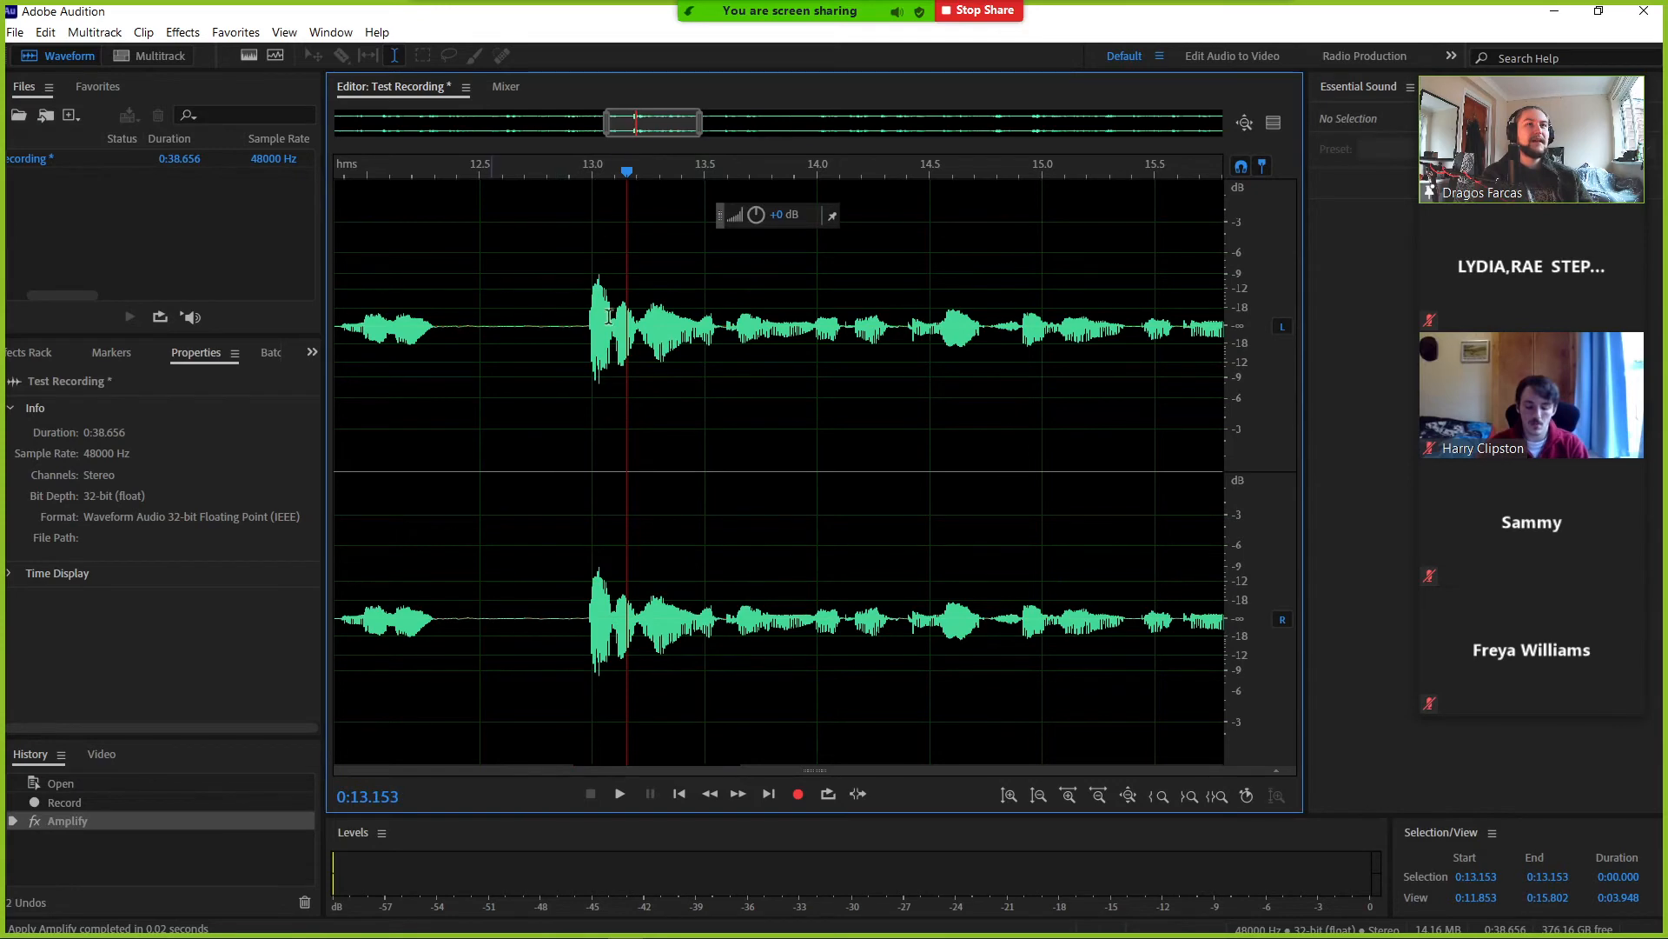
pyautogui.scroll(-6, 607, 317)
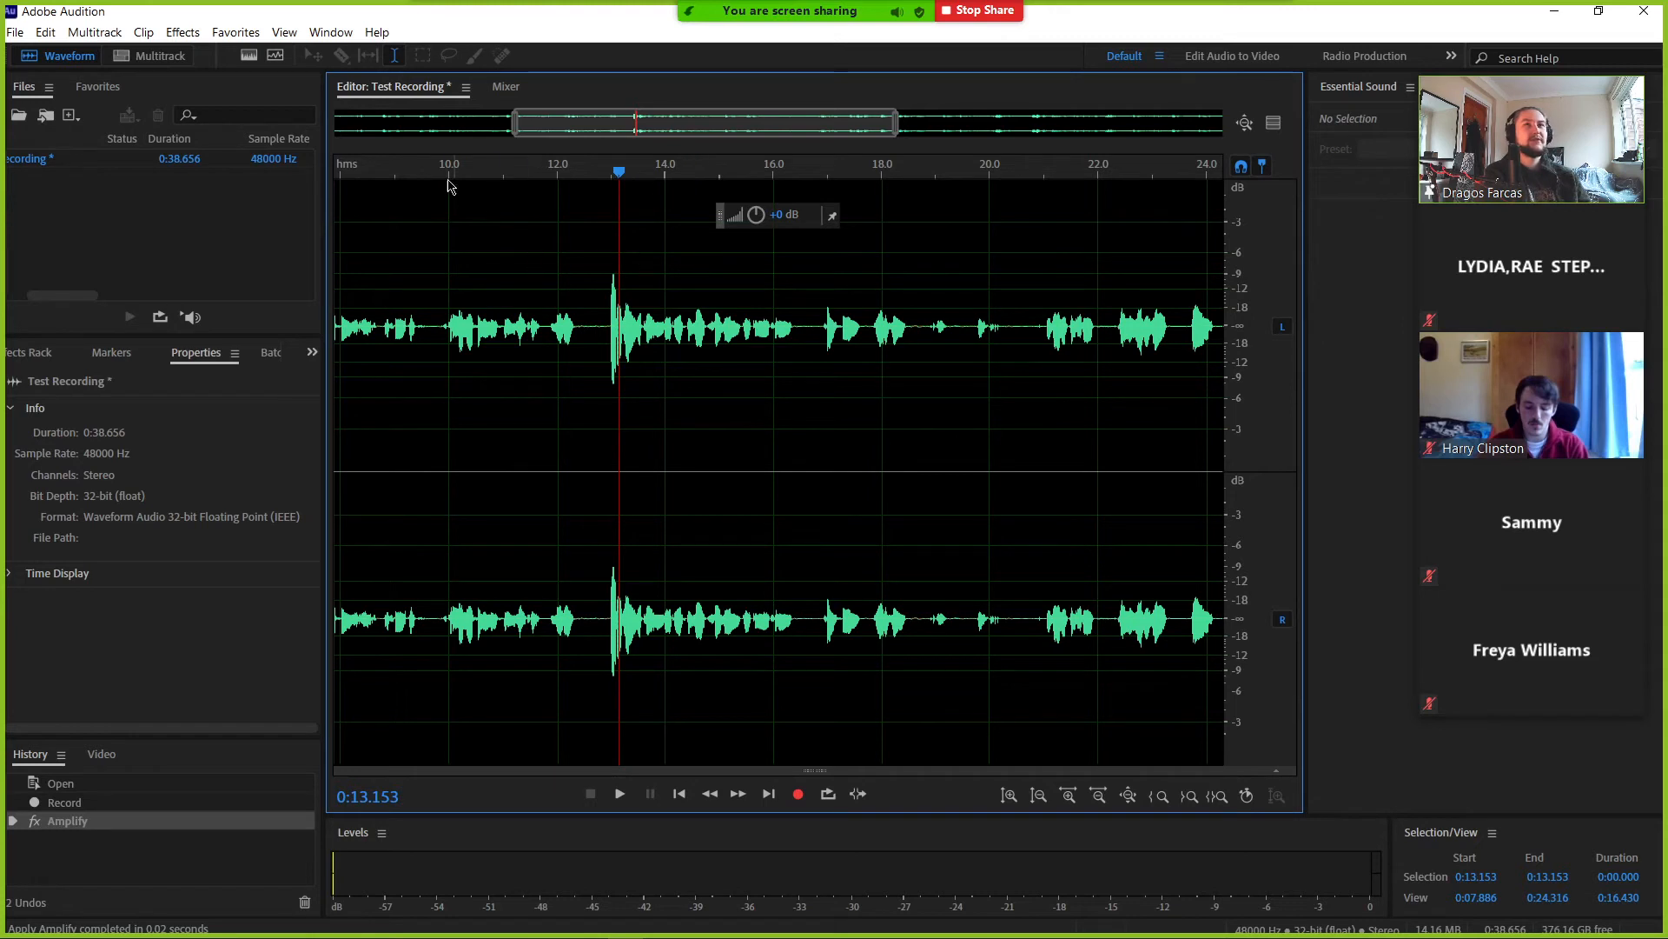
pyautogui.click(250, 56)
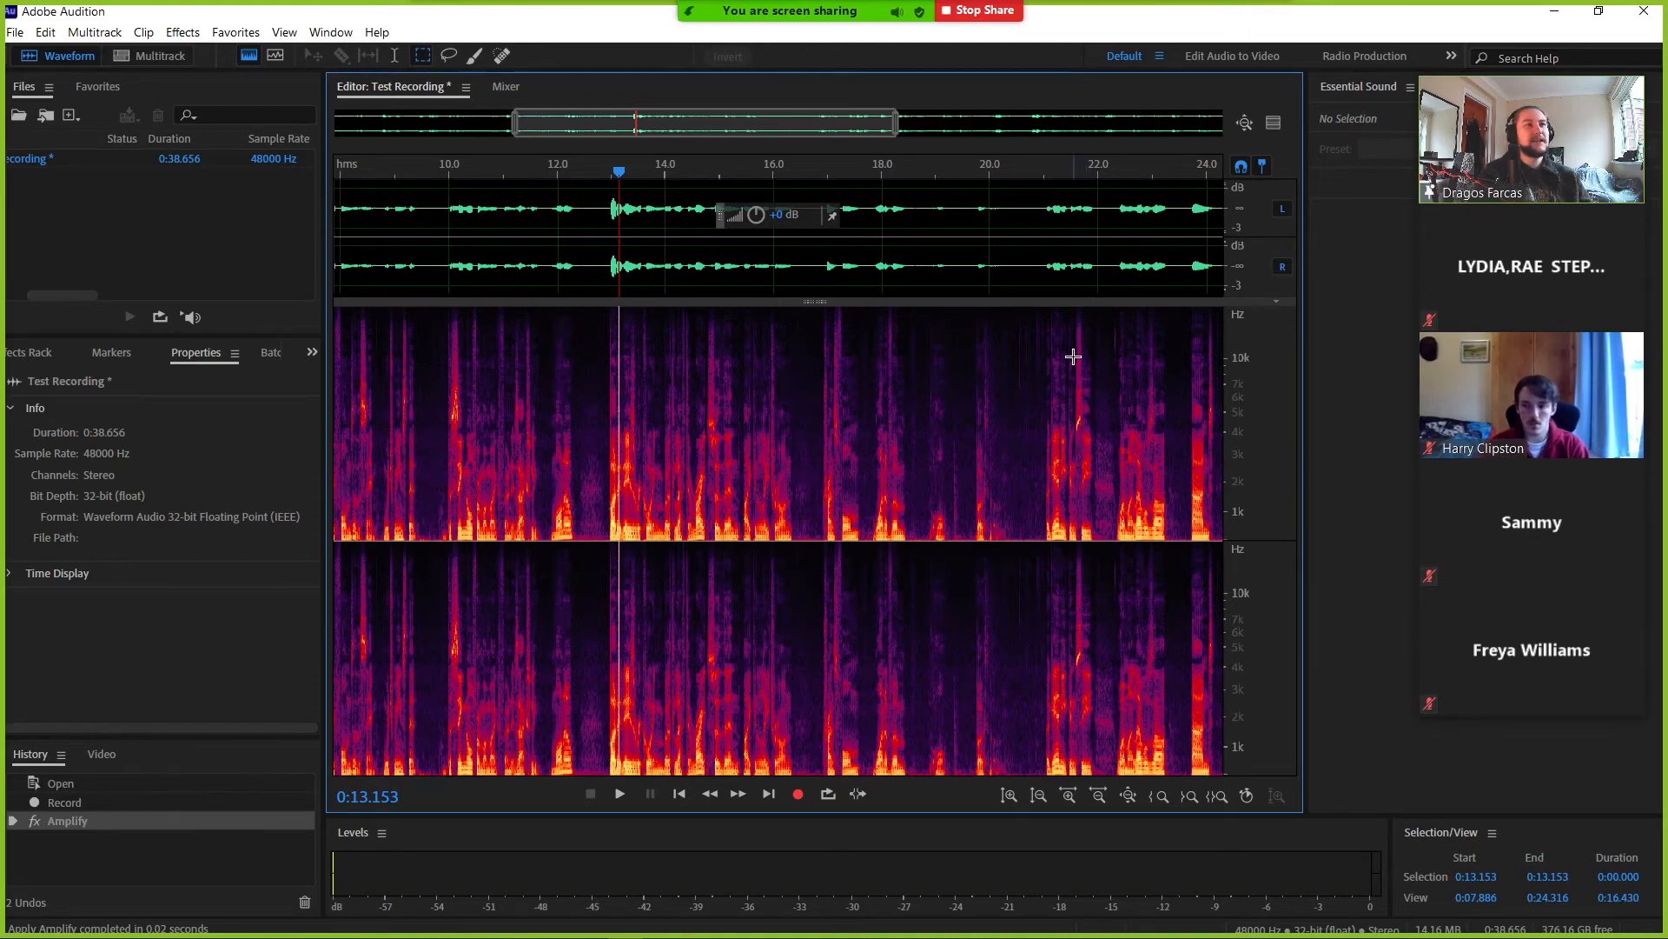
# - Play back the recording from about 20.99 s to 22.28 s
pyautogui.click(1045, 180)
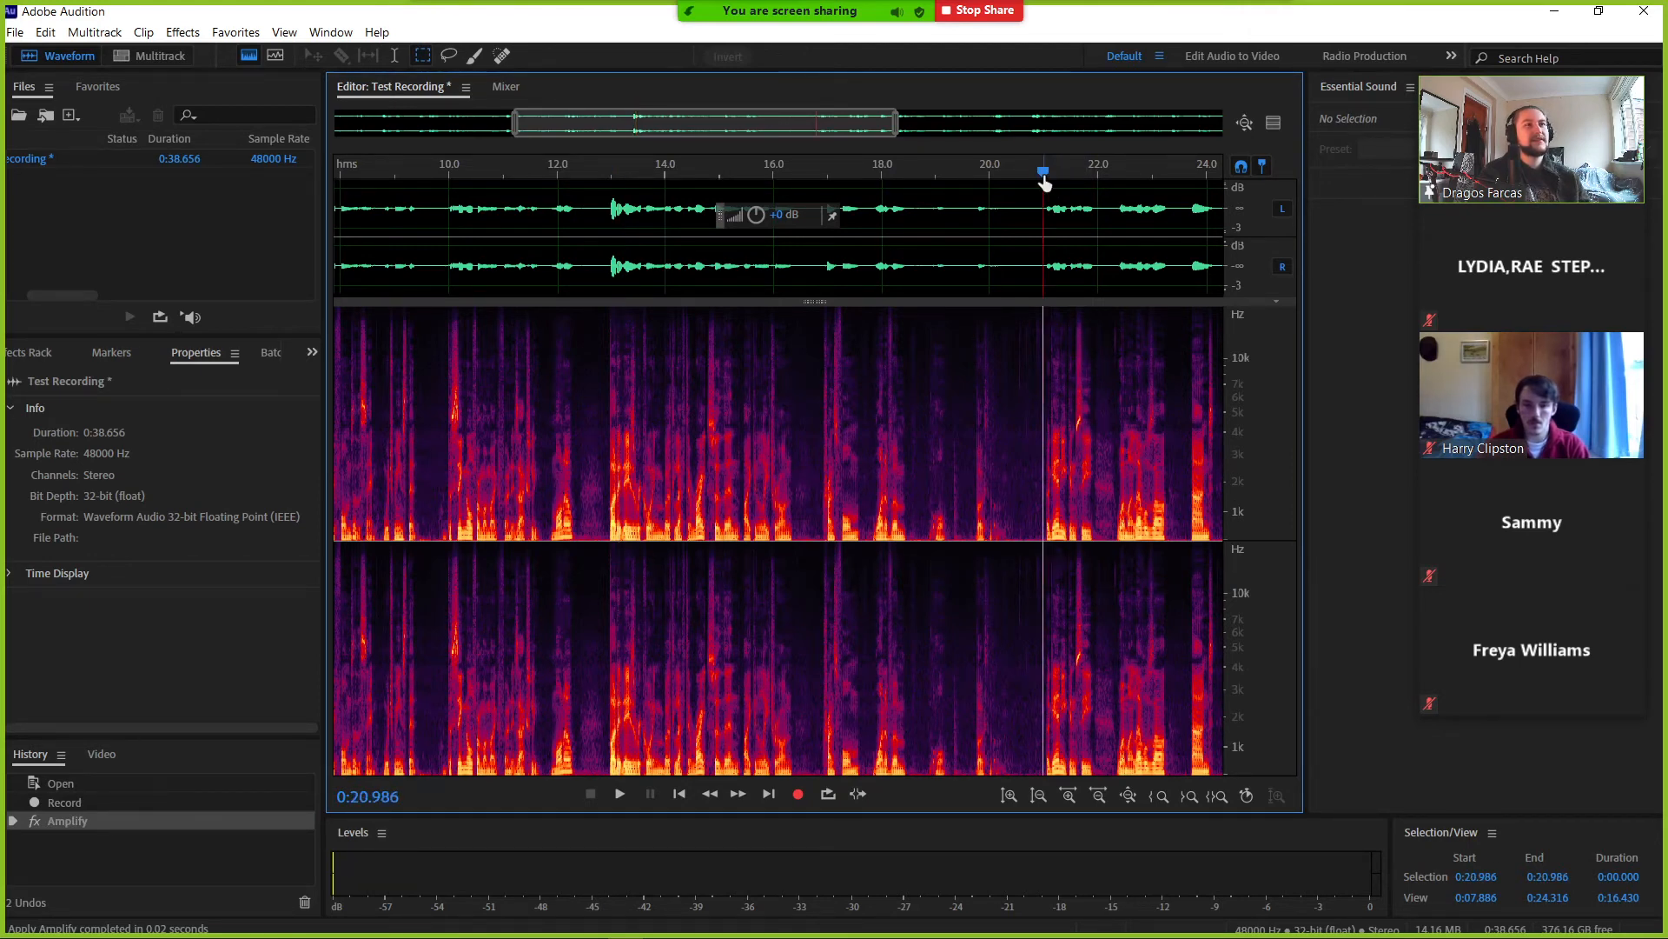
pyautogui.press('space')
pyautogui.press('space')
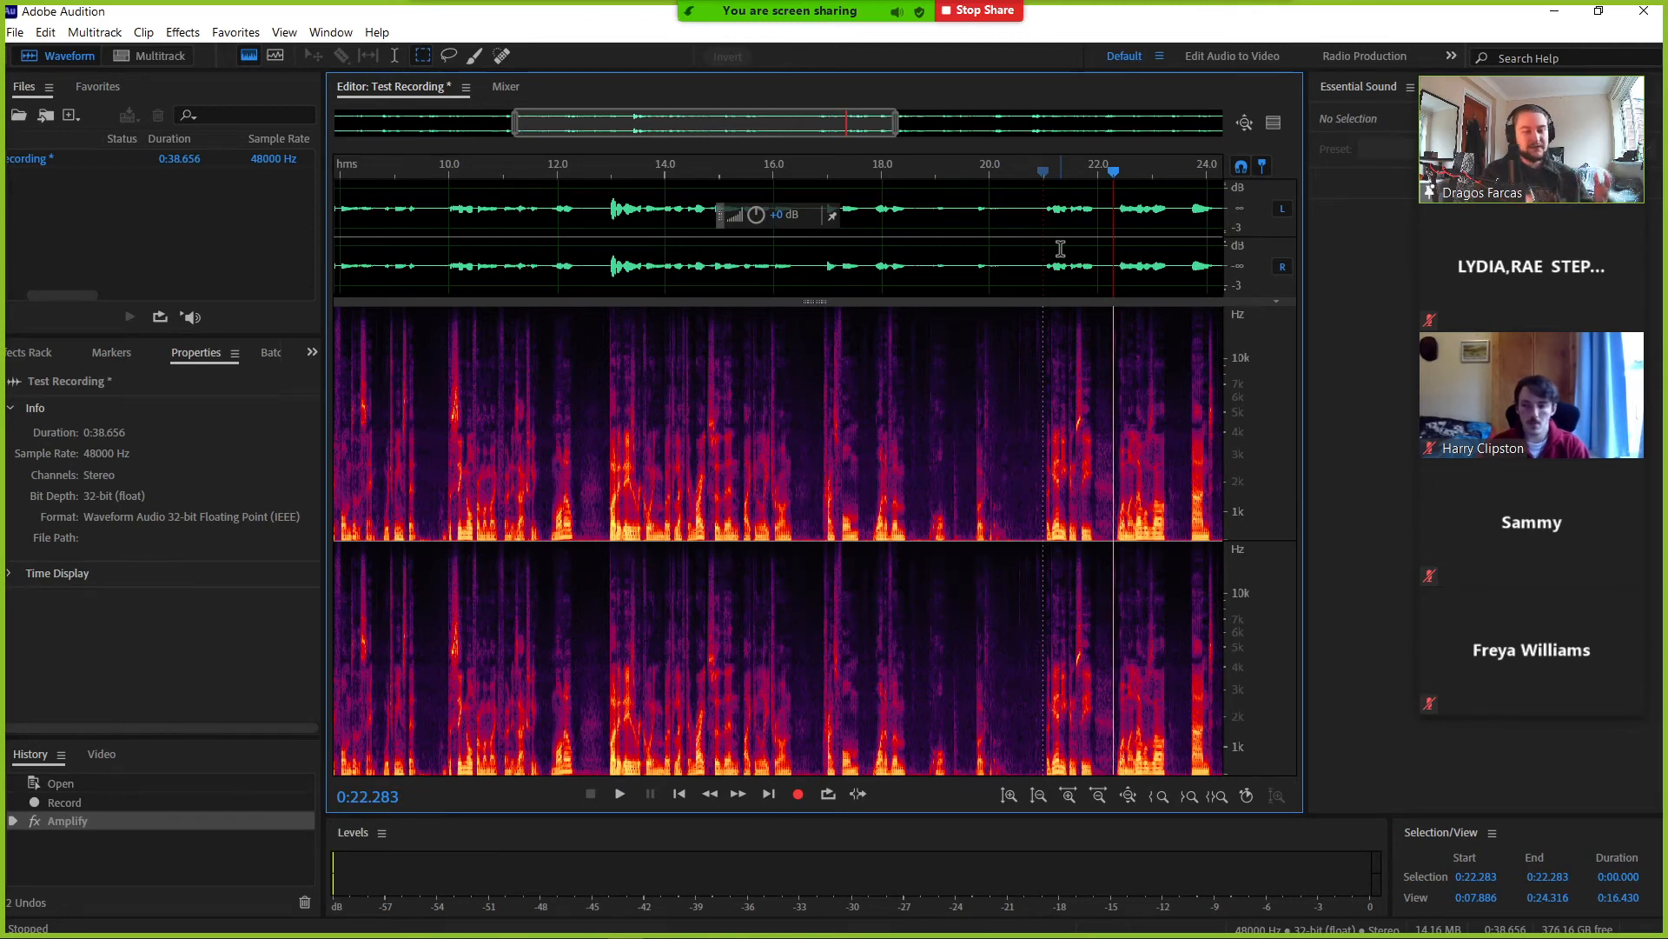
# - Heal the bright high-frequency whistle at about 21.65 s in the spectrogram with the 30 px Spot Healing Brush
pyautogui.click(502, 57)
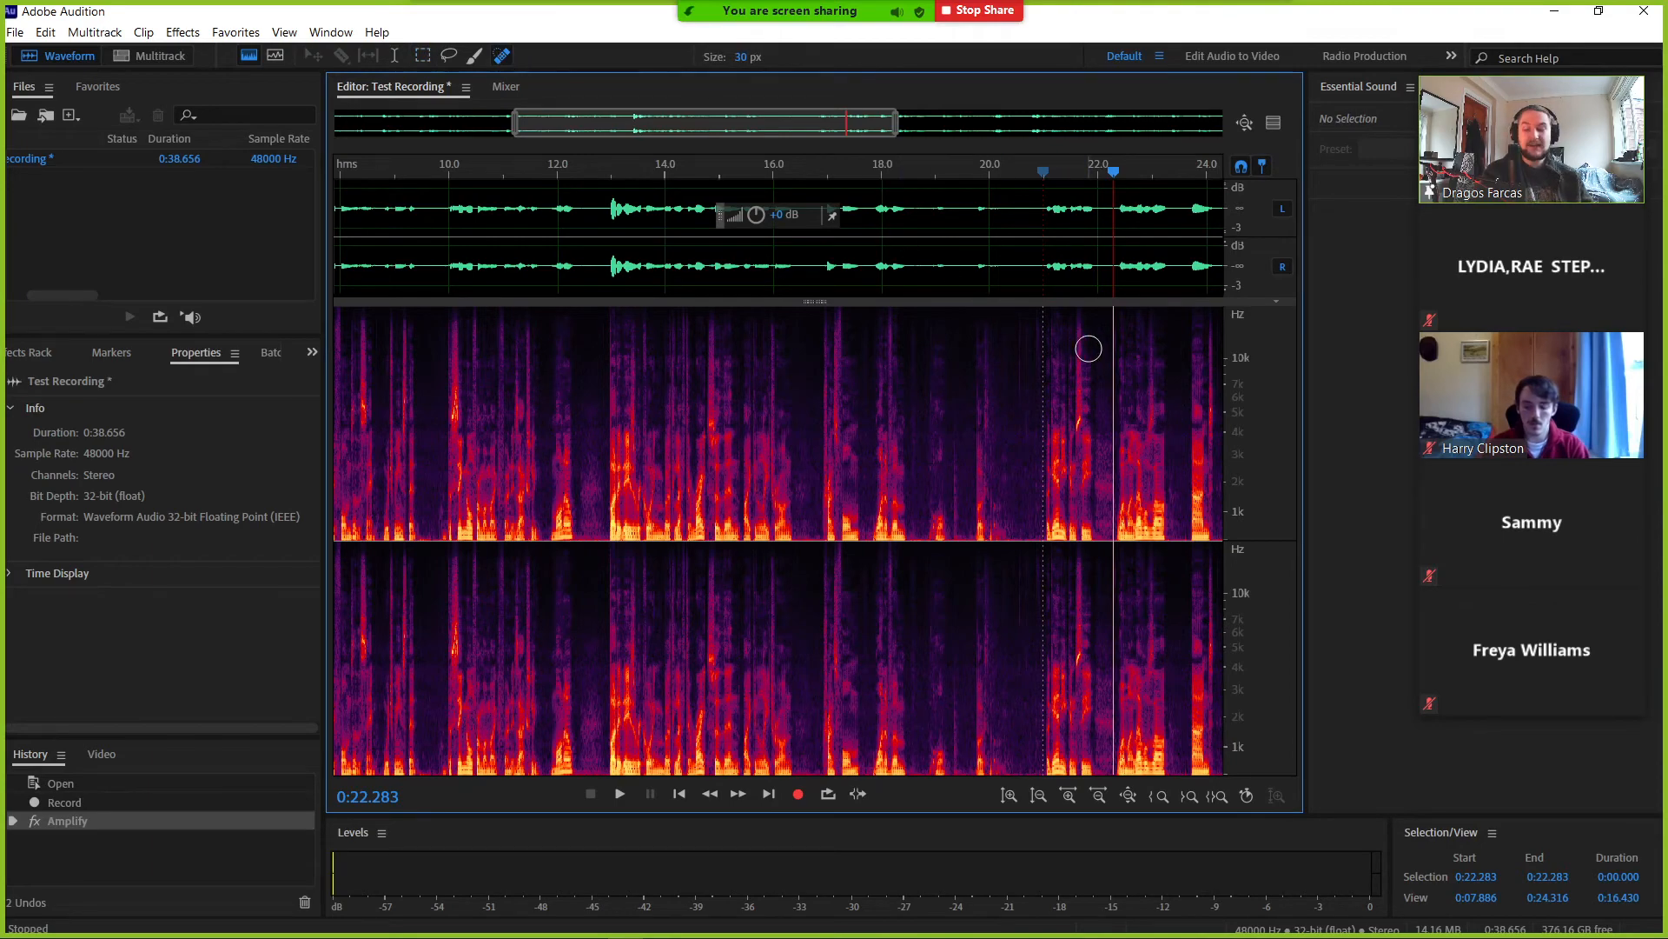
pyautogui.scroll(3, 1089, 352)
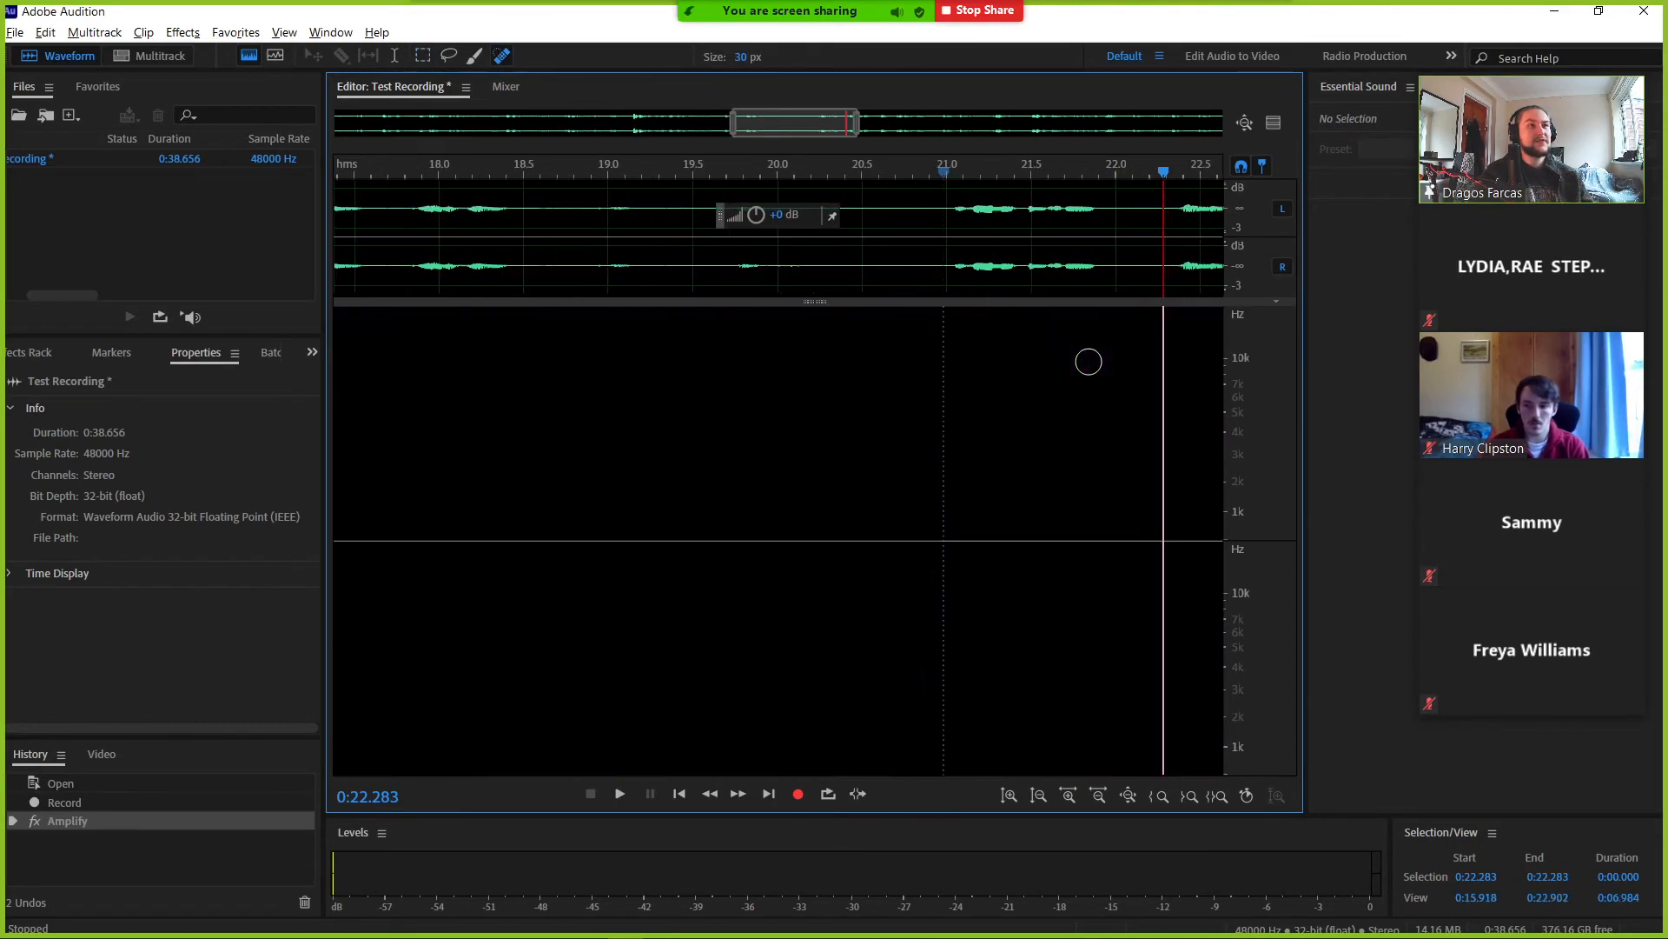
pyautogui.scroll(2, 1089, 362)
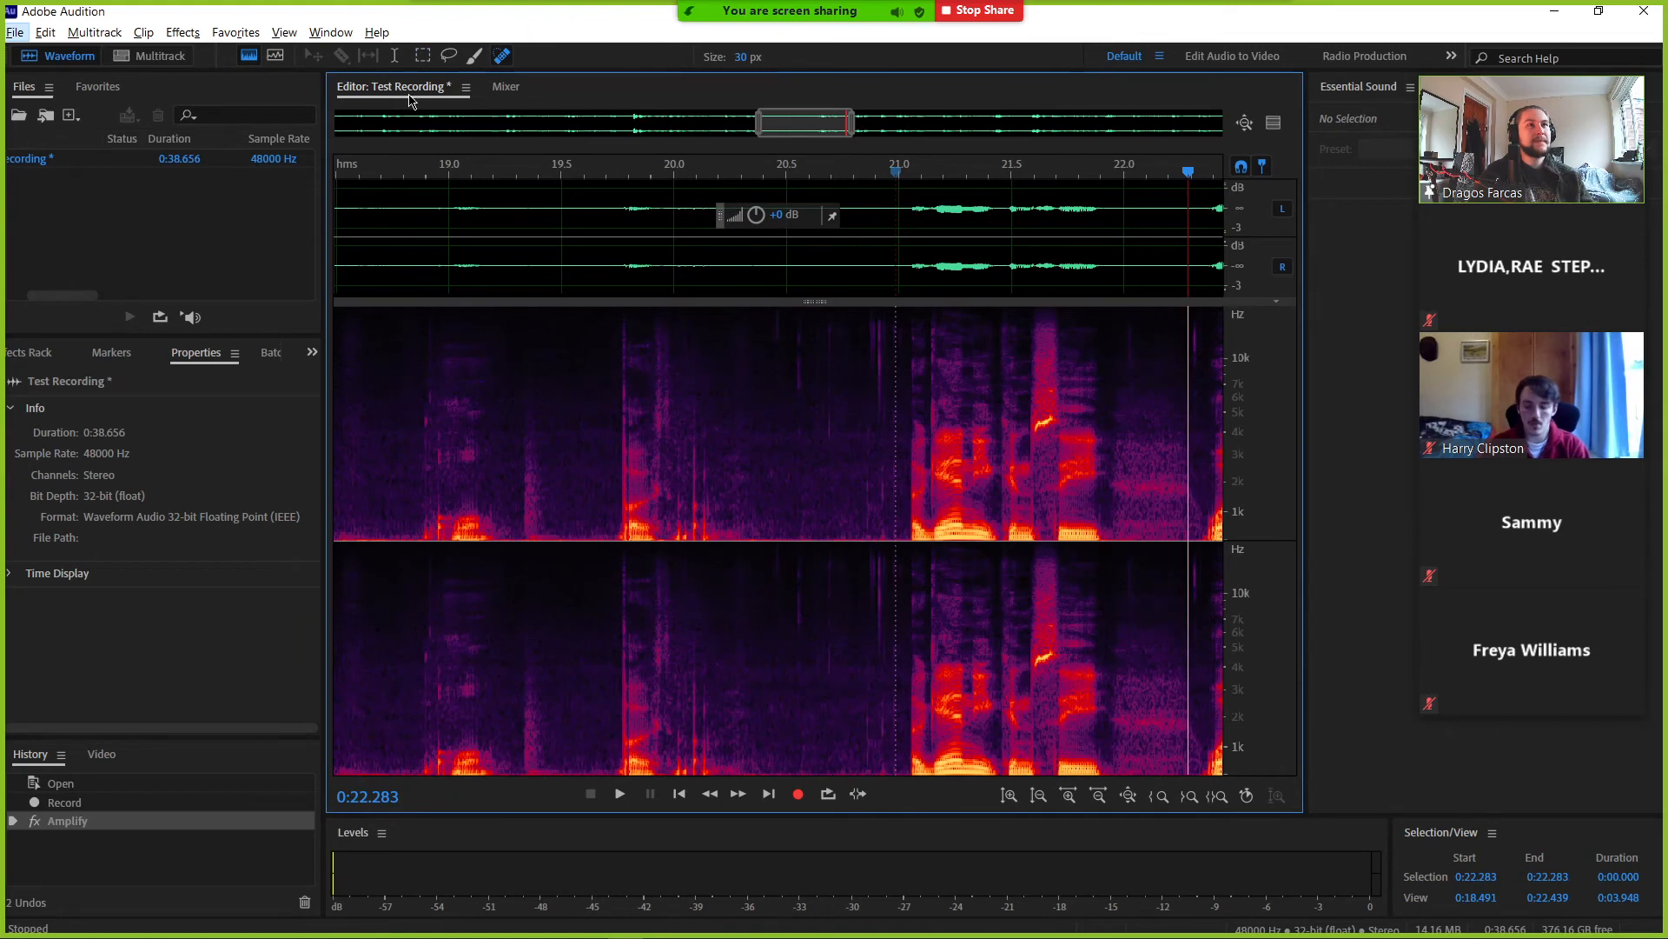
pyautogui.click(504, 58)
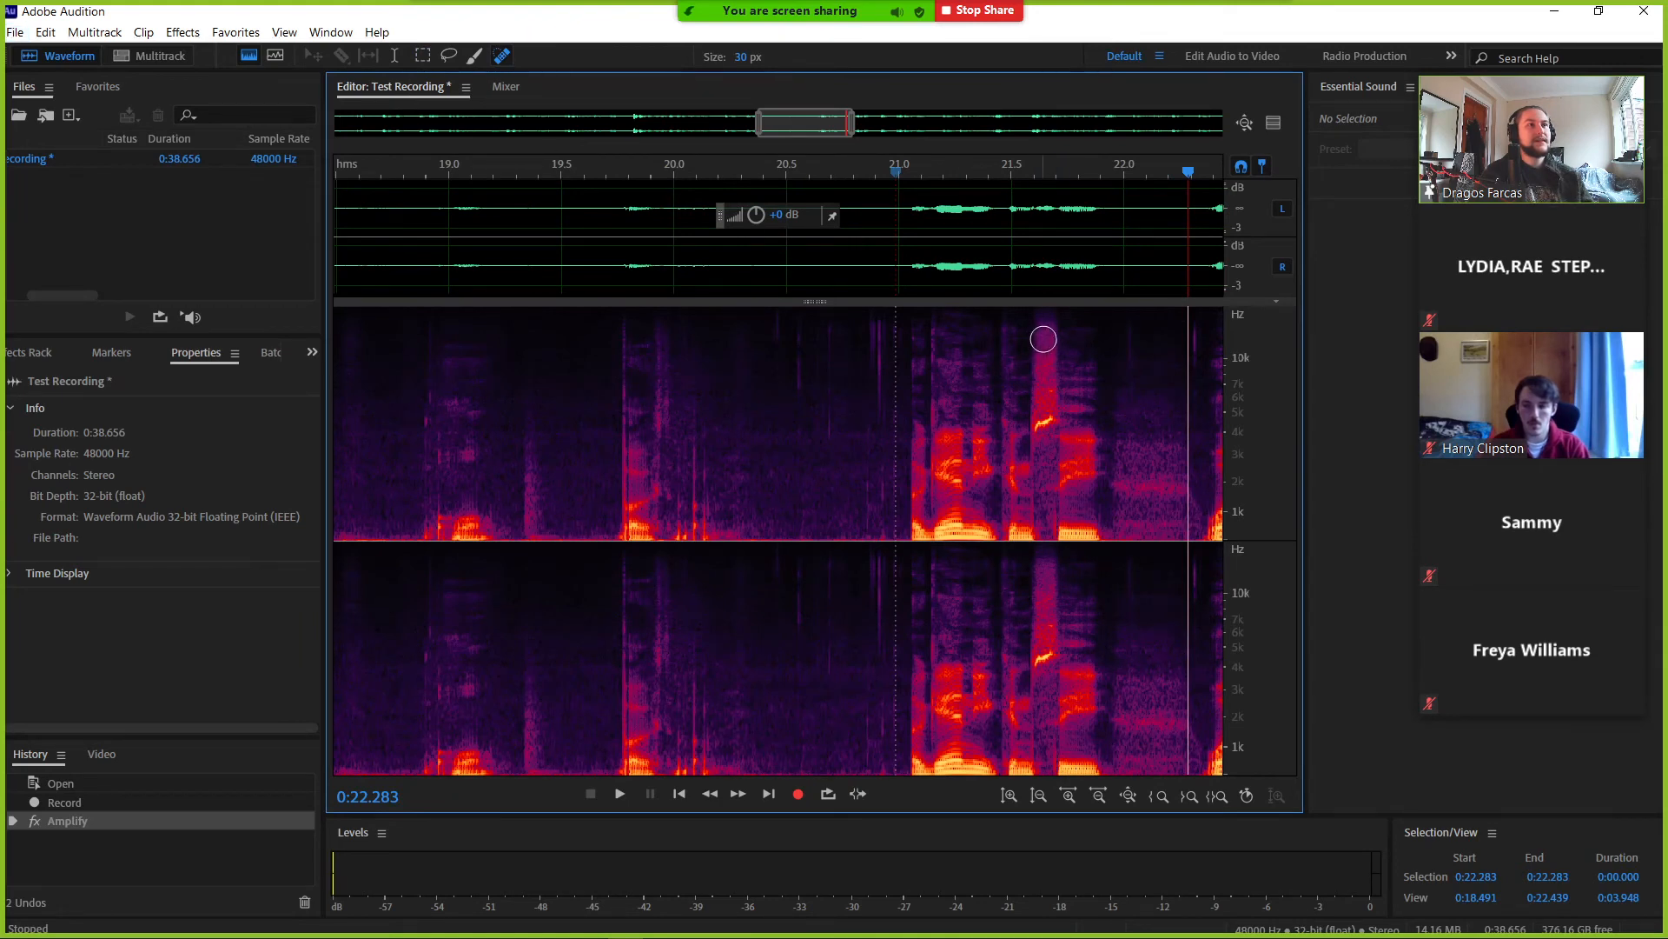
pyautogui.moveTo(1044, 339); pyautogui.dragTo(1048, 461)
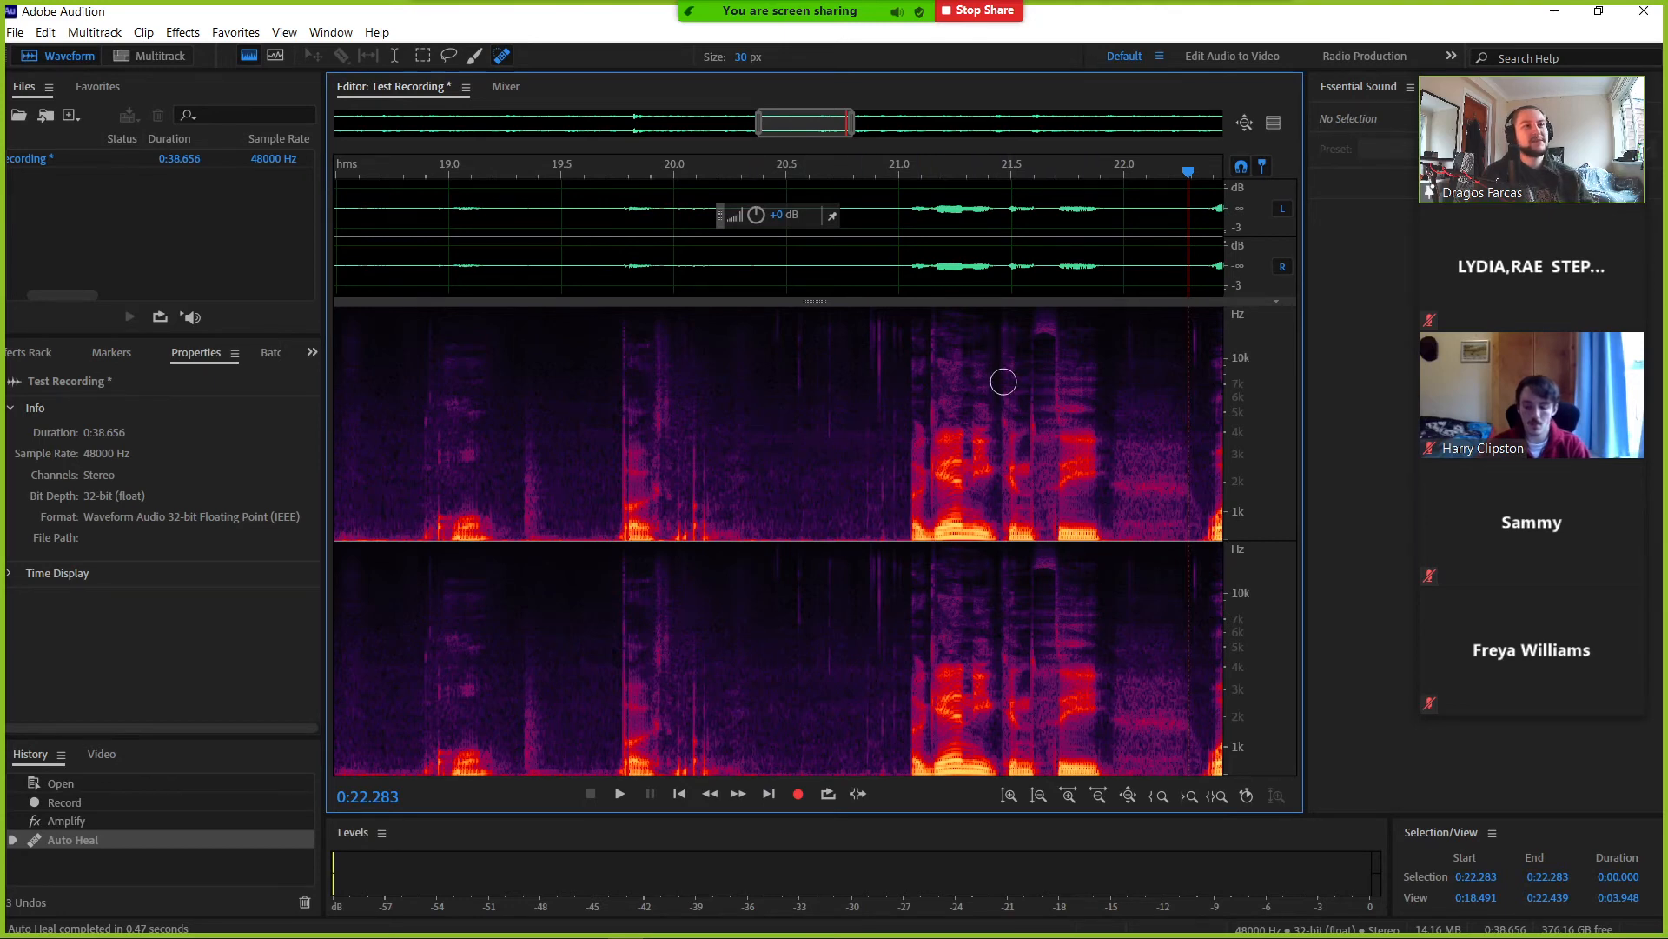
# - Play back the healed passage from about 20.98 s to 22.57 s
pyautogui.click(897, 174)
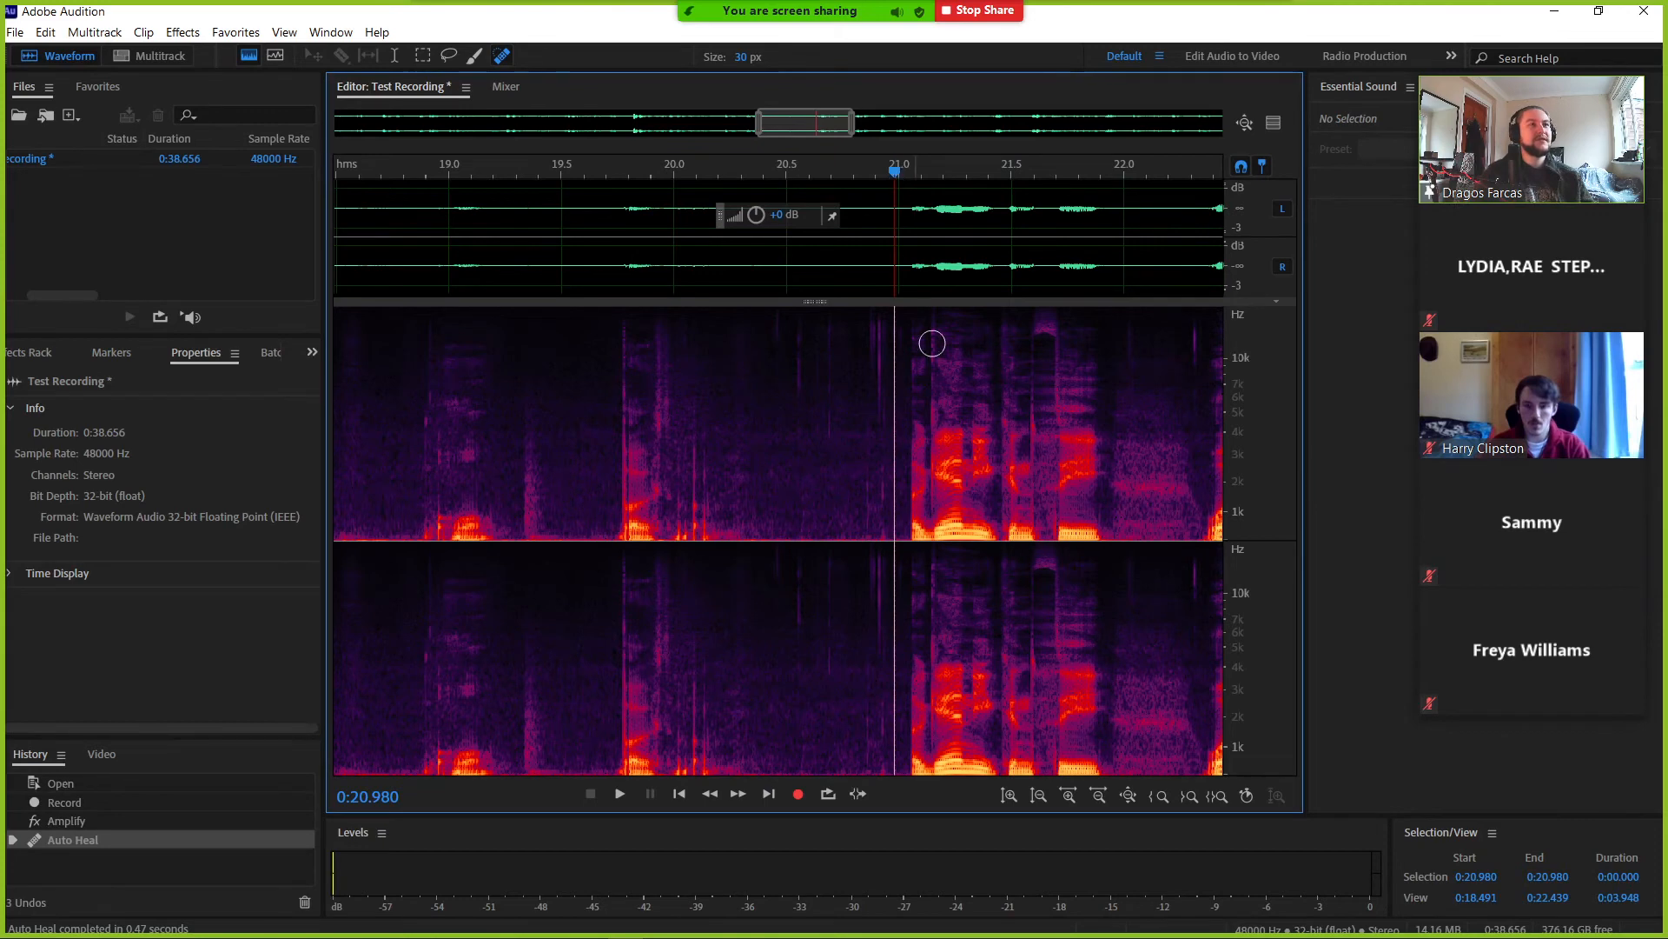
pyautogui.scroll(-3, 931, 395)
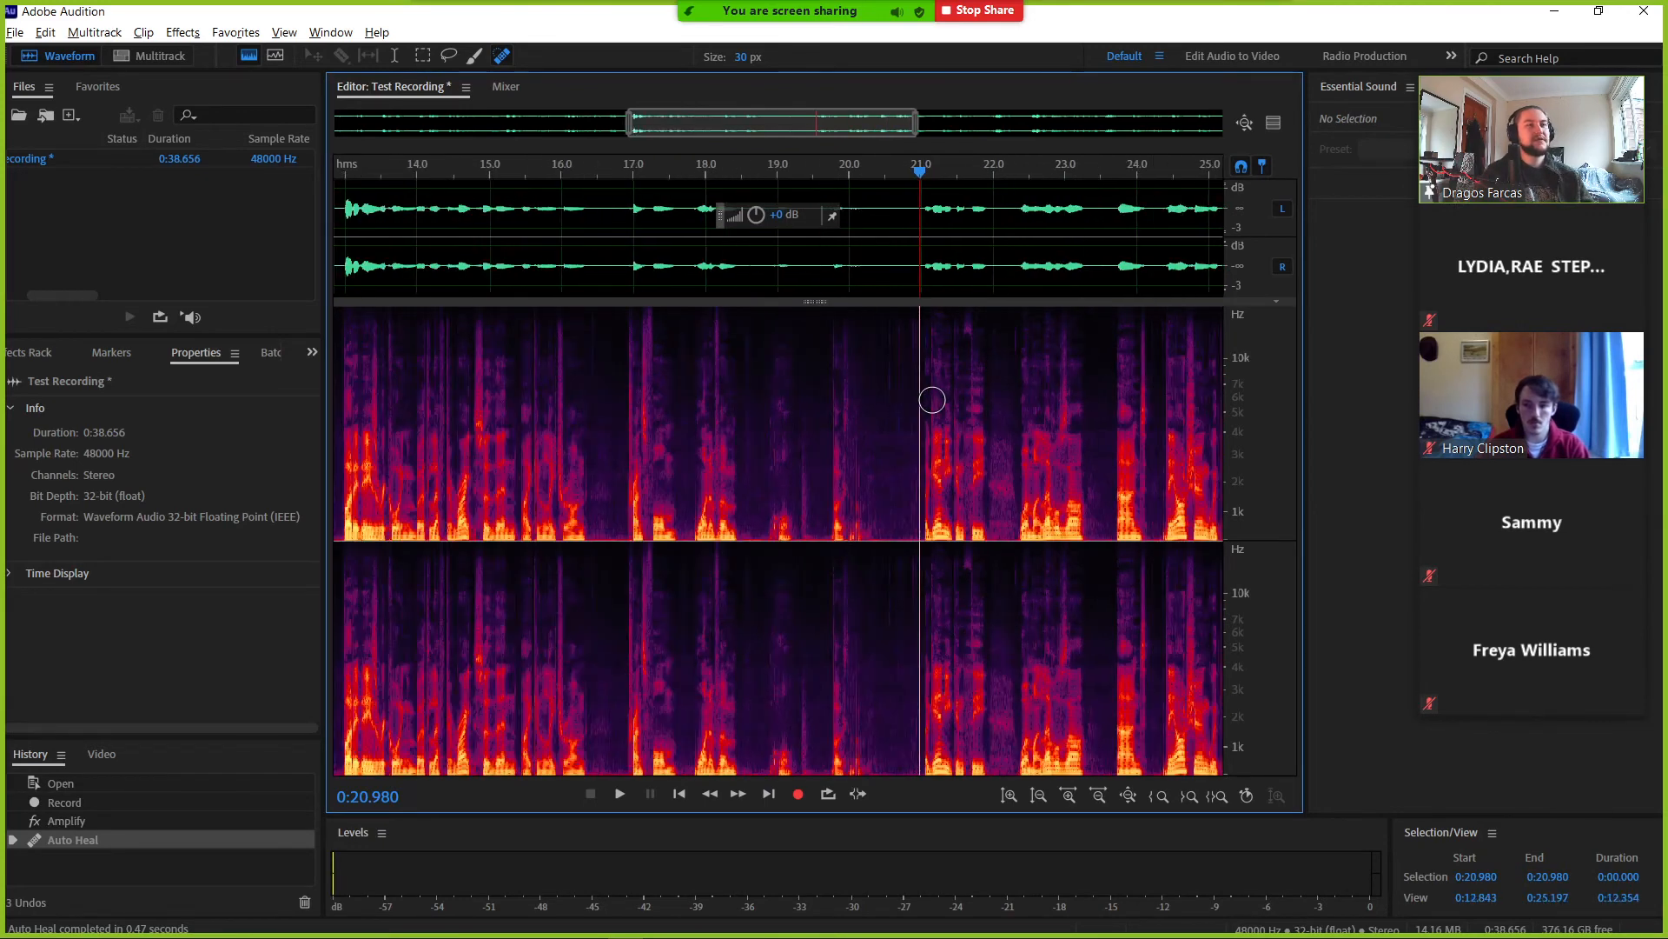
pyautogui.press('alt')
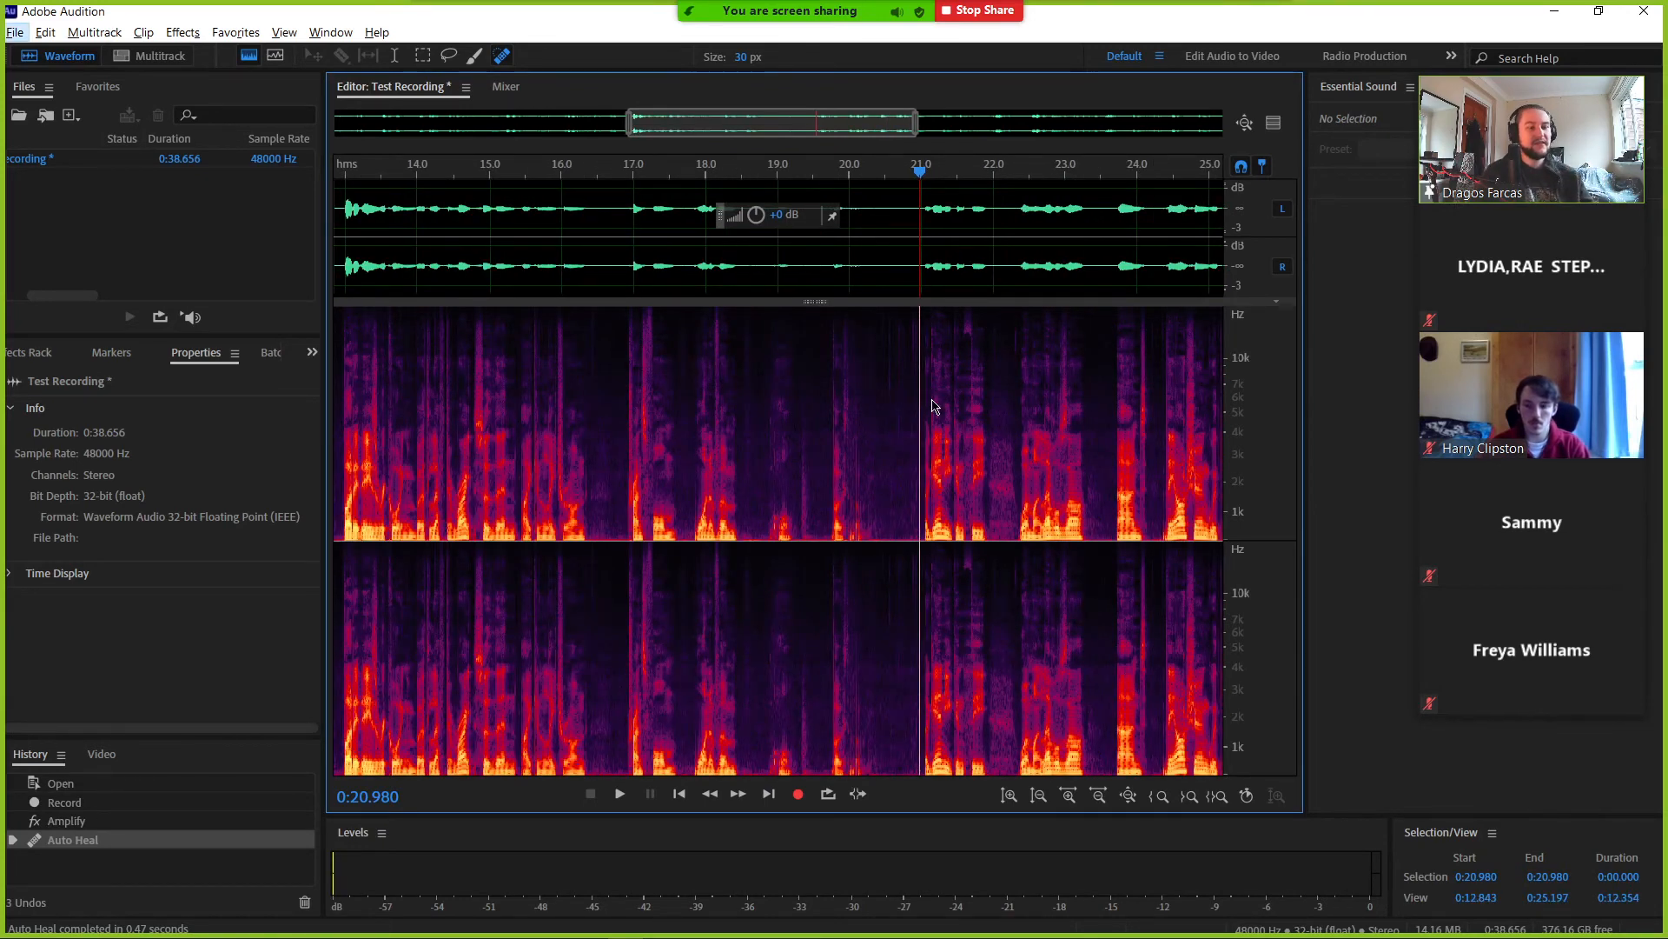
pyautogui.hotkey('alt', 'space')
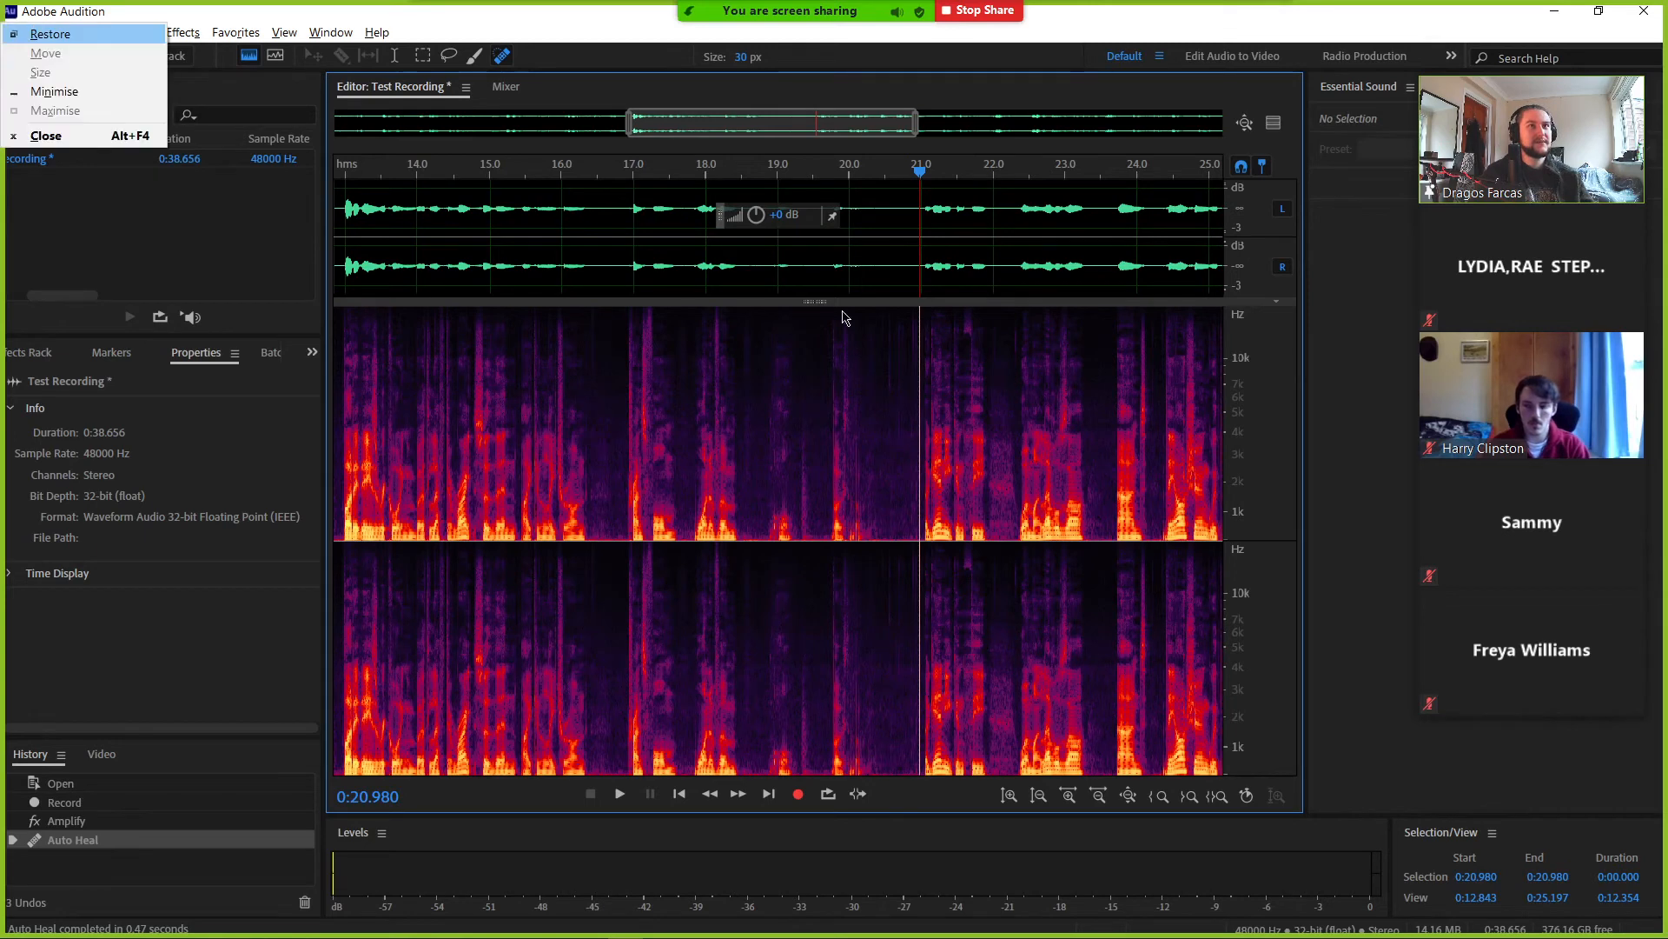
pyautogui.click(921, 174)
pyautogui.press('space')
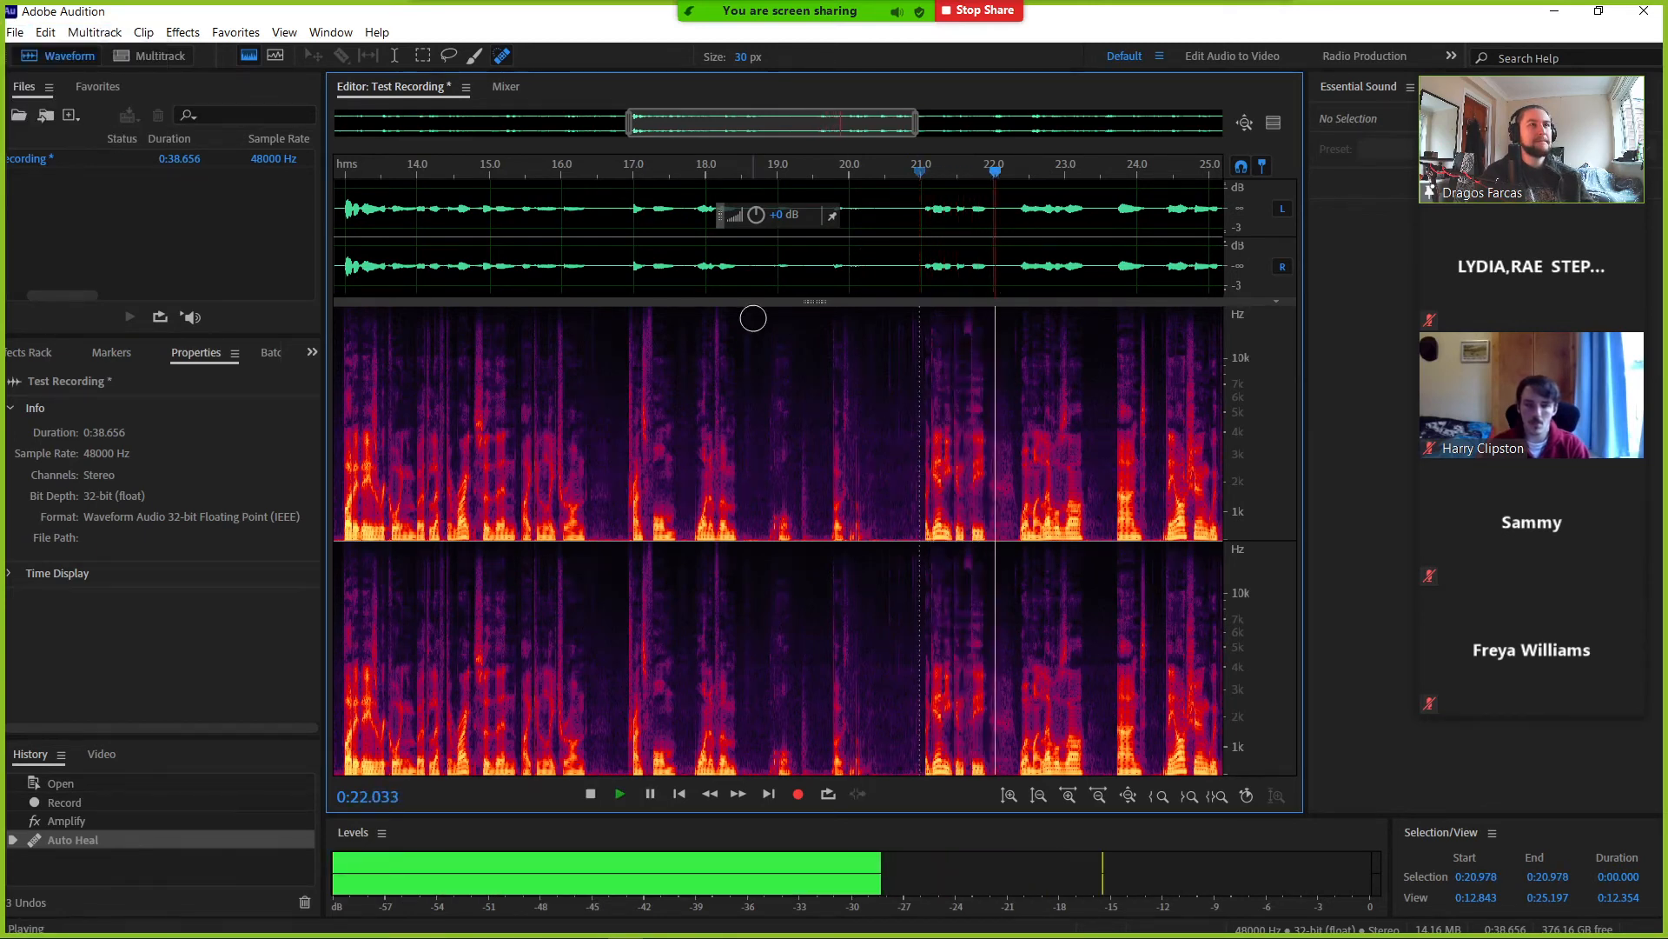
pyautogui.press('space')
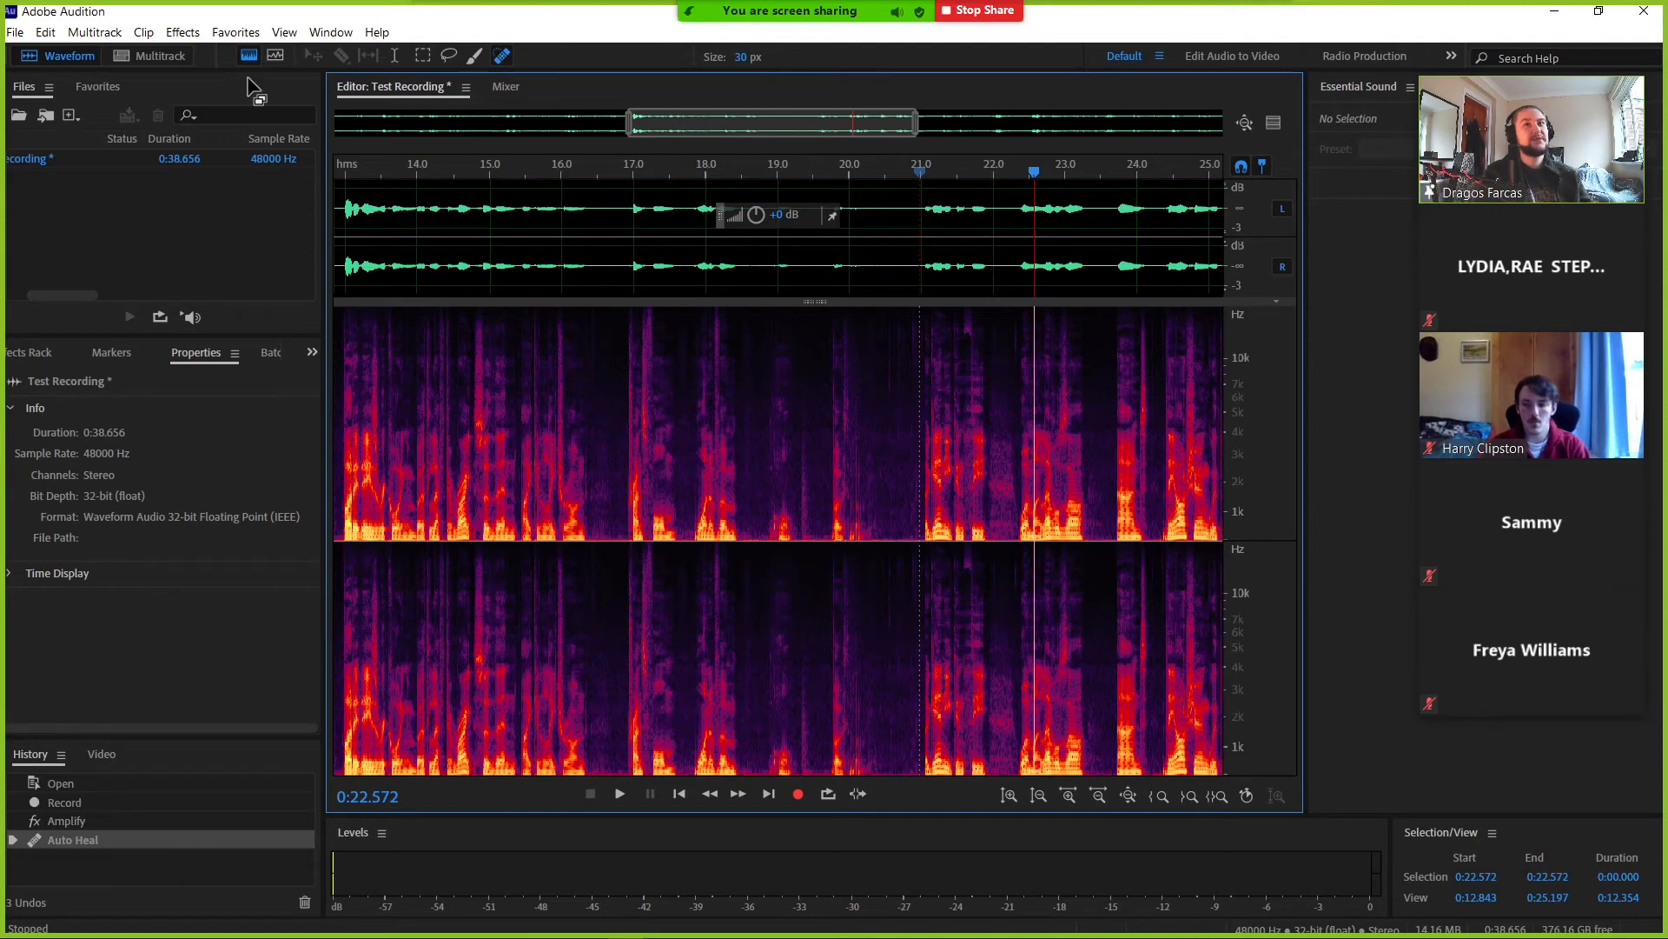
# - Create the multitrack session Untitled Session 2 in D:\Projects\Personal Audio at 48000 Hz, 32 (float), stereo master, overwriting the existing session
pyautogui.click(171, 65)
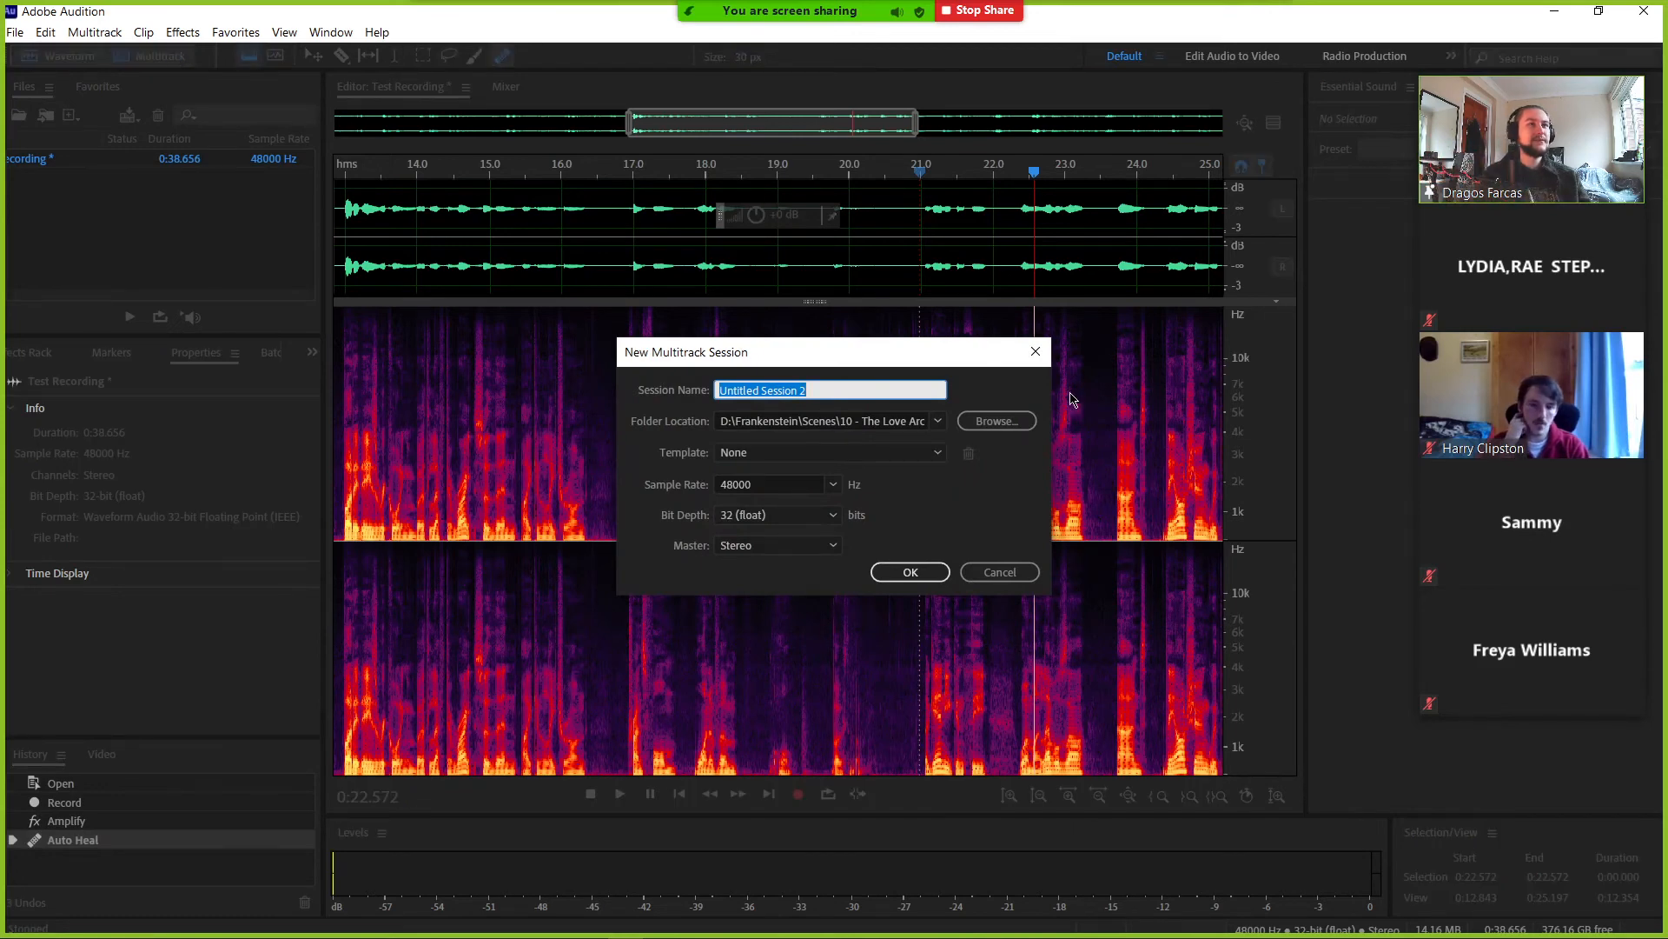
pyautogui.click(938, 422)
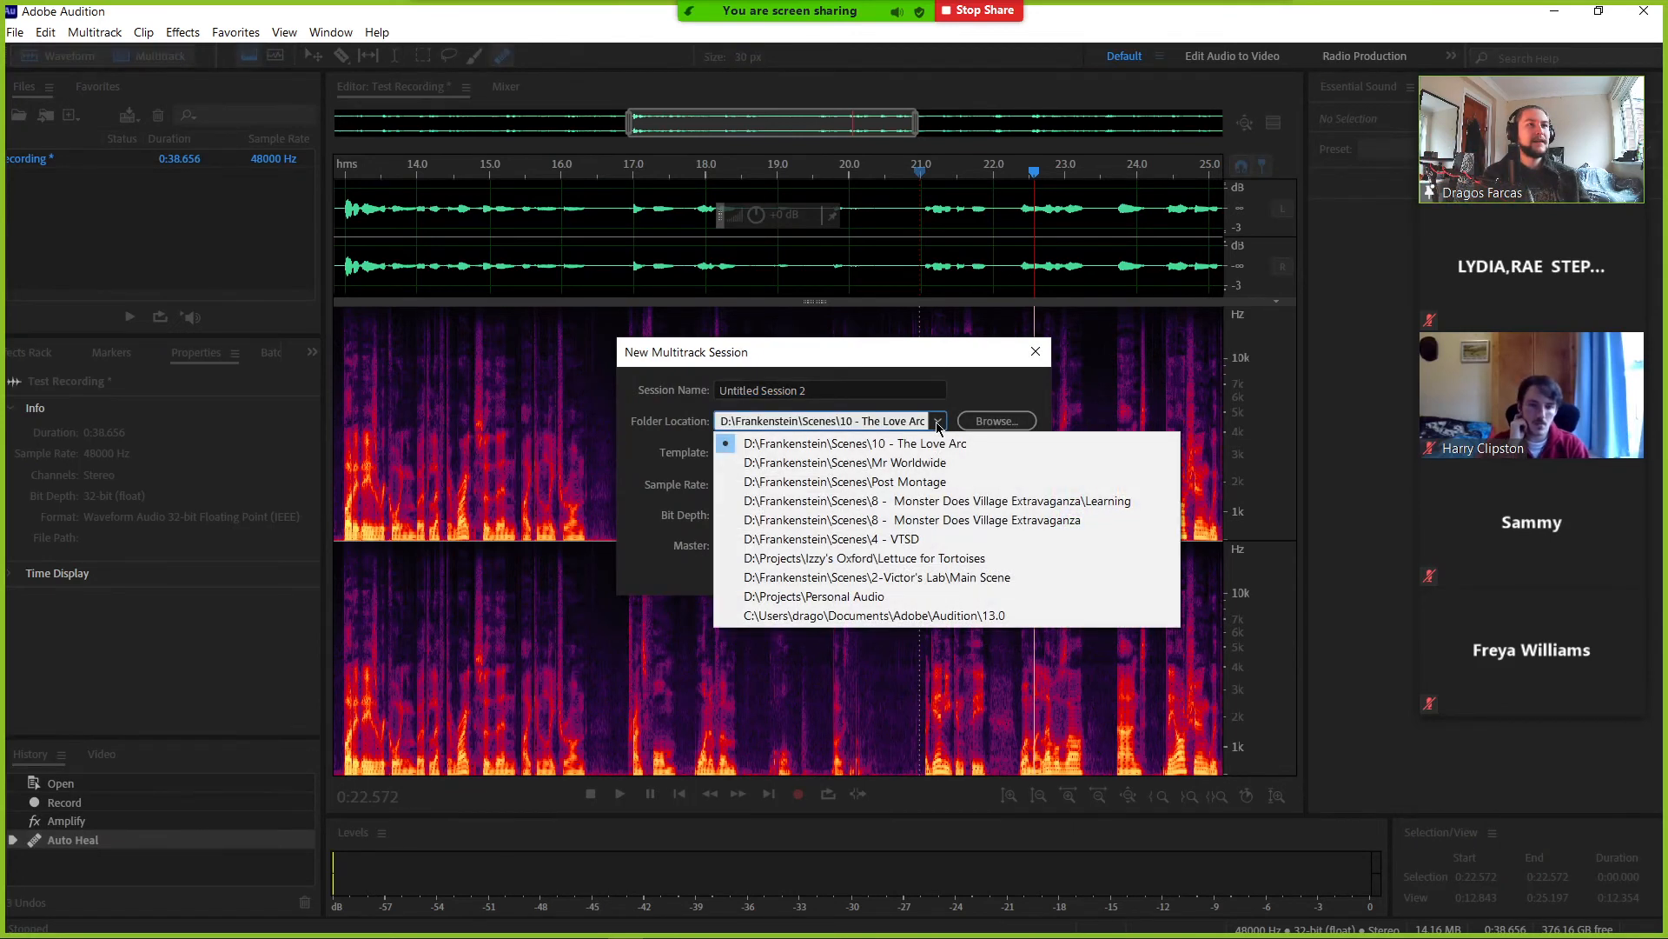
pyautogui.click(831, 600)
pyautogui.click(858, 389)
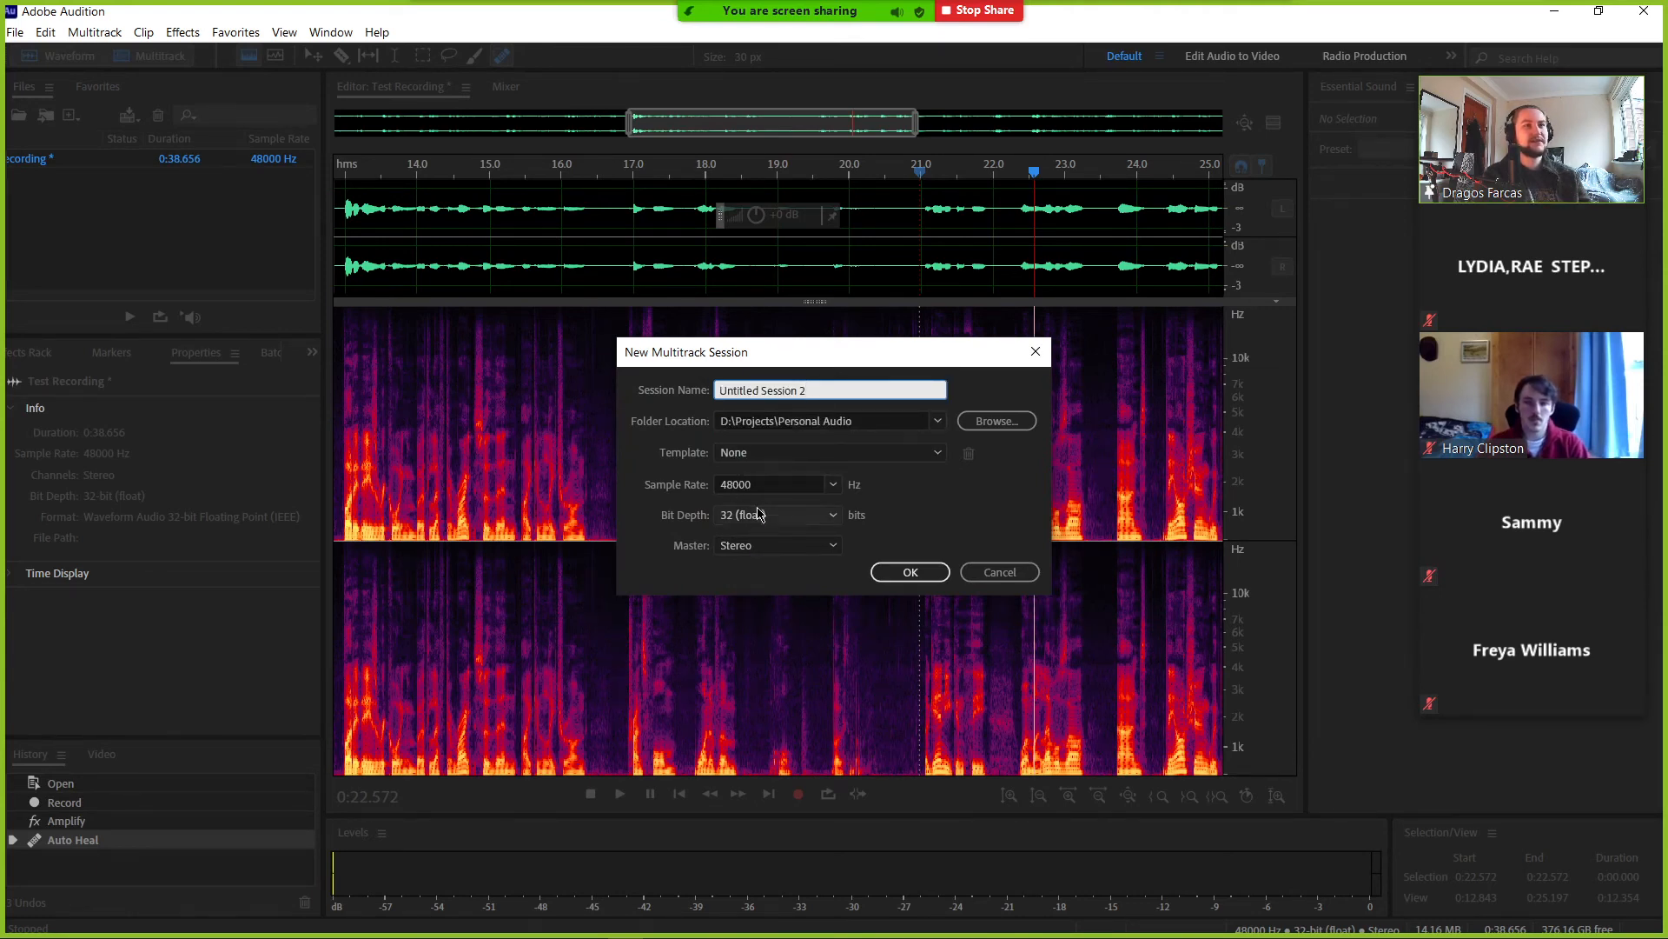
pyautogui.click(904, 572)
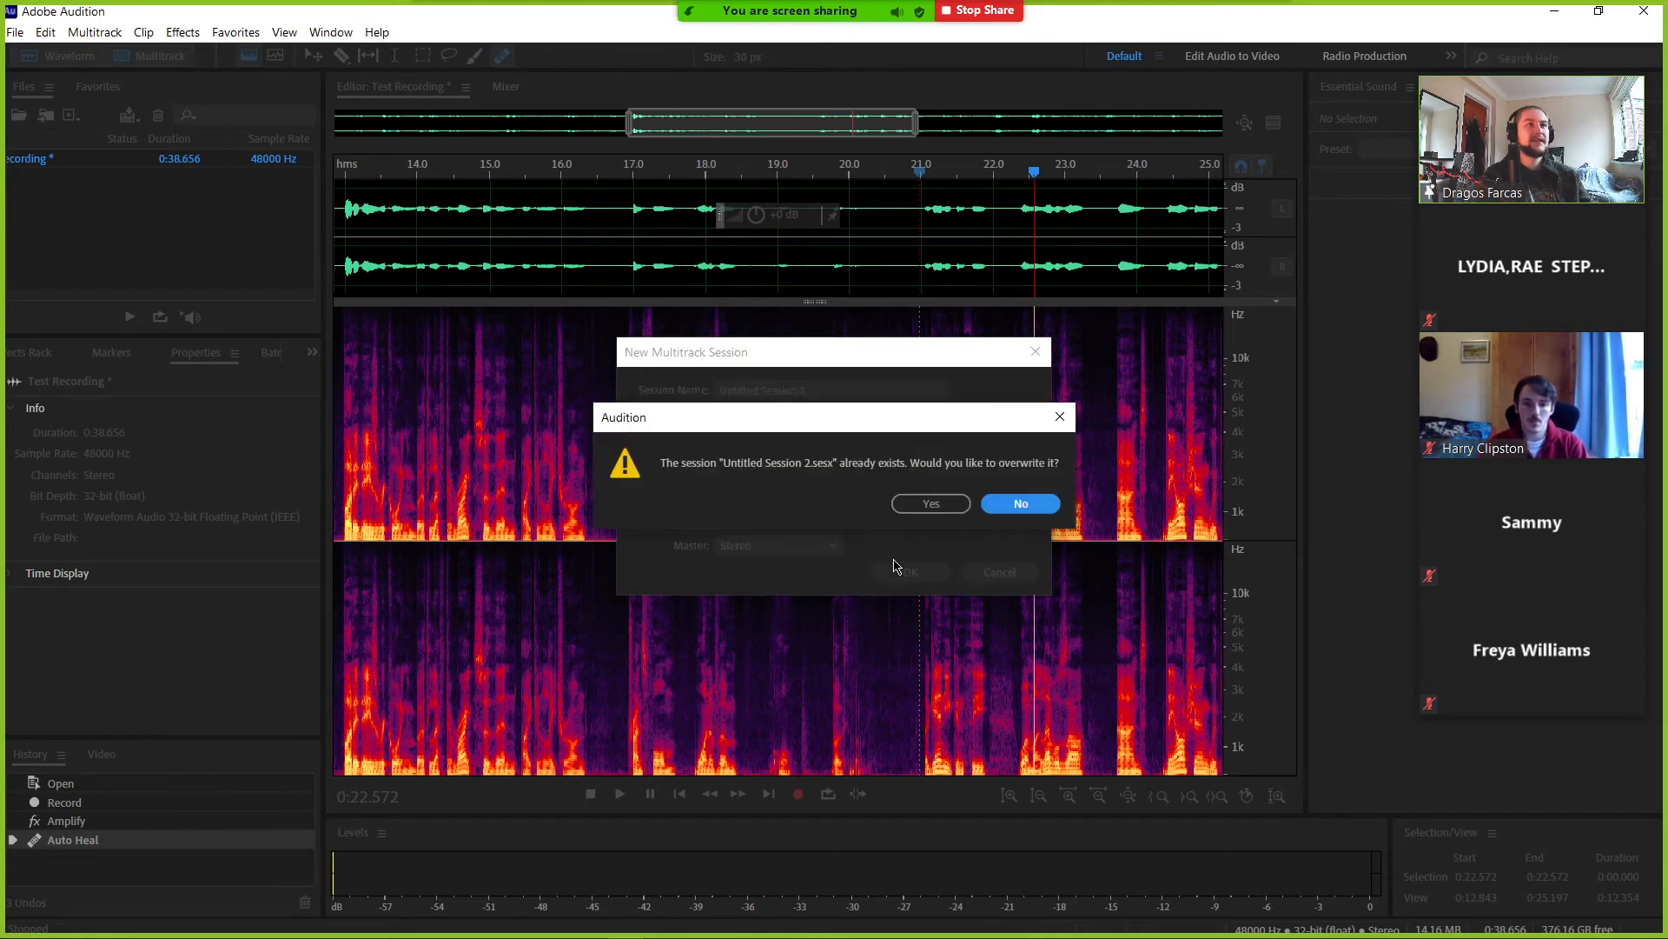
pyautogui.click(931, 504)
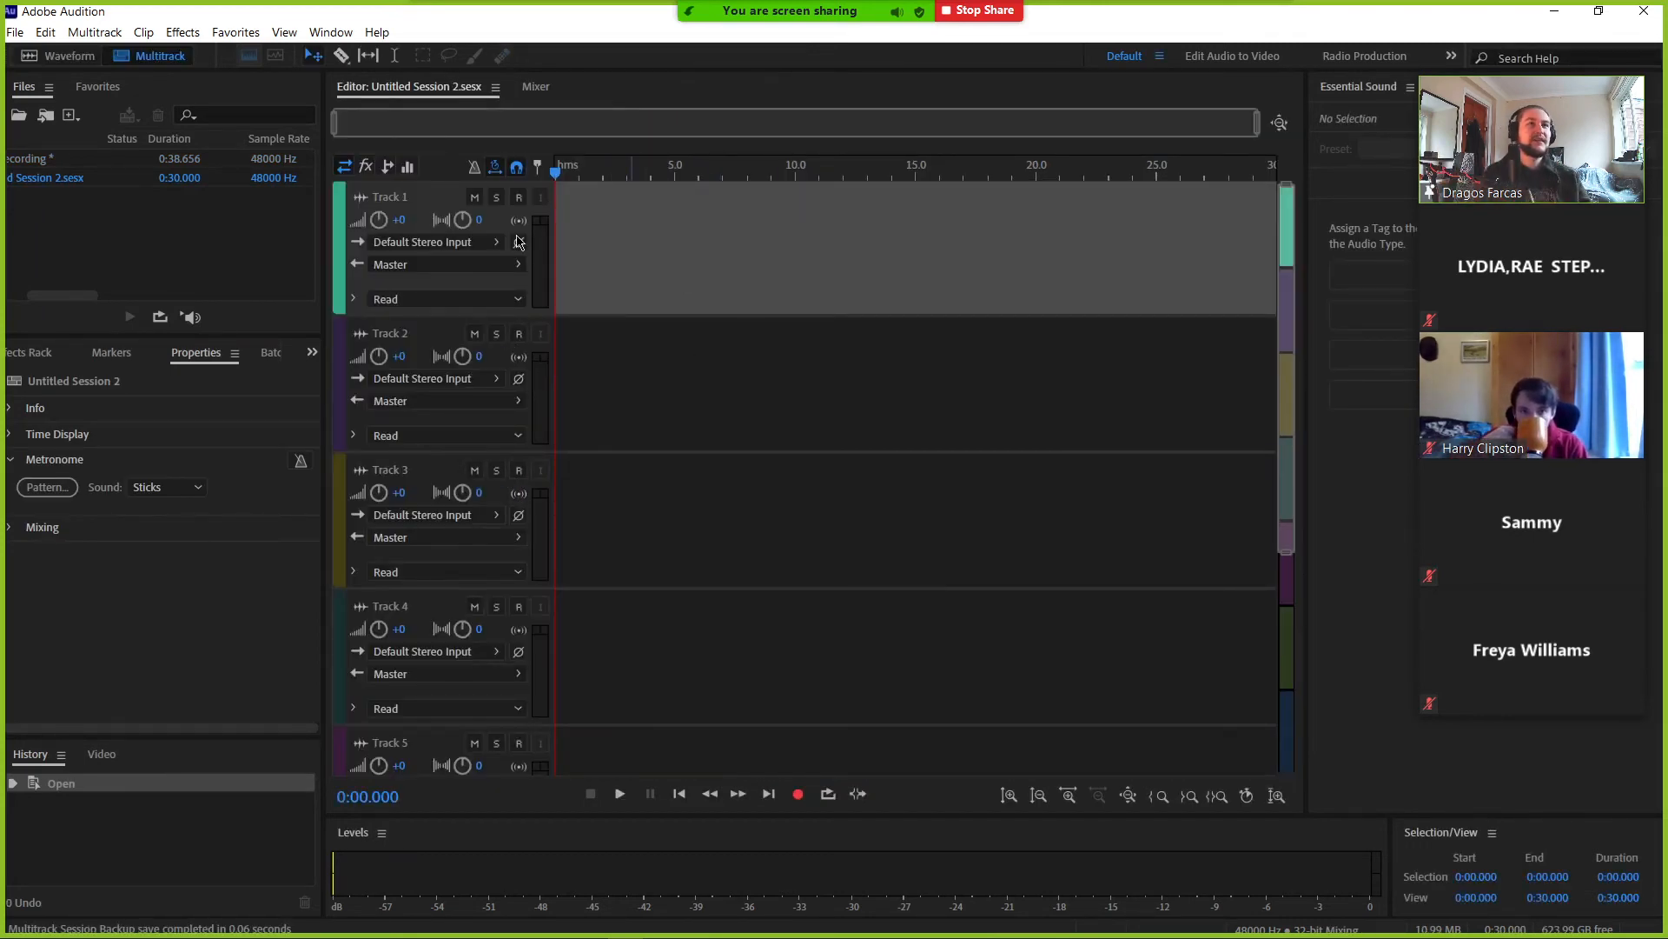
# - Examine Track 2's mono input options and the audio hardware preferences
pyautogui.scroll(-2, 460, 346)
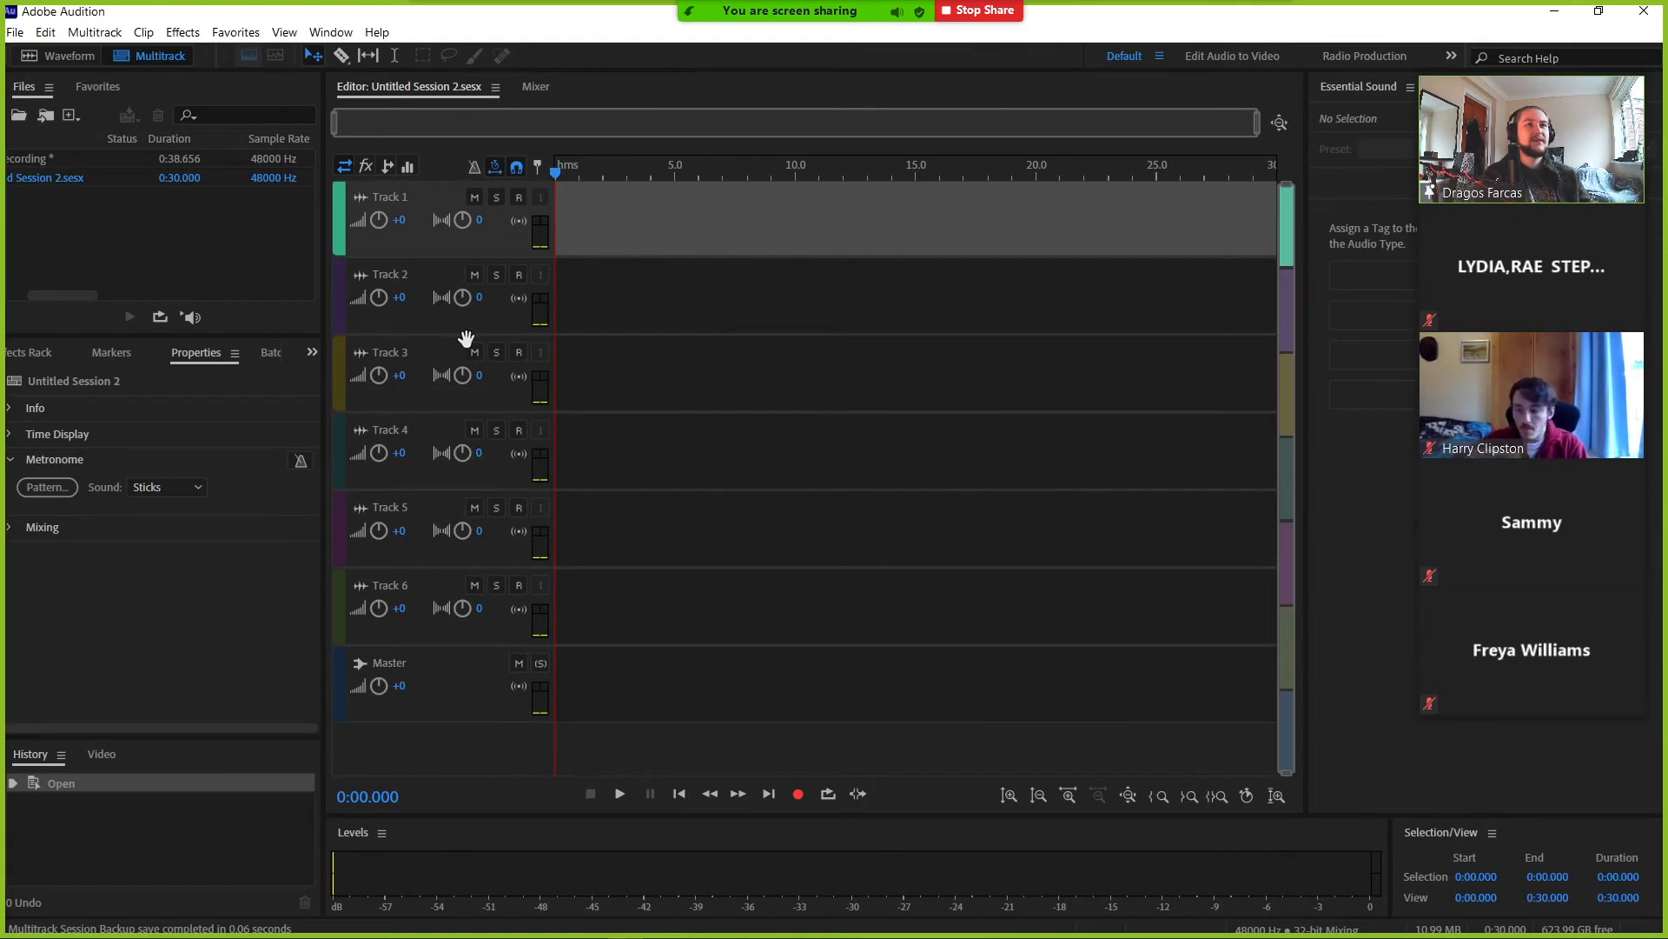
pyautogui.scroll(1, 462, 342)
pyautogui.click(437, 250)
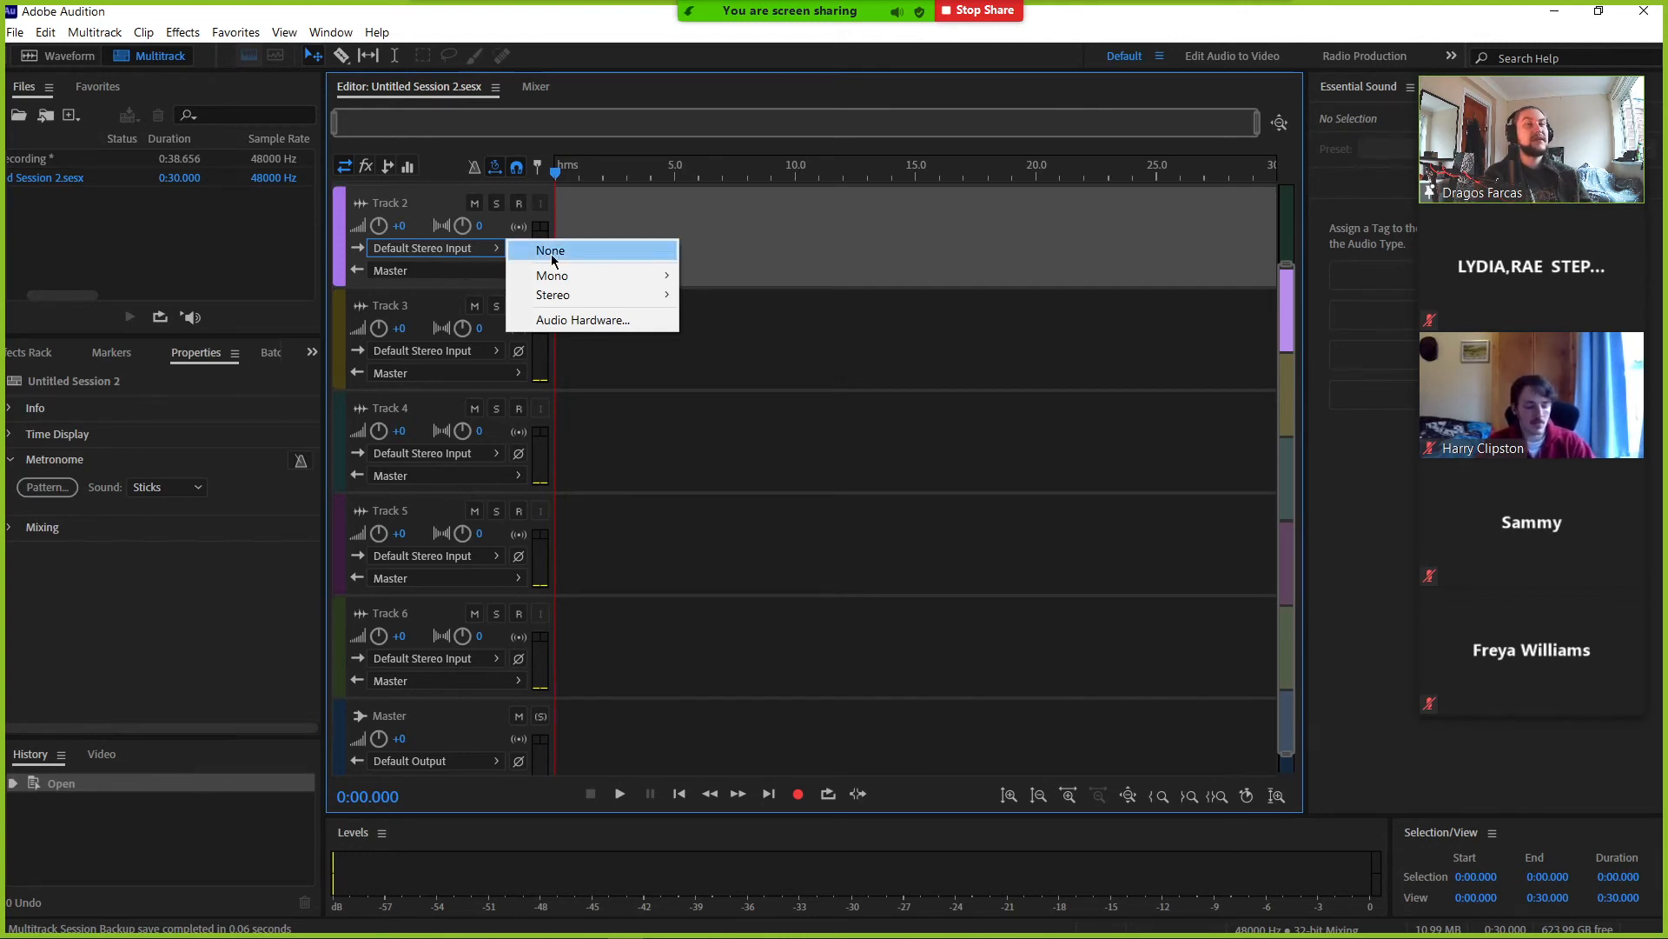
pyautogui.moveTo(559, 280)
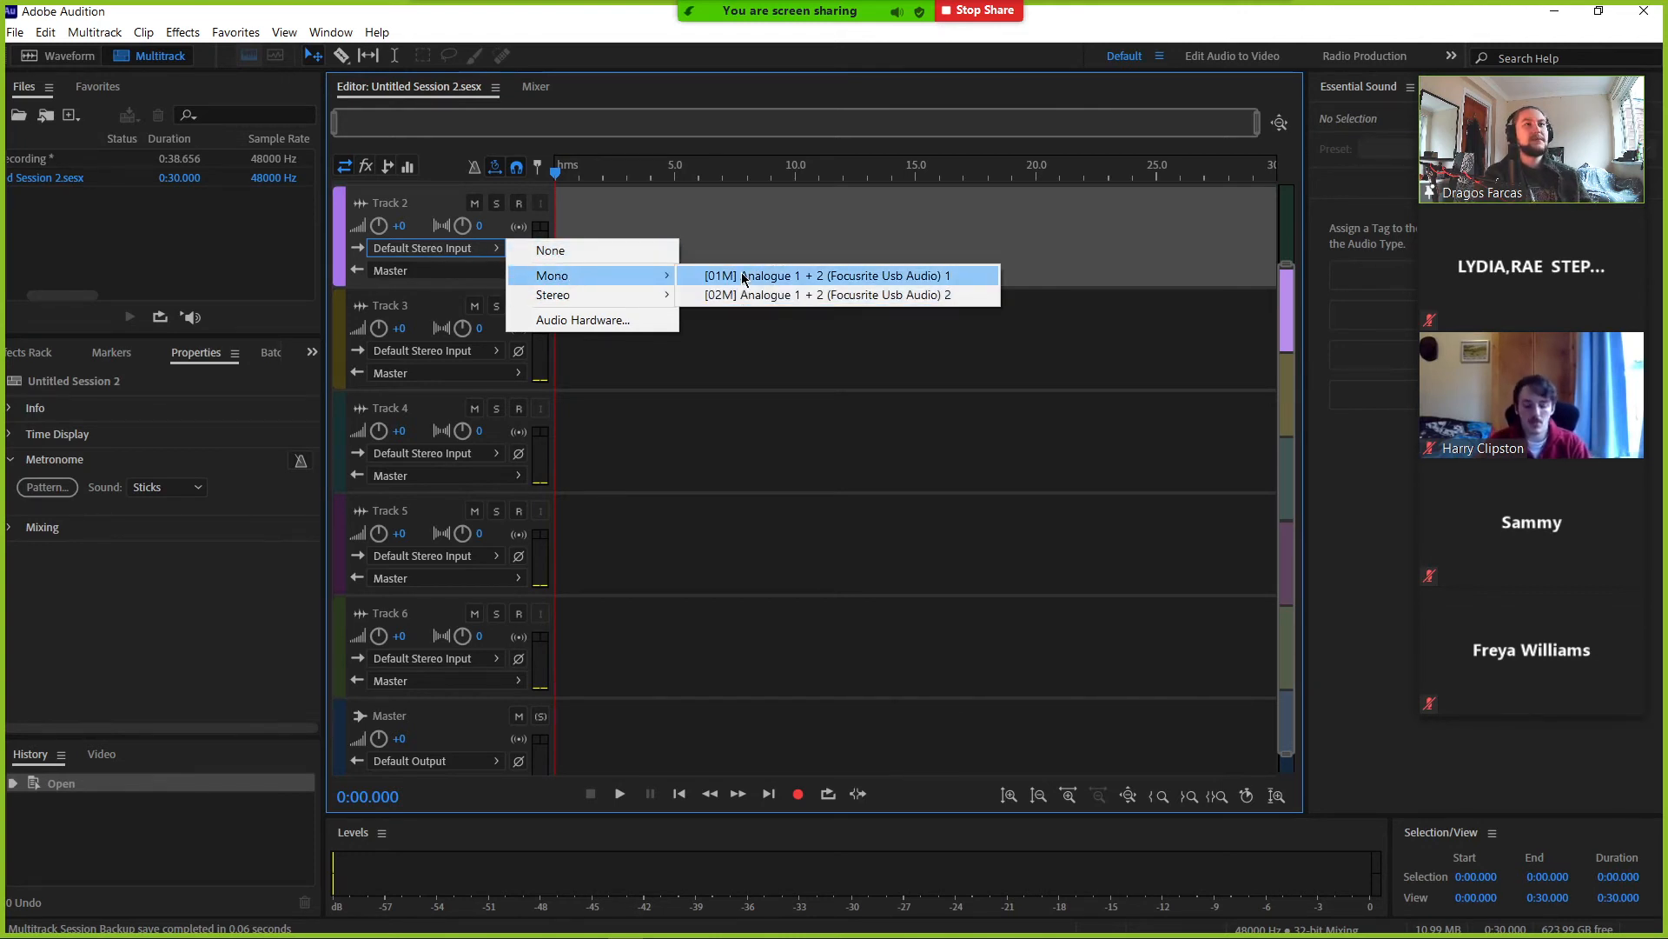
pyautogui.click(623, 319)
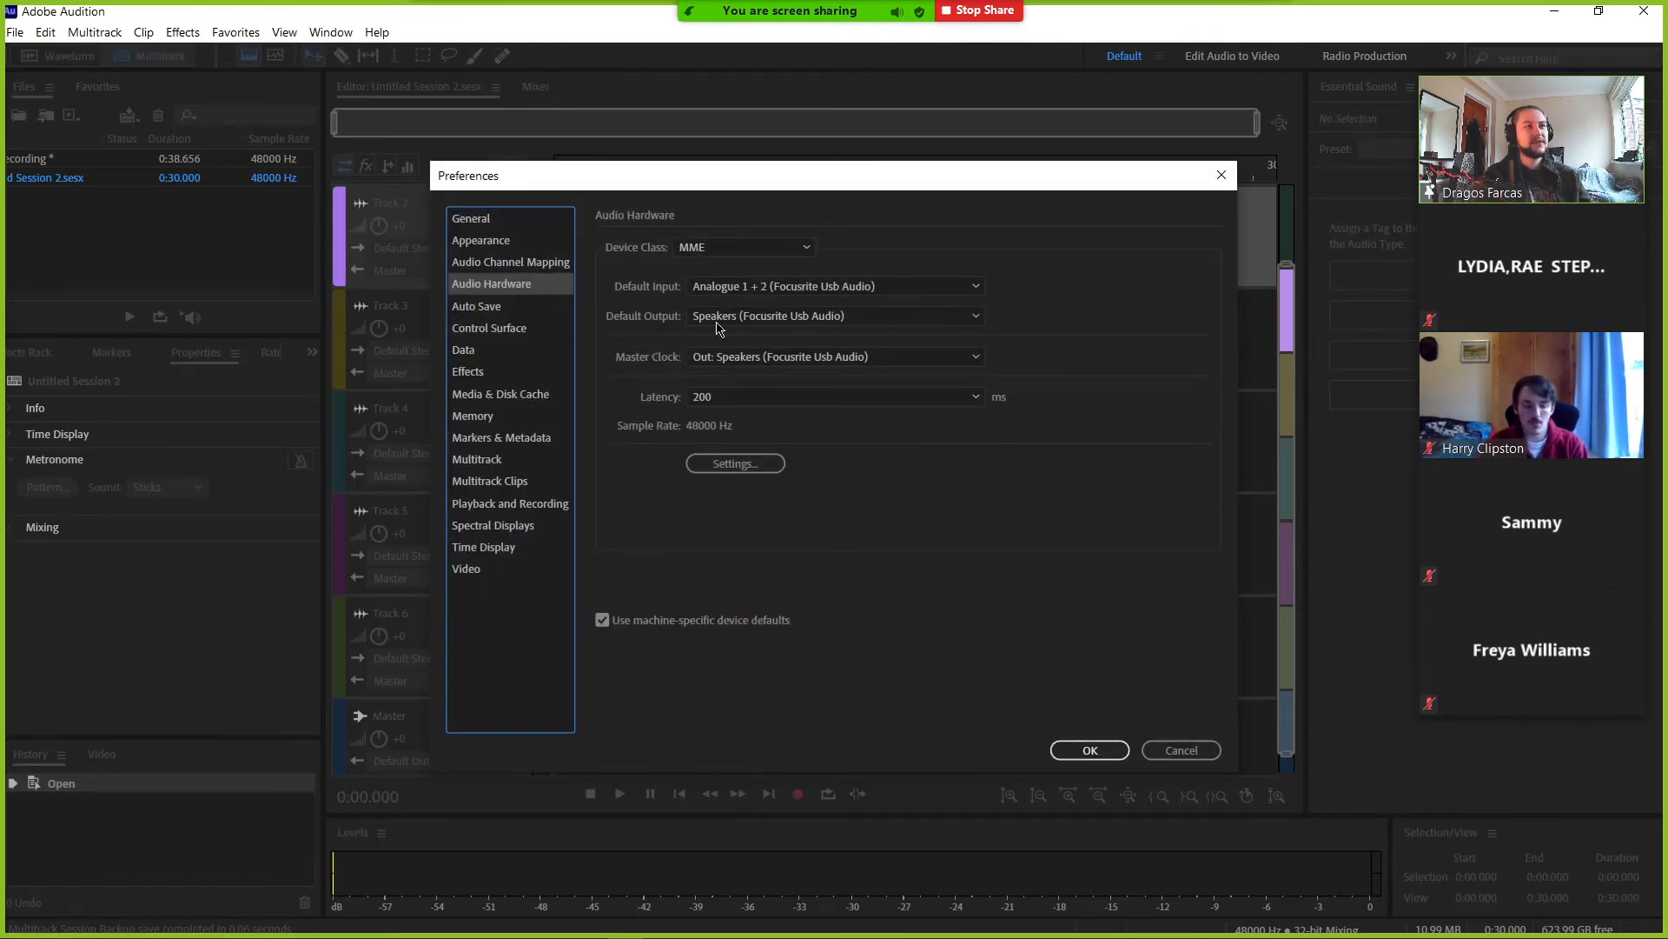
pyautogui.click(1221, 174)
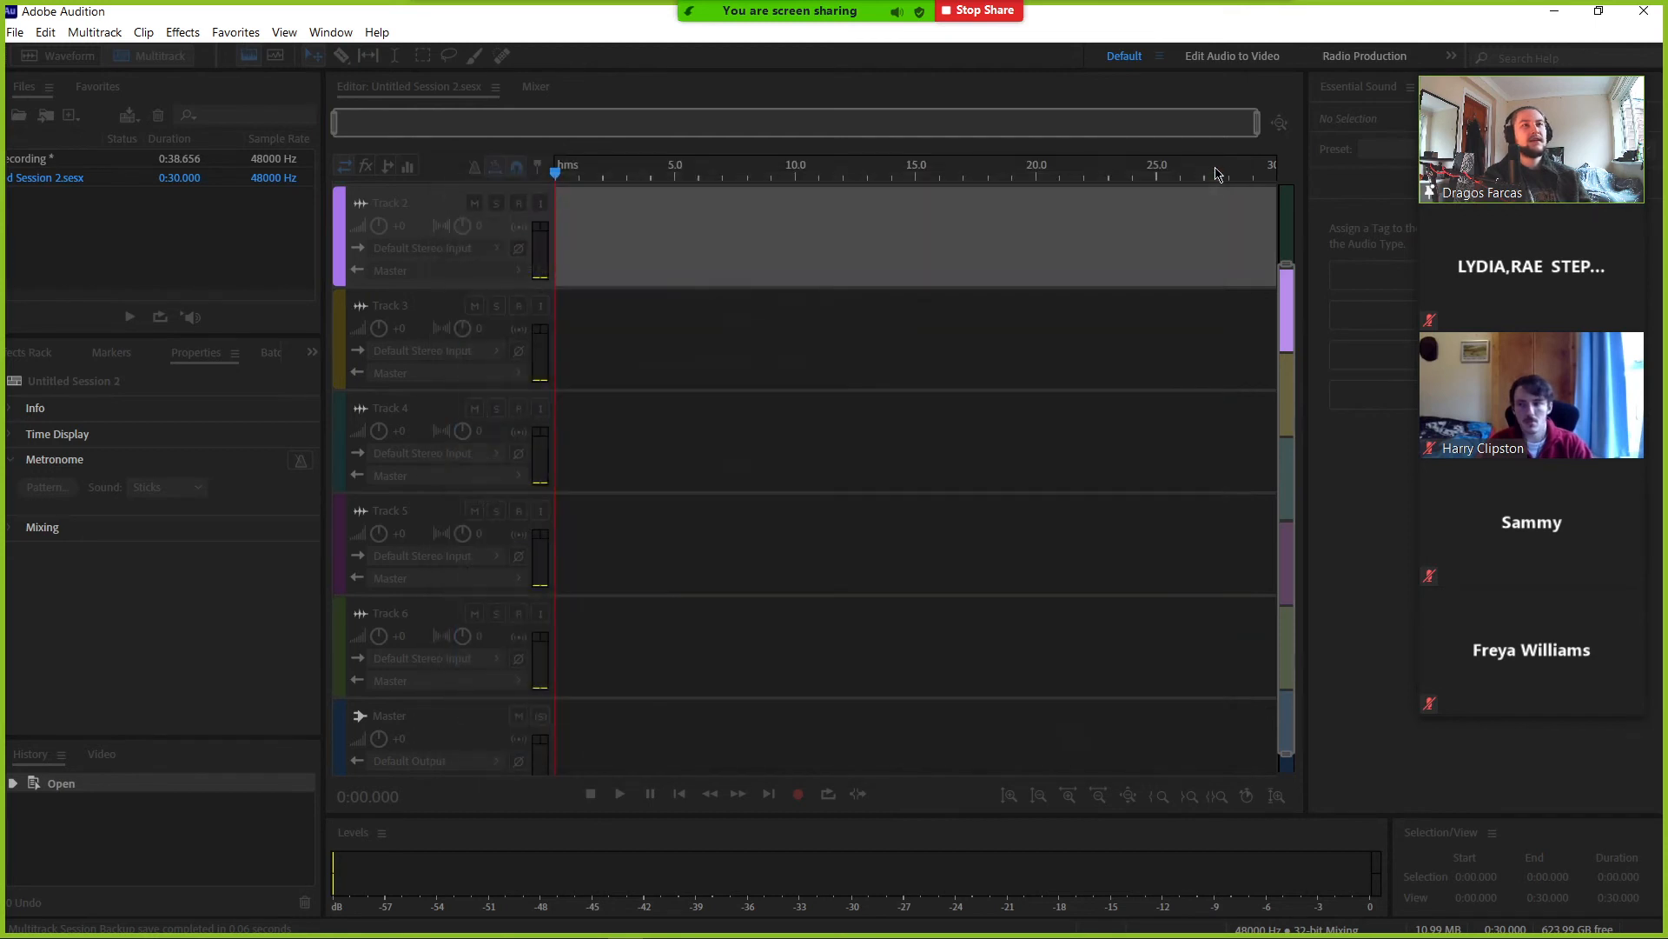
# - Try record arm, solo and mute on Track 2, switching each one back off
pyautogui.click(519, 202)
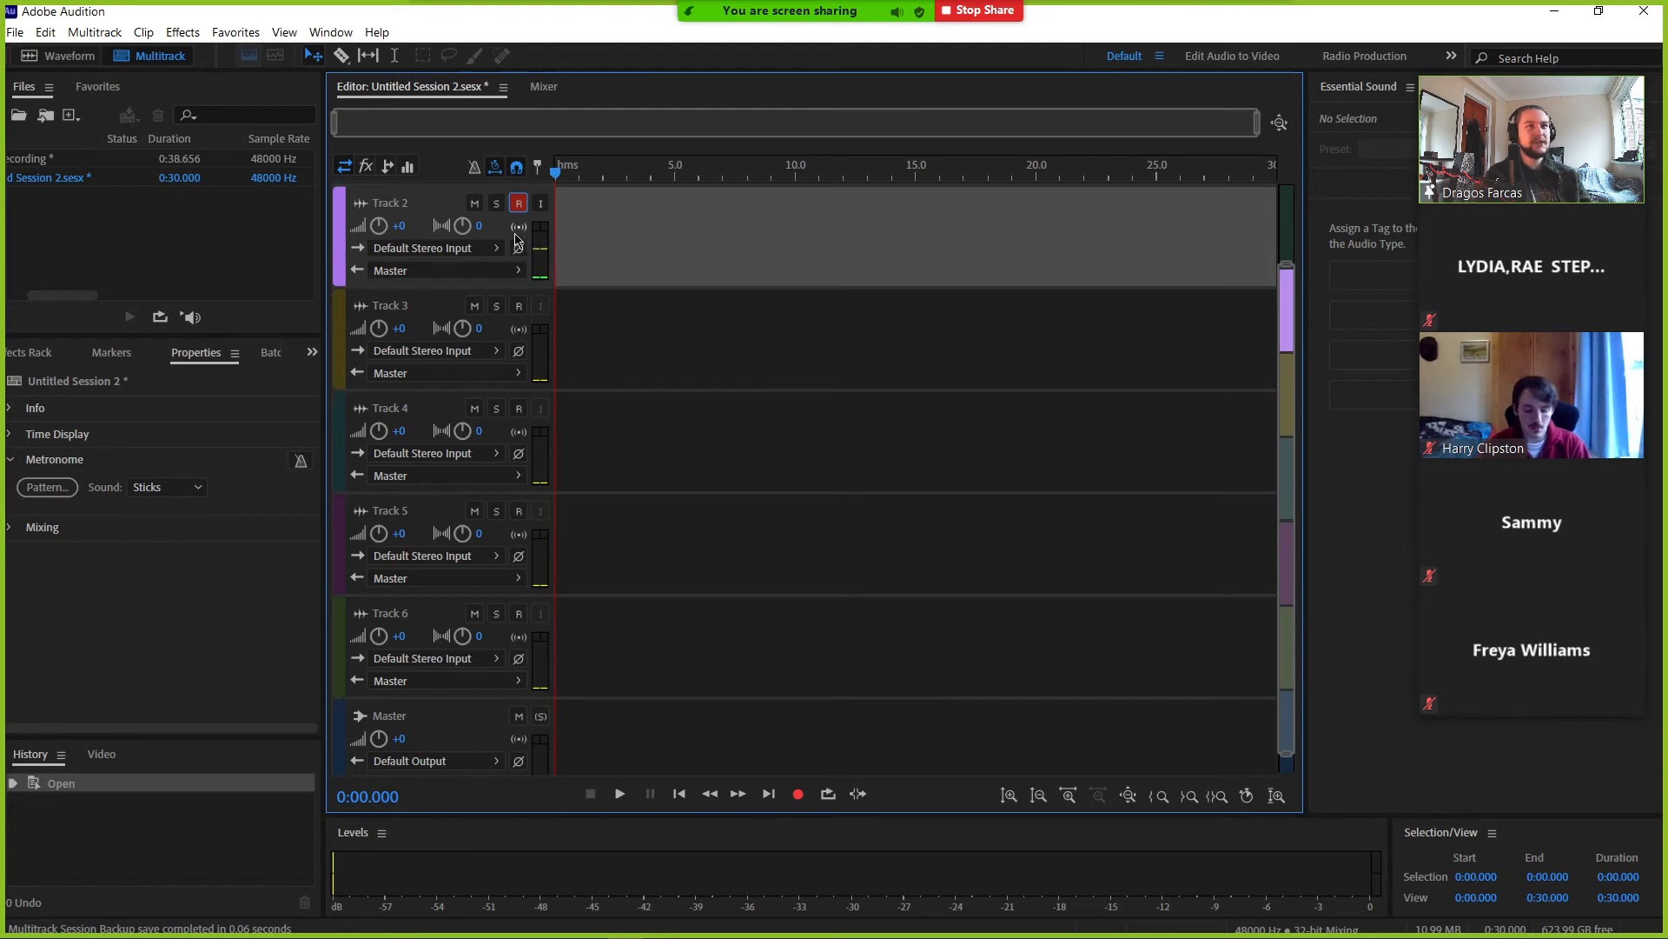
pyautogui.click(519, 202)
pyautogui.click(496, 202)
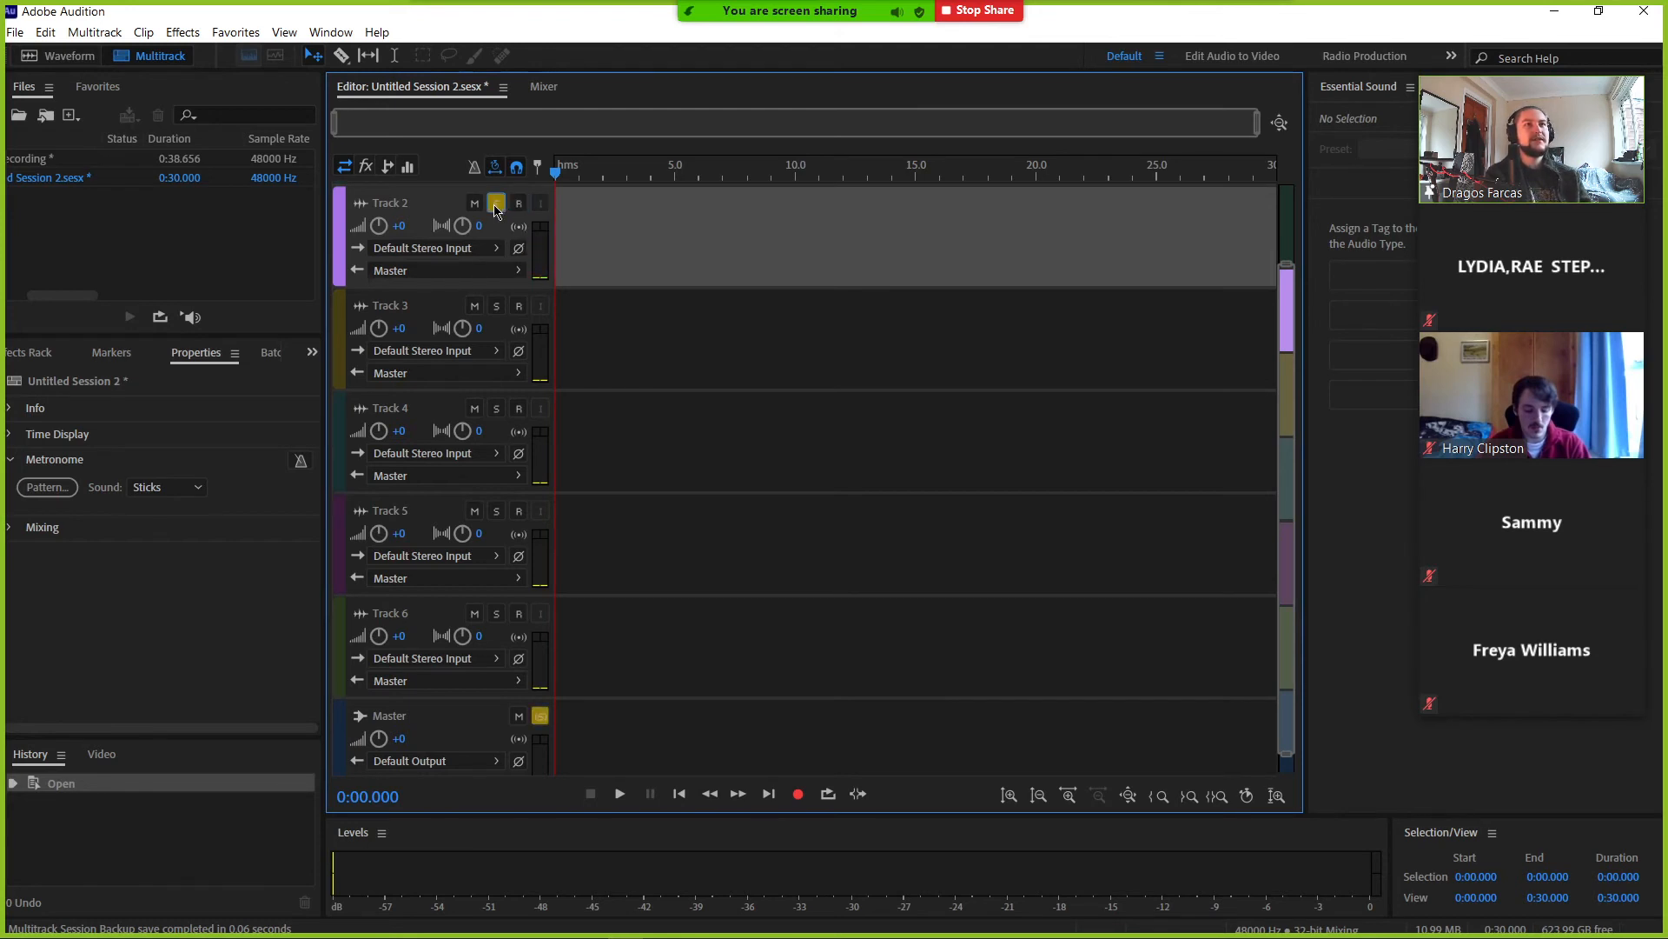
pyautogui.click(496, 203)
pyautogui.click(475, 202)
pyautogui.click(496, 202)
pyautogui.click(496, 202)
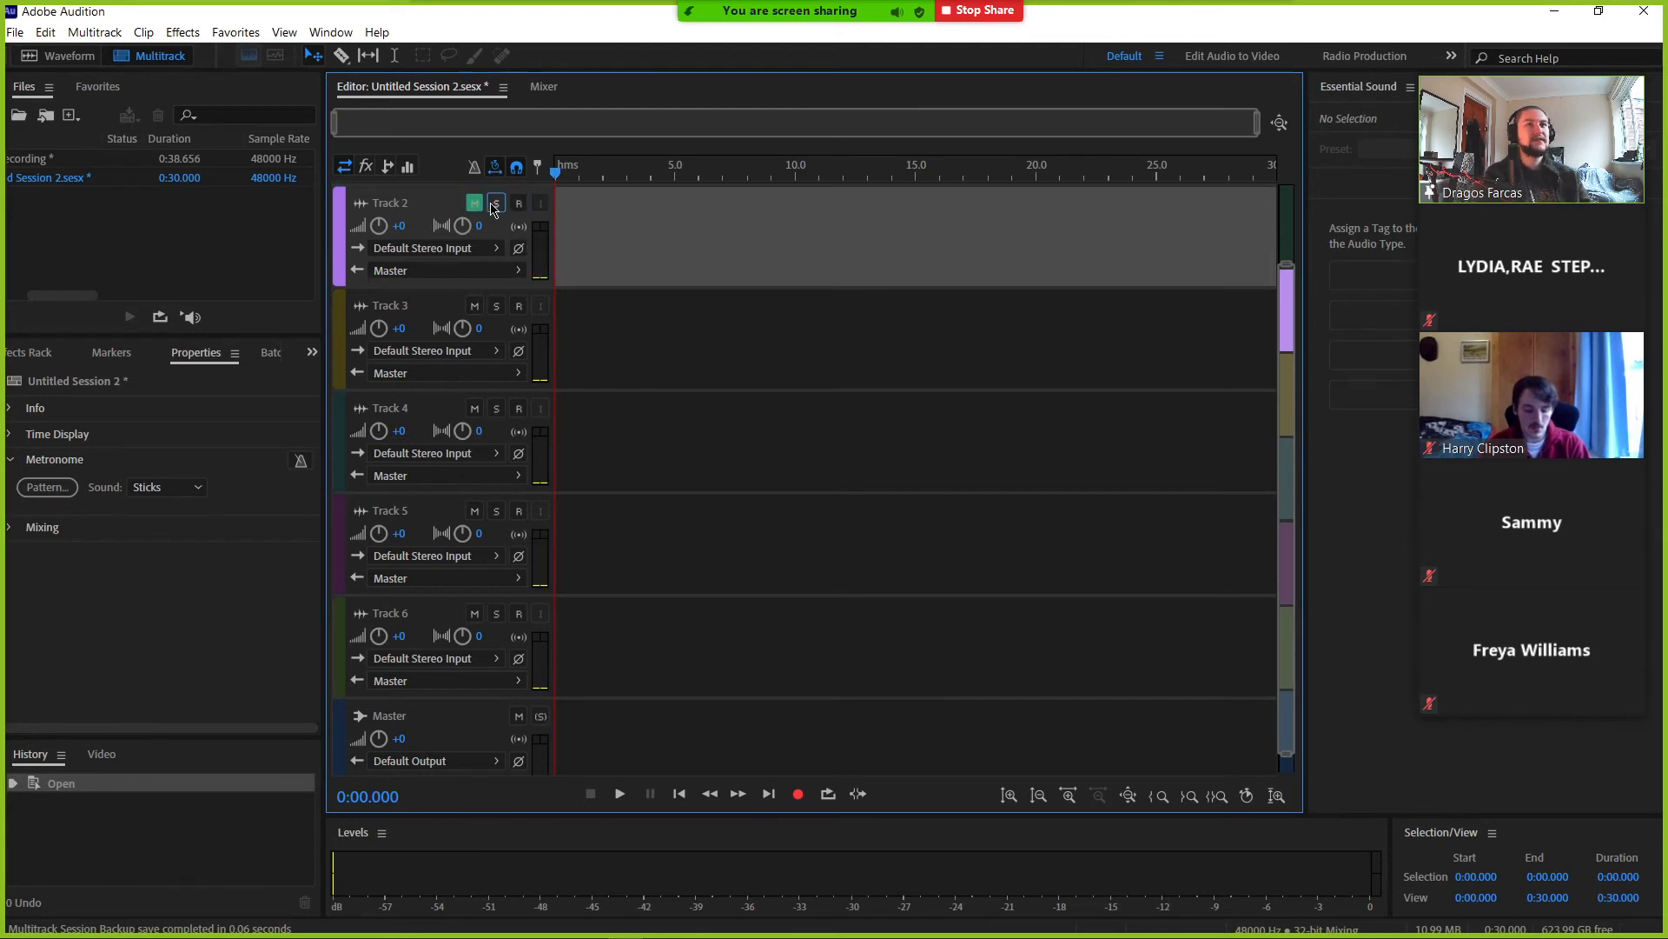
pyautogui.click(474, 202)
pyautogui.scroll(-1, 730, 368)
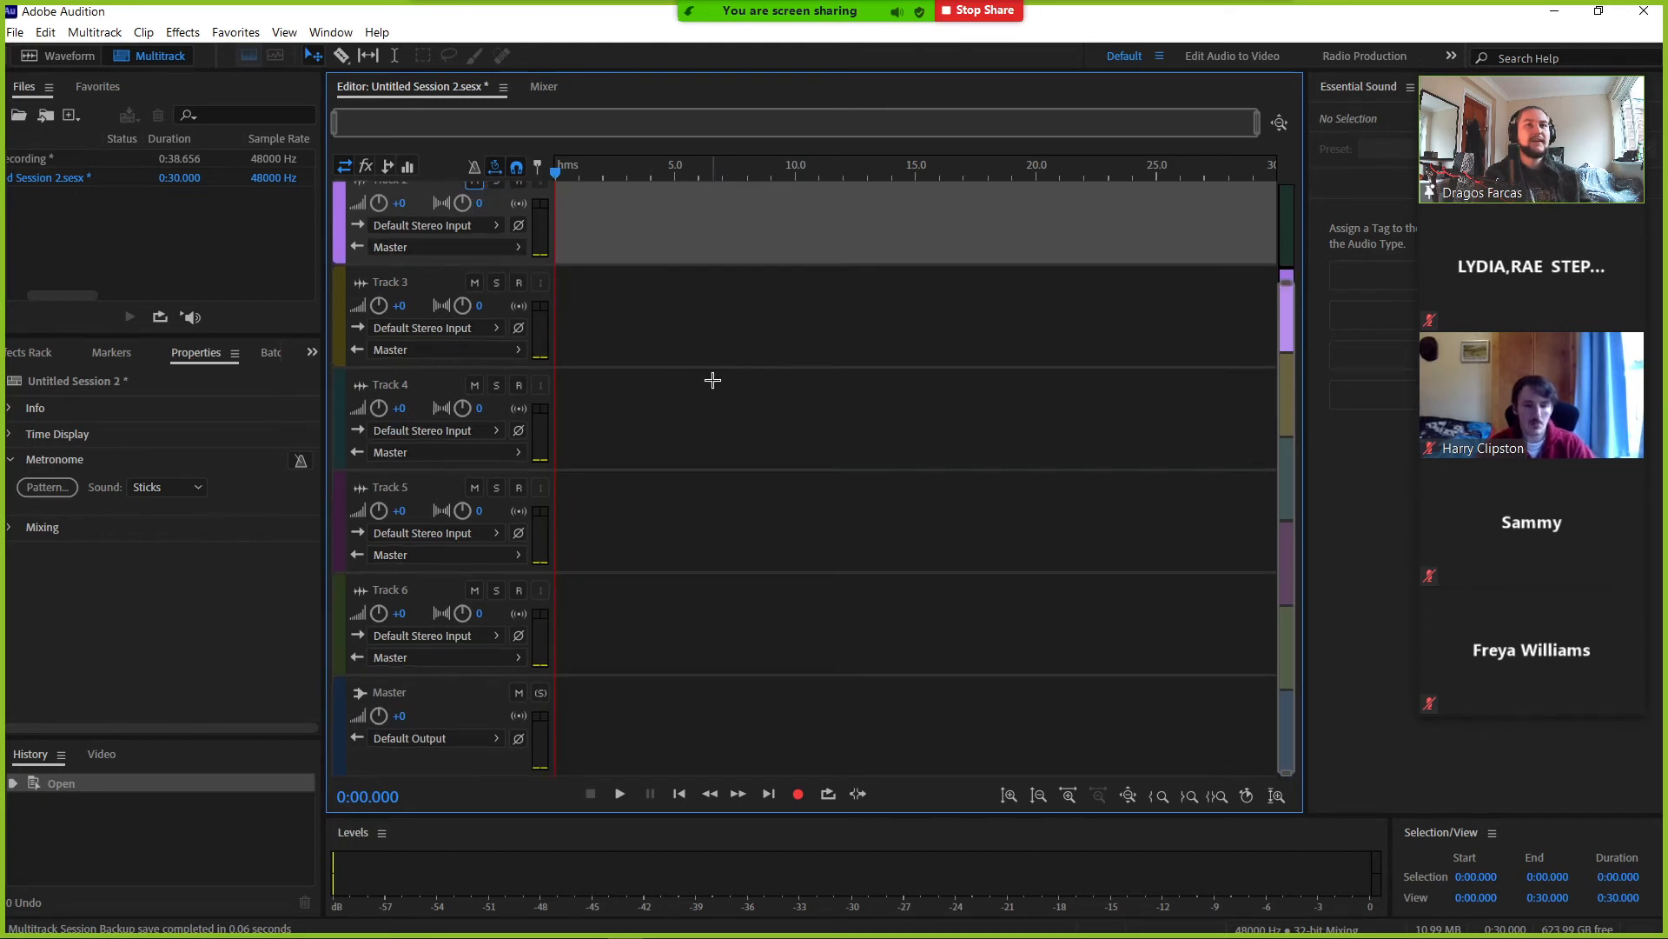
pyautogui.scroll(3, 712, 380)
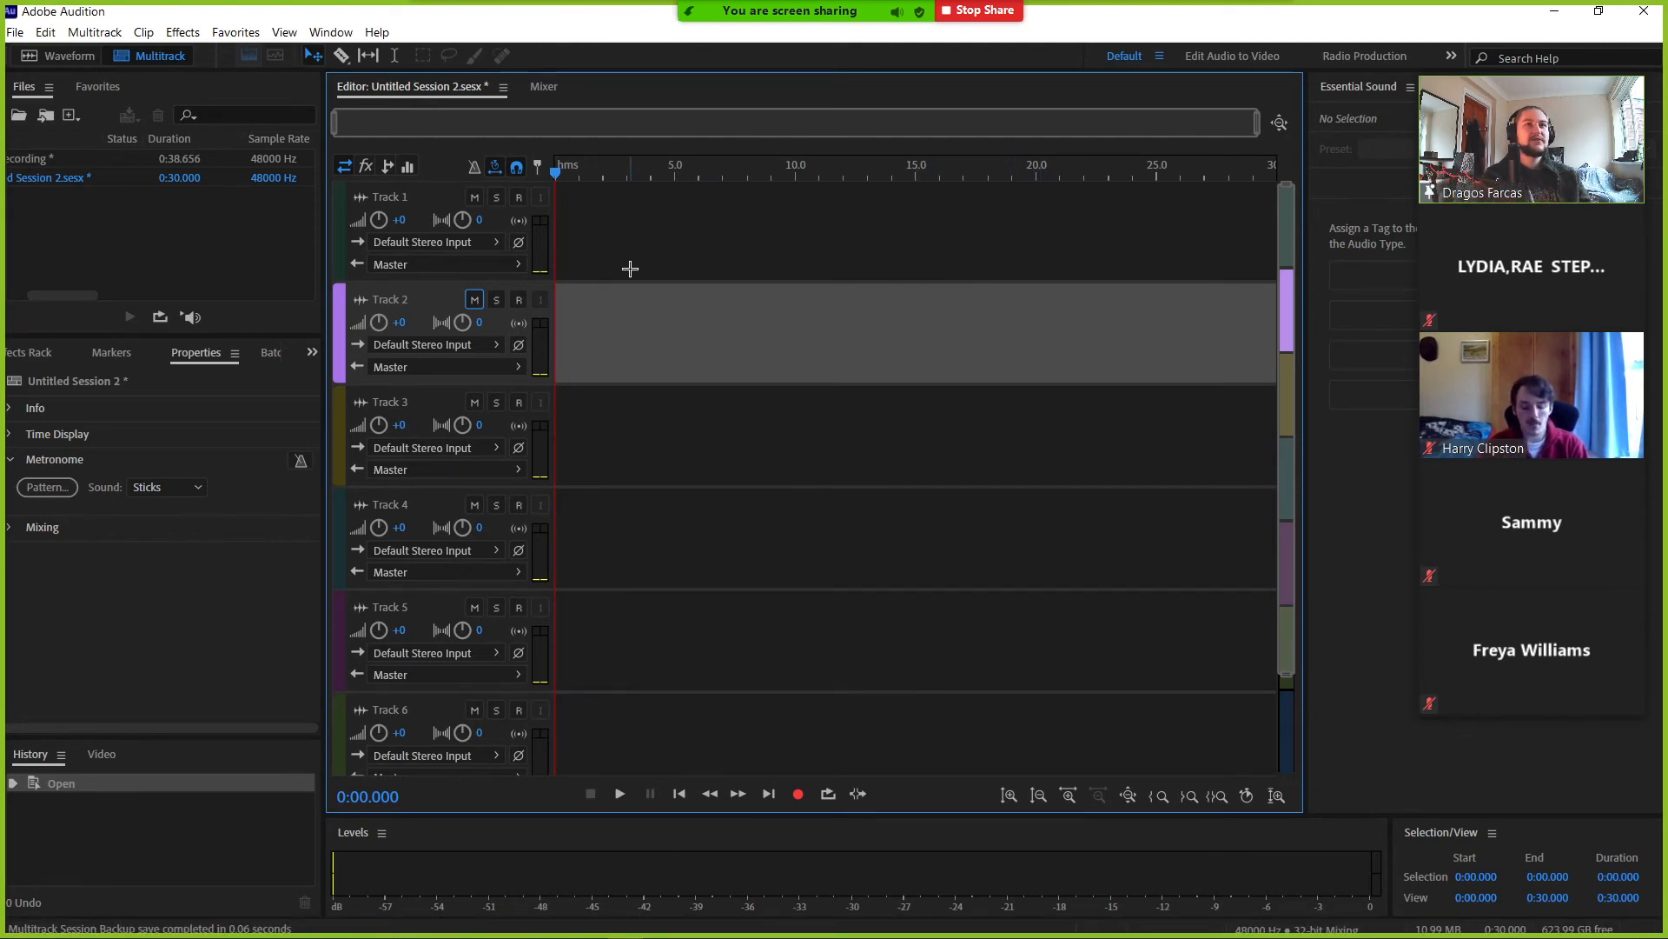
# - Return to the Test Recording file, place the playhead at about 15.2 s and hide the spectral frequency display
pyautogui.click(81, 57)
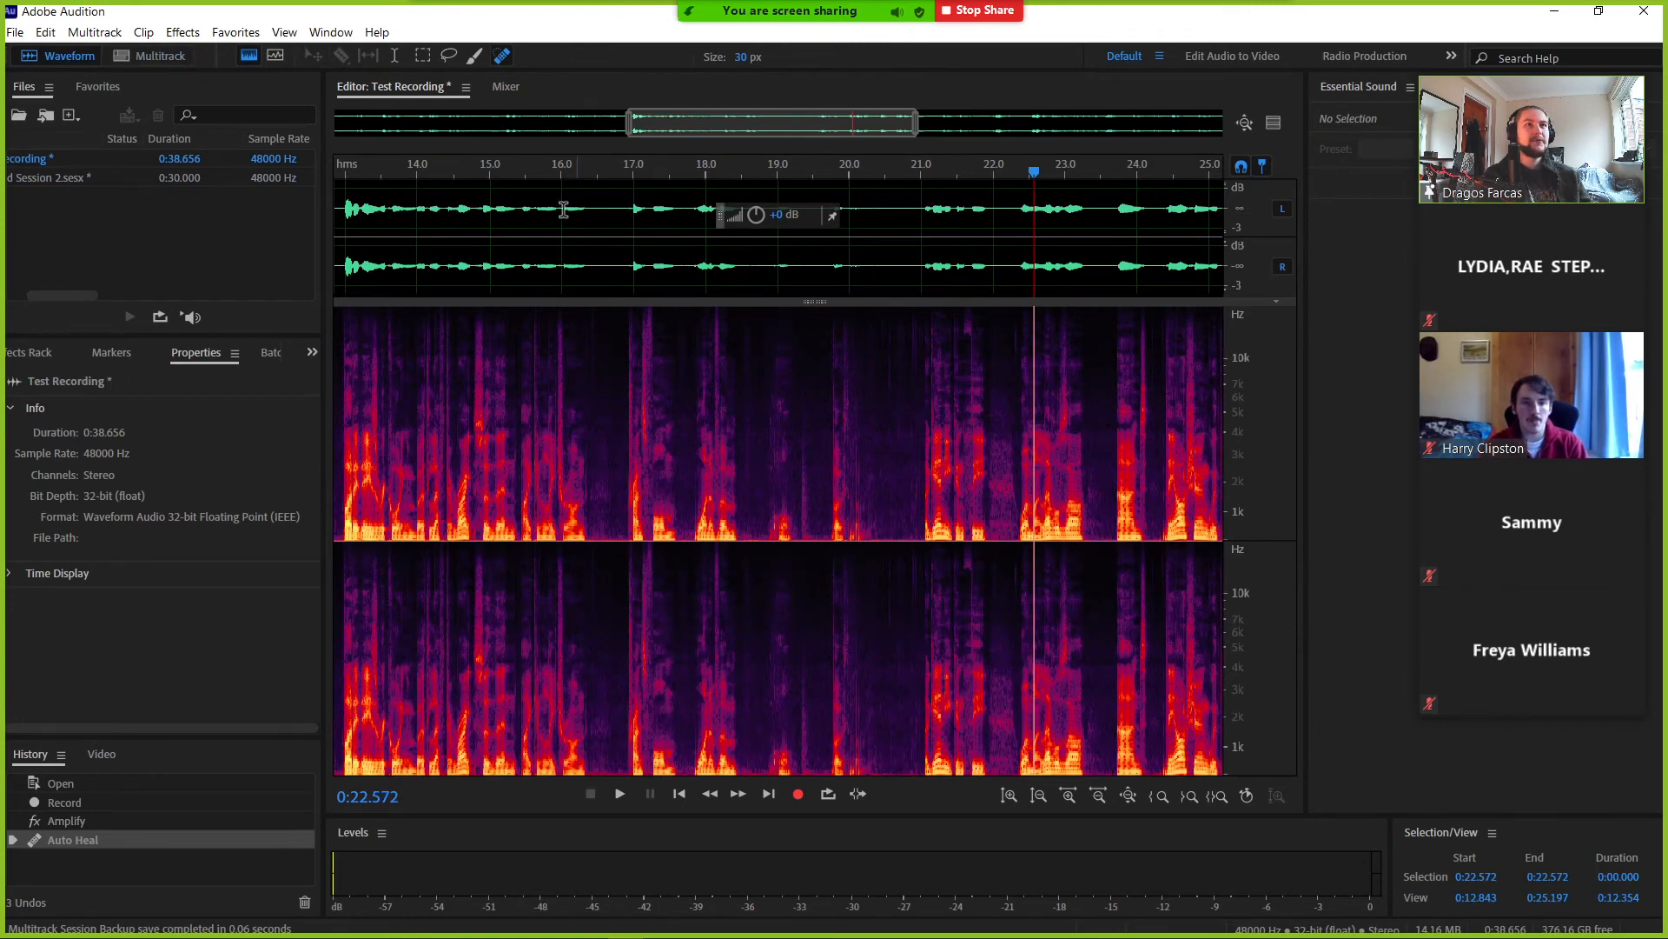
pyautogui.click(504, 217)
pyautogui.click(251, 56)
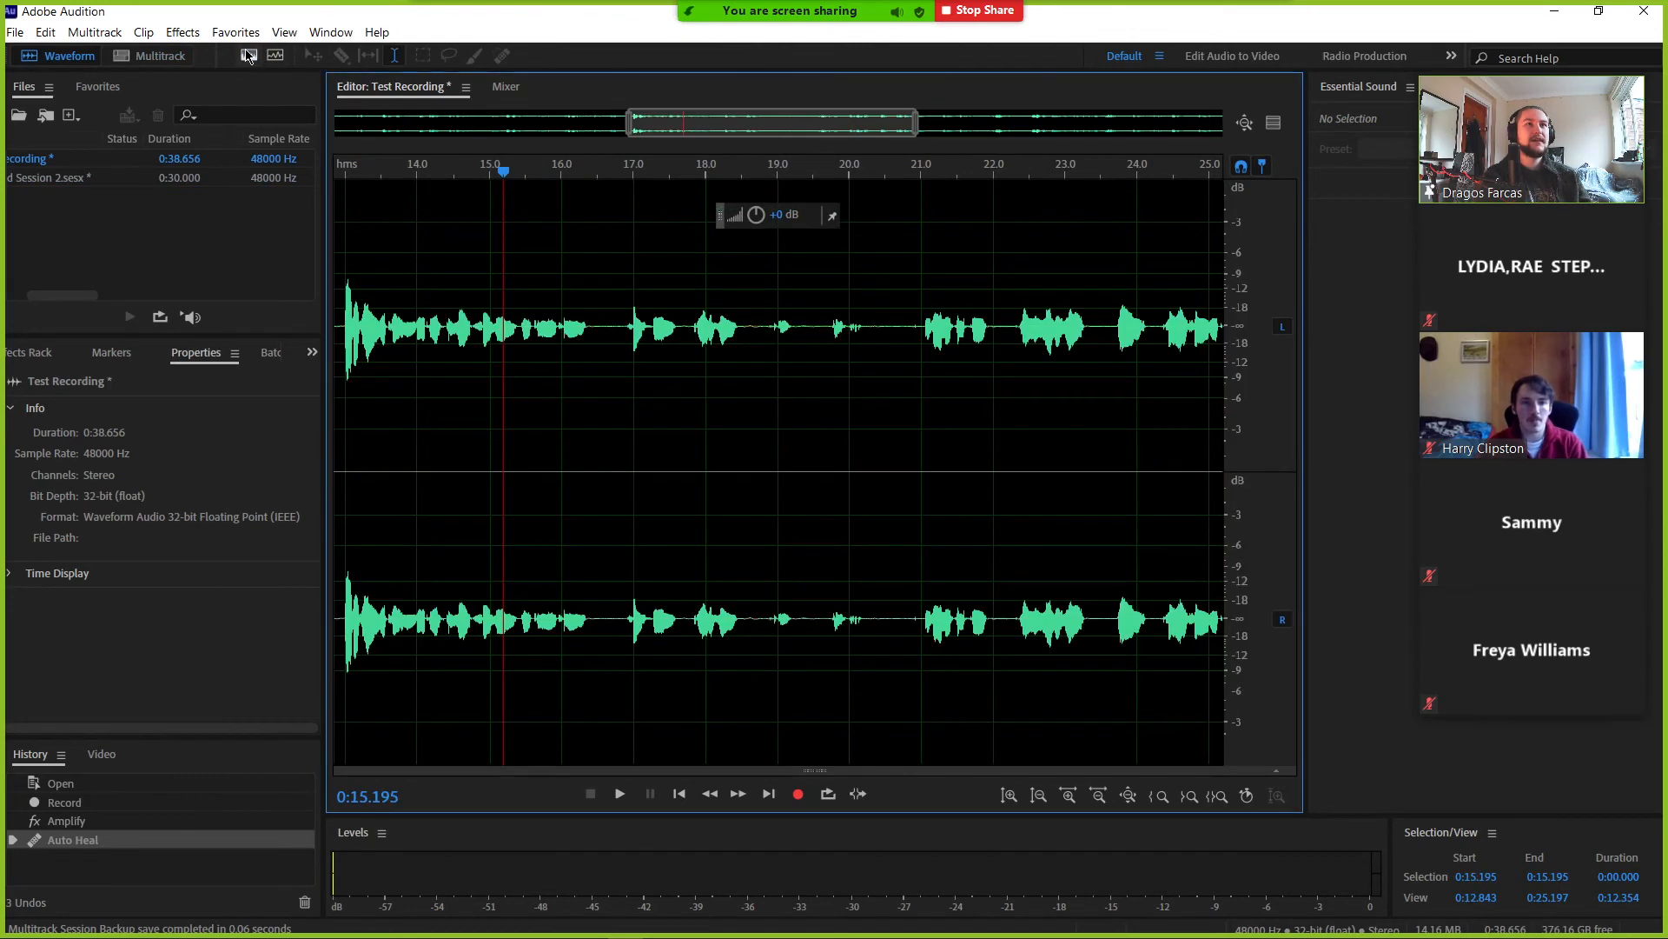
# - Insert the Test Recording file into the multitrack session Untitled Session 2
pyautogui.rightClick(458, 248)
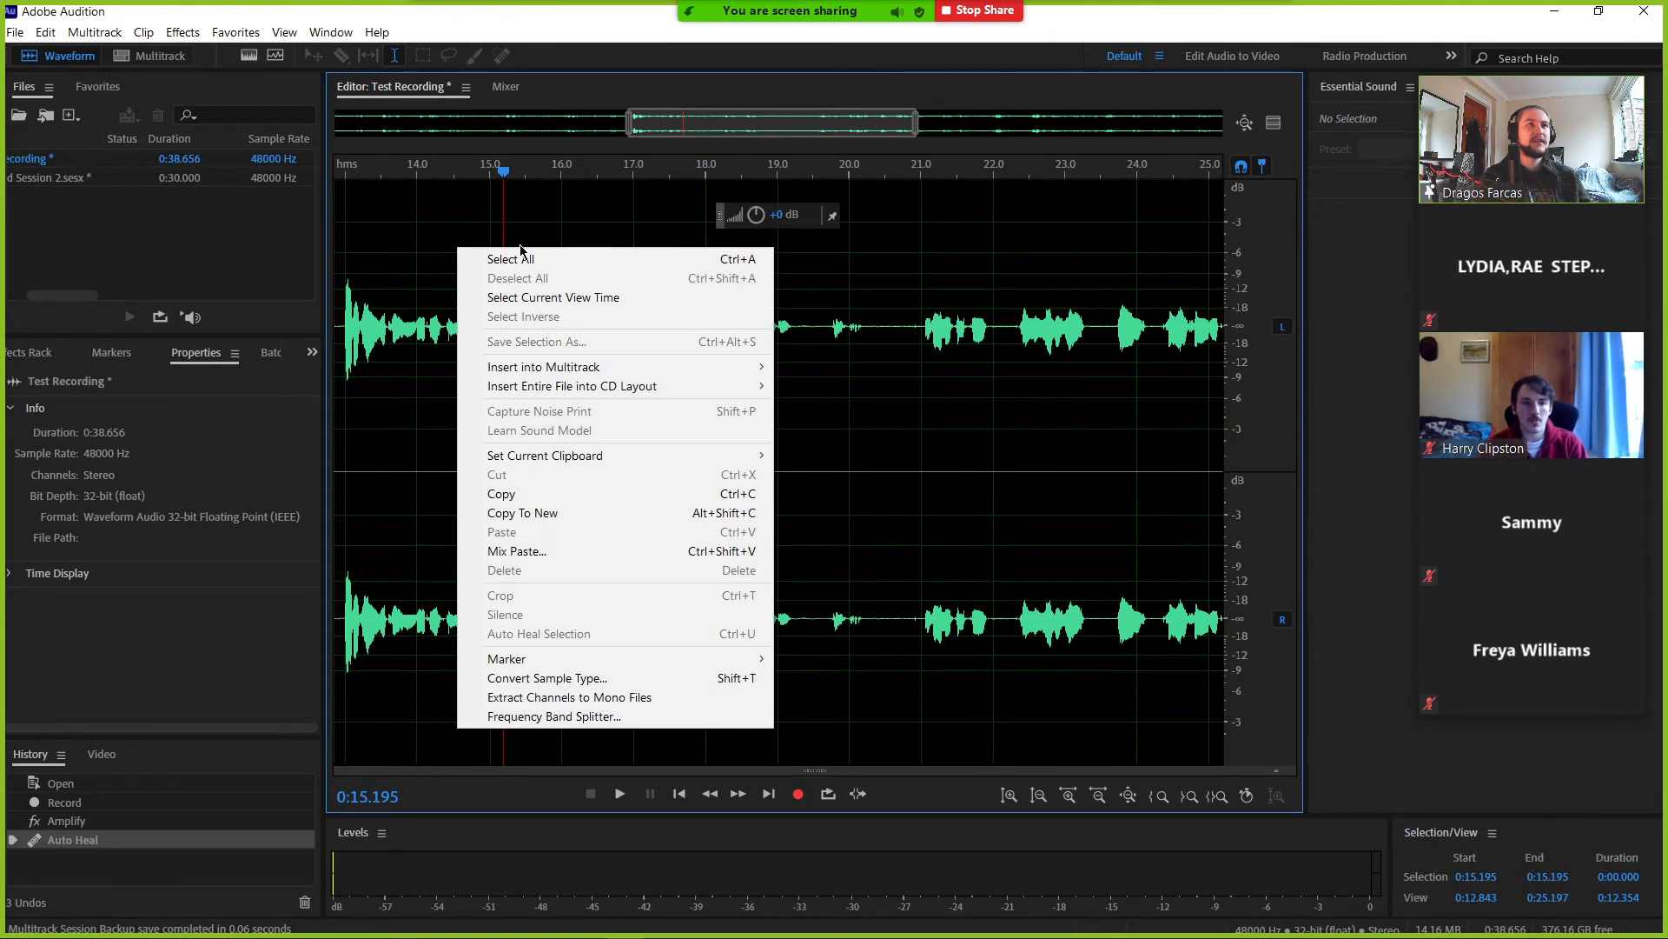
pyautogui.moveTo(540, 372)
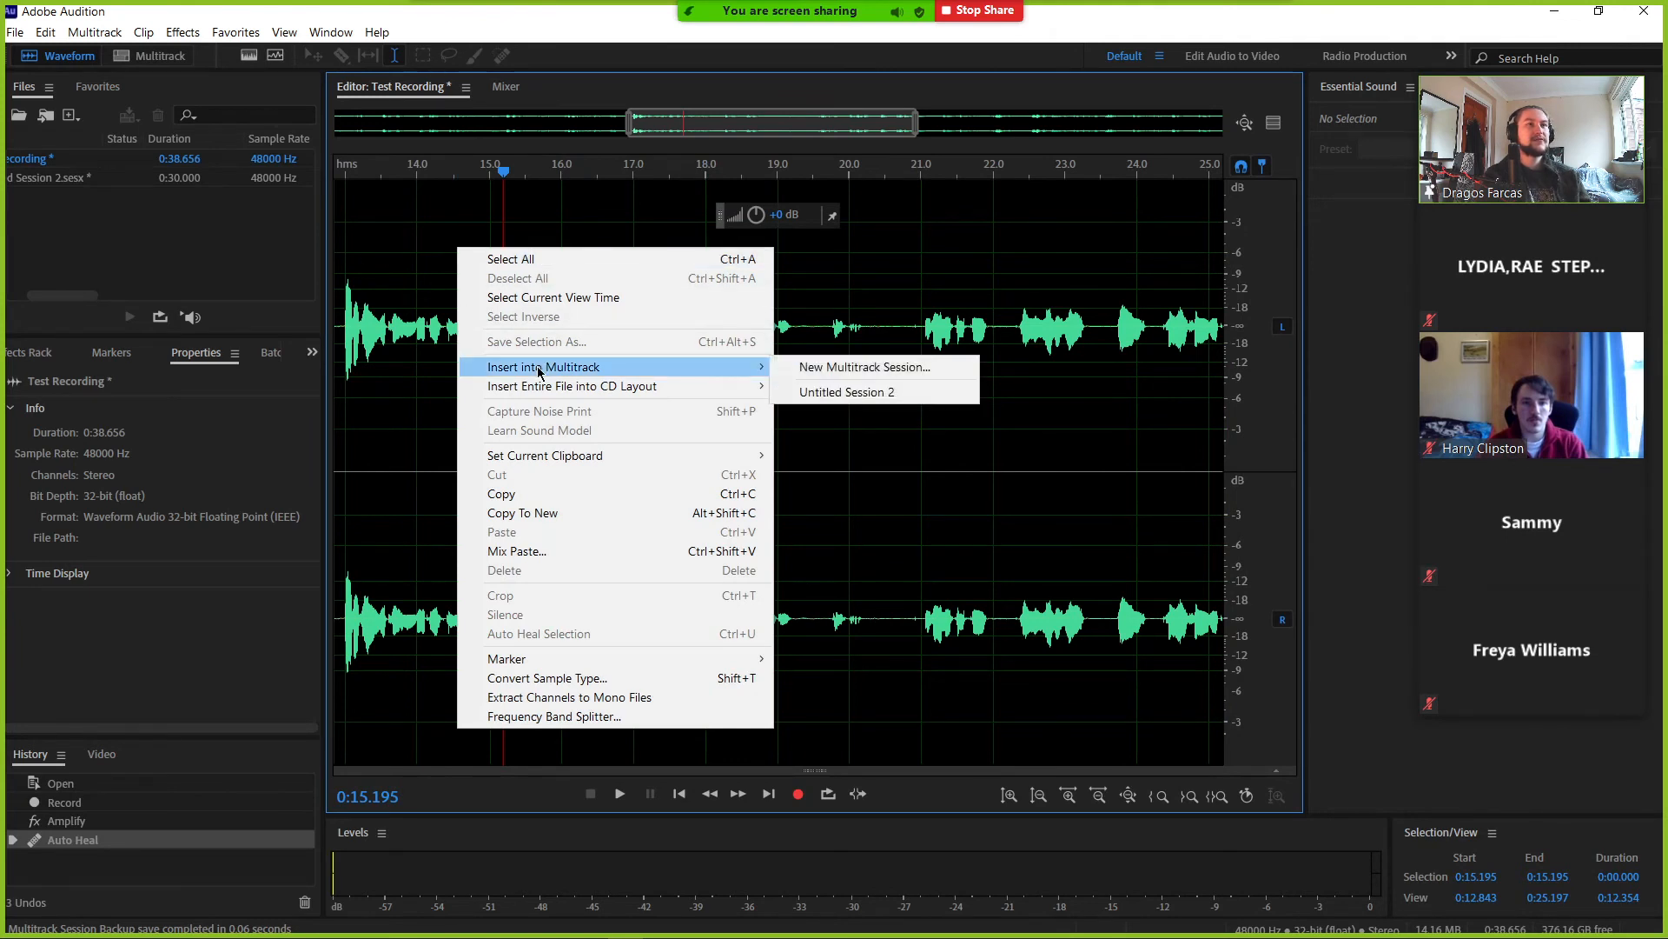
pyautogui.click(834, 392)
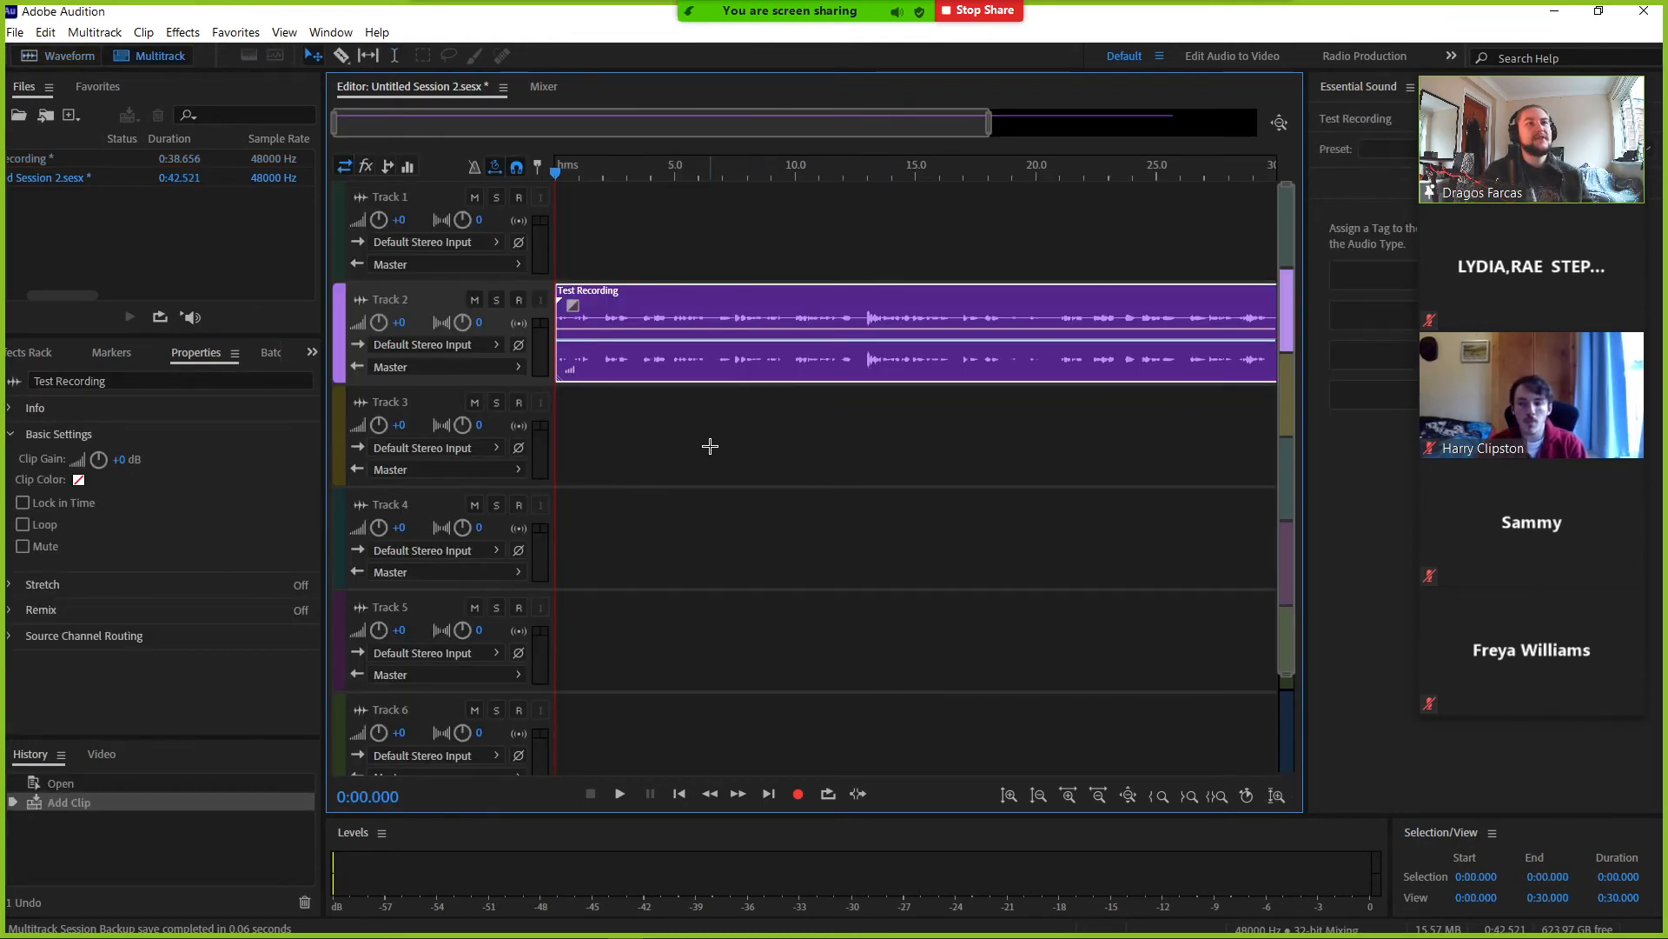
pyautogui.scroll(1, 729, 478)
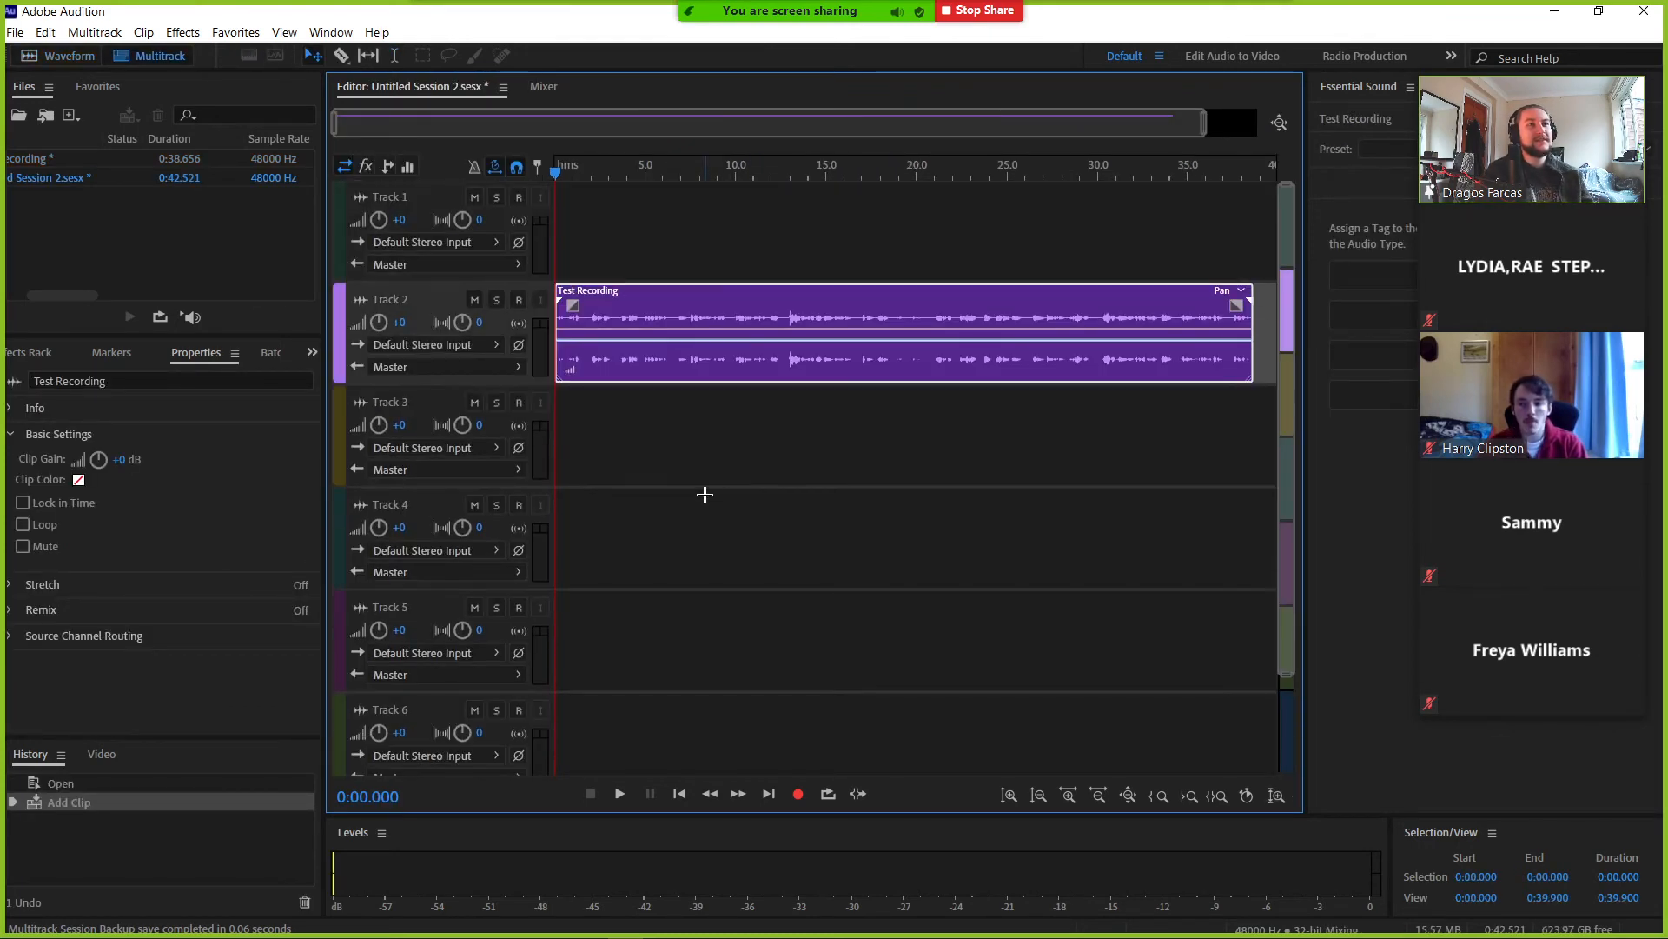
pyautogui.click(704, 492)
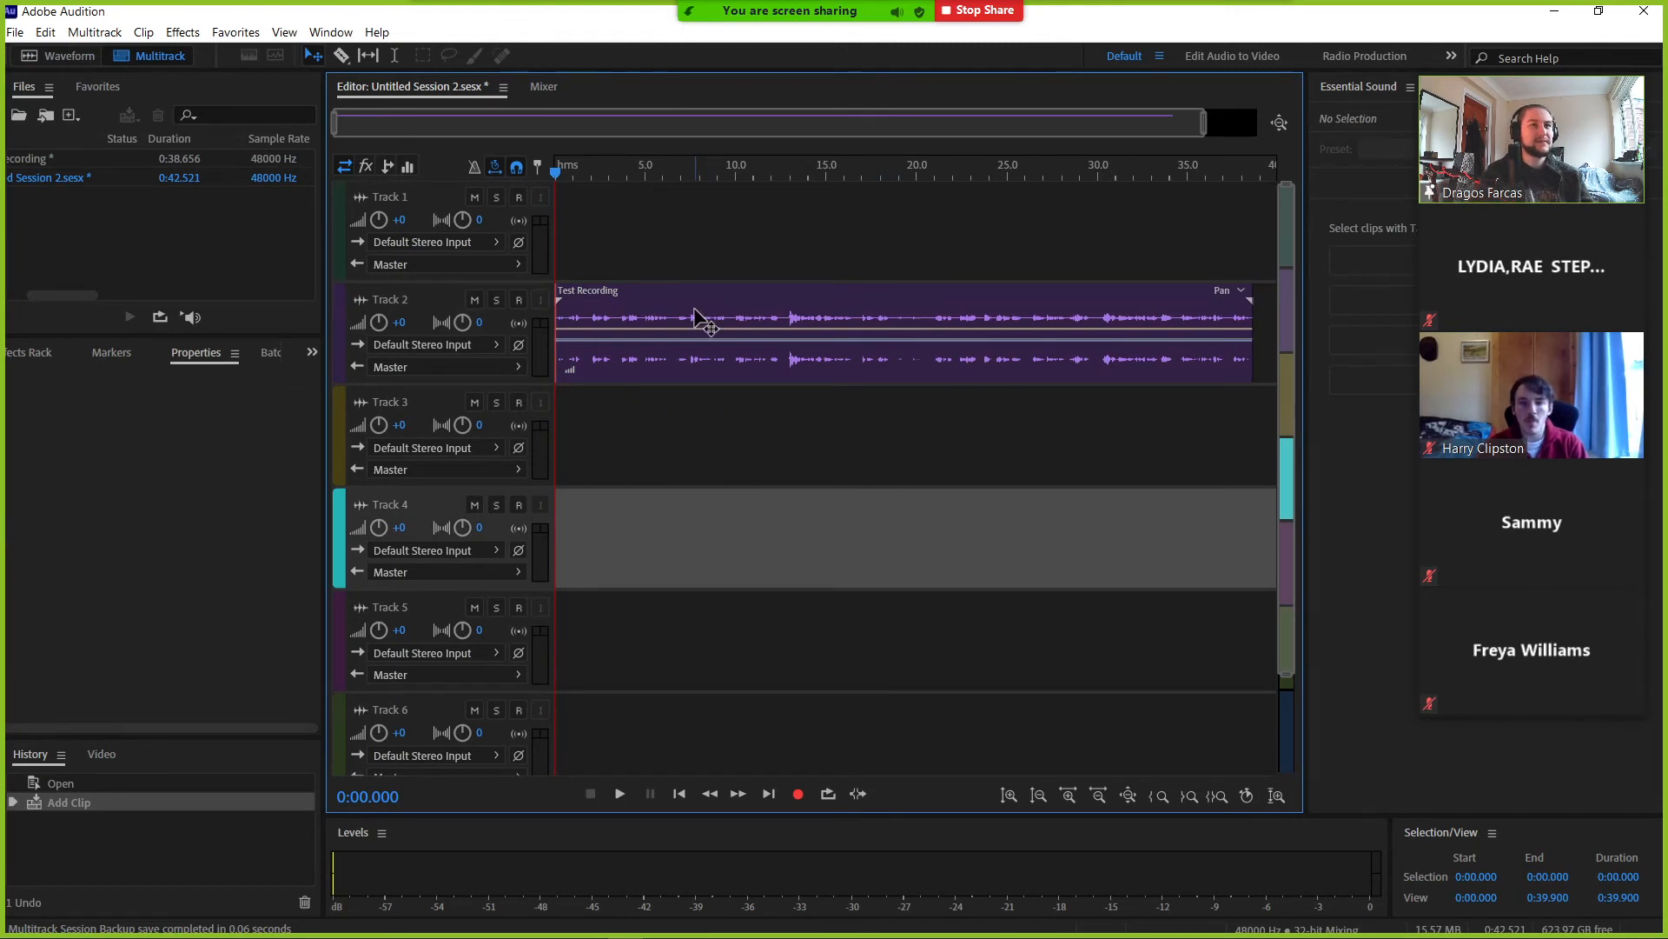
# - Set the clip gain of the Test Recording clip on Track 2 to 10 dB
pyautogui.click(698, 320)
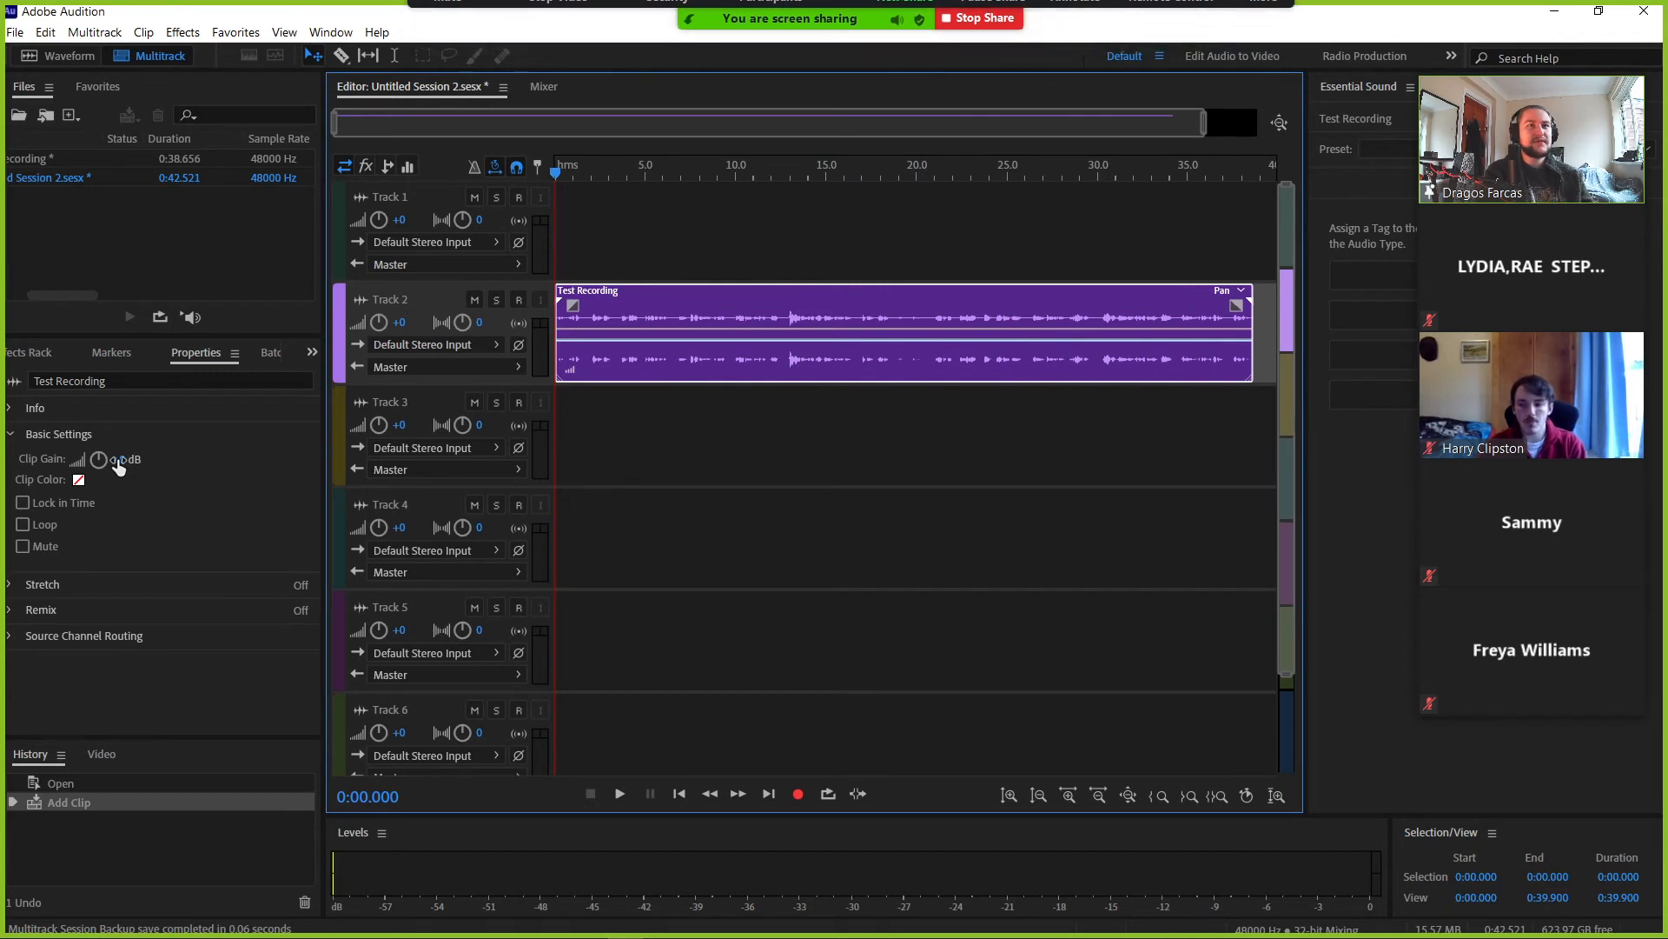
pyautogui.click(119, 461)
pyautogui.write('10')
pyautogui.press('Return')
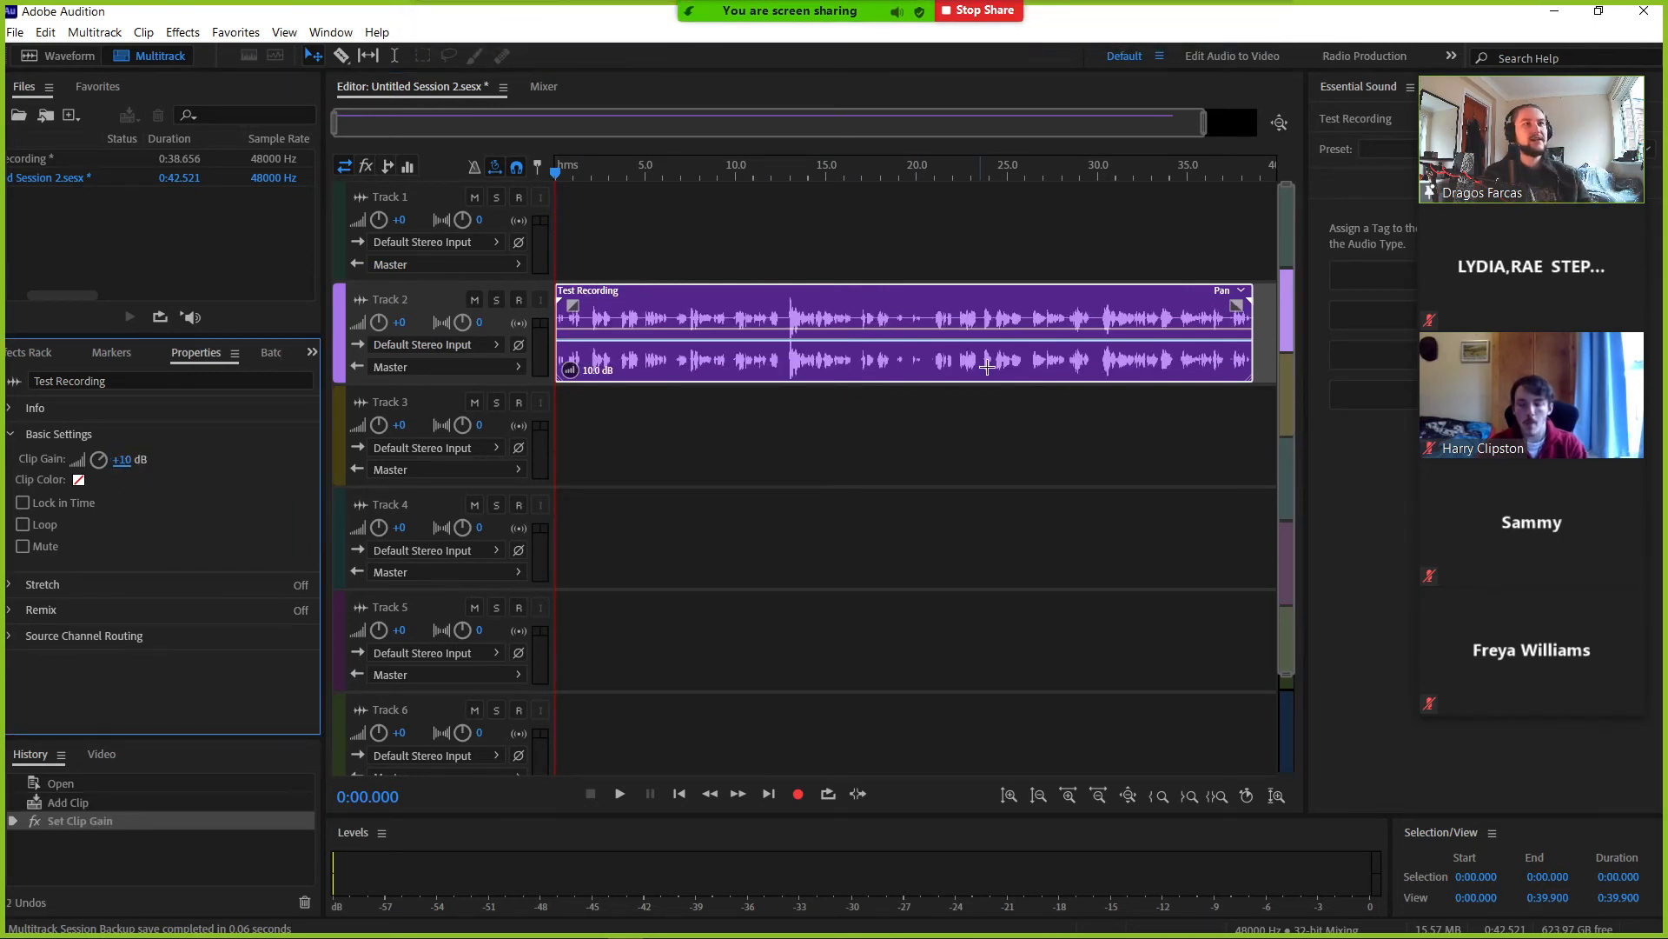
# - Try a clip gain of 25 dB on the Test Recording clip and set it back to 10 dB
pyautogui.click(131, 460)
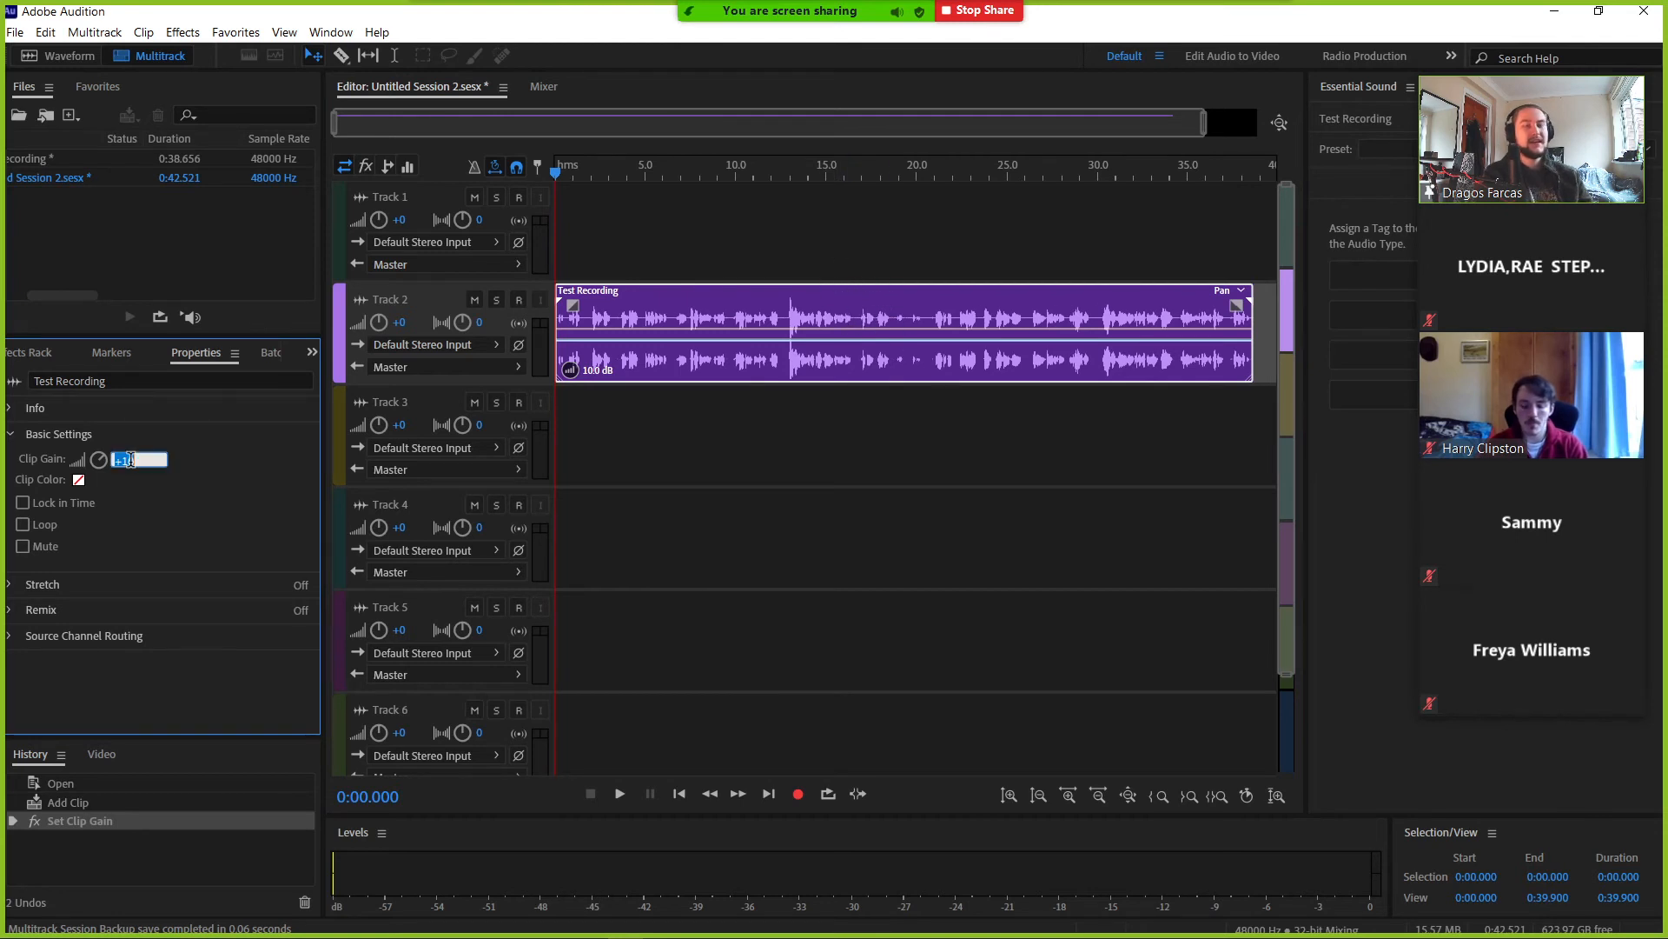
pyautogui.write('25')
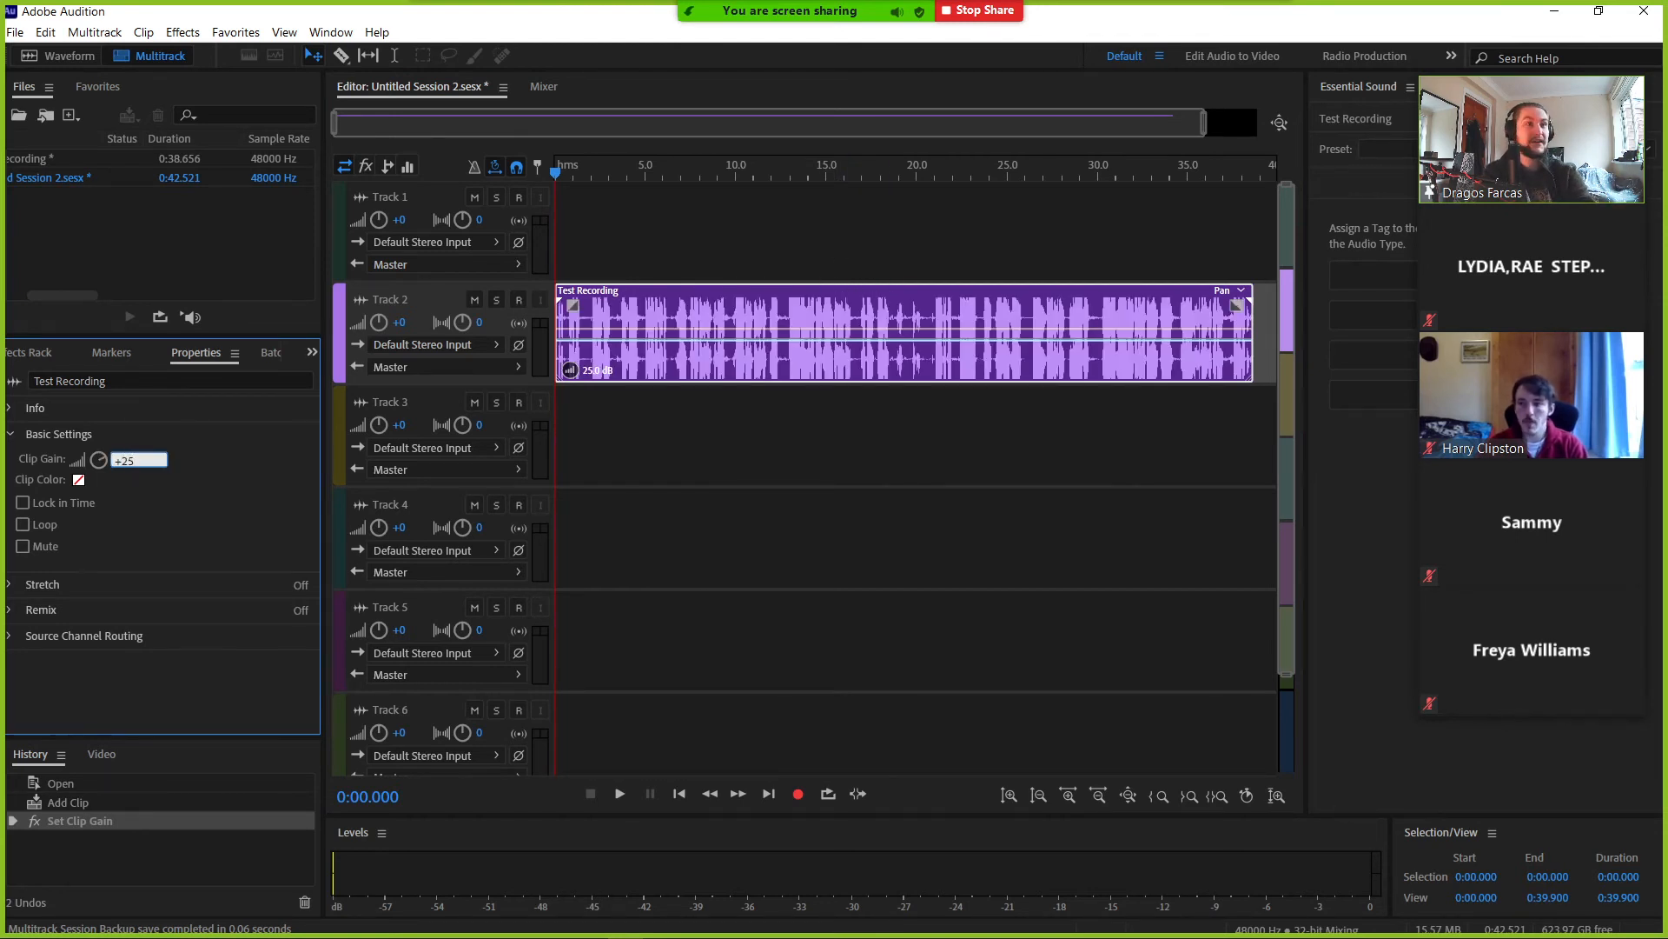
pyautogui.press('Return')
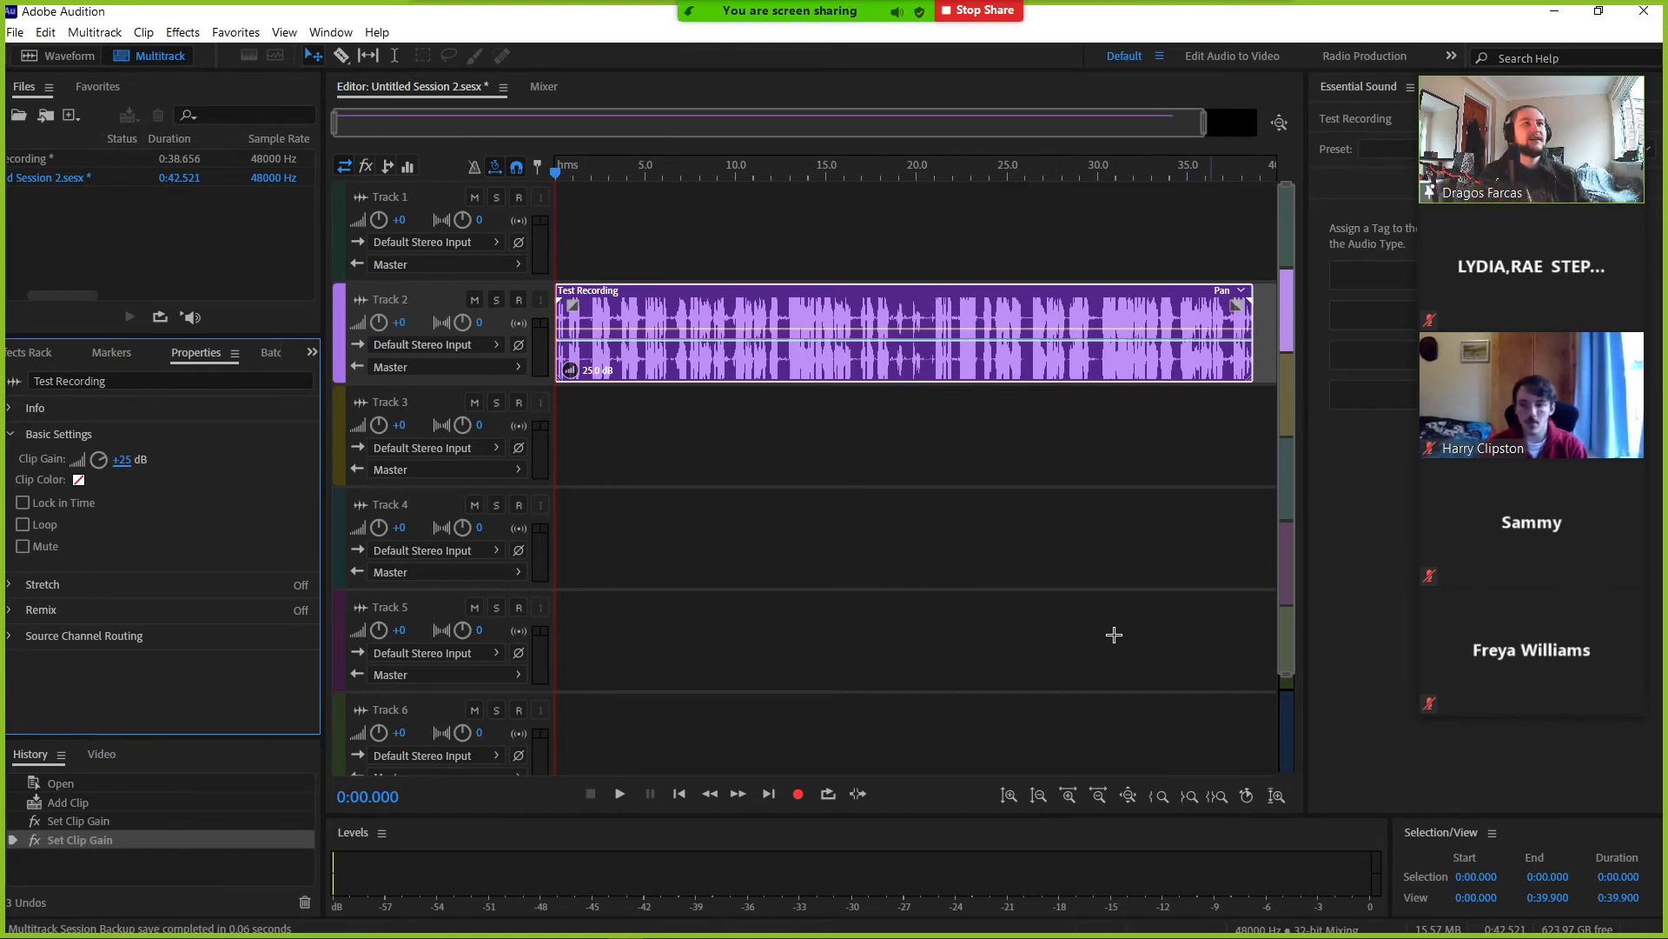
pyautogui.moveTo(765, 9)
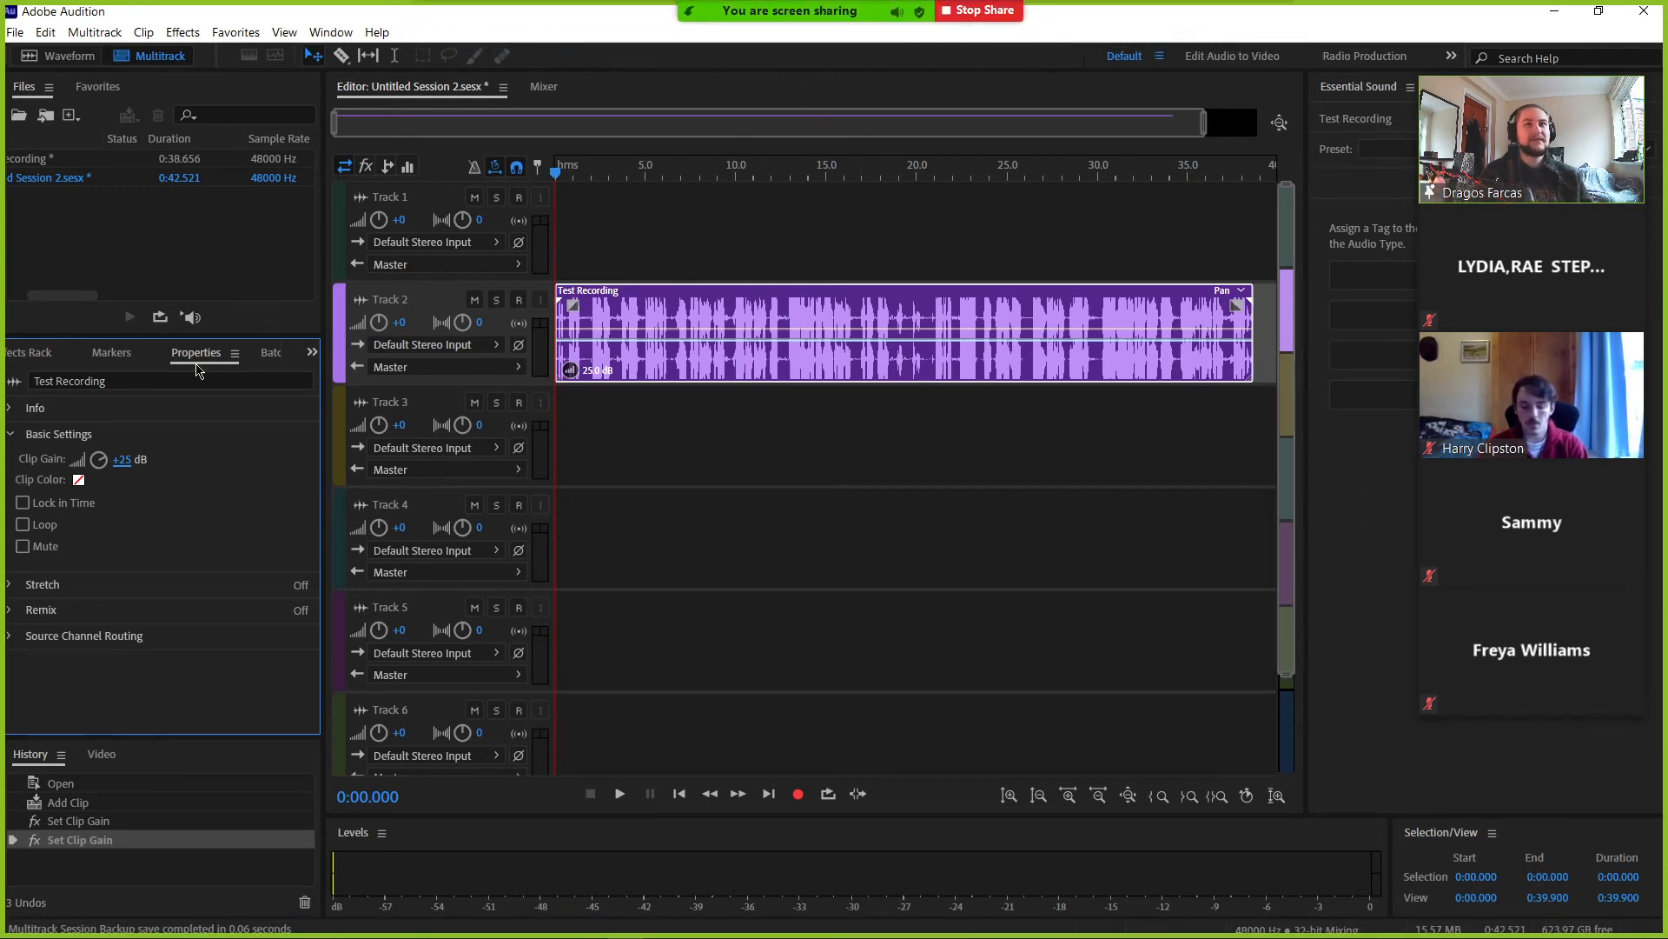
pyautogui.click(126, 459)
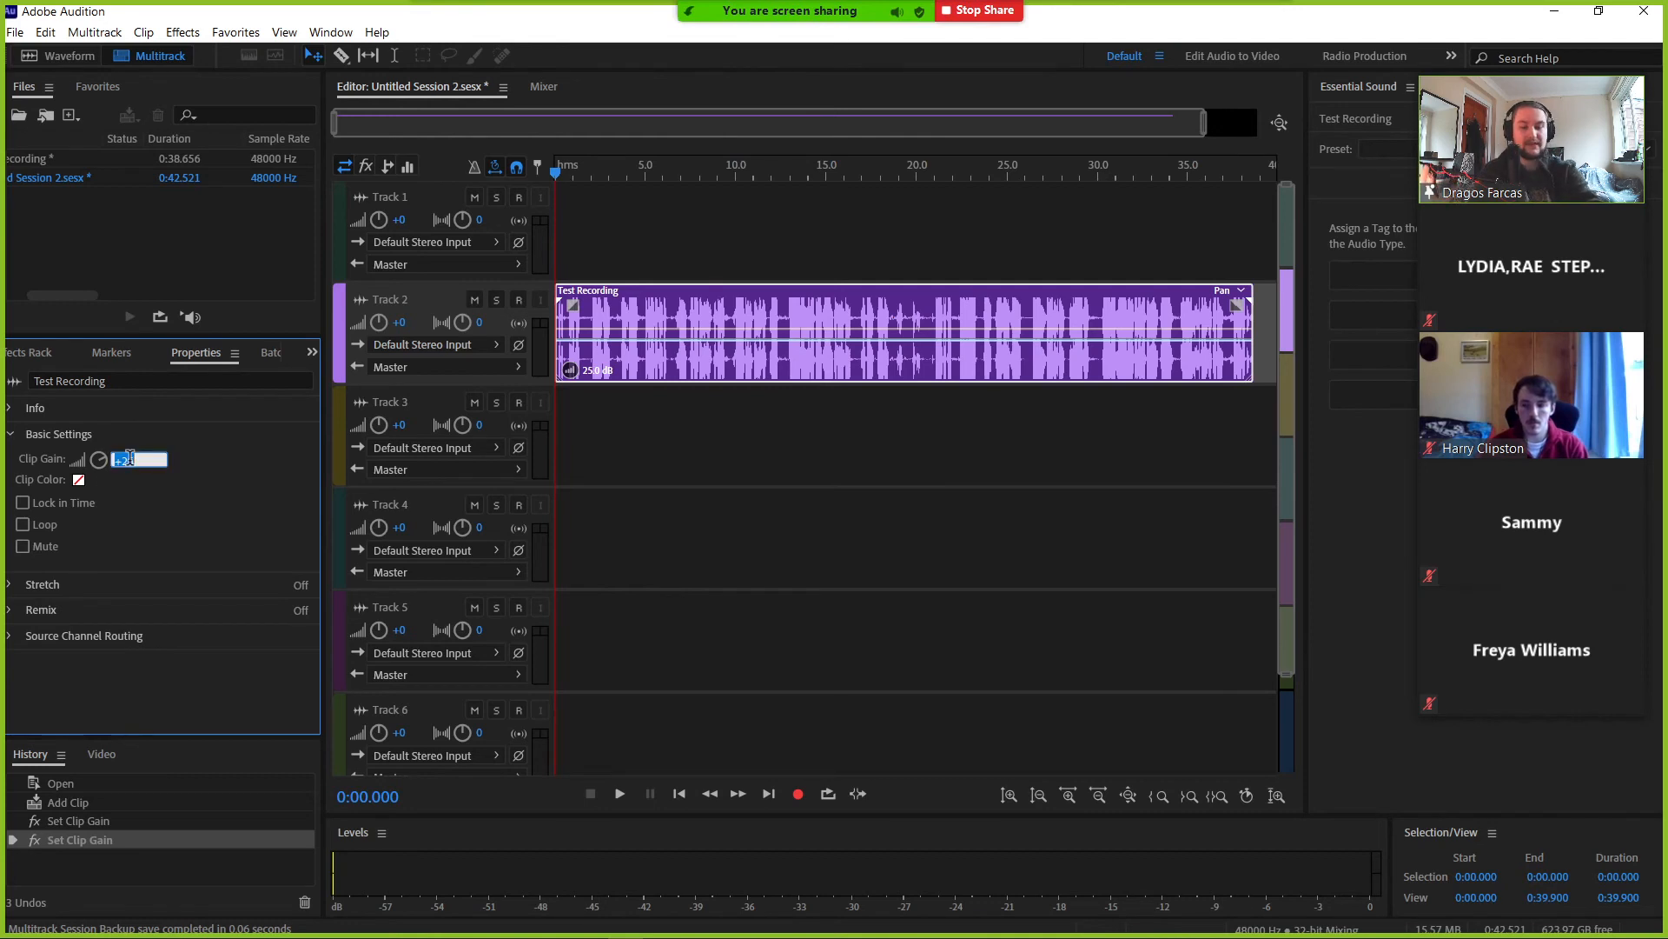
pyautogui.write('10')
pyautogui.press('Return')
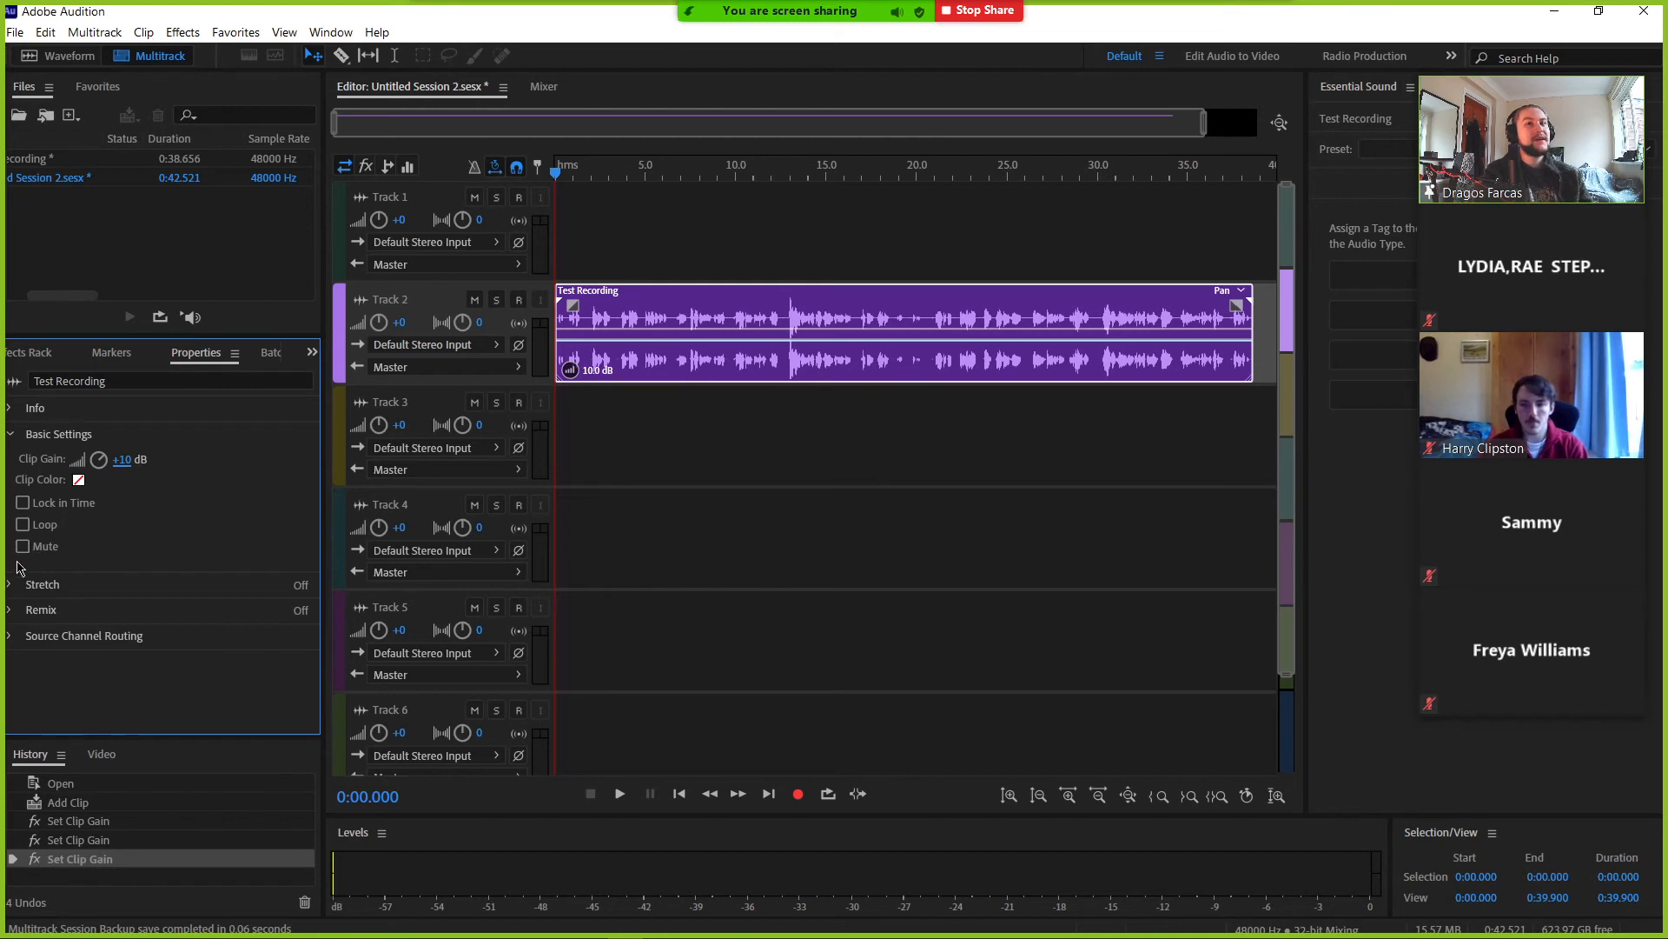
# - Examine the Test Recording clip's Stretch settings and its clip effects rack
pyautogui.click(54, 593)
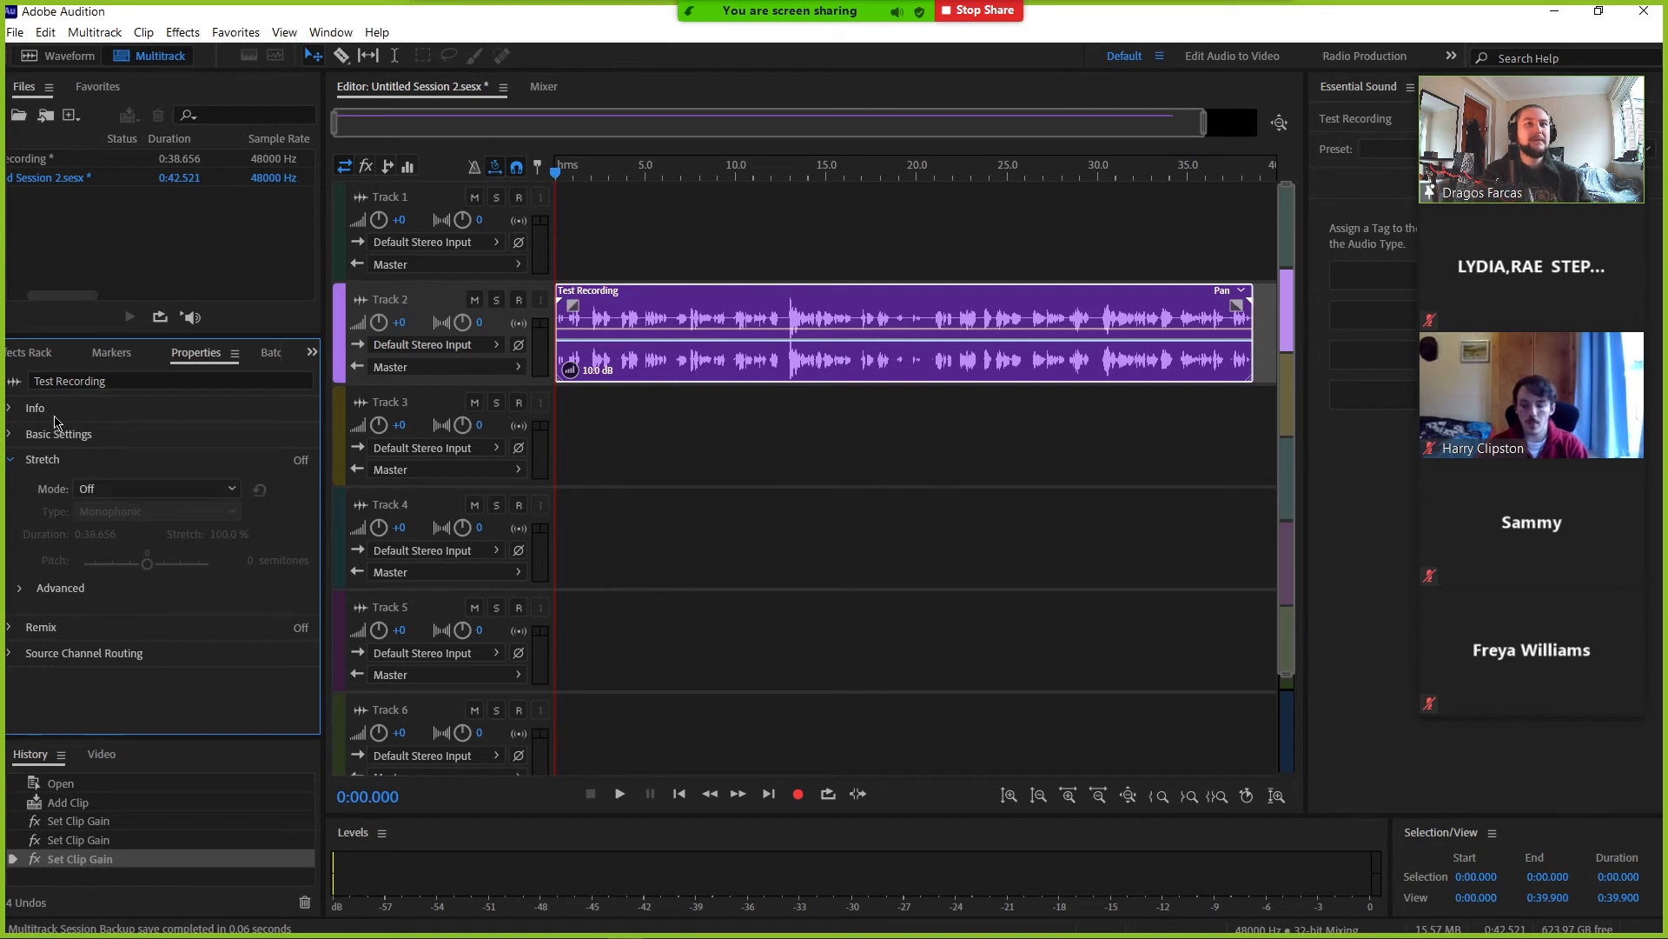
pyautogui.click(38, 363)
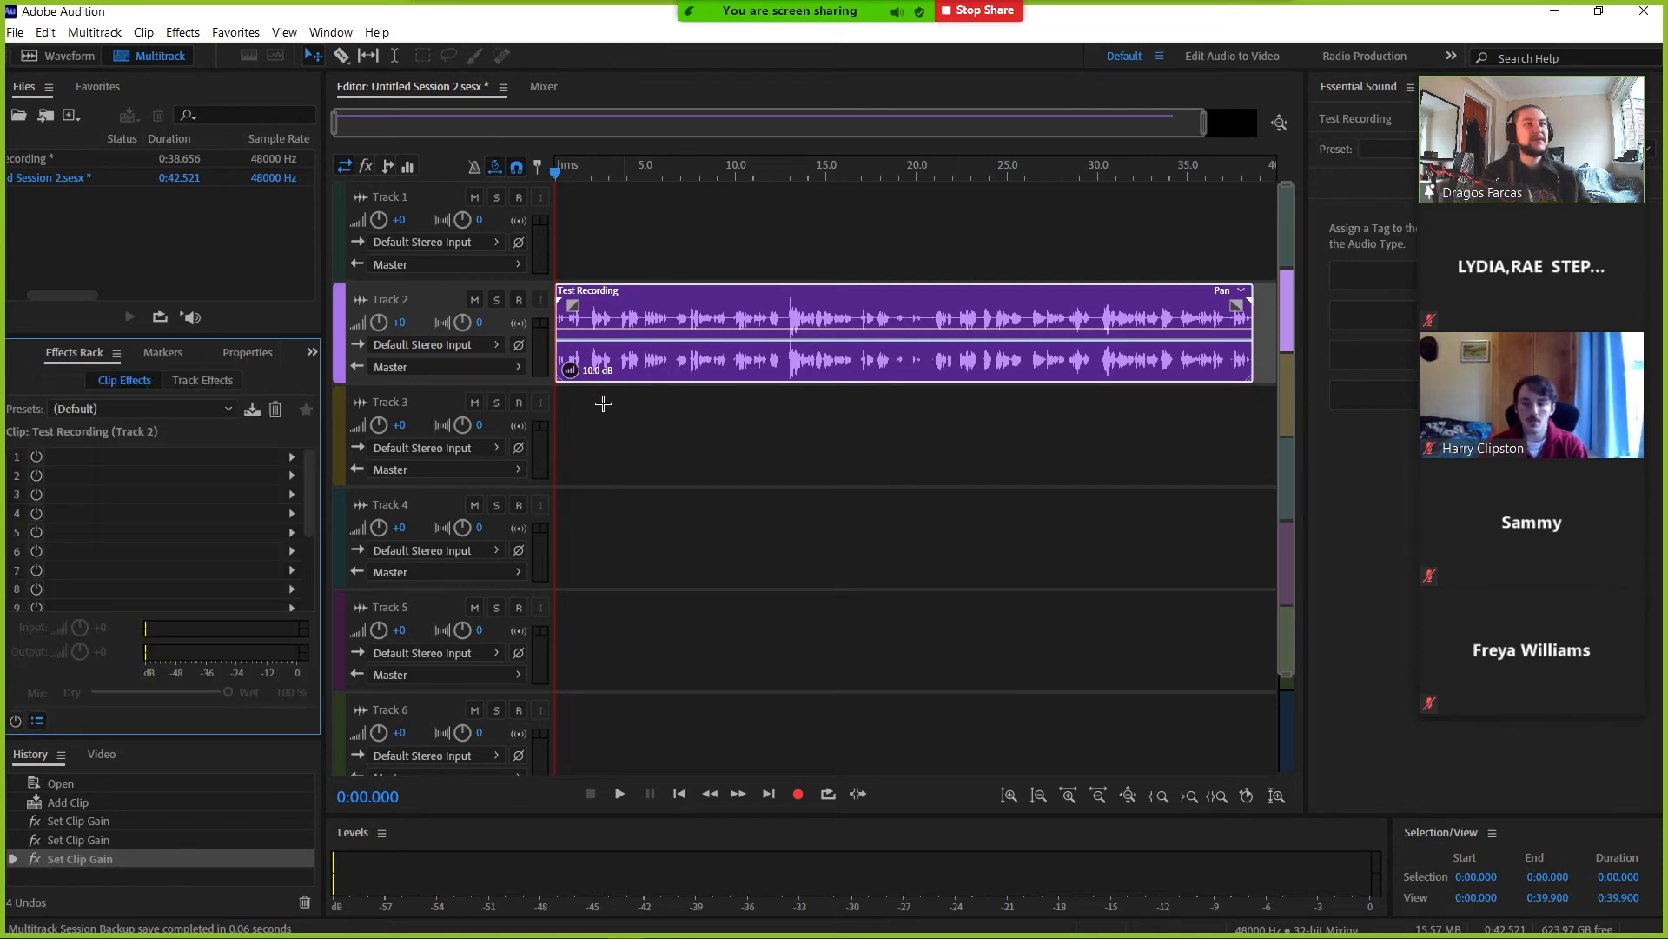
pyautogui.press('\\')
pyautogui.click(691, 459)
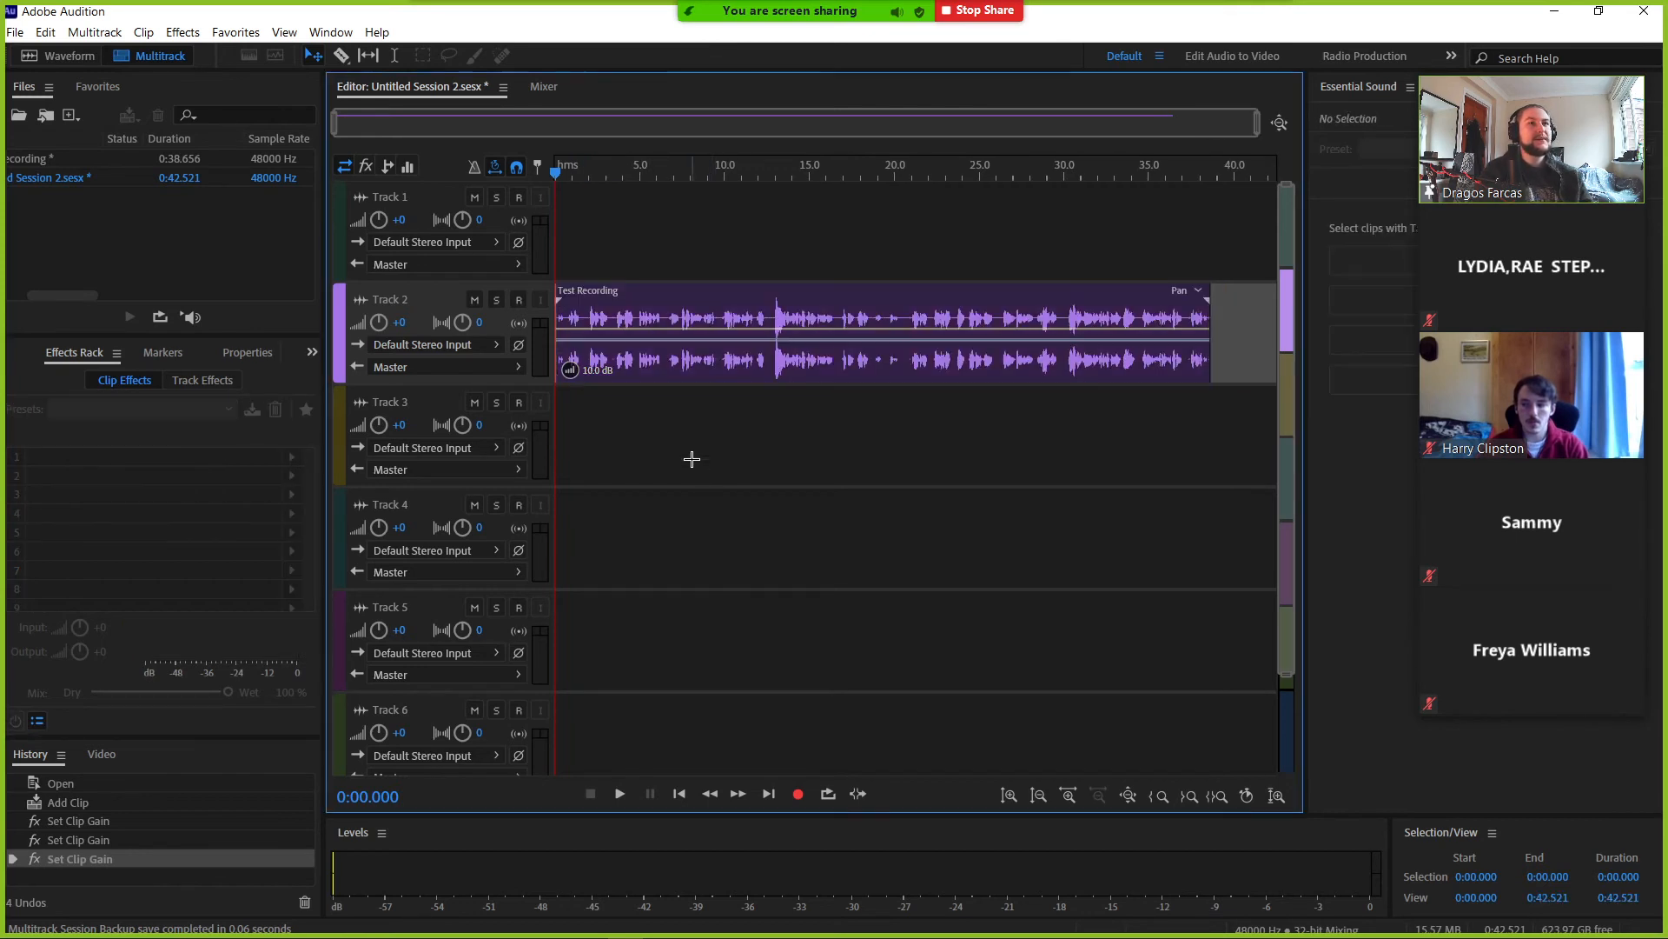
# - Copy the Test Recording clip and paste the duplicate on Track 2 at about 39 s
pyautogui.click(670, 313)
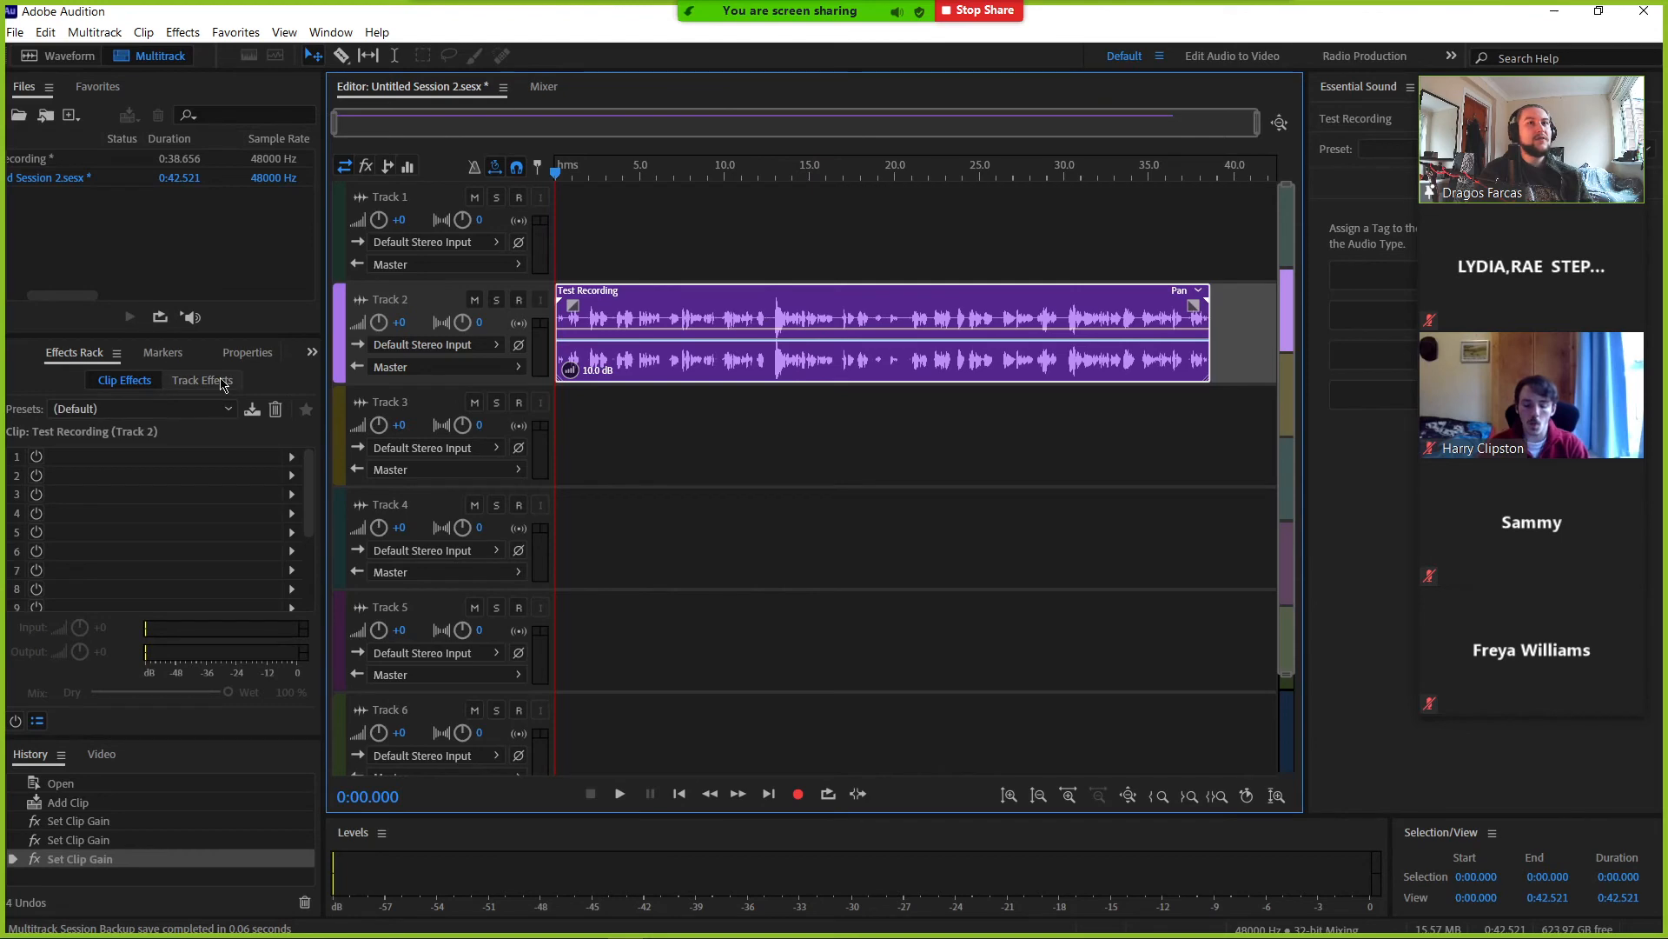
pyautogui.scroll(-2, 867, 439)
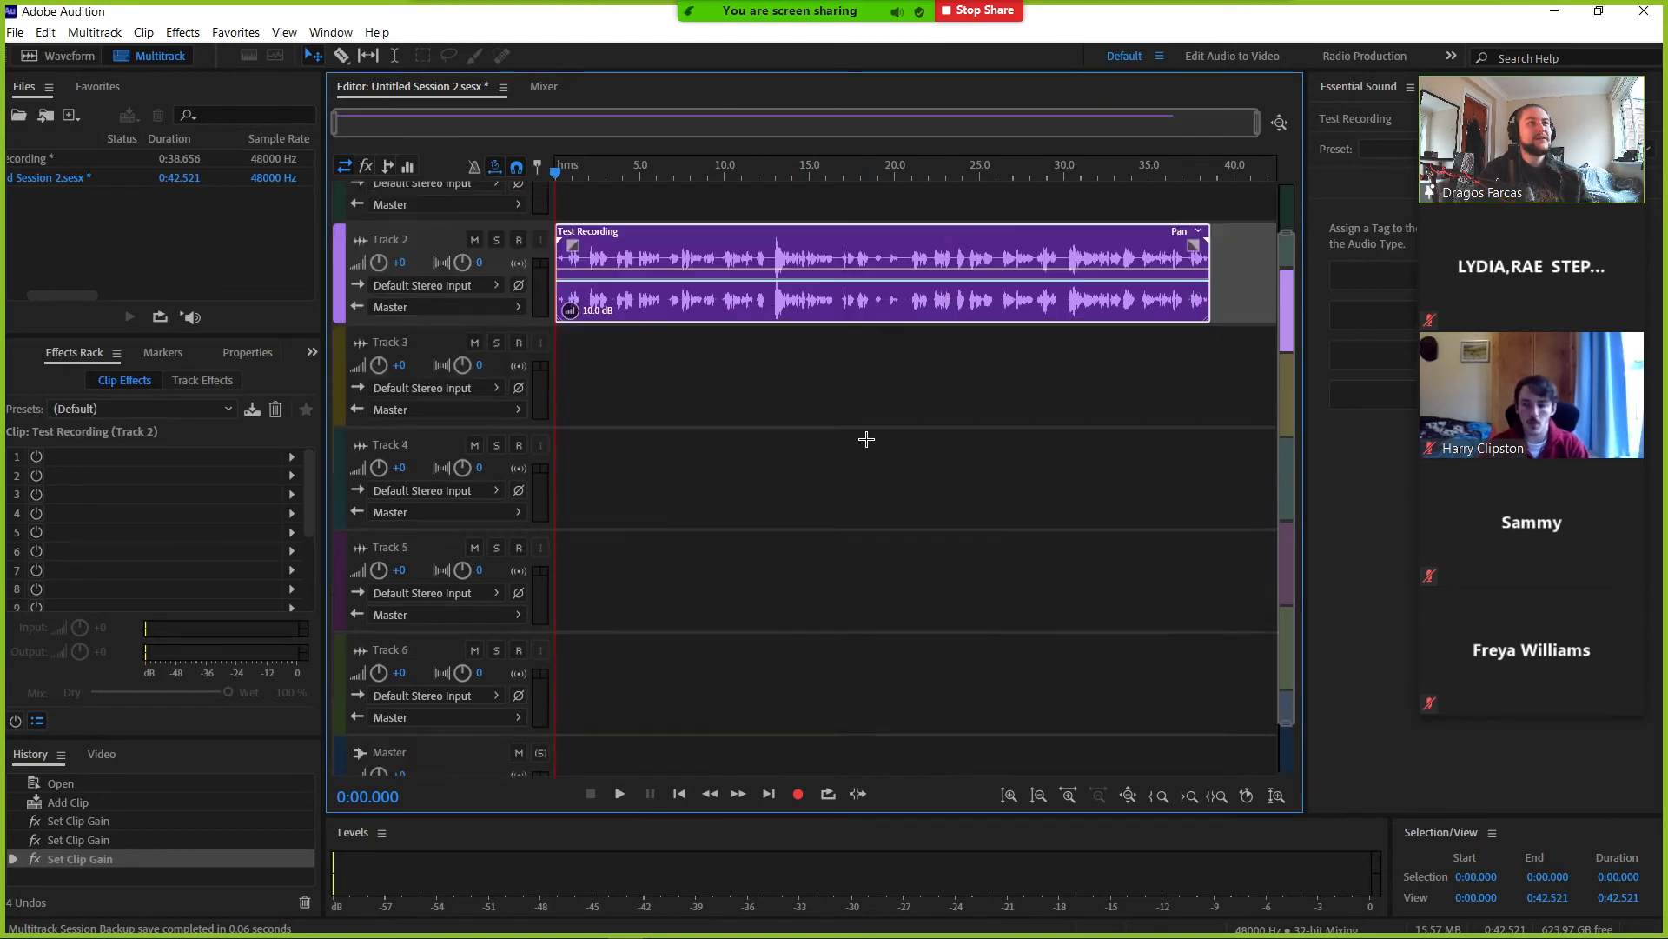
pyautogui.scroll(2, 874, 435)
pyautogui.click(1218, 174)
pyautogui.hotkey('ctrl', 'v')
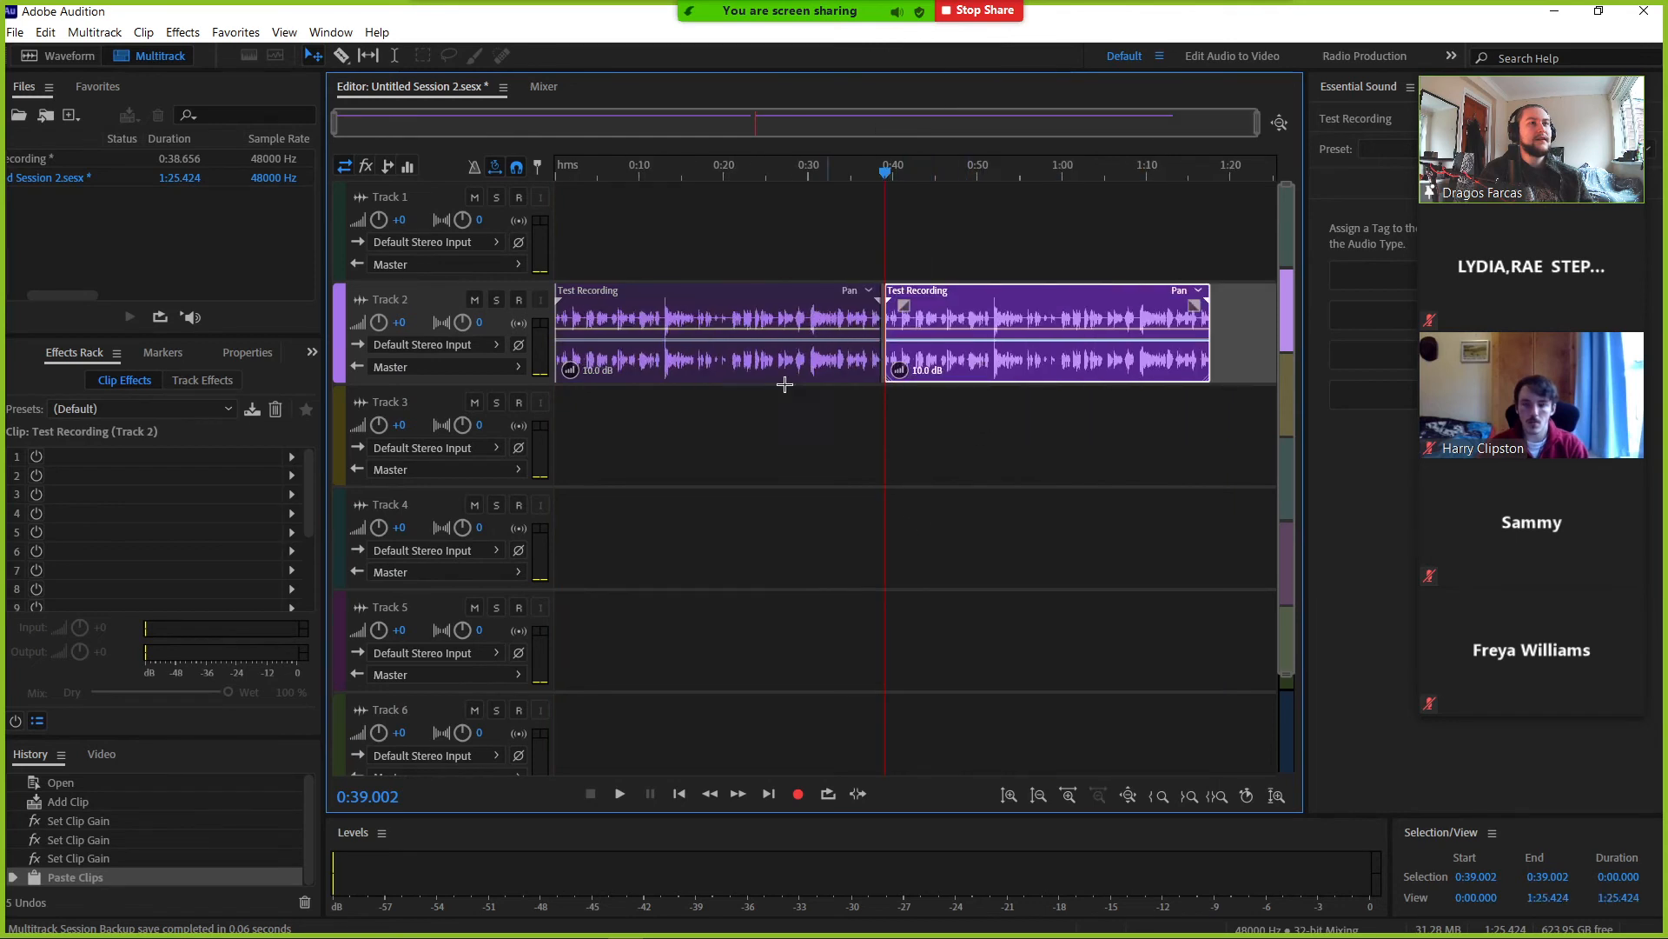
# - Show the track effects rack and move the pasted clip to Track 3, starting at about 35 s
pyautogui.click(205, 381)
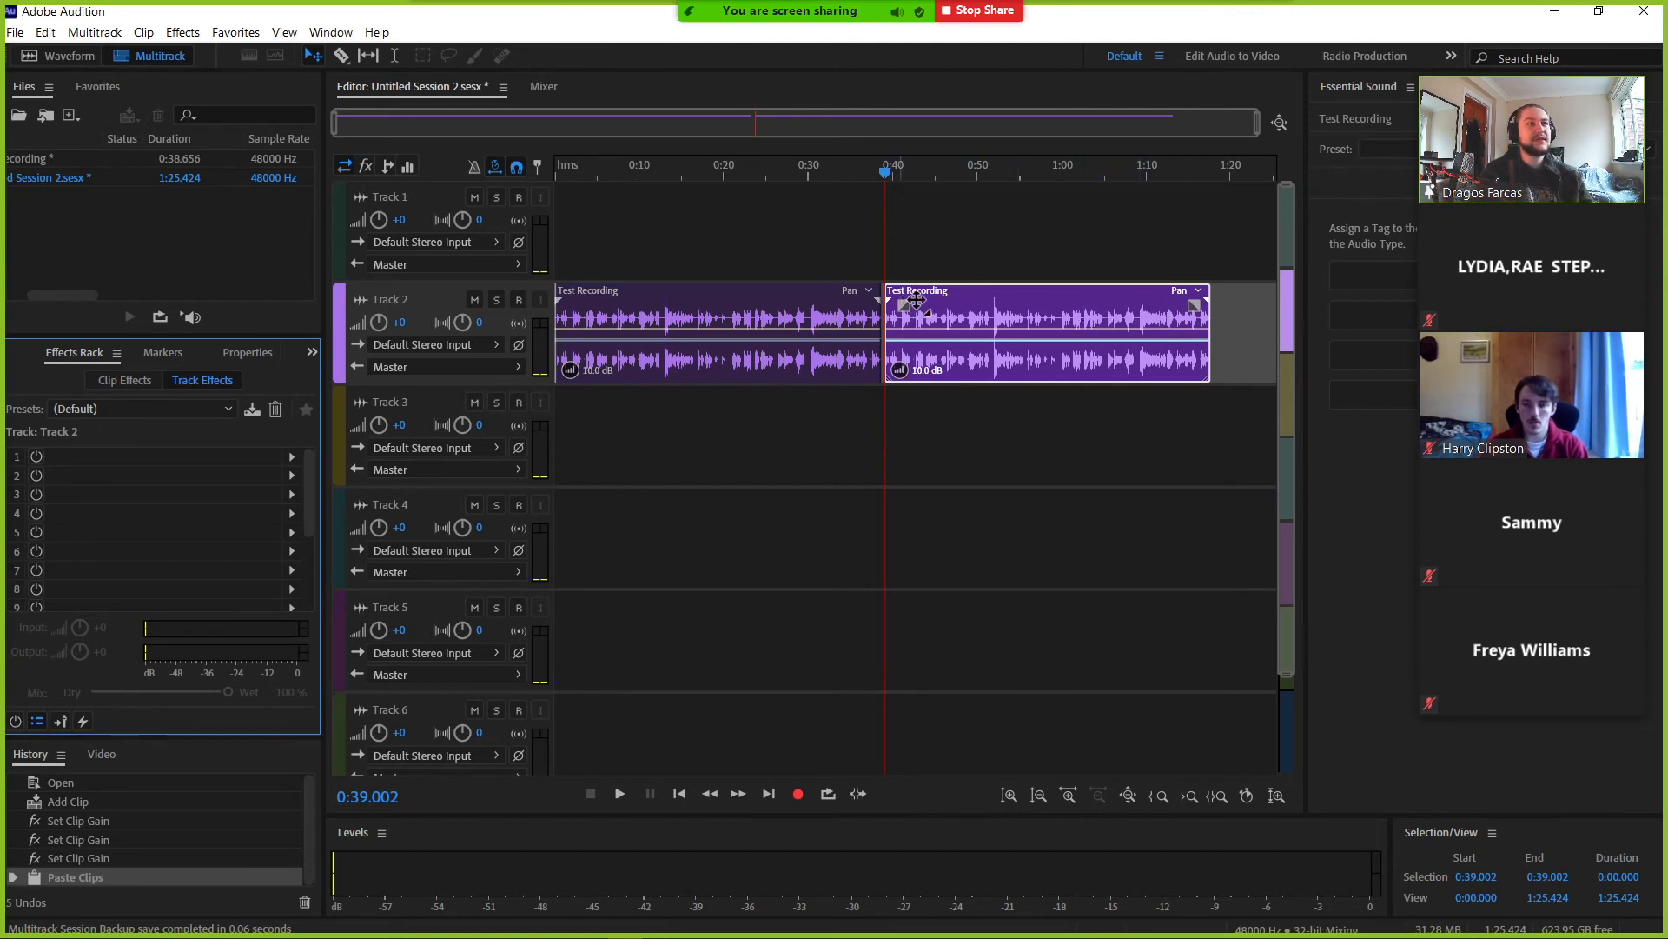
pyautogui.moveTo(916, 299); pyautogui.dragTo(787, 435)
pyautogui.click(729, 317)
pyautogui.click(700, 206)
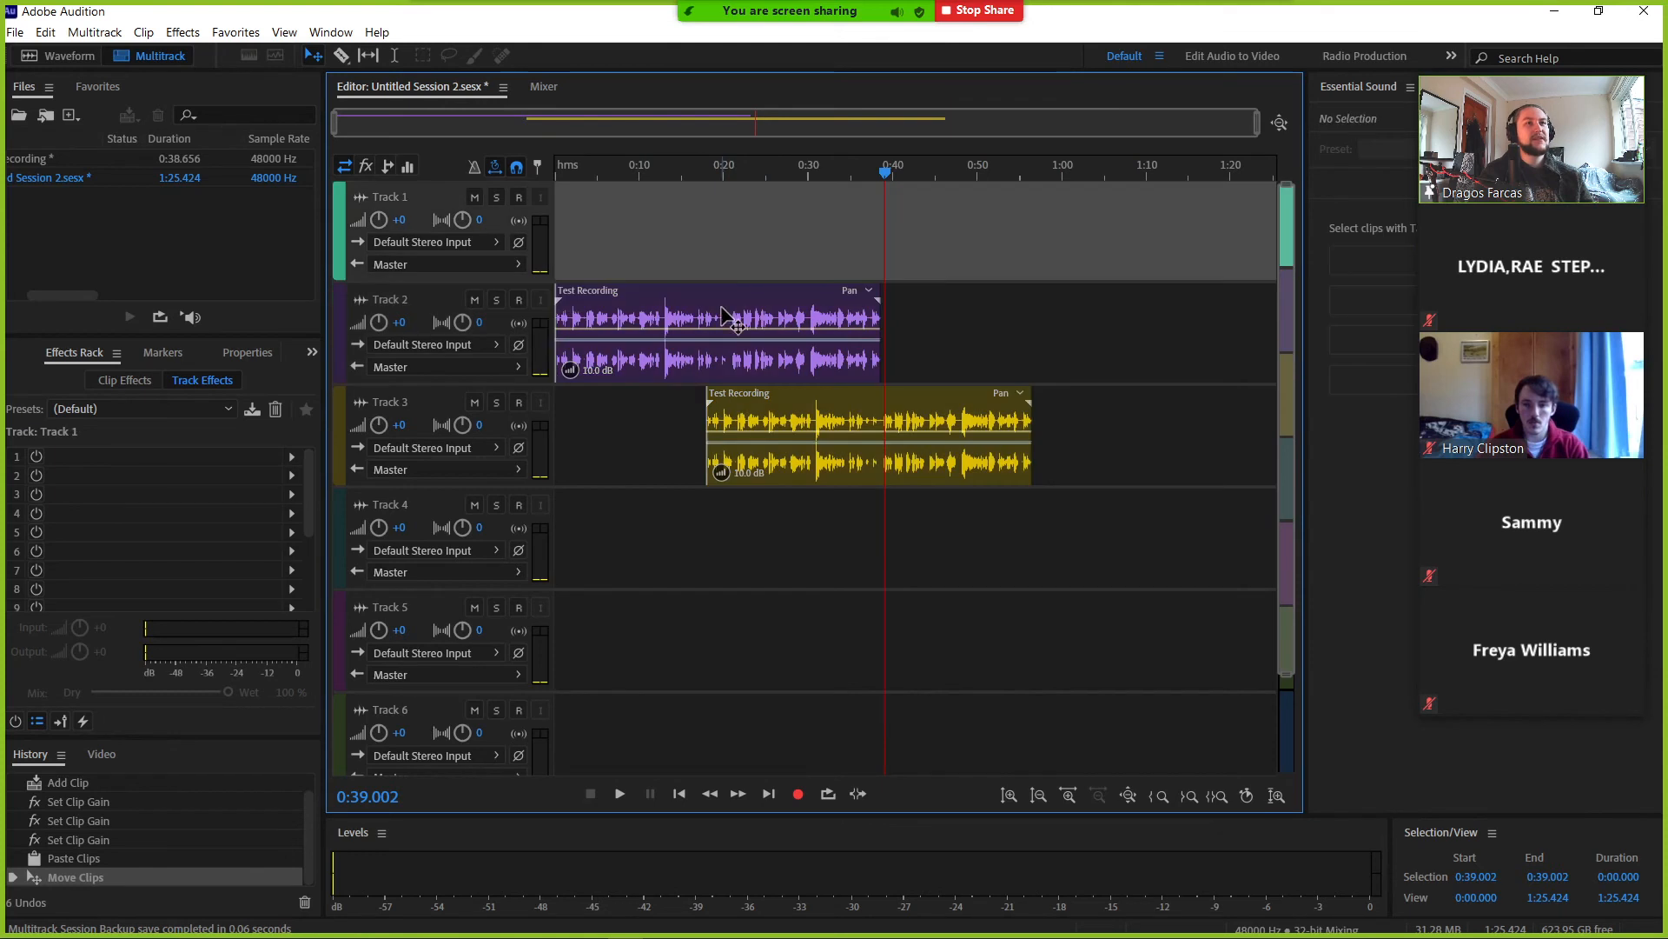
pyautogui.click(728, 317)
pyautogui.moveTo(824, 401); pyautogui.dragTo(972, 398)
# - Place the playhead at about 18.5 s and add the Dynamics effect to Track 2's first track effects slot
pyautogui.click(711, 169)
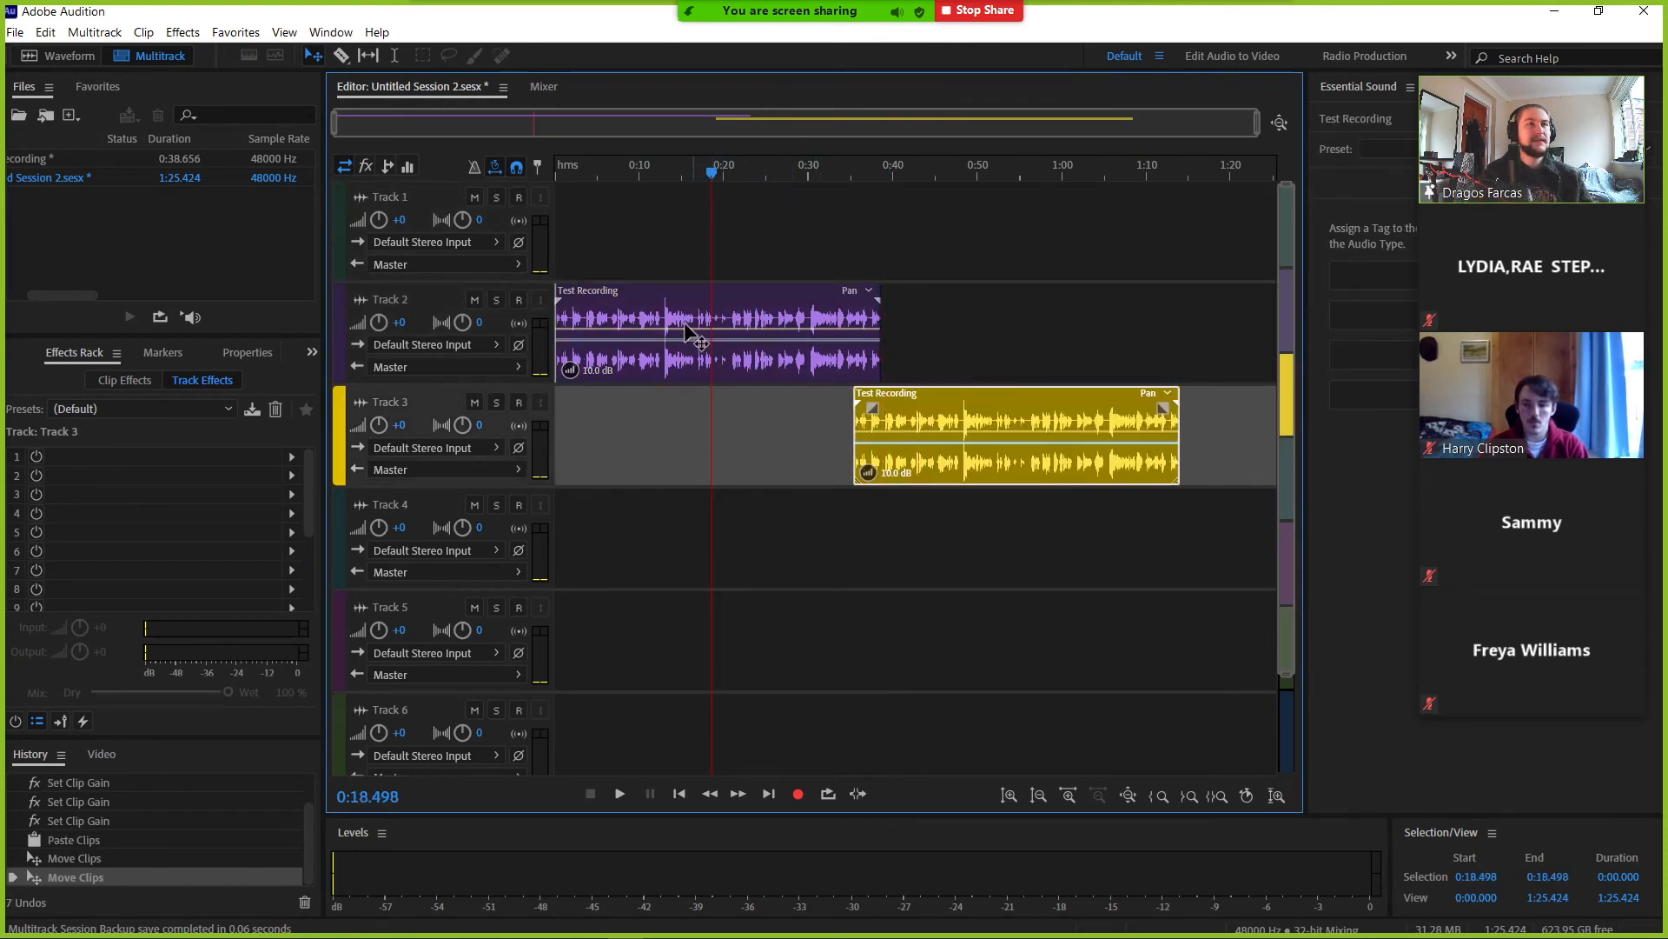
pyautogui.click(686, 331)
pyautogui.click(59, 458)
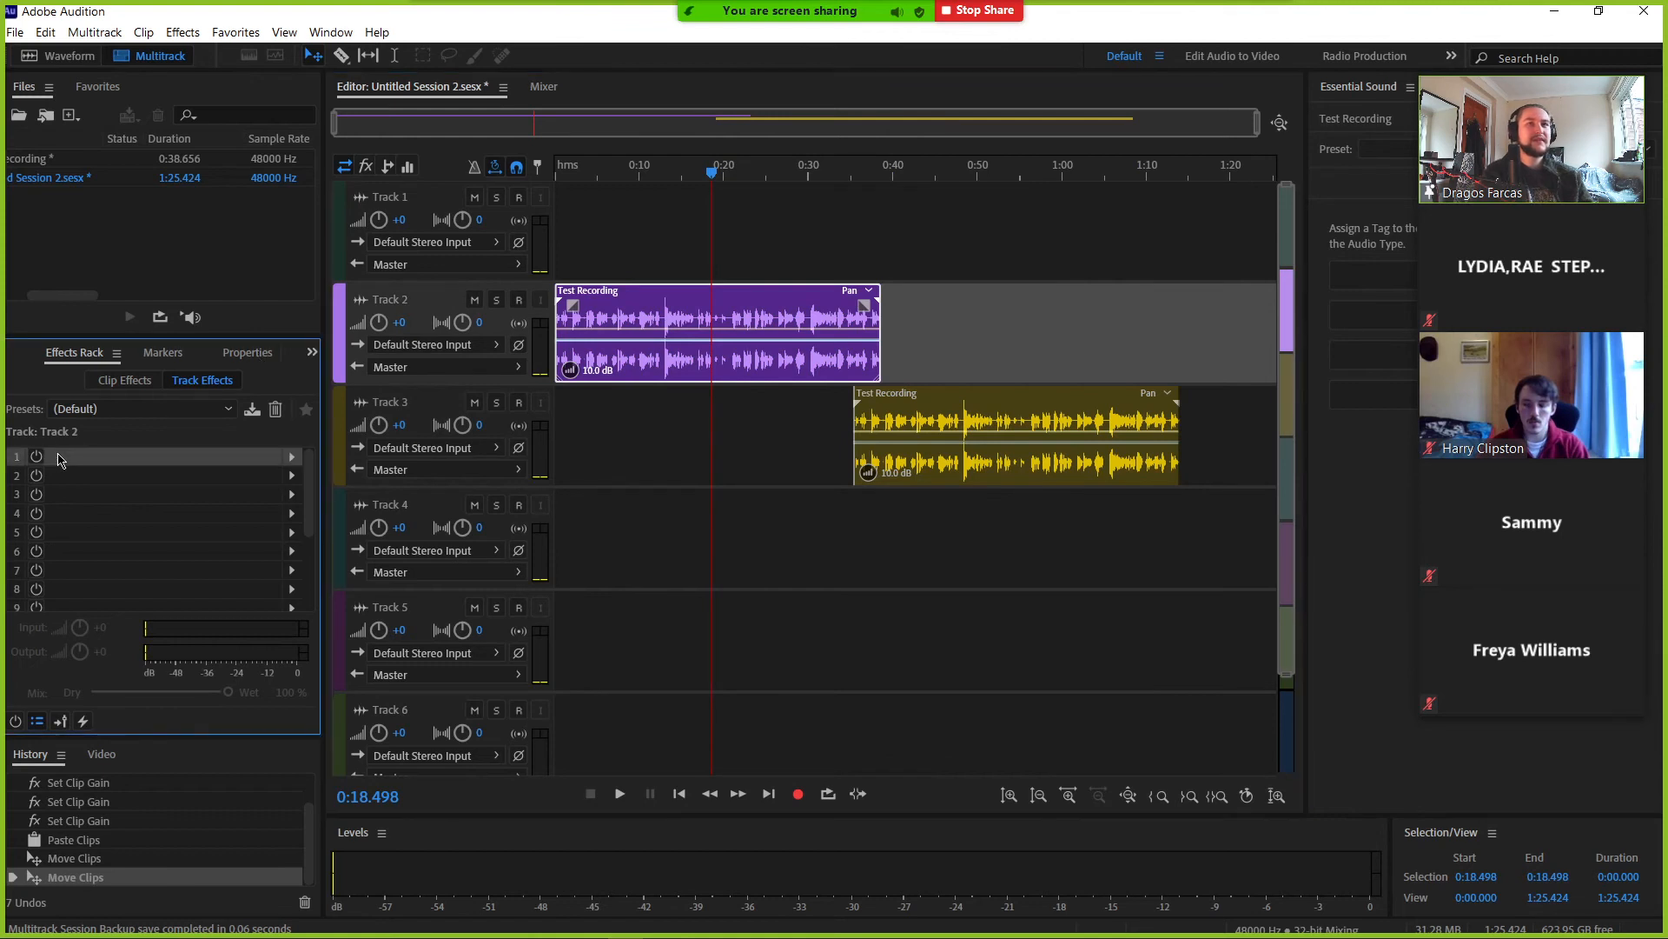
pyautogui.click(290, 457)
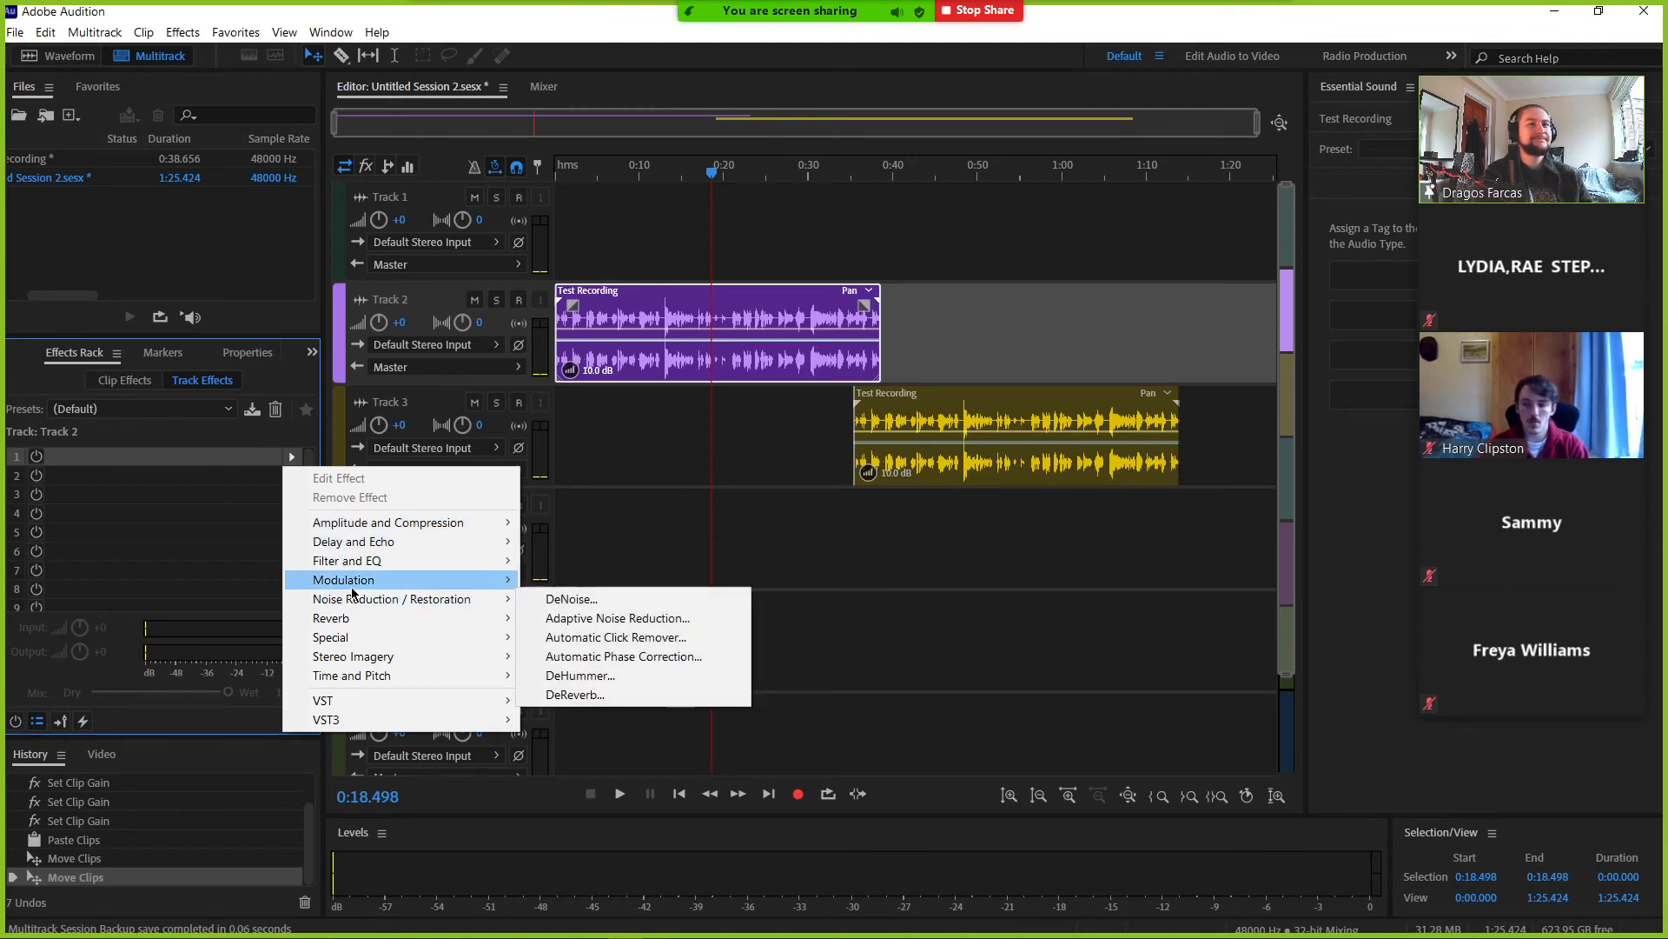
pyautogui.moveTo(379, 527)
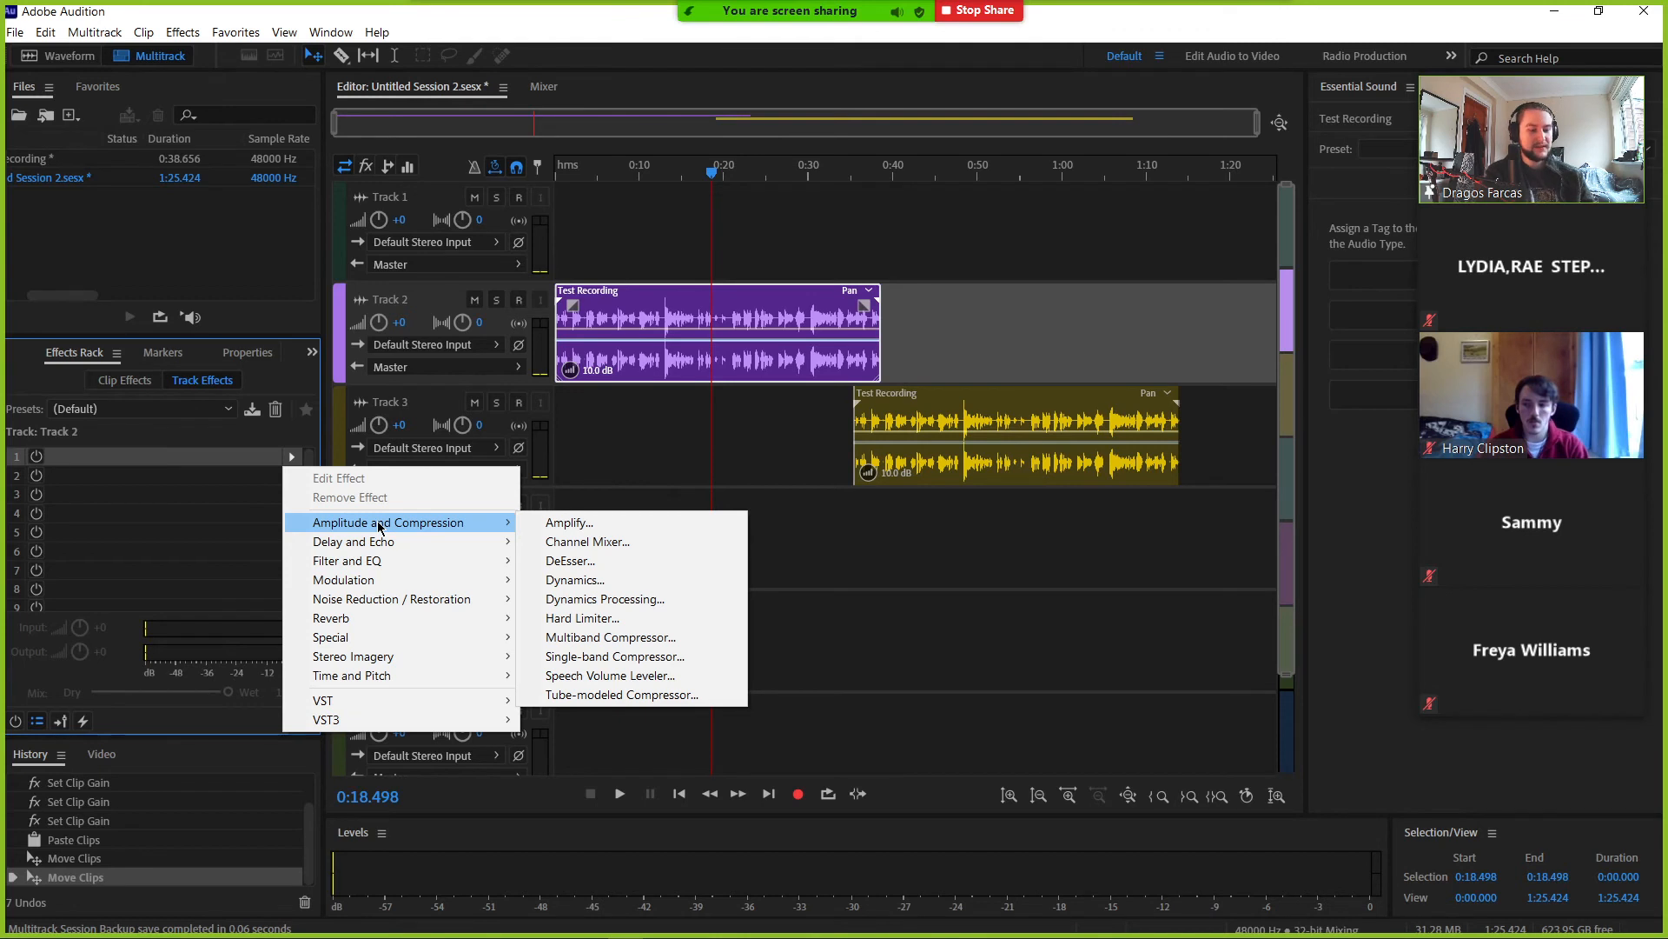
pyautogui.click(603, 581)
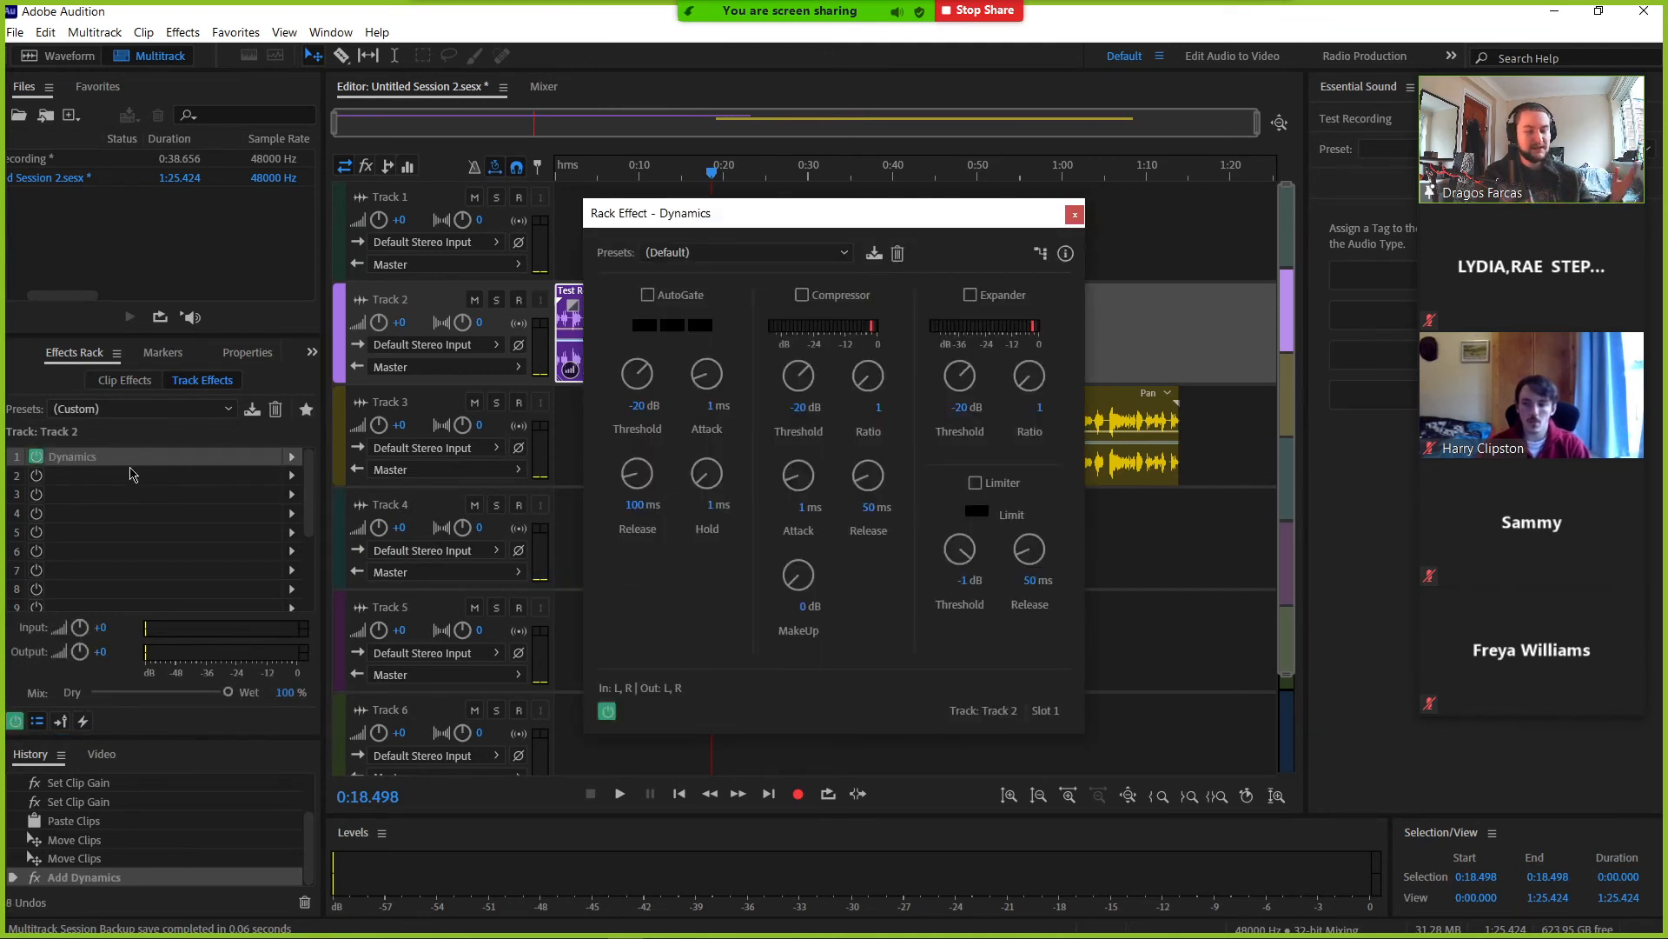
# - Enable the compressor in Track 2's Dynamics effect with a threshold of -15 dB and a ratio of 5
pyautogui.click(802, 296)
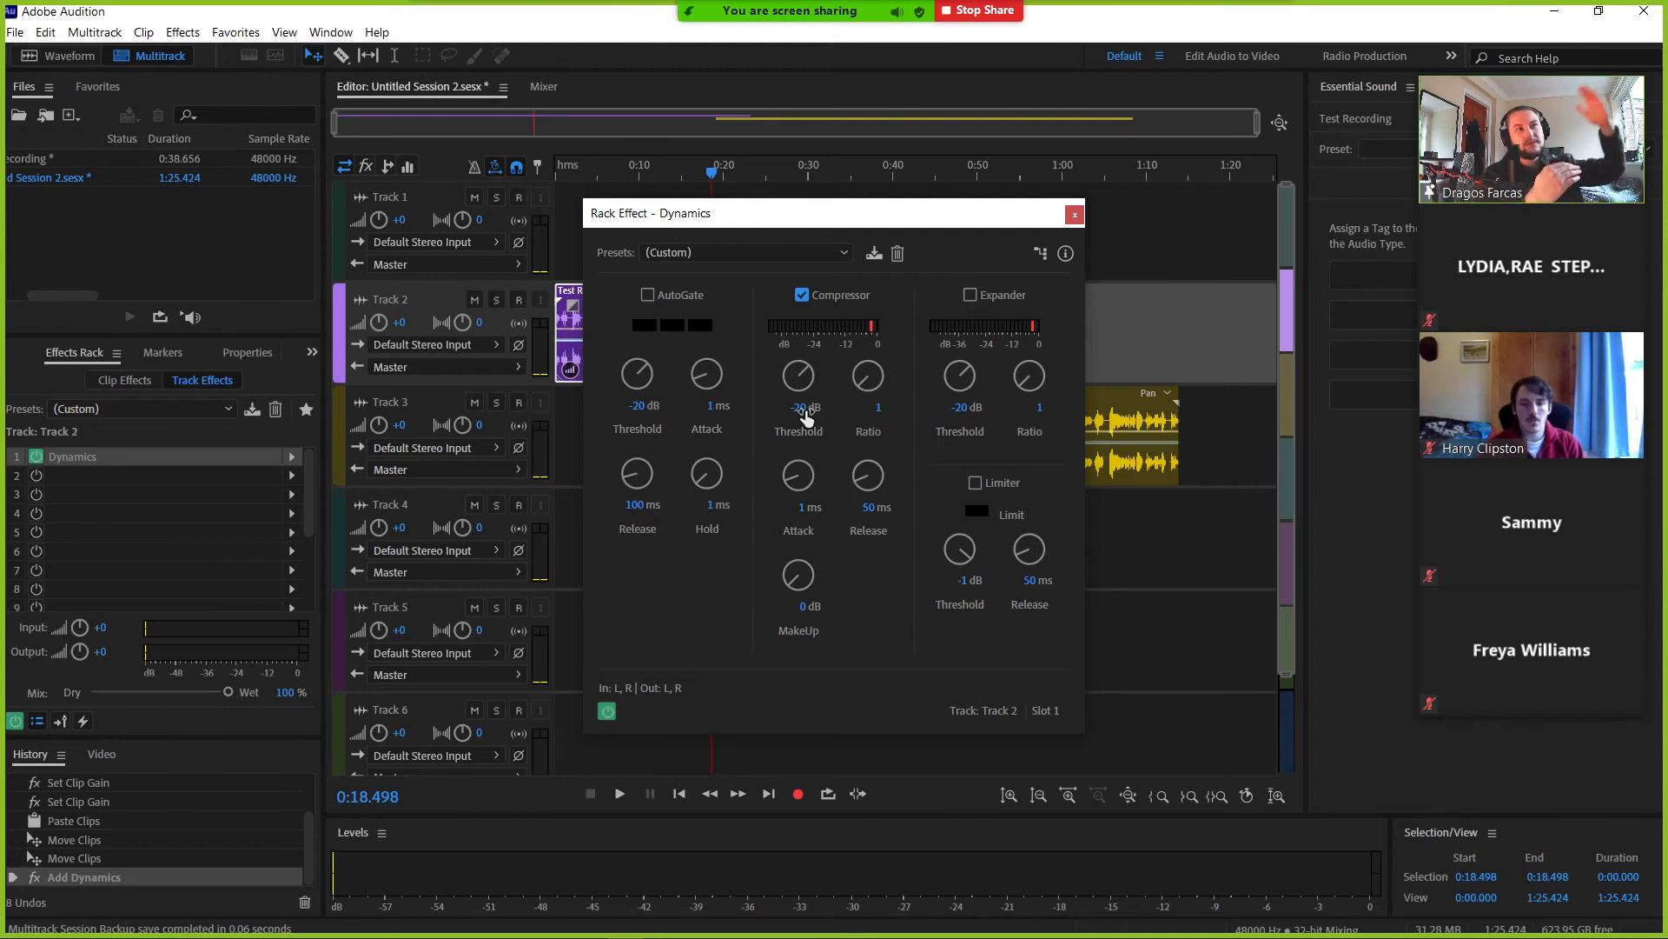
pyautogui.click(877, 410)
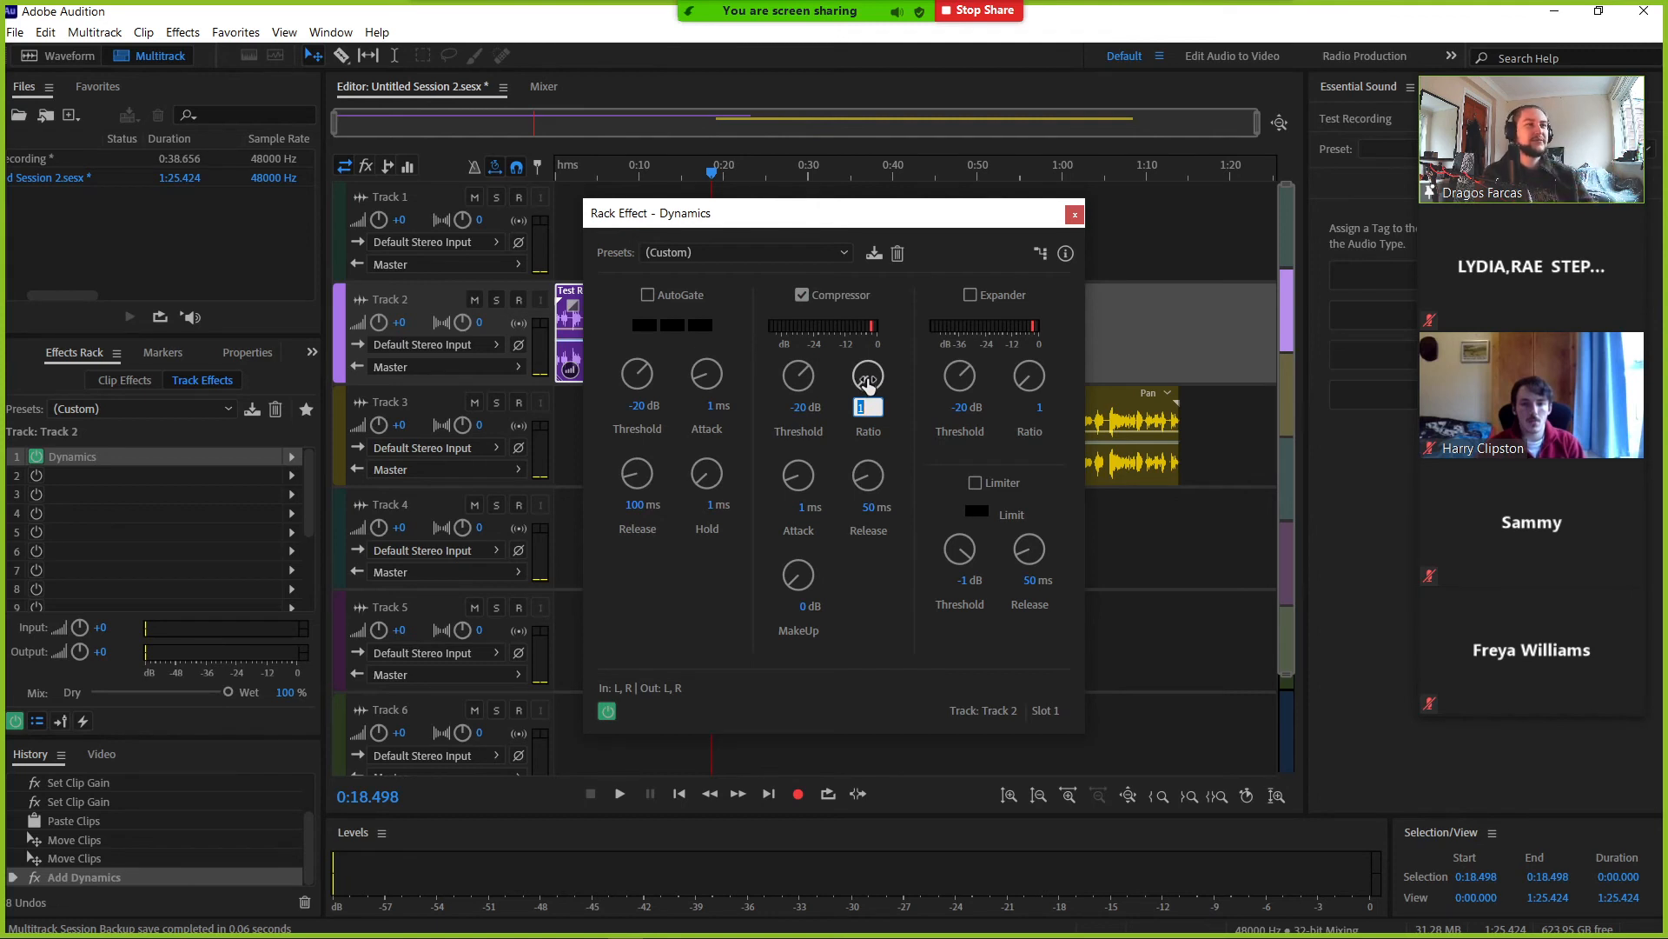
pyautogui.click(793, 405)
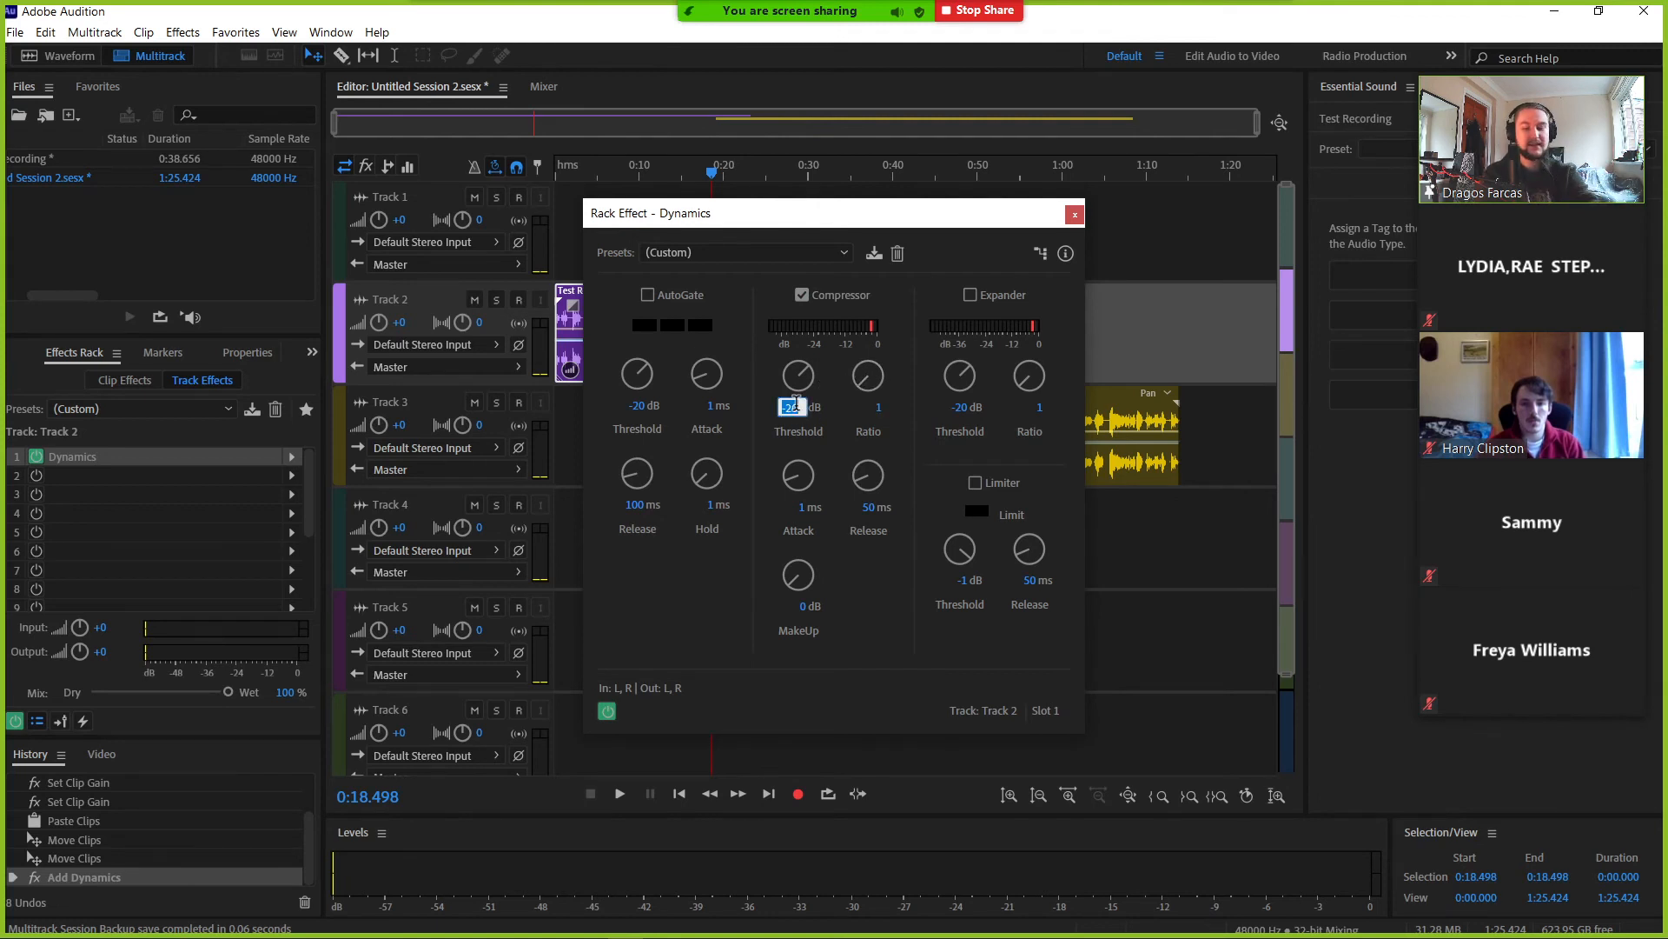
pyautogui.write('-15')
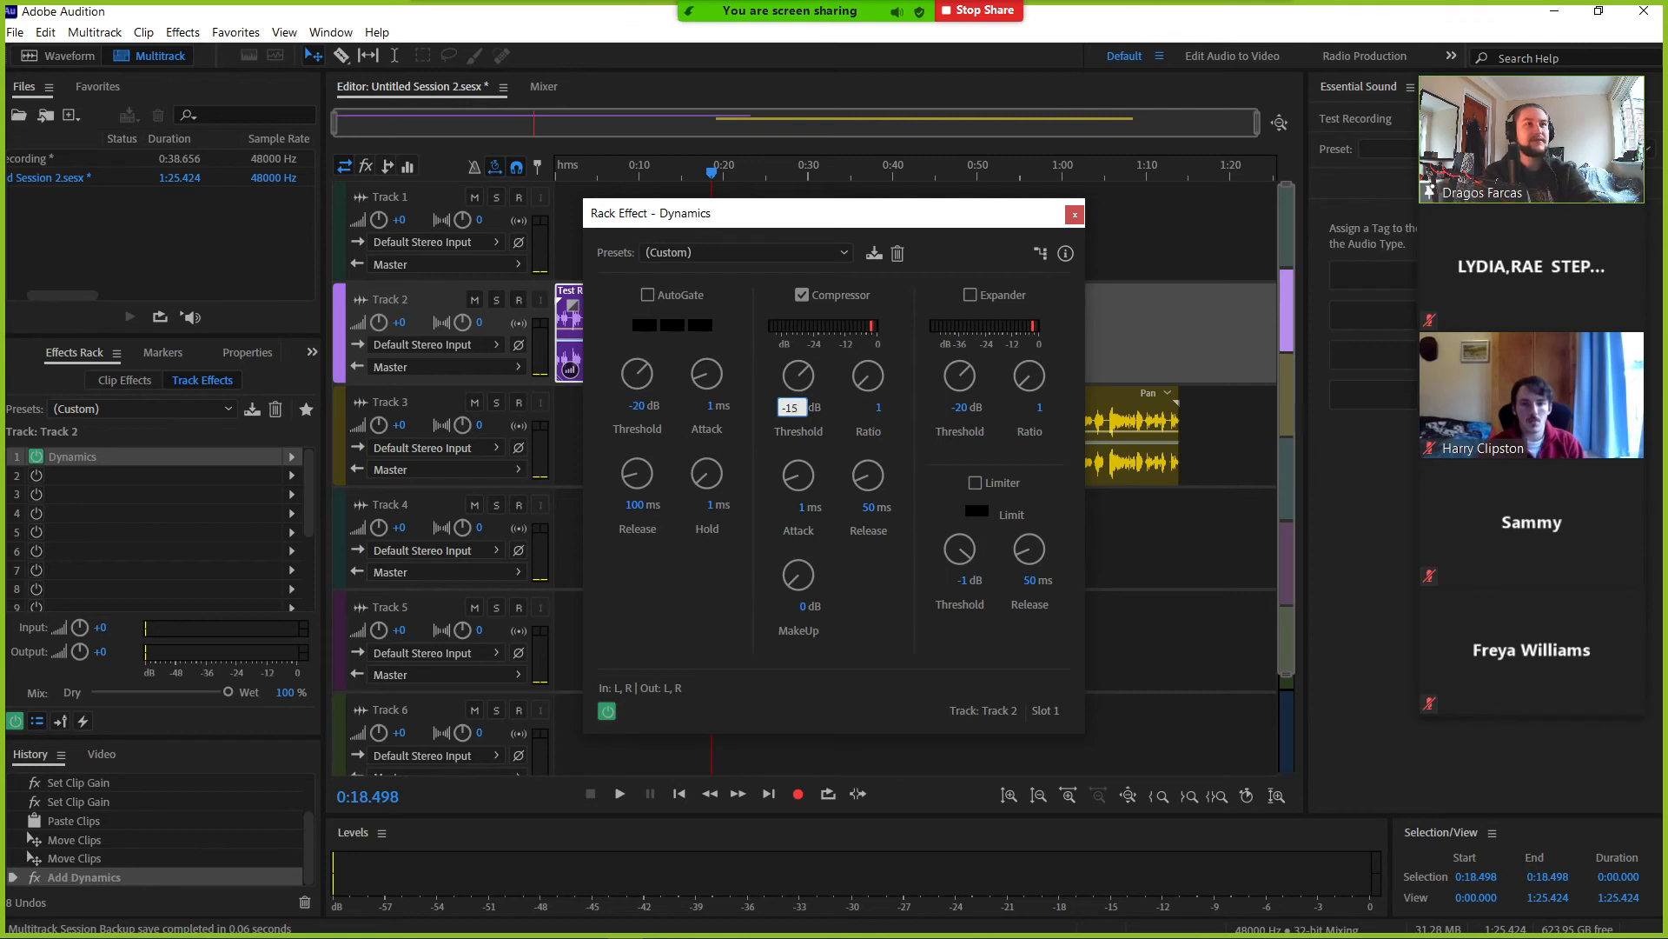
pyautogui.press('Return')
pyautogui.moveTo(858, 385); pyautogui.dragTo(927, 317)
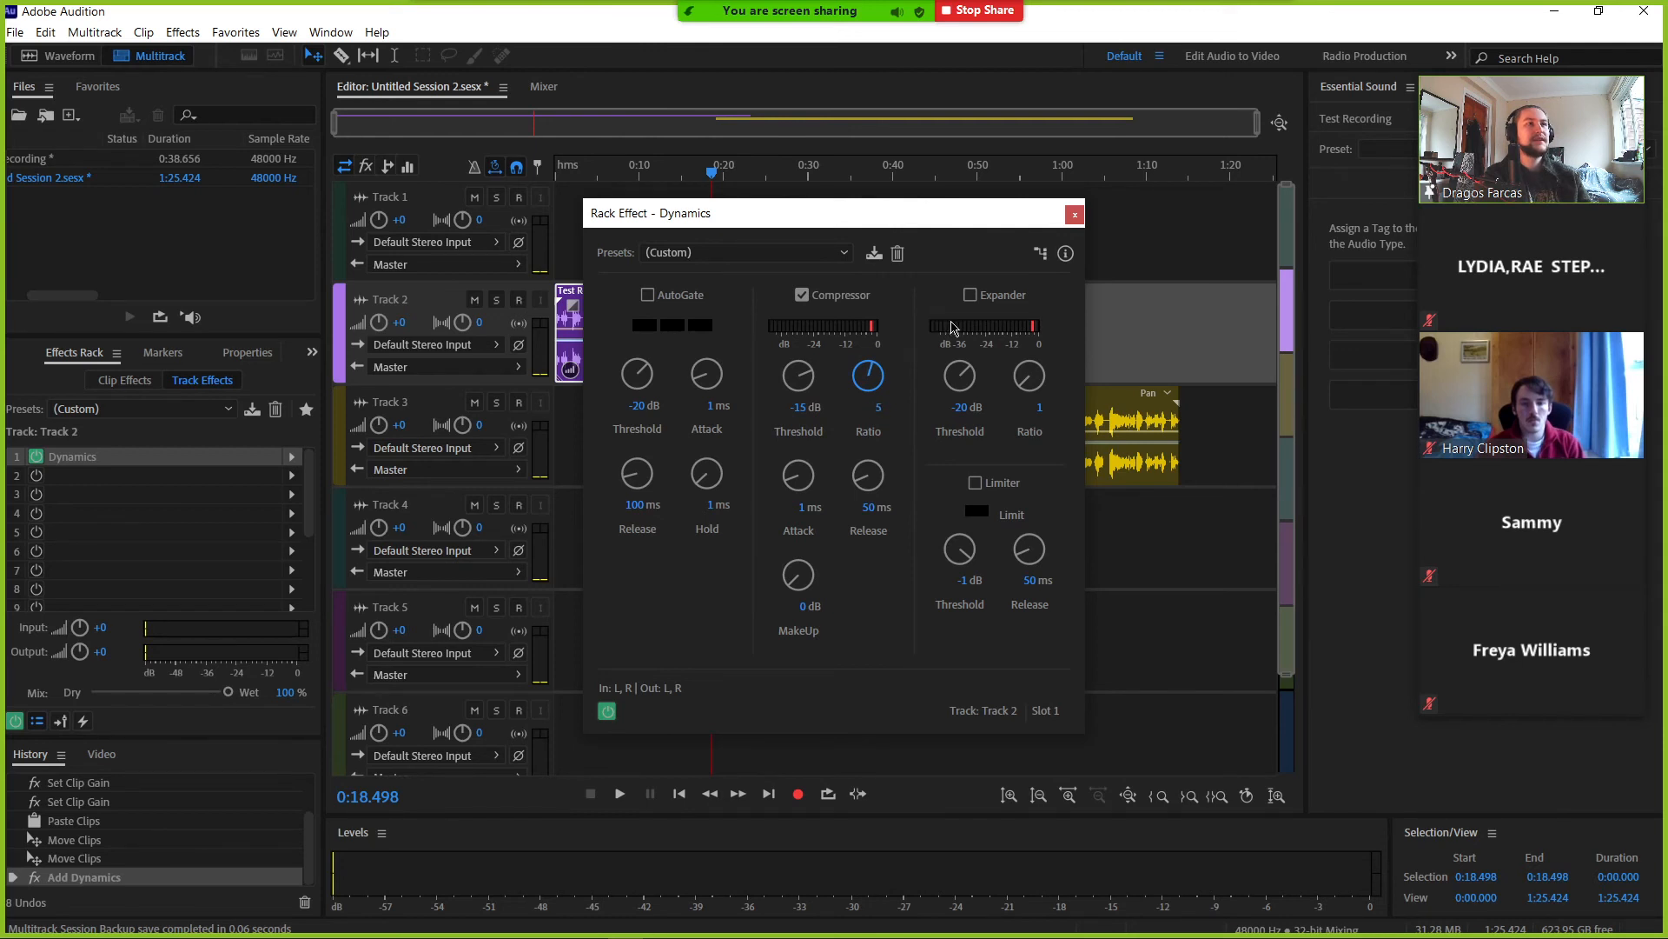
pyautogui.click(1075, 214)
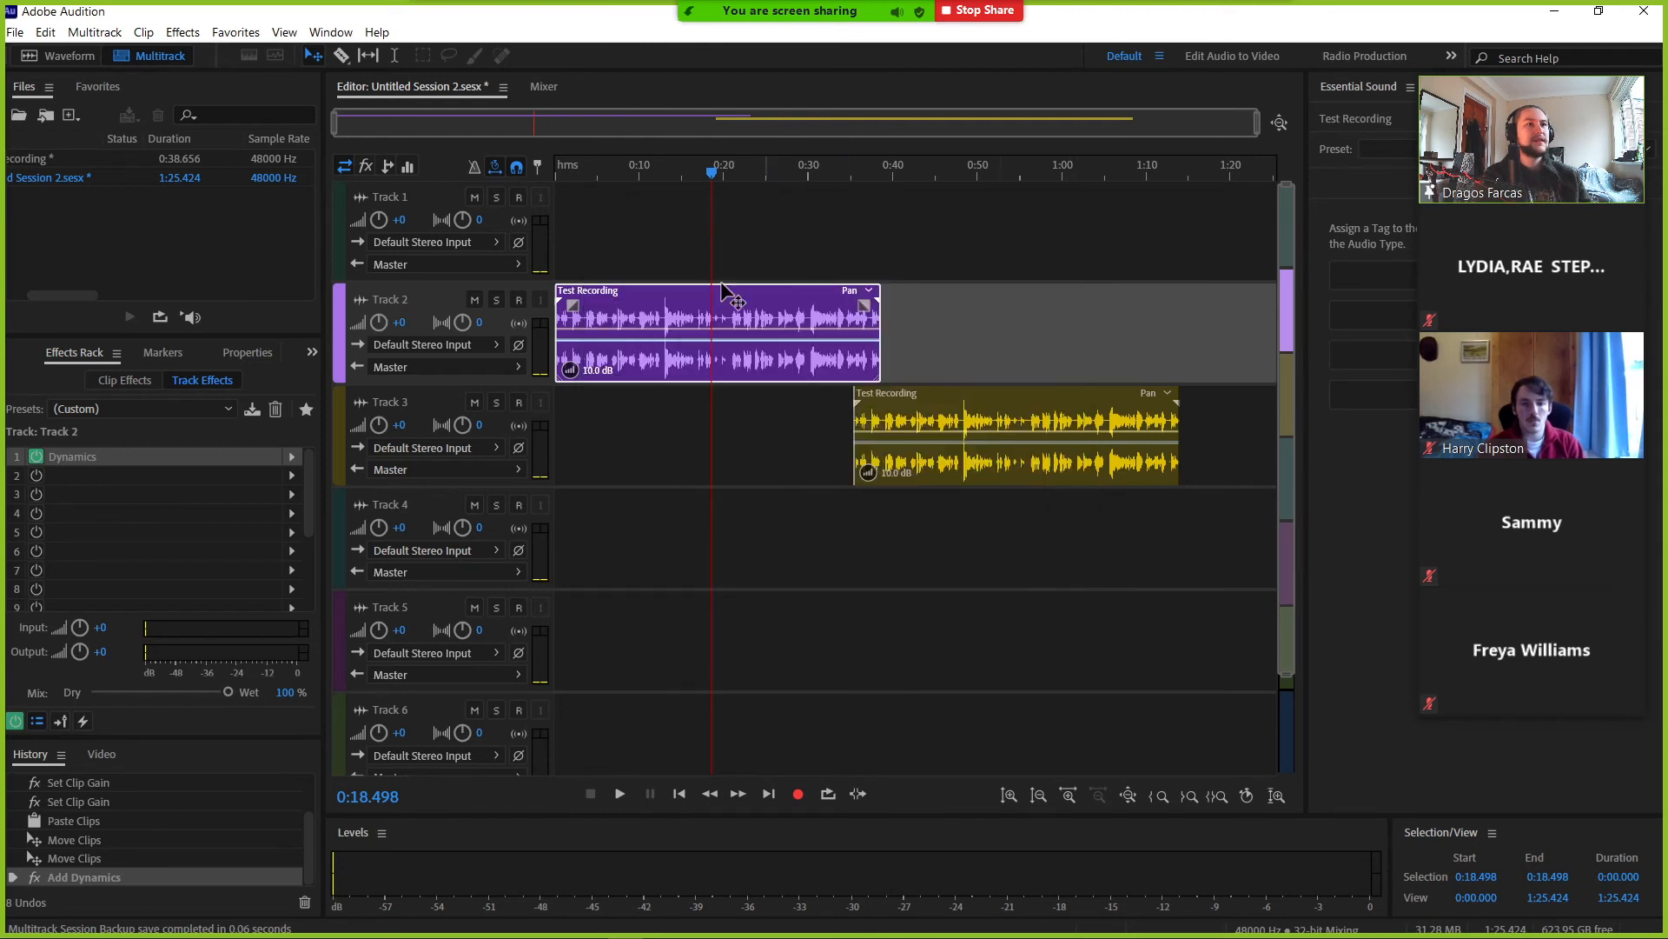
pyautogui.scroll(2, 667, 354)
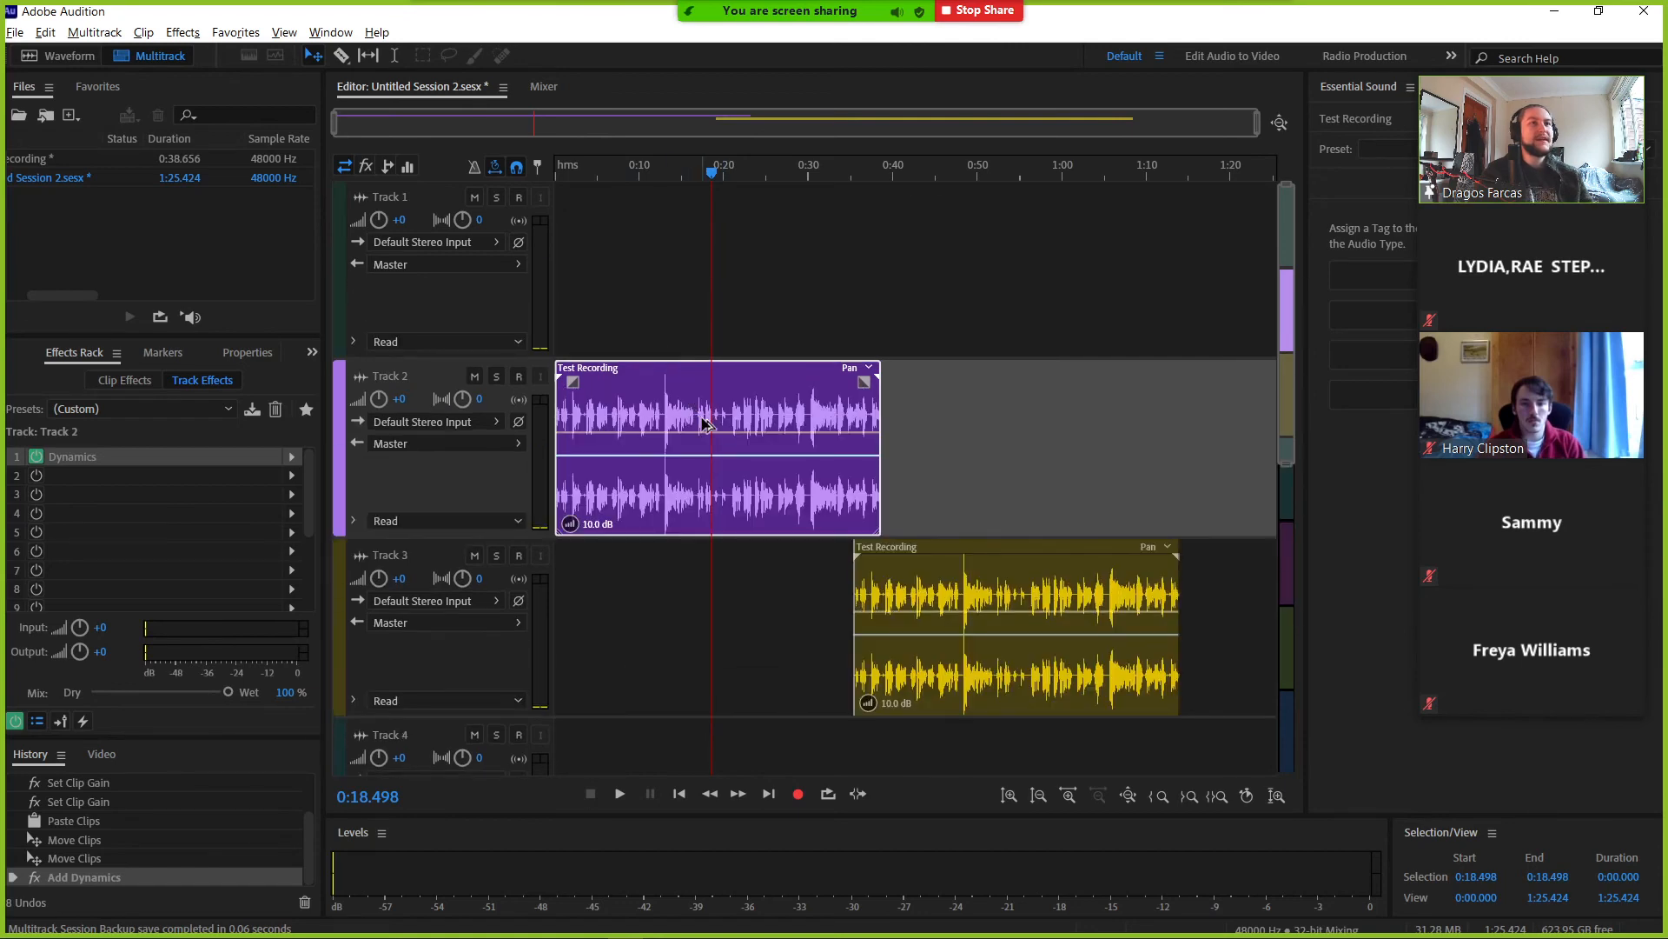
pyautogui.scroll(5, 696, 422)
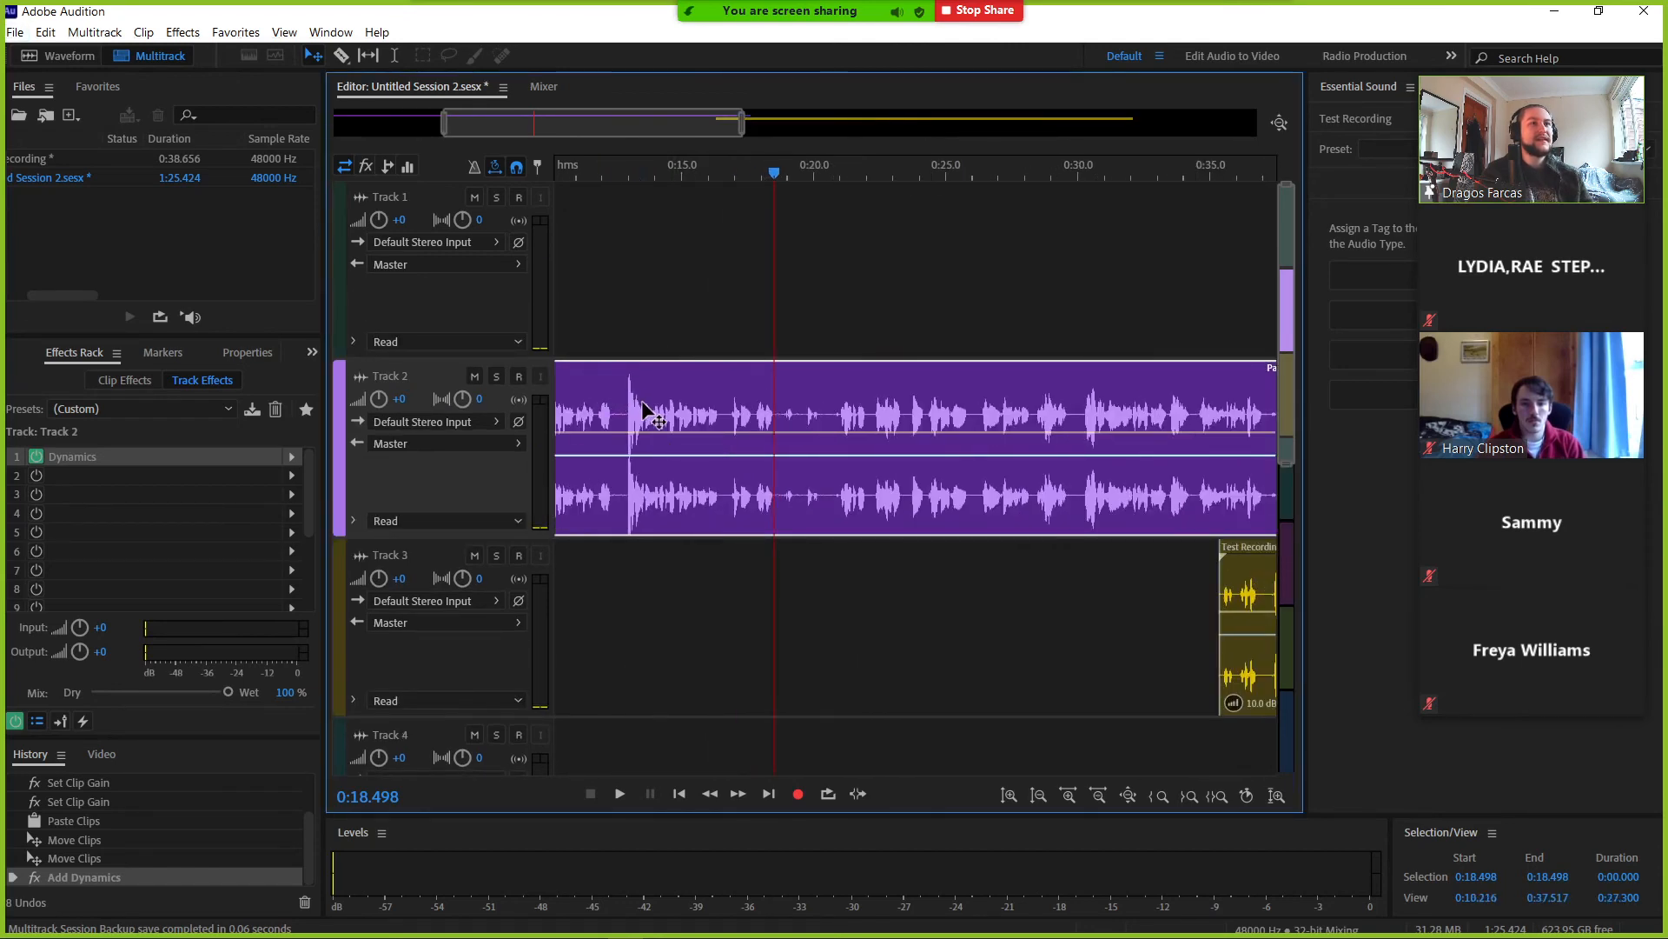
pyautogui.hscroll(-5, 825, 591)
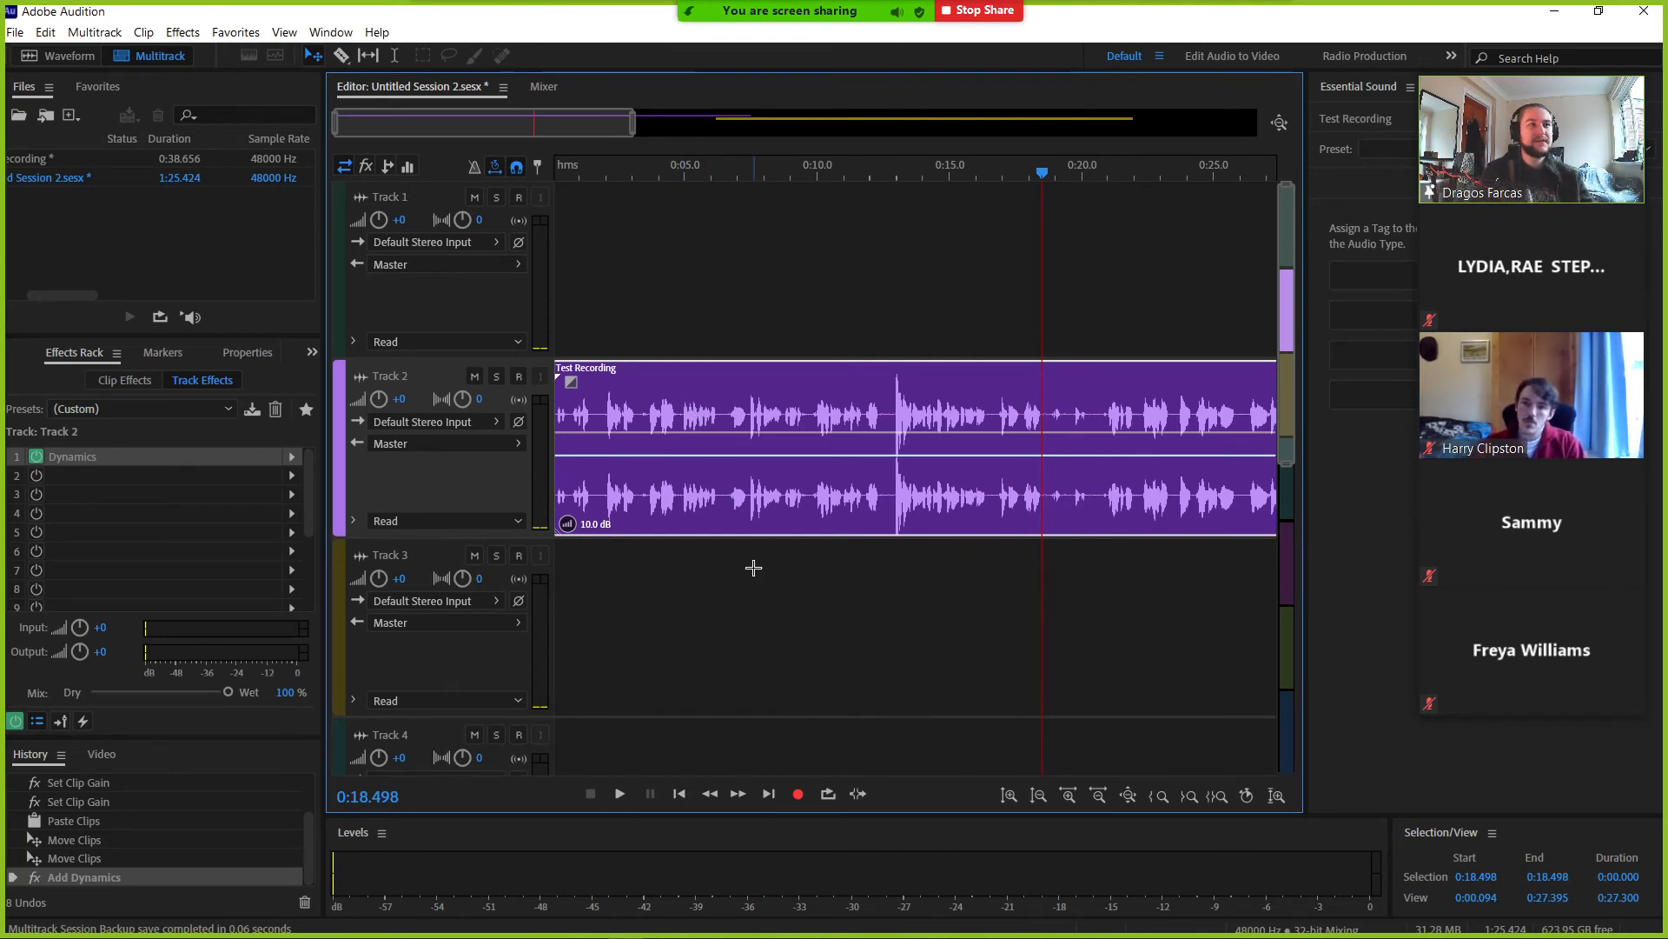
# - Add the Delay effect to Track 2's second track effects slot
pyautogui.click(730, 603)
pyautogui.scroll(-5, 727, 633)
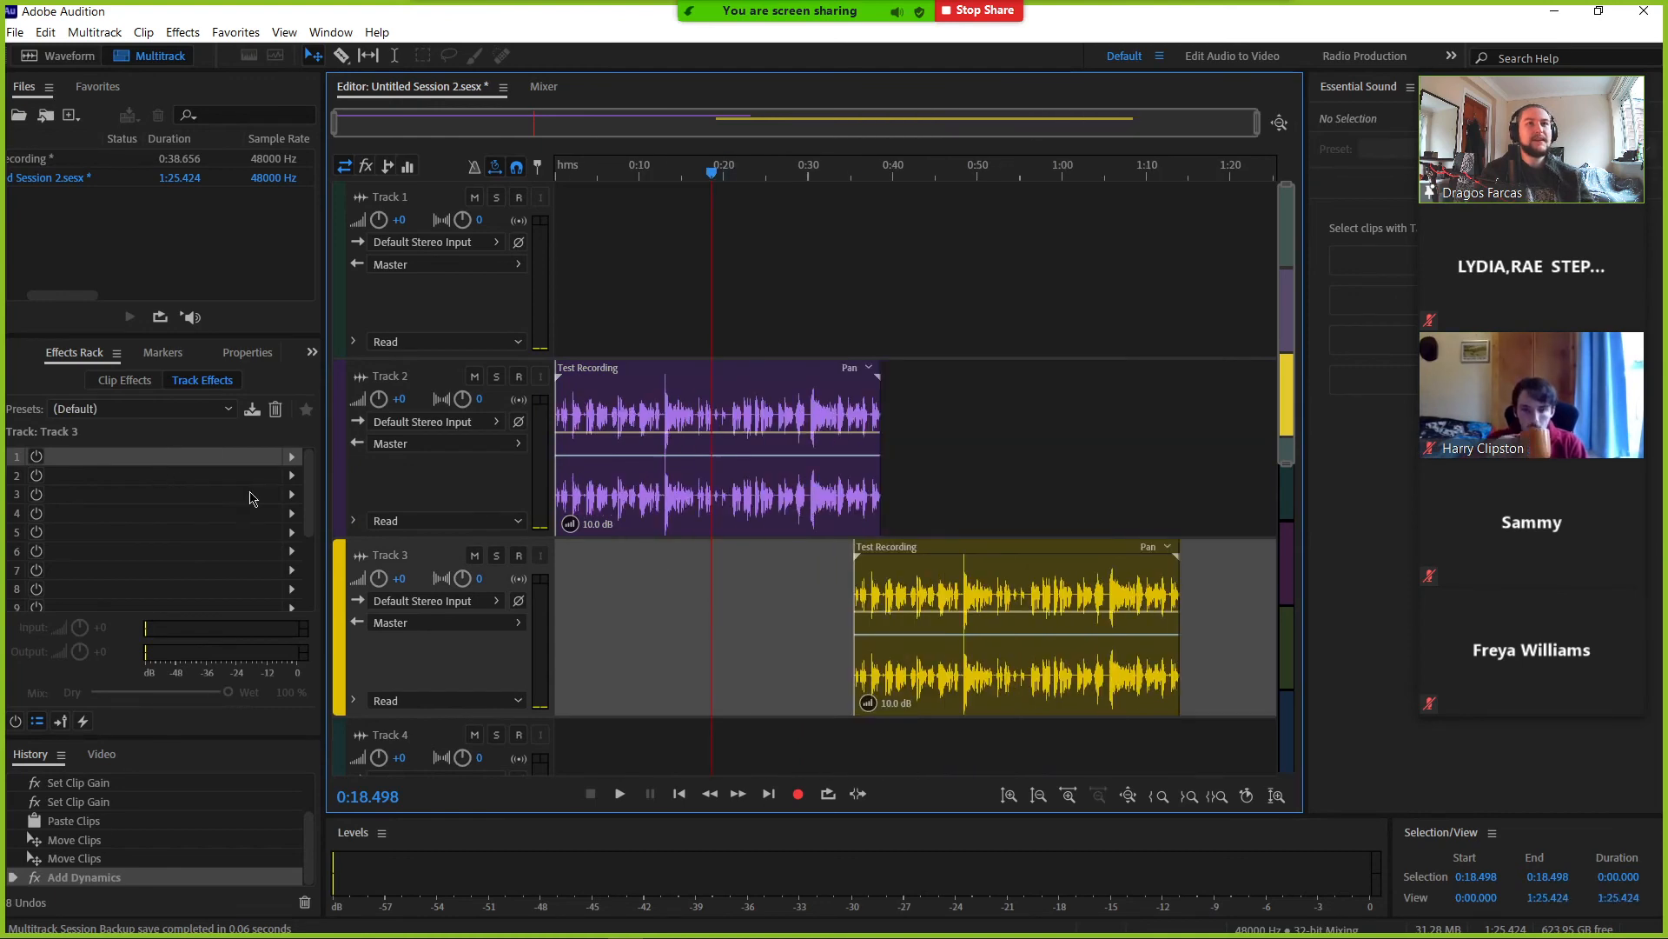
pyautogui.click(580, 410)
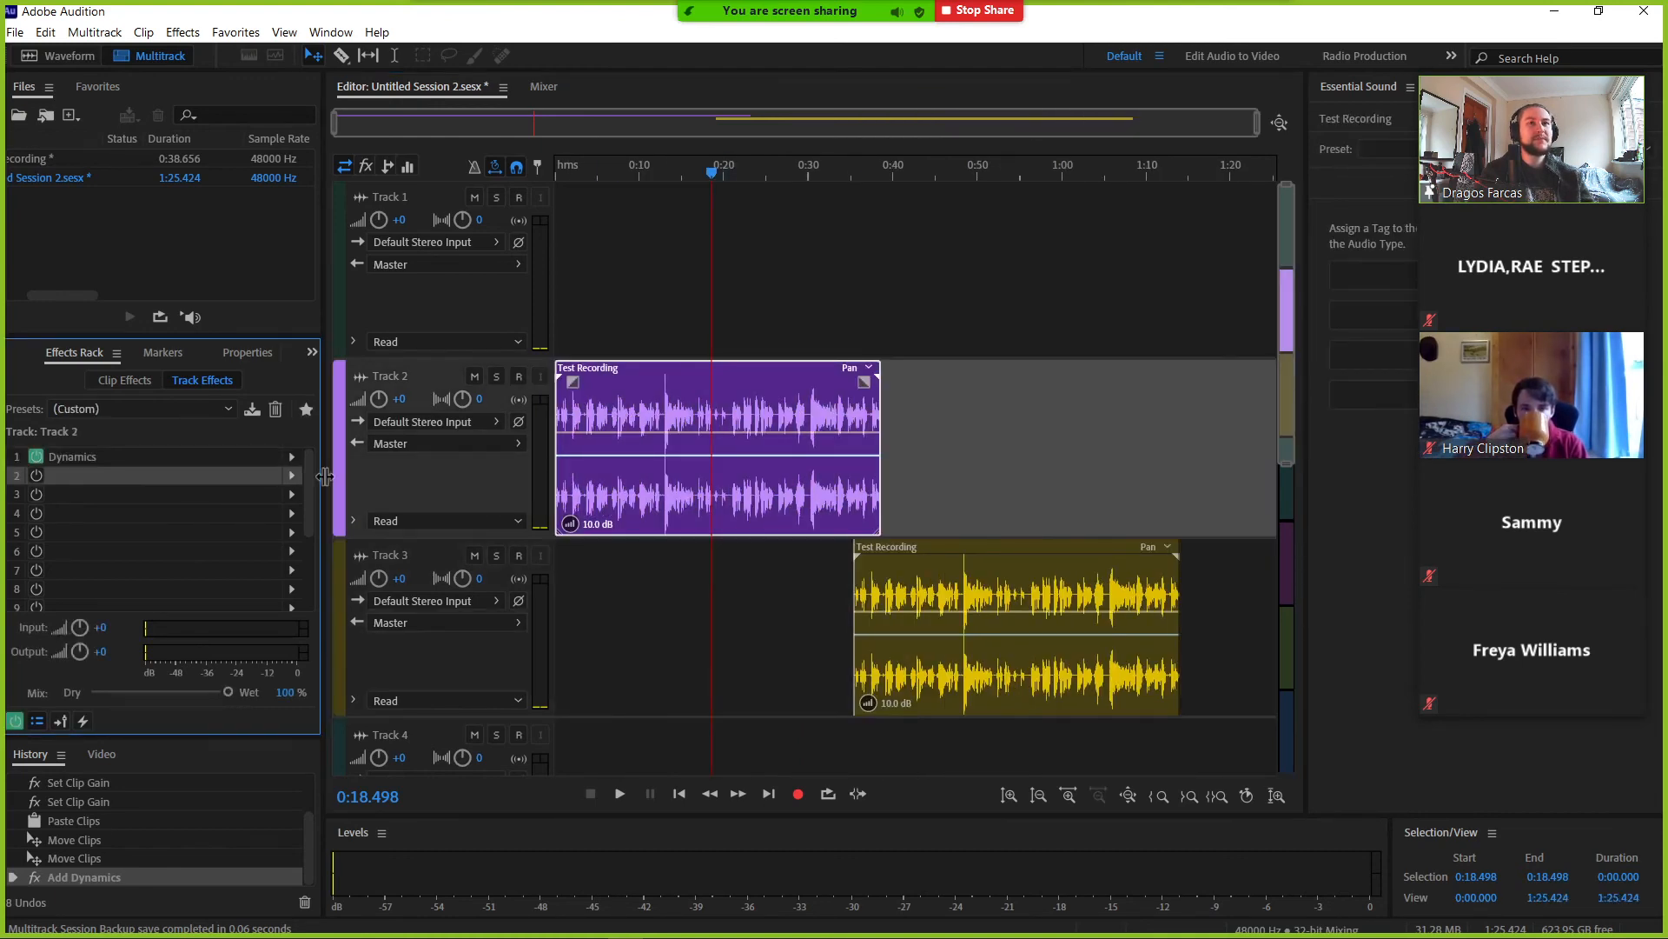
pyautogui.click(292, 476)
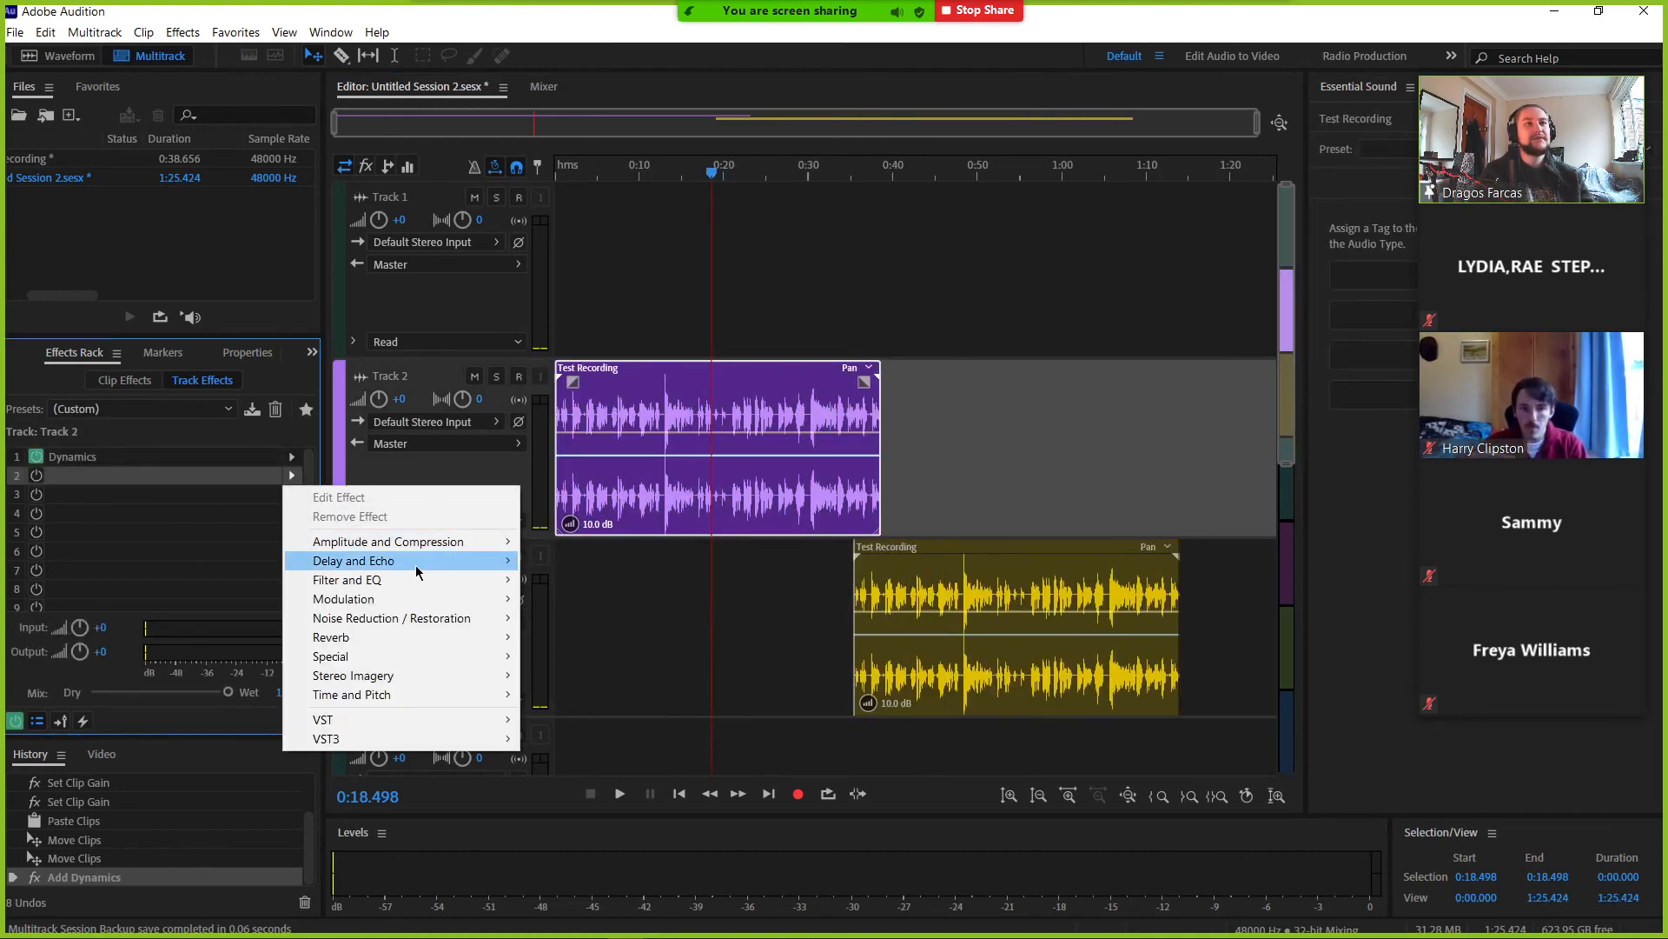
pyautogui.moveTo(408, 560)
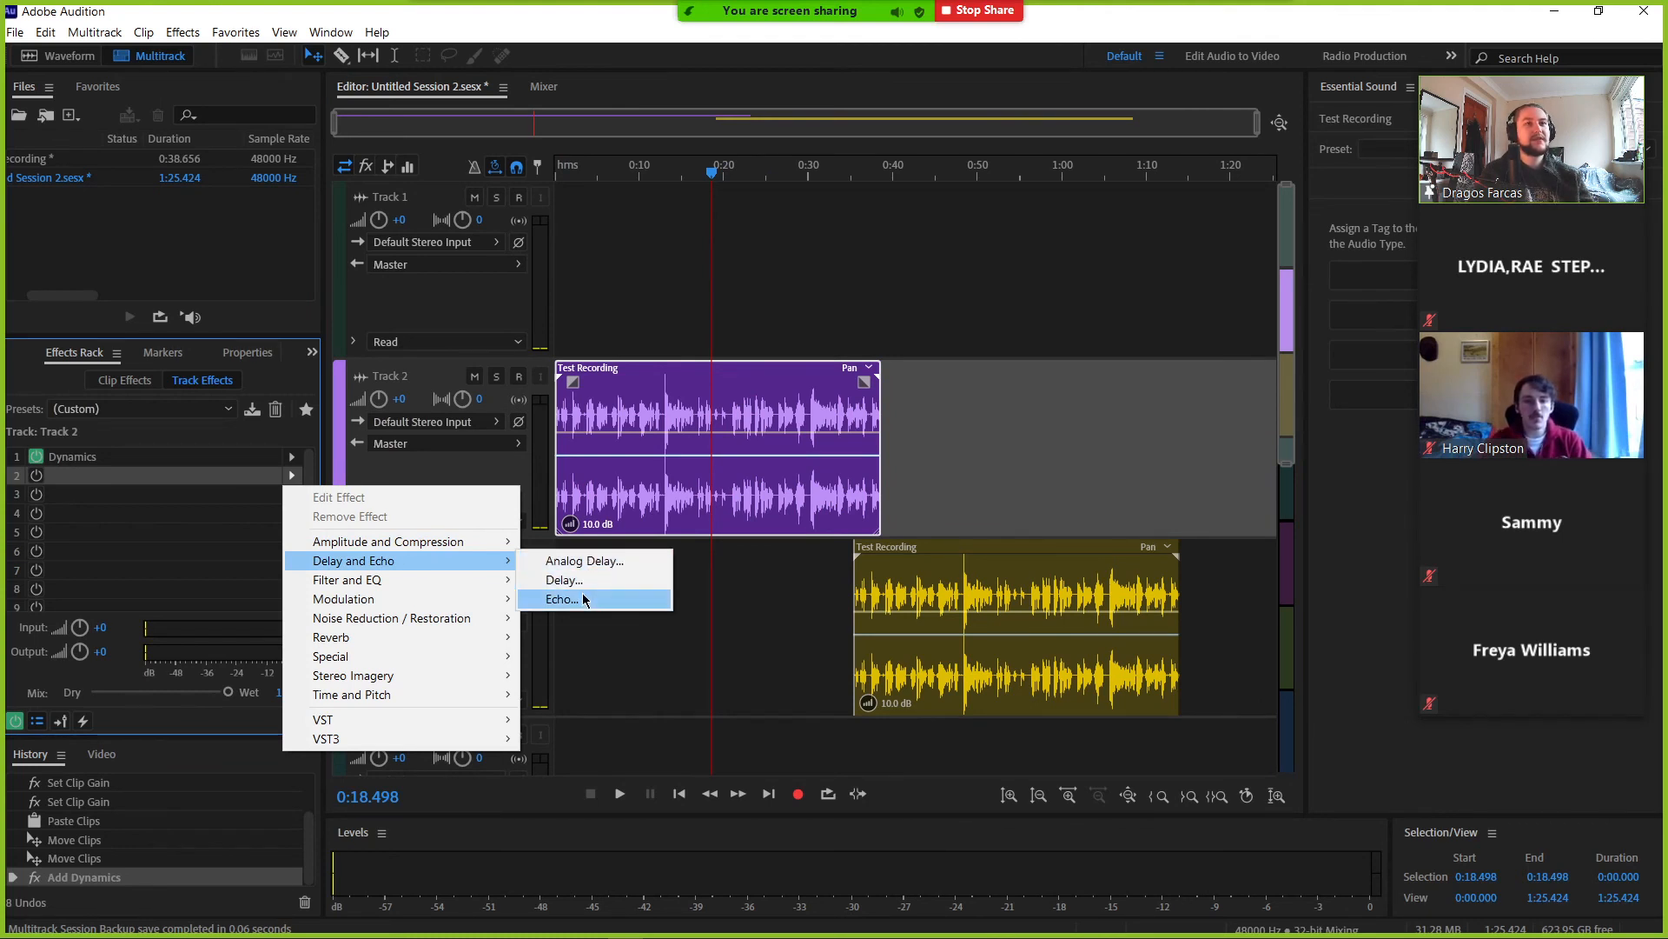
pyautogui.click(582, 580)
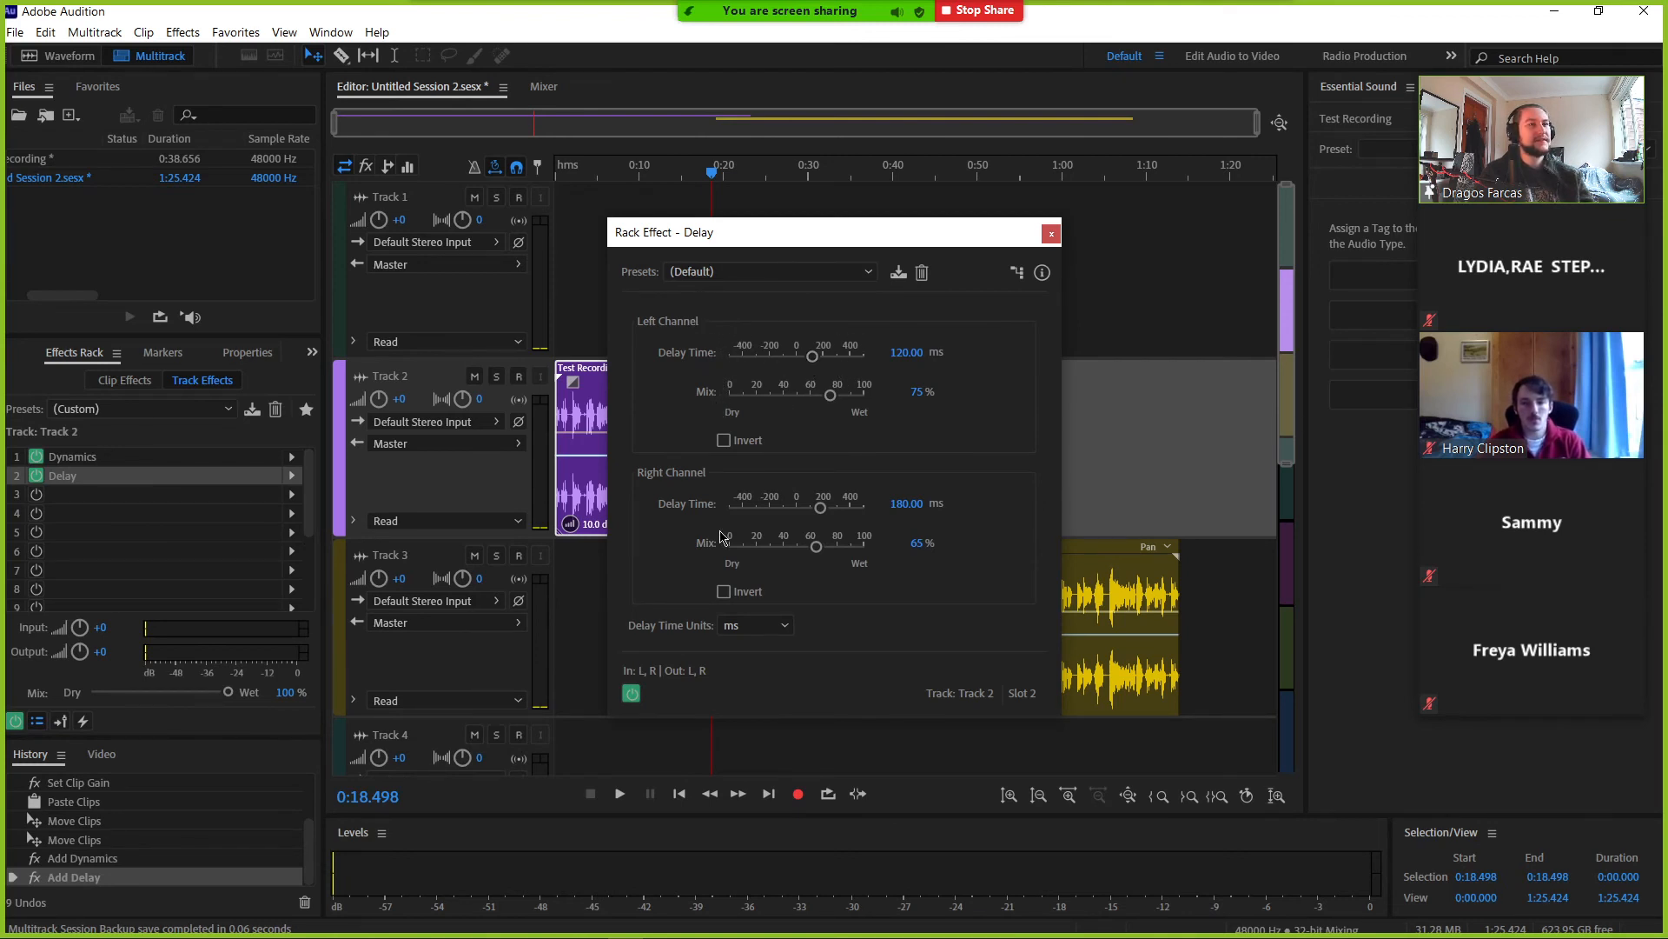
# - Look through the Delay effect's presets without choosing one, close its window, and switch the effect off and on again
pyautogui.click(769, 273)
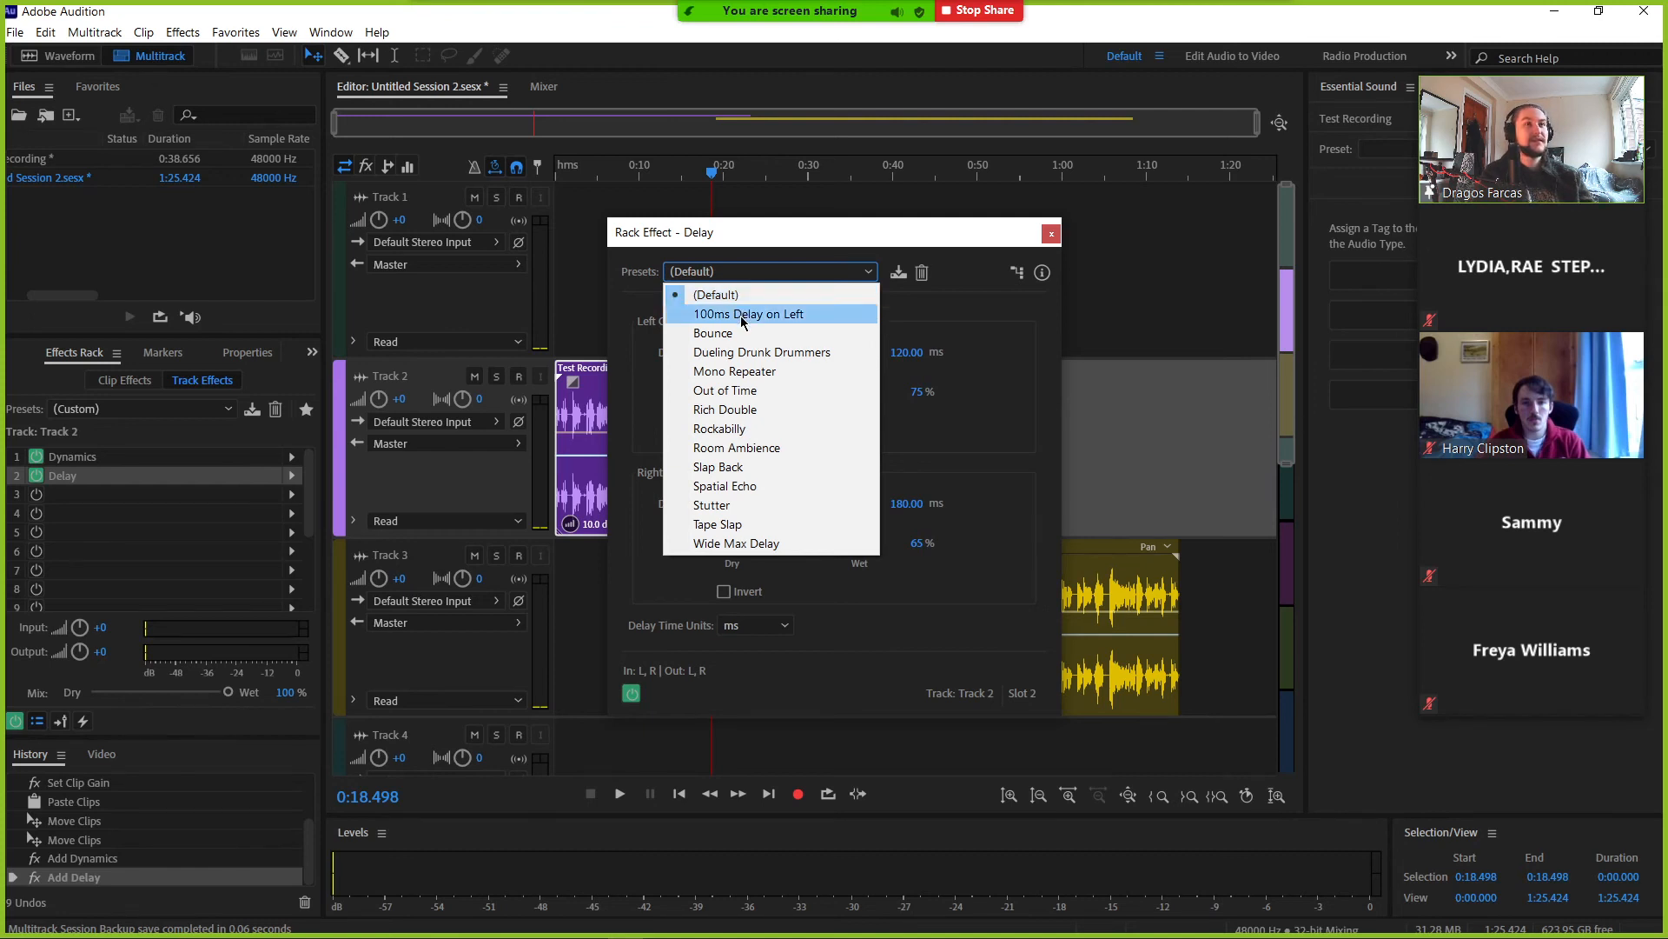
pyautogui.click(1052, 233)
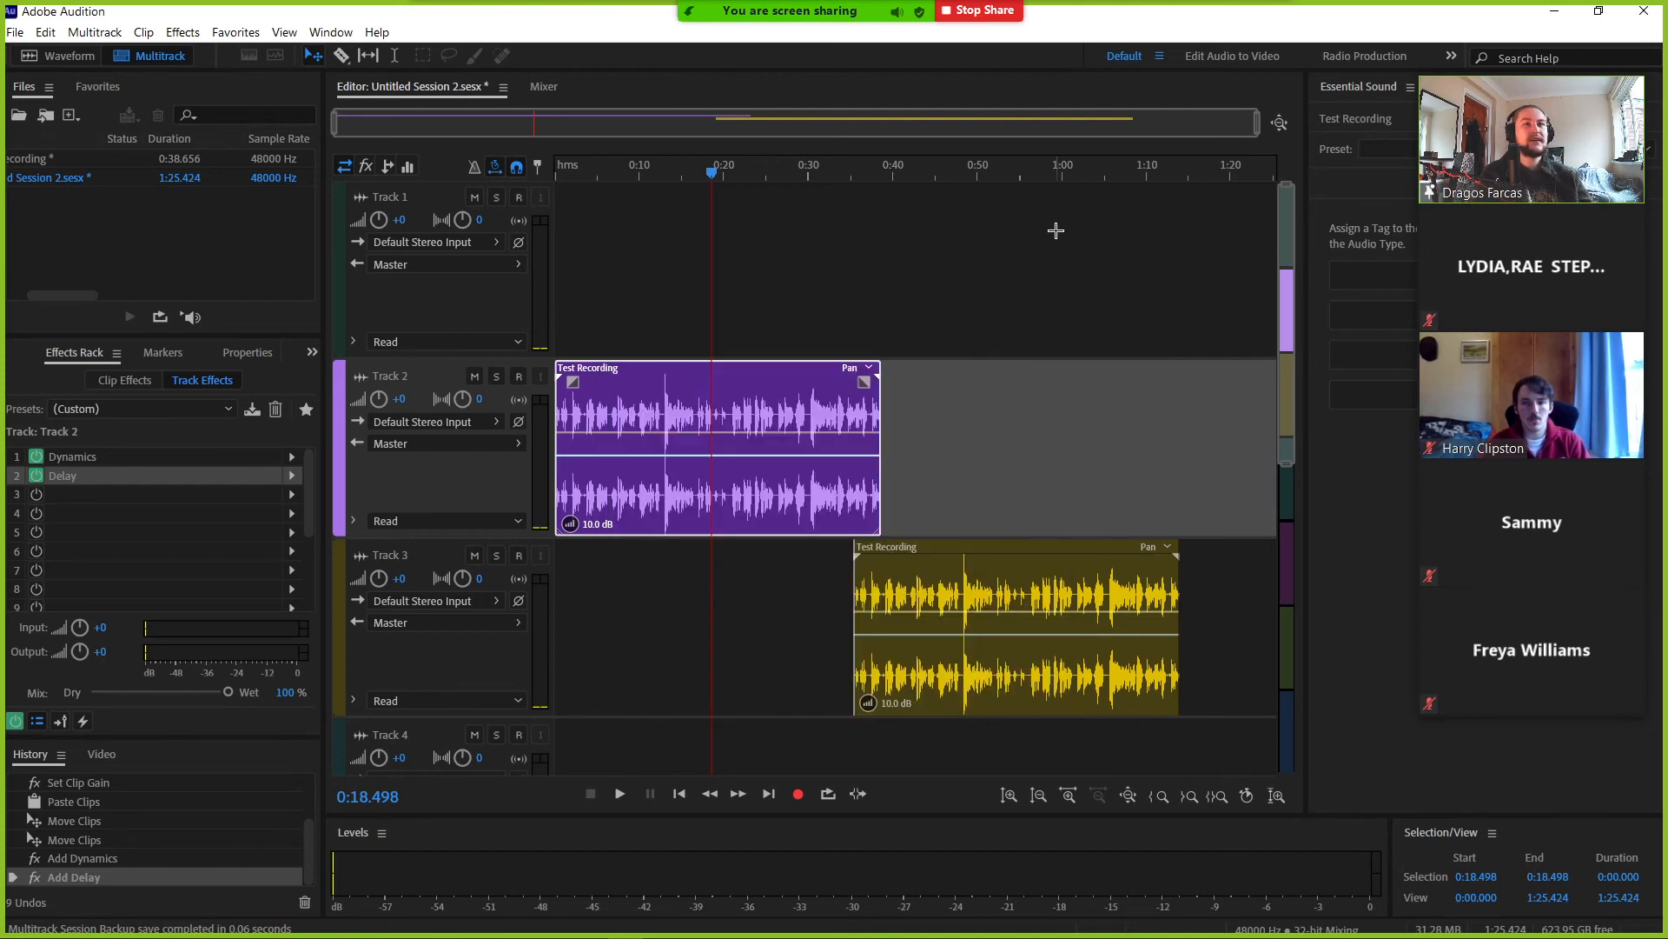
pyautogui.click(35, 477)
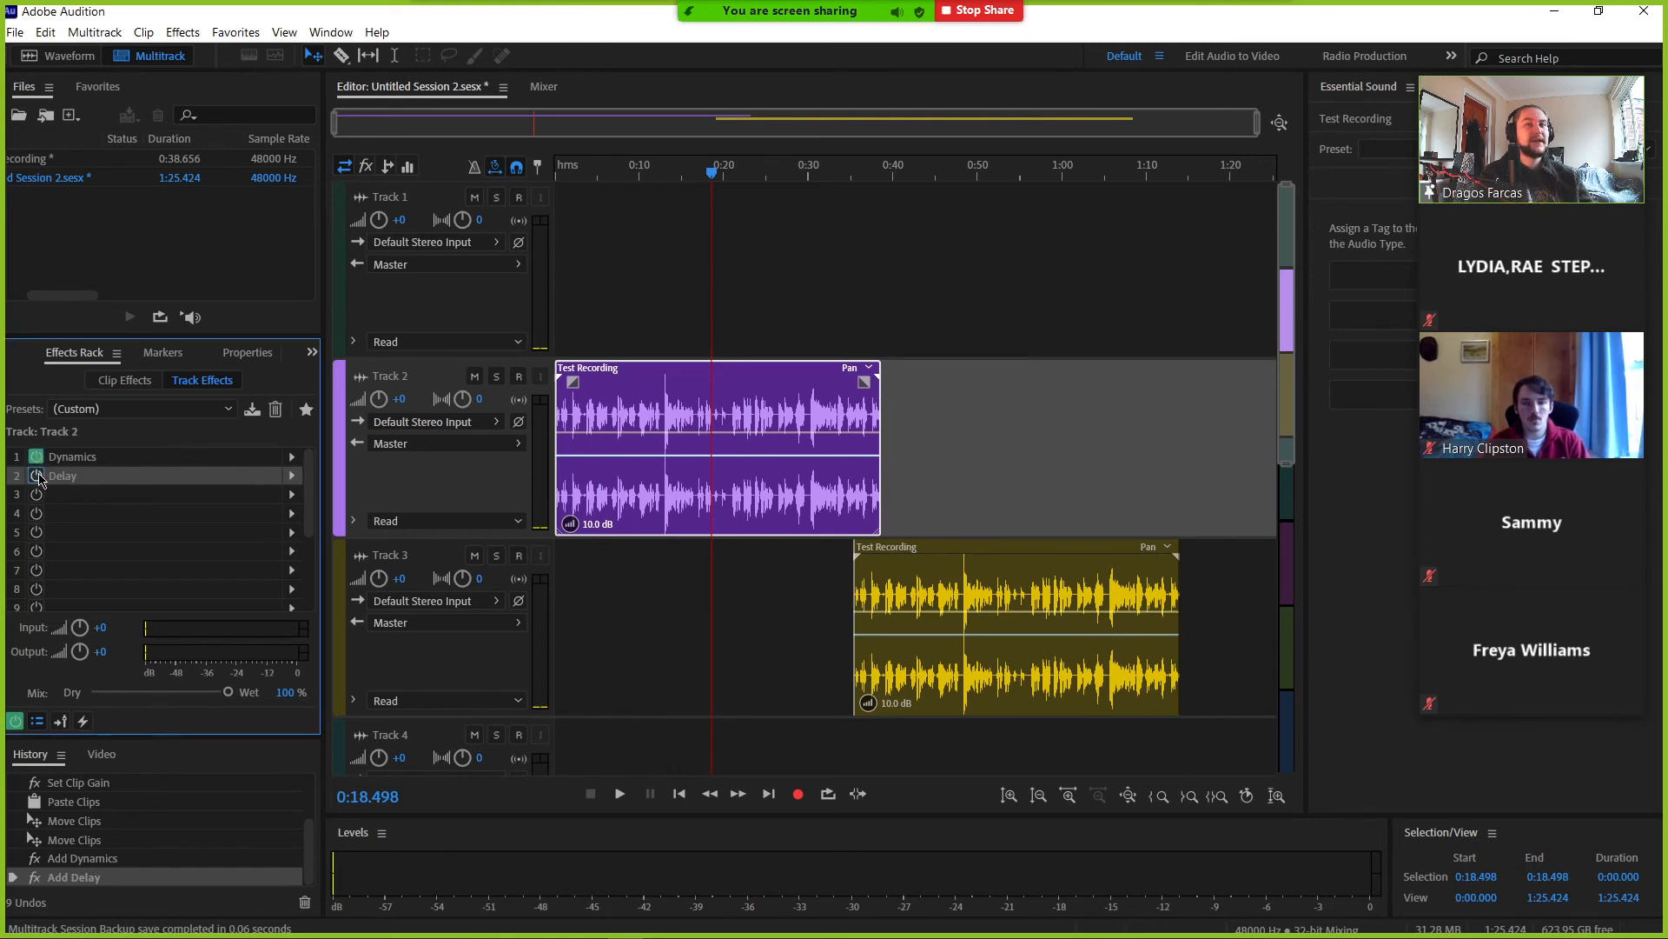
pyautogui.click(36, 475)
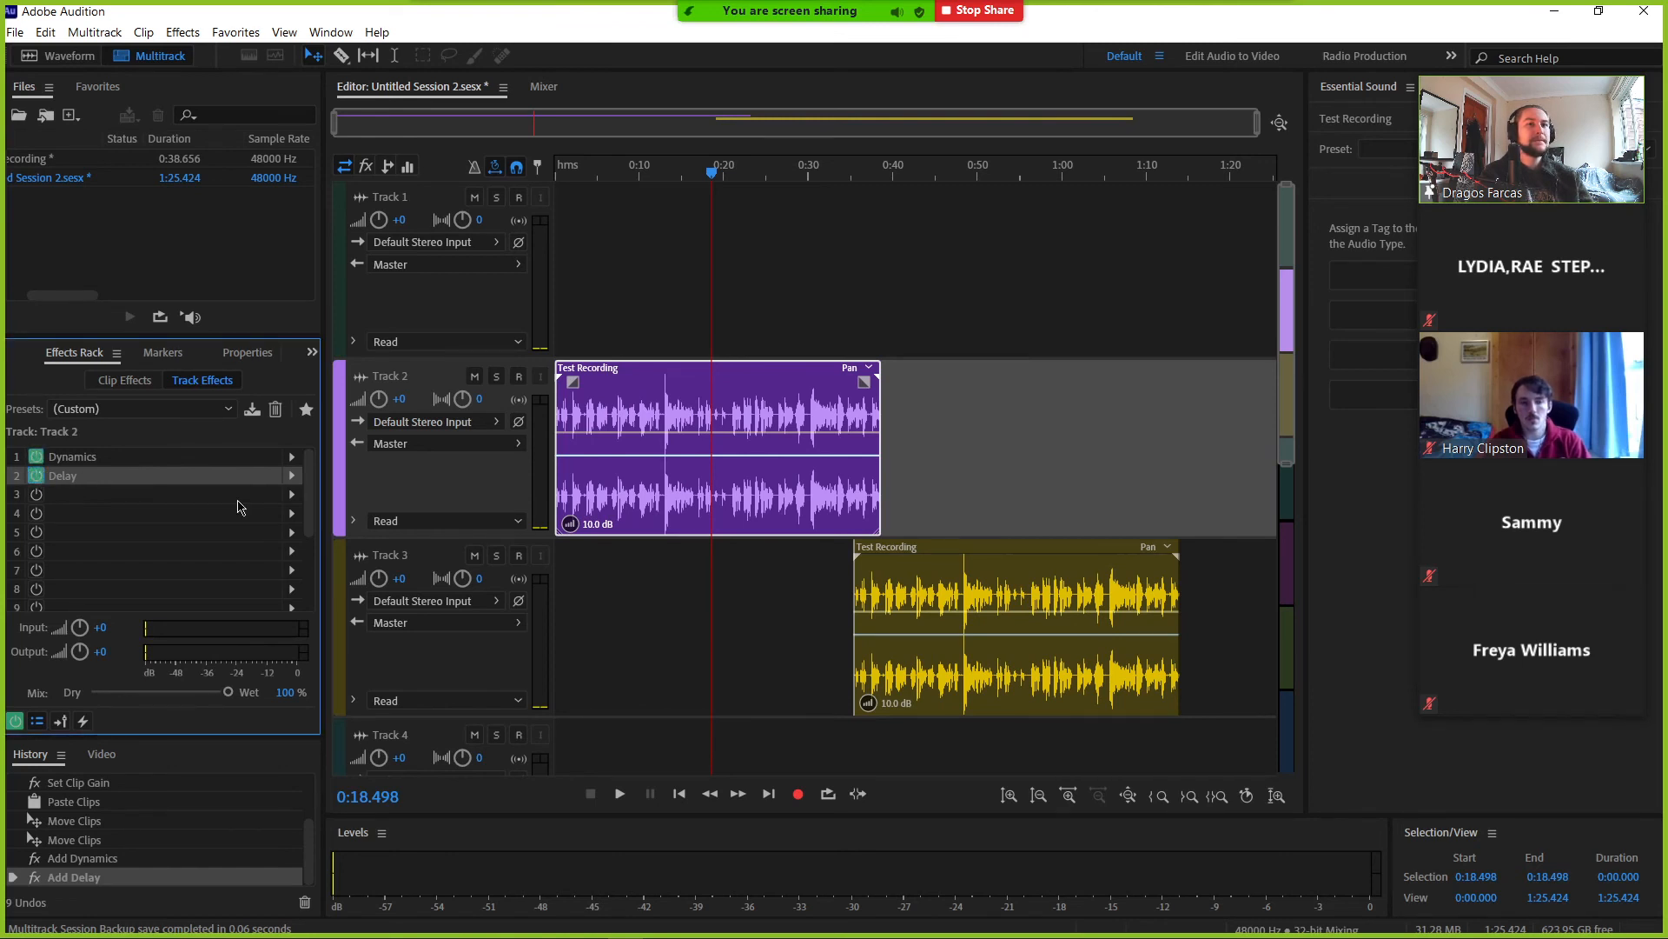
# - Add the DeNoise effect to Track 2's third track effects slot and set its amount to 70%
pyautogui.click(291, 493)
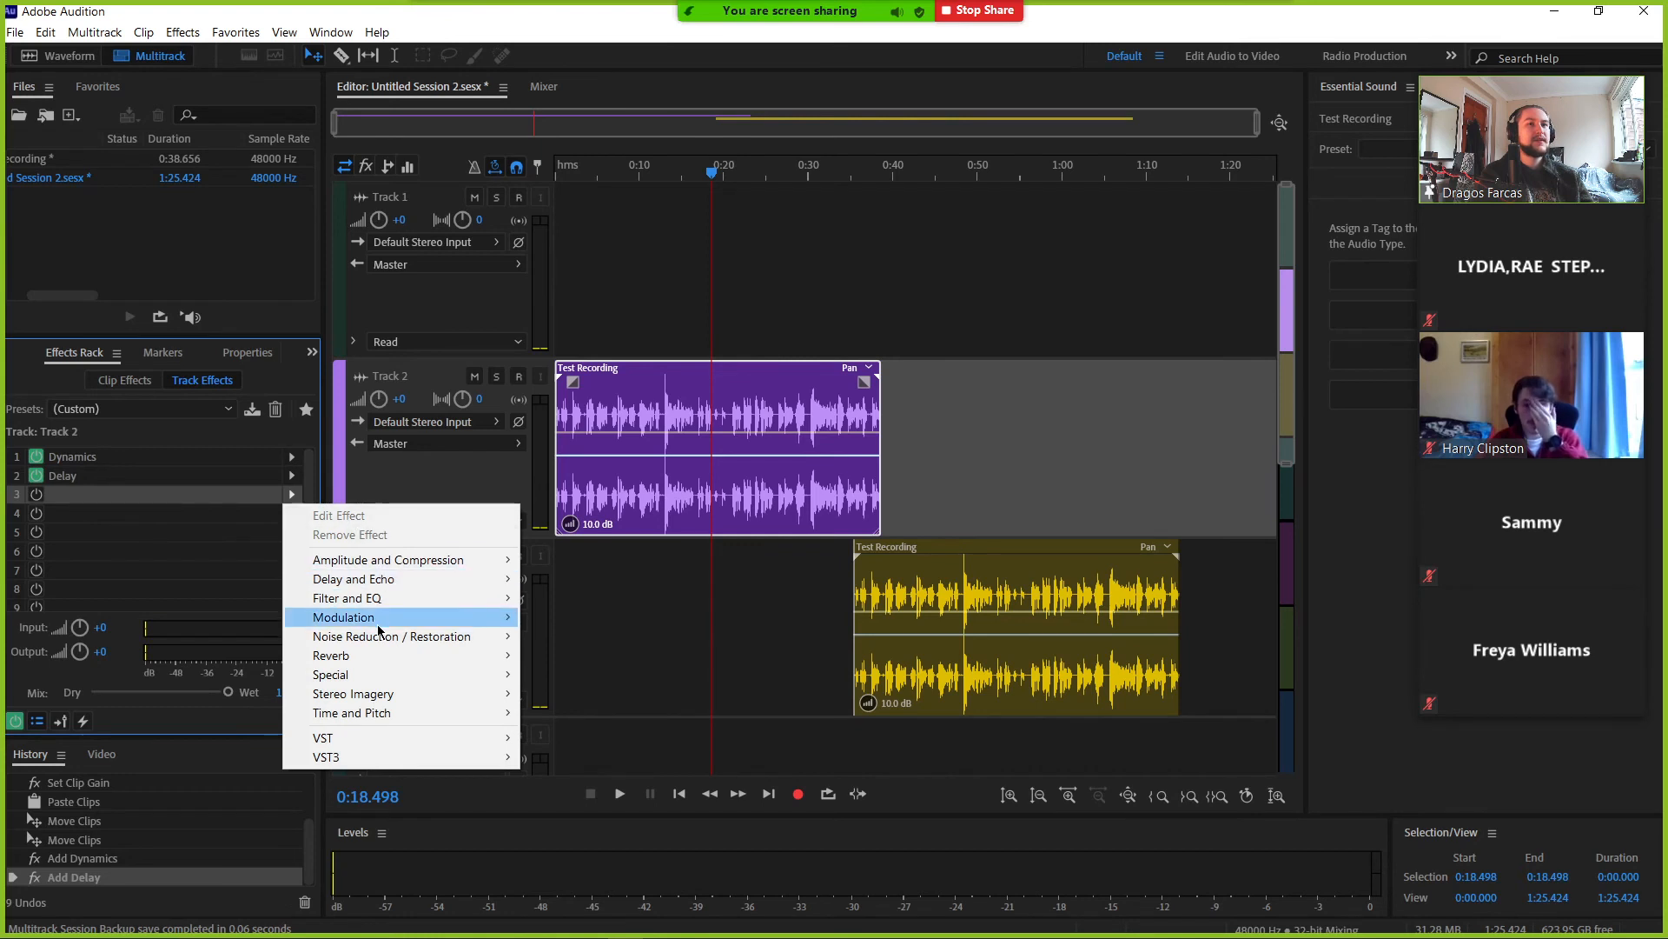
pyautogui.moveTo(379, 639)
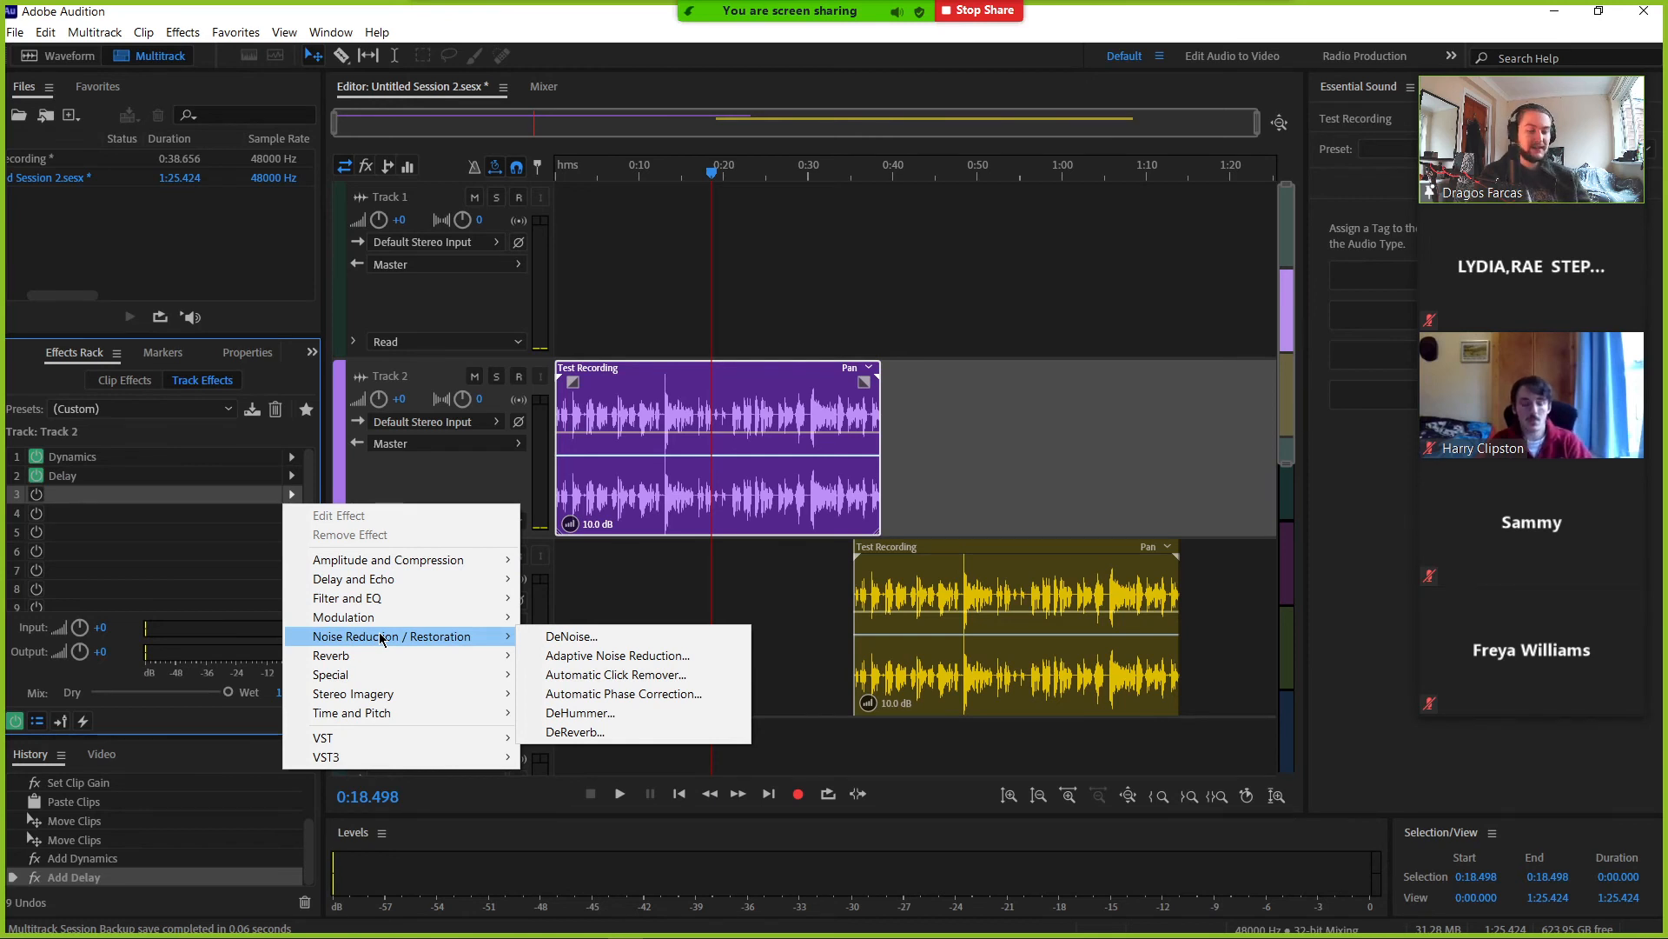
pyautogui.click(587, 635)
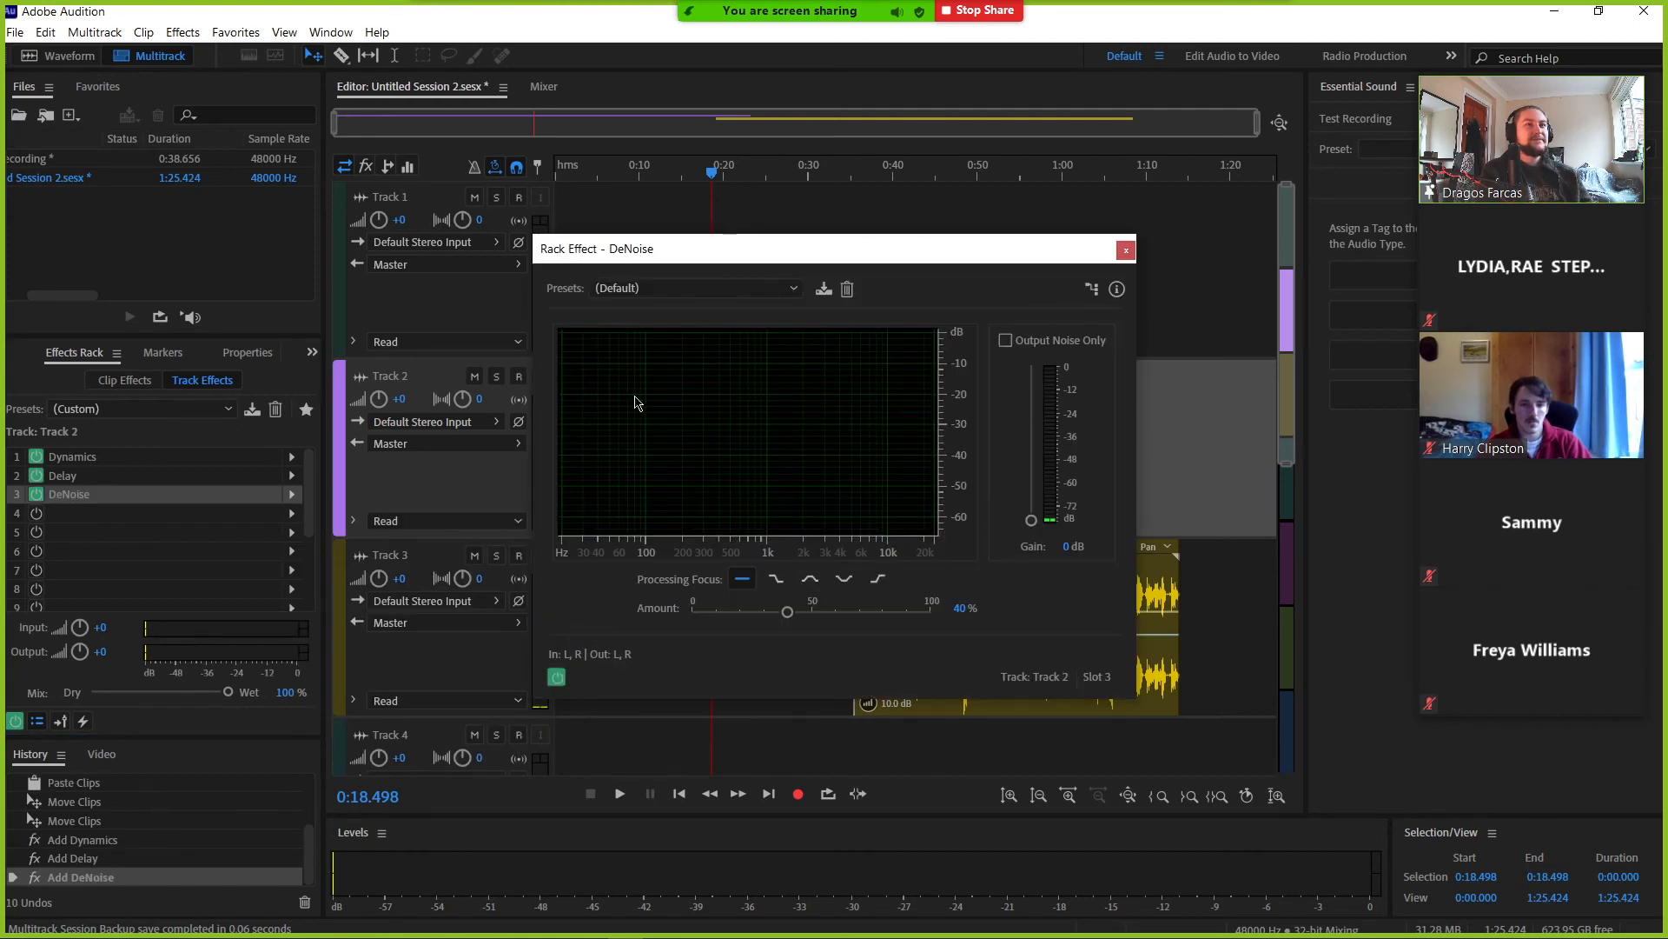
pyautogui.moveTo(671, 255); pyautogui.dragTo(836, 289)
pyautogui.moveTo(678, 171); pyautogui.dragTo(646, 185)
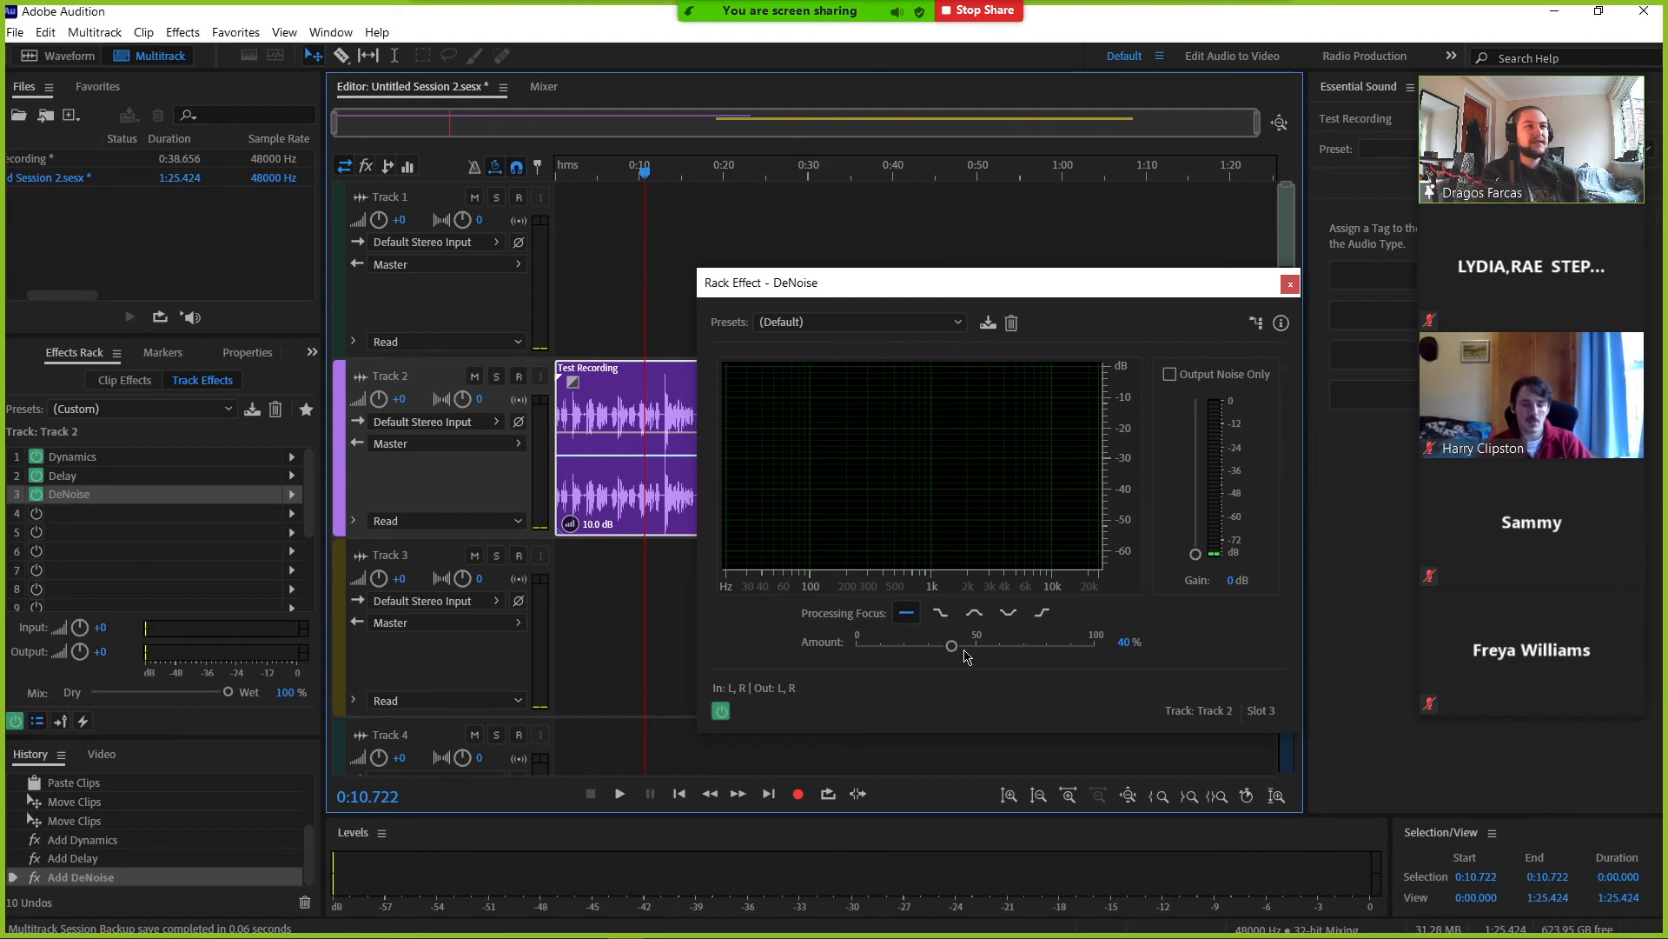
pyautogui.moveTo(956, 645); pyautogui.dragTo(1026, 653)
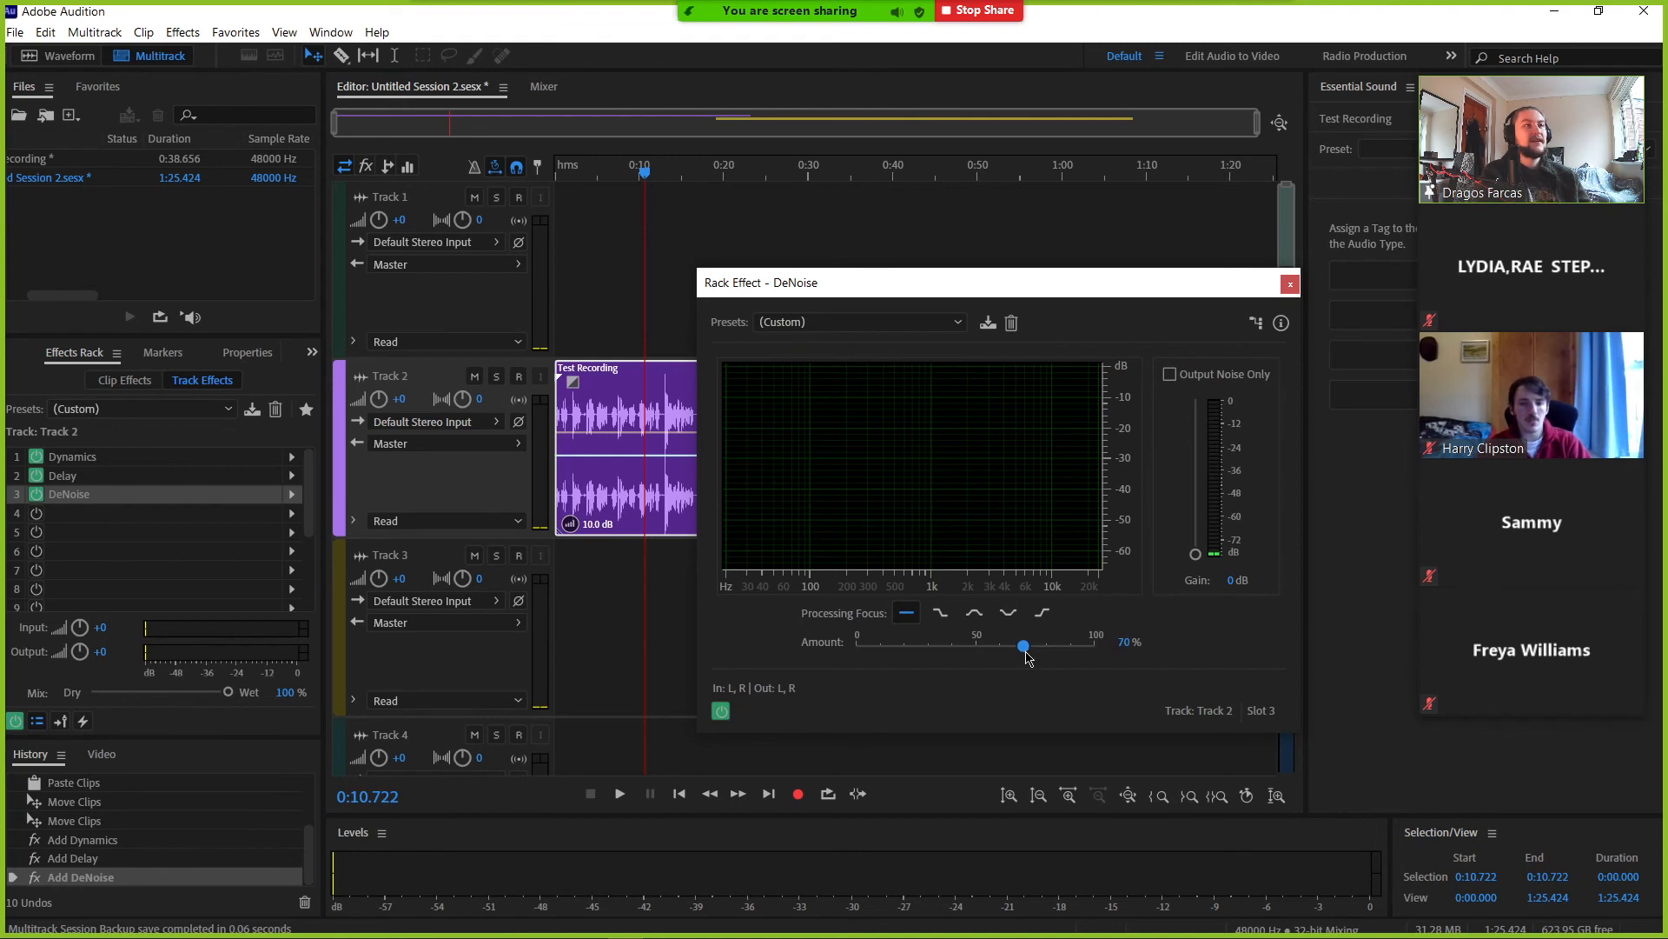
pyautogui.click(1290, 286)
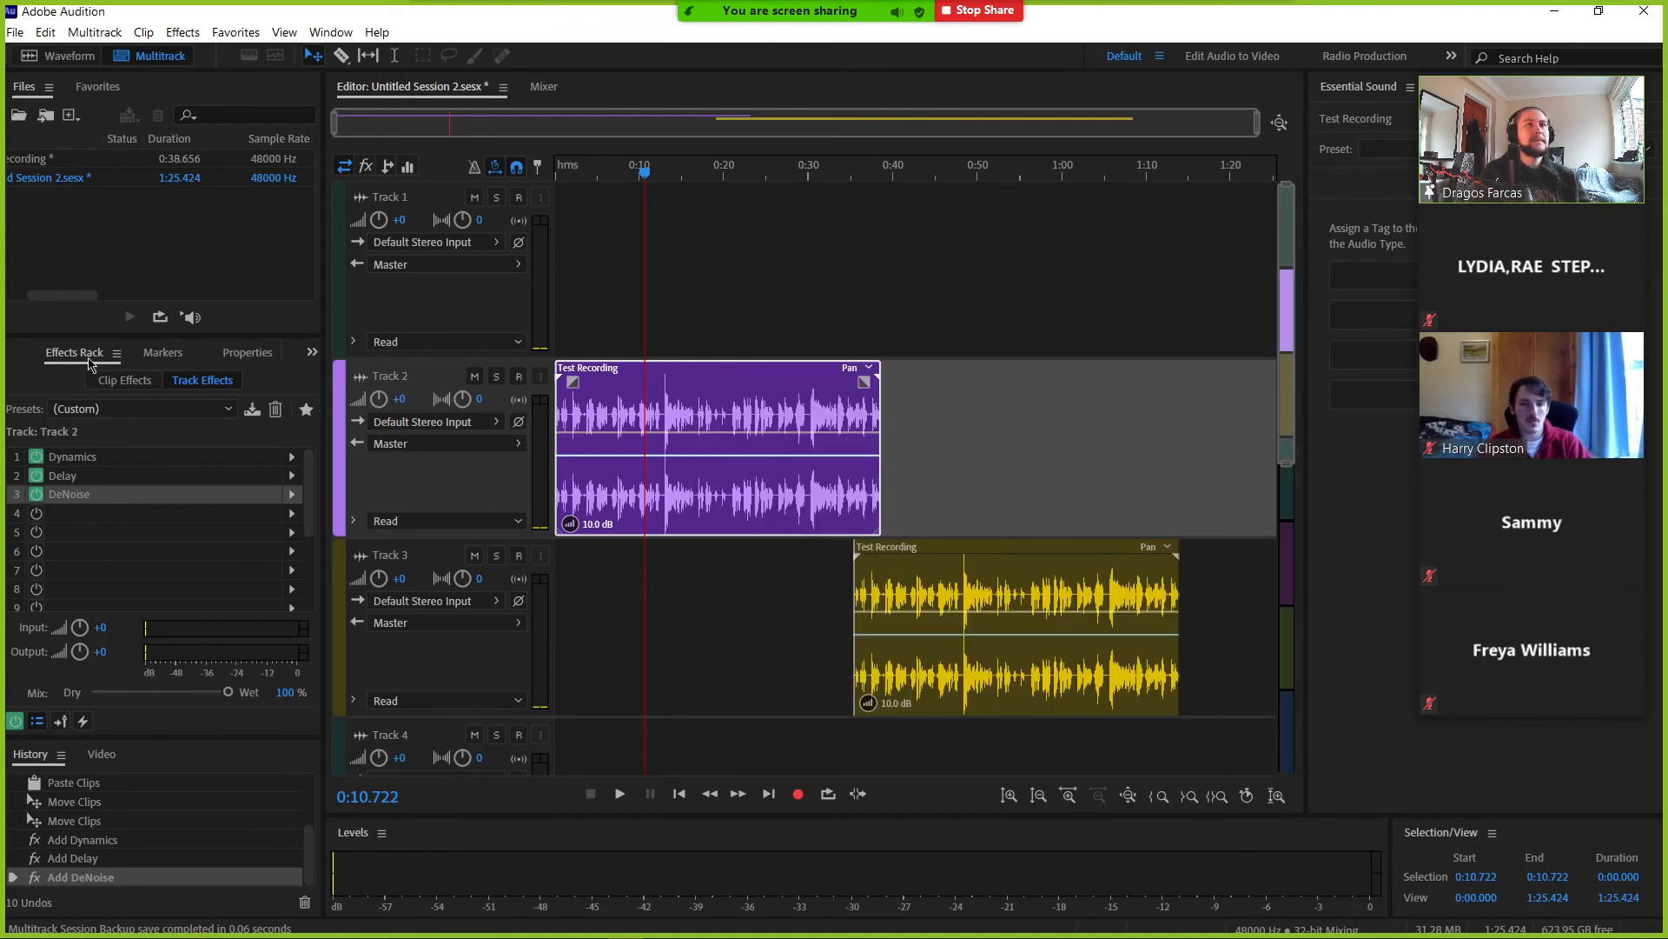
# - Switch off Track 2's Delay effect and audition the track from about 5 s and again from about 4.5 s
pyautogui.click(35, 475)
pyautogui.click(596, 176)
pyautogui.press('space')
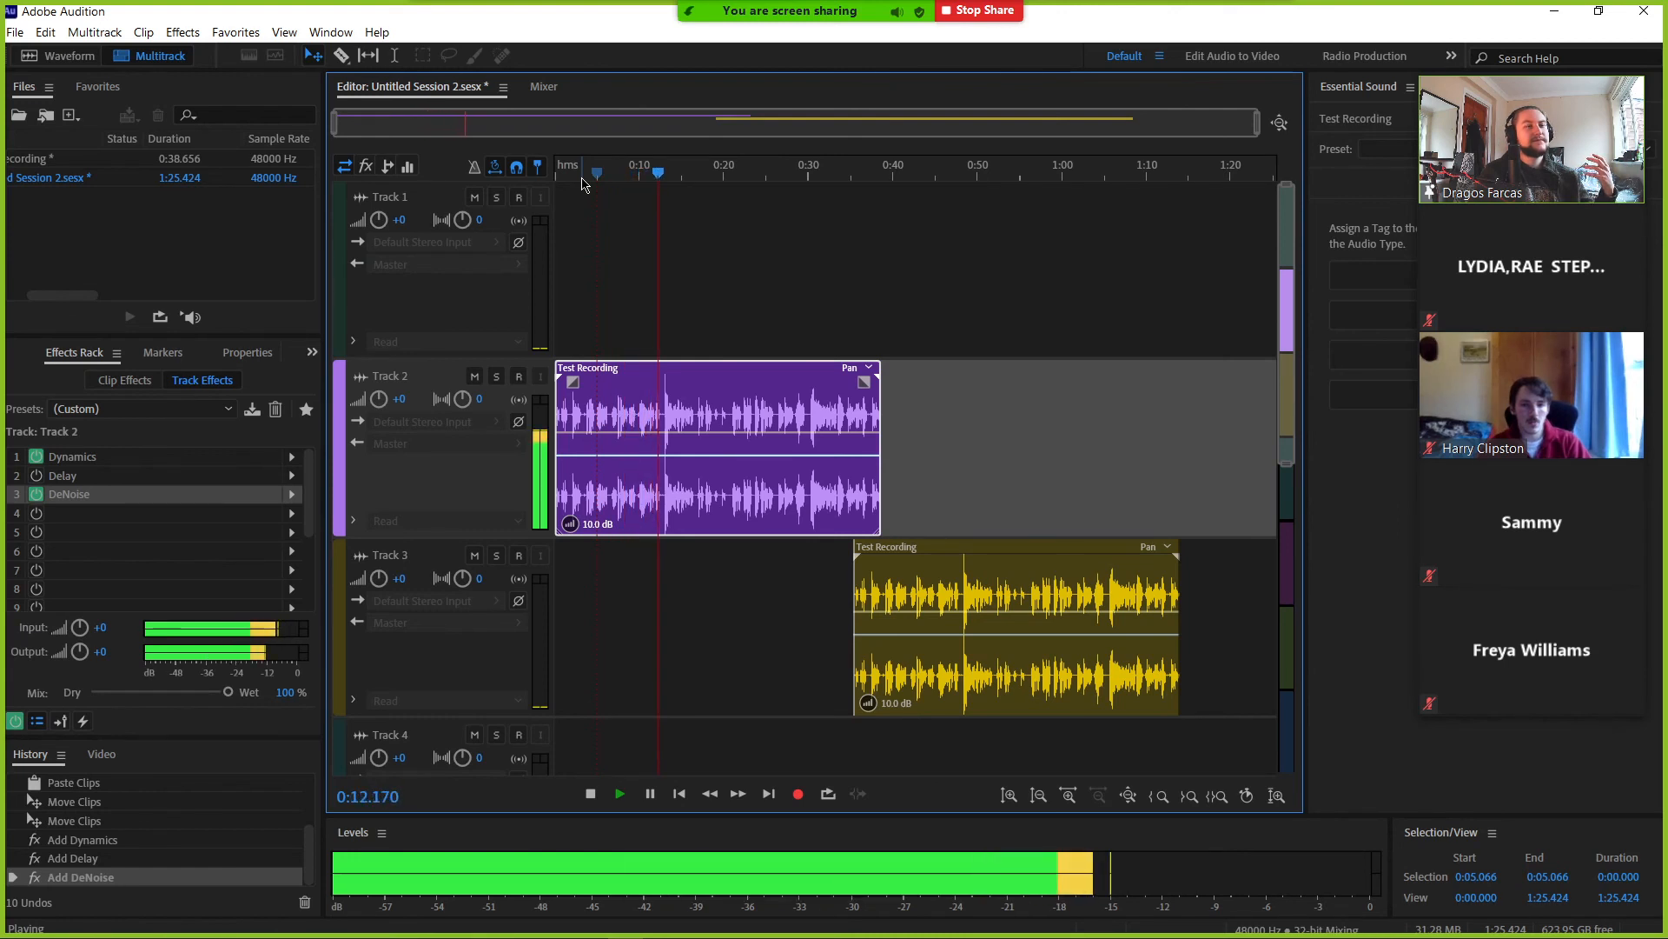
pyautogui.scroll(1, 587, 184)
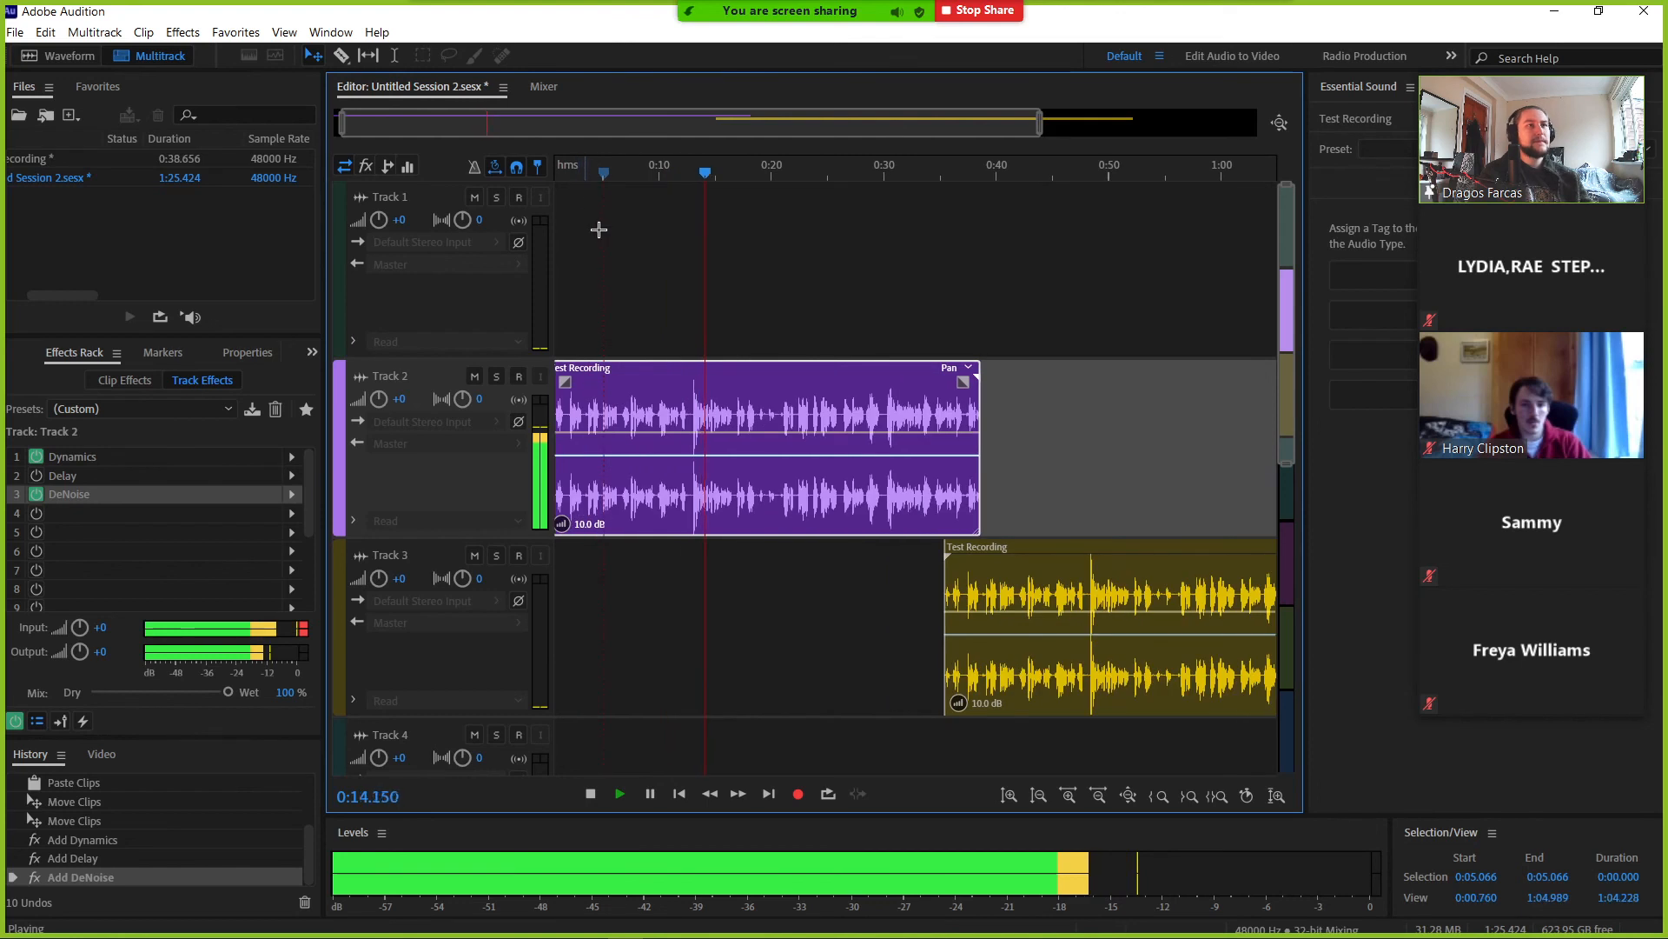
pyautogui.click(585, 173)
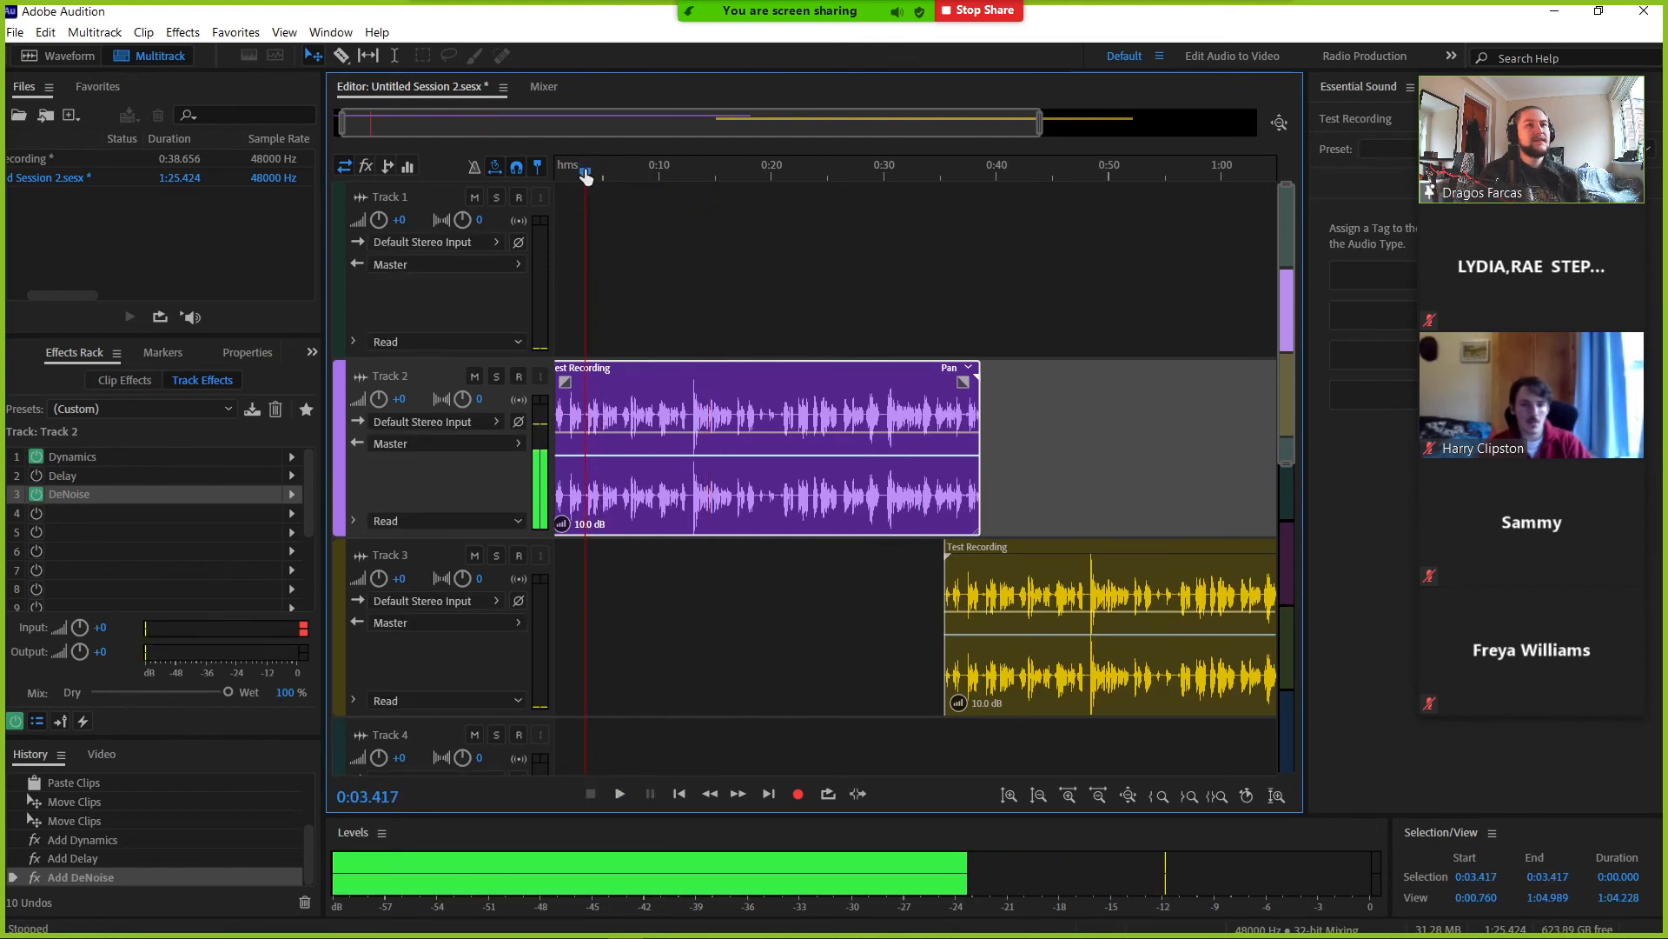
pyautogui.press('space')
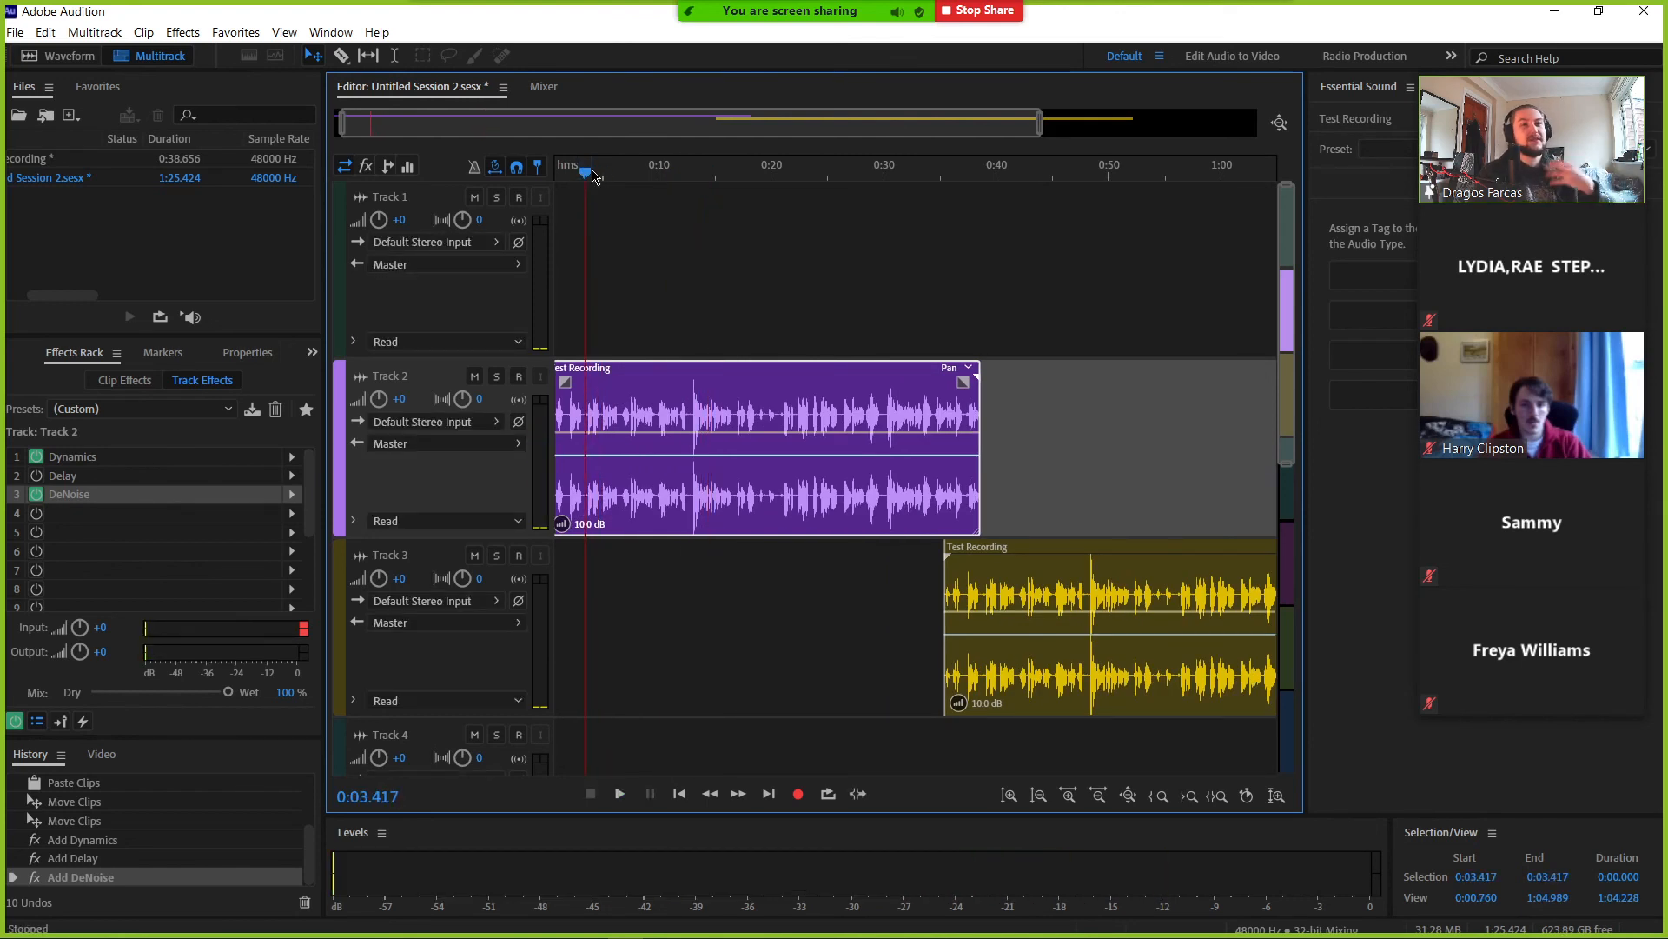
pyautogui.press('space')
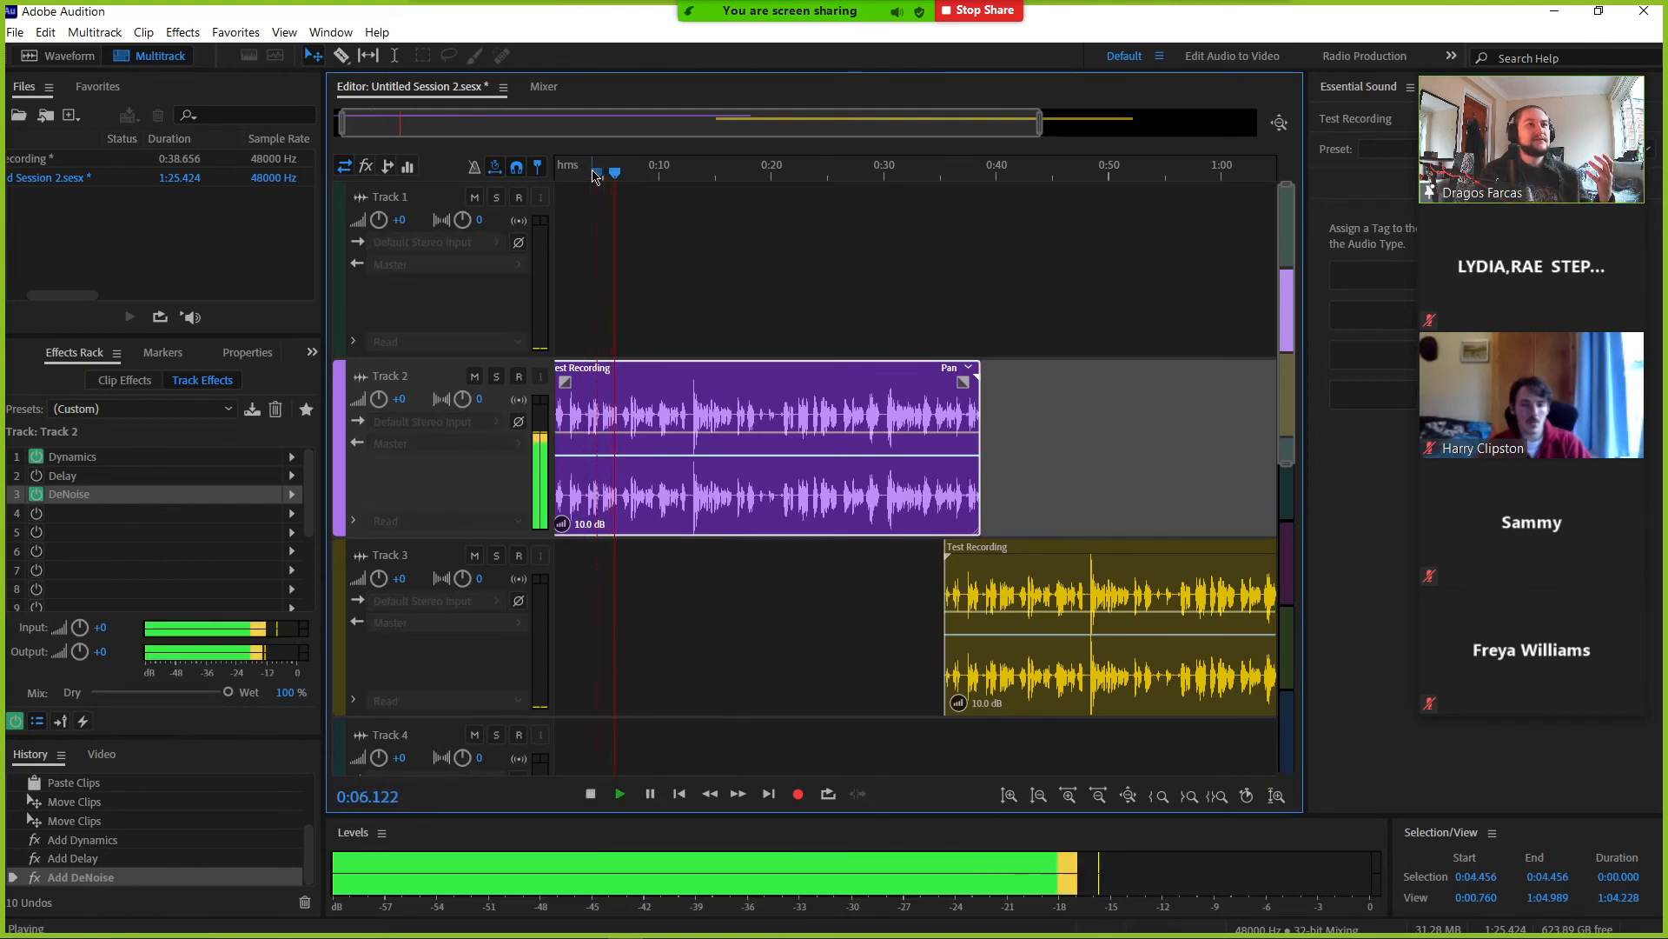
pyautogui.press('space')
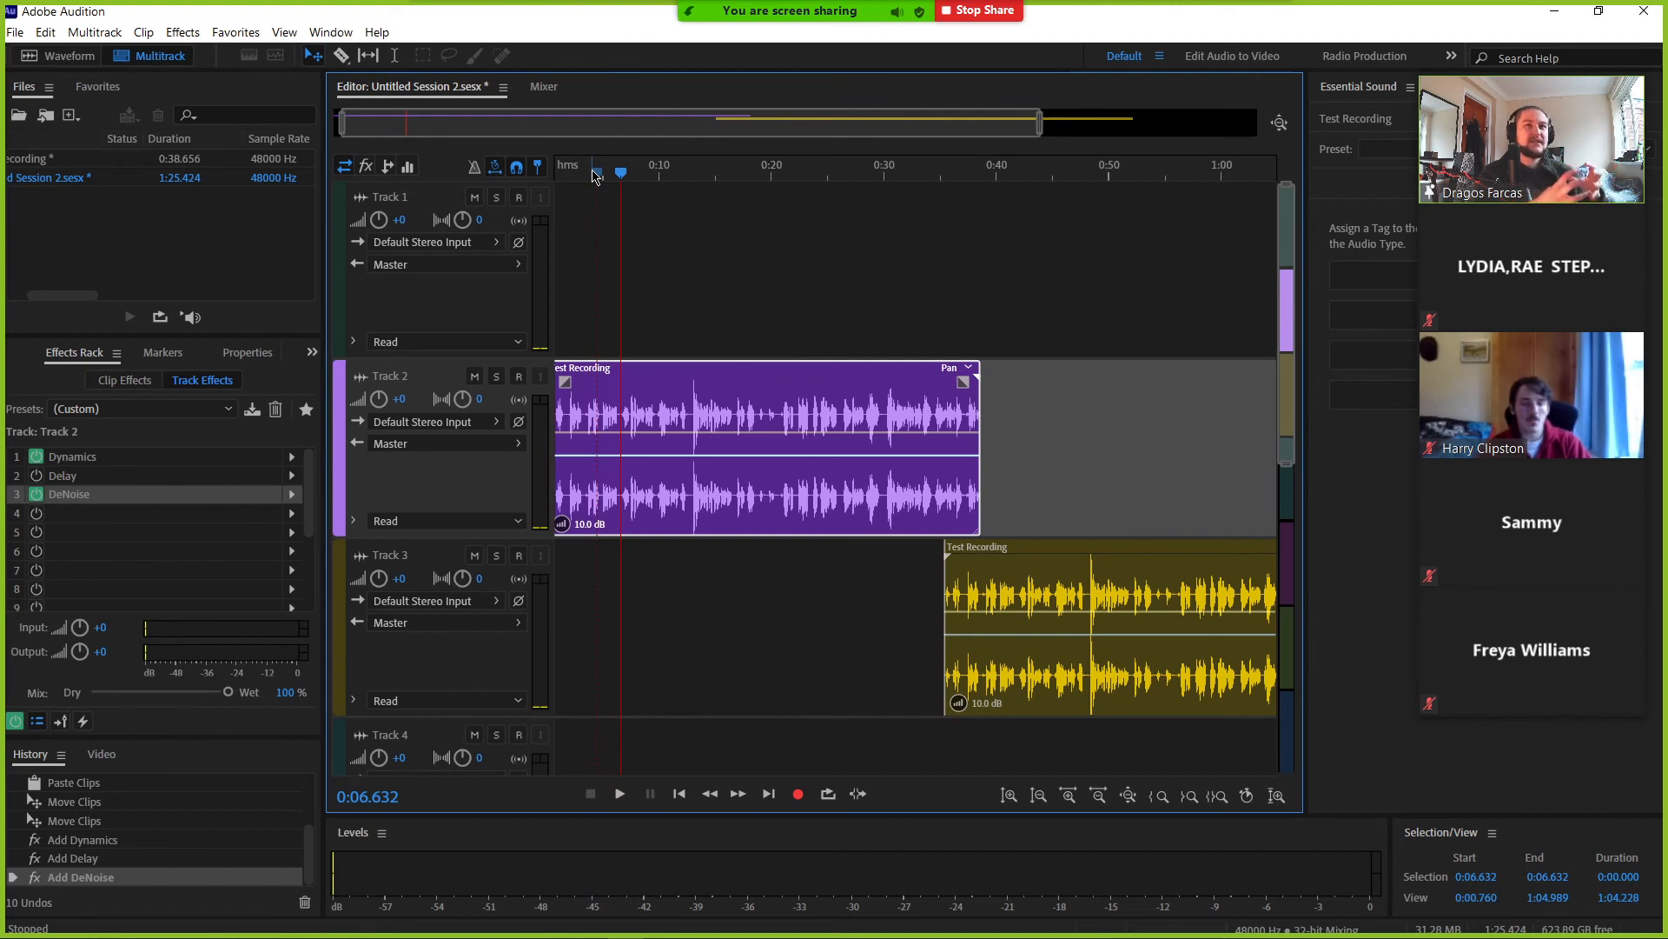
# - Set the amount of Track 2's DeNoise effect to 50% and close its settings
pyautogui.doubleClick(48, 498)
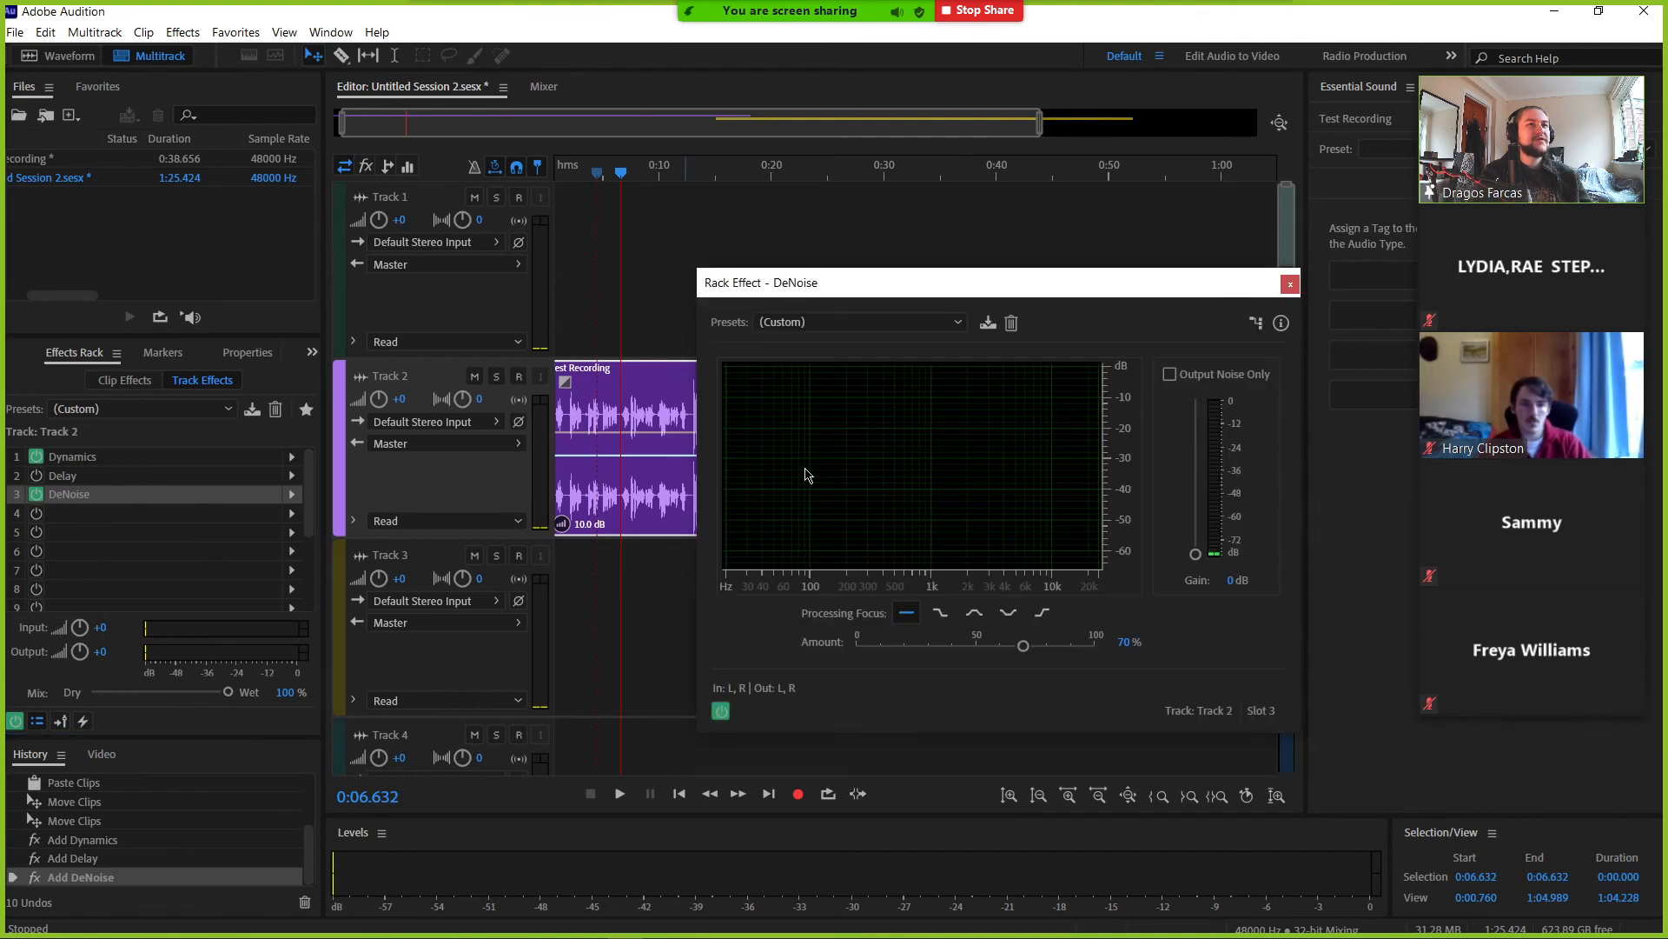
pyautogui.moveTo(1022, 653); pyautogui.dragTo(977, 658)
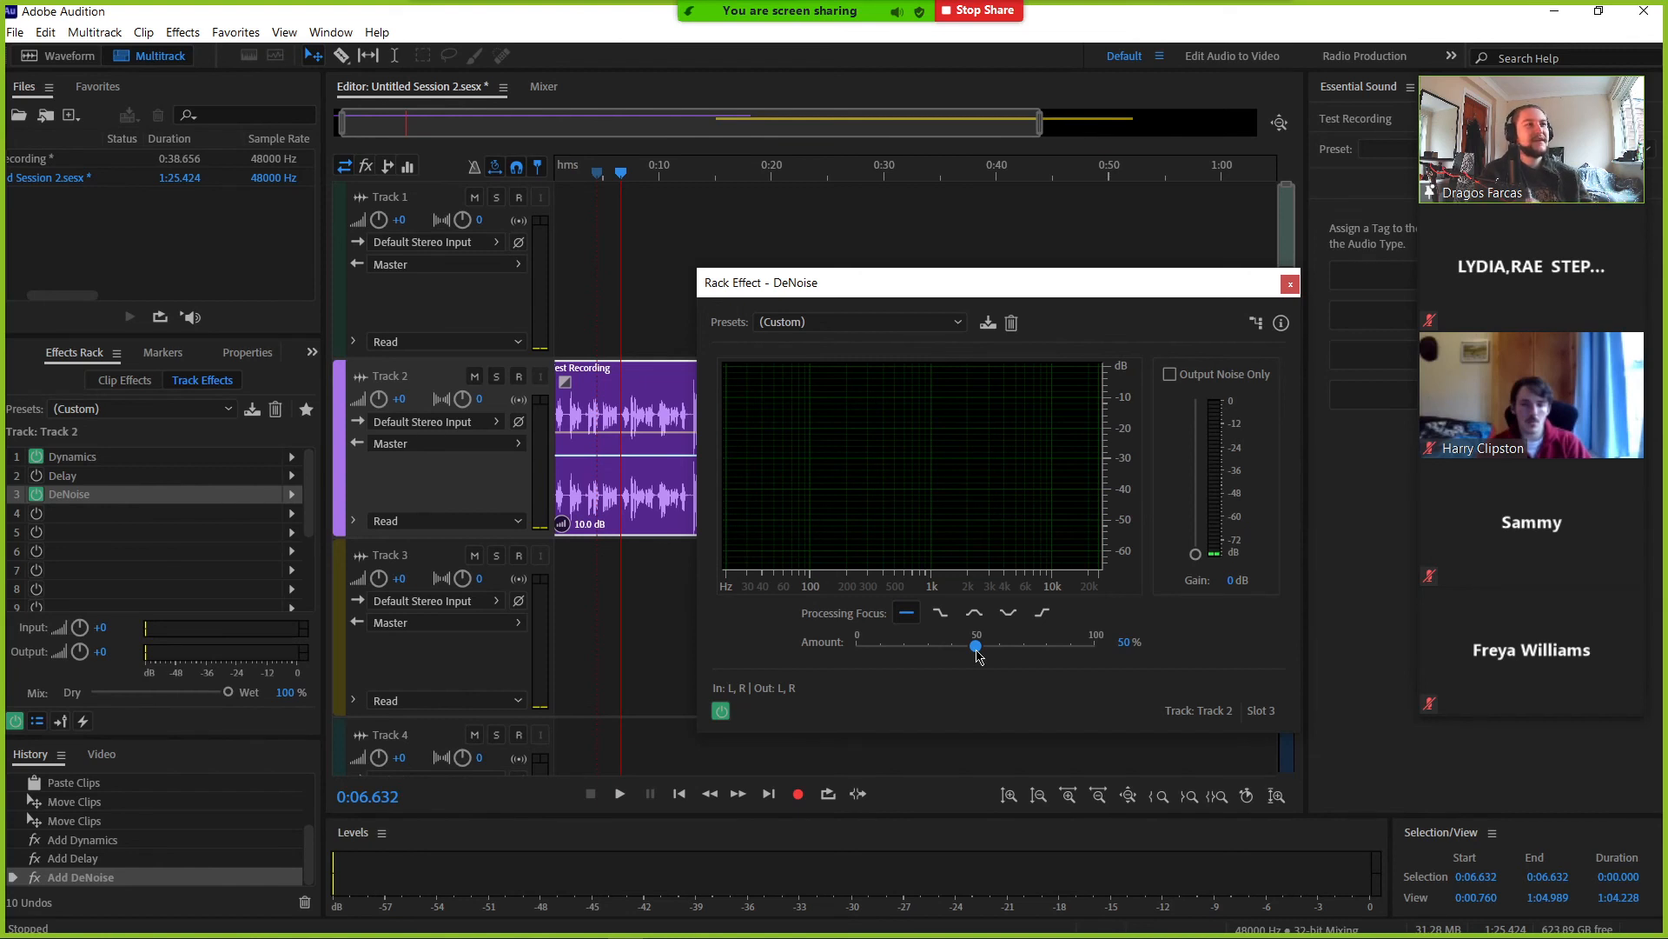
pyautogui.click(1290, 285)
# - Add the Parametric Equalizer to Track 2's fourth track effects slot, move its window clear of the timeline, and admit the waiting meeting participant
pyautogui.click(291, 513)
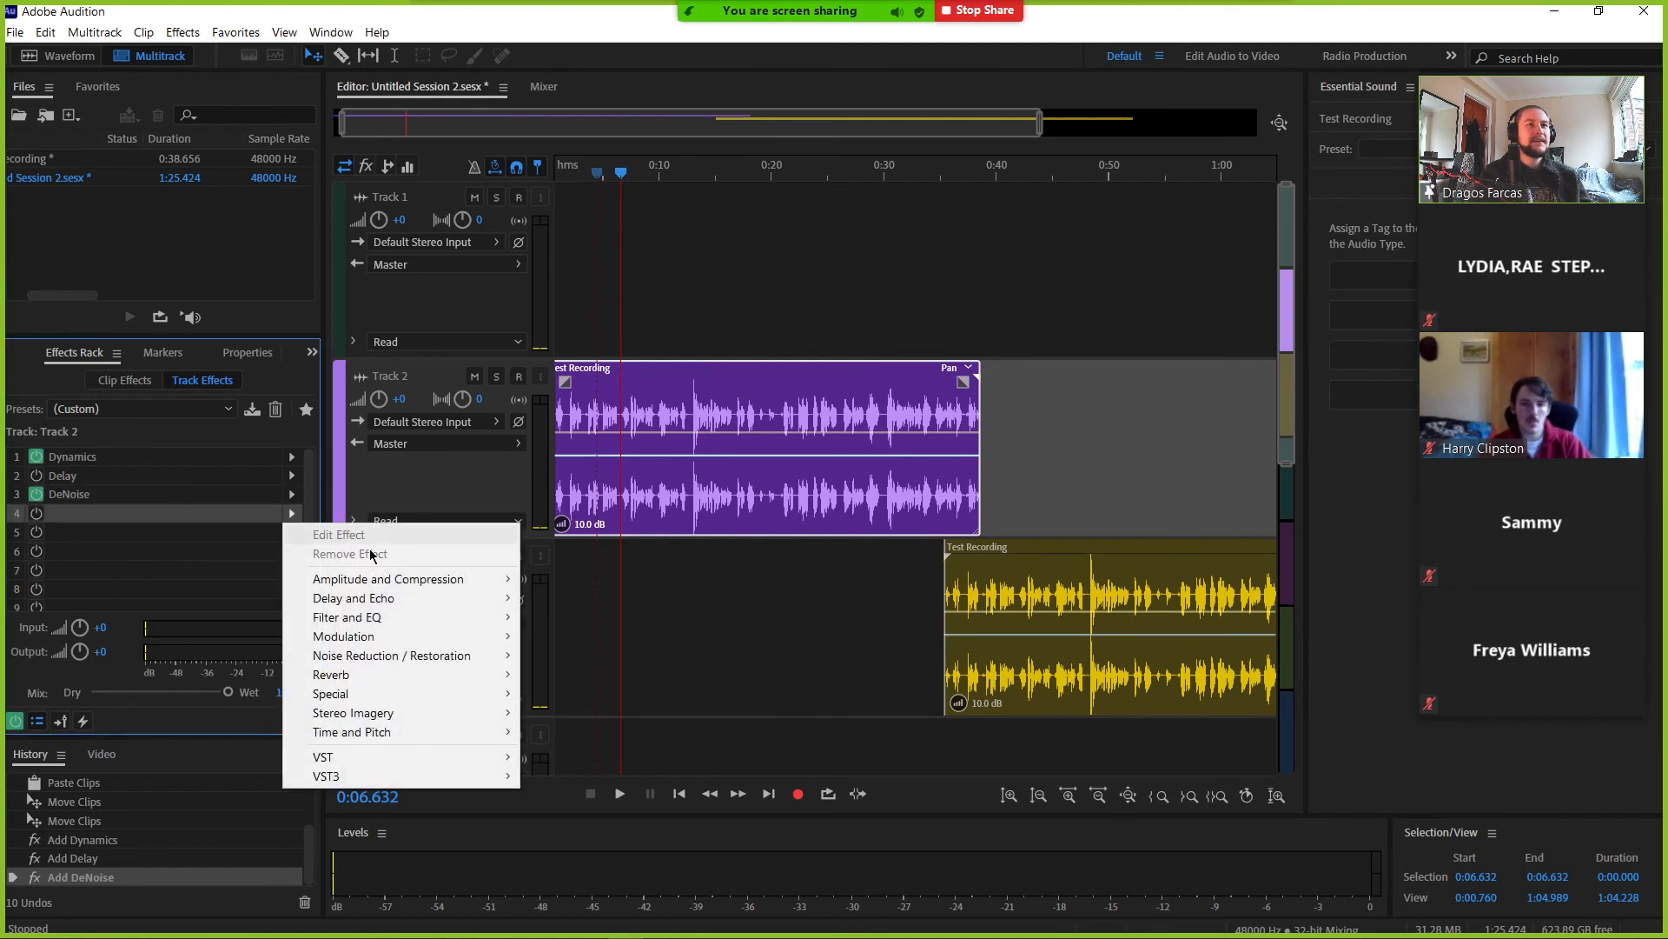
pyautogui.moveTo(374, 624)
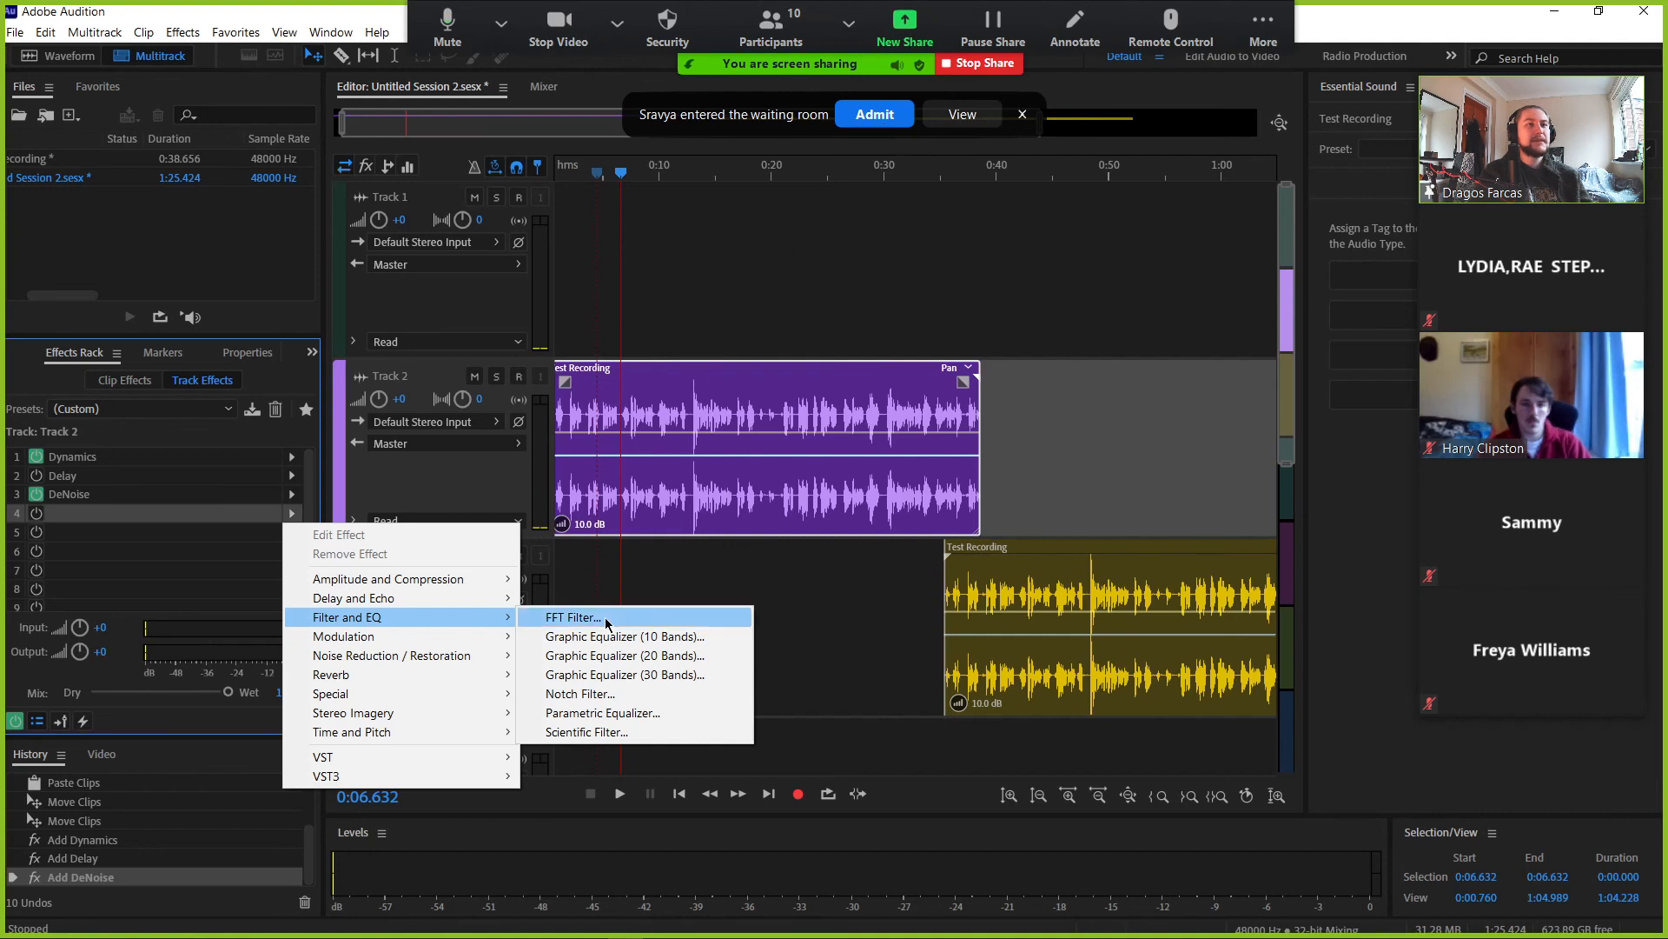
pyautogui.moveTo(462, 644)
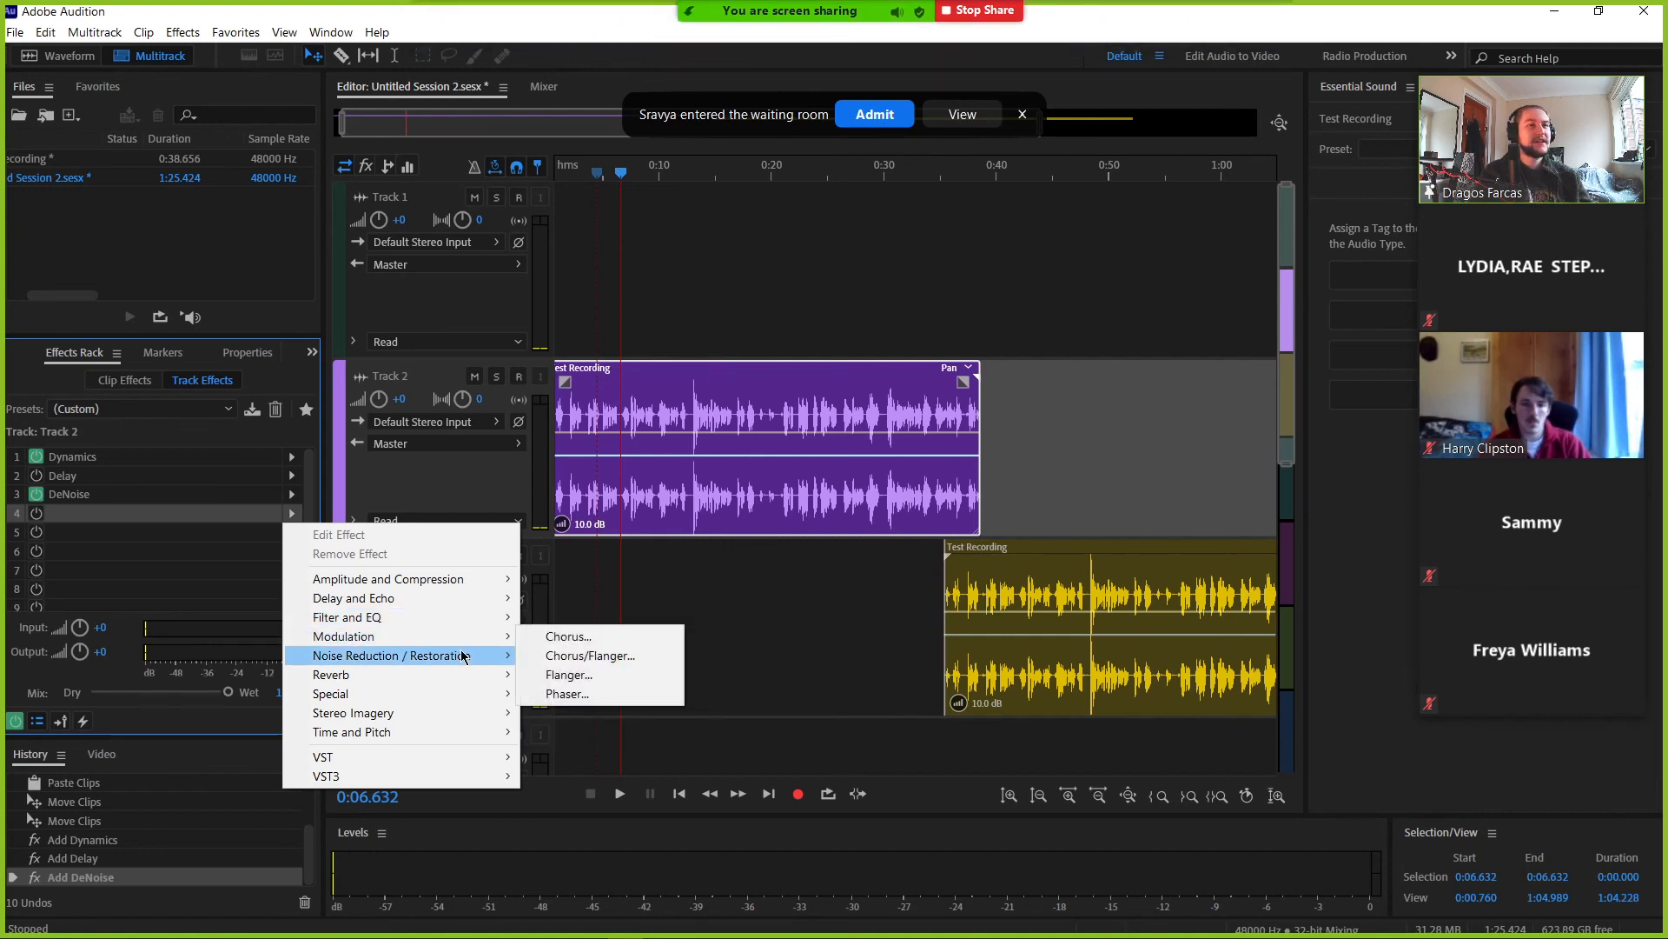
pyautogui.moveTo(454, 681)
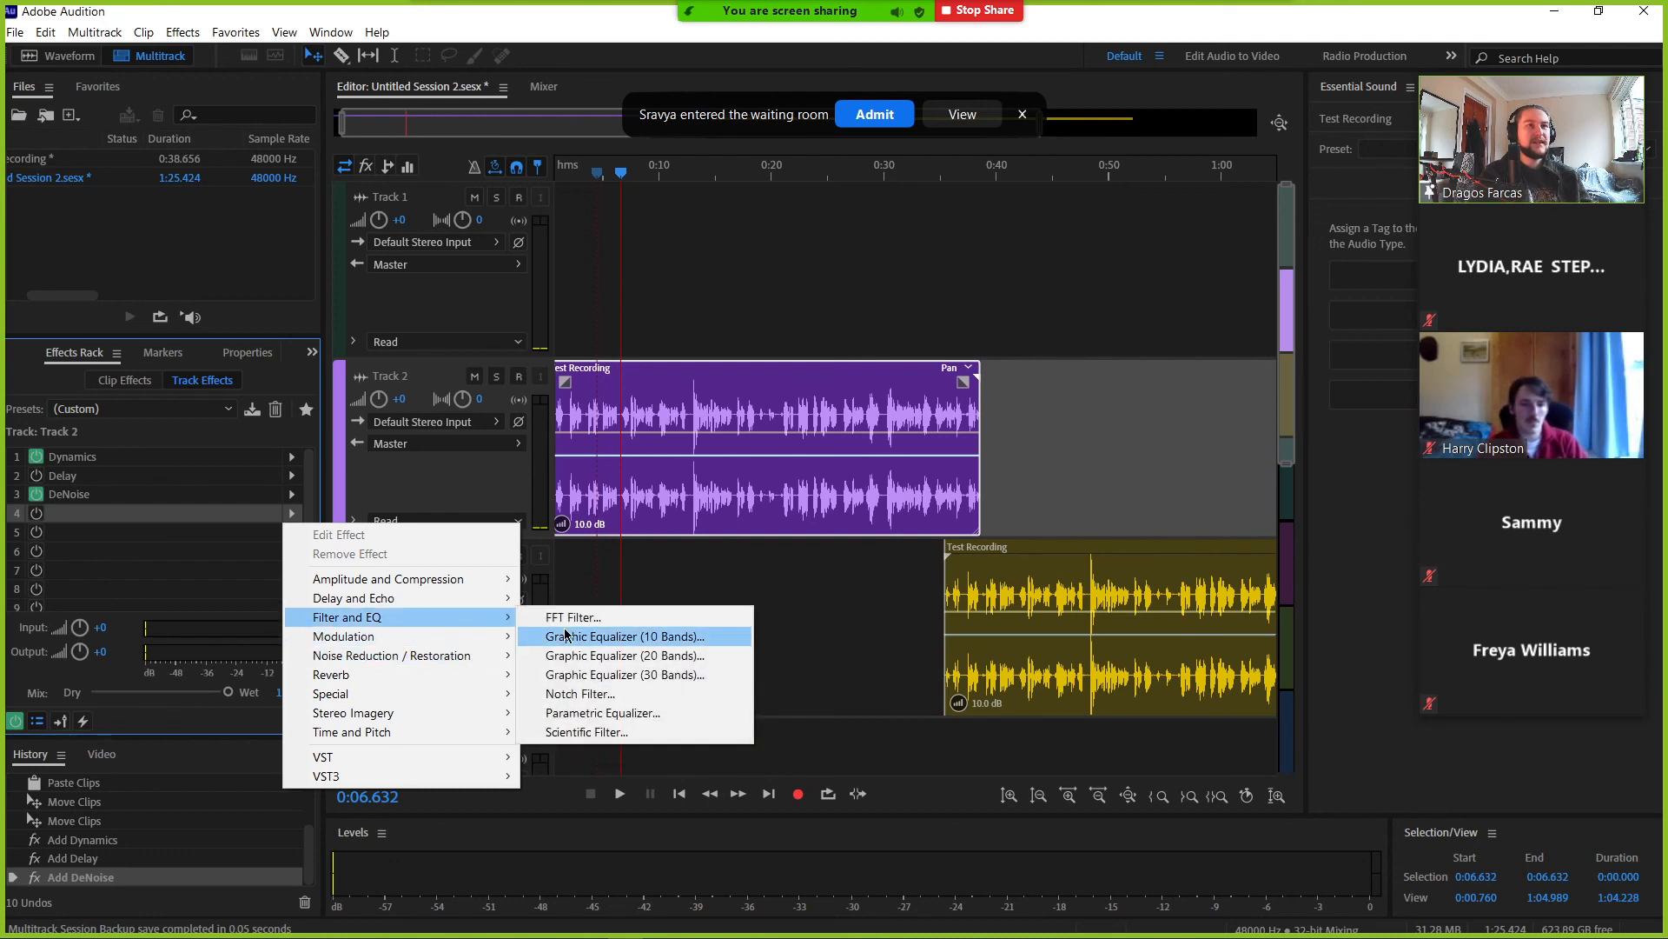
pyautogui.click(614, 719)
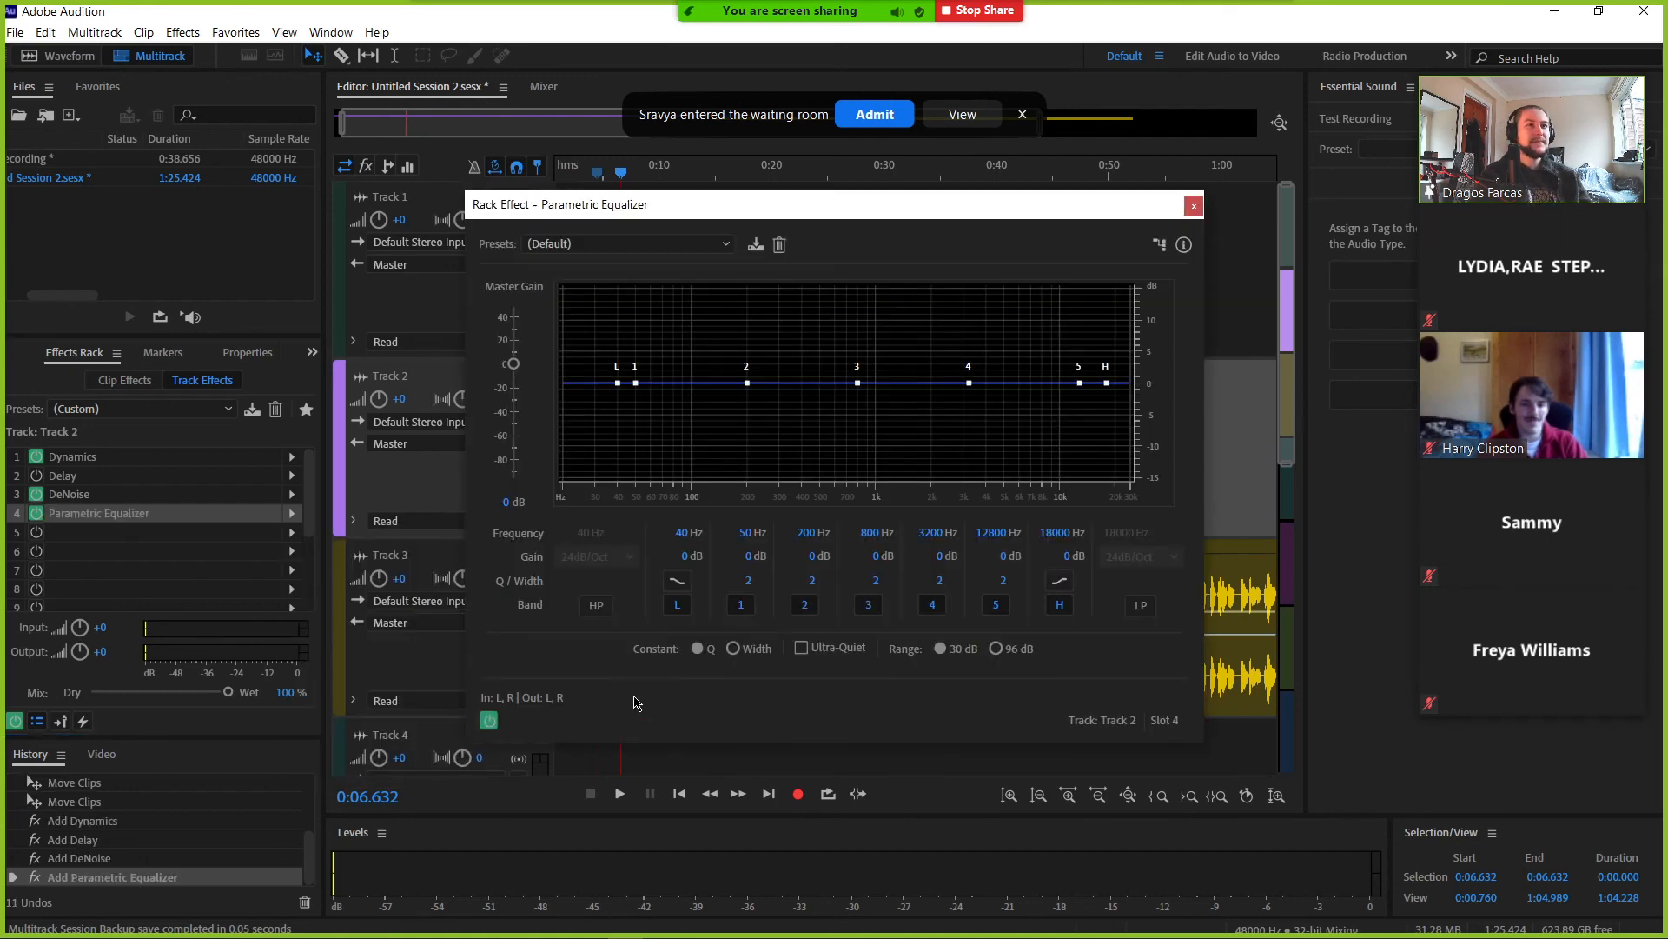
pyautogui.moveTo(809, 223); pyautogui.dragTo(955, 382)
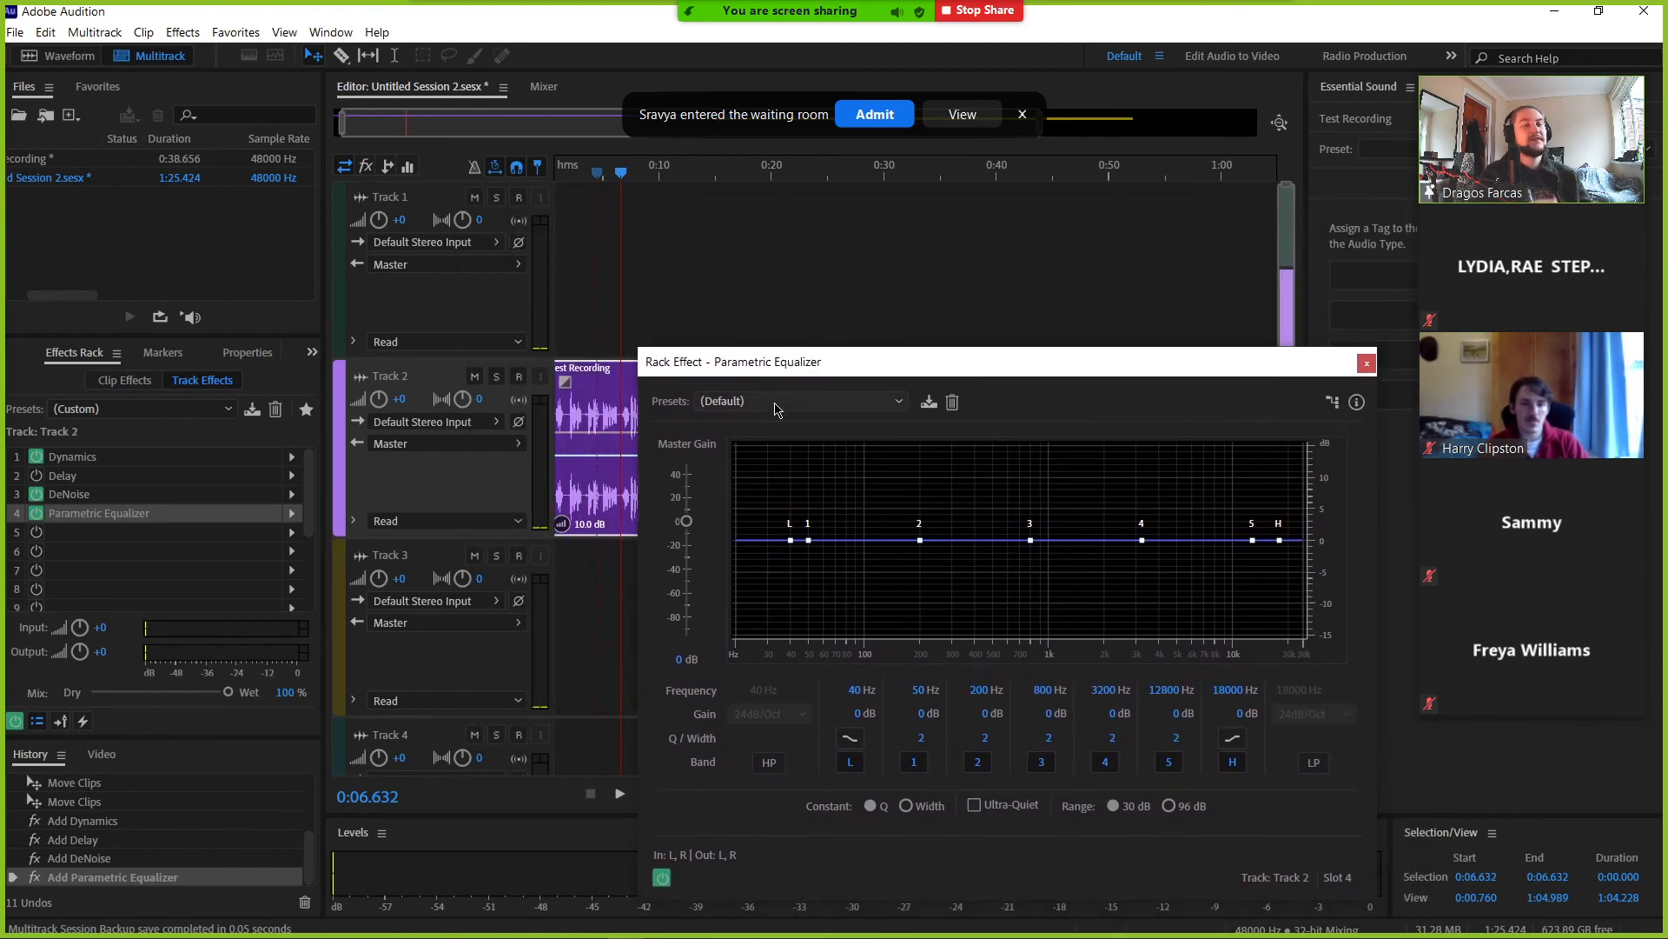
pyautogui.moveTo(757, 369); pyautogui.dragTo(800, 368)
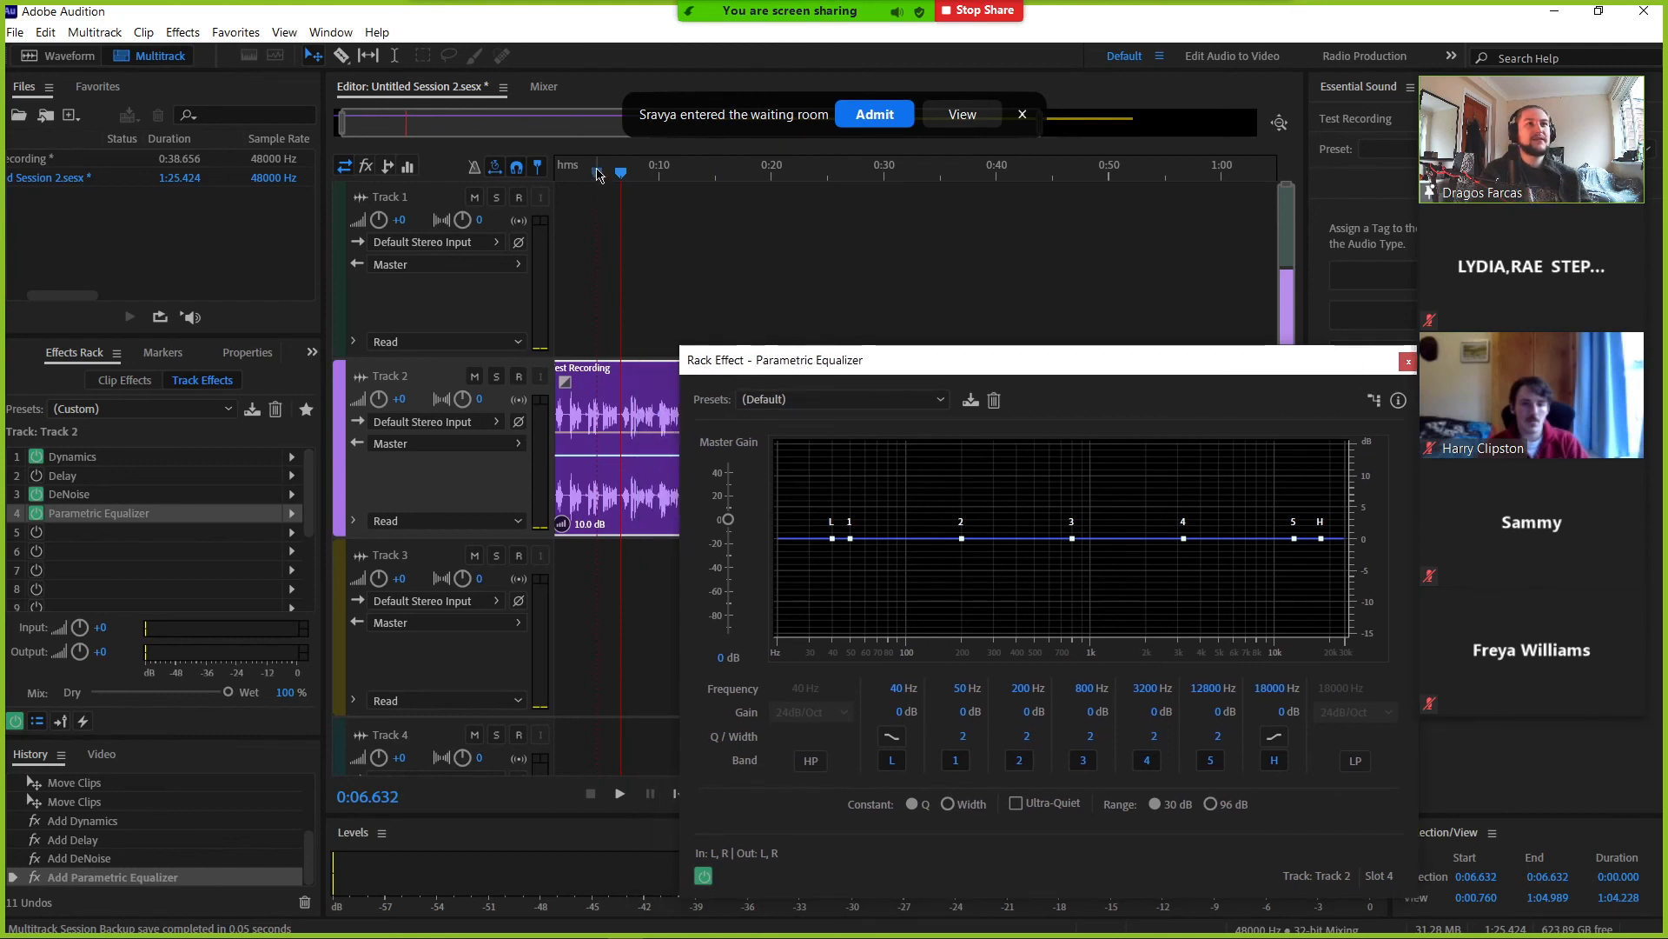
pyautogui.click(874, 113)
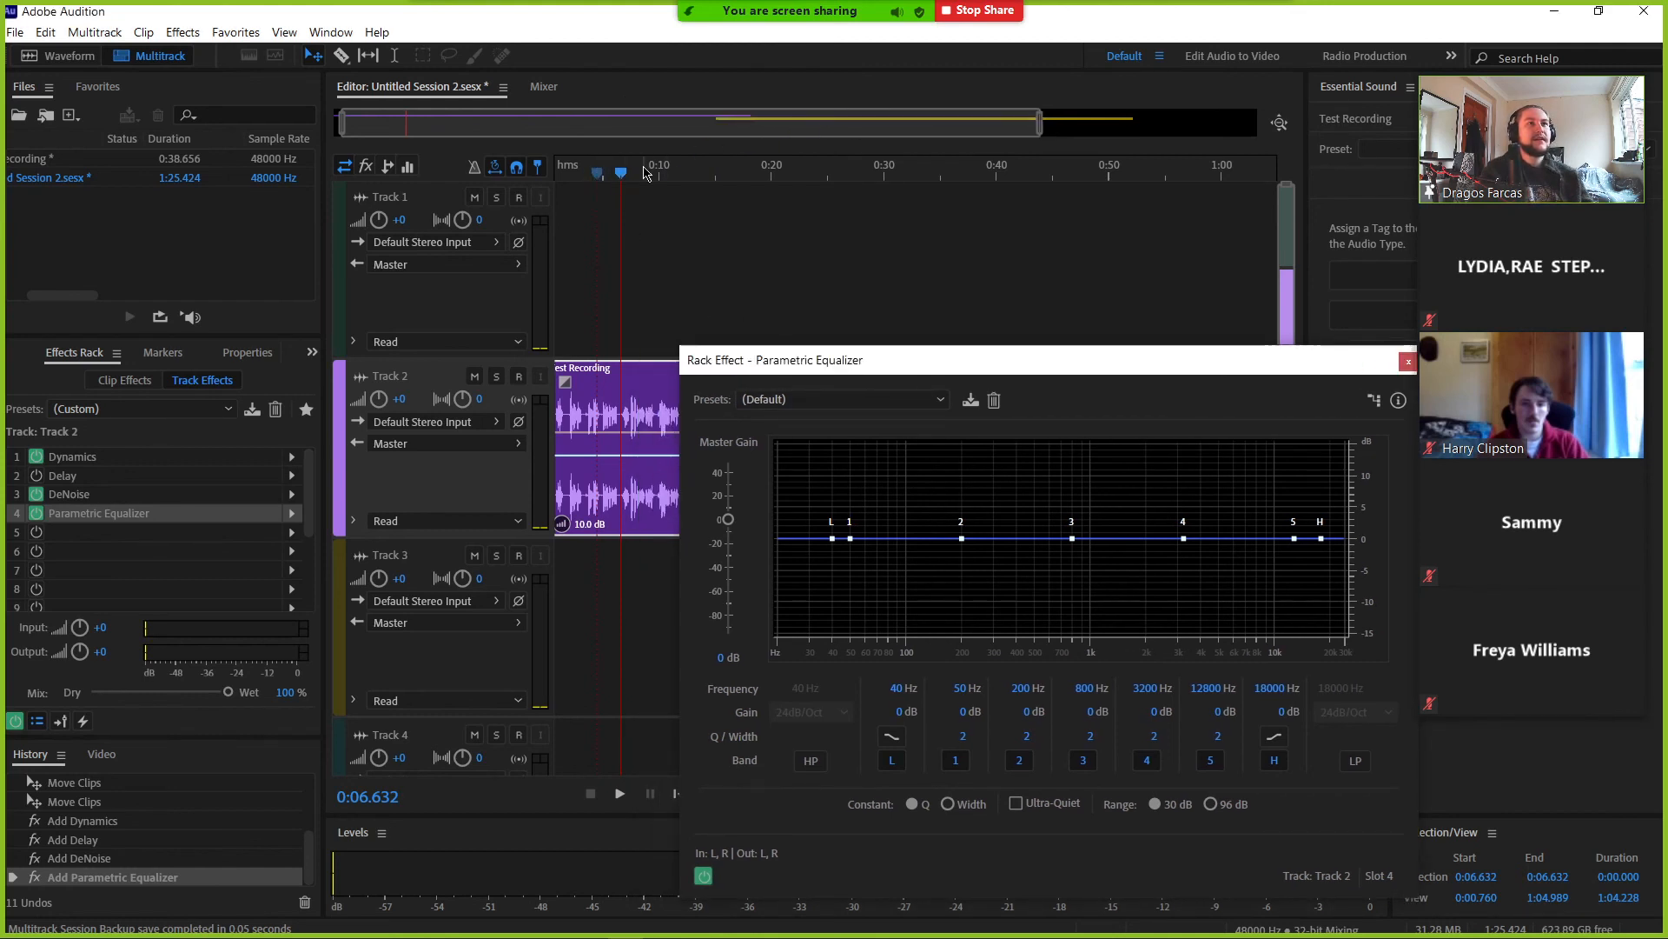
# - Play the session from about 3.2 s for about 5 s to examine the recording's frequency spectrum in the equalizer
pyautogui.click(618, 173)
pyautogui.moveTo(604, 177); pyautogui.dragTo(583, 174)
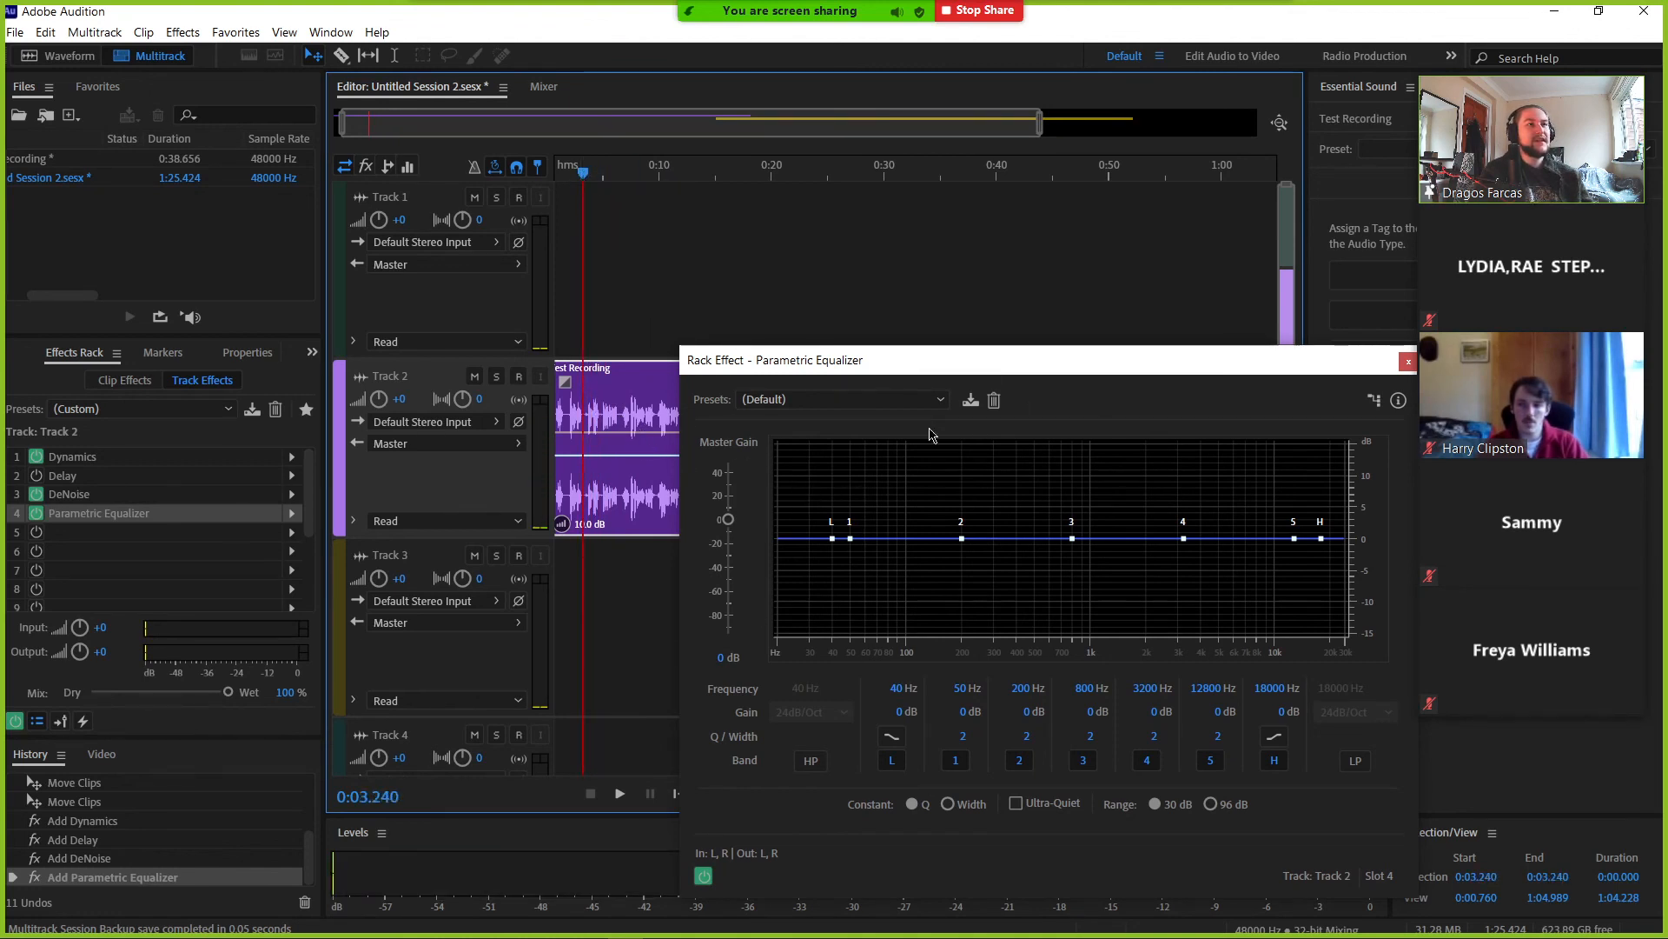
pyautogui.press('space')
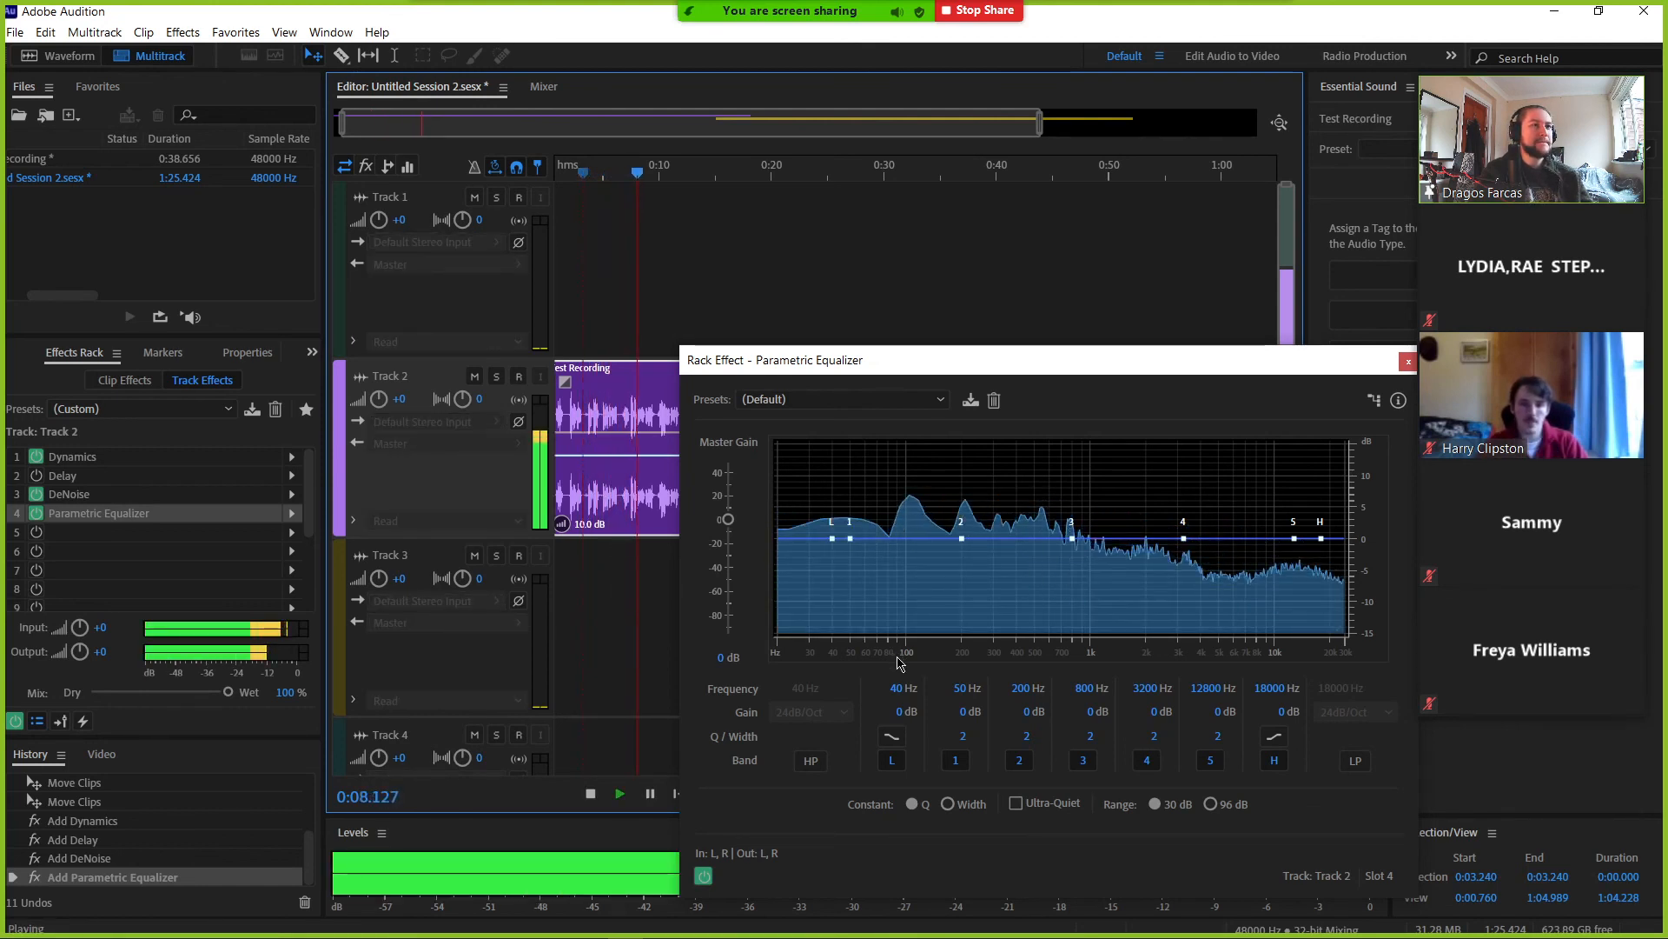
pyautogui.press('space')
# - In the Parametric Equalizer, lower band L to -15 dB at 39 Hz and band 1 to -6.6 dB at 121 Hz
pyautogui.moveTo(830, 540); pyautogui.dragTo(832, 677)
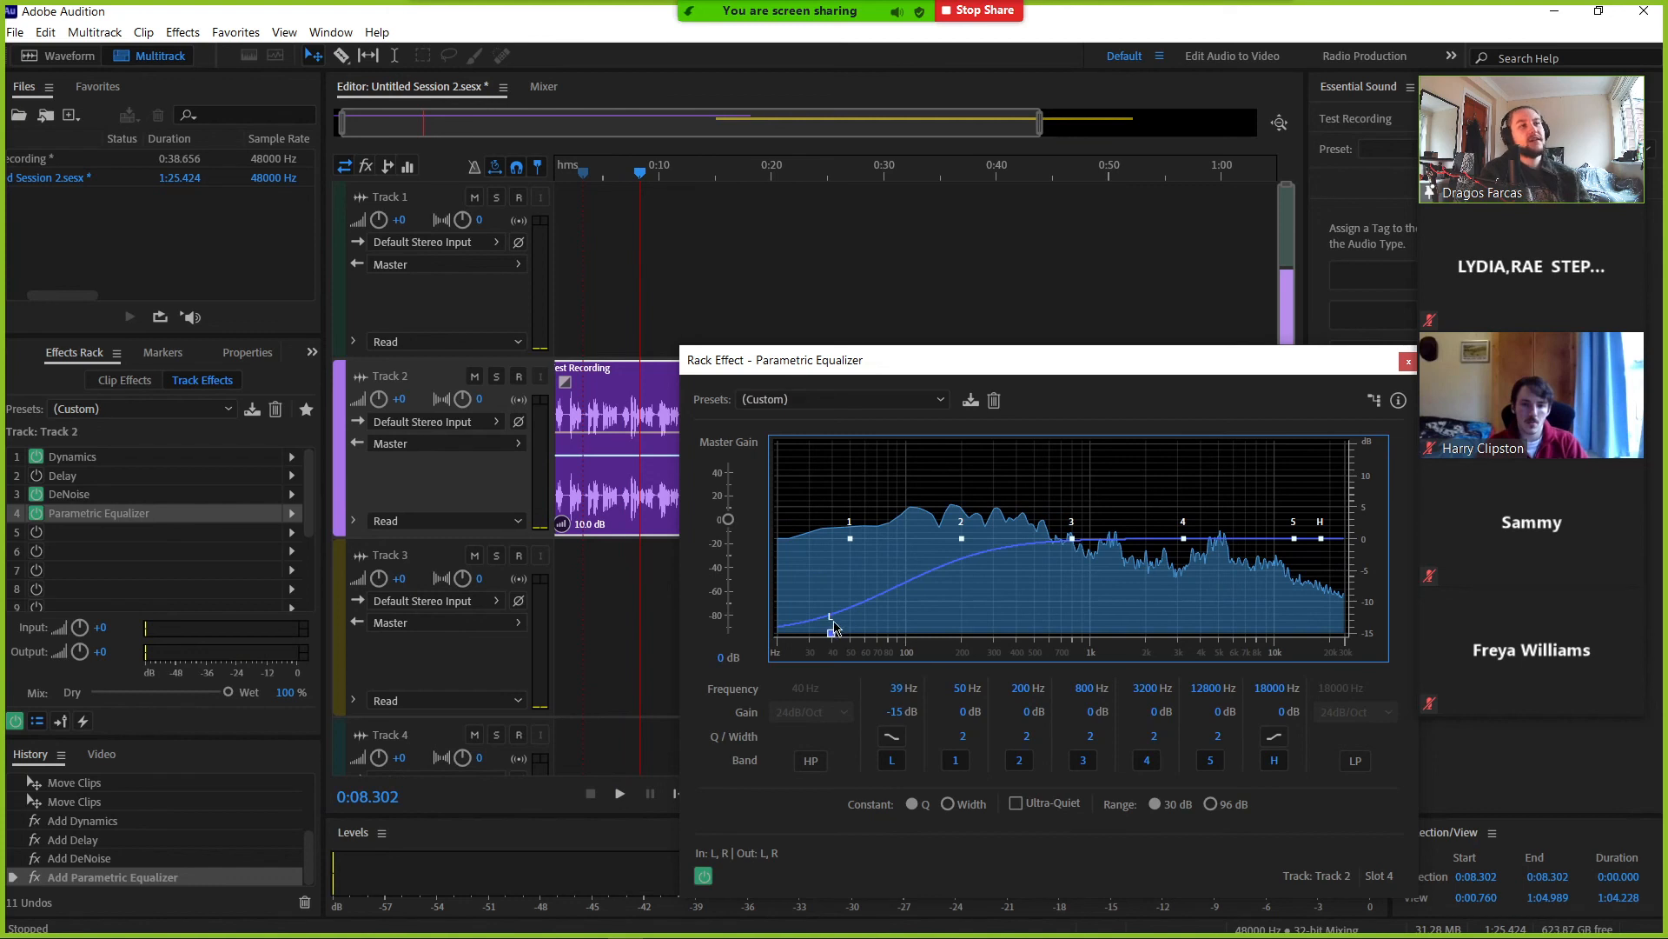
pyautogui.moveTo(850, 540); pyautogui.dragTo(921, 579)
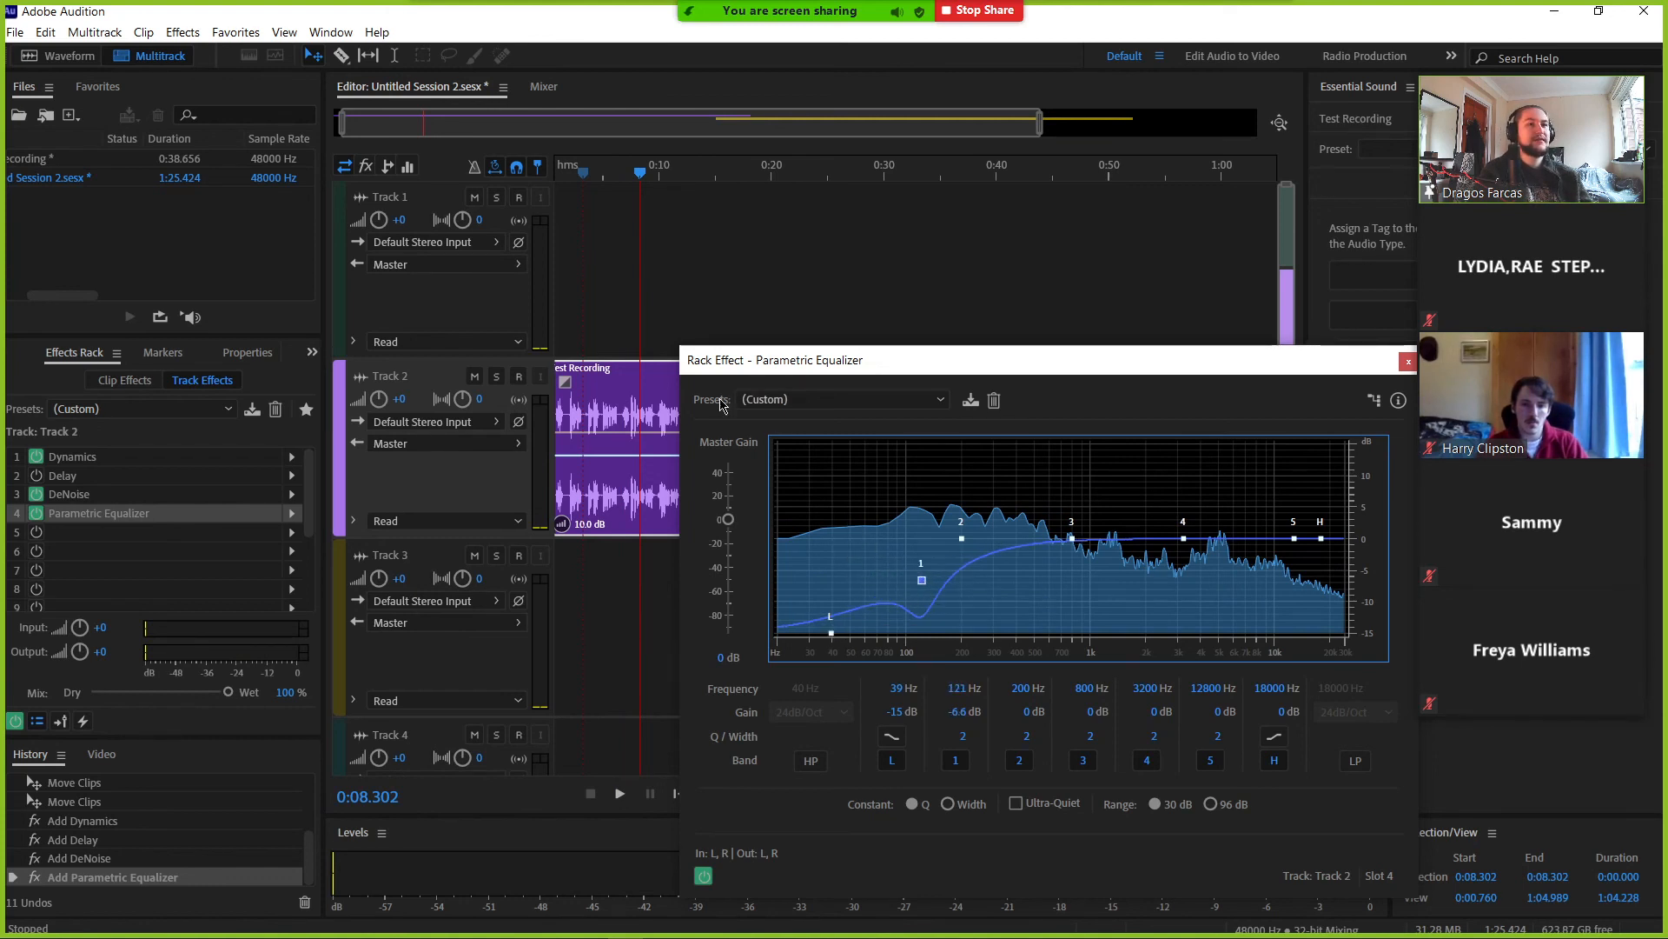
# - Play the session from about 8.5 s for about 3 s to hear the low-frequency cut on Track 2
pyautogui.click(643, 173)
pyautogui.press('space')
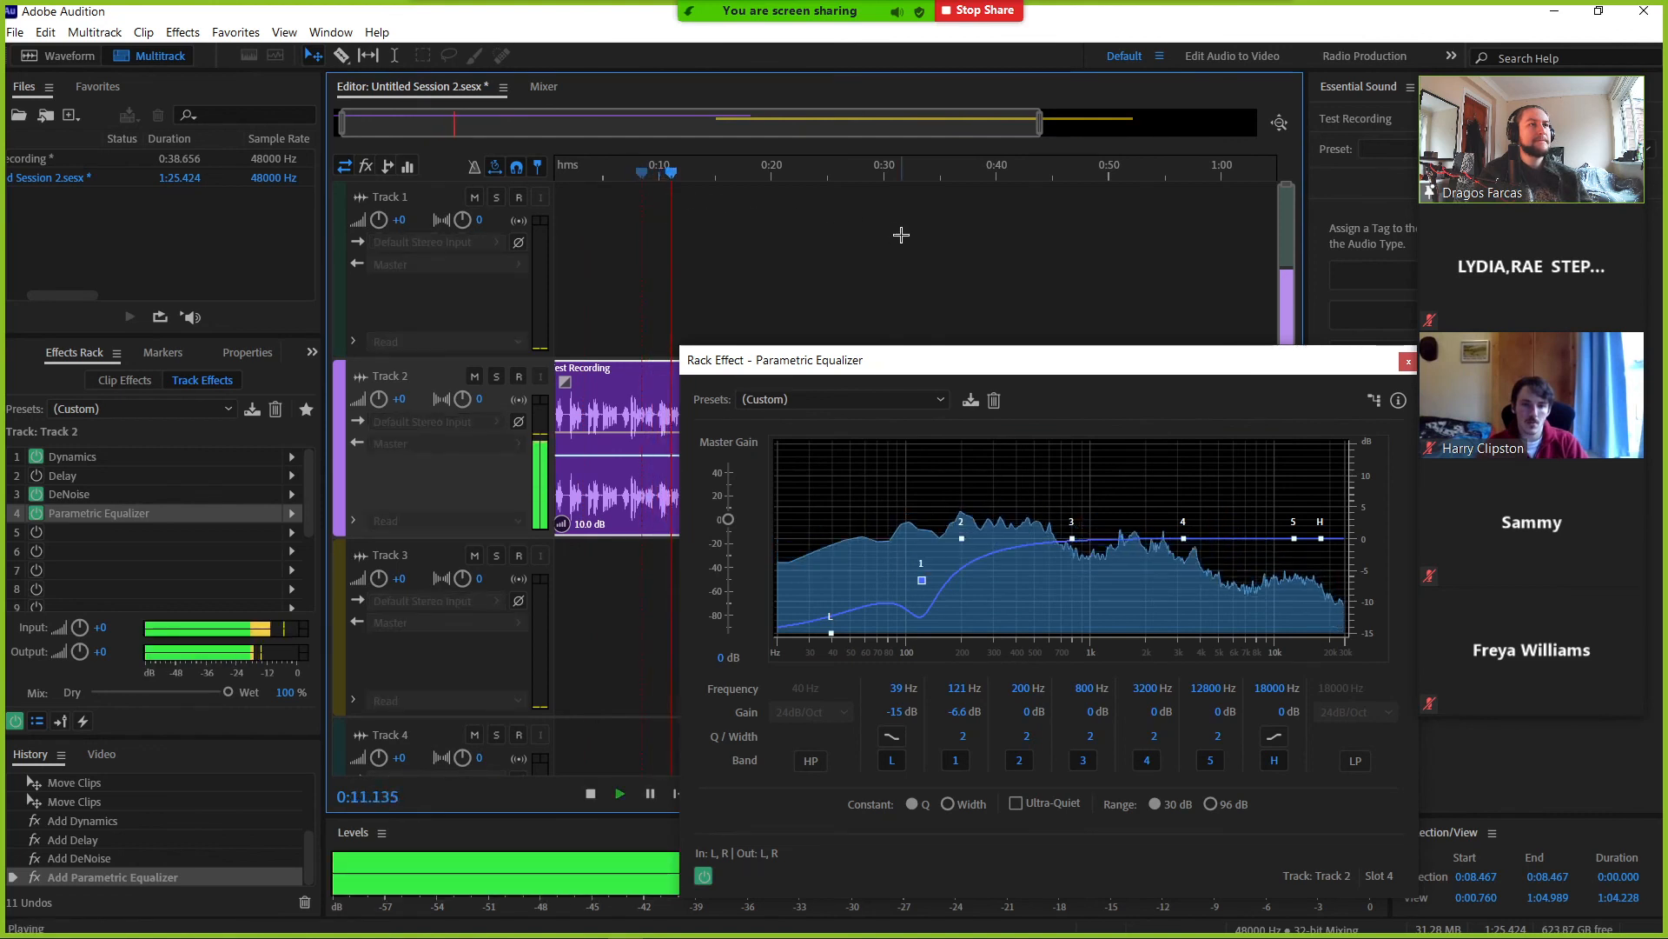
pyautogui.press('space')
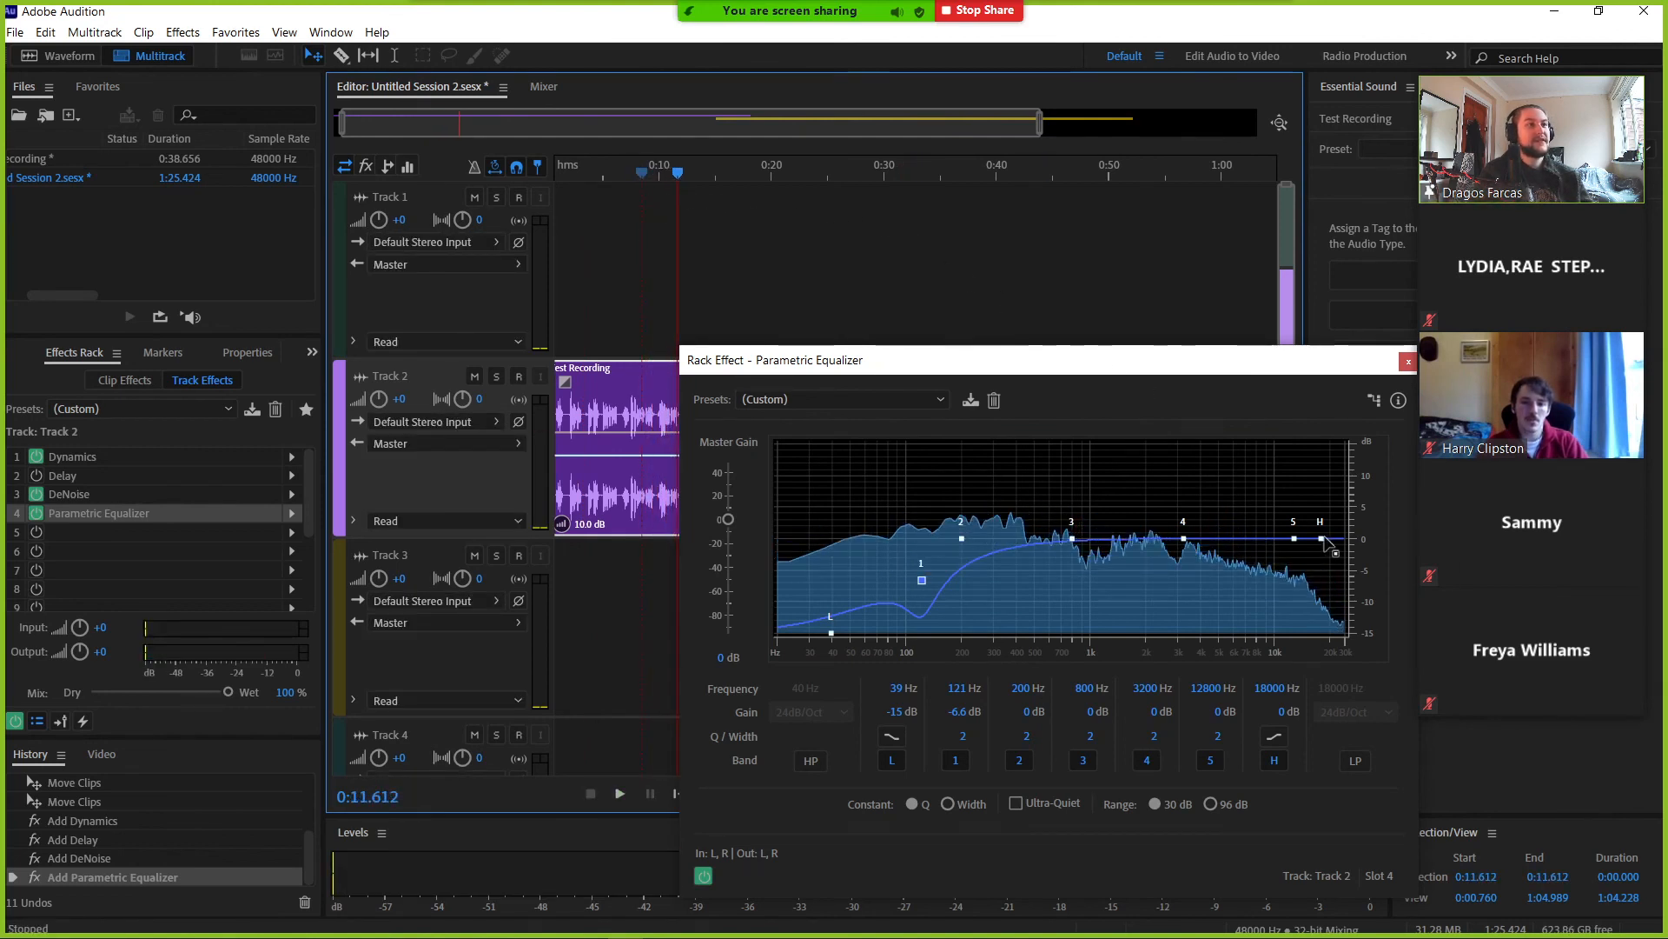
# - Lower equalizer band H to -15 dB at 7933 Hz and play about 4 s of the session to hear it
pyautogui.moveTo(1321, 539); pyautogui.dragTo(1257, 633)
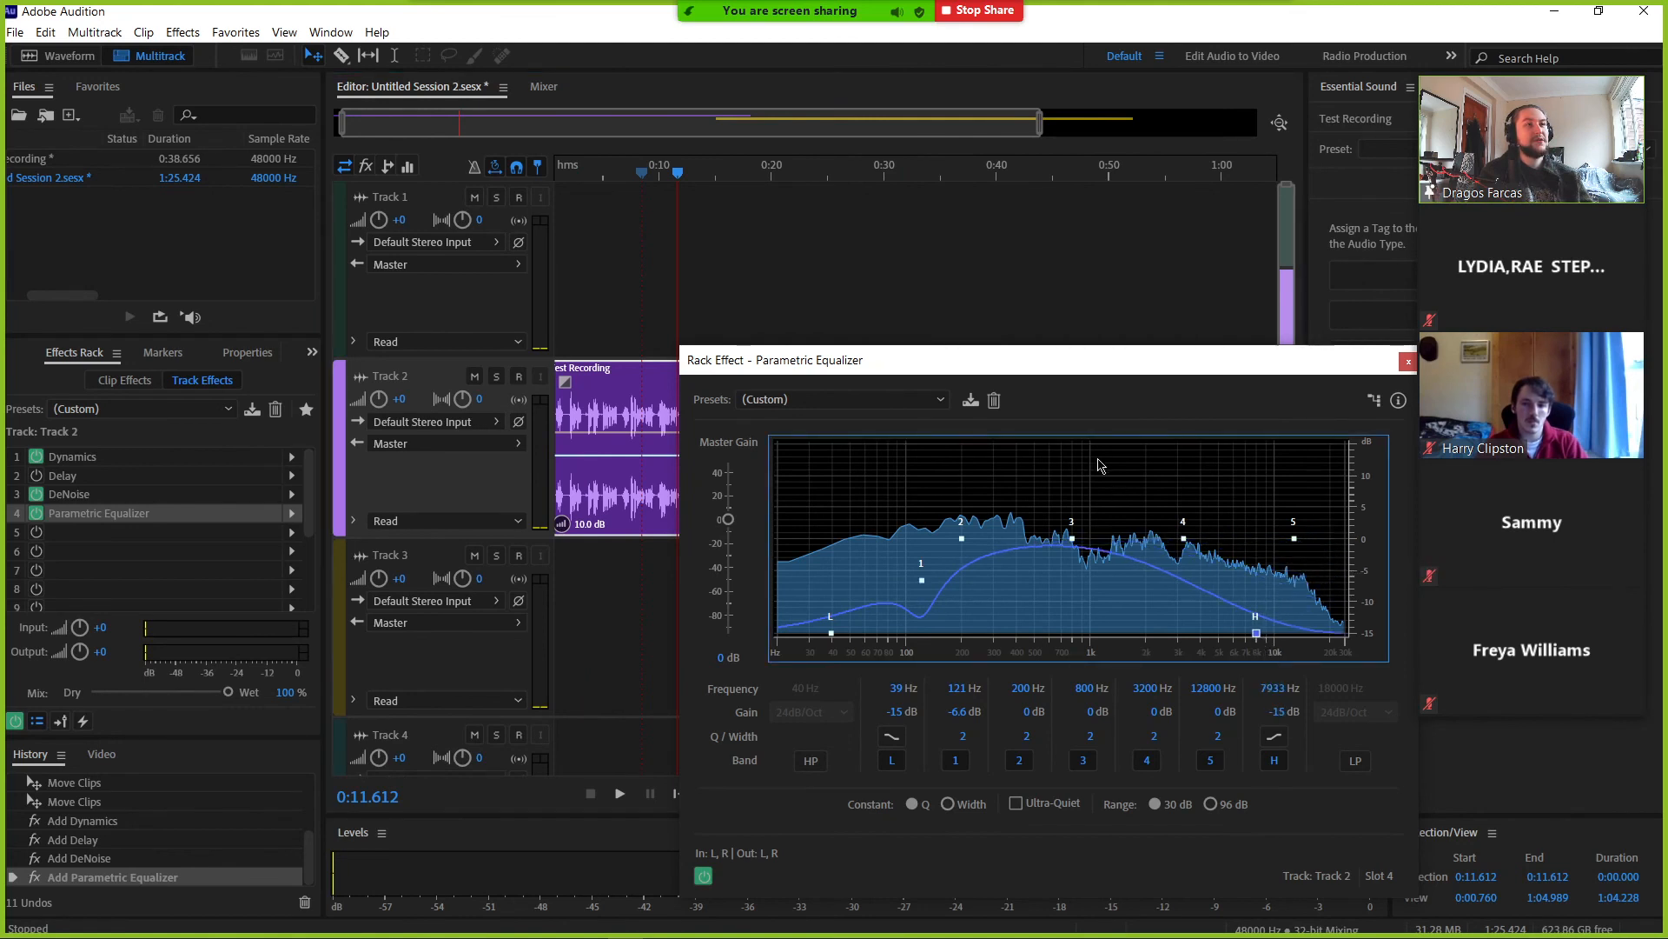
pyautogui.press('space')
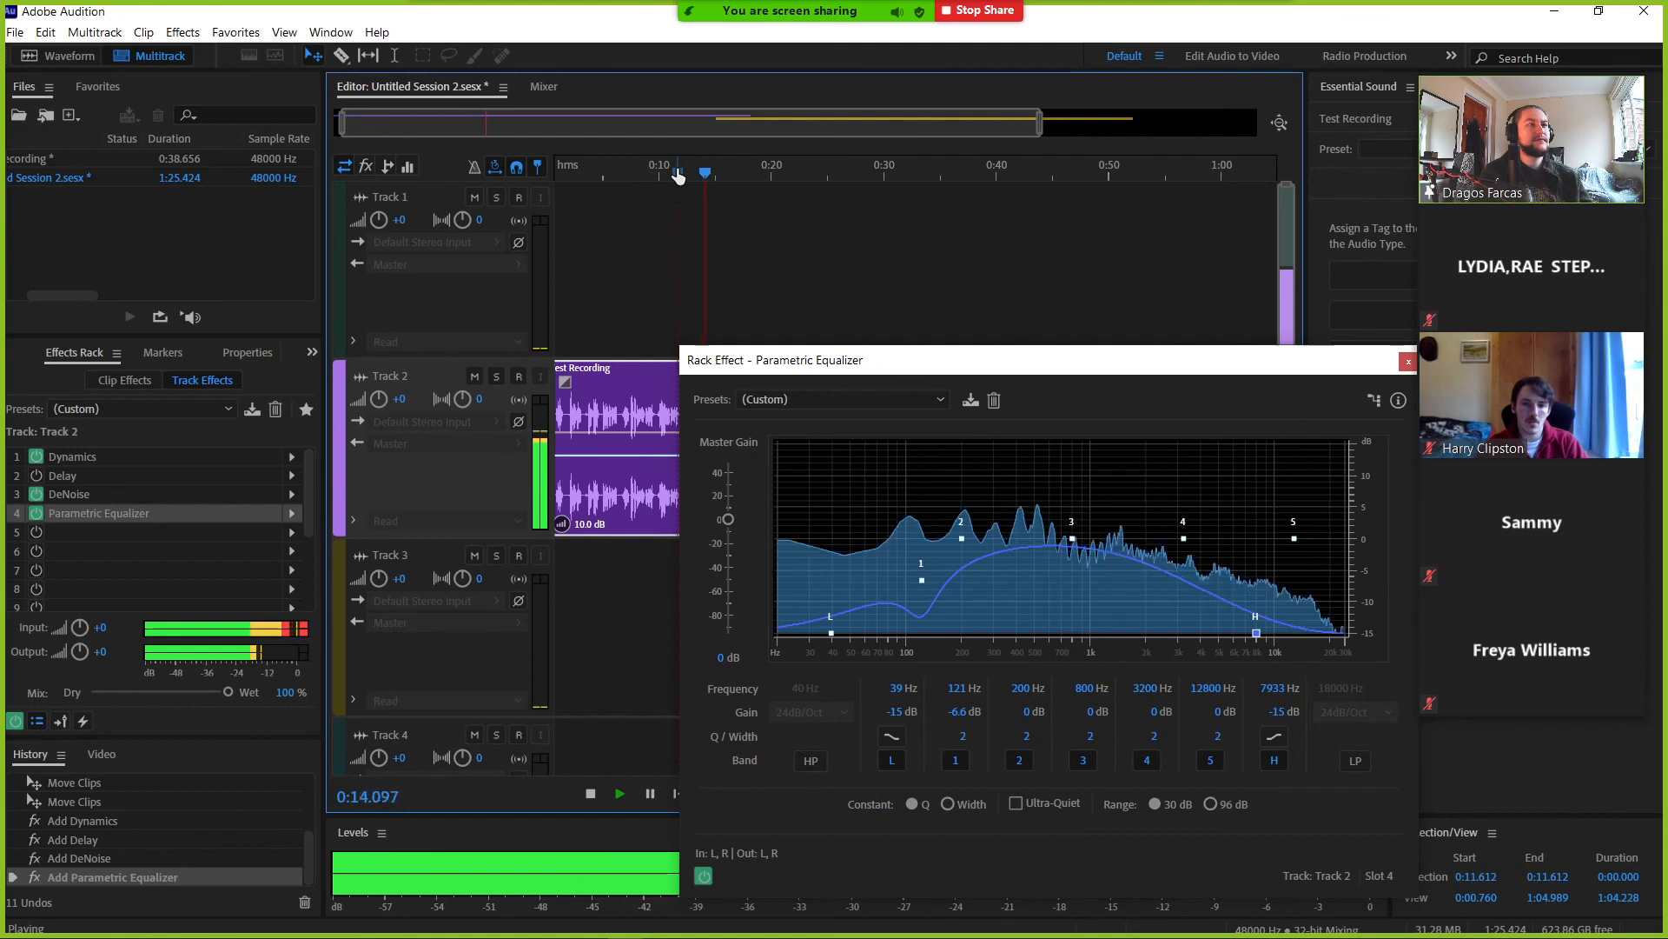
pyautogui.press('space')
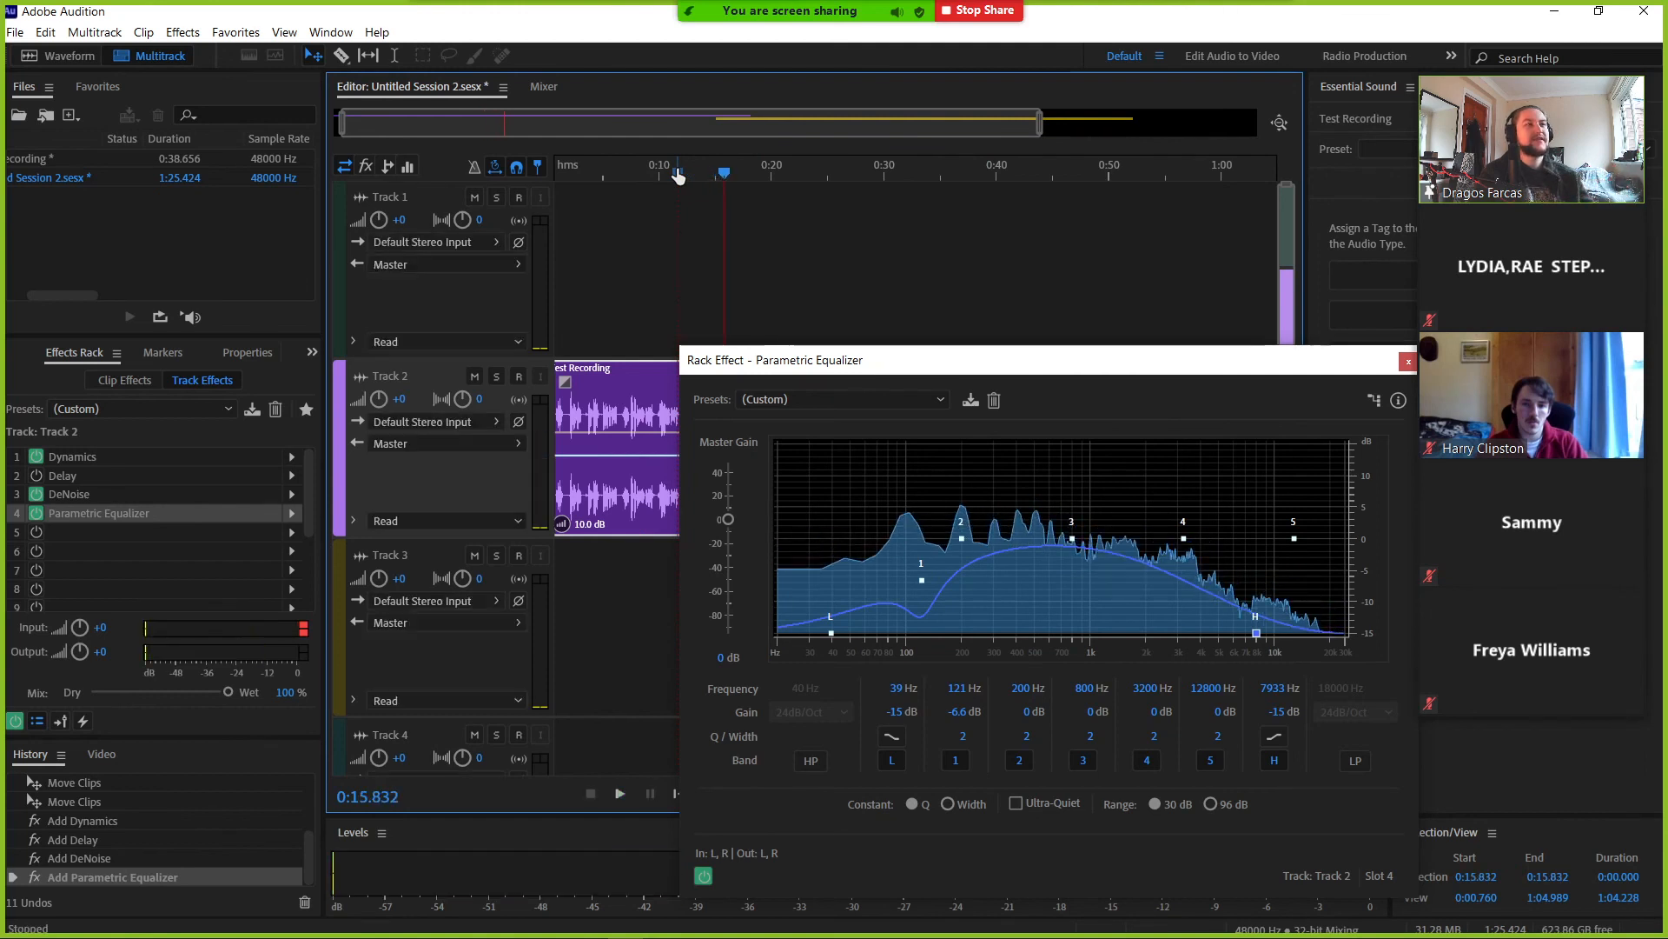
# - Set band H to 4.7 dB at 13210 Hz and band 3 to -15 dB at 1168 Hz, starting playback from about 15.8 s
pyautogui.moveTo(1256, 633); pyautogui.dragTo(1296, 508)
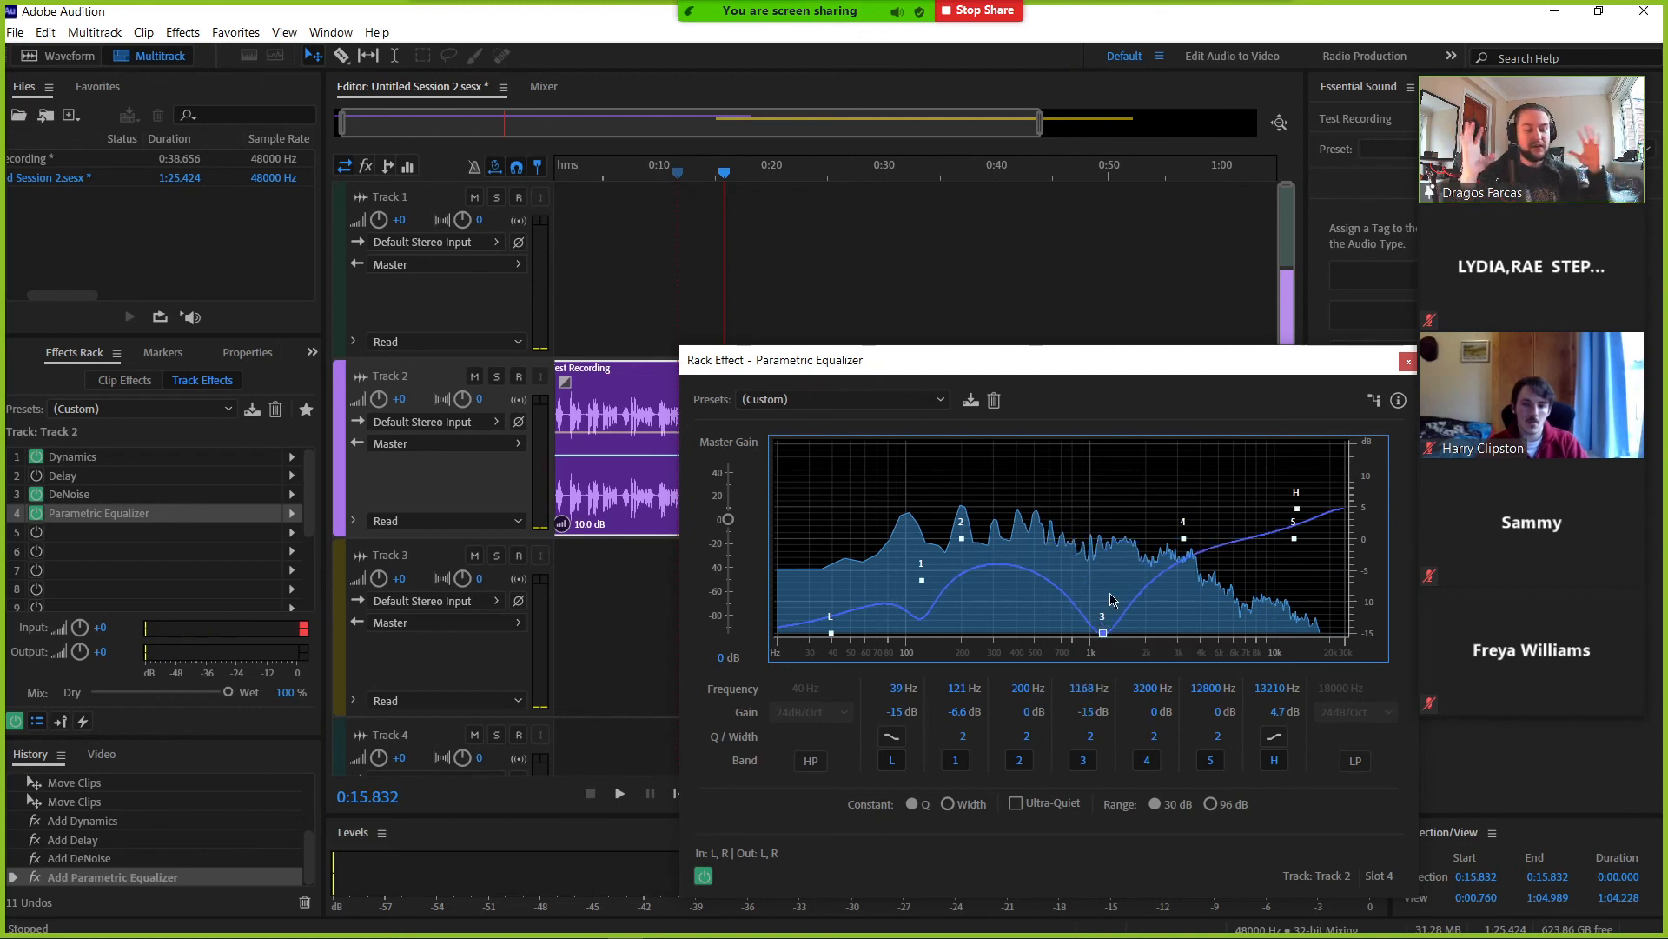
pyautogui.click(727, 177)
pyautogui.press('space')
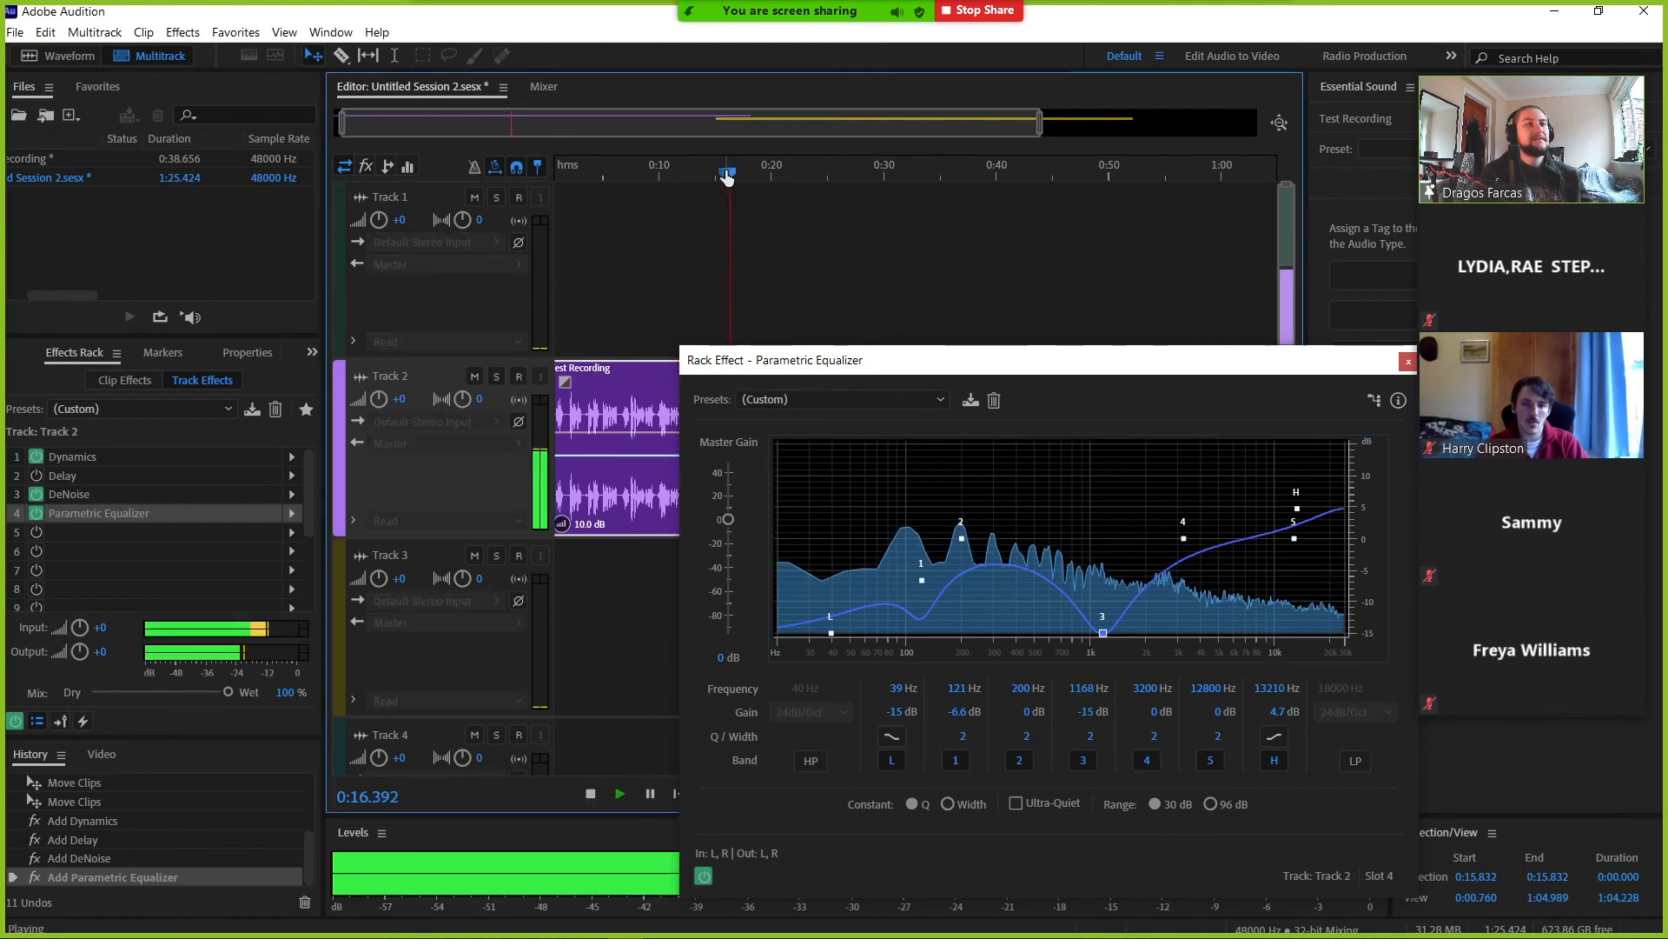
# - Lower band 4 to -15 dB at 23121 Hz, stop playback, and lower band 2 to -12 dB at 241 Hz
pyautogui.scroll(-2, 727, 174)
pyautogui.moveTo(1184, 539); pyautogui.dragTo(1343, 650)
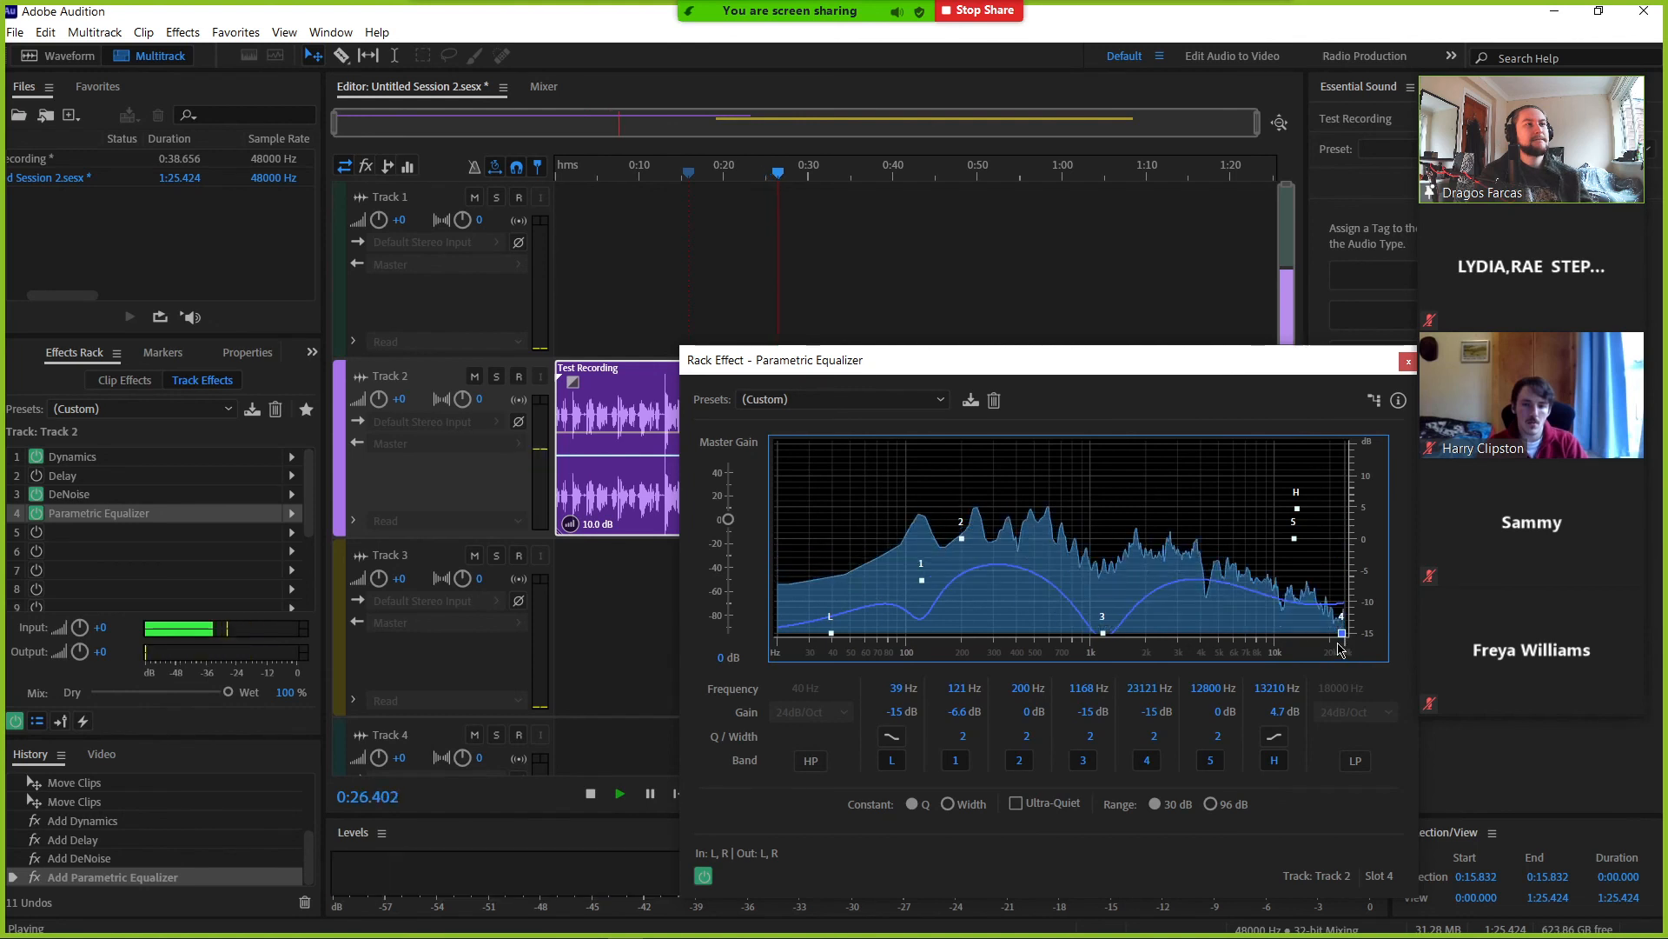
pyautogui.press('space')
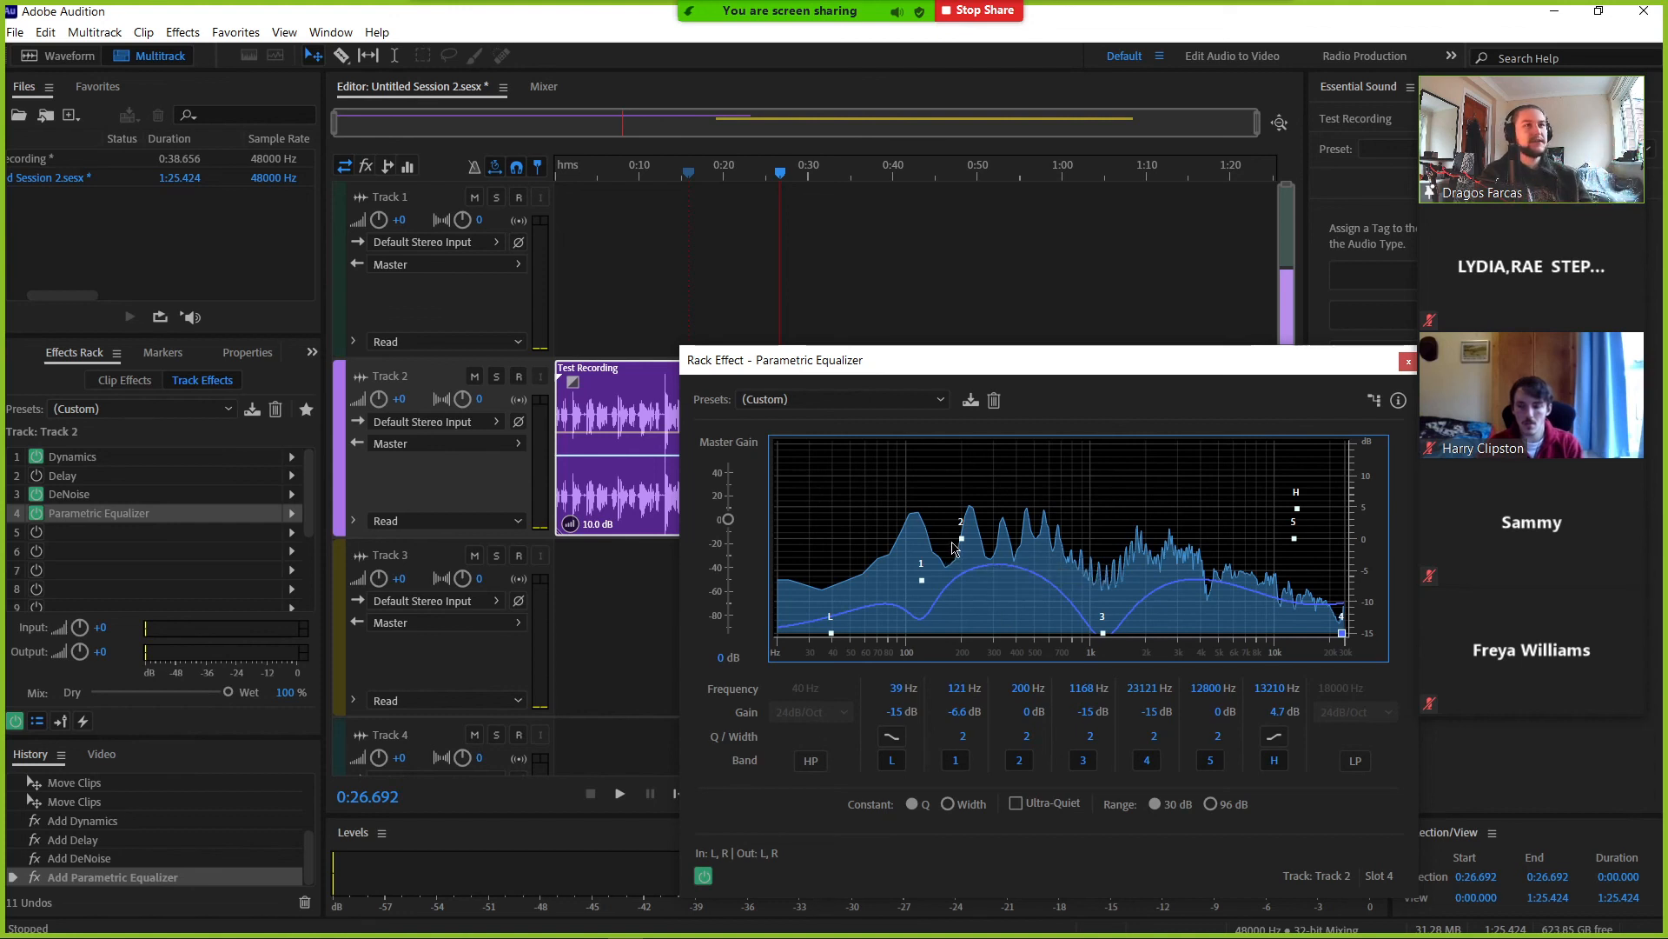
pyautogui.moveTo(957, 540); pyautogui.dragTo(977, 614)
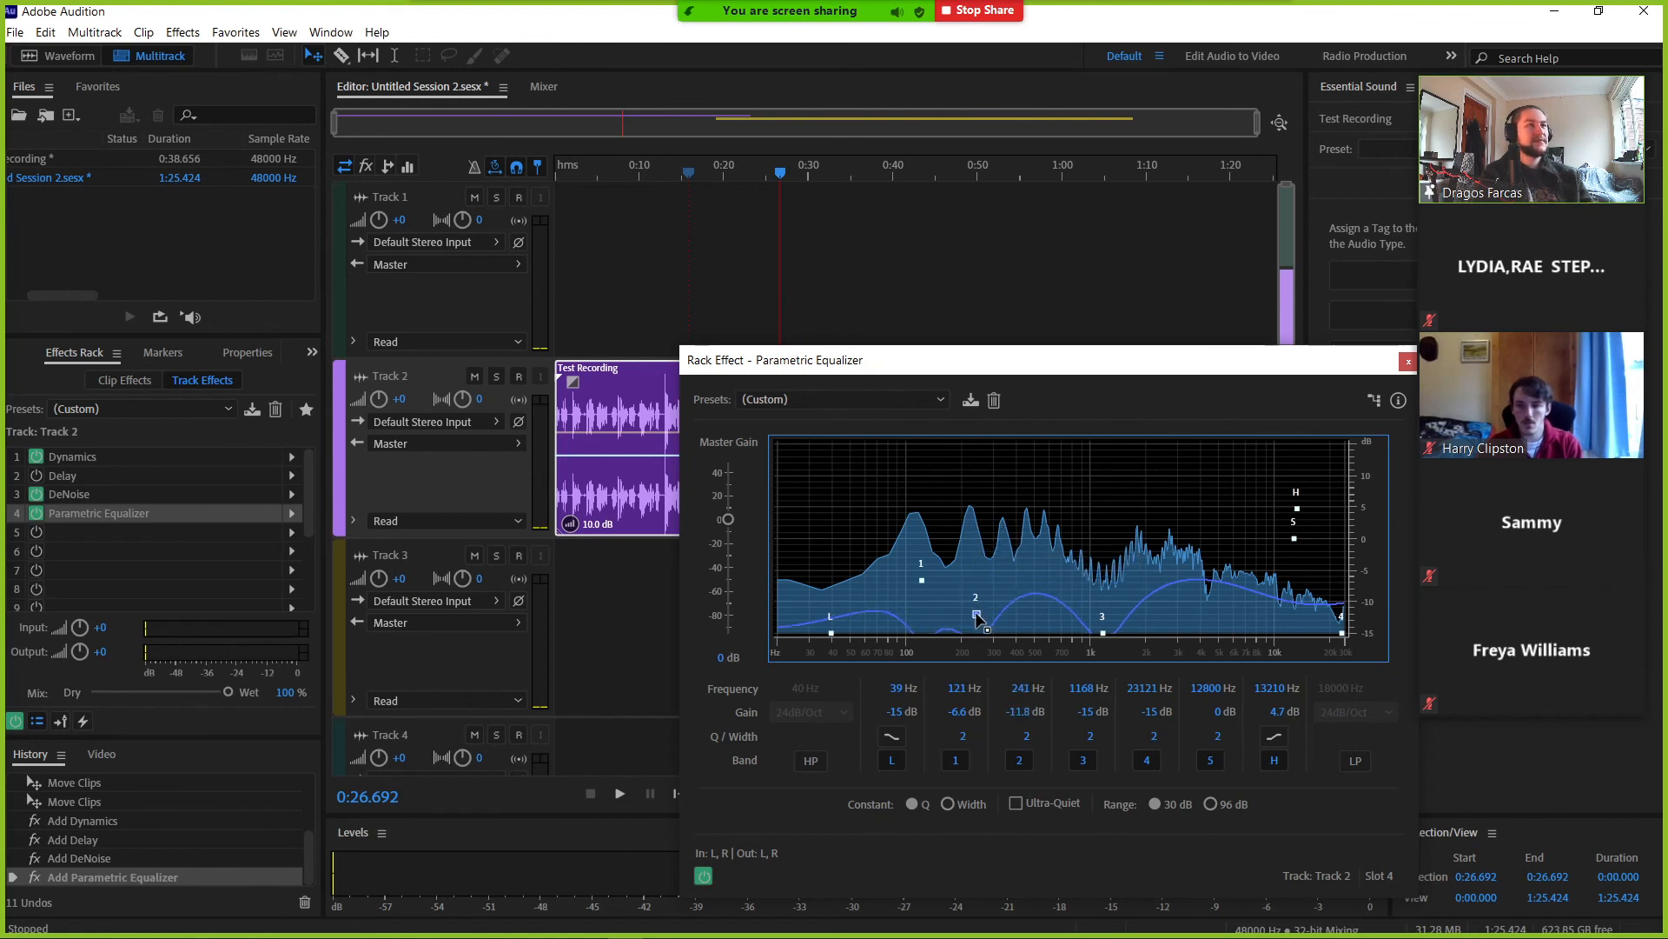
# - Apply the Old Time Radio preset to the Parametric Equalizer, play about 4 s from 16.1 s, and close the effect window
pyautogui.click(822, 400)
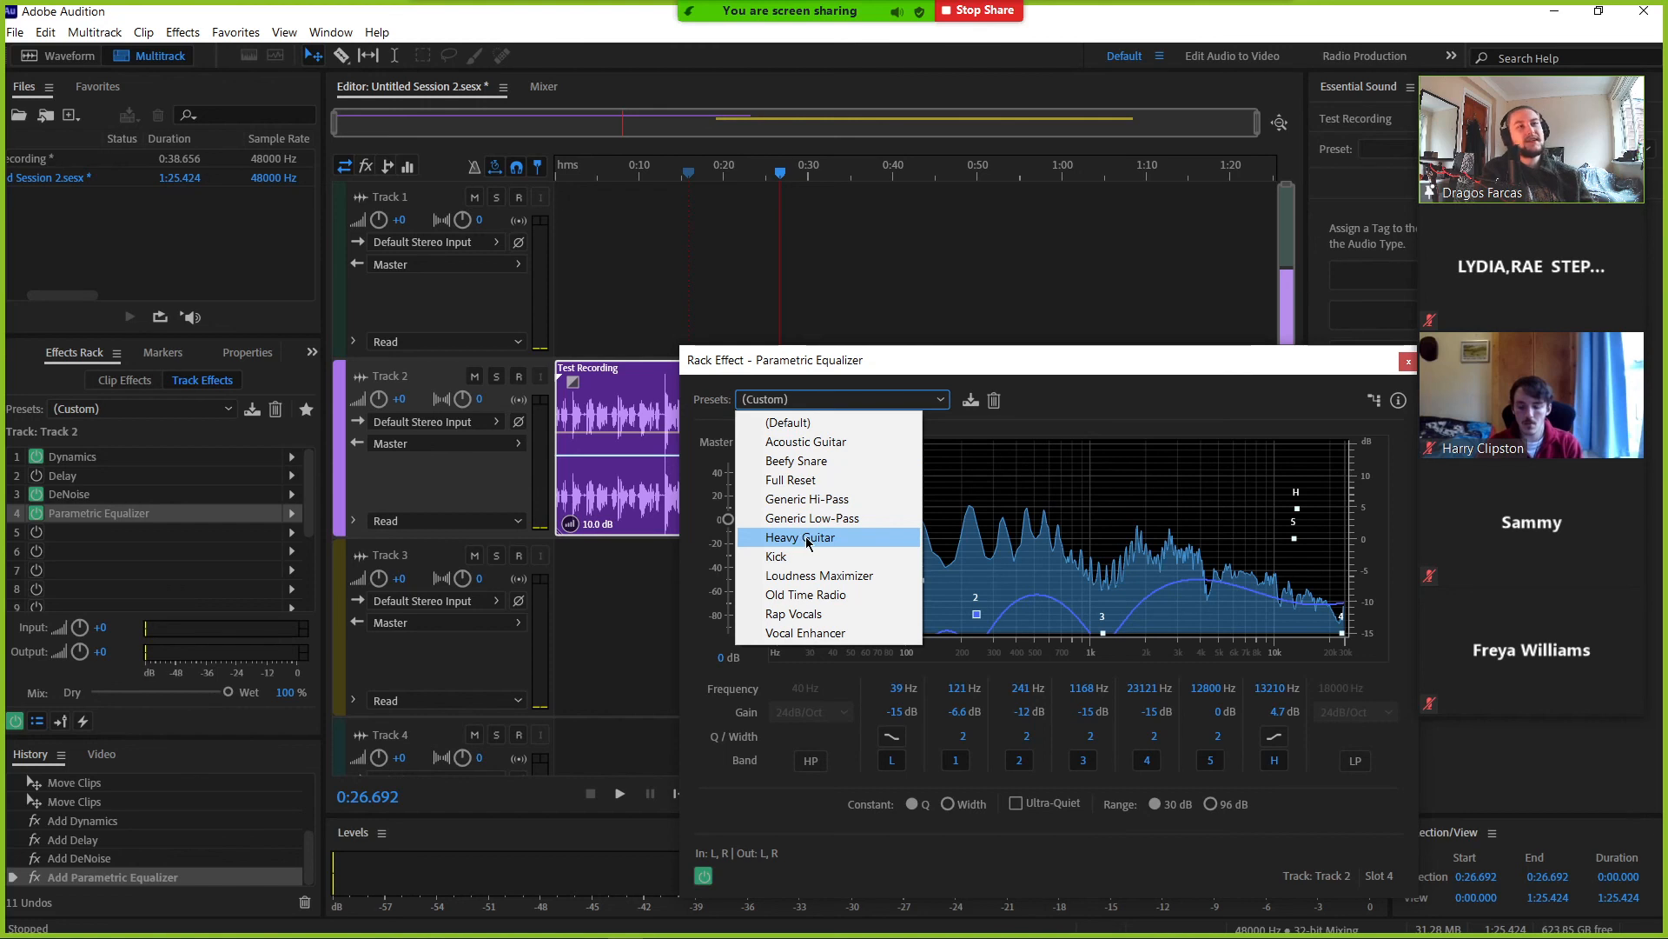
pyautogui.click(803, 600)
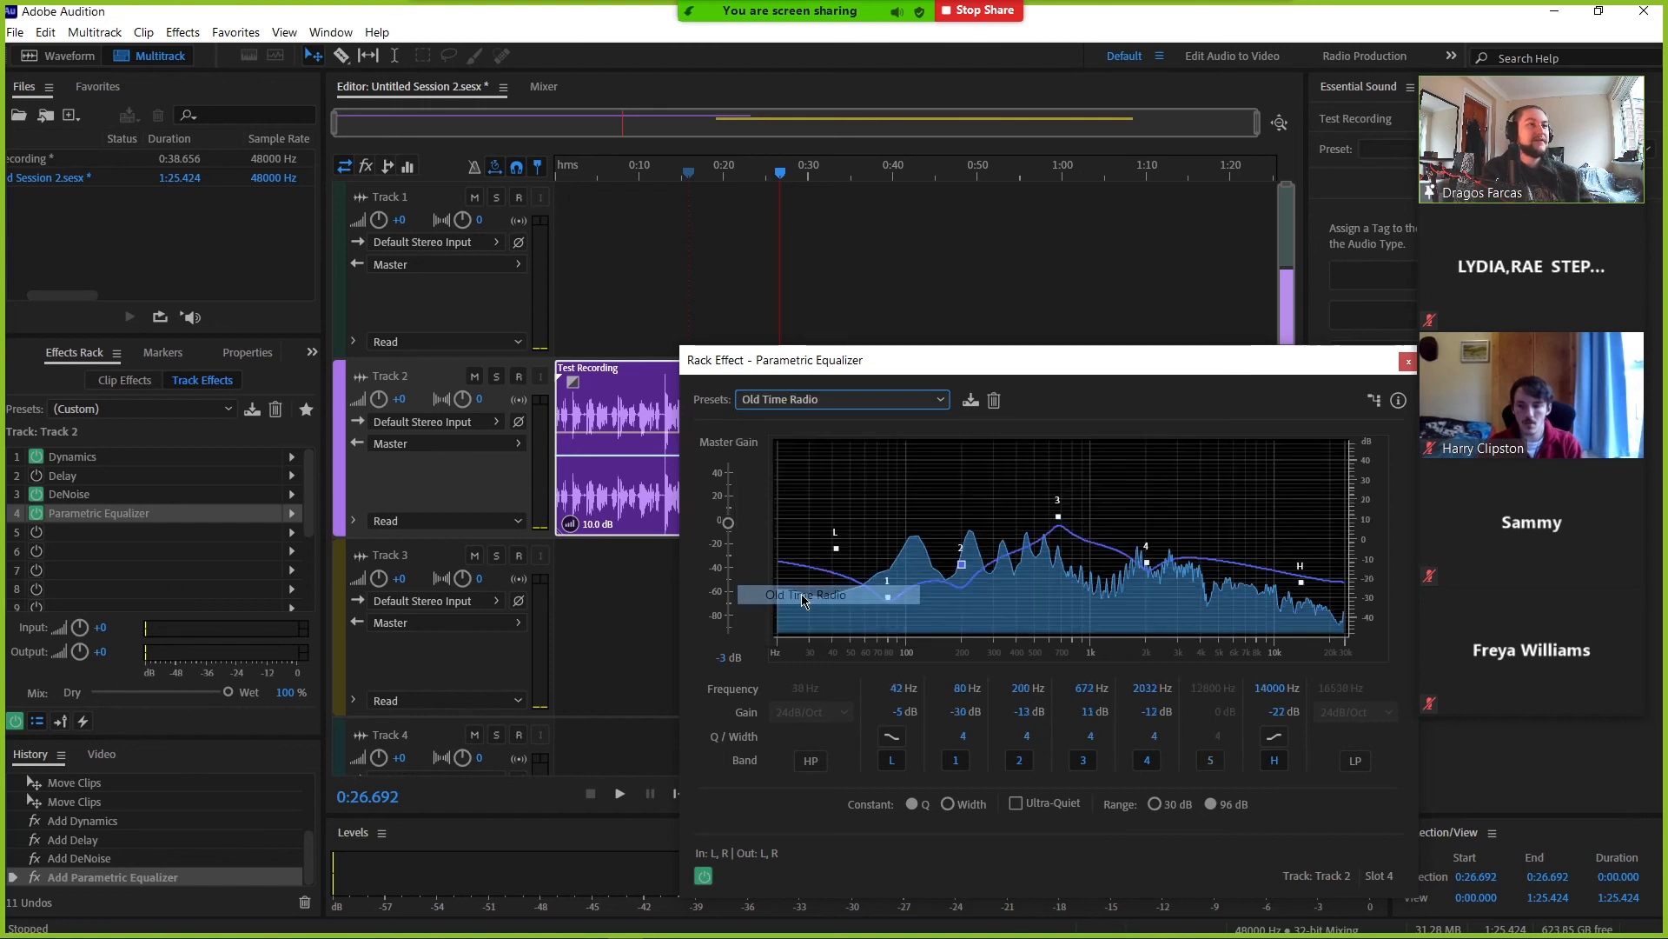
pyautogui.click(693, 177)
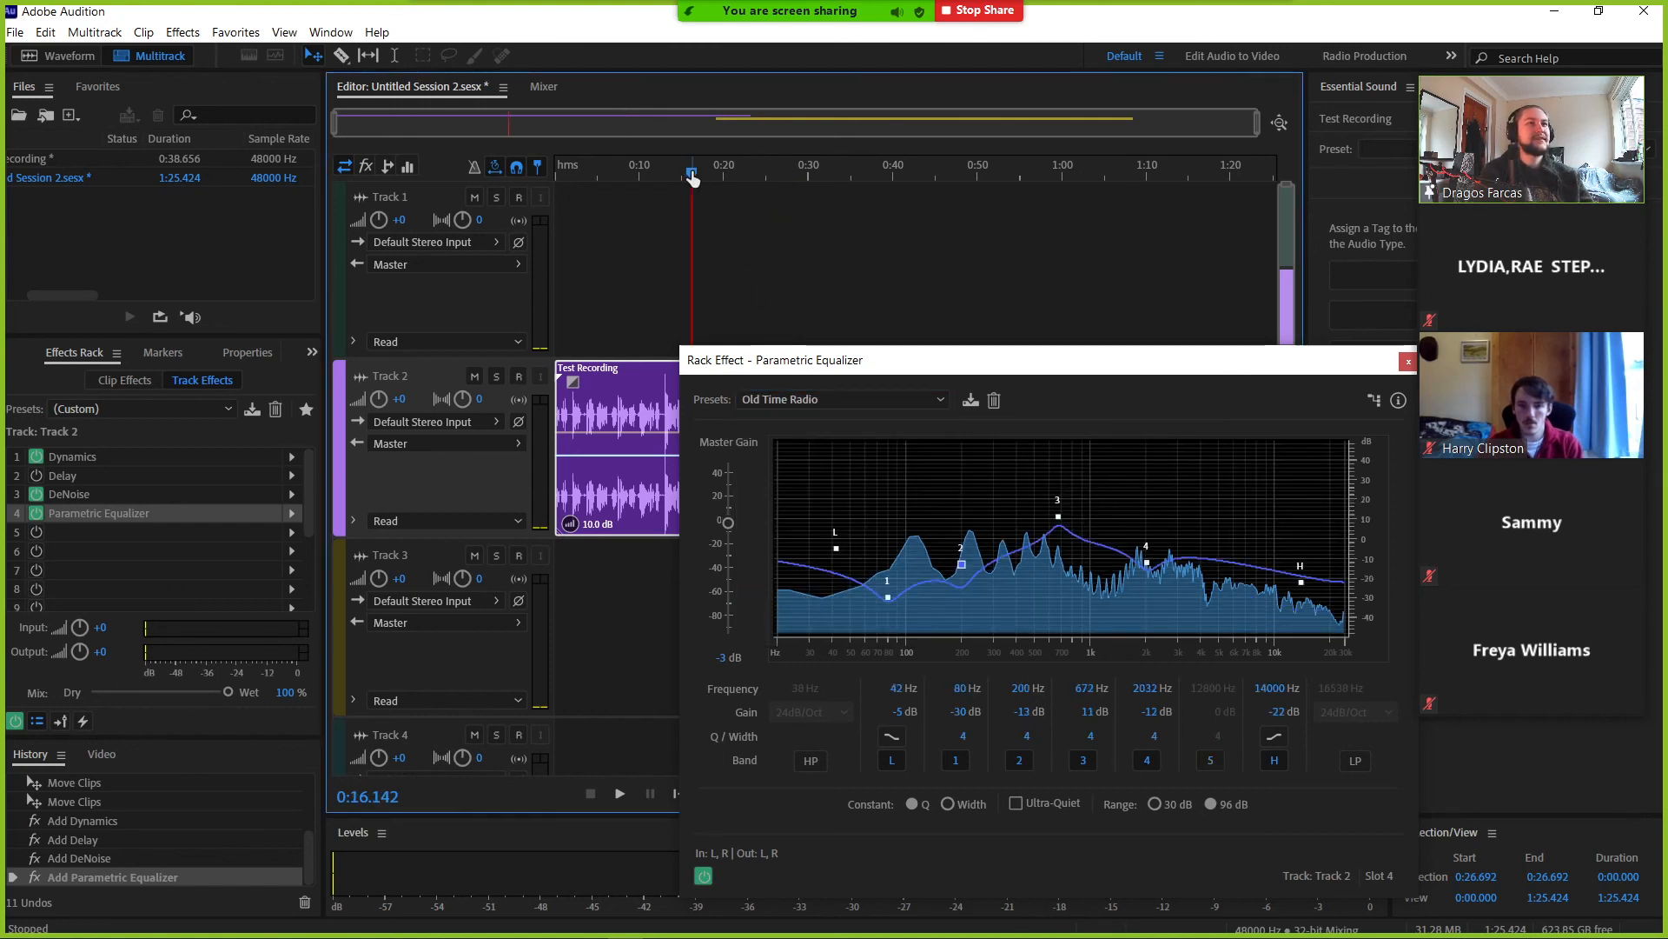
pyautogui.press('space')
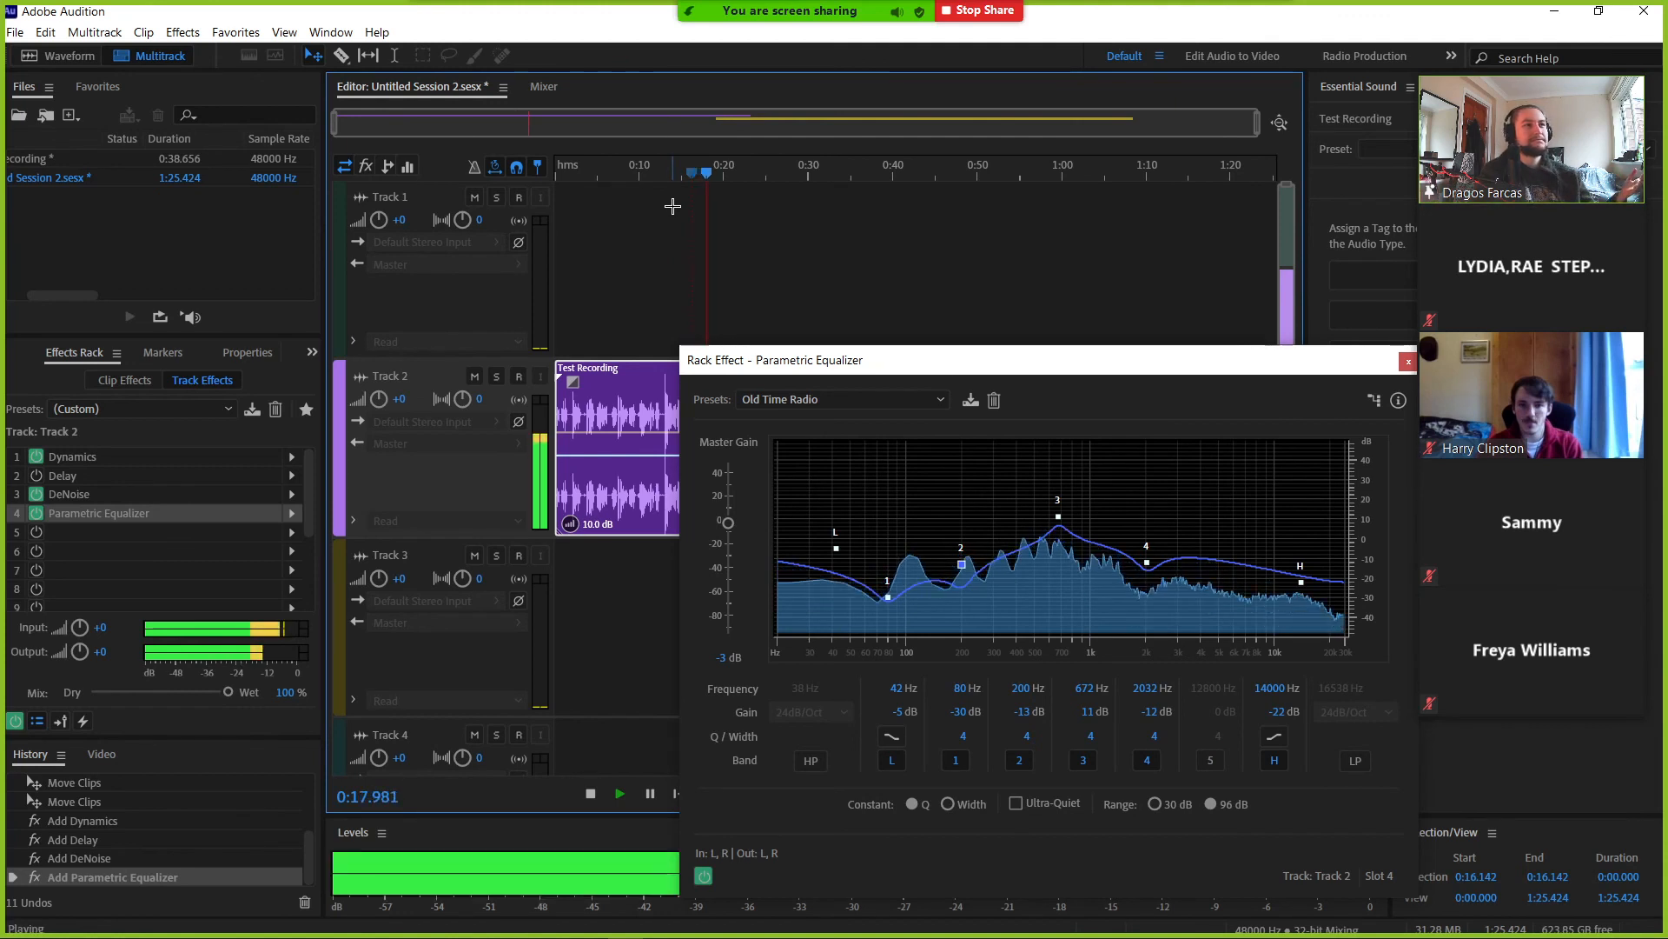
pyautogui.press('space')
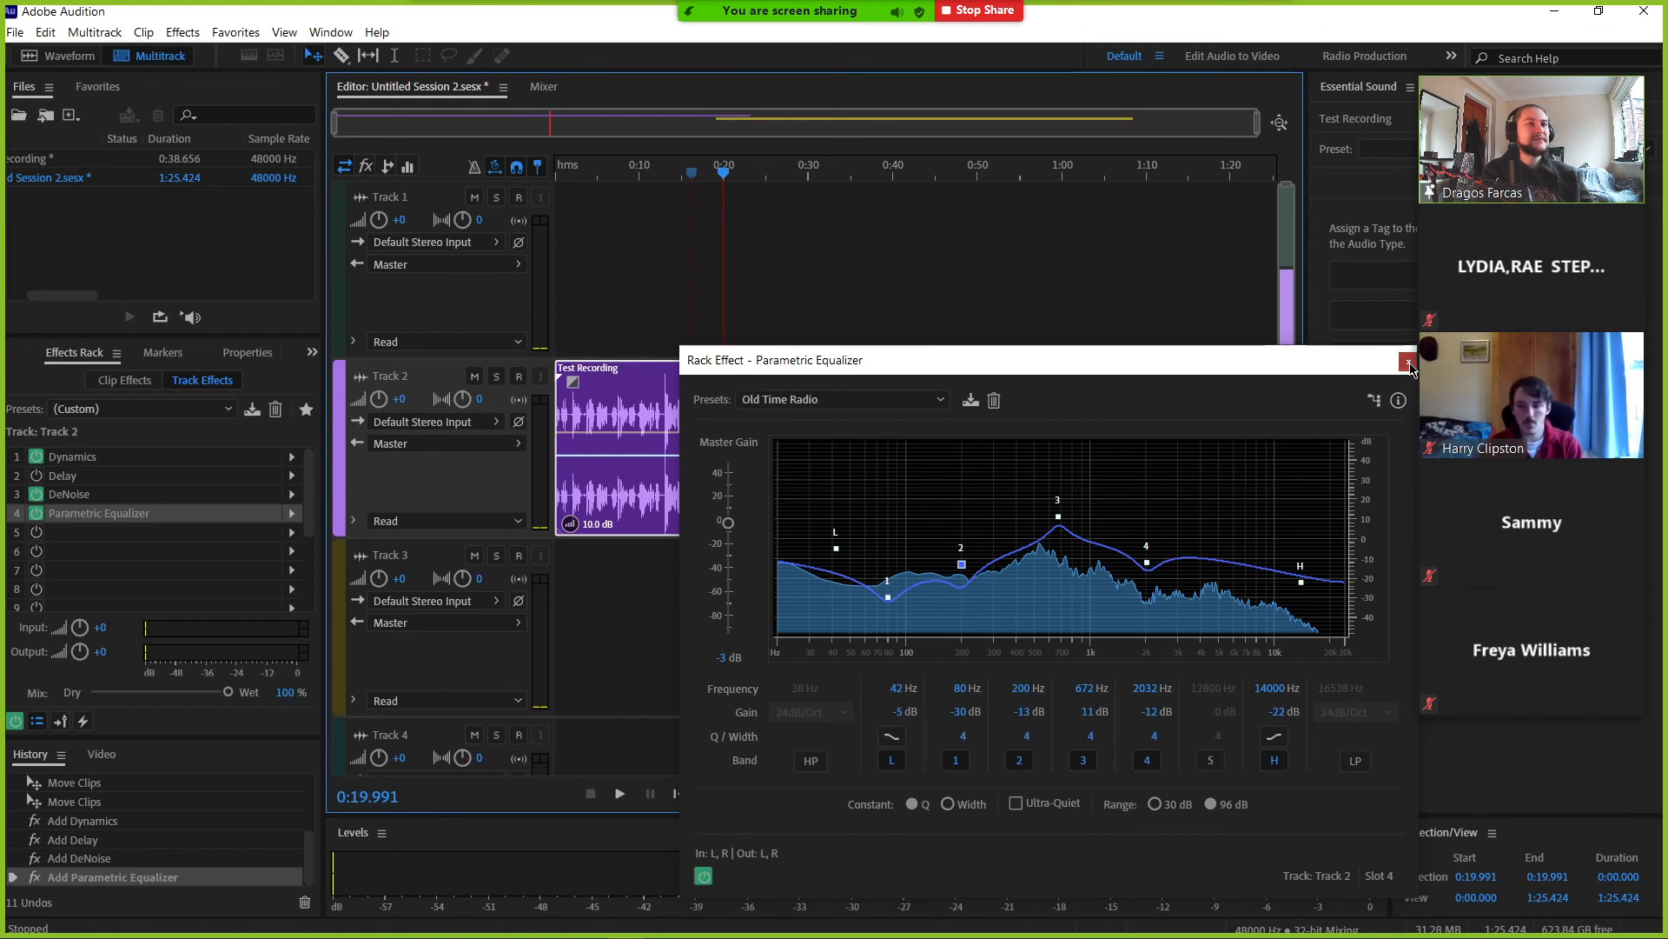
pyautogui.click(1407, 363)
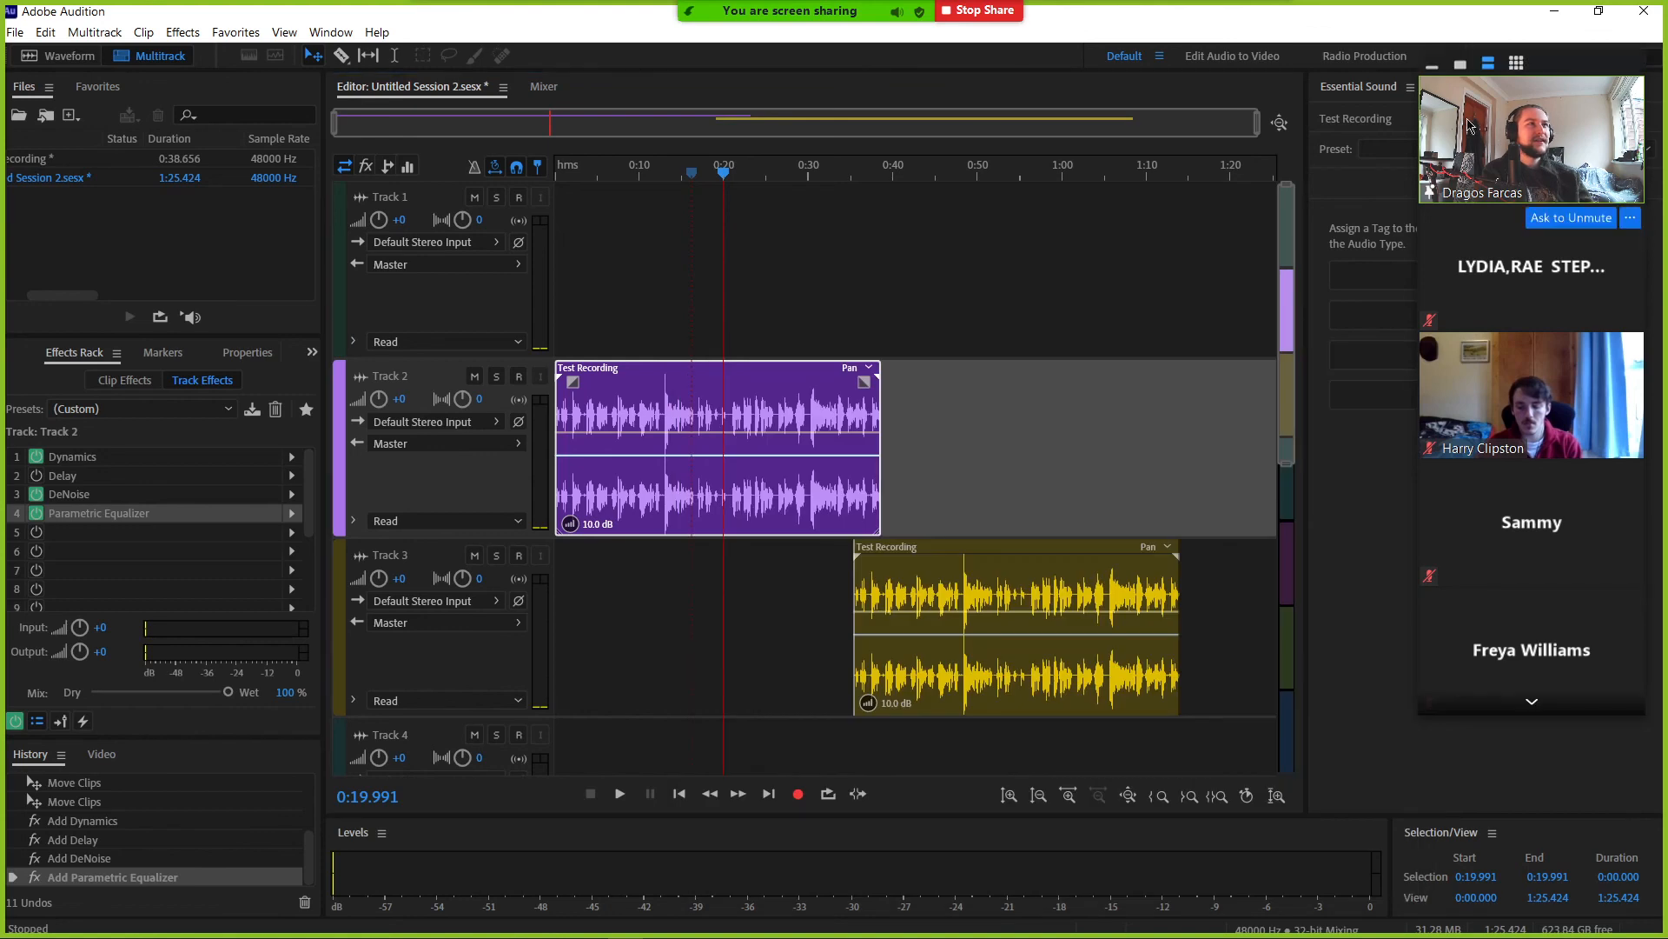
# - Stop the screen share in the Zoom meeting and open the chat to write a message to everyone
pyautogui.click(971, 12)
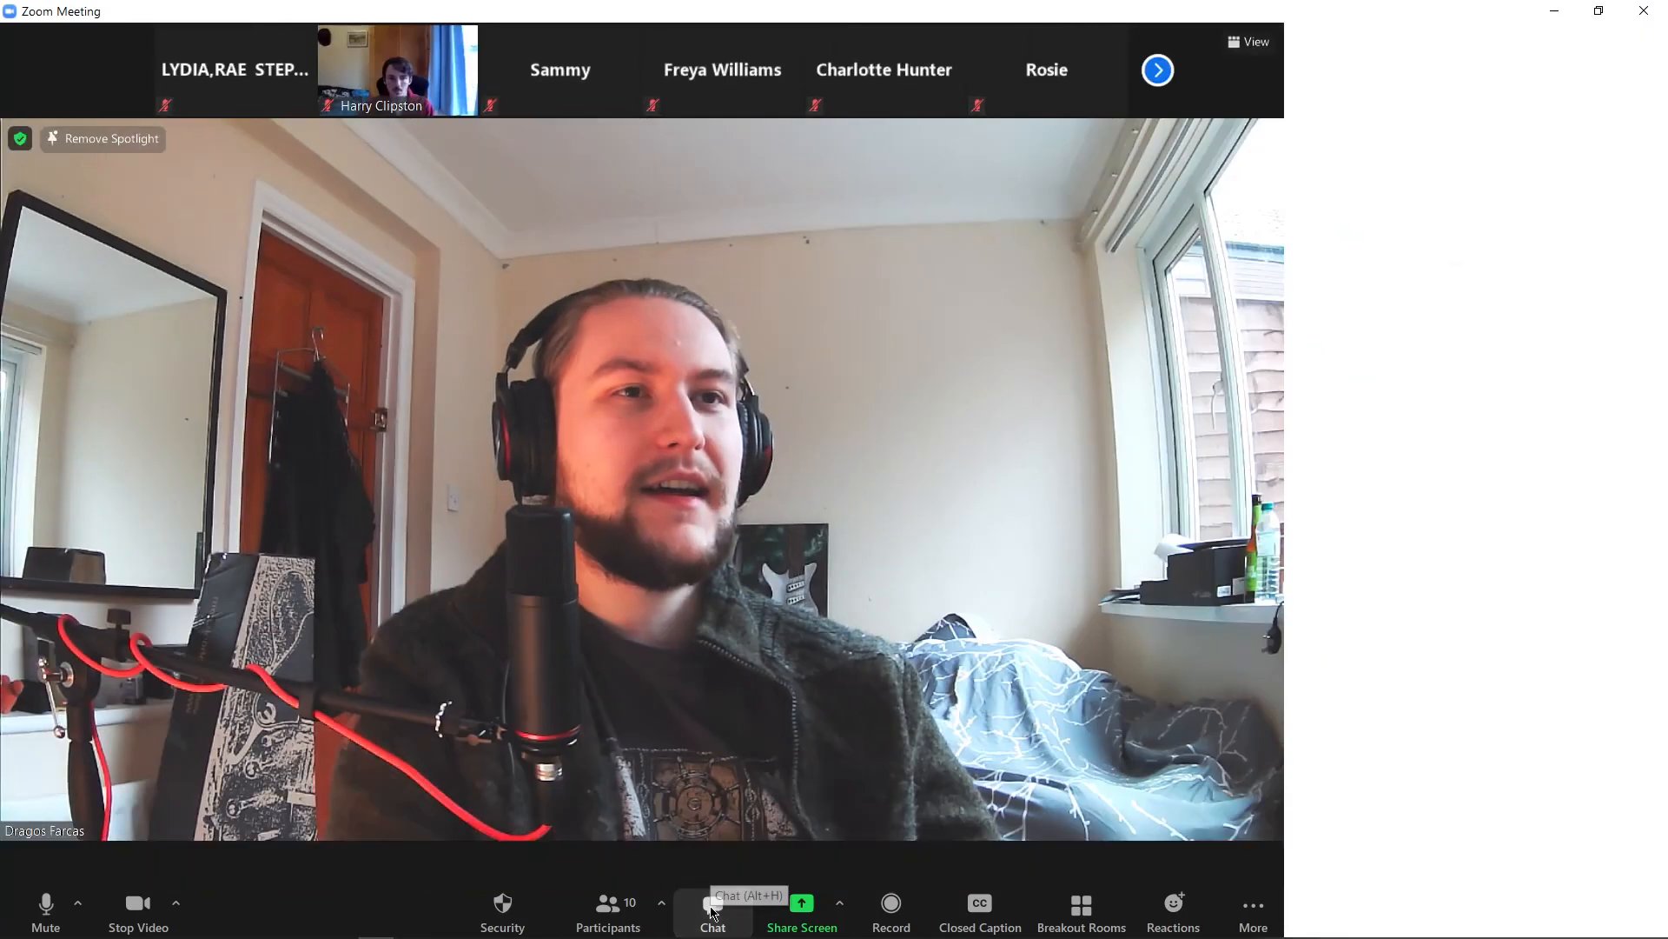
pyautogui.click(710, 908)
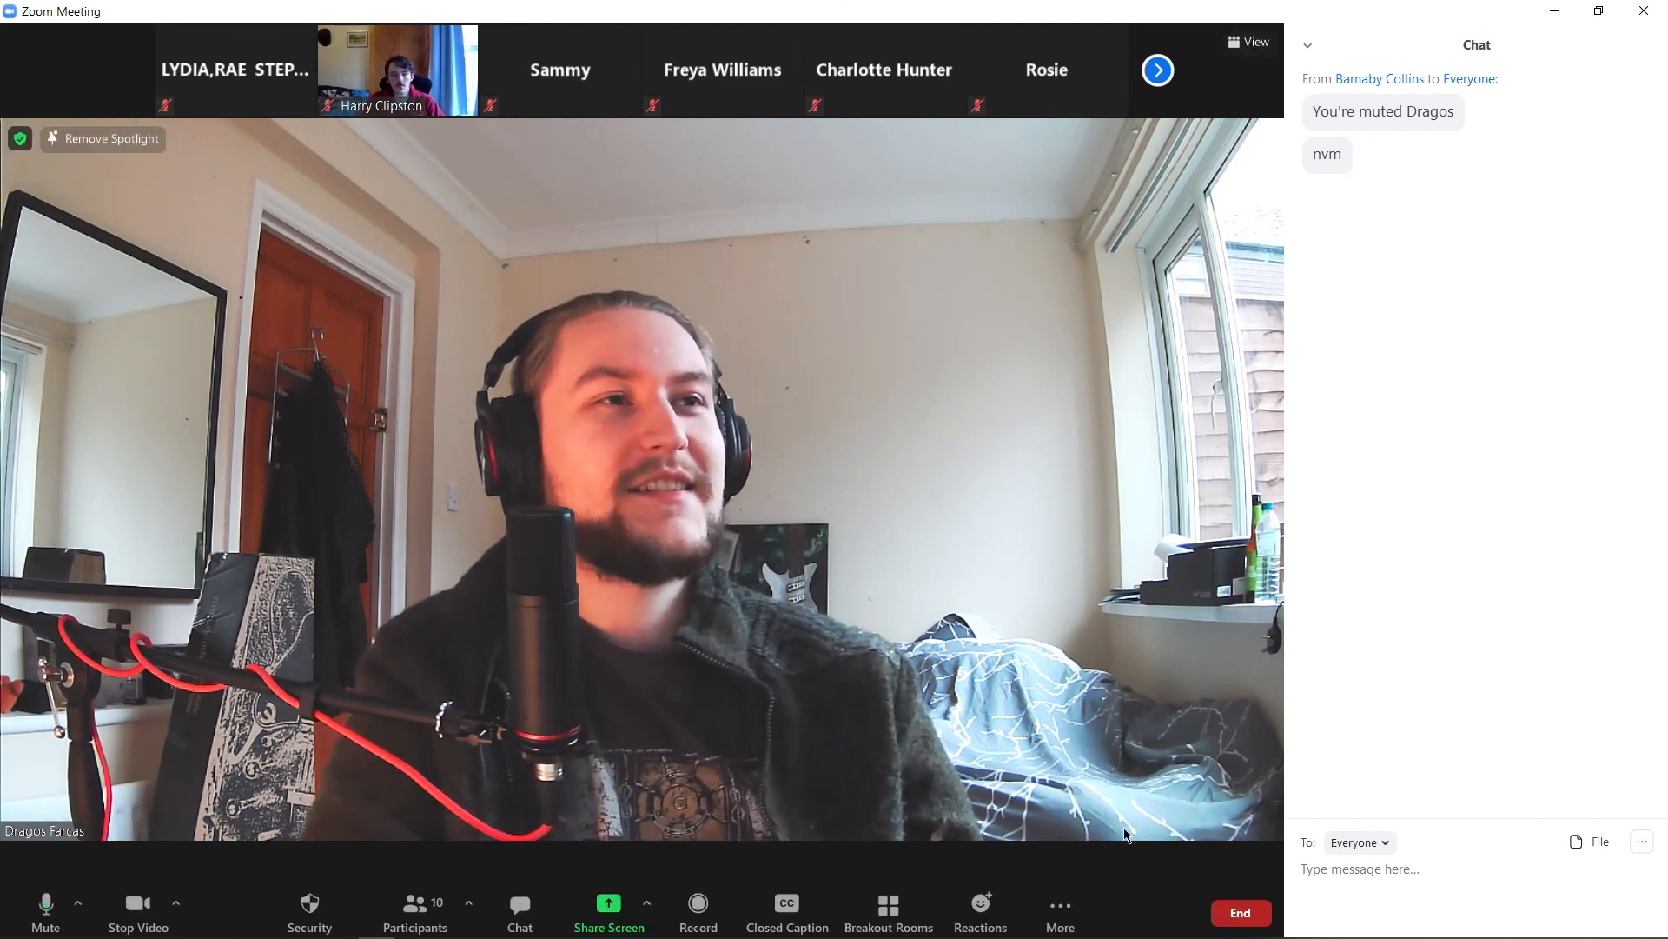
pyautogui.click(1342, 896)
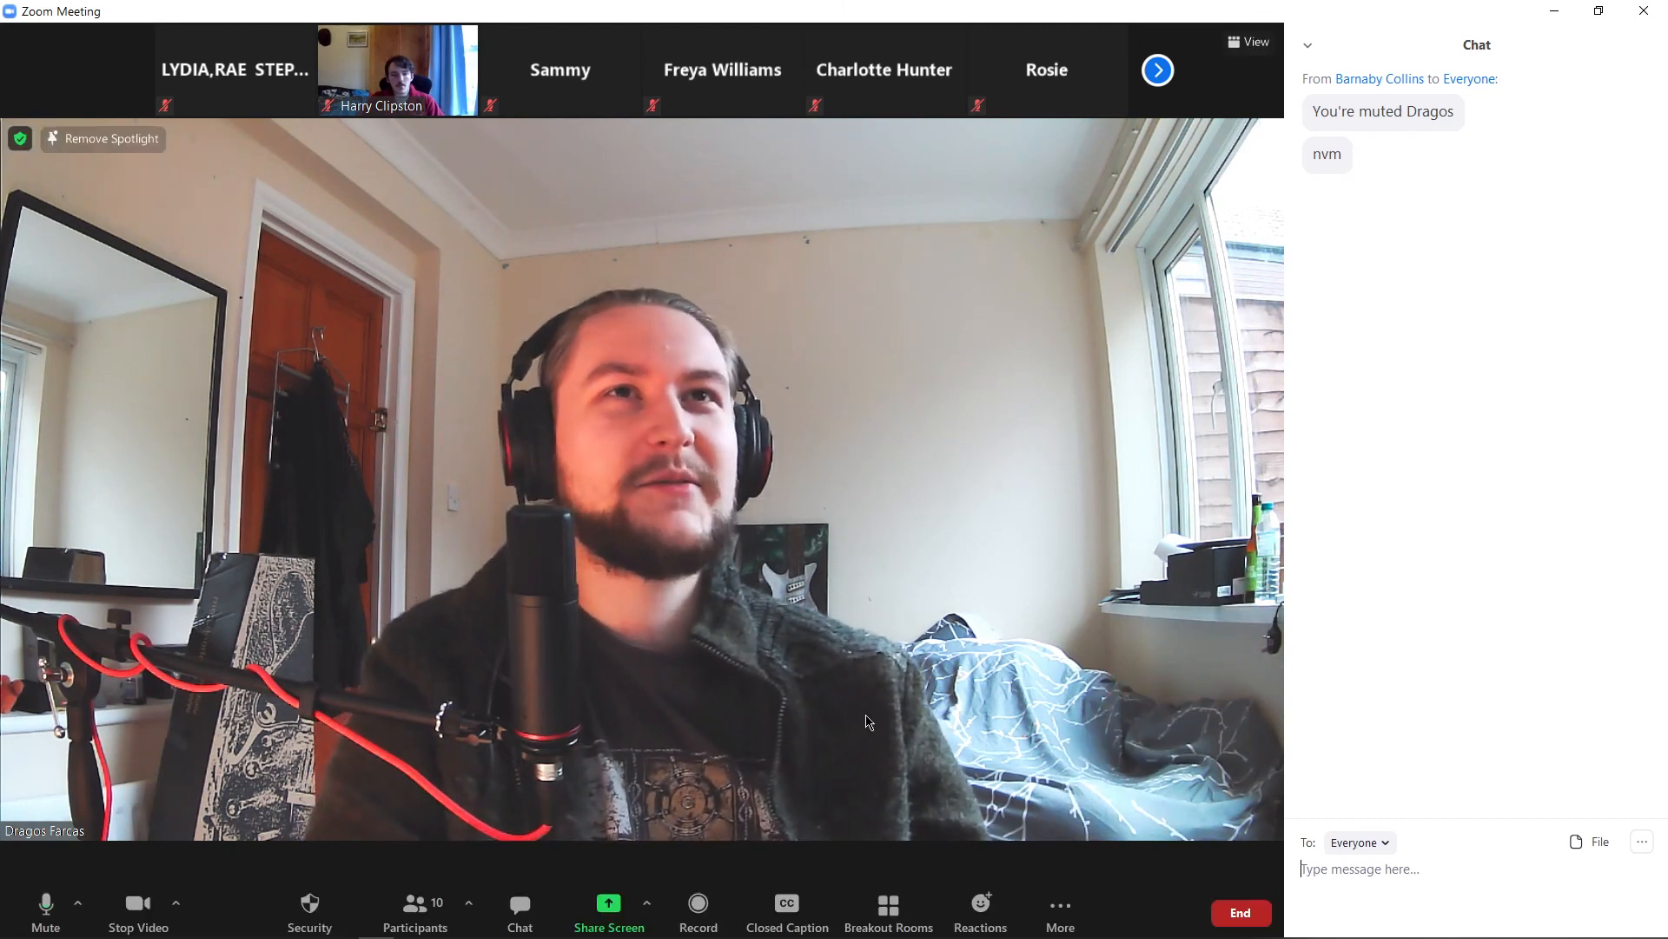